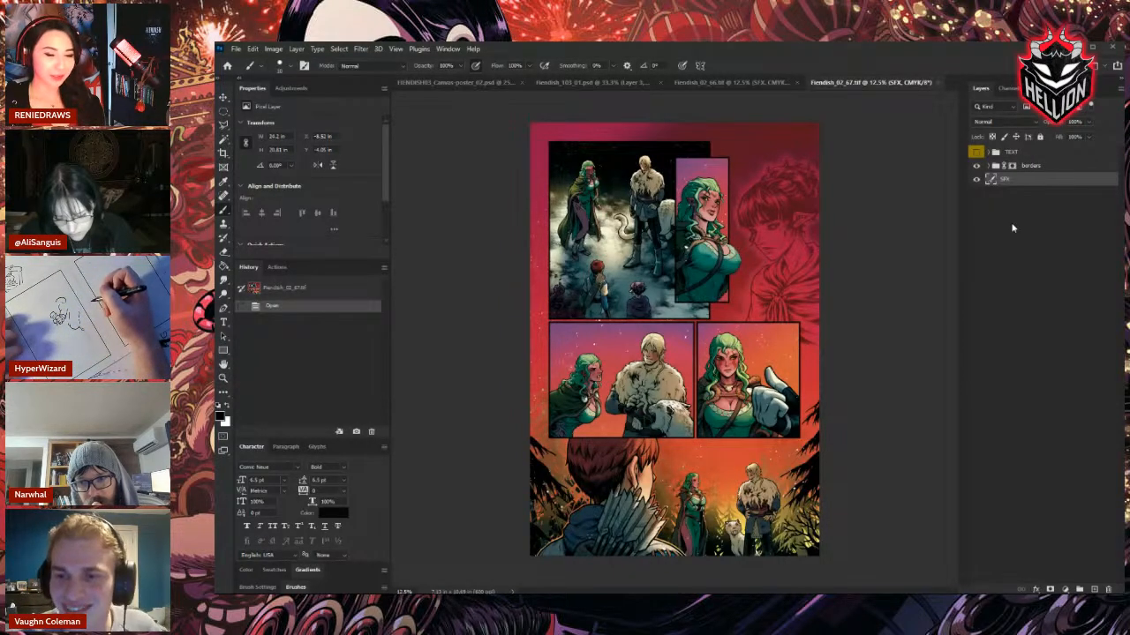
Close Fiendish_02_66.tif and examine the green-haired woman's portrait panel in Fiendish_02_67.tif up close.
left_click(797, 82)
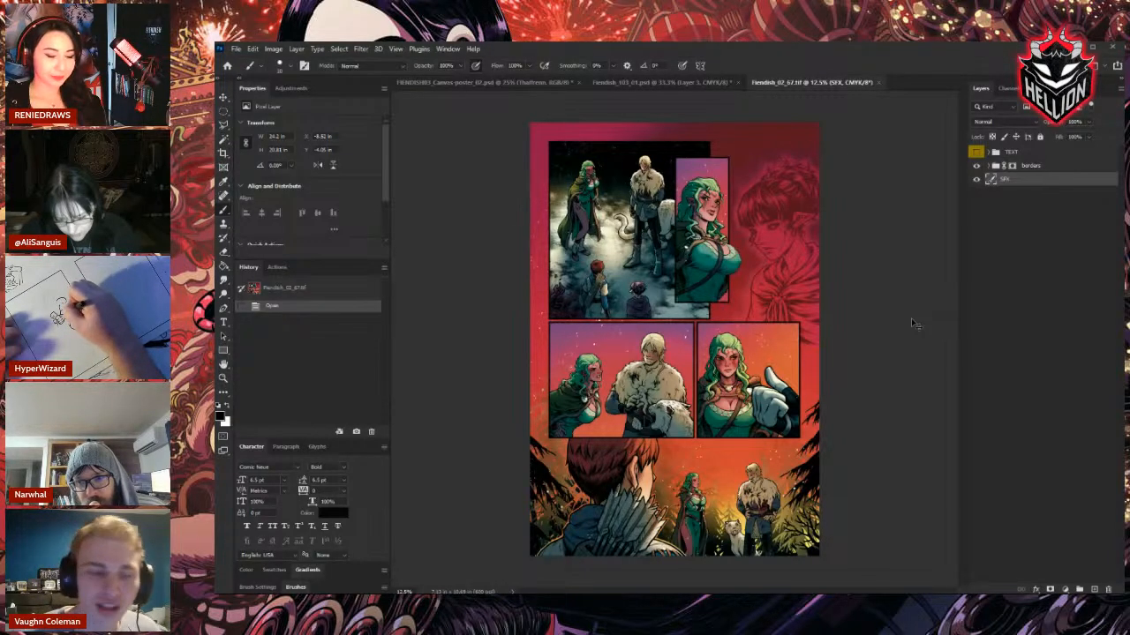
key("ctrl+plus")
key("ctrl+plus")
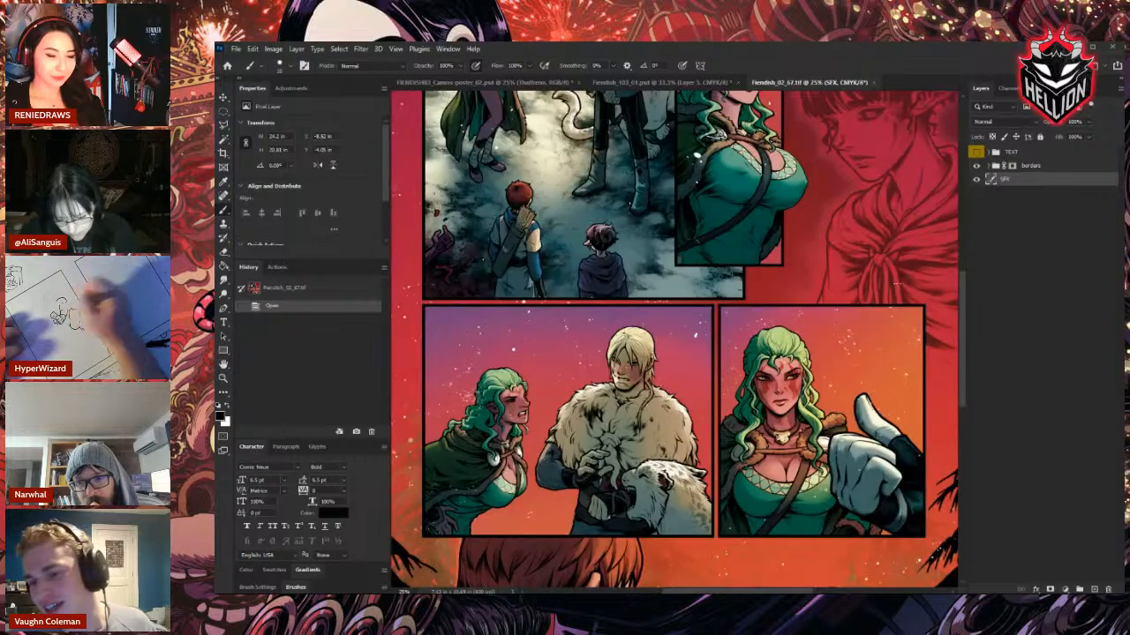
scroll(901, 329, "up", 1)
key("ctrl+plus")
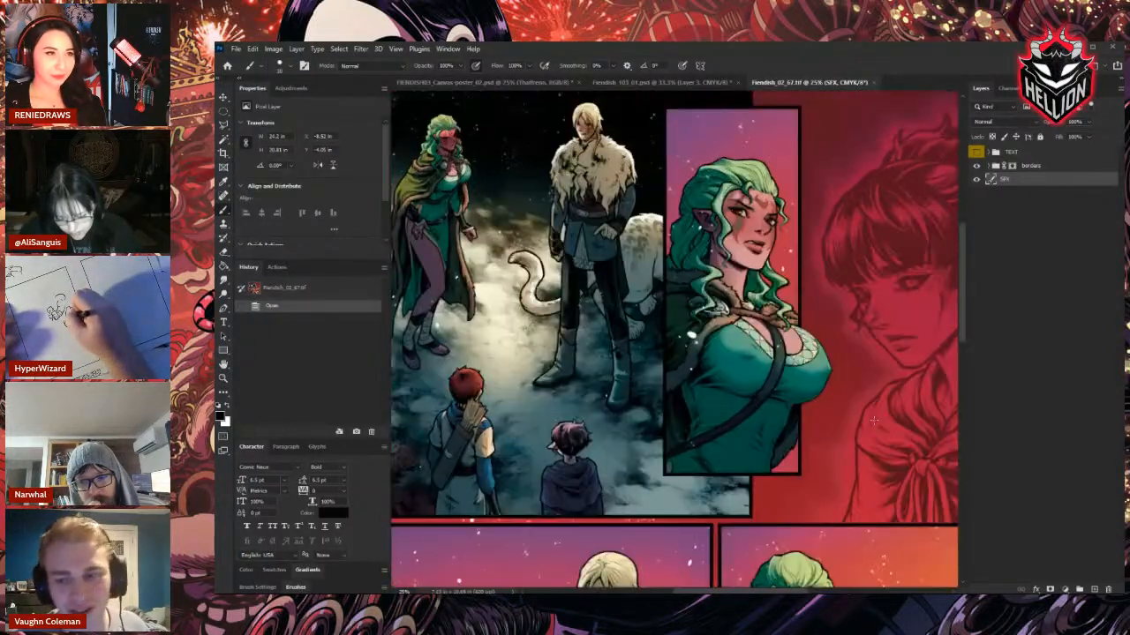
key("ctrl+plus")
key("ctrl+plus")
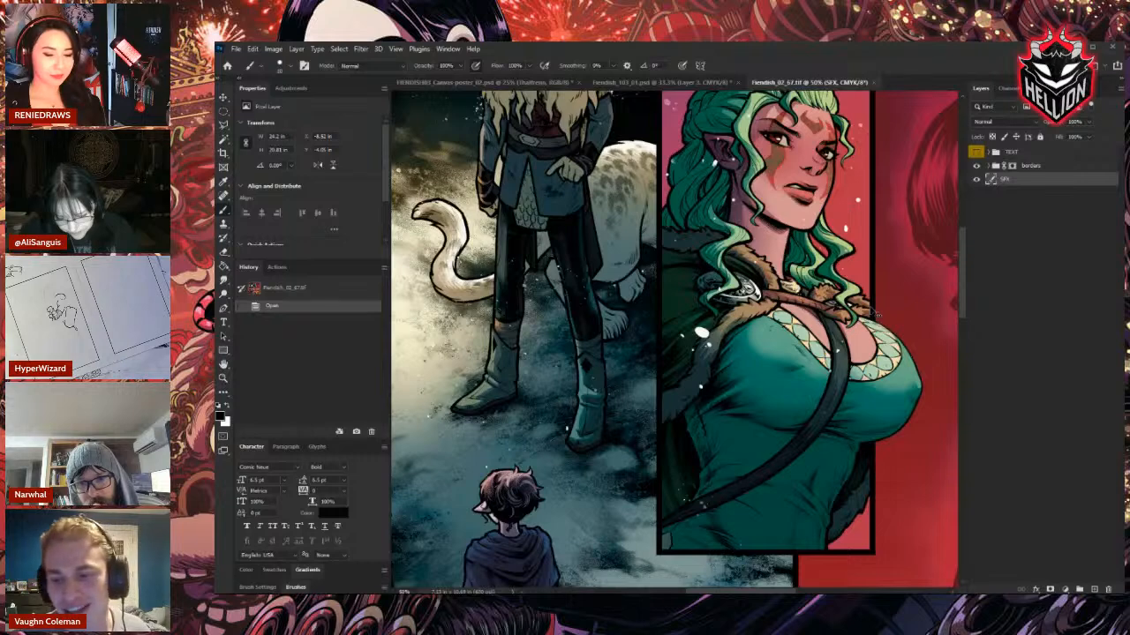
key("ctrl+plus")
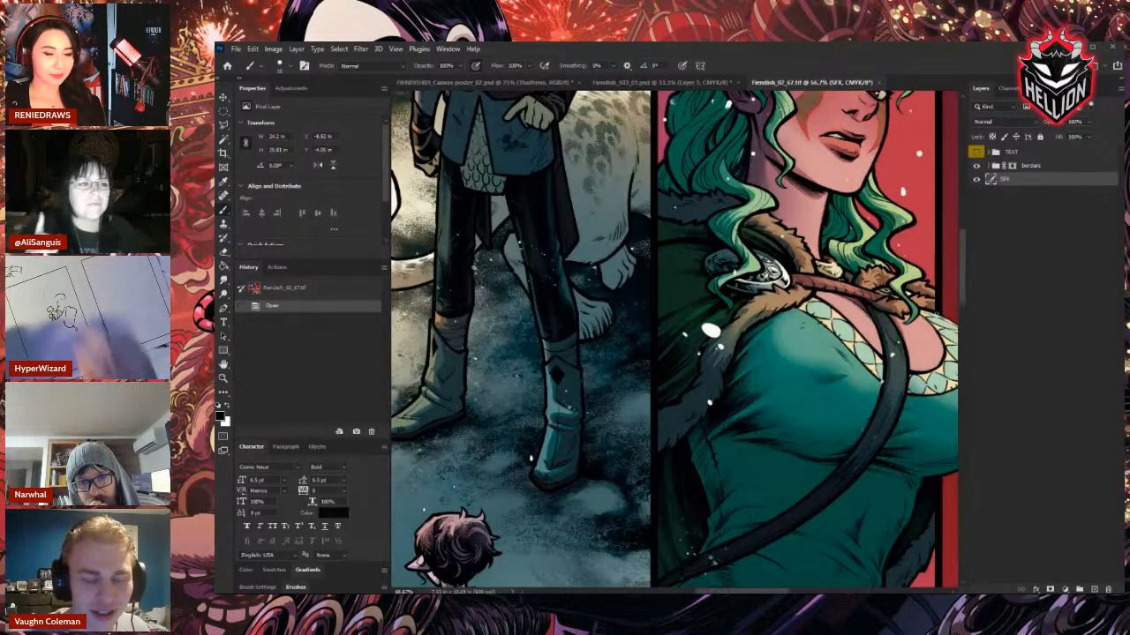
left_click_drag(933, 315, 791, 410)
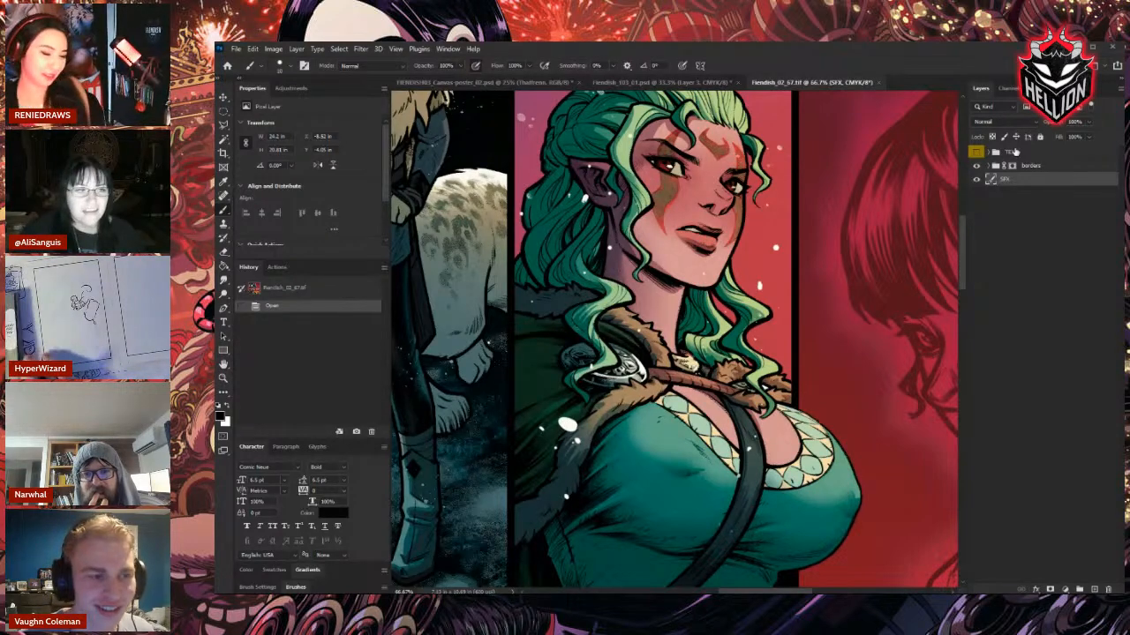
Examine the remaining panels of the coloured page down to the forest scene at its foot.
key("ctrl+minus")
key("ctrl+minus")
key("ctrl+minus")
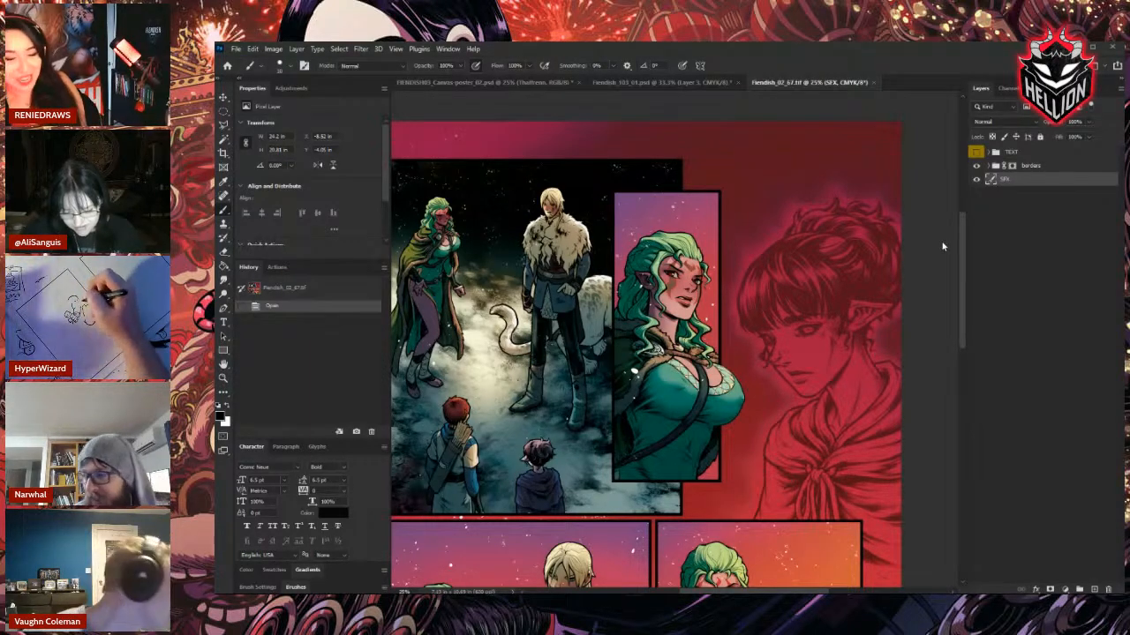
scroll(944, 247, "down", 3)
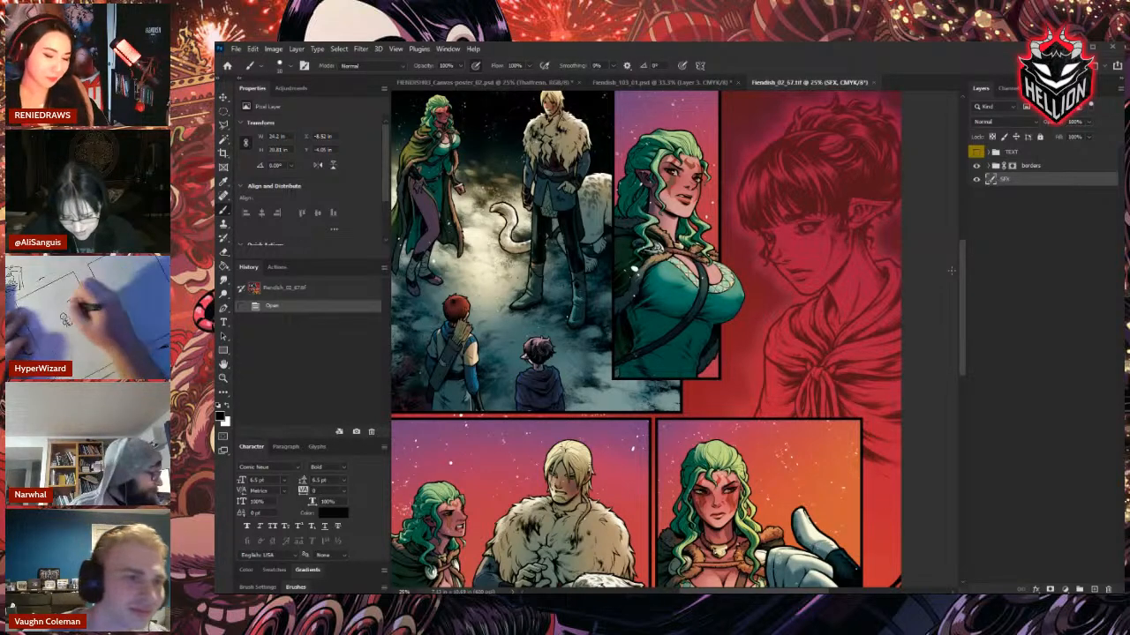
scroll(946, 244, "up", 3)
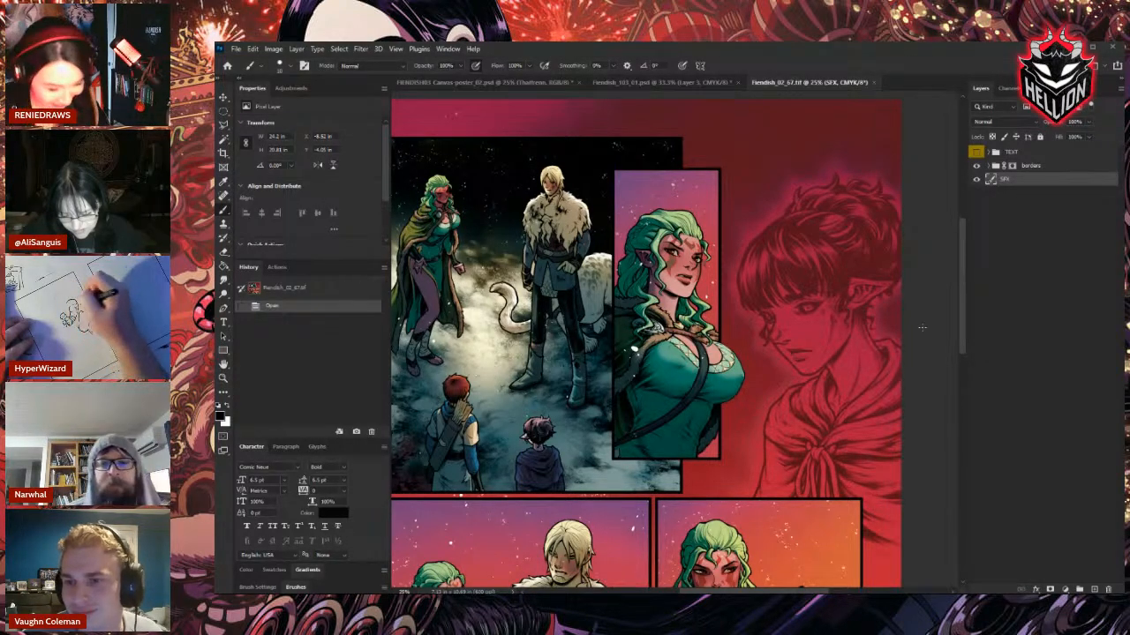
scroll(962, 229, "down", 3)
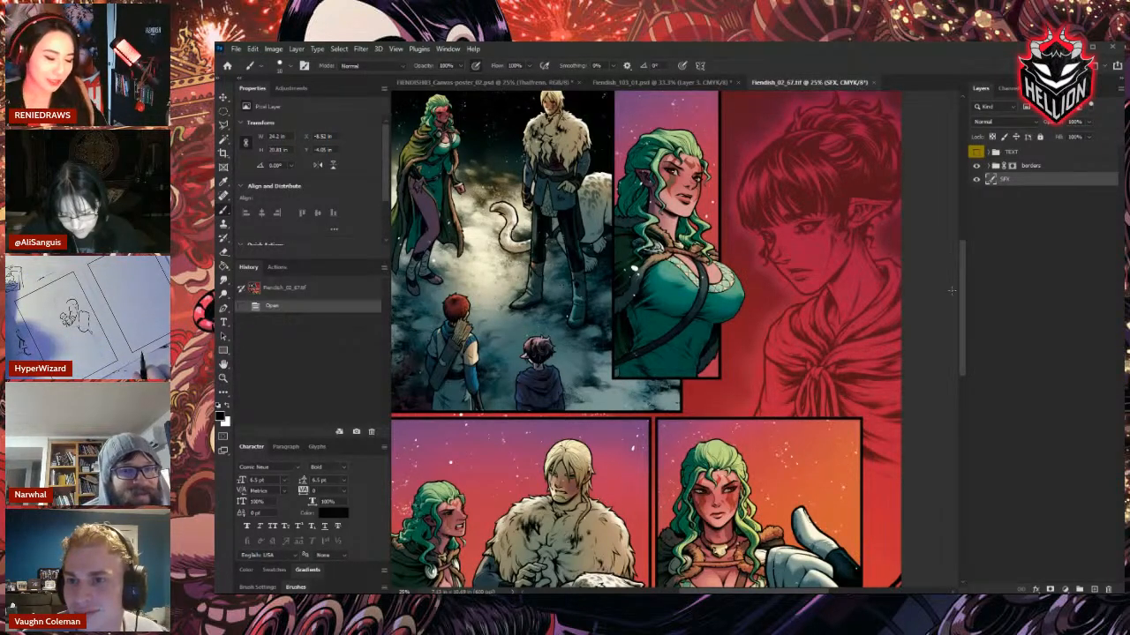
left_click_drag(962, 284, 962, 371)
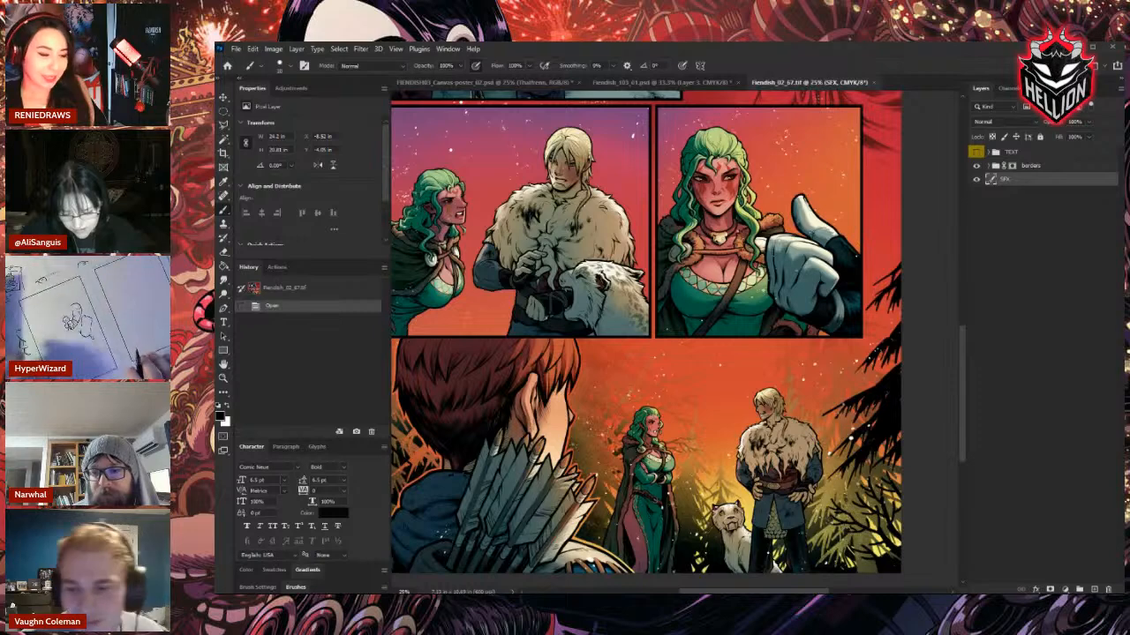
Tile Fiendish_02_67.tif beside the sketch document and frame the panel of the green-haired woman in profile as reference.
left_click_drag(820, 81, 391, 142)
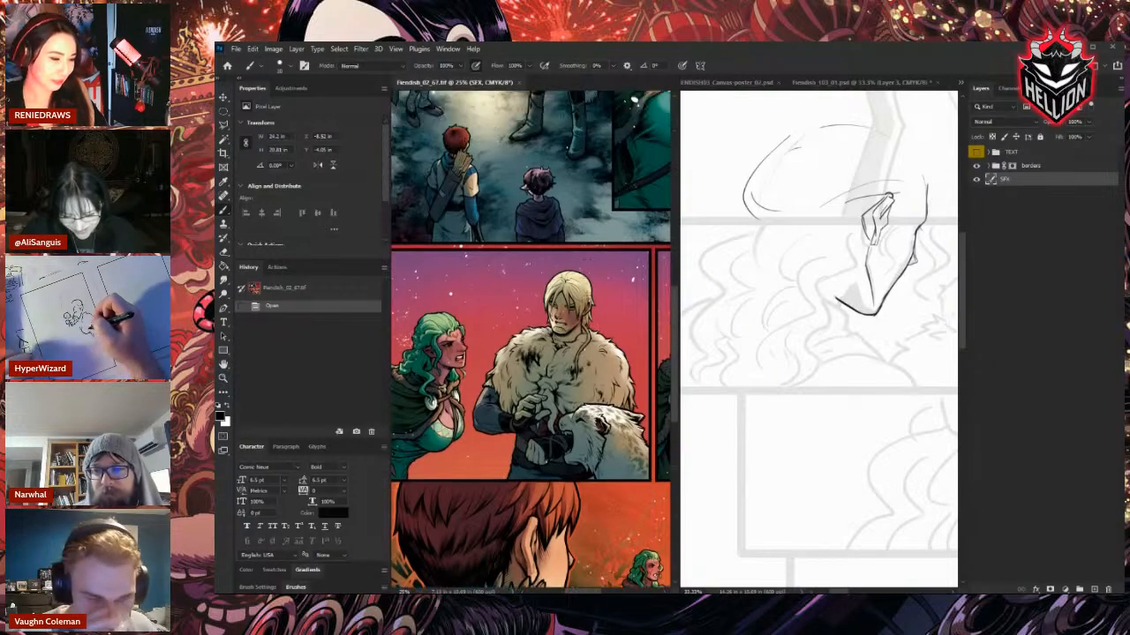
scroll(529, 340, "up", 1)
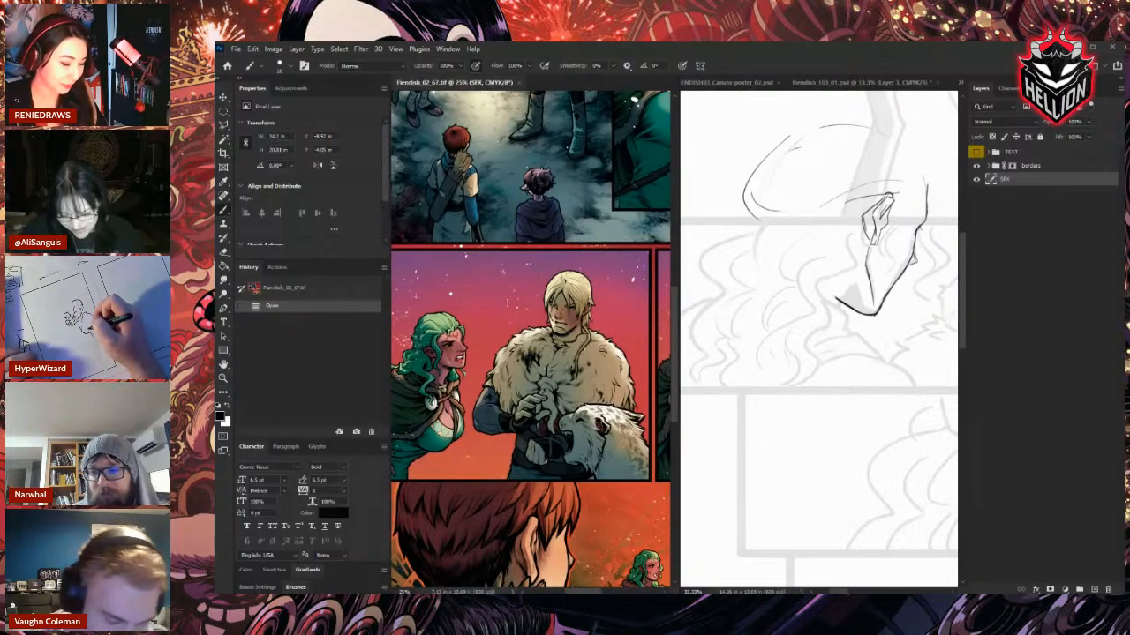
left_click_drag(529, 339, 615, 265)
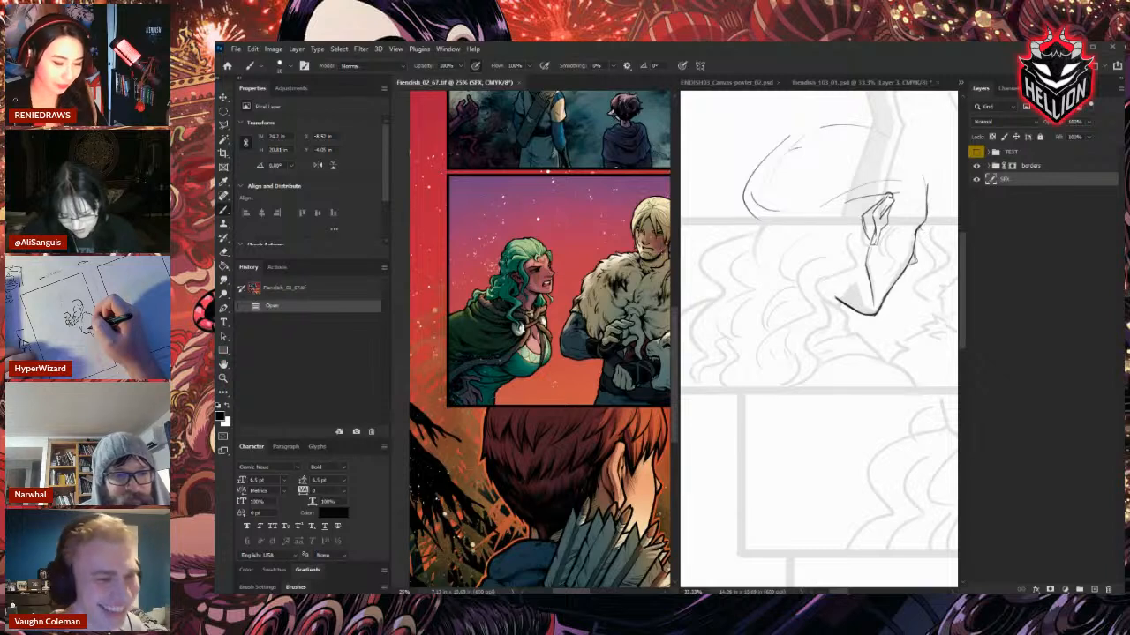
Narrow the reference view and side panels to enlarge the sketch area, keeping the green-haired woman's profile in frame.
left_click_drag(676, 357, 597, 356)
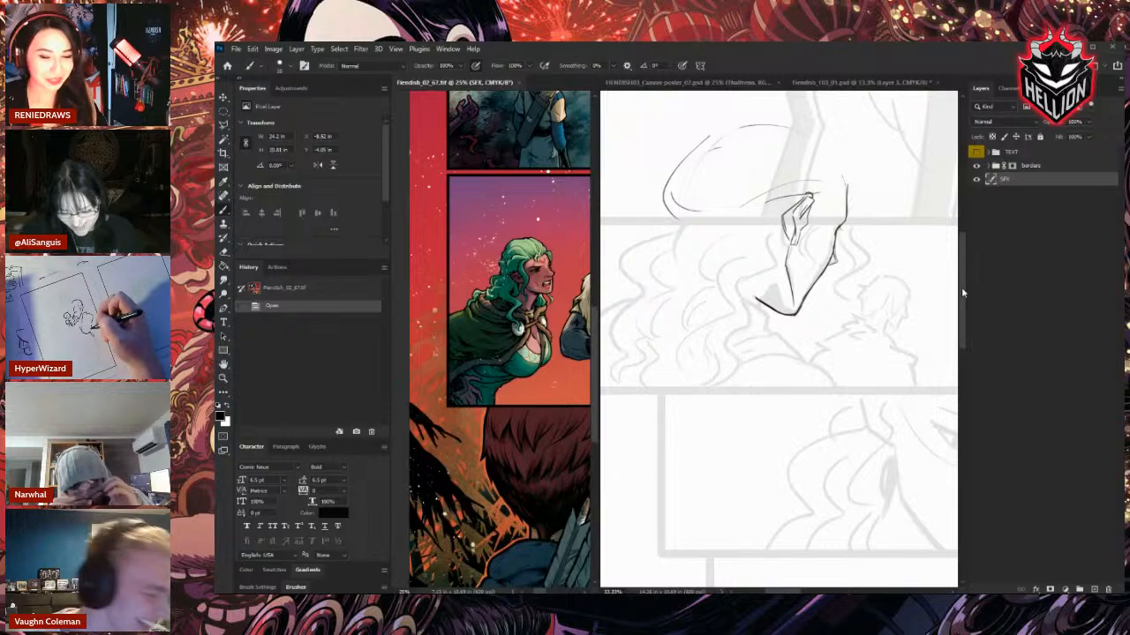
left_click_drag(965, 288, 1014, 291)
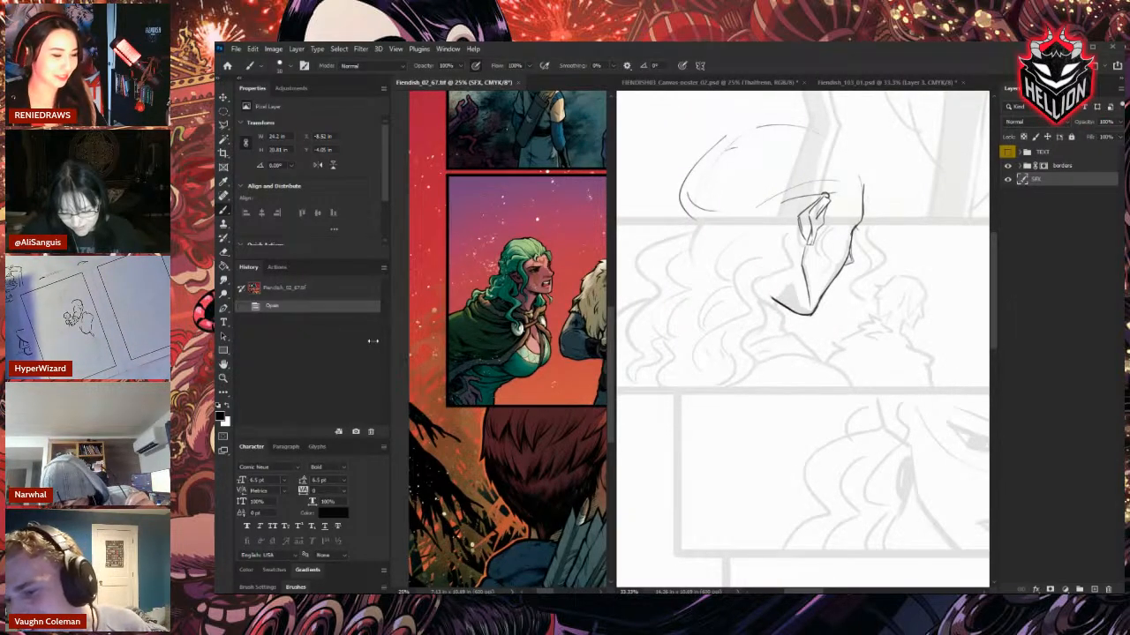
left_click_drag(372, 341, 359, 340)
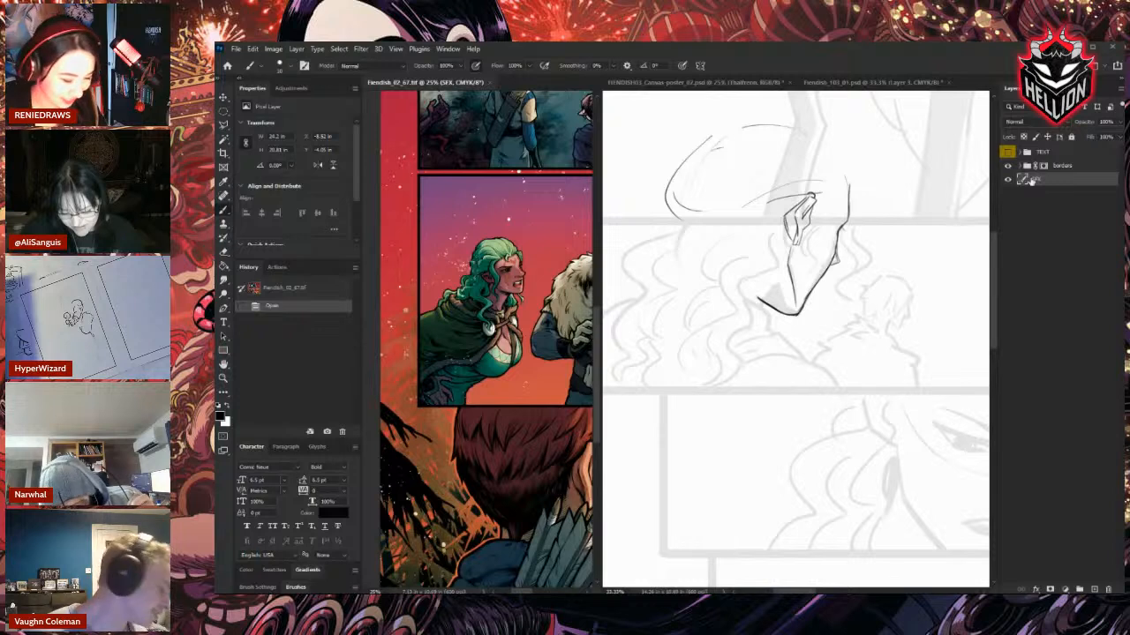
left_click_drag(601, 349, 542, 358)
left_click_drag(469, 370, 435, 347)
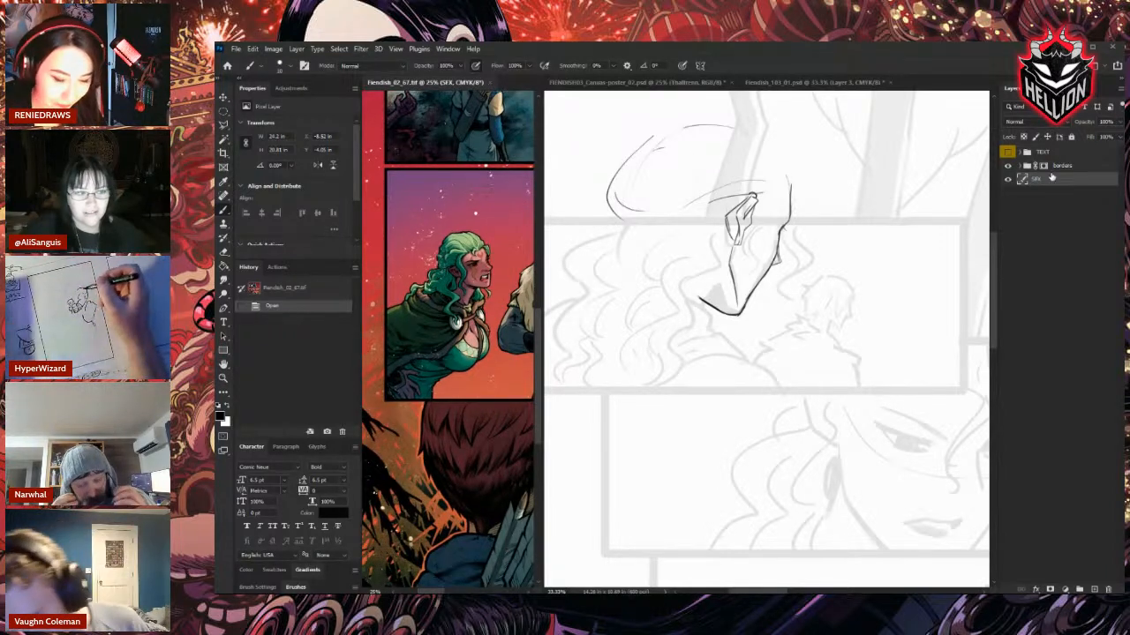
On Layer 3 of Fiendish_103_01.psd, erase and trim the rough outline at the back of the woman's head.
key("ctrl+Tab")
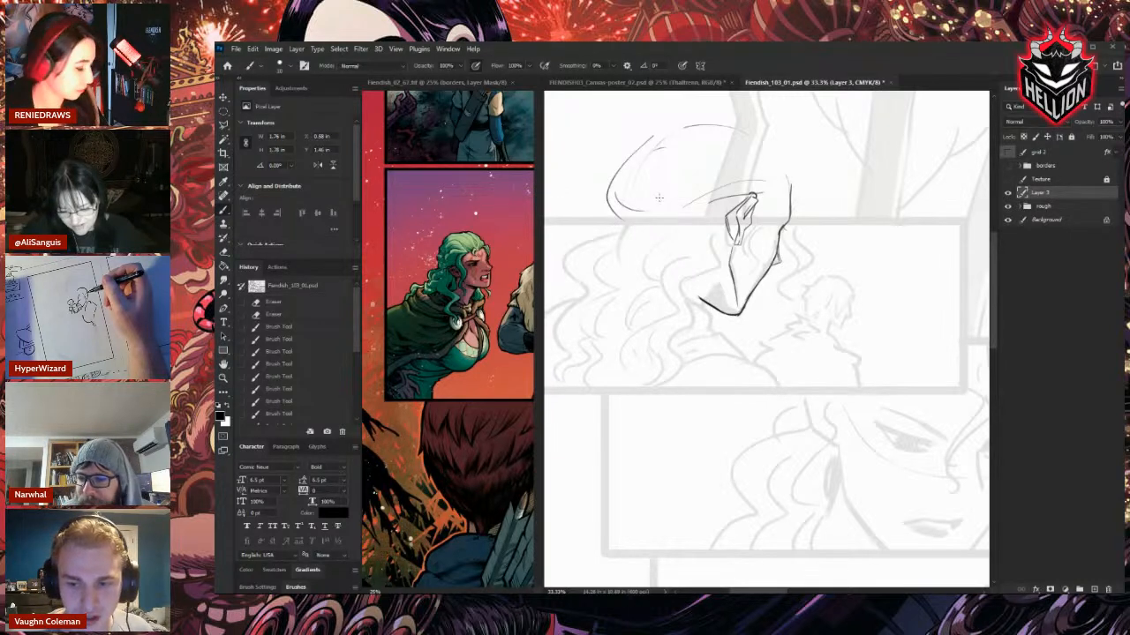
left_click_drag(650, 198, 665, 220)
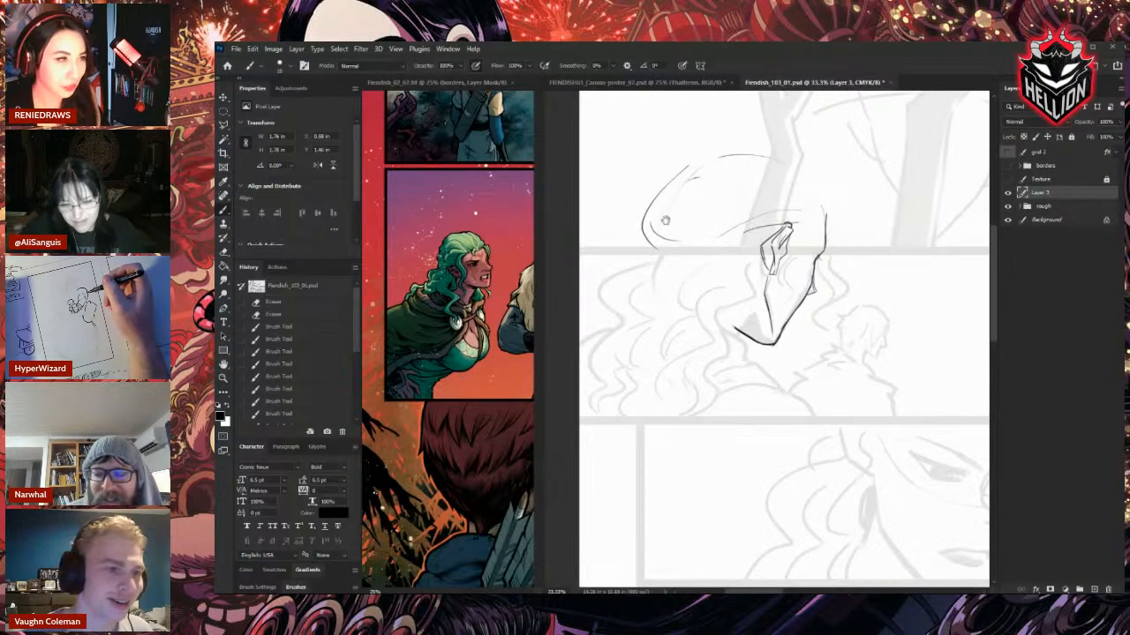
key("ctrl+minus")
key("e")
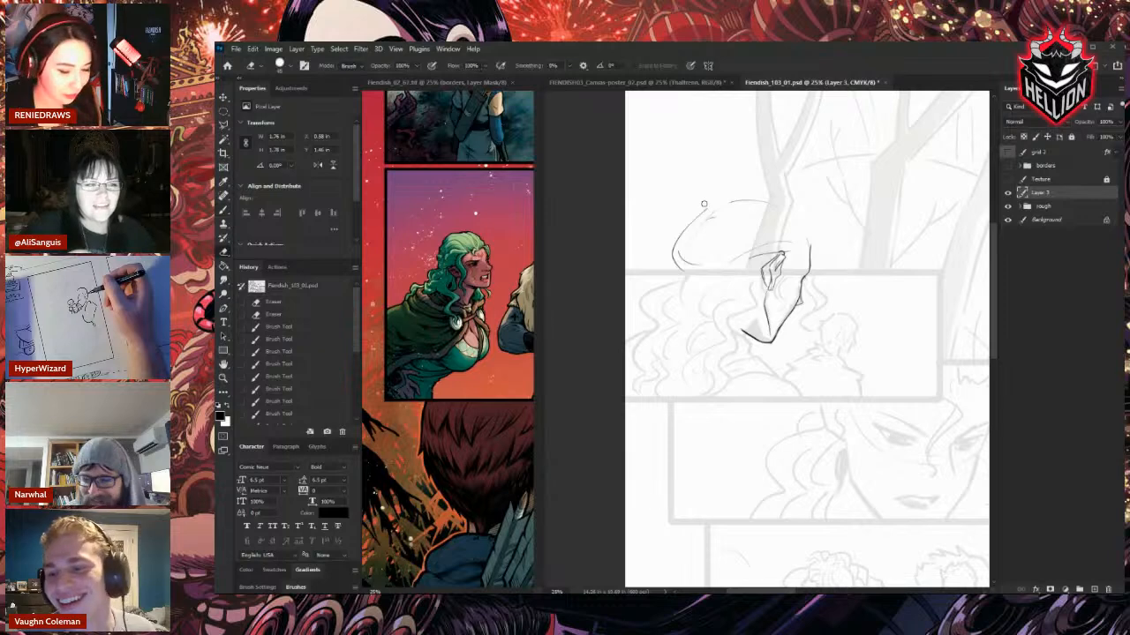
right_click(705, 204)
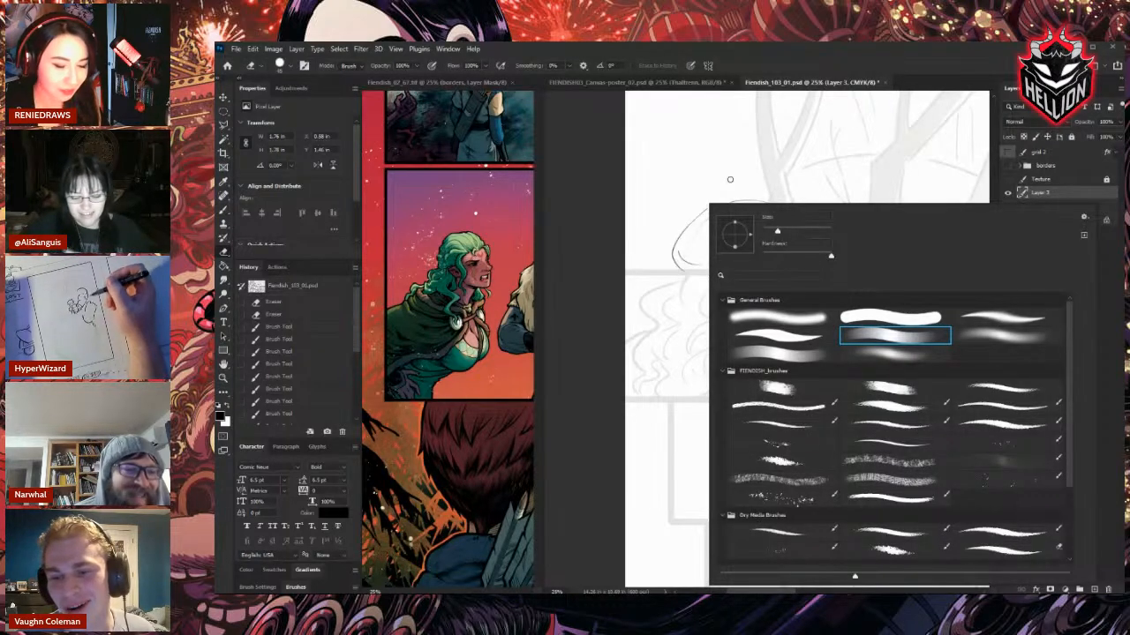
left_click(730, 179)
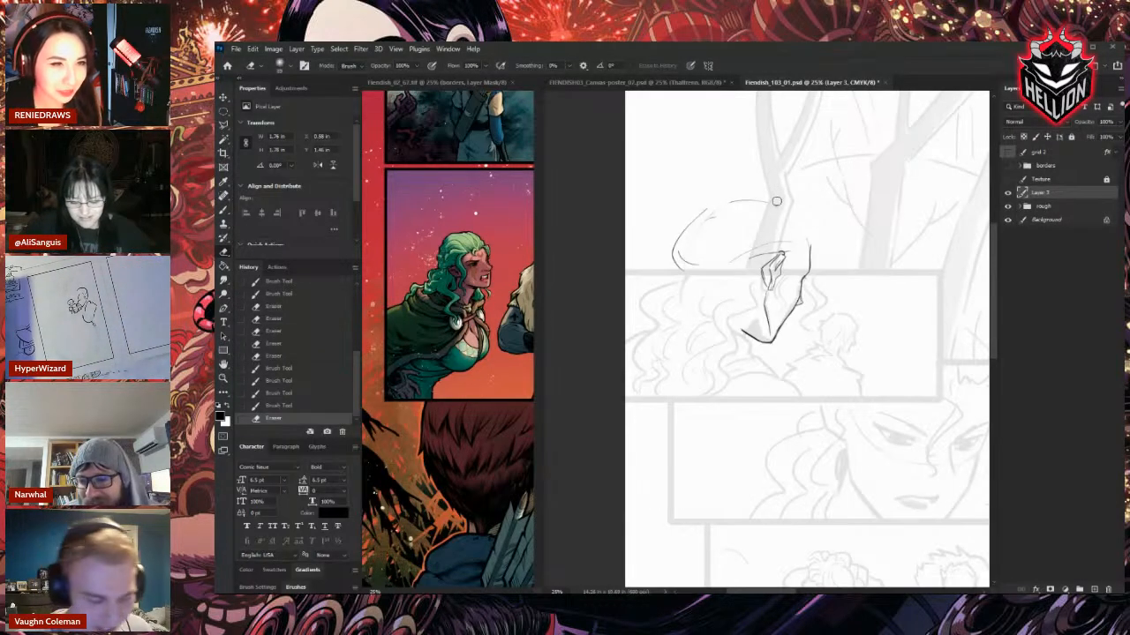
left_click_drag(761, 220, 752, 210)
left_click_drag(756, 204, 726, 214)
left_click_drag(716, 219, 667, 277)
key("b")
key("e")
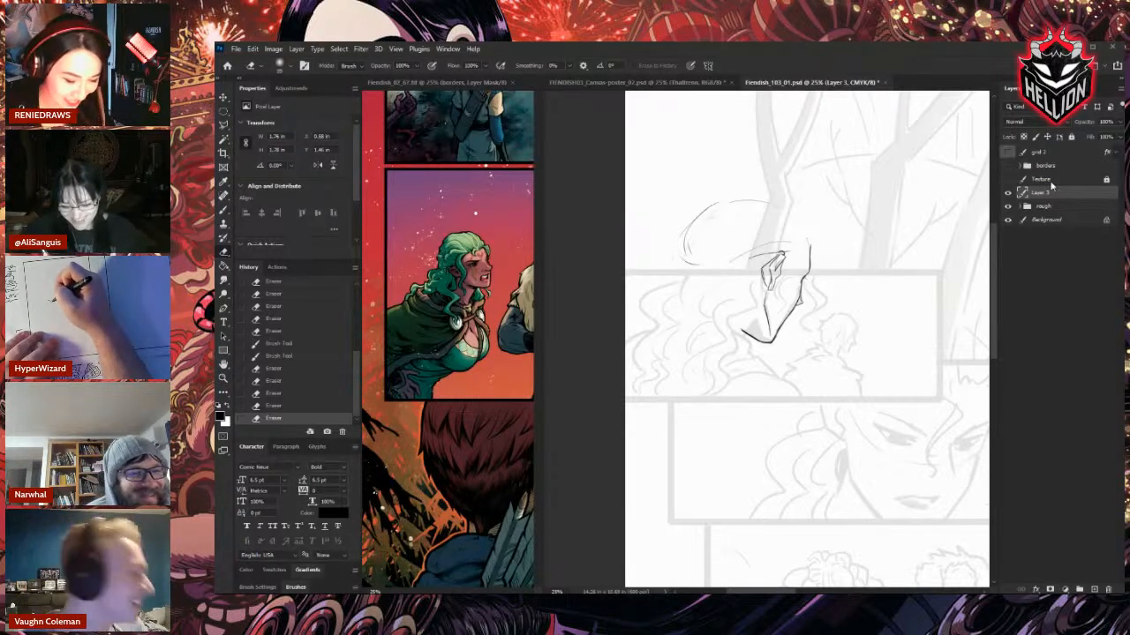
Brush in the first curved hair locks falling from the back of the woman's head.
left_click_drag(820, 309, 784, 251)
key("b")
mouse_move(676, 152)
left_mouse_down()
mouse_move(648, 189)
mouse_move(653, 203)
mouse_move(623, 226)
mouse_move(635, 250)
left_mouse_up()
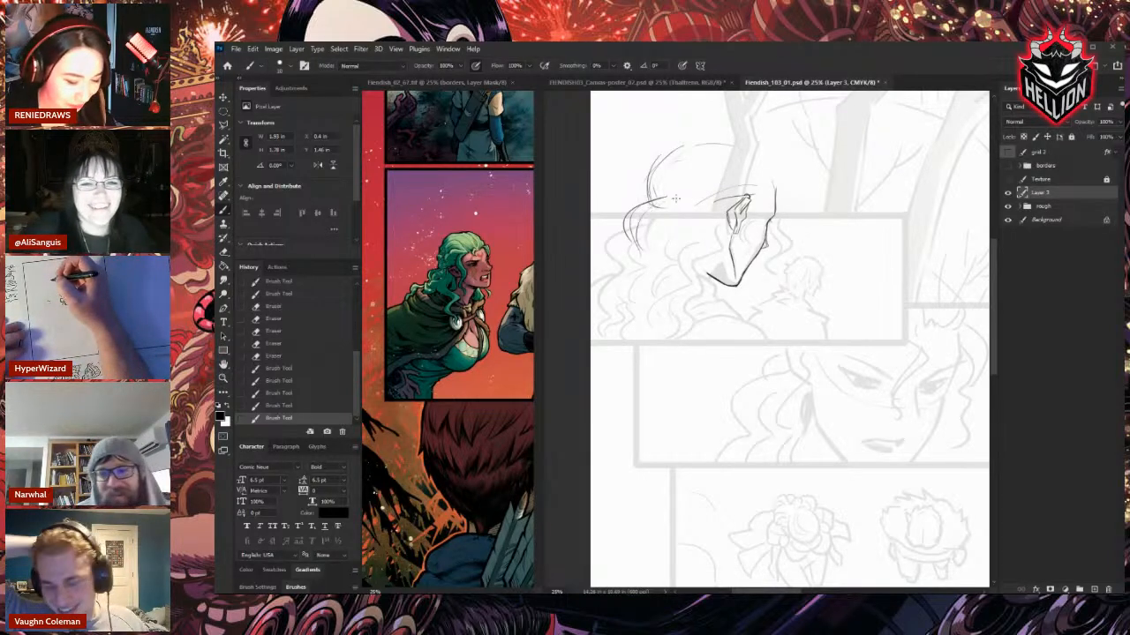
left_click_drag(669, 205, 662, 254)
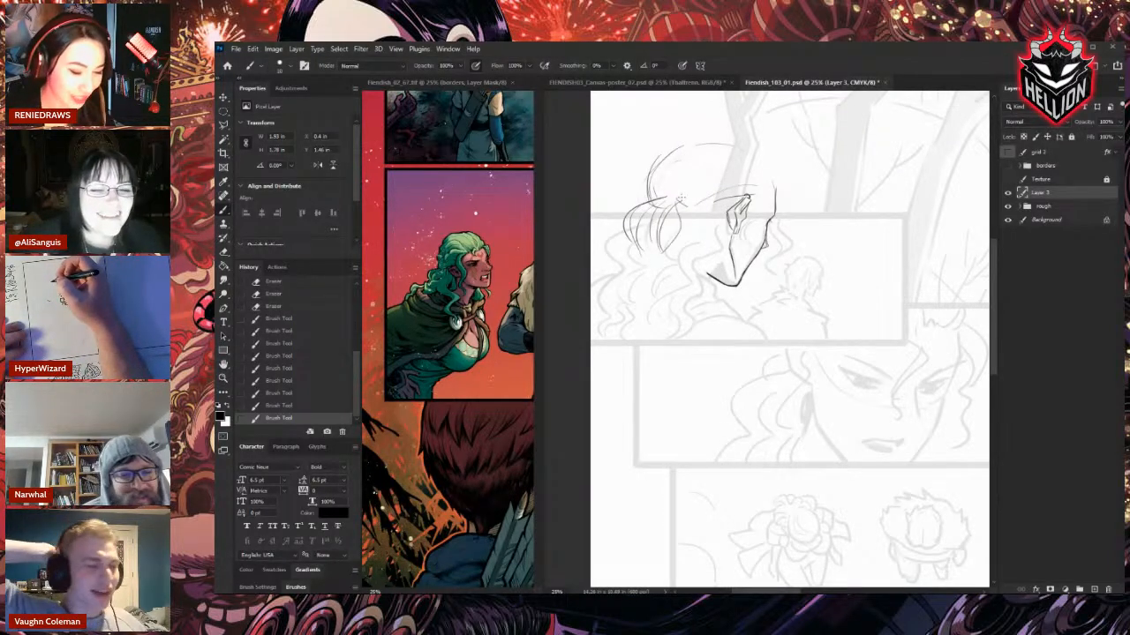
Save the FIENDISH03_Canvas-poster_02.psd document and close it.
left_click(724, 83)
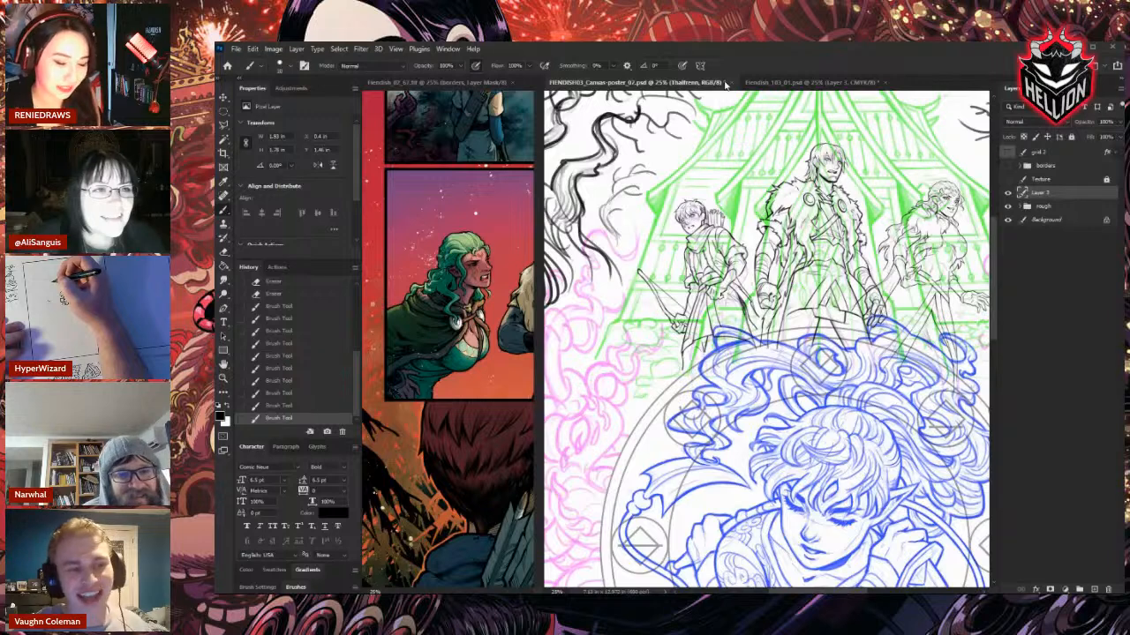
key("ctrl+s")
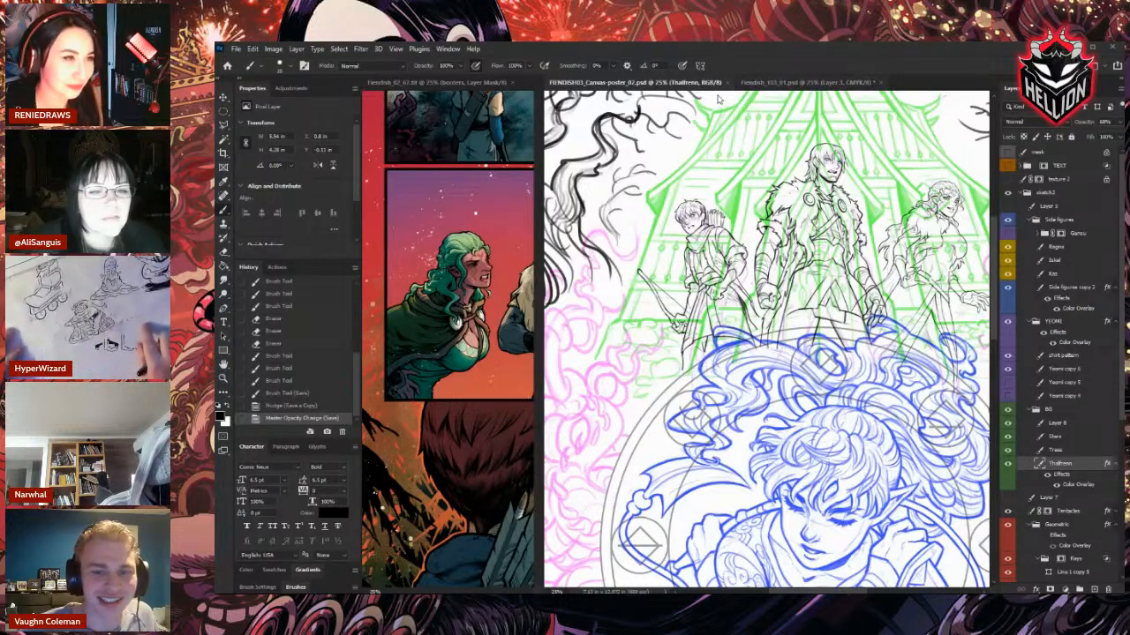
key("ctrl+w")
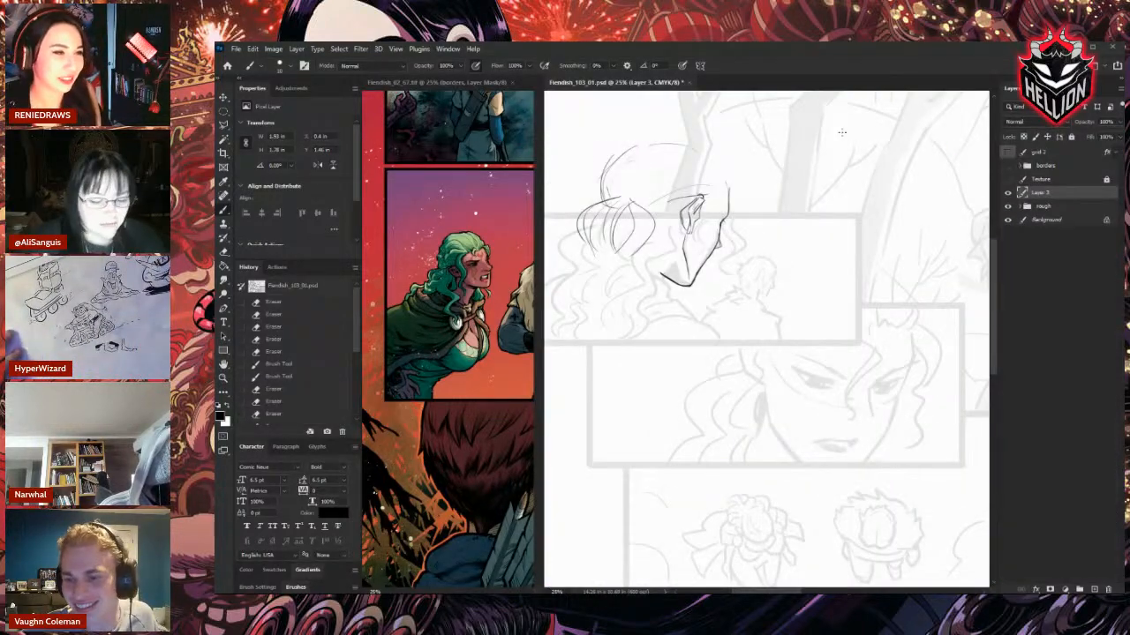
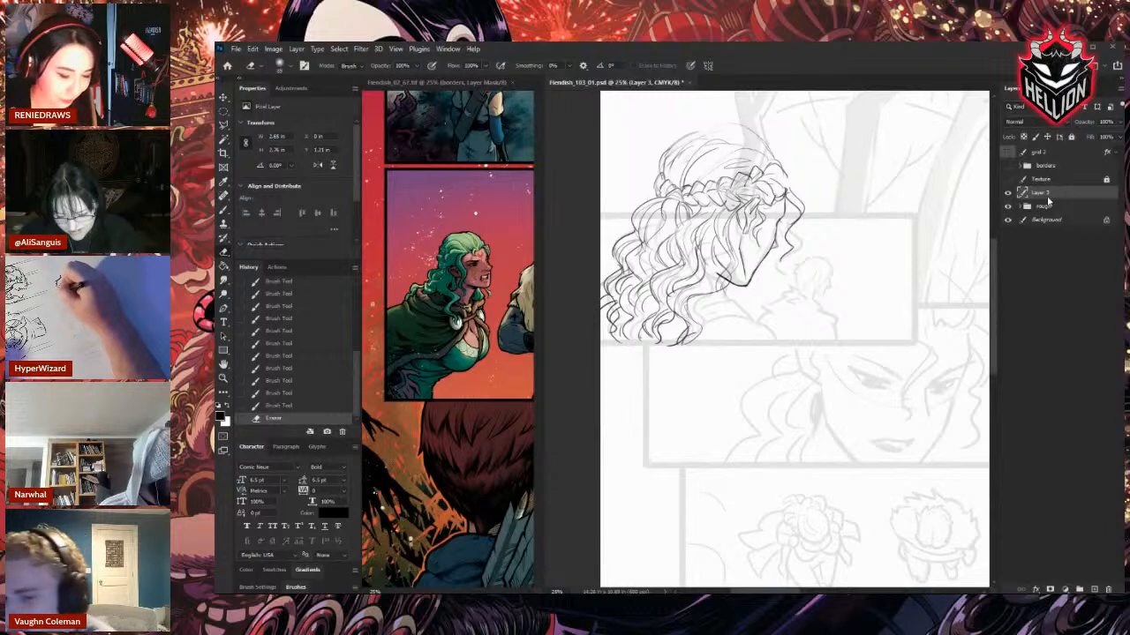
Brush additional hair strands beside the woman's cheek and along the front hairline above her forehead on Layer 3.
left_click_drag(771, 305, 752, 268)
key("b")
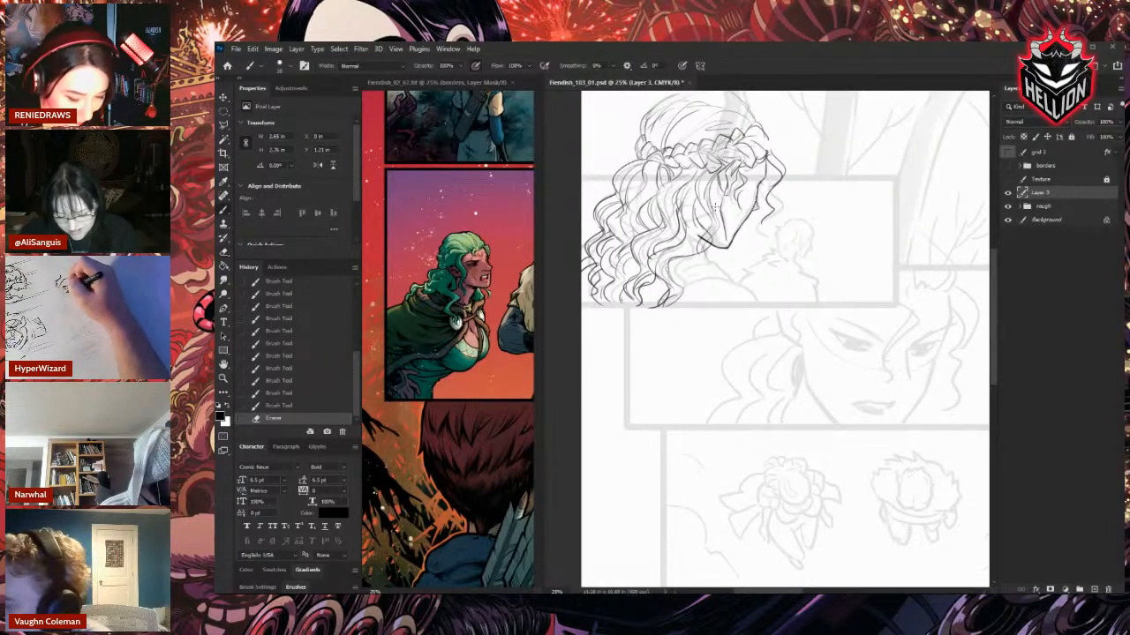
left_click_drag(712, 205, 718, 210)
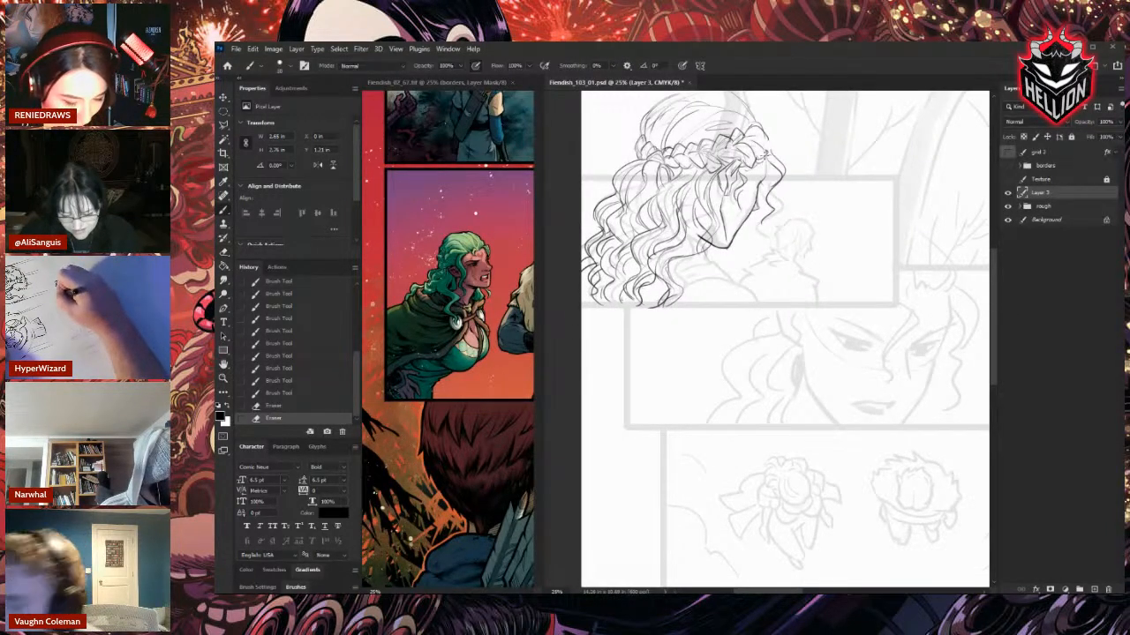
left_click_drag(762, 139, 772, 173)
left_click_drag(773, 144, 768, 174)
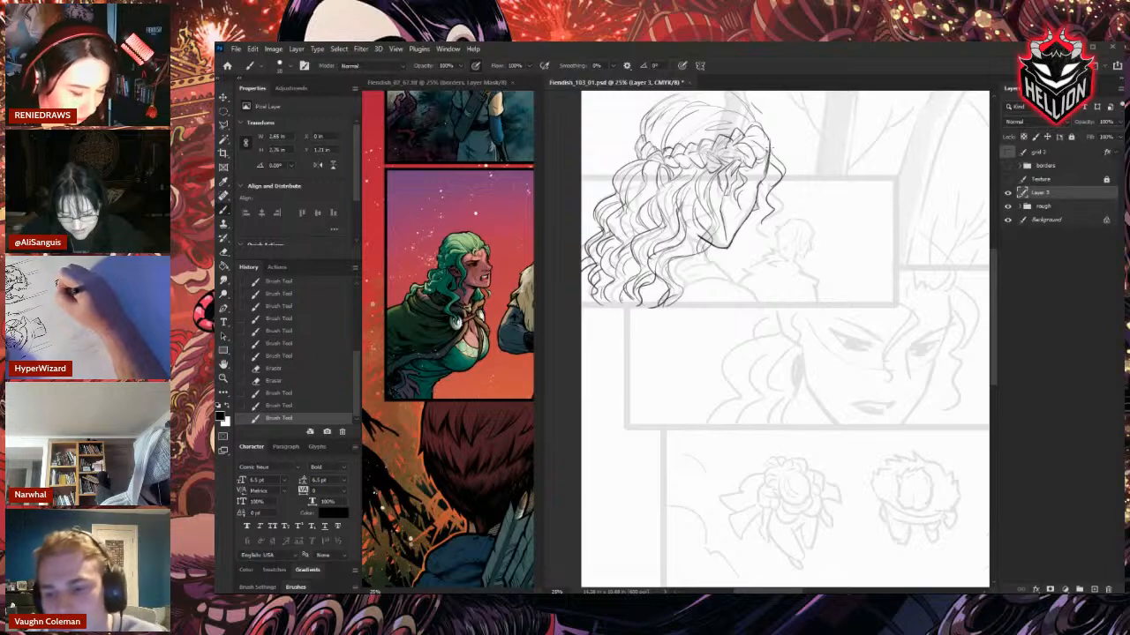
left_click_drag(762, 115, 773, 143)
mouse_move(767, 122)
left_mouse_down()
mouse_move(773, 144)
mouse_move(750, 163)
mouse_move(712, 148)
mouse_move(707, 133)
mouse_move(699, 141)
mouse_move(717, 154)
left_mouse_up()
Erase the overlapping lines in the front section of the woman's braid, alternating with small brush corrections.
key("e")
key("b")
key("e")
mouse_move(709, 143)
left_mouse_down()
mouse_move(704, 151)
mouse_move(714, 141)
left_mouse_up()
key("b")
key("e")
left_click_drag(711, 140, 717, 148)
mouse_move(713, 145)
left_mouse_down()
mouse_move(718, 154)
mouse_move(726, 140)
left_mouse_up()
key("b")
Draw the rounded front locks of hair sweeping from the braid over the woman's temple and forehead.
left_click_drag(720, 129, 736, 137)
left_click_drag(733, 123, 739, 143)
left_click_drag(731, 131, 746, 163)
left_click_drag(742, 150, 768, 162)
left_click_drag(729, 113, 761, 137)
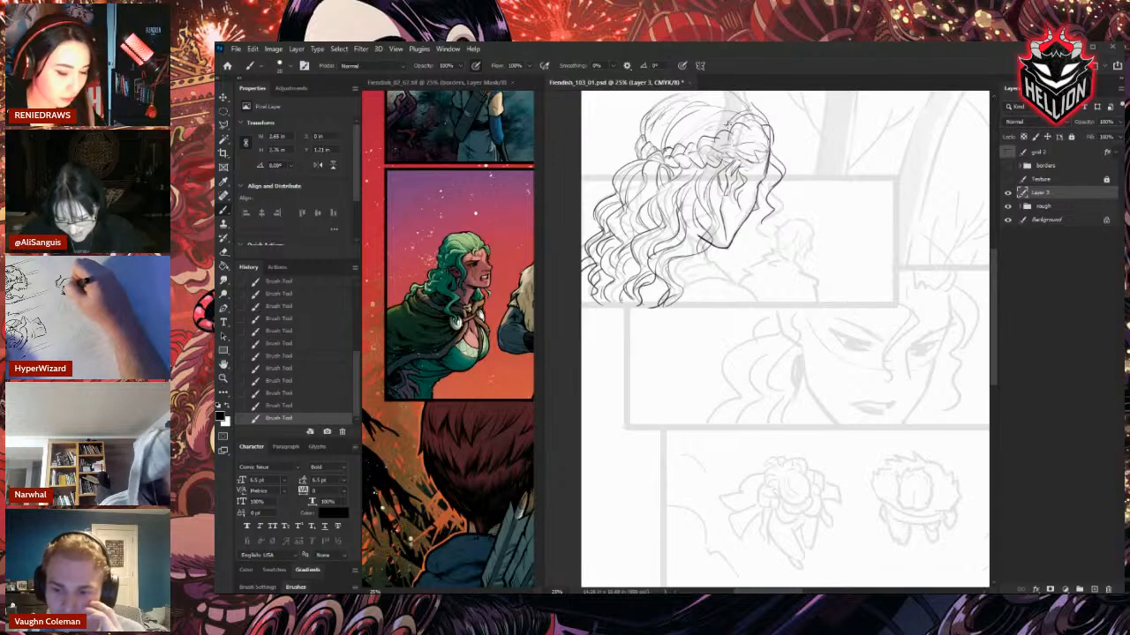
key("e")
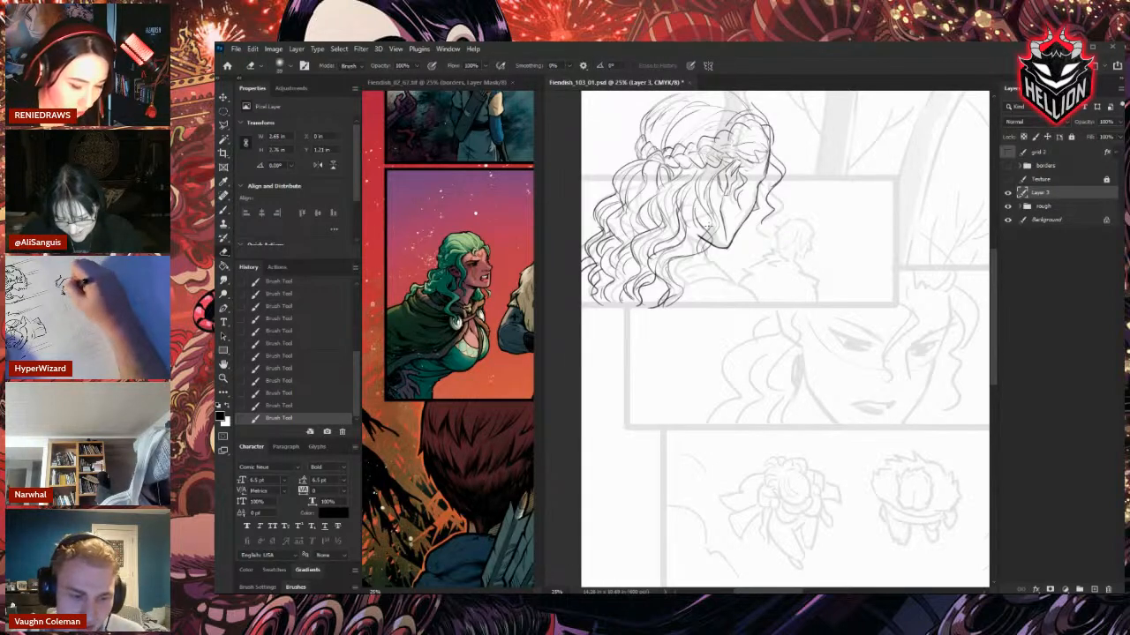
Rework the lock of hair hanging beside the woman's jaw, erasing the overlapping lines along her jaw and neck.
left_click_drag(707, 227, 712, 235)
key("b")
left_click_drag(702, 233, 712, 242)
mouse_move(704, 228)
left_mouse_down()
mouse_move(716, 240)
mouse_move(700, 237)
left_mouse_up()
left_click_drag(698, 231, 711, 242)
key("e")
key("b")
key("e")
left_click_drag(709, 240, 729, 249)
left_click_drag(721, 248, 729, 245)
key("b")
Refine the woman's pointed ear by redrawing its contour and erasing the stray lines around it.
left_click_drag(722, 181, 727, 189)
key("e")
left_click_drag(722, 187, 726, 194)
left_click_drag(723, 191, 732, 188)
key("b")
key("e")
key("e")
mouse_move(726, 193)
left_mouse_down()
mouse_move(736, 166)
mouse_move(727, 191)
mouse_move(731, 182)
left_mouse_up()
key("b")
key("e")
left_click_drag(729, 180, 729, 179)
key("b")
Brush hair strands from the woman's temple down past her ear and darken her eyelashes.
mouse_move(728, 171)
left_mouse_down()
mouse_move(730, 182)
mouse_move(737, 167)
left_mouse_up()
mouse_move(730, 162)
left_mouse_down()
mouse_move(729, 175)
mouse_move(738, 169)
left_mouse_up()
key("e")
key("b")
left_click_drag(736, 155, 738, 177)
mouse_move(730, 168)
left_mouse_down()
mouse_move(733, 182)
mouse_move(719, 188)
mouse_move(726, 235)
left_mouse_up()
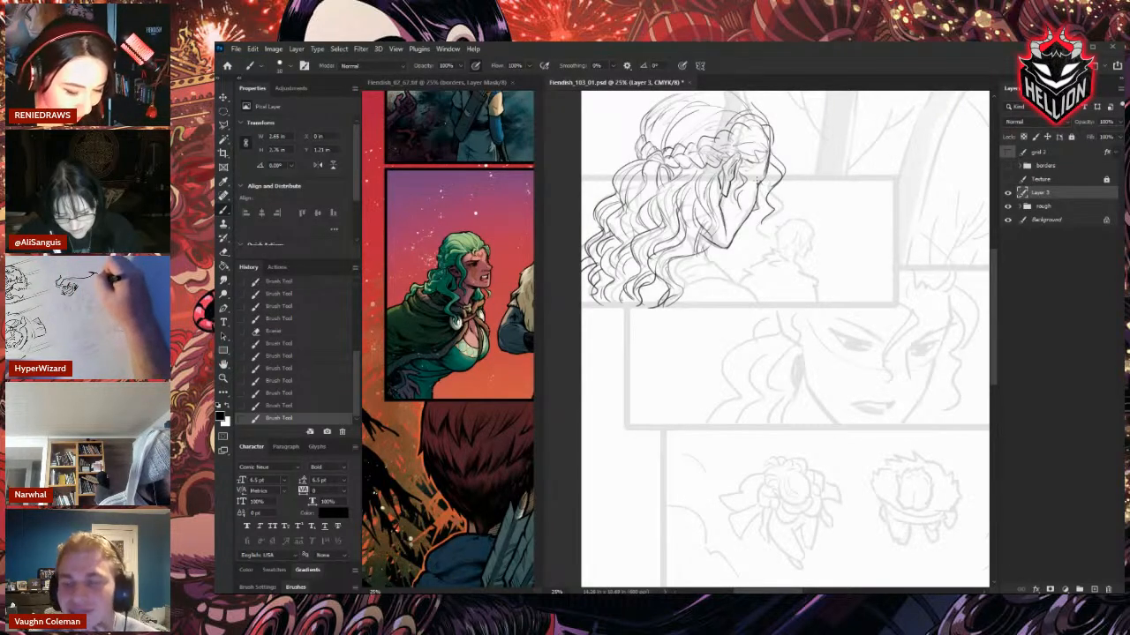
left_click_drag(754, 179, 775, 191)
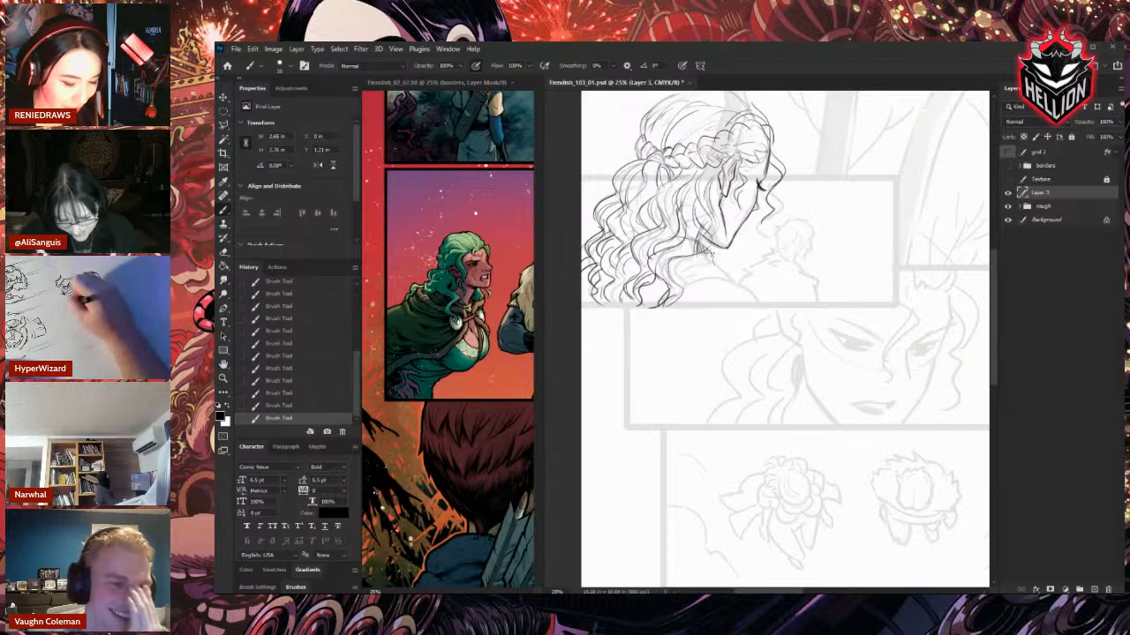
Draw the woman's neck shading and the cloak collar below her jaw.
key("e")
key("b")
left_click_drag(699, 240, 709, 253)
mouse_move(695, 202)
left_mouse_down()
mouse_move(711, 251)
mouse_move(673, 265)
mouse_move(712, 261)
mouse_move(741, 279)
left_mouse_up()
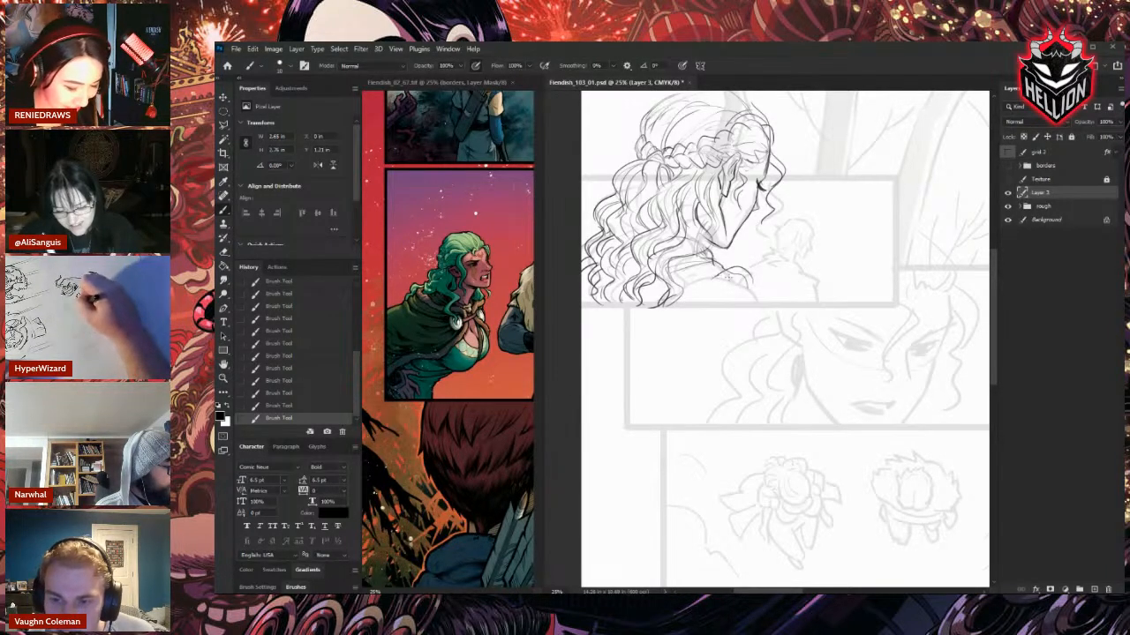
Sketch the woman's shoulder line with a jagged fur trim along the lower edge of the panel.
key("e")
mouse_move(717, 284)
left_mouse_down()
mouse_move(736, 280)
mouse_move(711, 302)
left_mouse_up()
key("b")
left_click_drag(704, 300, 757, 293)
left_click_drag(741, 293, 761, 296)
key("e")
key("b")
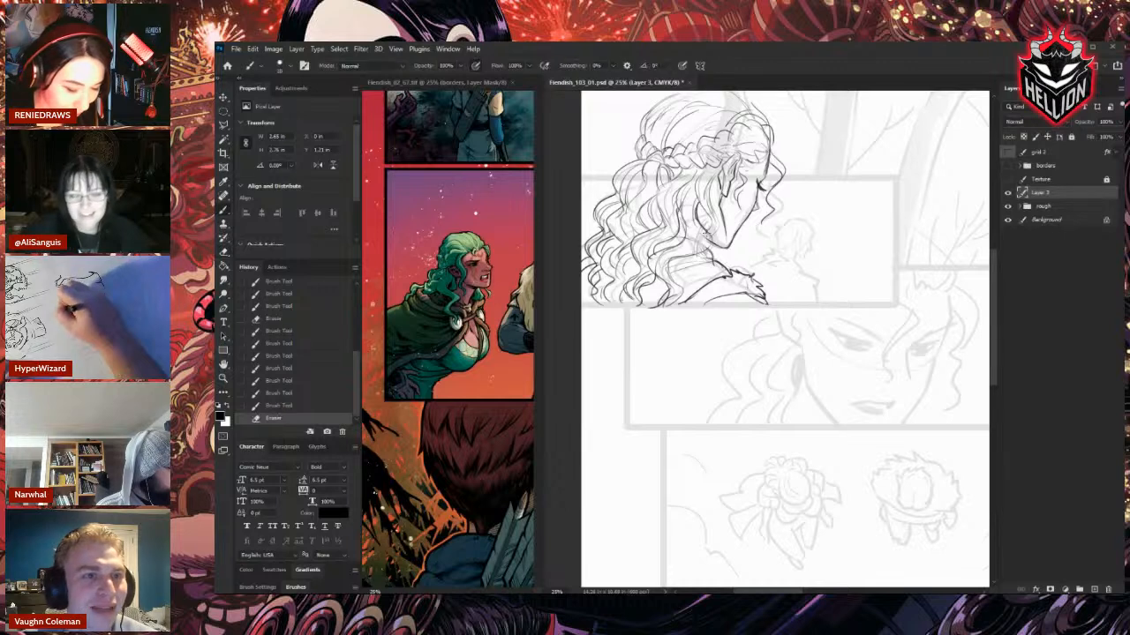
Draw long strands falling from the braid behind the ear to the neck, erasing the lines they overlap.
left_click_drag(712, 235, 703, 253)
left_click_drag(717, 173, 709, 207)
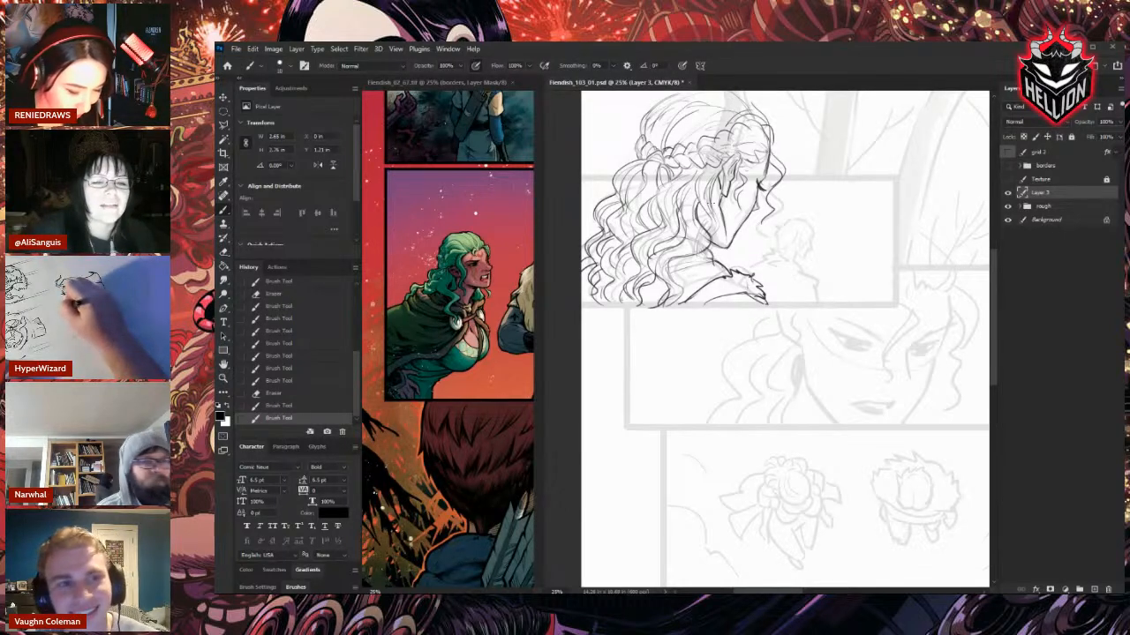
left_click_drag(718, 168, 709, 233)
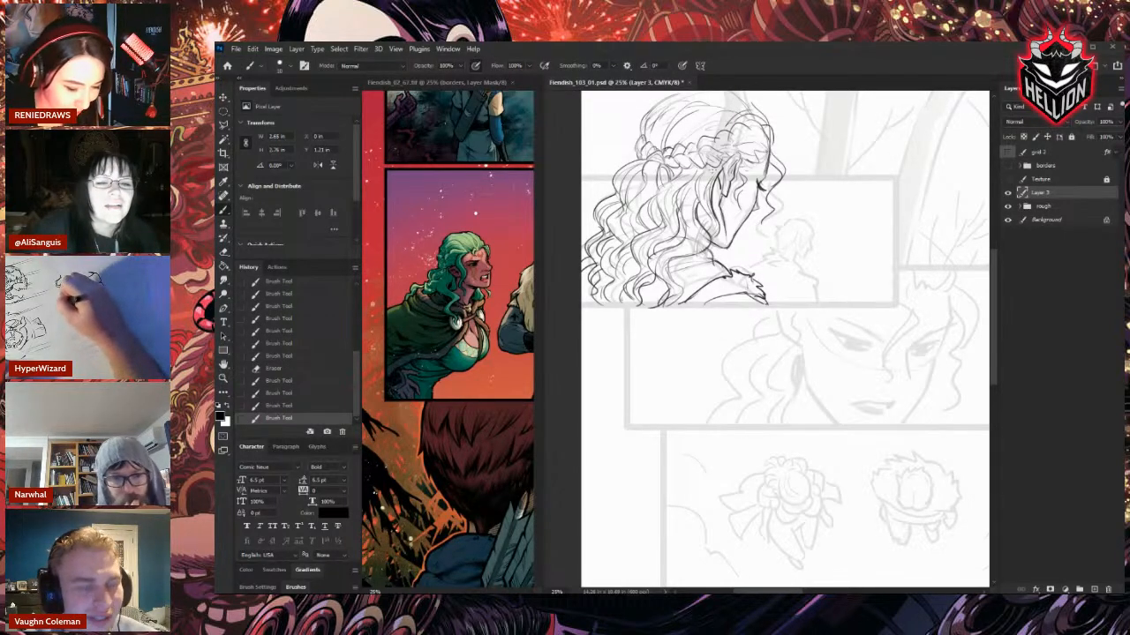
mouse_move(714, 168)
left_mouse_down()
mouse_move(697, 210)
mouse_move(695, 195)
mouse_move(717, 173)
left_mouse_up()
key("e")
left_click_drag(720, 203, 711, 224)
left_click_drag(706, 185, 713, 219)
key("b")
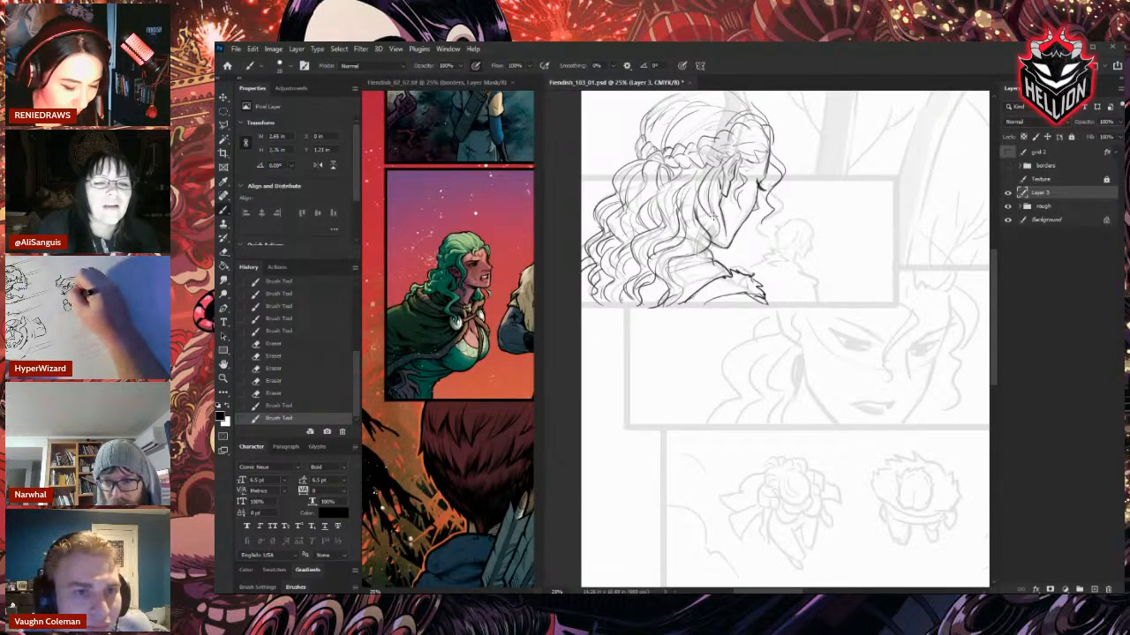
mouse_move(720, 173)
left_mouse_down()
mouse_move(713, 231)
mouse_move(722, 251)
left_mouse_up()
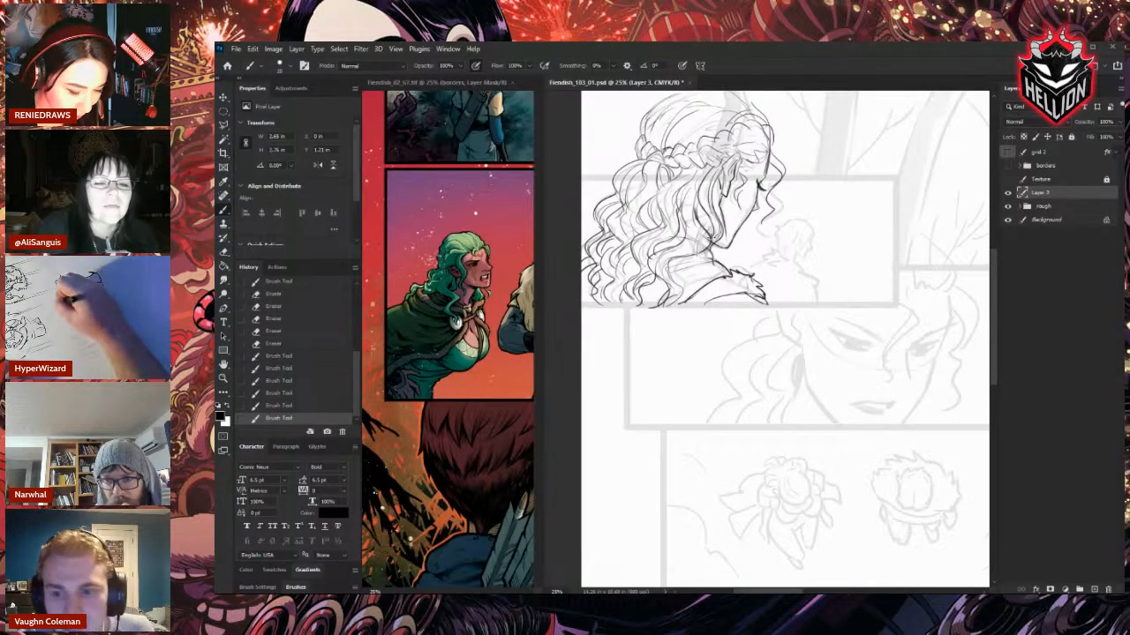
Add fine strands to the curls behind the neck, below the braid and on the hair above it.
left_click_drag(706, 204, 705, 227)
left_click_drag(700, 212, 709, 235)
key("e")
left_click_drag(705, 226, 711, 238)
key("b")
left_click_drag(681, 173, 698, 203)
left_click_drag(684, 175, 701, 212)
left_click_drag(687, 180, 702, 217)
left_click_drag(702, 146, 713, 121)
left_click_drag(706, 147, 716, 120)
left_click_drag(710, 144, 719, 118)
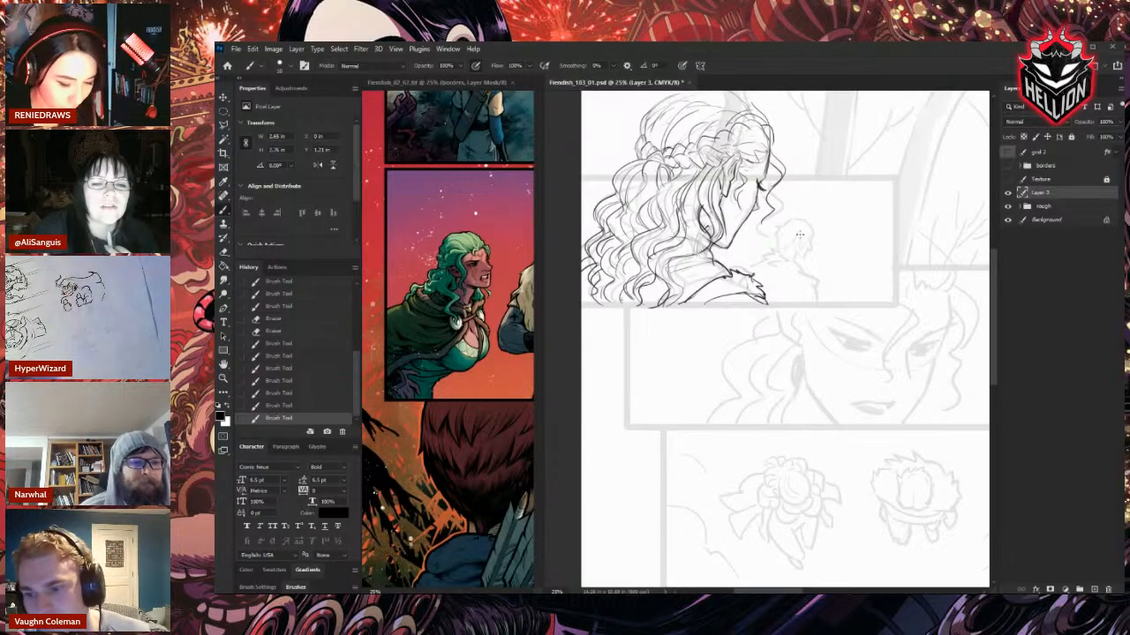
Rotate the canvas and erase the woman's shoulder line and fur trim.
key("r")
left_click_drag(873, 175, 774, 144)
key("e")
left_click_drag(706, 304, 678, 352)
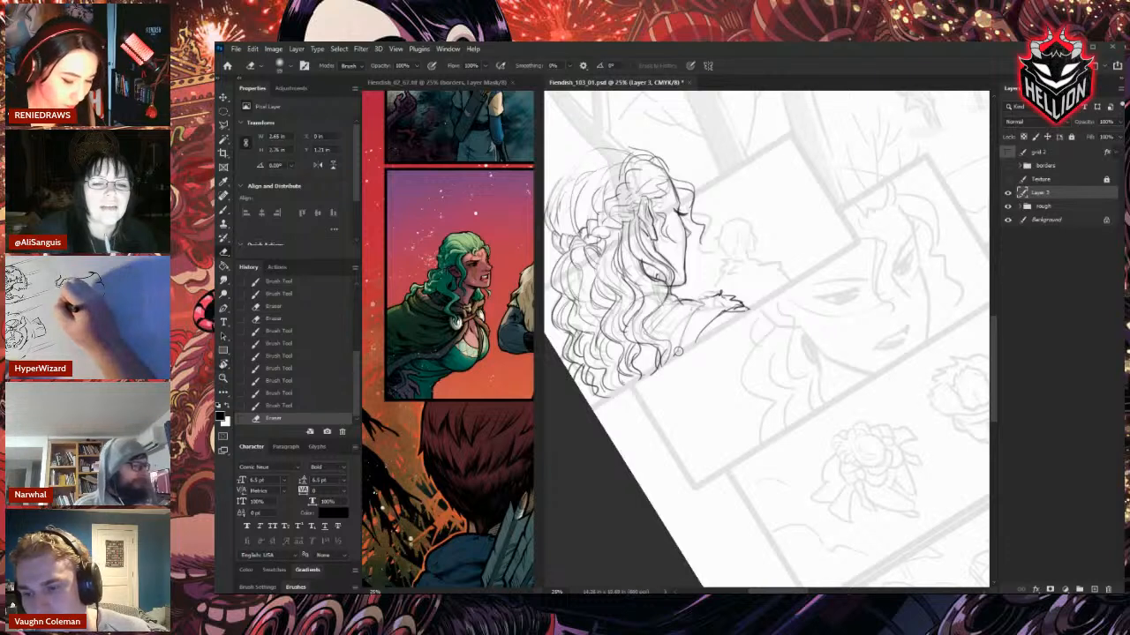
left_click_drag(746, 299, 677, 351)
key("b")
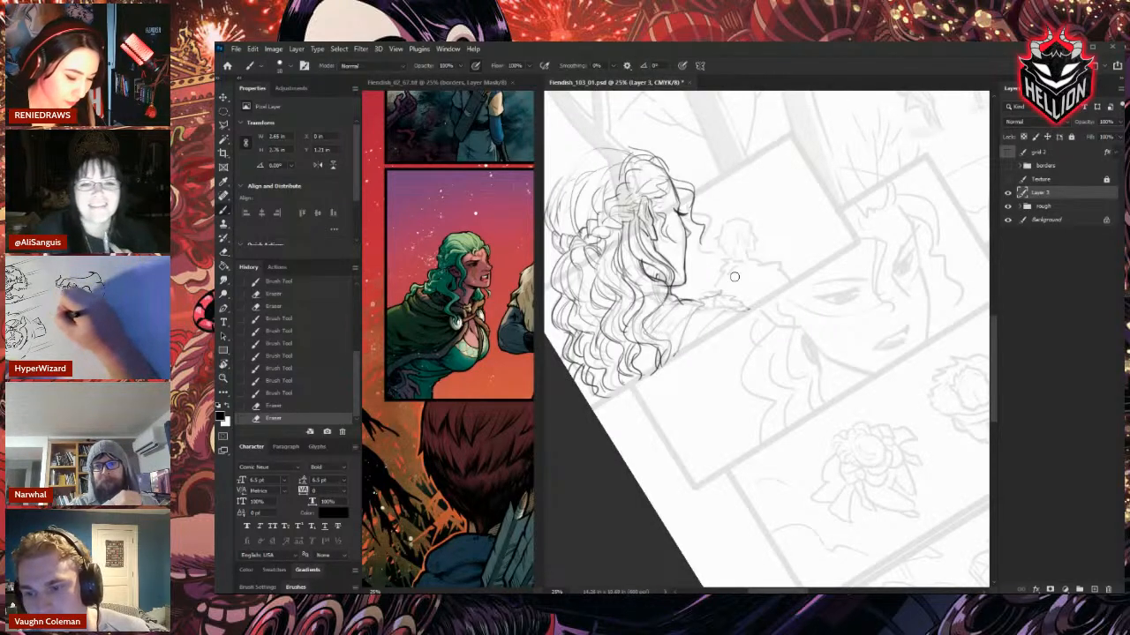
left_click_drag(728, 288, 684, 349)
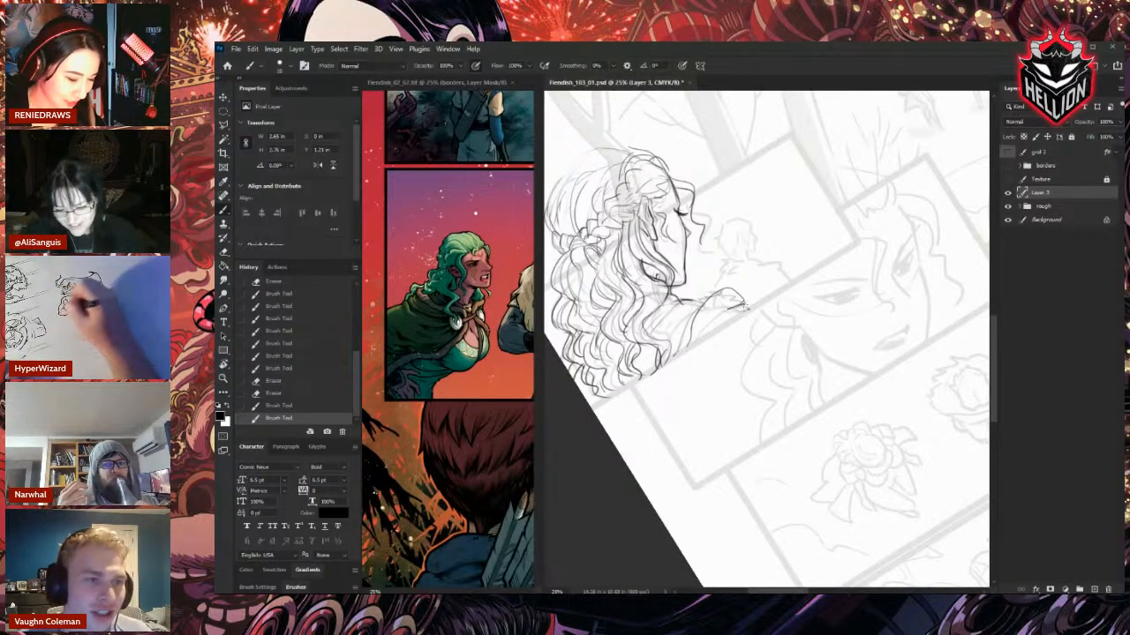
mouse_move(727, 309)
left_mouse_down()
mouse_move(695, 341)
mouse_move(739, 298)
left_mouse_up()
key("e")
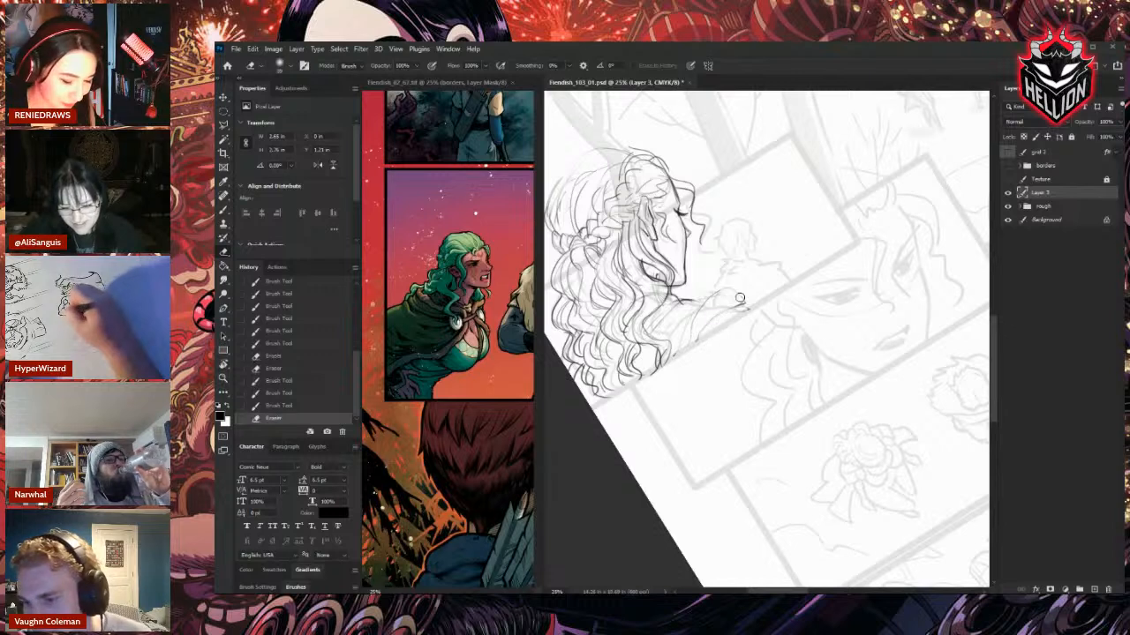
Redraw the woman's shoulder with a jagged fur edge, erasing stray marks between strokes.
key("b")
key("e")
mouse_move(698, 332)
left_mouse_down()
mouse_move(684, 350)
mouse_move(726, 307)
left_mouse_up()
key("b")
key("e")
mouse_move(698, 331)
left_mouse_down()
mouse_move(744, 283)
mouse_move(698, 328)
left_mouse_up()
key("b")
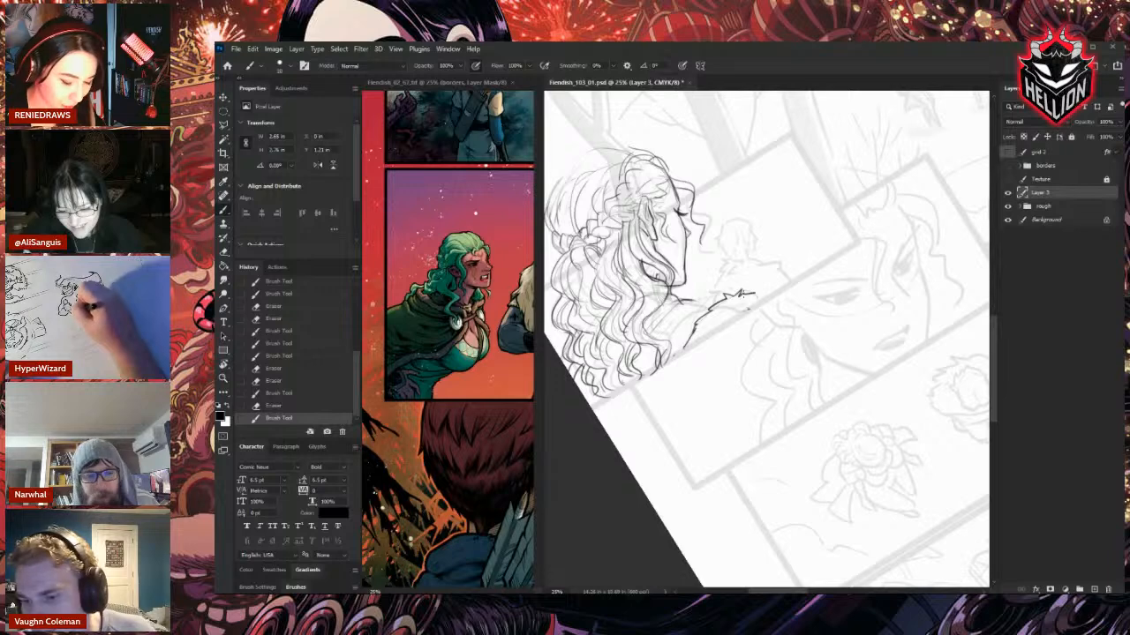
left_click_drag(741, 294, 766, 295)
key("e")
left_click_drag(706, 309, 684, 355)
key("b")
left_click_drag(678, 298, 684, 293)
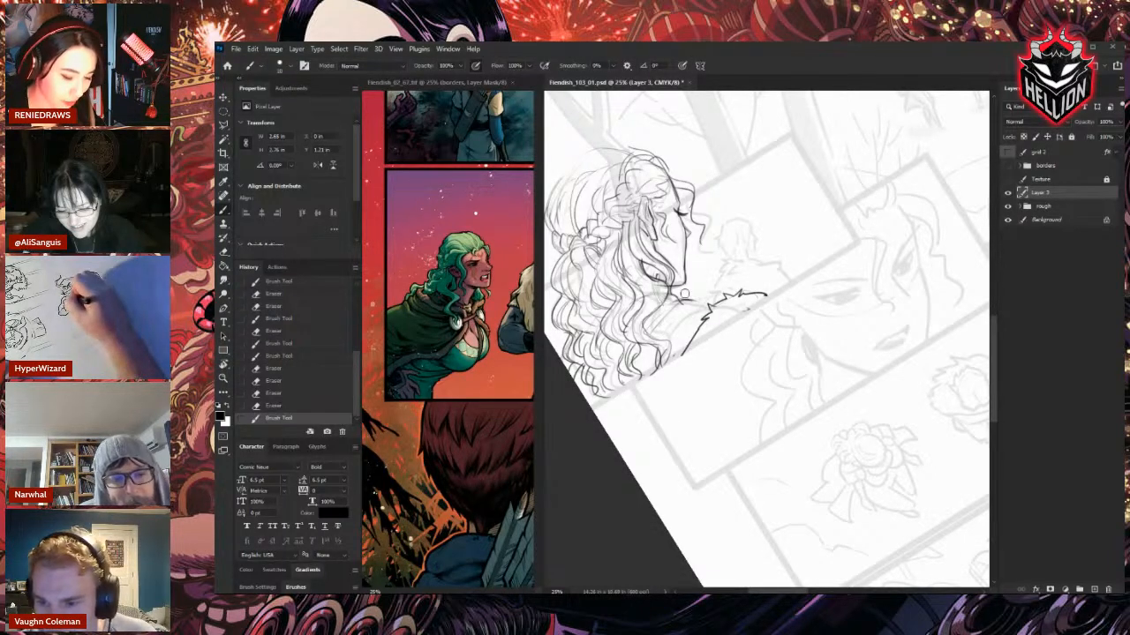
Rotate the canvas and brush fold lines into the woman's cloak below the neck.
key("r")
left_click_drag(915, 307, 833, 202)
key("e")
mouse_move(687, 372)
left_mouse_down()
mouse_move(684, 407)
mouse_move(678, 381)
left_mouse_up()
key("b")
left_click_drag(677, 381, 691, 367)
mouse_move(690, 374)
left_mouse_down()
mouse_move(709, 347)
mouse_move(711, 371)
mouse_move(688, 408)
left_mouse_up()
left_click_drag(684, 388, 695, 418)
mouse_move(694, 386)
left_mouse_down()
mouse_move(700, 418)
mouse_move(719, 415)
left_mouse_up()
Finish the cloak's fold lines and lower edge beside the curls, and erase the excess marks.
key("r")
mouse_move(766, 232)
left_mouse_down()
mouse_move(905, 292)
mouse_move(784, 494)
mouse_move(697, 478)
mouse_move(623, 410)
mouse_move(653, 323)
mouse_move(661, 346)
left_mouse_up()
key("e")
key("b")
left_click_drag(658, 338, 639, 354)
left_click_drag(641, 343, 637, 357)
key("b")
mouse_move(636, 347)
left_mouse_down()
mouse_move(680, 335)
mouse_move(680, 346)
left_mouse_up()
key("e")
mouse_move(685, 337)
left_mouse_down()
mouse_move(679, 348)
mouse_move(683, 335)
left_mouse_up()
key("b")
key("r")
left_click_drag(749, 280, 781, 279)
key("e")
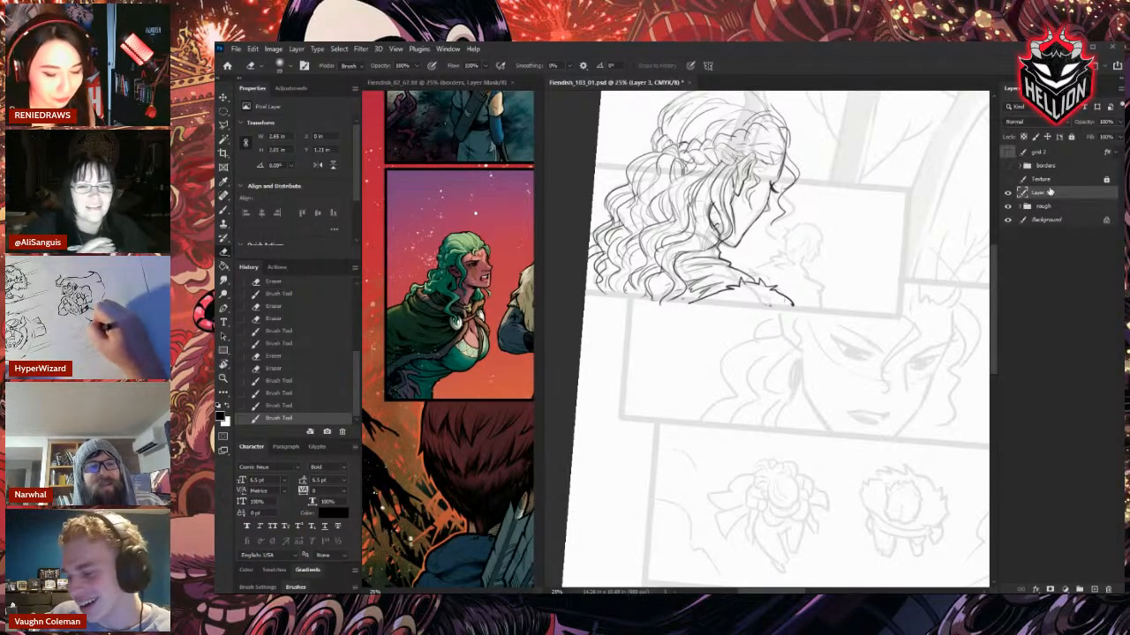
Turn the canvas back to nearly upright and save Fiendish_103_01.psd.
key("r")
left_click_drag(776, 296, 870, 215)
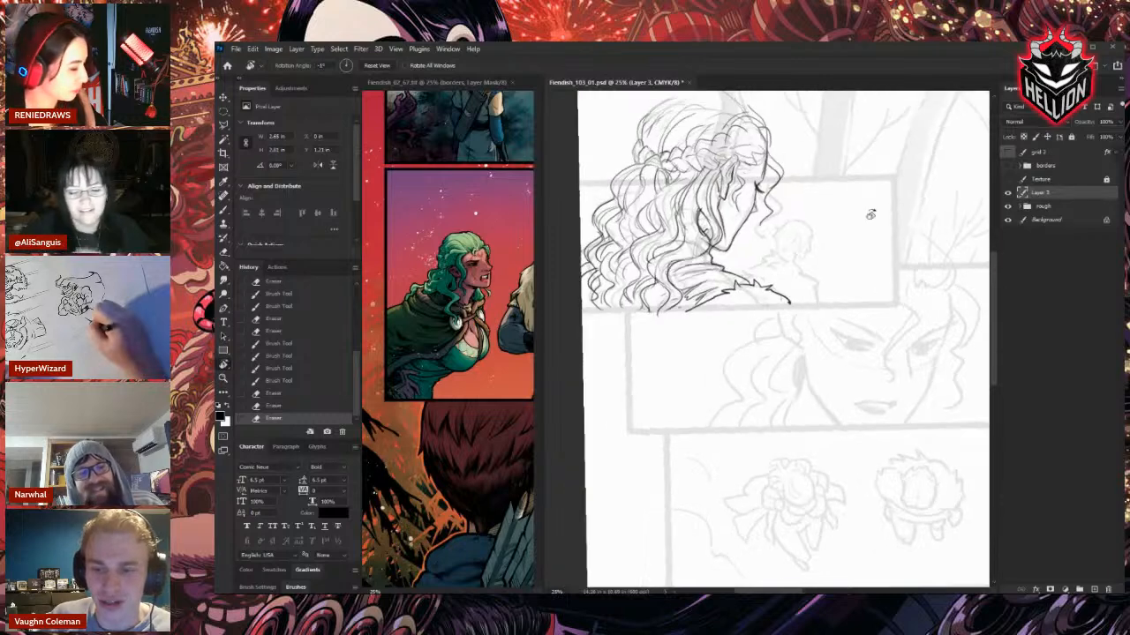
key("b")
key("ctrl+s")
left_click_drag(841, 255, 778, 275)
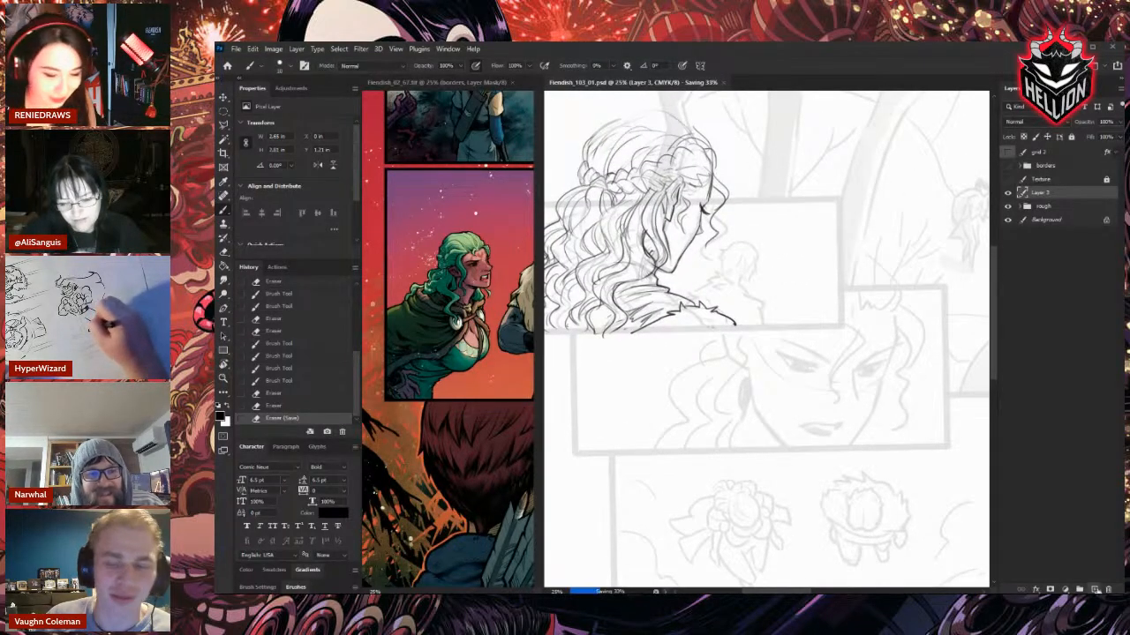
Add a new layer above Layer 3 and draw the jaw and chin of the small background figure on it.
key("ctrl+shift+alt+n")
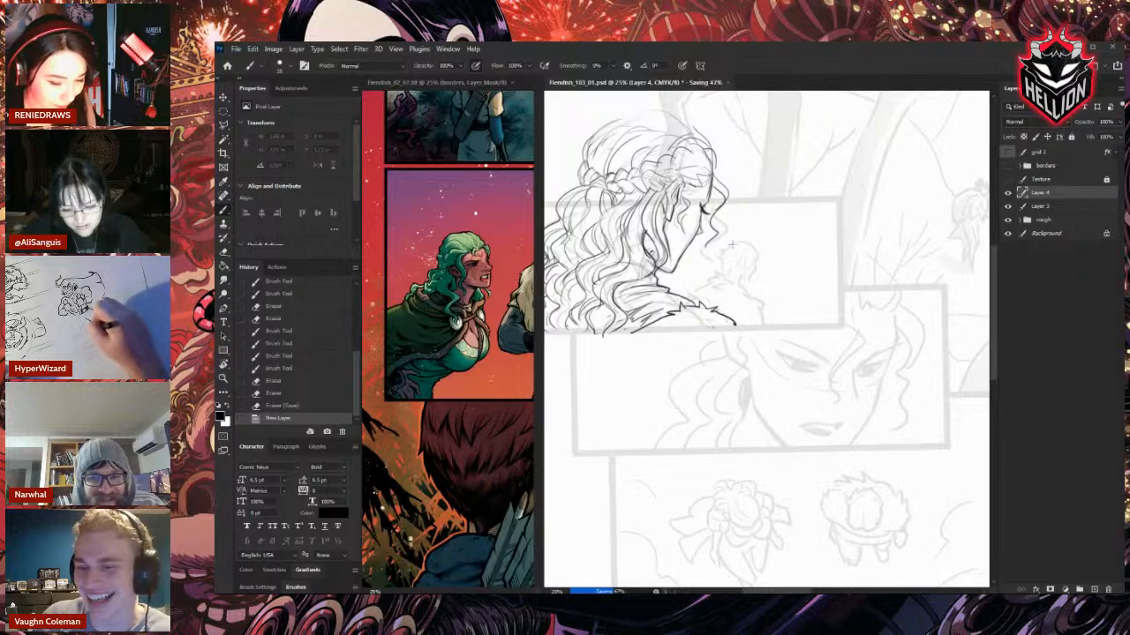
key("ctrl+plus")
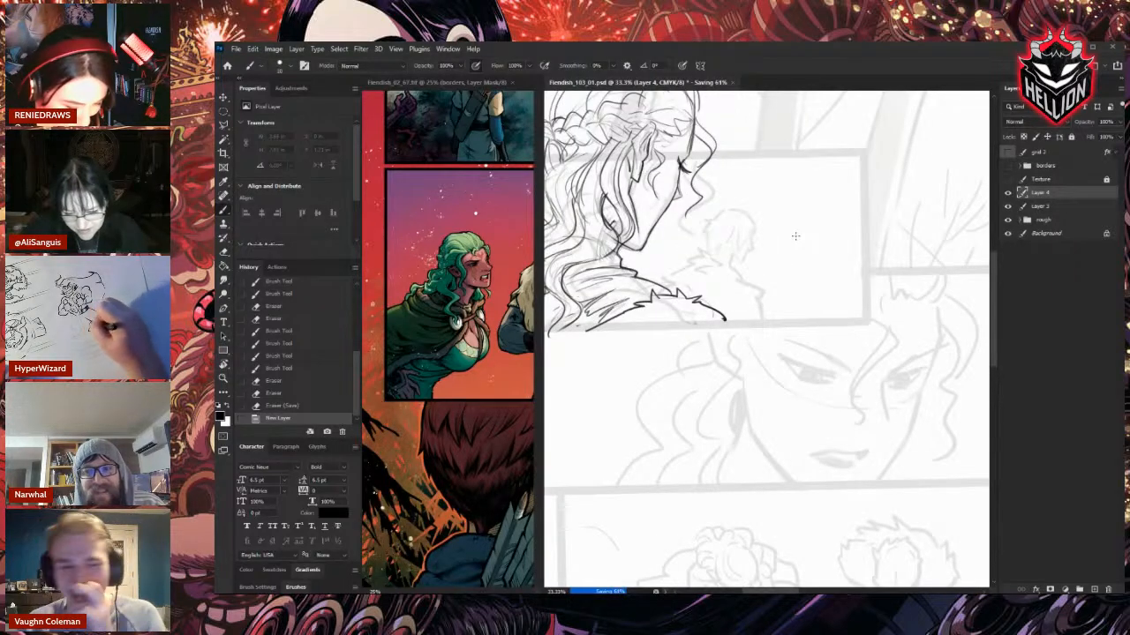
left_click(729, 240)
left_click_drag(732, 231, 729, 242)
left_click_drag(731, 233, 730, 246)
left_click_drag(731, 238, 731, 249)
mouse_move(732, 244)
left_mouse_down()
mouse_move(742, 262)
mouse_move(730, 266)
left_mouse_up()
left_click_drag(733, 256, 743, 262)
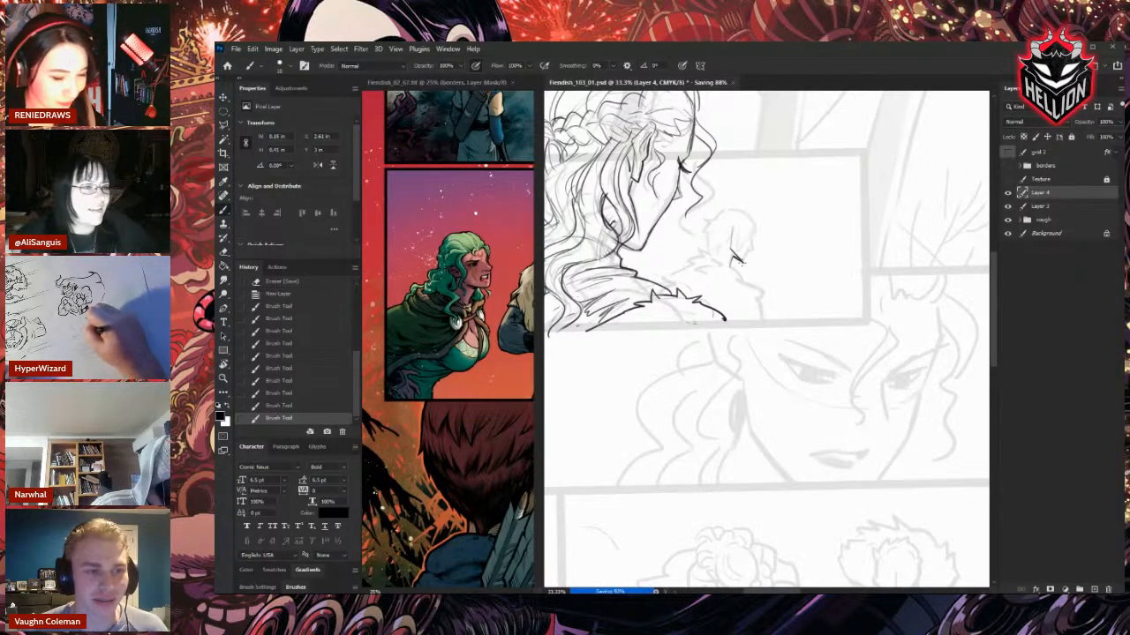
left_click_drag(734, 255, 747, 257)
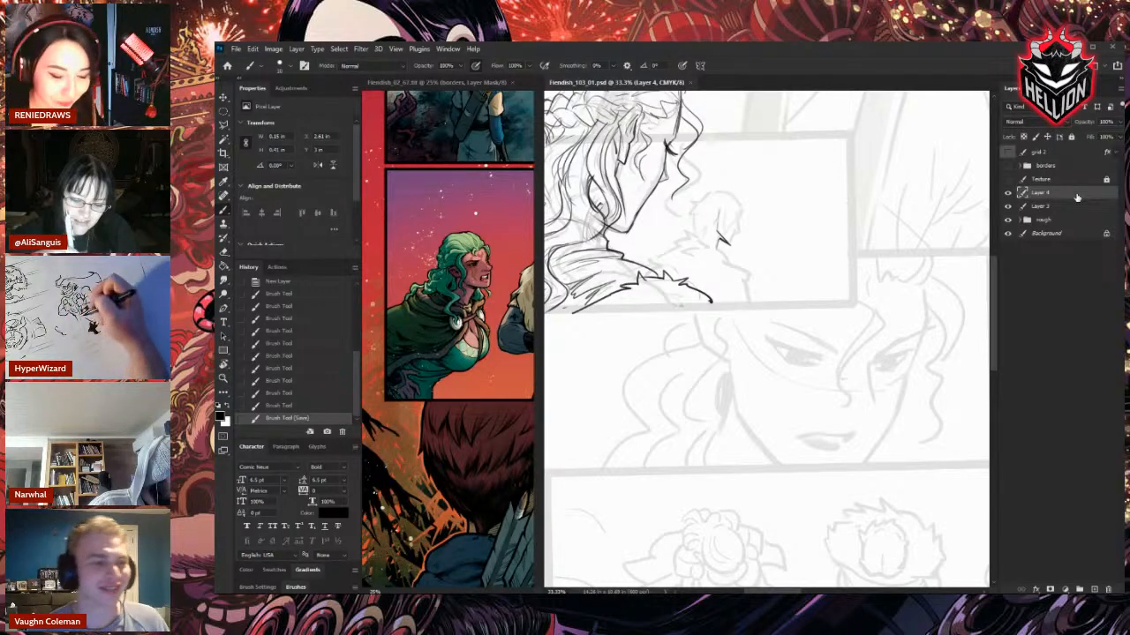
Draw the small background figure's pointed ear above the jawline on Layer 4.
key("e")
left_click(722, 200)
right_click(722, 200)
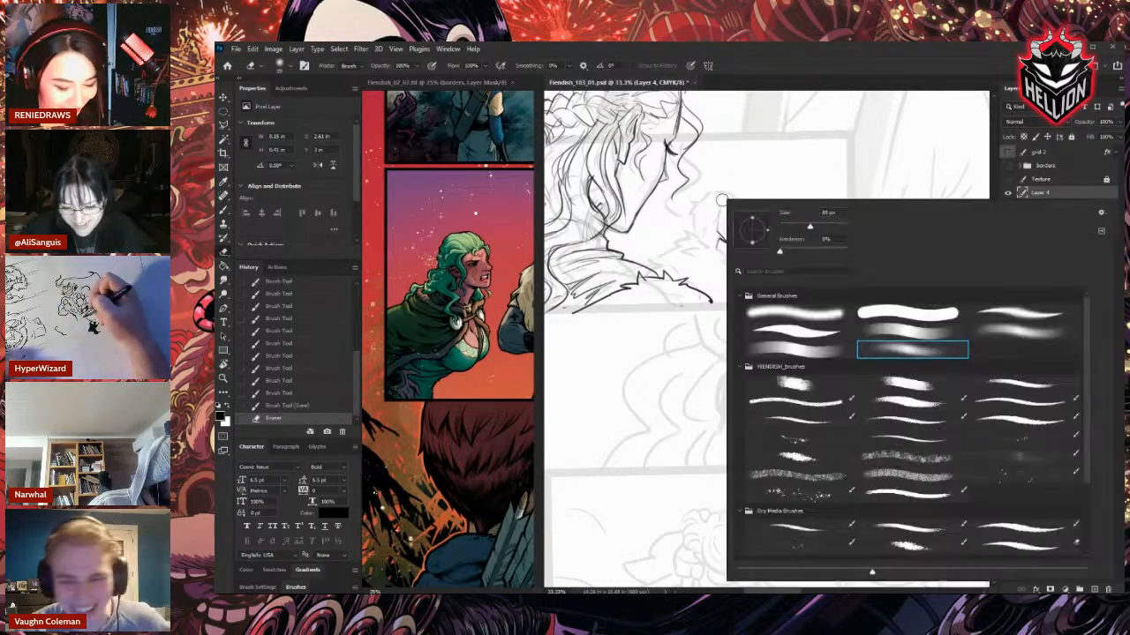
left_click(722, 201)
key("b")
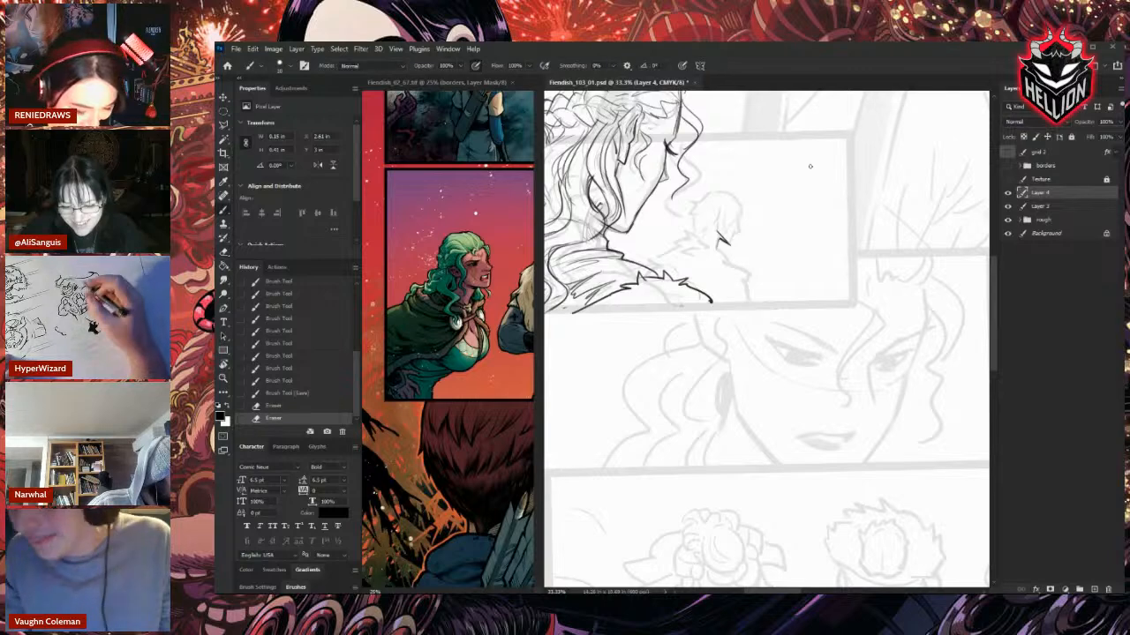
left_click_drag(714, 209, 720, 226)
mouse_move(716, 210)
left_mouse_down()
mouse_move(720, 231)
mouse_move(720, 220)
left_mouse_up()
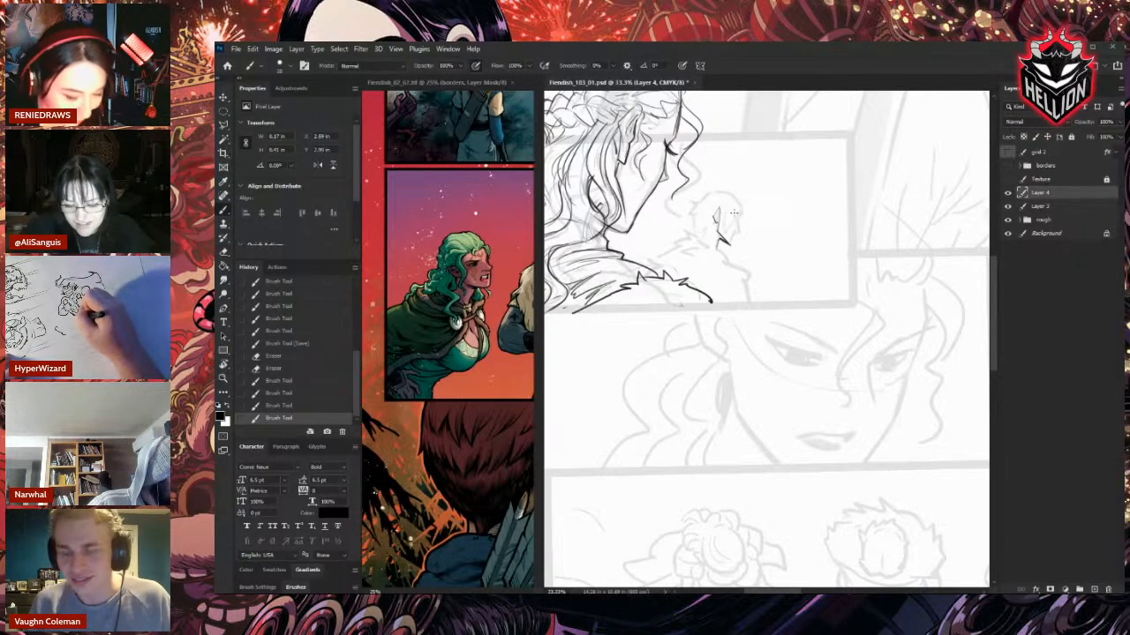
Refine the background figure's chin and jawline, erasing the overshooting ends of the strokes.
key("ctrl+plus")
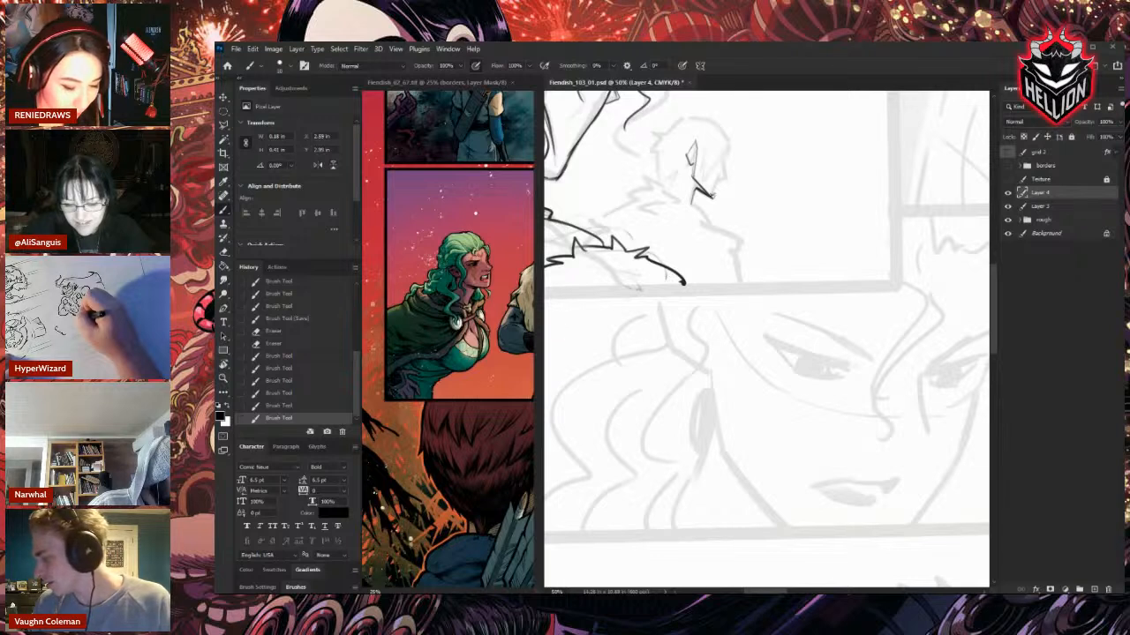
left_click_drag(714, 196, 724, 179)
mouse_move(716, 195)
left_mouse_down()
mouse_move(725, 179)
mouse_move(714, 201)
left_mouse_up()
key("e")
left_click_drag(717, 195, 712, 201)
left_click_drag(716, 193, 712, 202)
left_click_drag(709, 201, 712, 197)
key("b")
left_click_drag(702, 191, 713, 197)
Draw the background figure's brow, eye and forehead profile.
left_click_drag(702, 152, 713, 157)
left_click_drag(705, 152, 722, 159)
key("e")
key("b")
left_click_drag(715, 153, 724, 161)
left_click_drag(717, 155, 726, 172)
left_click_drag(713, 123, 731, 132)
left_click_drag(731, 132, 728, 175)
Complete the background figure's profile from the nose down to the chin.
key("e")
key("b")
key("e")
key("b")
left_click_drag(728, 173, 718, 196)
key("e")
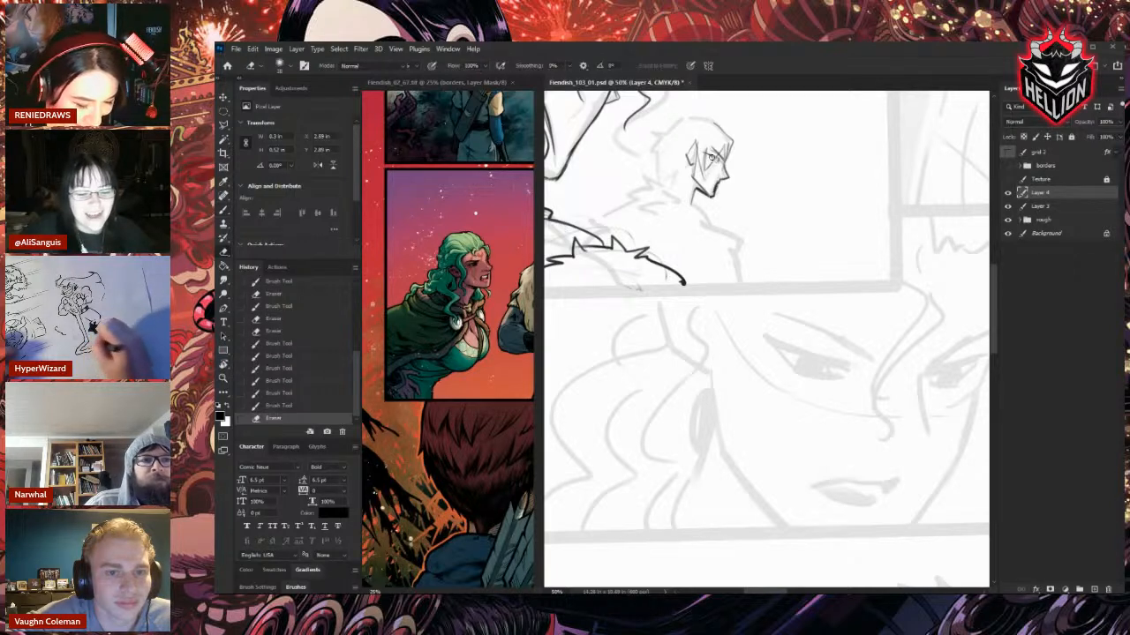
Clean up the lines inside the background figure's face and draw the curve of the top of the head.
mouse_move(709, 149)
left_mouse_down()
mouse_move(720, 158)
mouse_move(716, 186)
left_mouse_up()
key("b")
key("e")
left_click_drag(713, 187, 711, 190)
mouse_move(710, 151)
left_mouse_down()
mouse_move(693, 113)
mouse_move(732, 140)
mouse_move(706, 117)
left_mouse_up()
key("b")
key("e")
key("b")
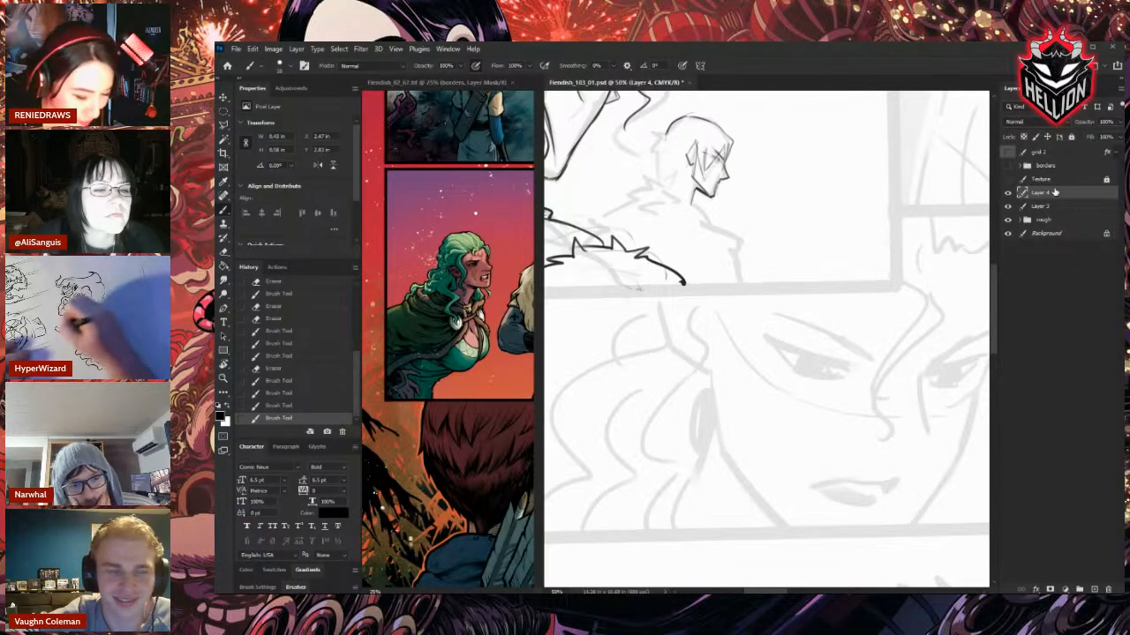
Clean up the curve of the background figure's crown and sketch the hair sweeping to the back of the head.
key("e")
left_click_drag(684, 114, 699, 113)
mouse_move(690, 113)
left_mouse_down()
mouse_move(702, 111)
mouse_move(688, 118)
left_mouse_up()
key("b")
key("e")
mouse_move(664, 142)
left_mouse_down()
mouse_move(670, 129)
mouse_move(648, 148)
mouse_move(650, 167)
mouse_move(672, 161)
mouse_move(679, 136)
left_mouse_up()
key("b")
key("e")
Rework the lines around the background figure's ear and temple, adding hair strands that frame the face.
left_click_drag(698, 134, 687, 141)
left_click_drag(692, 148, 691, 163)
left_click_drag(692, 146, 692, 155)
left_click_drag(693, 152, 692, 160)
mouse_move(694, 155)
left_mouse_down()
mouse_move(692, 166)
mouse_move(703, 150)
mouse_move(698, 173)
left_mouse_up()
key("b")
left_click_drag(700, 133, 696, 157)
key("e")
left_click_drag(698, 147, 694, 150)
key("b")
mouse_move(695, 143)
left_mouse_down()
mouse_move(691, 168)
mouse_move(693, 146)
left_mouse_up()
key("e")
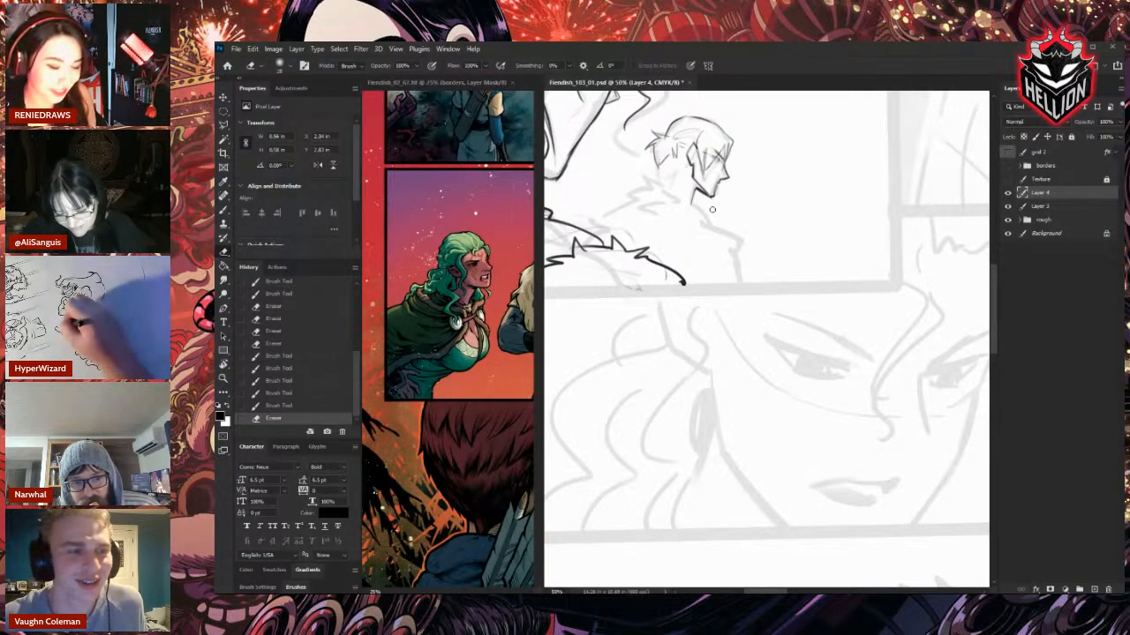
Add spiky tufts of hair at the back of the background figure's head.
key("b")
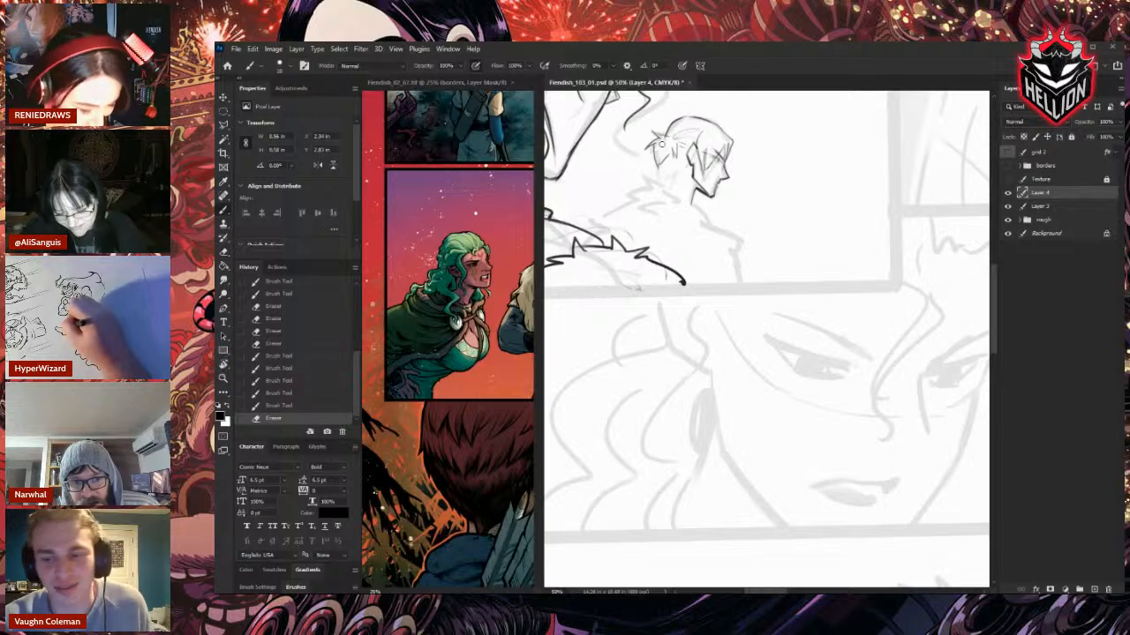
mouse_move(661, 144)
left_mouse_down()
mouse_move(651, 174)
mouse_move(656, 163)
left_mouse_up()
left_click_drag(663, 145, 653, 148)
left_click_drag(662, 141, 654, 134)
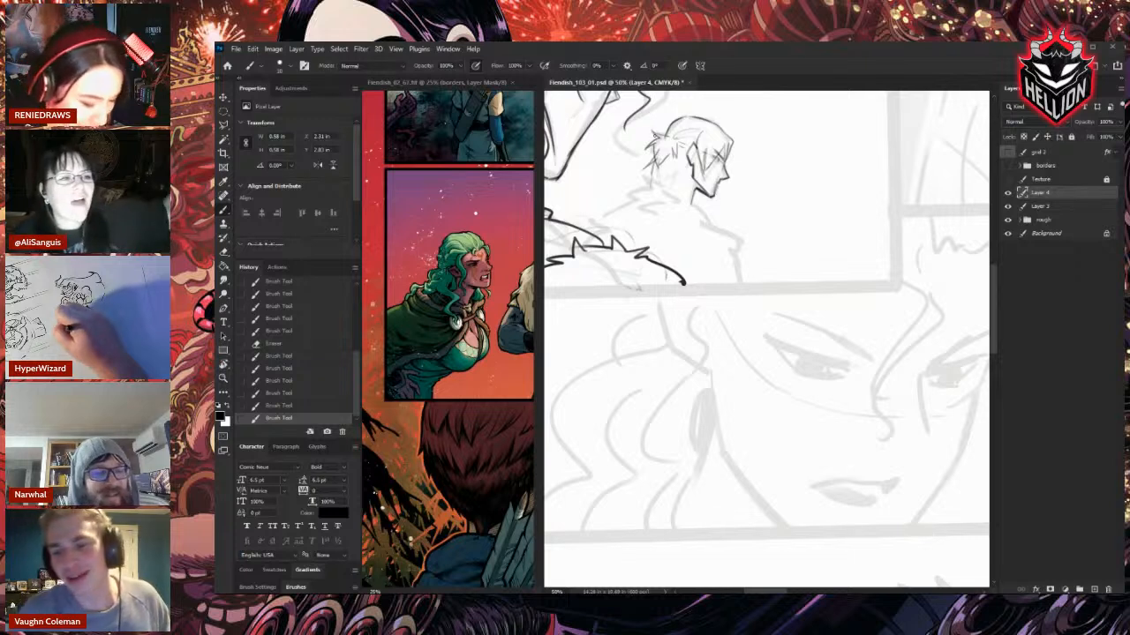
Draw the loose hair strands falling from the background figure's head to the nape, clearing stray lines around them.
key("e")
mouse_move(664, 159)
left_mouse_down()
mouse_move(658, 185)
mouse_move(691, 196)
mouse_move(695, 184)
mouse_move(689, 201)
mouse_move(679, 184)
mouse_move(673, 194)
left_mouse_up()
key("b")
key("e")
key("ctrl+z")
key("ctrl+z")
key("b")
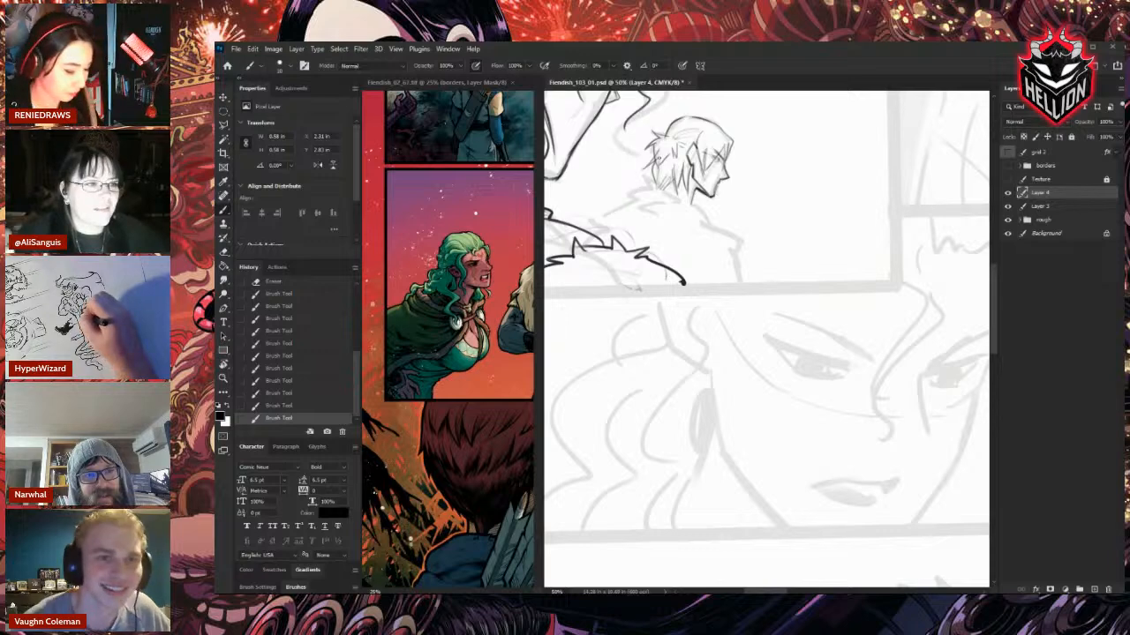
Draw the spiky fur collar behind the figure's neck, using the fur-cloaked blond man in Fiendish_02_67.tif as reference.
left_click(488, 490)
left_click_drag(506, 479, 428, 452)
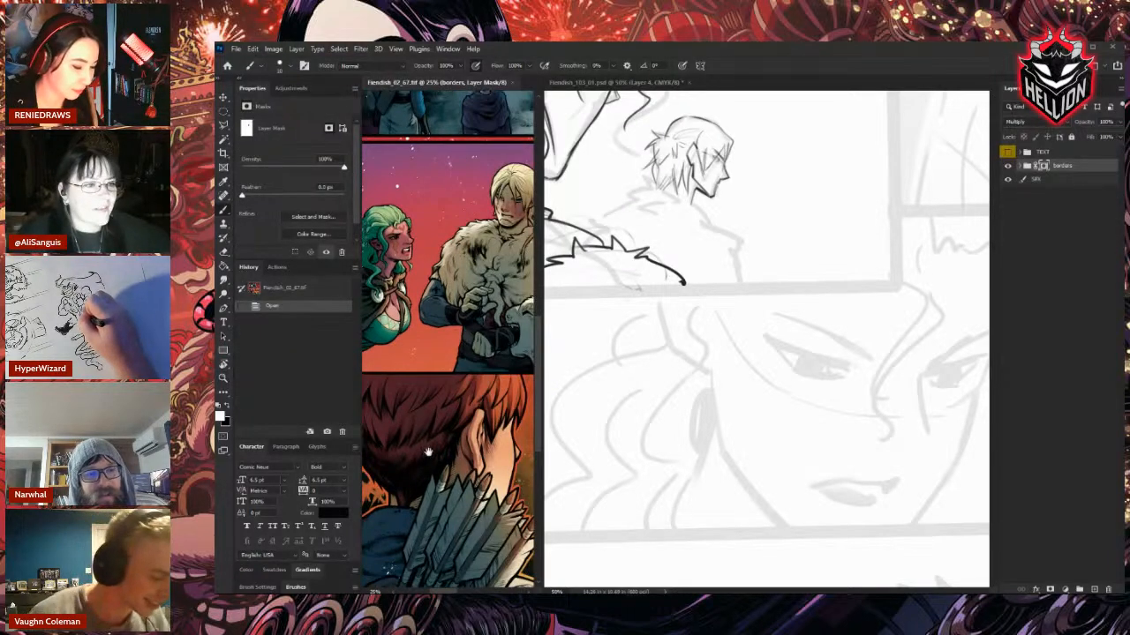
left_click_drag(441, 465, 424, 469)
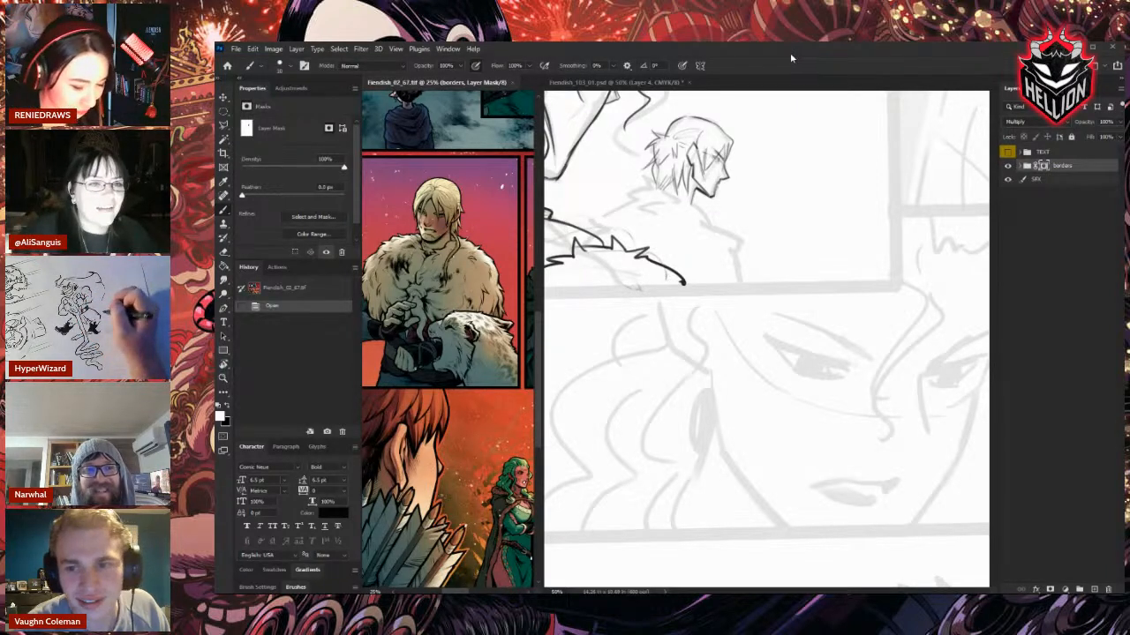
left_click(649, 181)
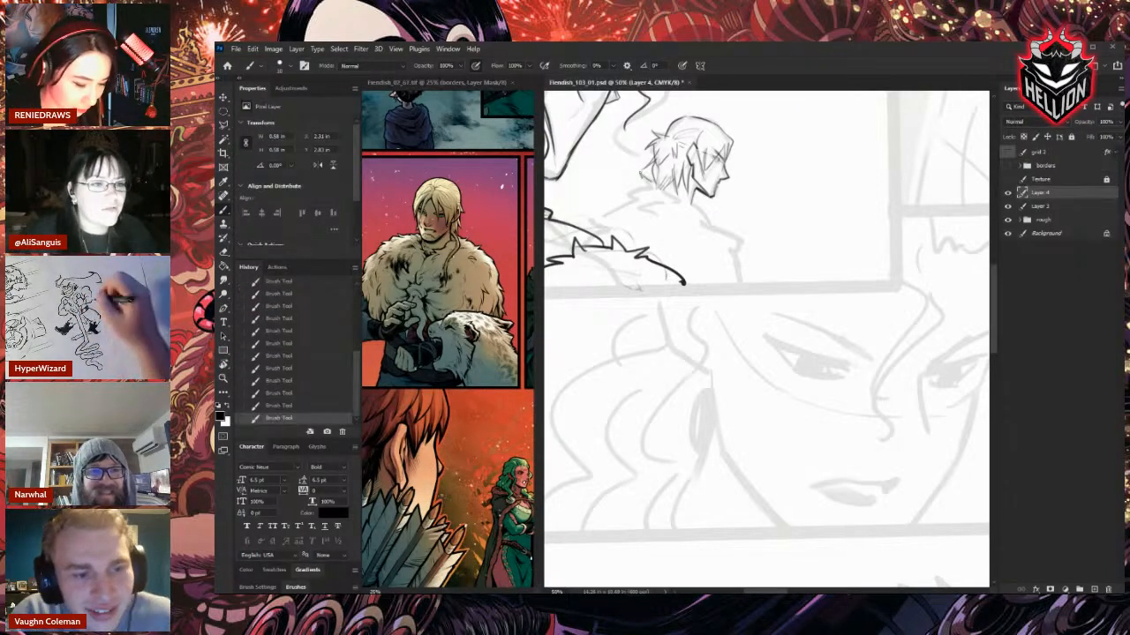
mouse_move(649, 181)
left_mouse_down()
mouse_move(623, 181)
mouse_move(584, 229)
mouse_move(616, 191)
left_mouse_up()
key("e")
key("b")
key("e")
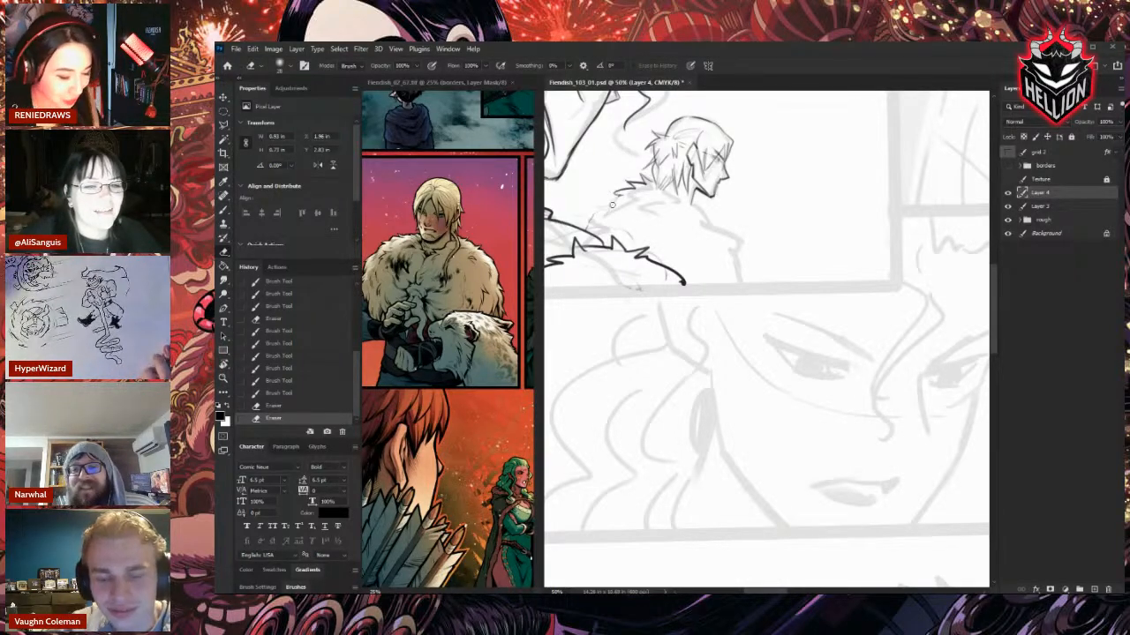
Erase the rough end of the fur collar outline and redraw it curving down toward the back shoulder.
left_click_drag(612, 205, 614, 199)
left_click_drag(615, 200, 618, 195)
left_click_drag(614, 196, 621, 193)
left_click_drag(618, 195, 622, 191)
key("b")
left_click_drag(620, 194, 618, 194)
left_click_drag(619, 192, 614, 198)
left_click_drag(616, 196, 609, 205)
left_click_drag(612, 203, 611, 209)
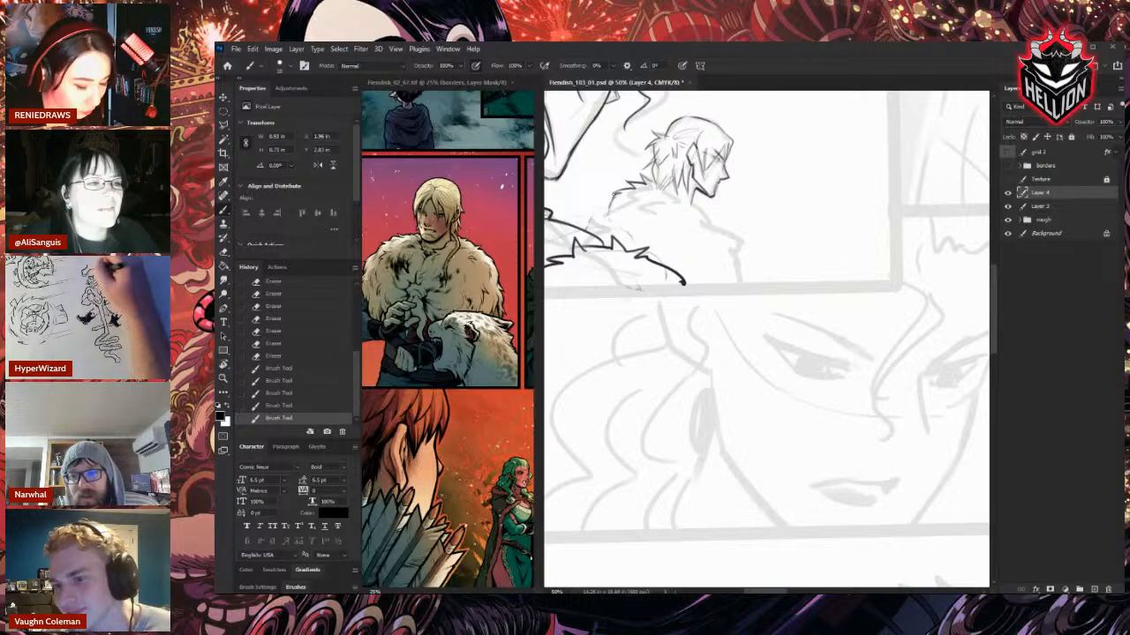
Extend the fur cloak's outline down the background figure's back.
left_click_drag(616, 188, 583, 221)
key("e")
key("b")
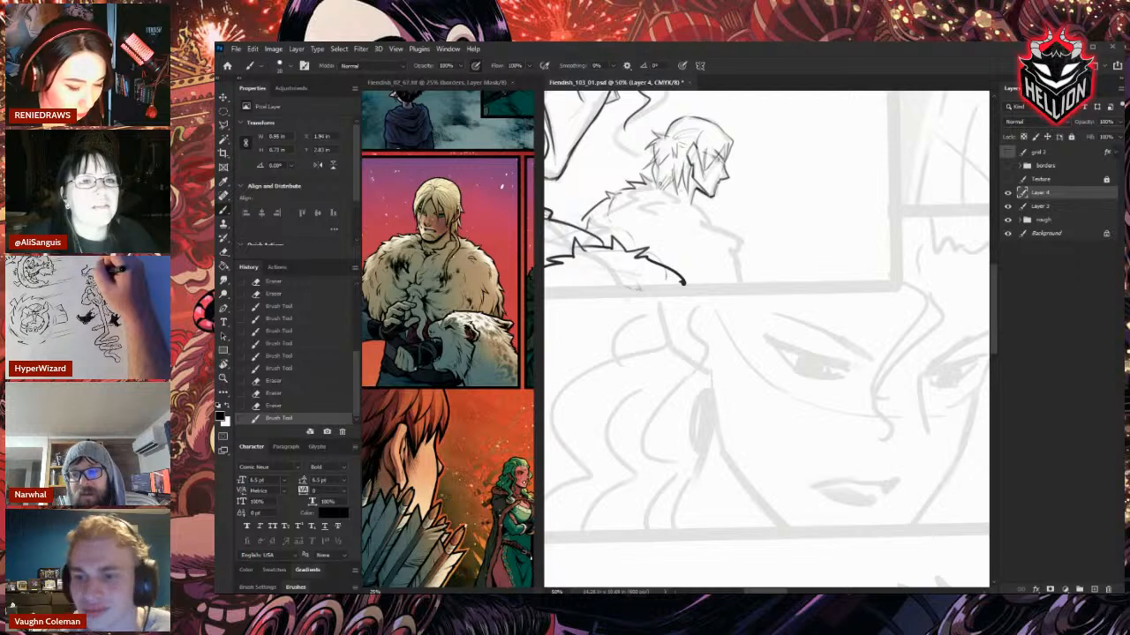
Clean up the lines where the background figure's neck meets the collar and redraw them.
key("e")
left_click_drag(655, 182, 678, 196)
left_click_drag(680, 198, 662, 189)
left_click_drag(664, 187, 703, 207)
key("b")
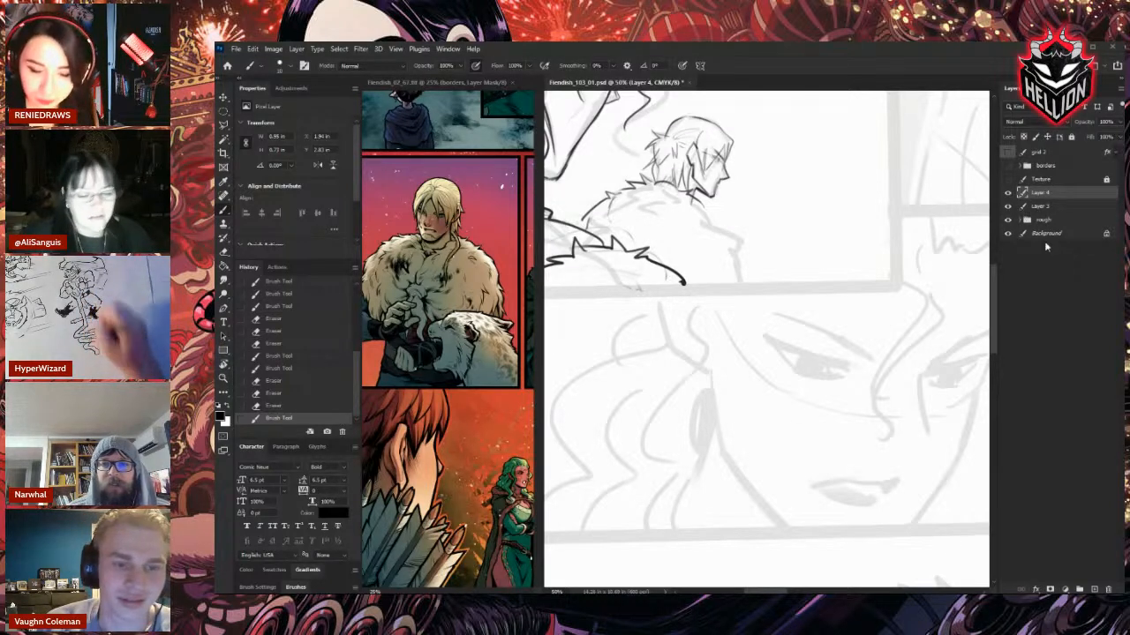
key("e")
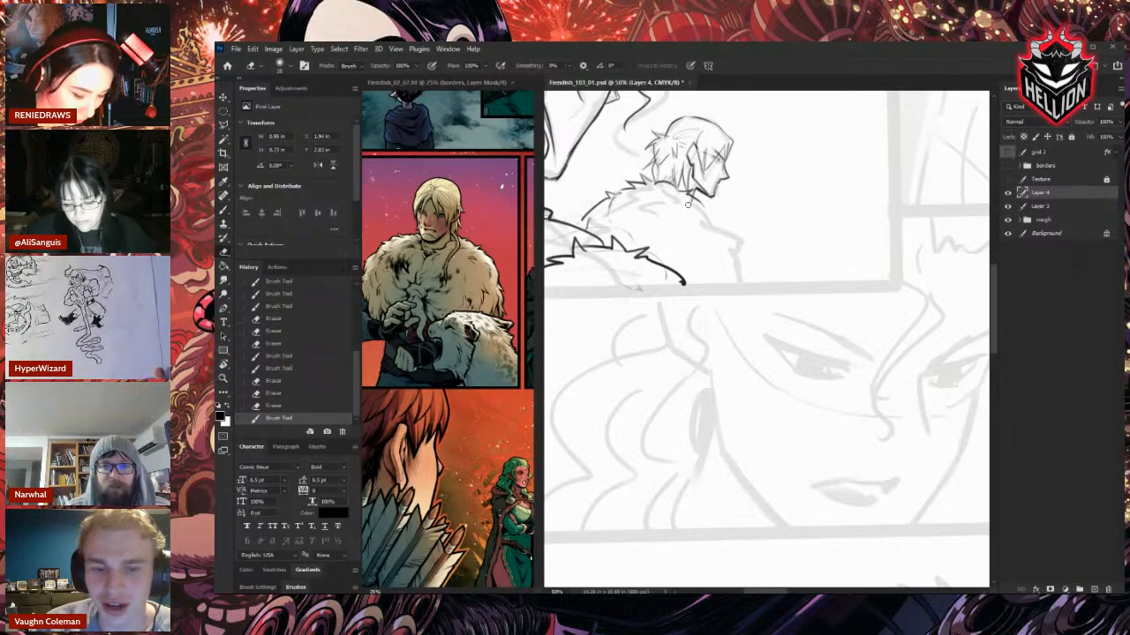
Draw the outline of the background figure's front shoulder and arm down to the panel border.
left_click_drag(690, 193, 697, 200)
mouse_move(692, 196)
left_mouse_down()
mouse_move(727, 224)
mouse_move(738, 287)
left_mouse_up()
key("b")
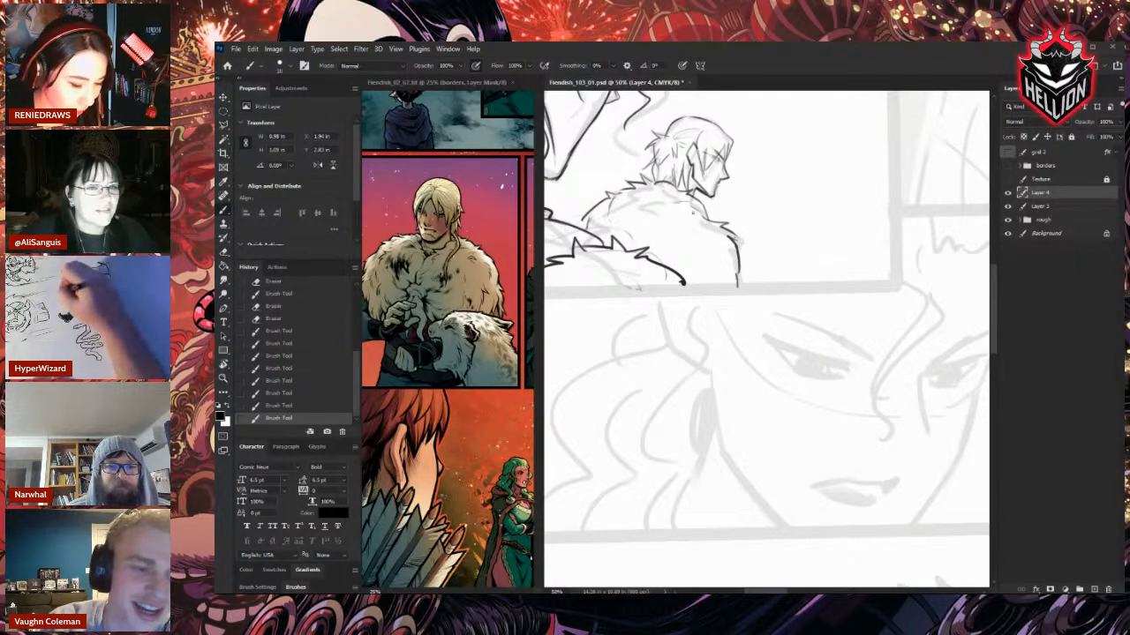
Add jagged fur tufts inside the cloak and tidy the hair strands above the collar.
left_click_drag(642, 202, 655, 212)
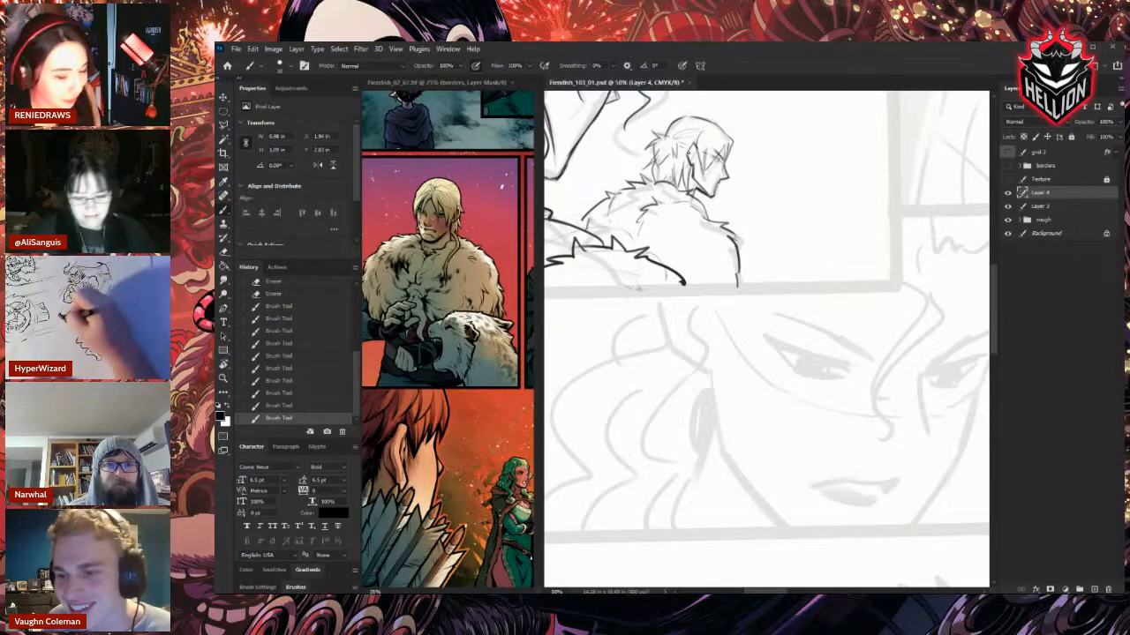
key("e")
left_click_drag(668, 157, 671, 179)
key("b")
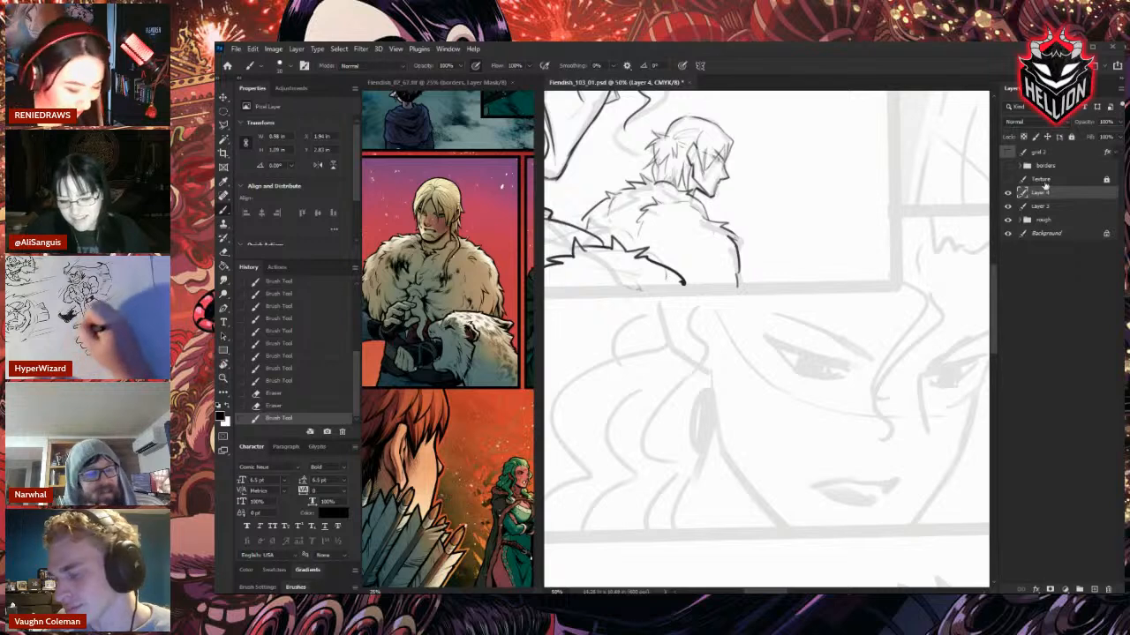
Select the background figure's head with the Polygonal Lasso and rotate it about 7° clockwise around the neck.
left_click_drag(797, 236, 845, 270)
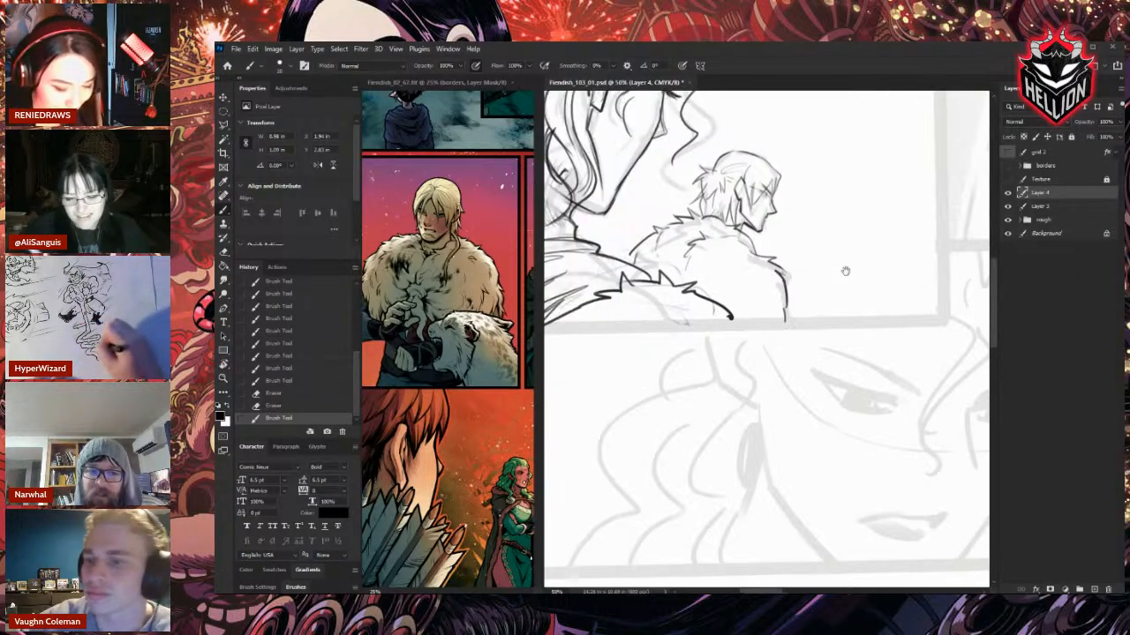
key("l")
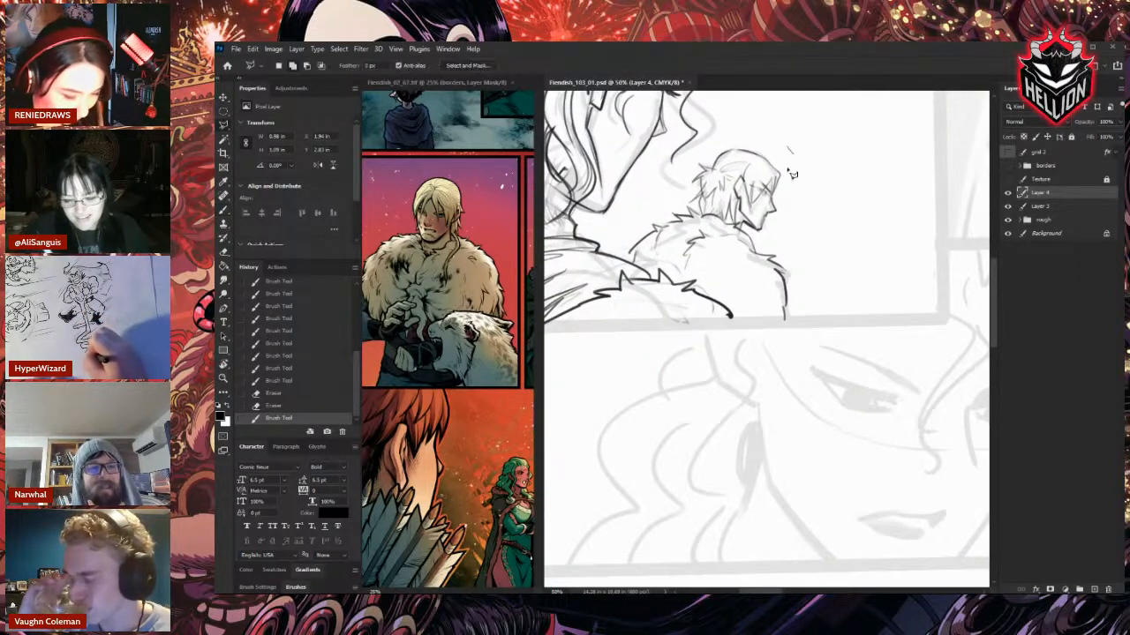
mouse_move(793, 156)
left_mouse_down()
mouse_move(686, 172)
mouse_move(682, 212)
mouse_move(742, 224)
mouse_move(744, 236)
mouse_move(805, 219)
mouse_move(796, 159)
left_mouse_up()
key("ctrl+t")
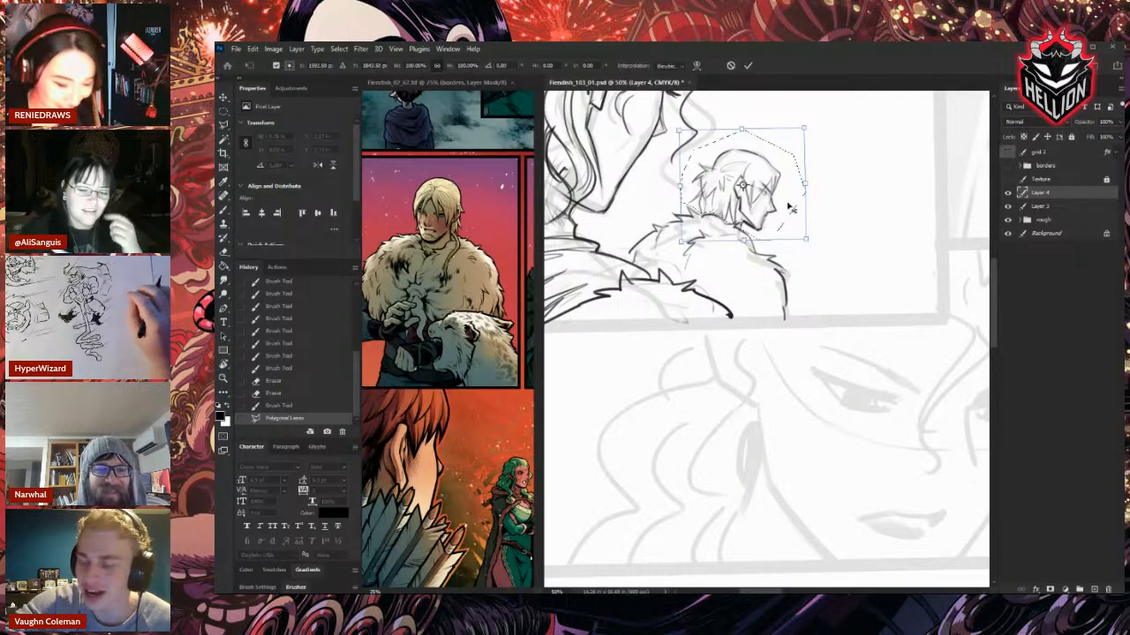
left_click_drag(741, 184, 744, 226)
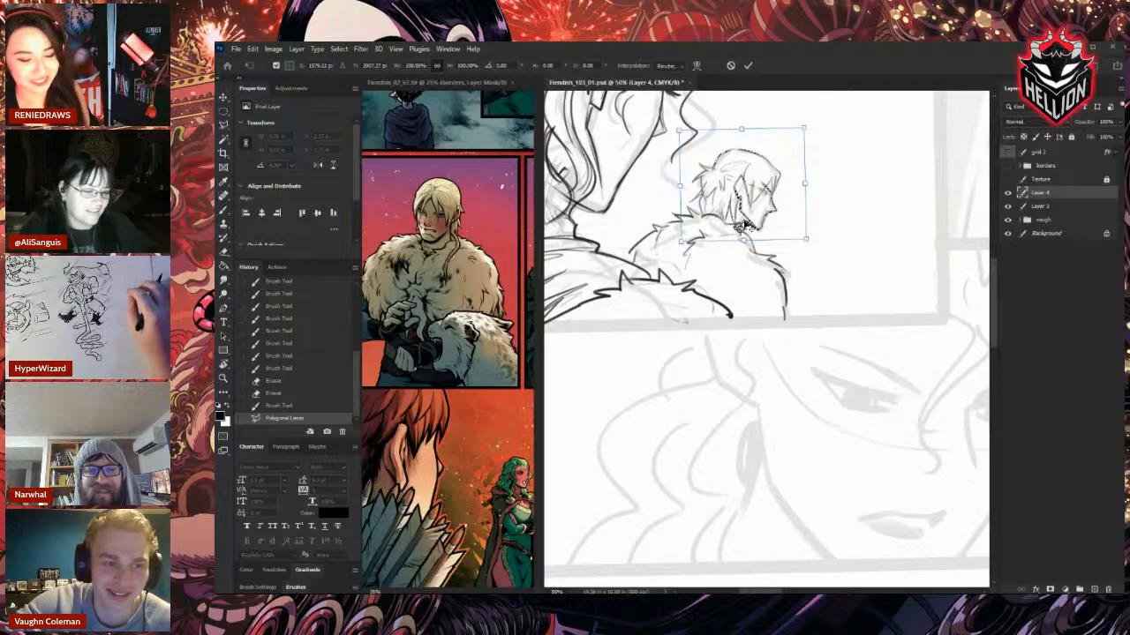
left_click_drag(841, 110, 852, 144)
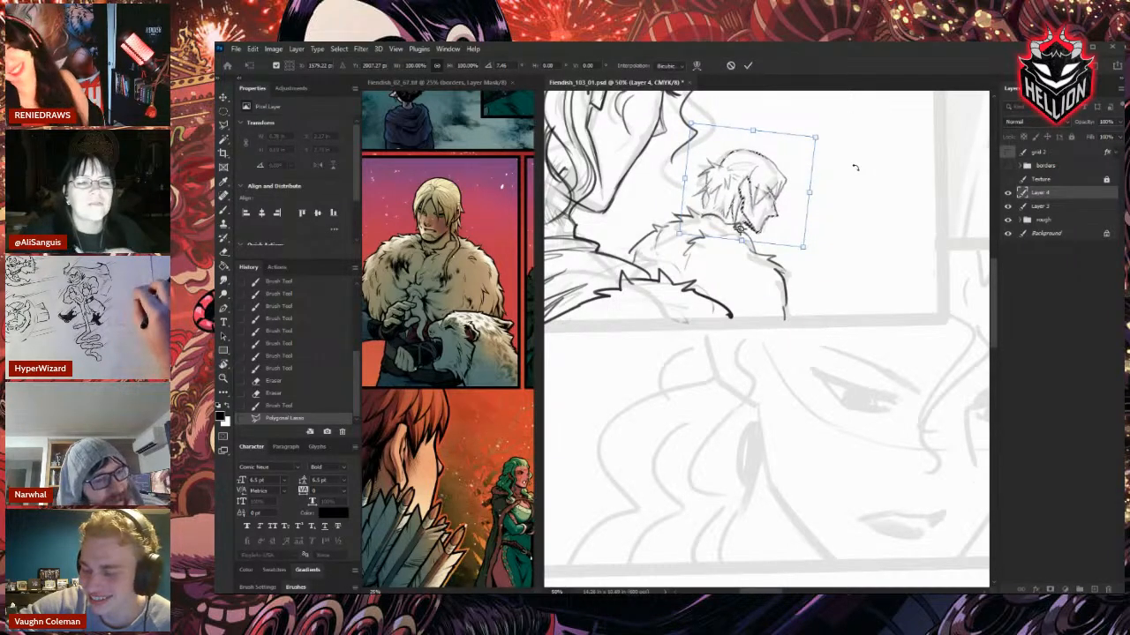
key("Return")
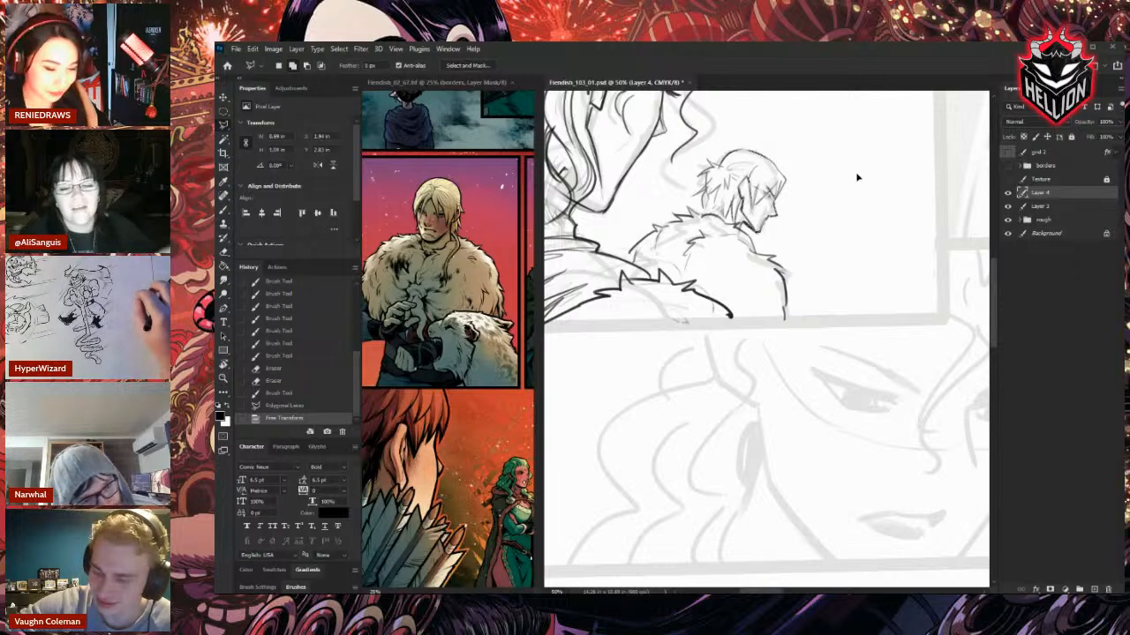
key("ctrl+d")
key("e")
left_click_drag(739, 221, 757, 232)
key("b")
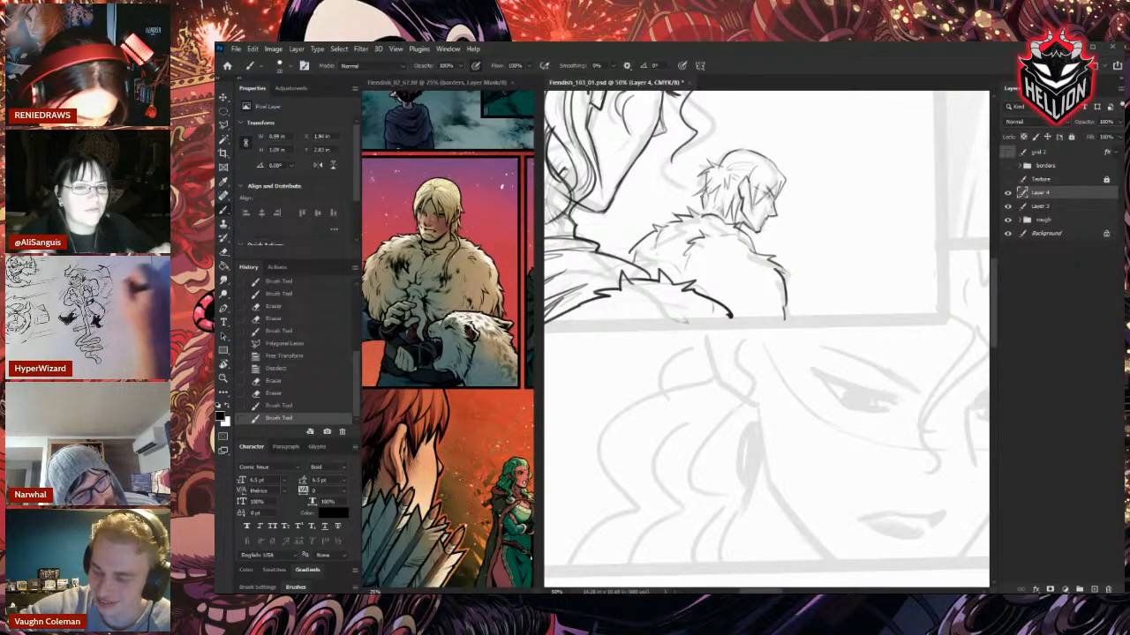
left_click_drag(685, 217, 691, 212)
left_click_drag(691, 216, 703, 208)
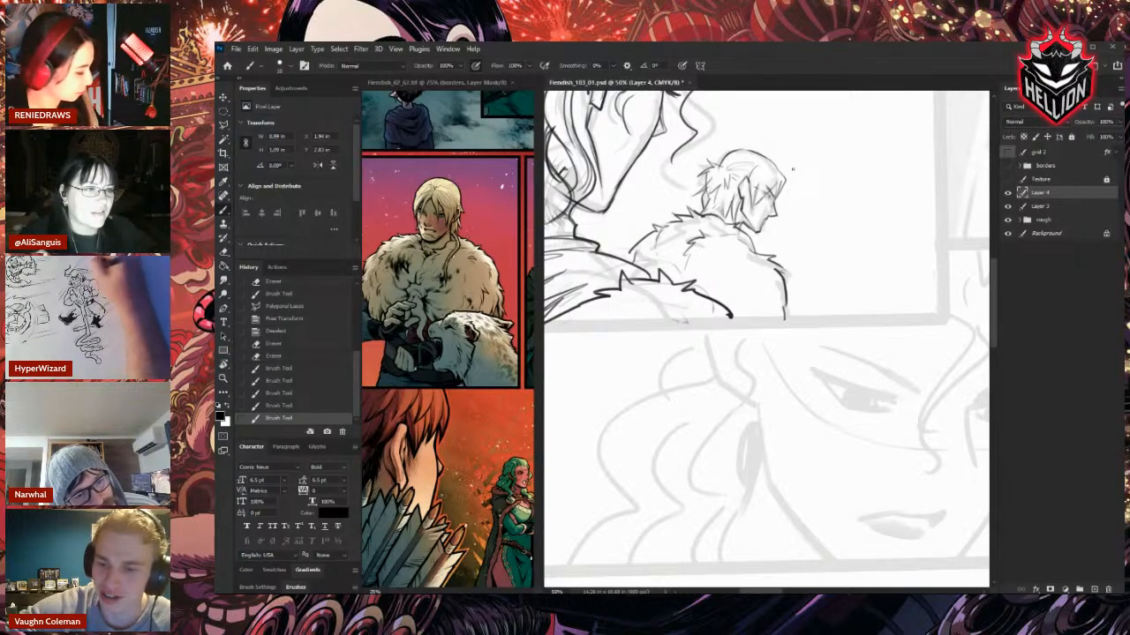
left_click(305, 306)
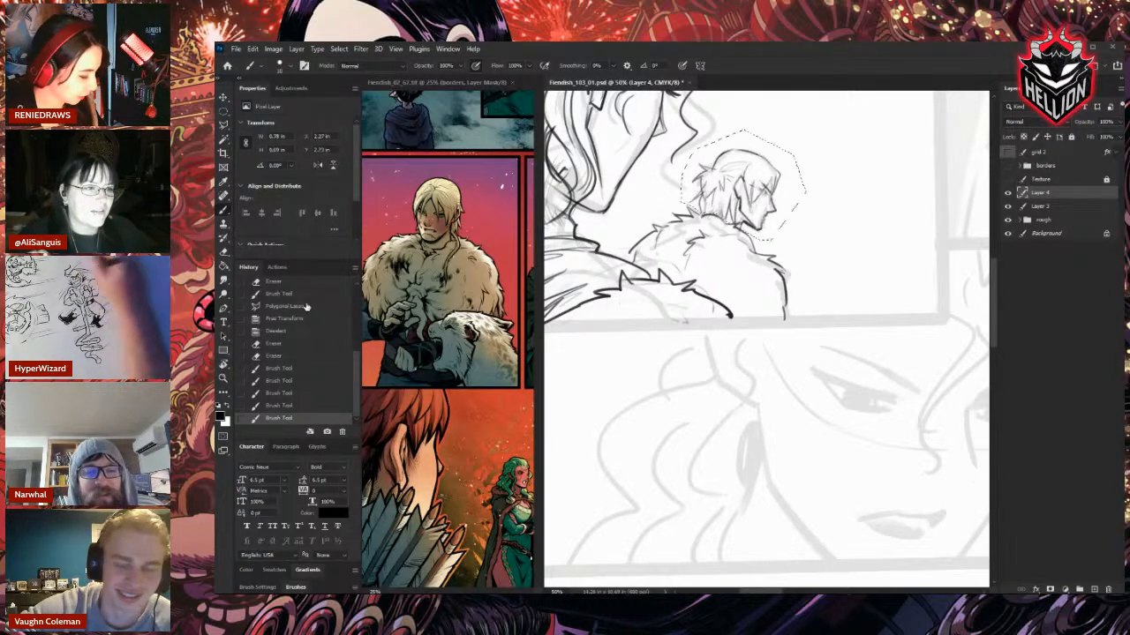
left_click(302, 331)
left_click(303, 318)
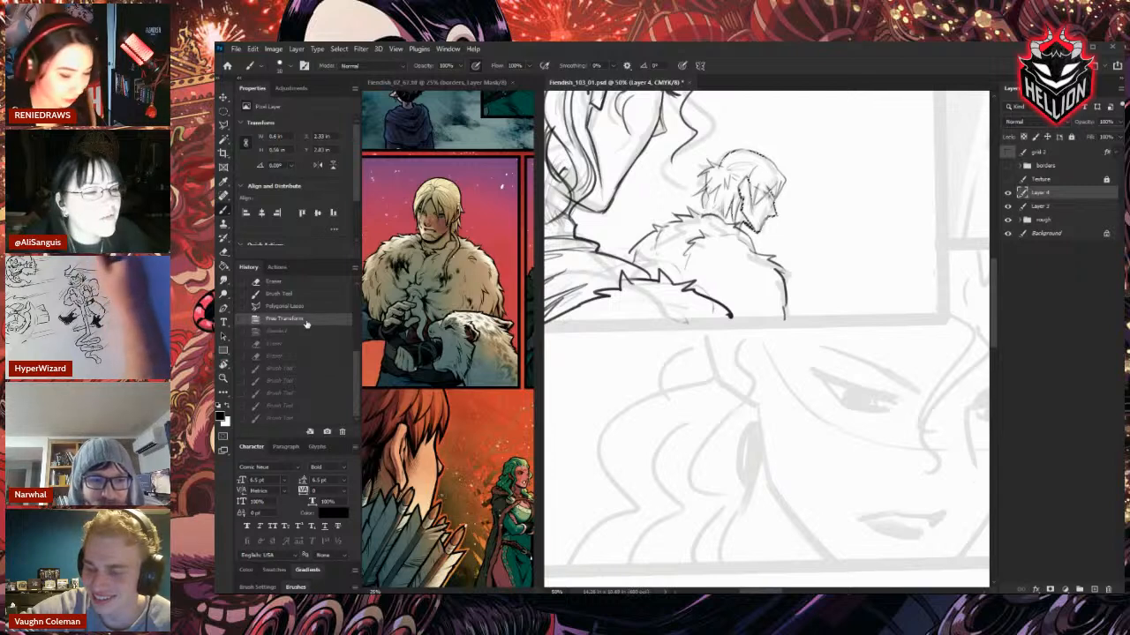
Nudge the rotated head slightly so it sits lower on the shoulders, and deselect it.
key("v")
key("Left")
key("Left")
key("Left")
key("Left")
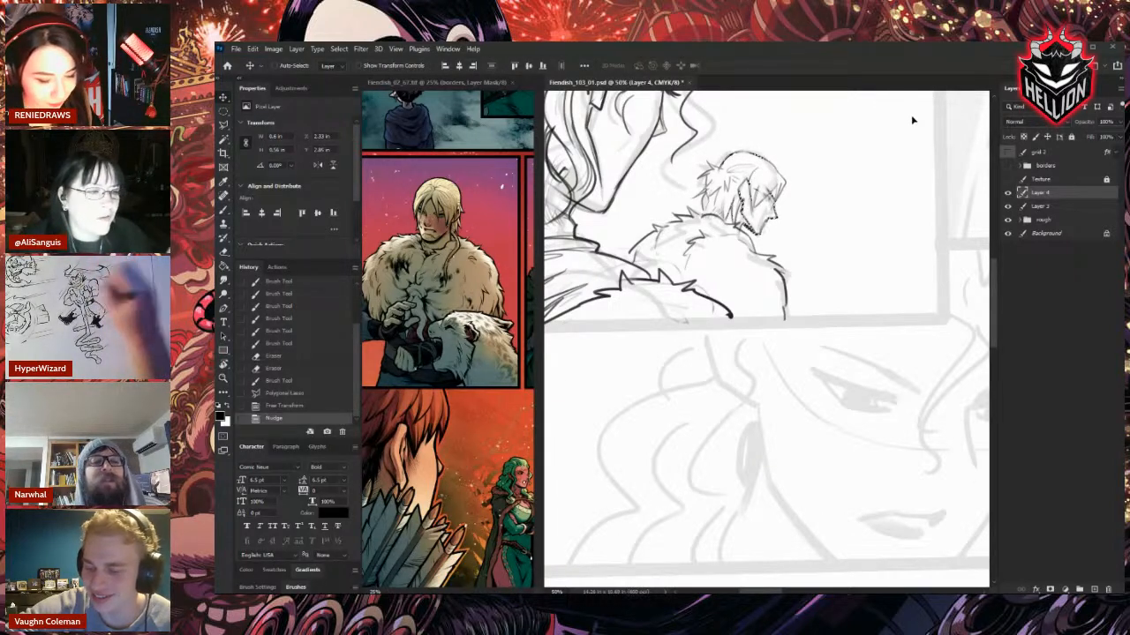
key("ctrl+d")
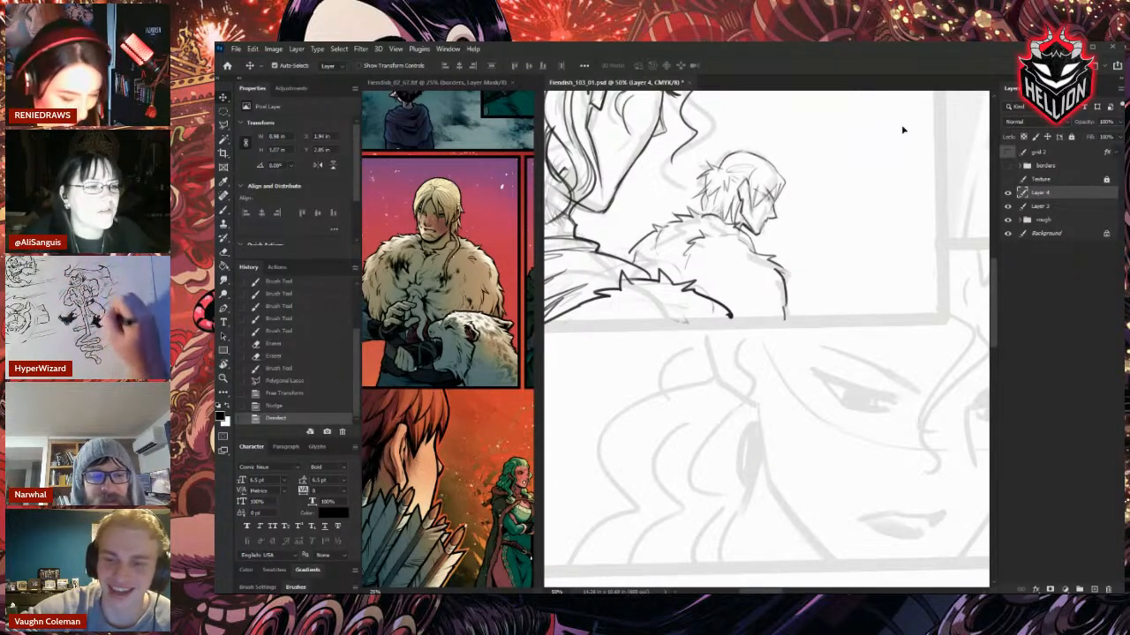
Clean up and redraw the join between hair and fur collar, adding strands over the back of the head.
key("e")
left_click_drag(690, 211, 702, 220)
key("b")
left_click_drag(693, 216, 708, 225)
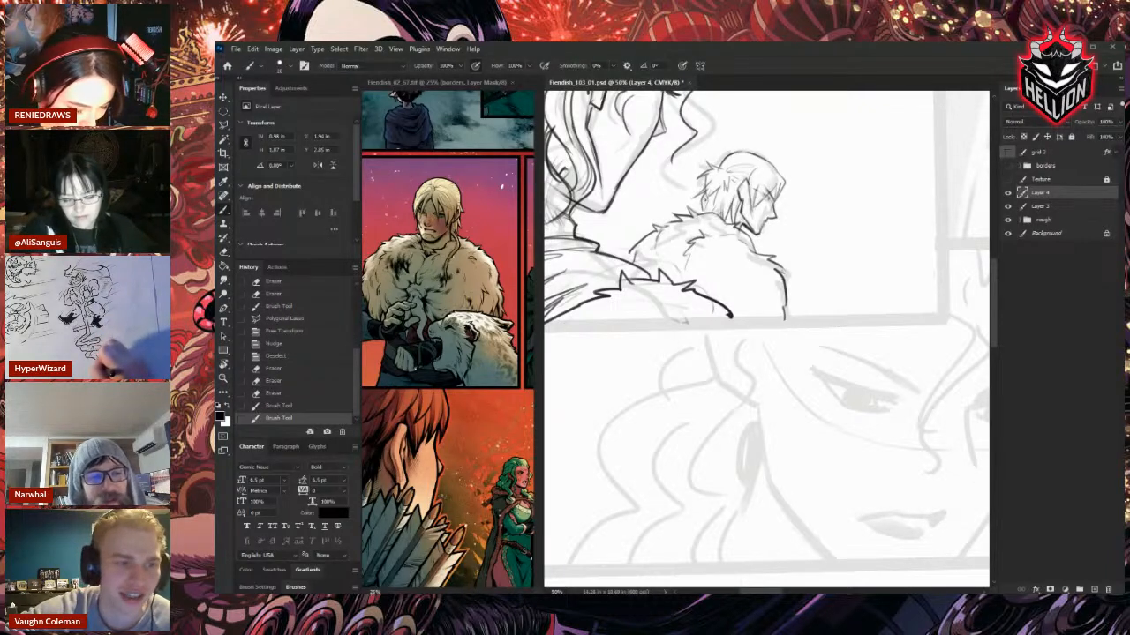
left_click_drag(729, 177, 724, 204)
key("e")
key("b")
left_click_drag(722, 206, 727, 219)
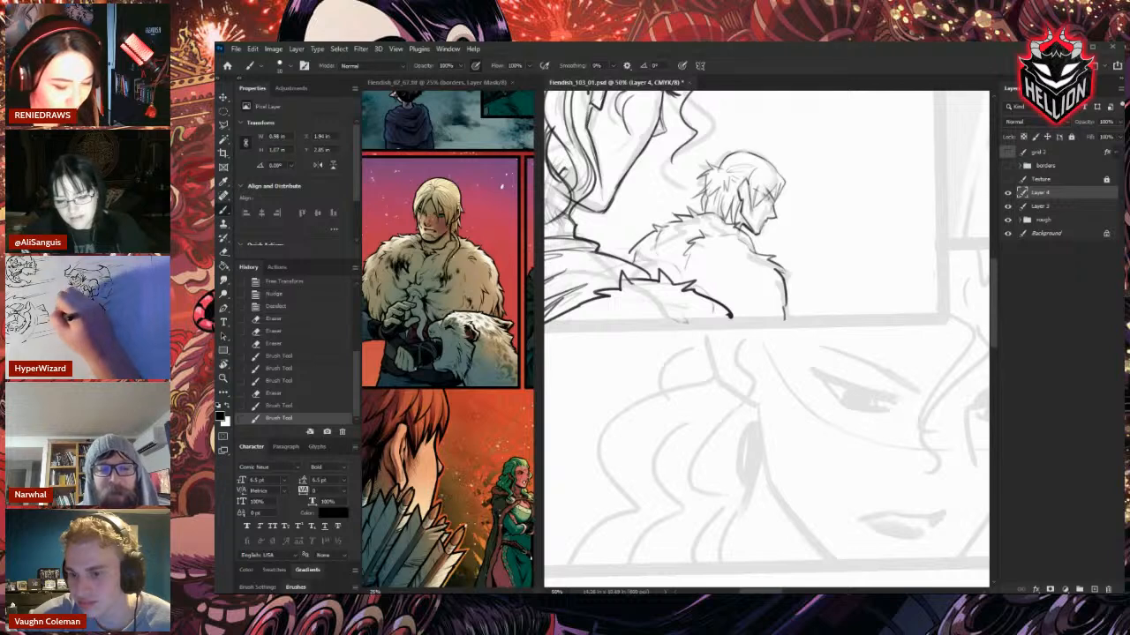
Erase the jagged inner fur tufts and redraw the collar's inner edge as a curve running down the shoulder.
key("e")
left_click_drag(738, 201, 696, 259)
key("b")
key("e")
key("b")
key("e")
left_click_drag(701, 241, 701, 265)
key("b")
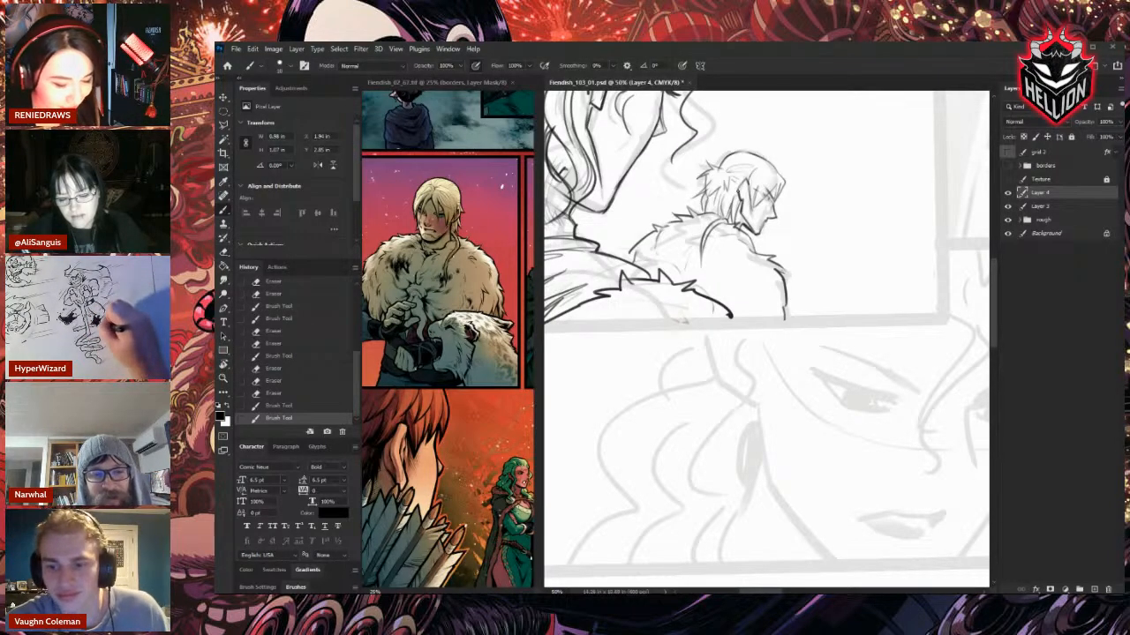
Rework the hair tips at the back of the background figure's head with erasing and fresh strokes.
left_click_drag(705, 187, 699, 206)
left_click_drag(706, 190, 697, 212)
key("e")
left_click_drag(701, 193, 699, 210)
key("b")
mouse_move(705, 193)
left_mouse_down()
mouse_move(700, 213)
mouse_move(708, 196)
left_mouse_up()
key("e")
key("b")
Add short detail strokes to the figure's shoulder and touch up the lower back outline and the eye.
left_click_drag(723, 236, 730, 247)
left_click_drag(719, 246, 735, 244)
key("e")
left_click_drag(636, 251, 634, 262)
key("b")
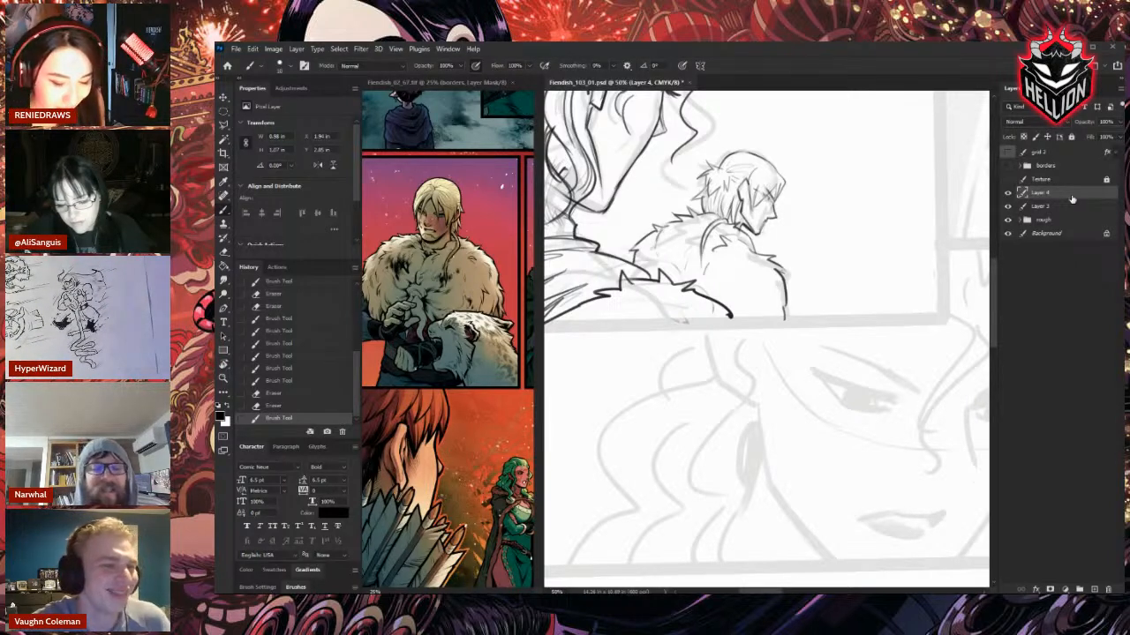
left_click_drag(766, 191, 774, 195)
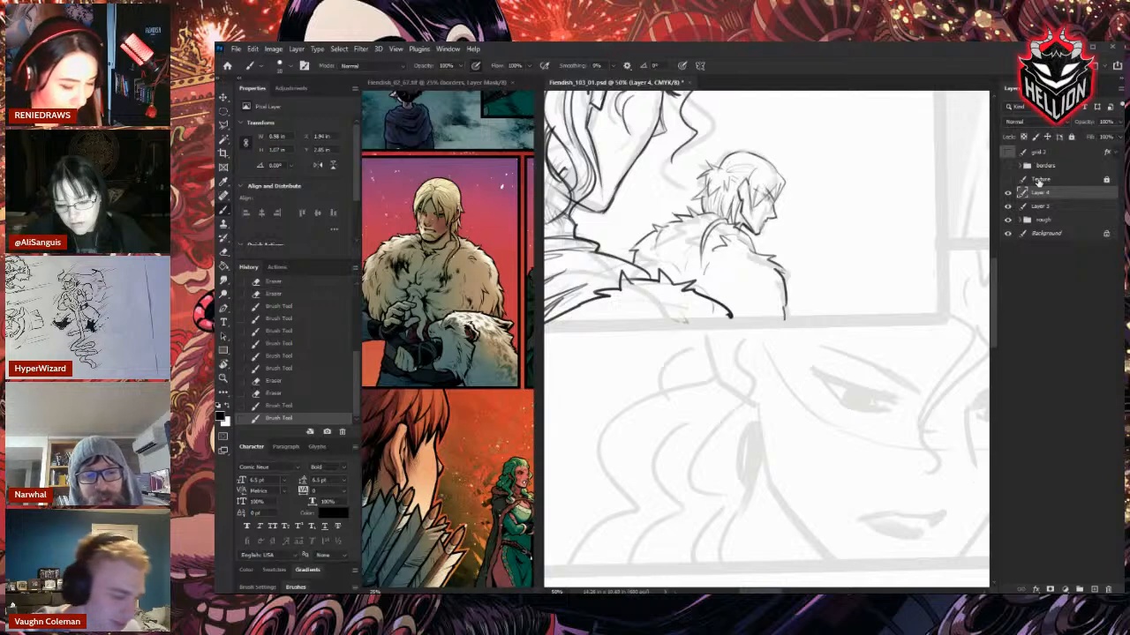
Erase and lighten the fur outline along the background figure's upper back.
key("e")
mouse_move(634, 254)
left_mouse_down()
mouse_move(651, 265)
mouse_move(627, 250)
mouse_move(626, 260)
mouse_move(664, 223)
left_mouse_up()
key("b")
key("e")
left_click_drag(653, 233, 662, 226)
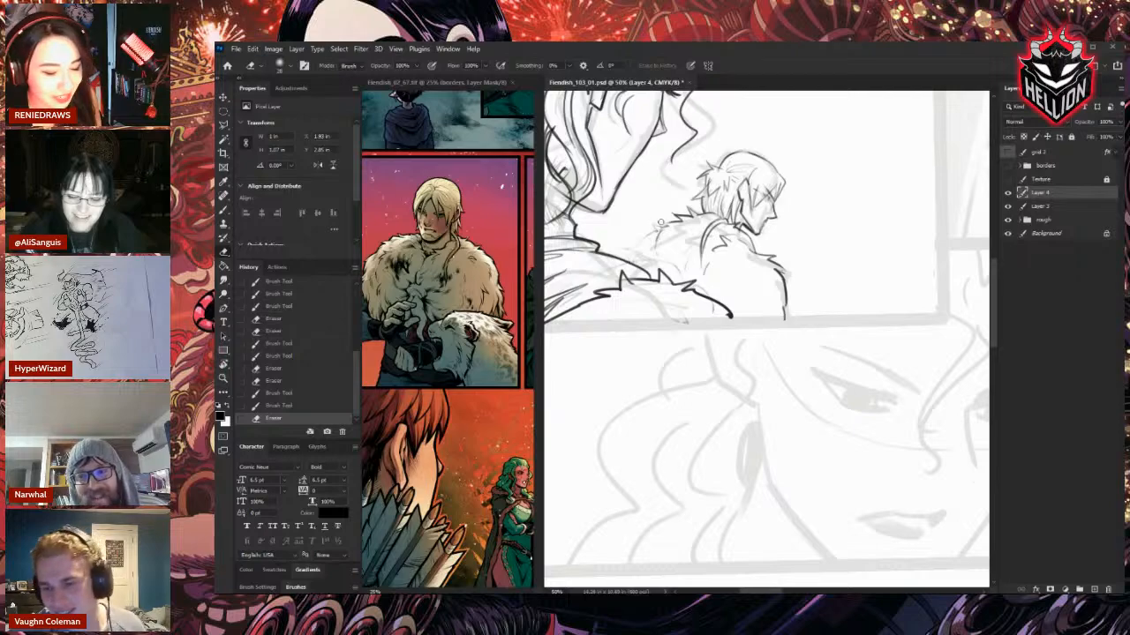
key("b")
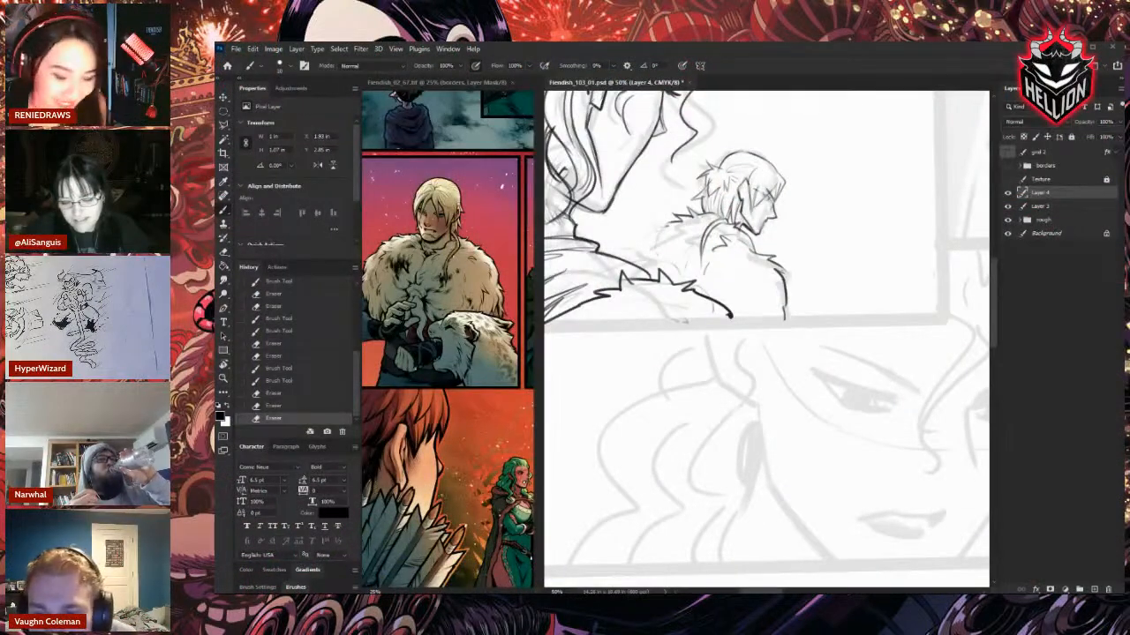
key("e")
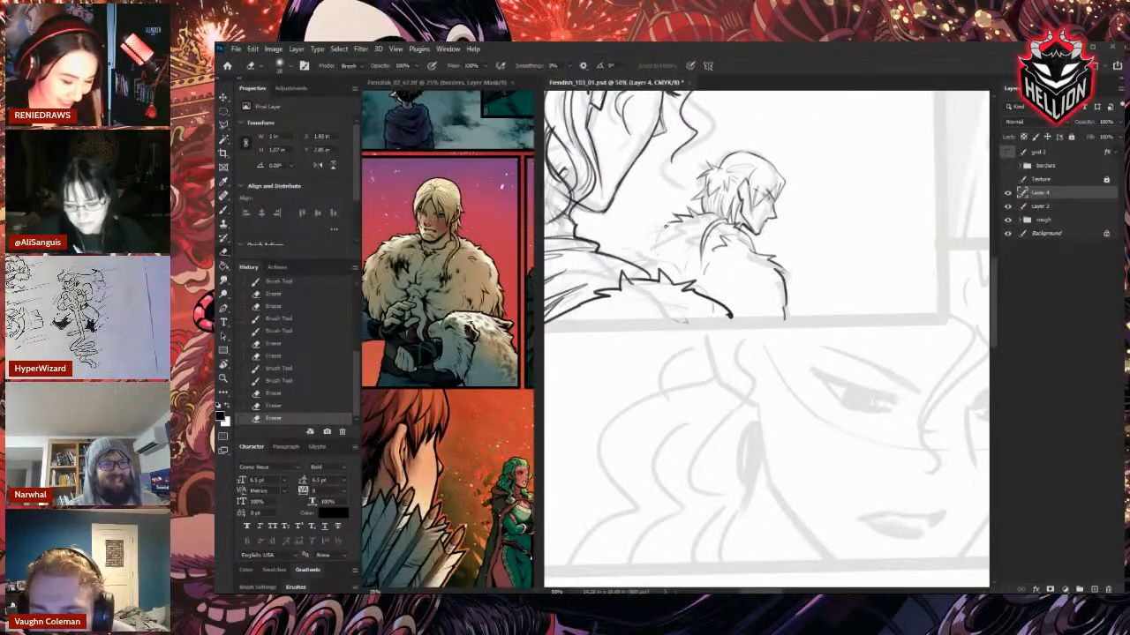
key("b")
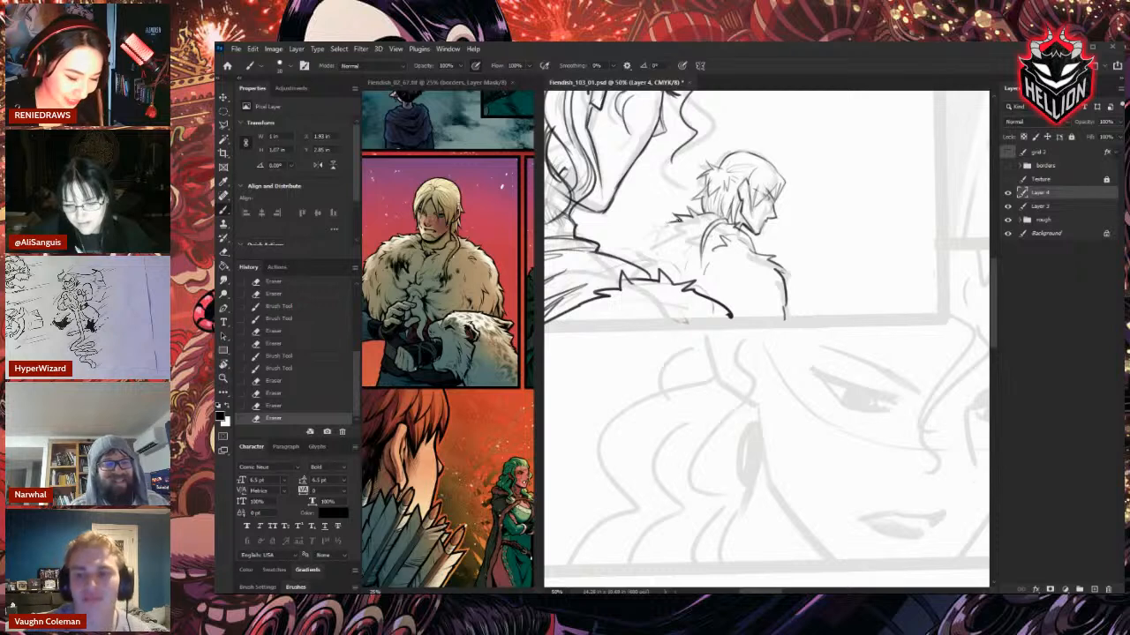
Erase the leftover strokes on the figure's upper back and redraw them as jagged fur tufts.
key("e")
mouse_move(671, 223)
left_mouse_down()
mouse_move(693, 218)
mouse_move(636, 245)
mouse_move(651, 242)
left_mouse_up()
key("b")
left_click_drag(650, 236, 635, 253)
left_click_drag(637, 250, 632, 259)
left_click_drag(660, 231, 655, 238)
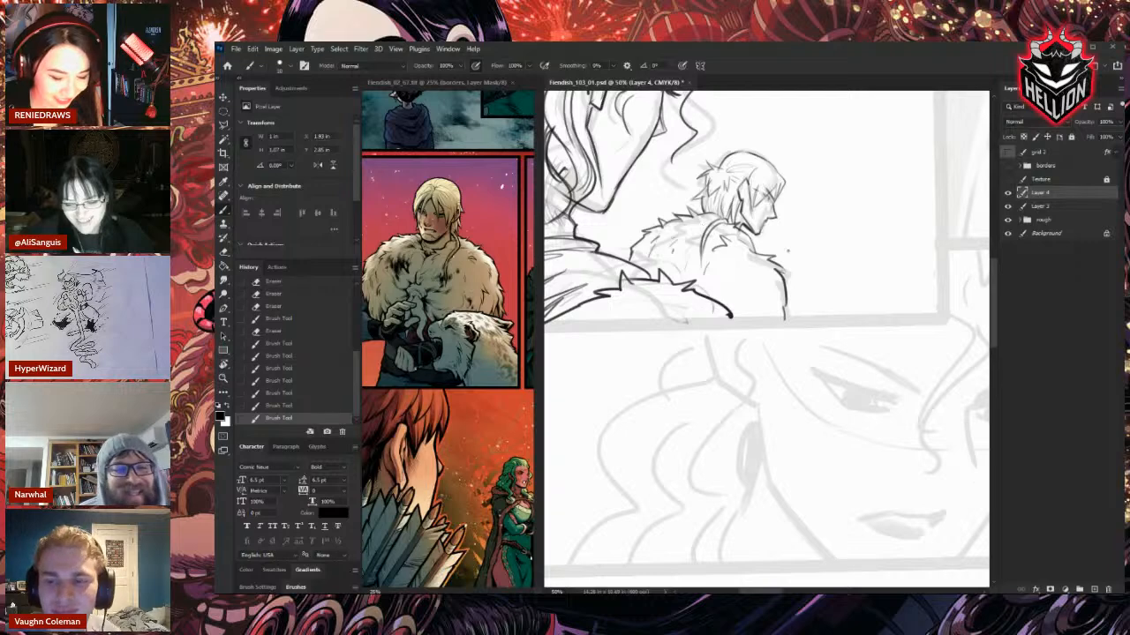
Trim the figure's lower back outline with the eraser and save the document.
key("e")
left_click_drag(785, 296, 780, 306)
left_click_drag(874, 311, 807, 458)
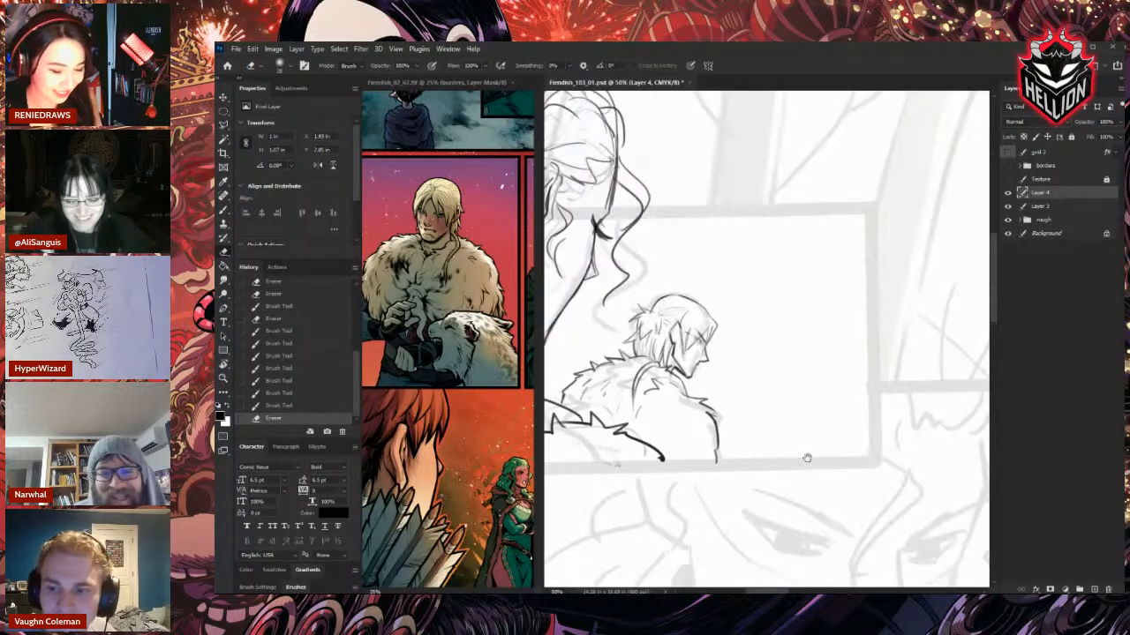
scroll(805, 452, "down", 3)
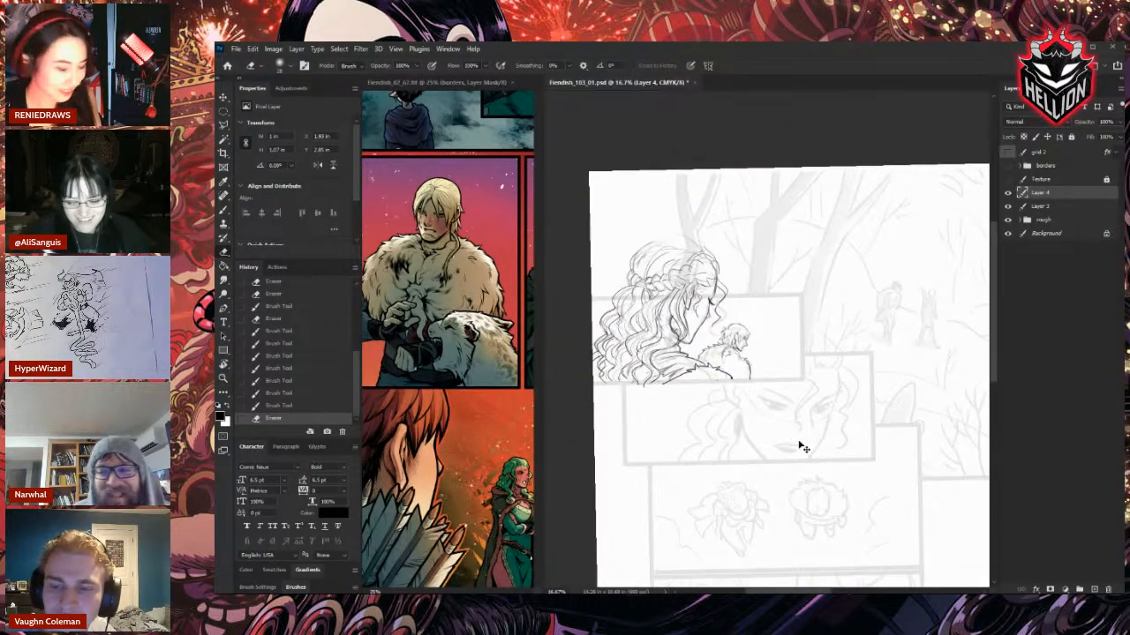
key("ctrl+s")
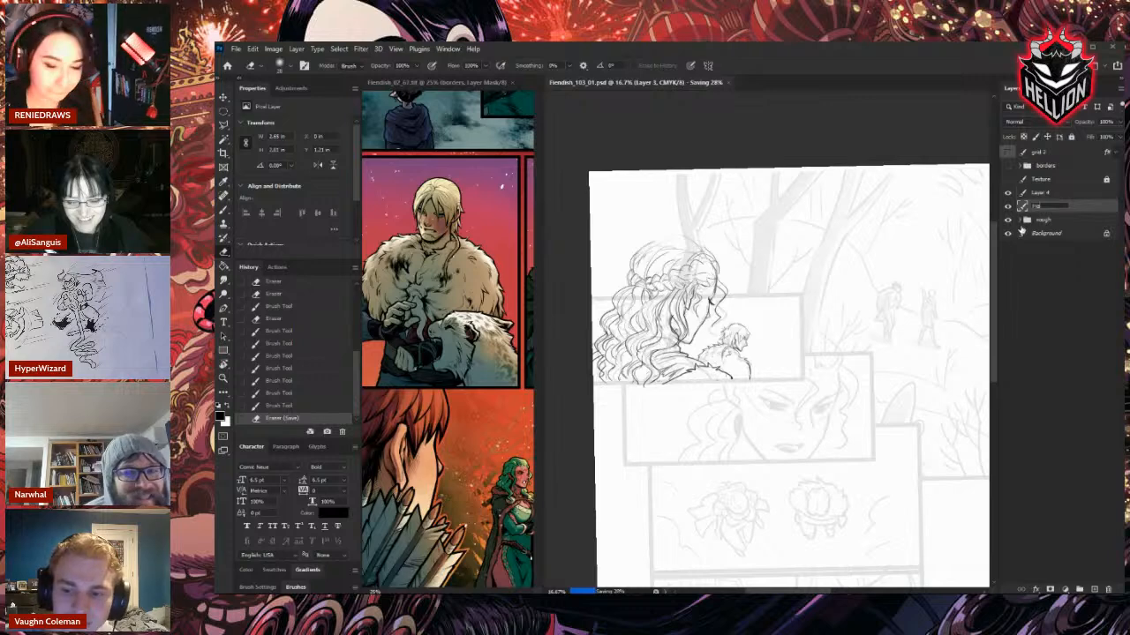
Rename the curly-haired woman's layer fig1 and the background figure's layer fig2.
type("fig2")
key("Return")
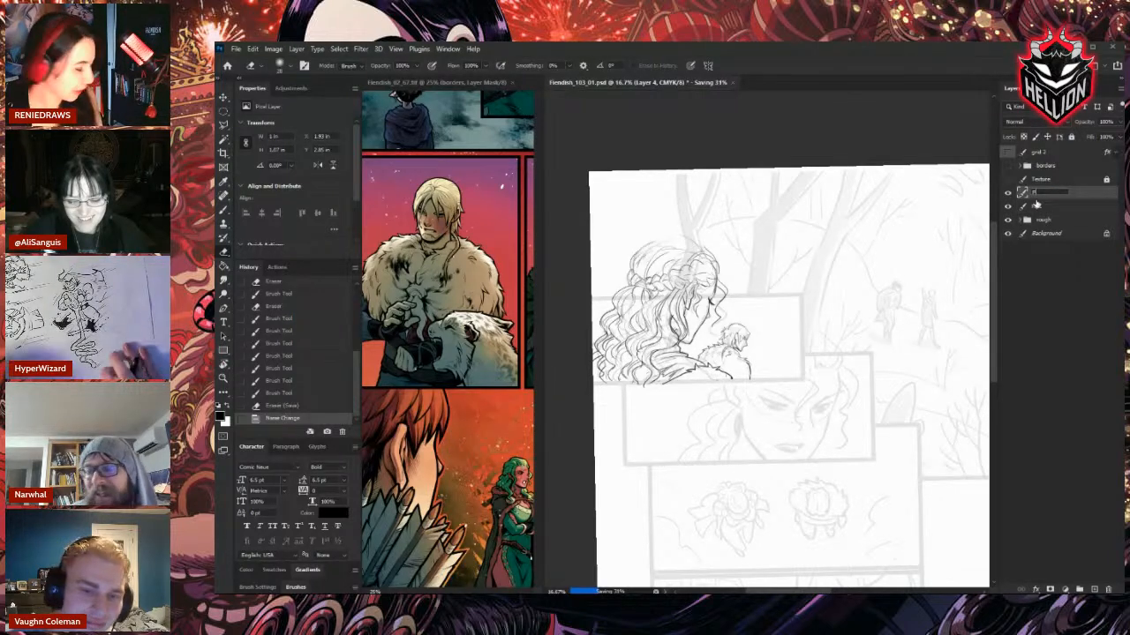
left_click(1030, 207)
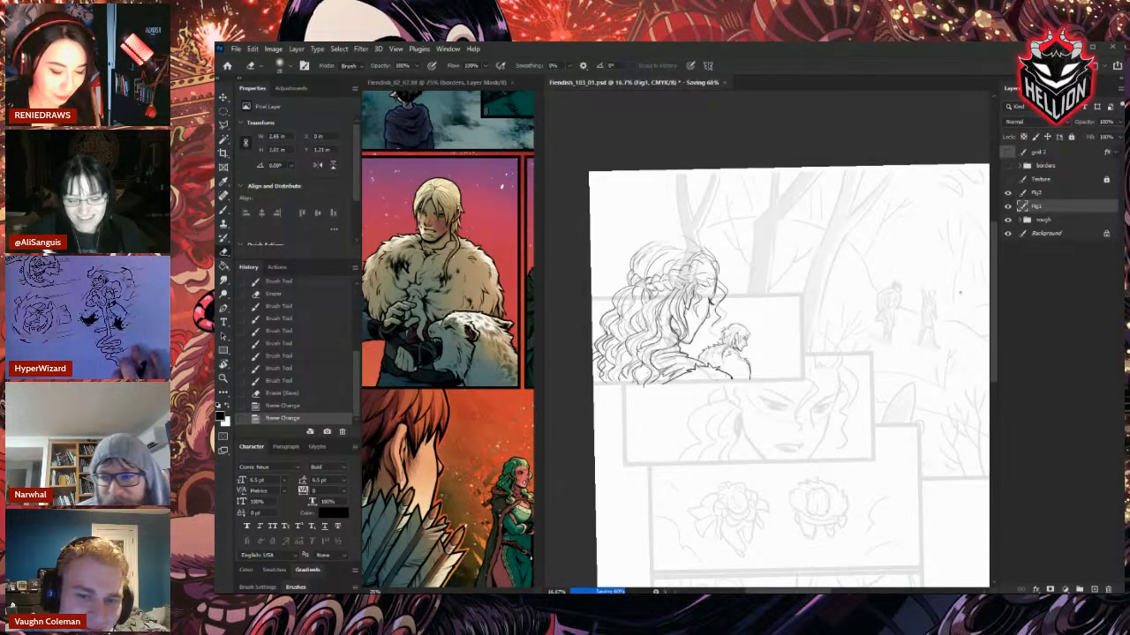
Add a new layer above fig1 and draw the cheek and jaw contour of the face in the close-up panel.
left_click_drag(878, 395, 850, 319)
key("ctrl+plus")
key("ctrl+plus")
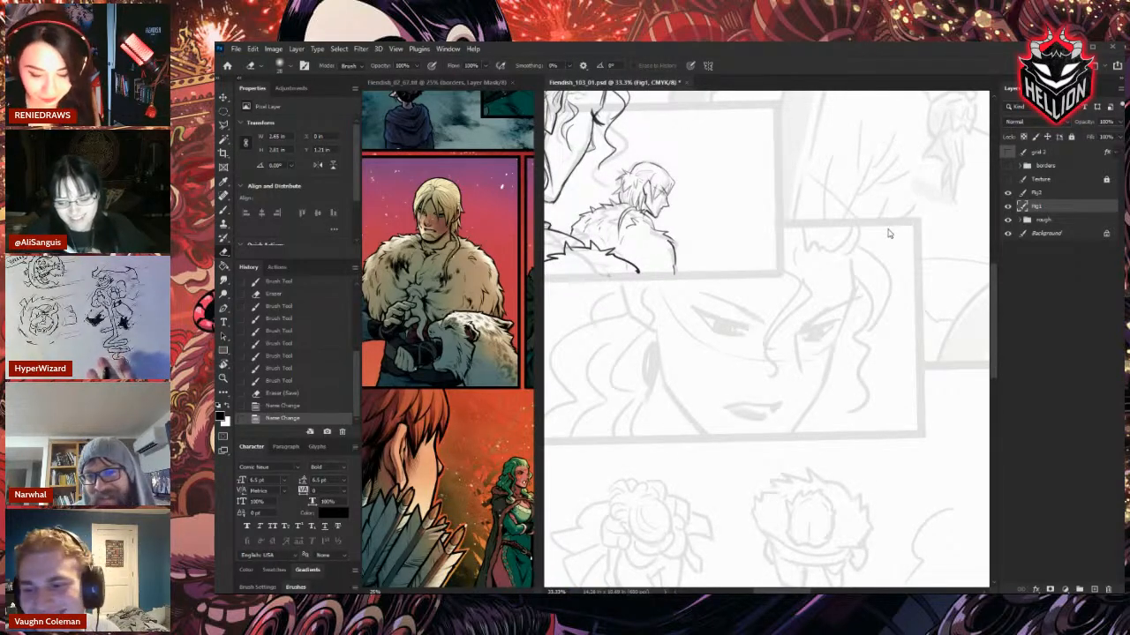
left_click(1094, 589)
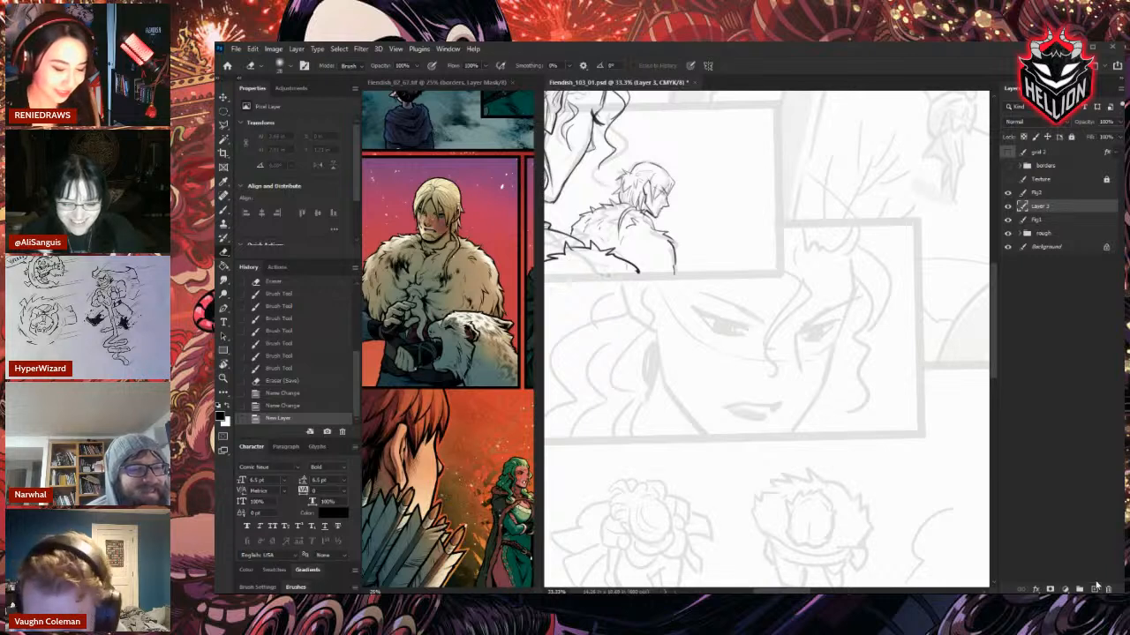
key("b")
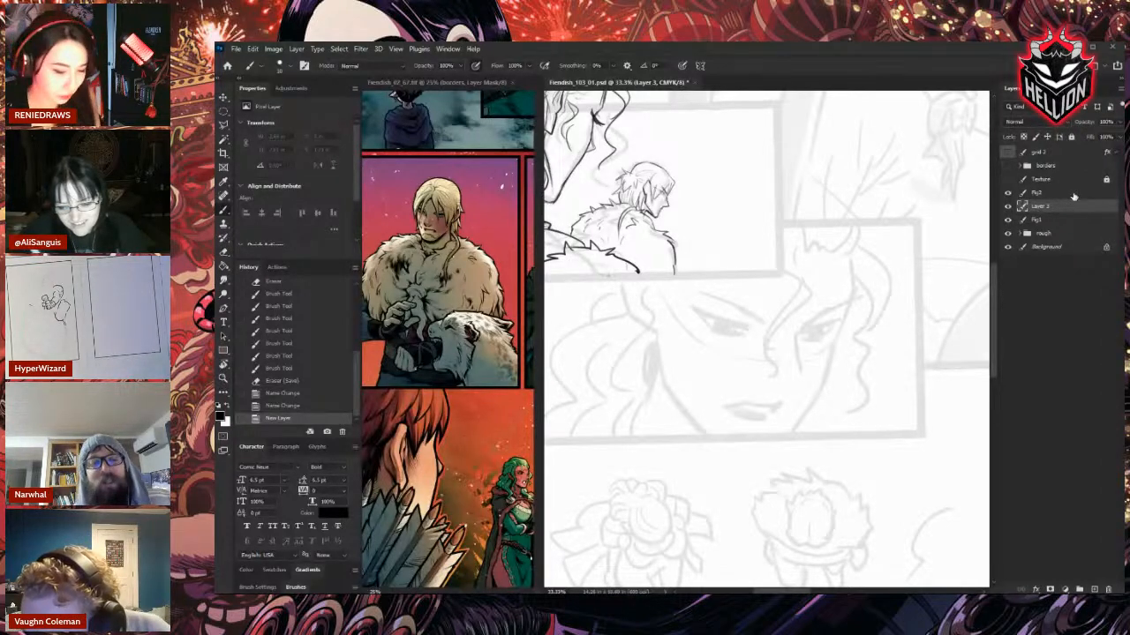
left_click_drag(807, 292, 828, 223)
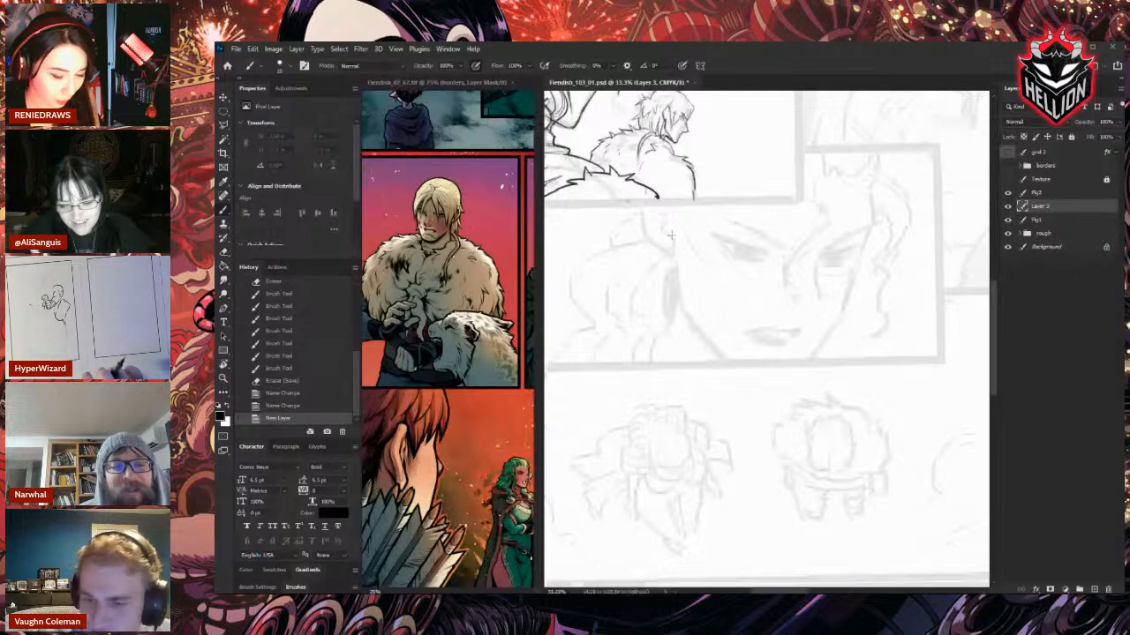
mouse_move(672, 227)
left_mouse_down()
mouse_move(684, 305)
mouse_move(748, 381)
left_mouse_up()
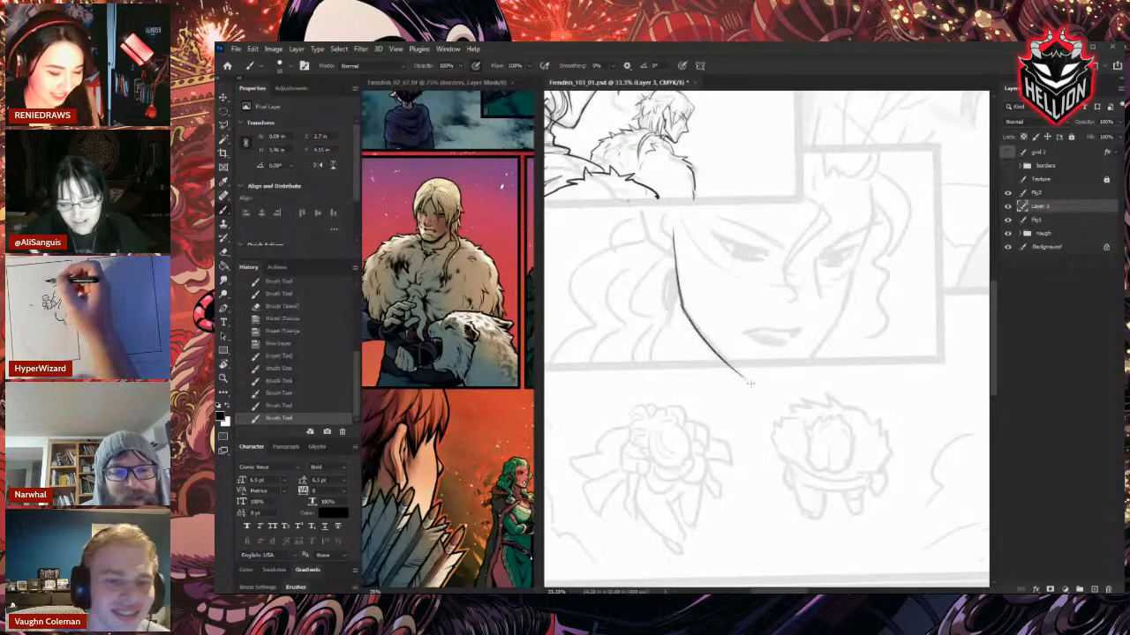
Erase the upper part of the close-up face's cheek line and redraw it up to the temple.
key("e")
left_click_drag(673, 226, 675, 250)
left_click_drag(672, 227, 675, 269)
left_click_drag(673, 247, 672, 262)
key("b")
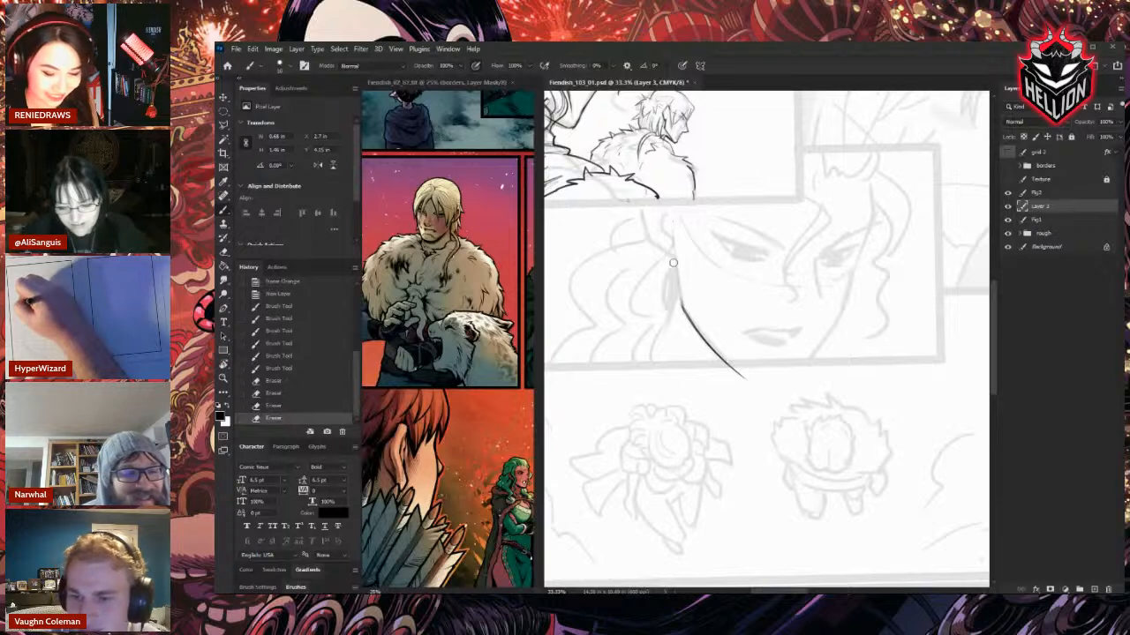
left_click_drag(673, 221, 681, 309)
left_click_drag(673, 231, 679, 295)
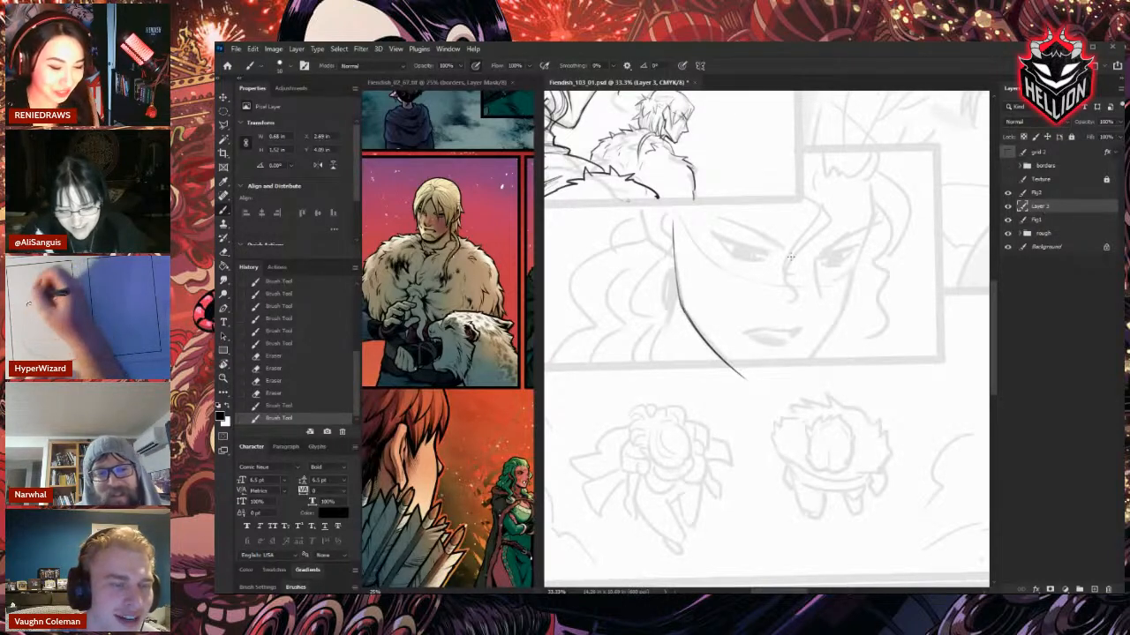
Sketch the cranium's arc over the close-up face and erase its excess around the temple and forehead.
mouse_move(673, 220)
left_mouse_down()
mouse_move(678, 188)
mouse_move(850, 134)
mouse_move(869, 189)
left_mouse_up()
key("e")
left_click(756, 156)
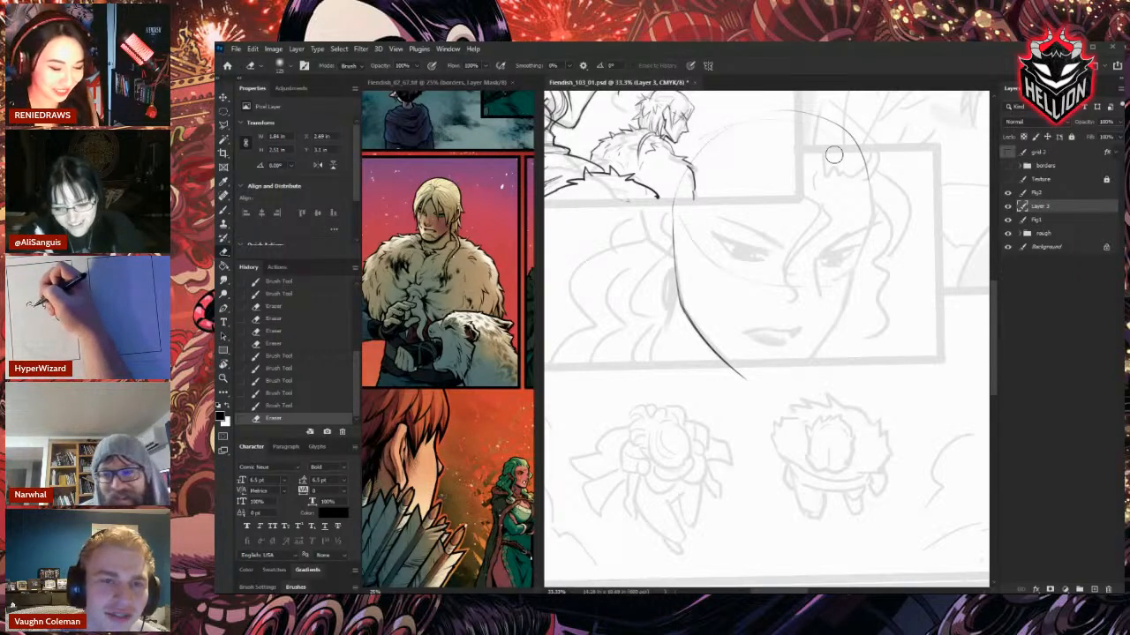
key("b")
mouse_move(678, 194)
left_mouse_down()
mouse_move(740, 109)
mouse_move(679, 189)
mouse_move(678, 217)
left_mouse_up()
key("e")
key("b")
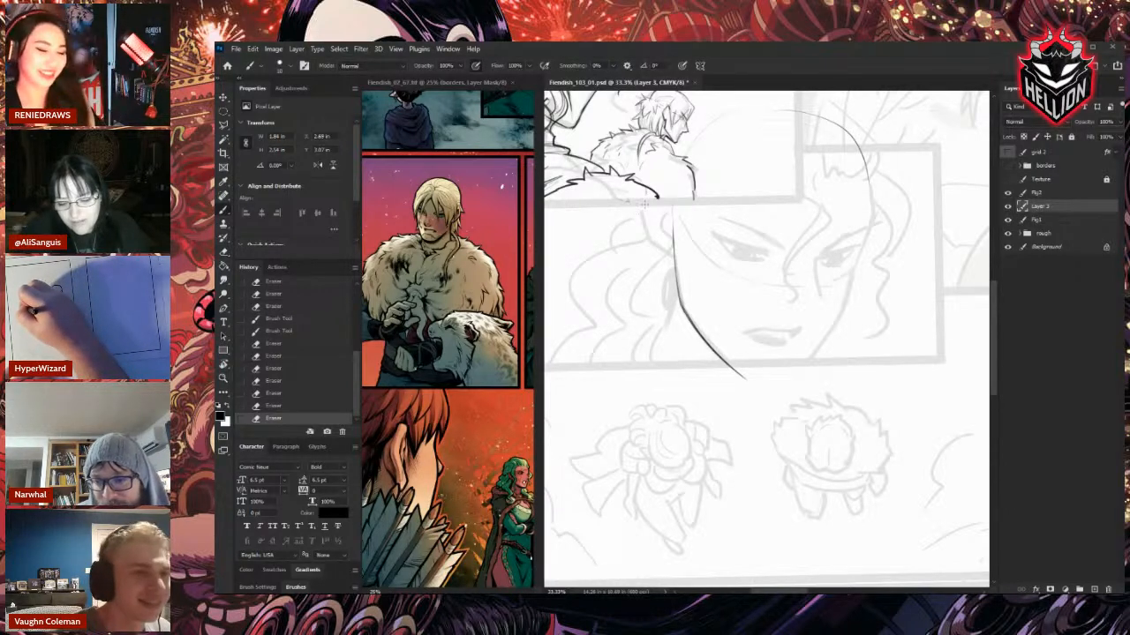
Draw the hair strand beside the temple and a curved guideline across the close-up face beneath the eyes.
left_click_drag(635, 202, 673, 255)
left_click_drag(672, 213, 706, 256)
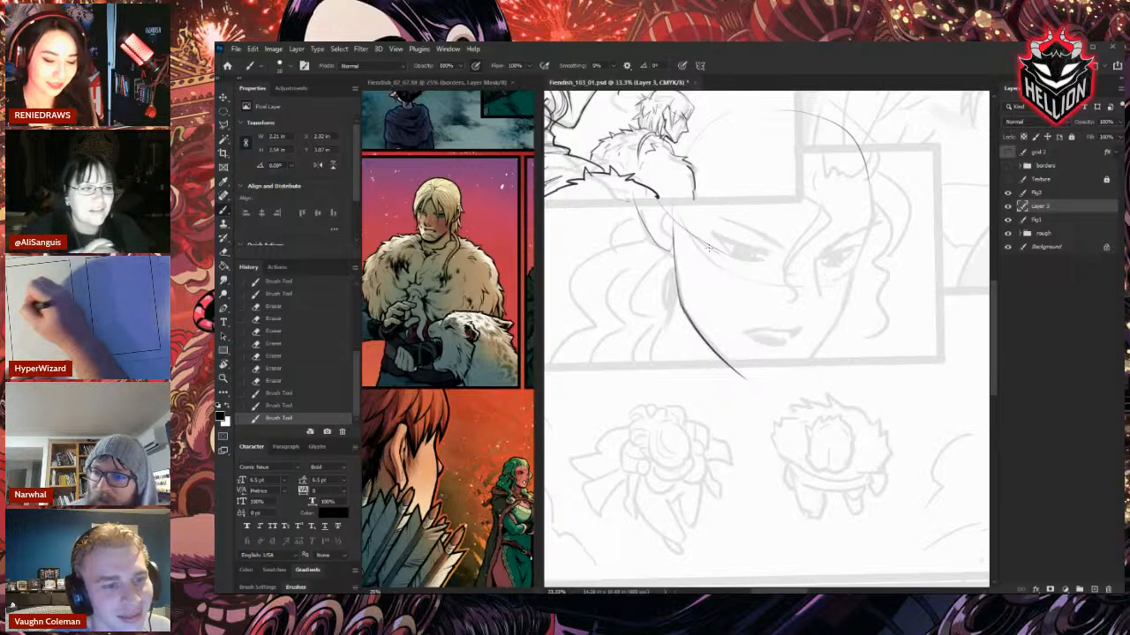
key("r")
mouse_move(788, 250)
left_mouse_down()
mouse_move(807, 256)
mouse_move(851, 379)
mouse_move(917, 261)
mouse_move(839, 316)
left_mouse_up()
key("e")
left_click_drag(839, 316, 852, 286)
key("b")
mouse_move(872, 243)
left_mouse_down()
mouse_move(822, 325)
mouse_move(823, 380)
mouse_move(853, 421)
left_mouse_up()
key("Escape")
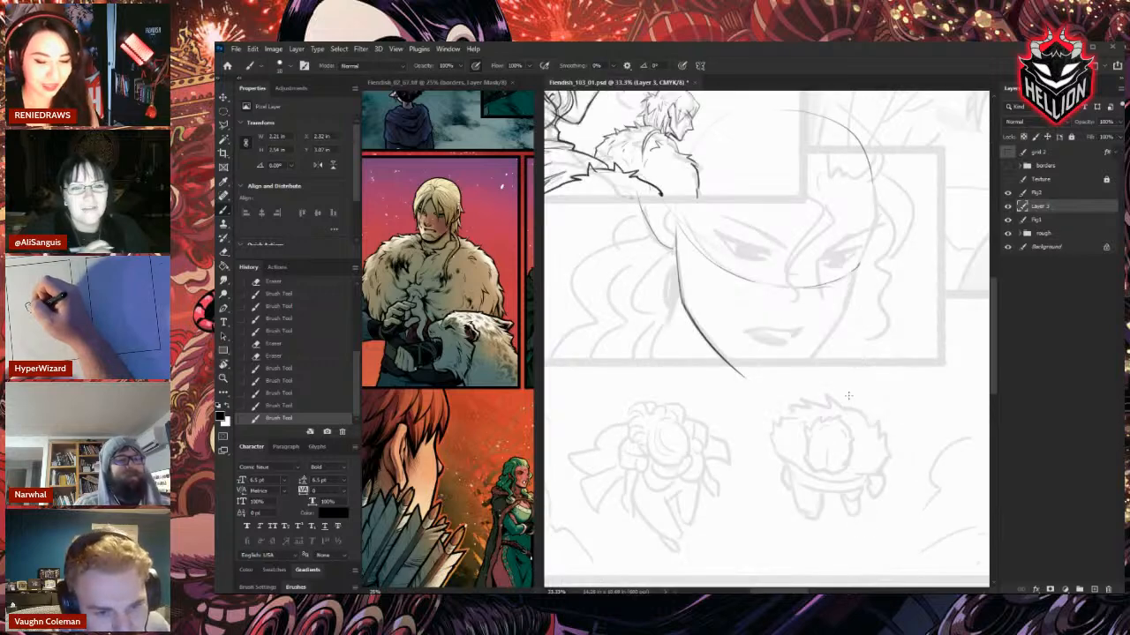
key("ctrl+minus")
key("ctrl+minus")
left_click(1061, 238)
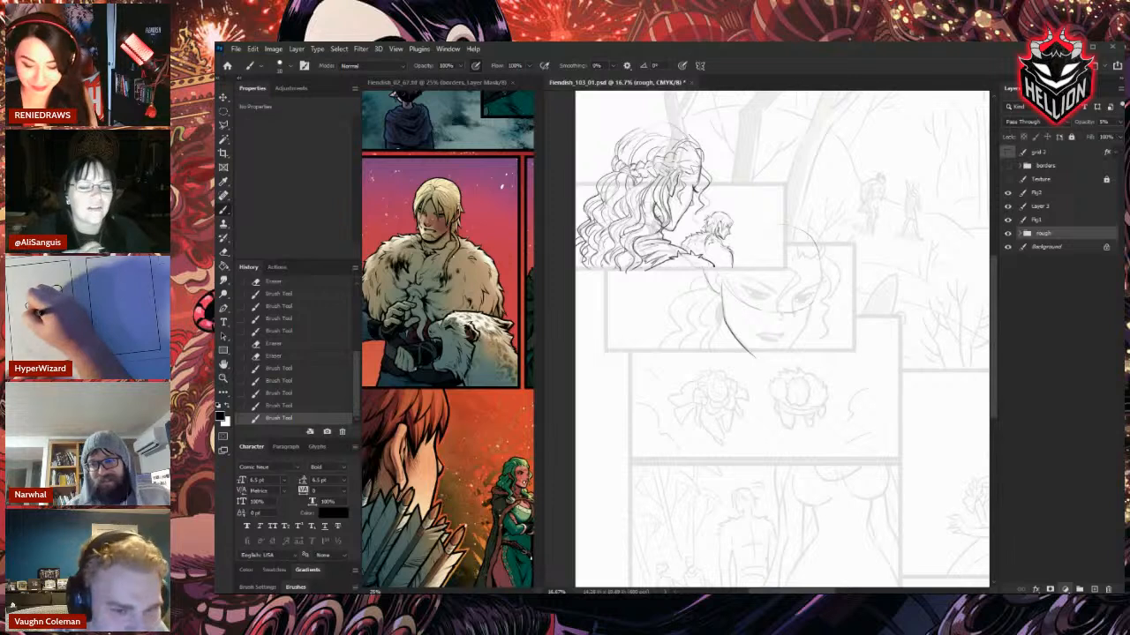
left_click(1096, 519)
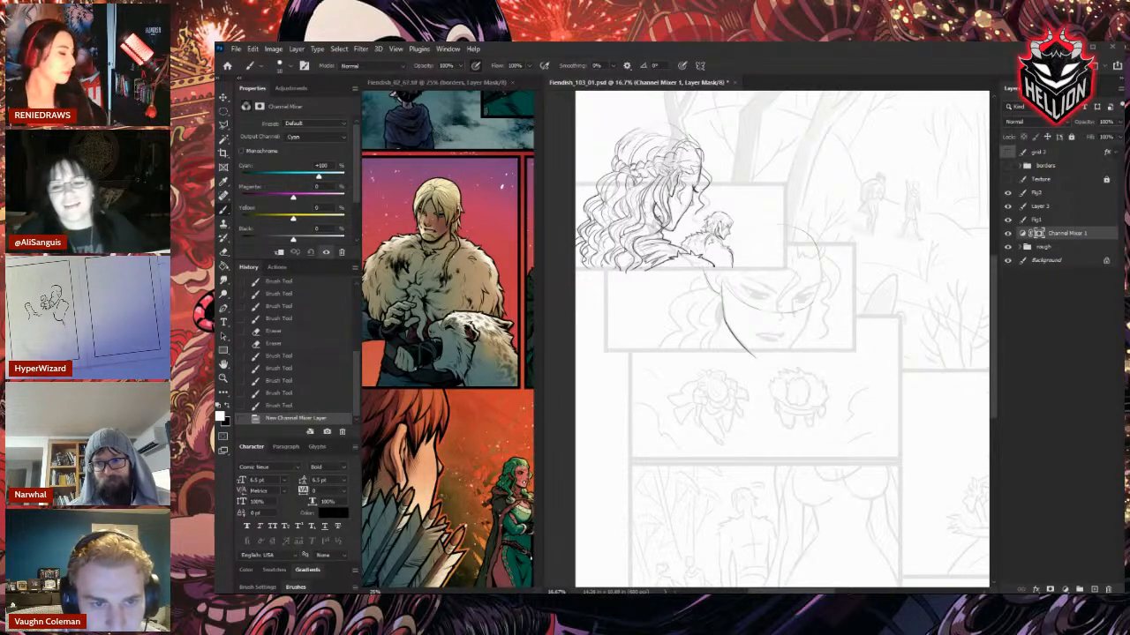
left_click(1063, 234)
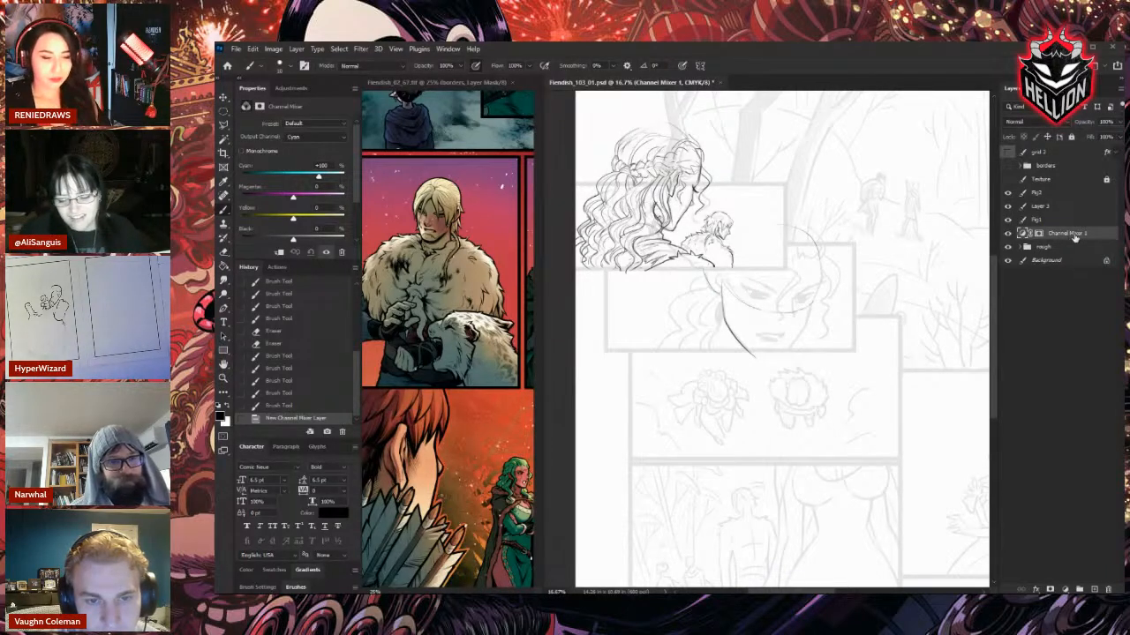
key("Delete")
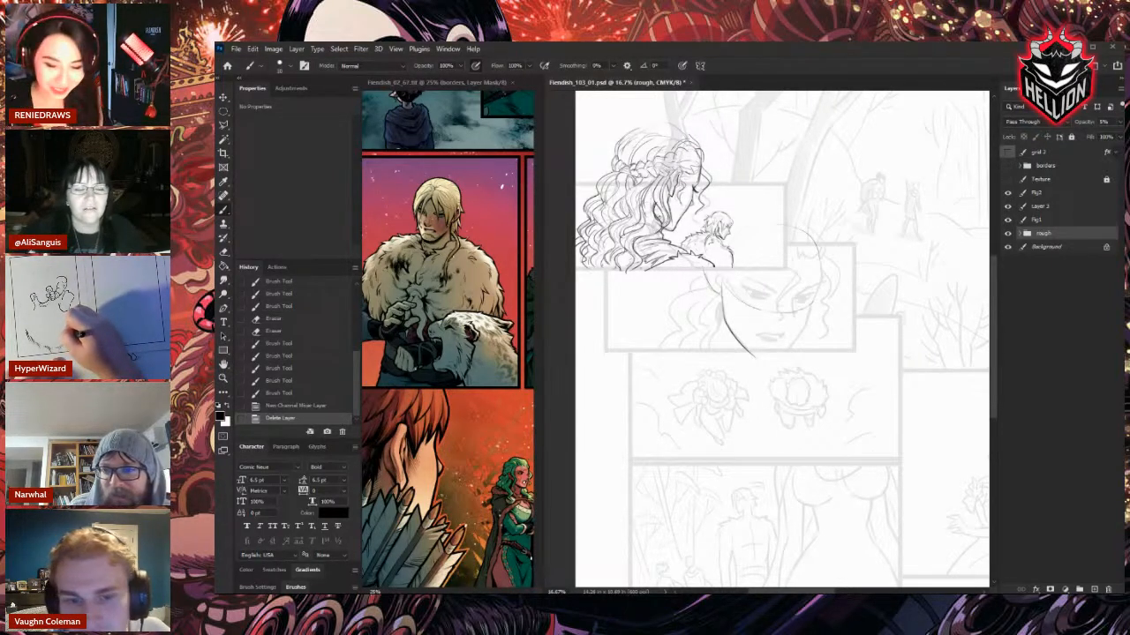
left_click(1052, 233)
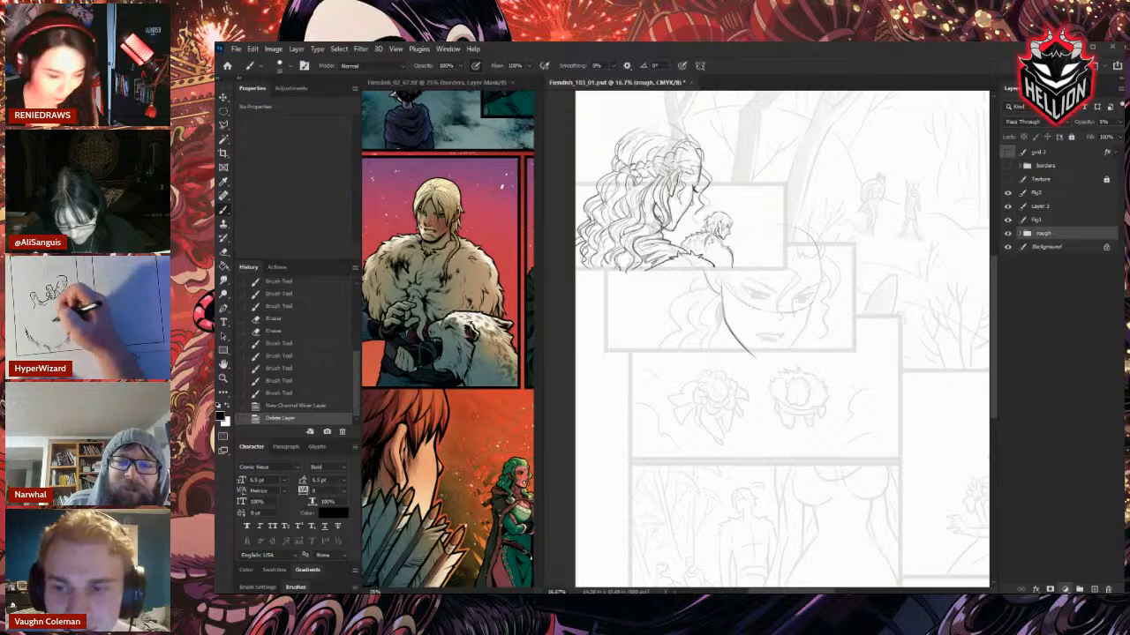
left_click(1112, 530)
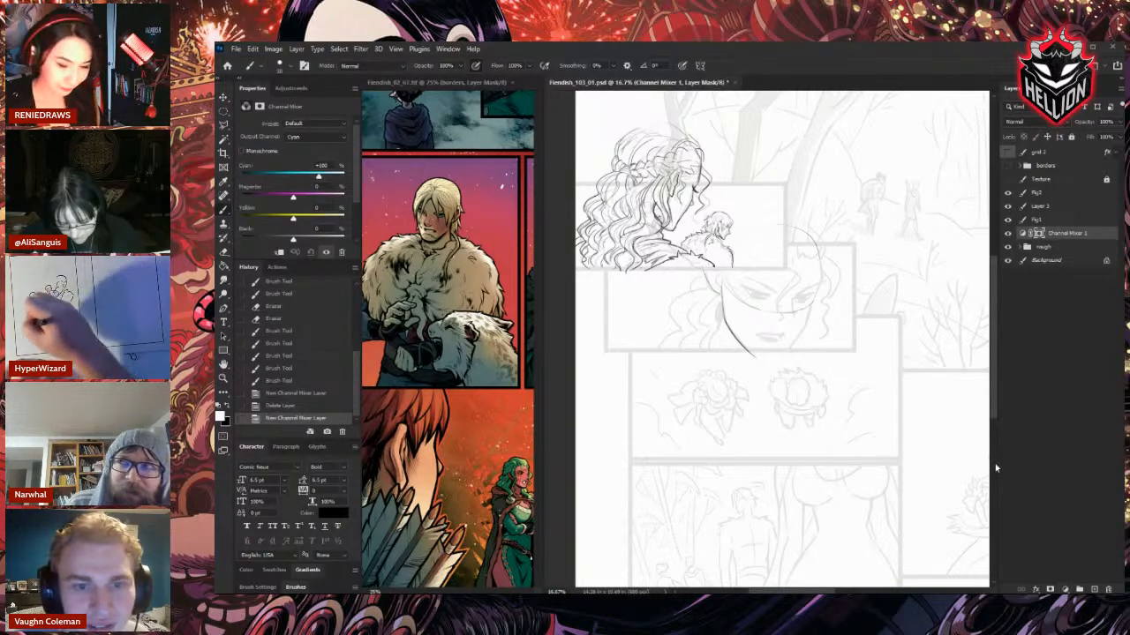
key("ctrl+z")
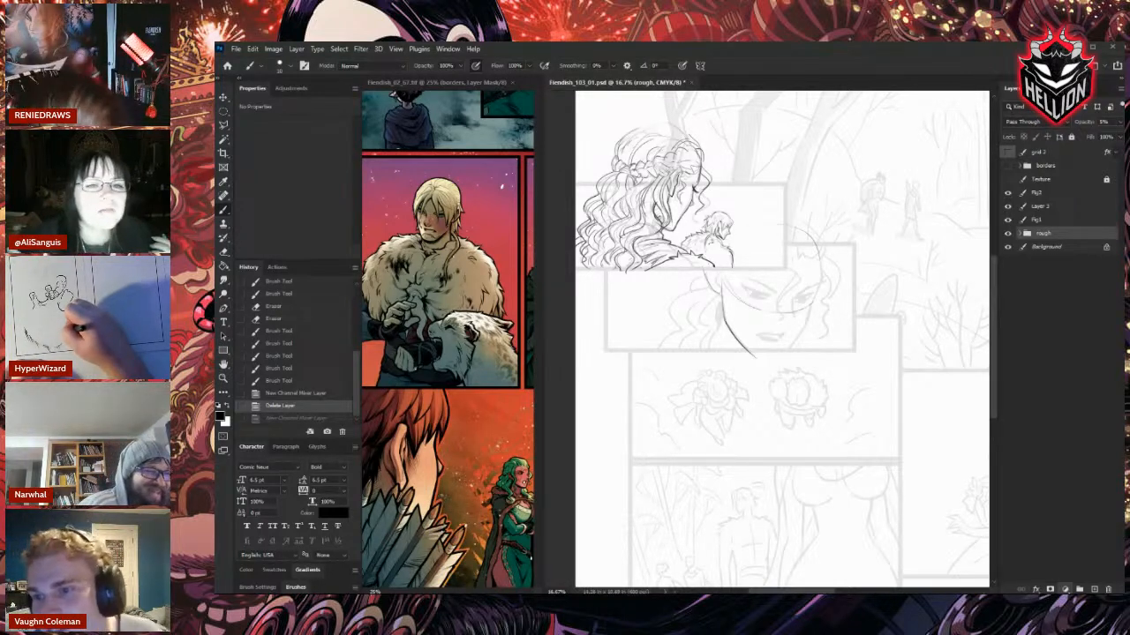
left_click(1096, 500)
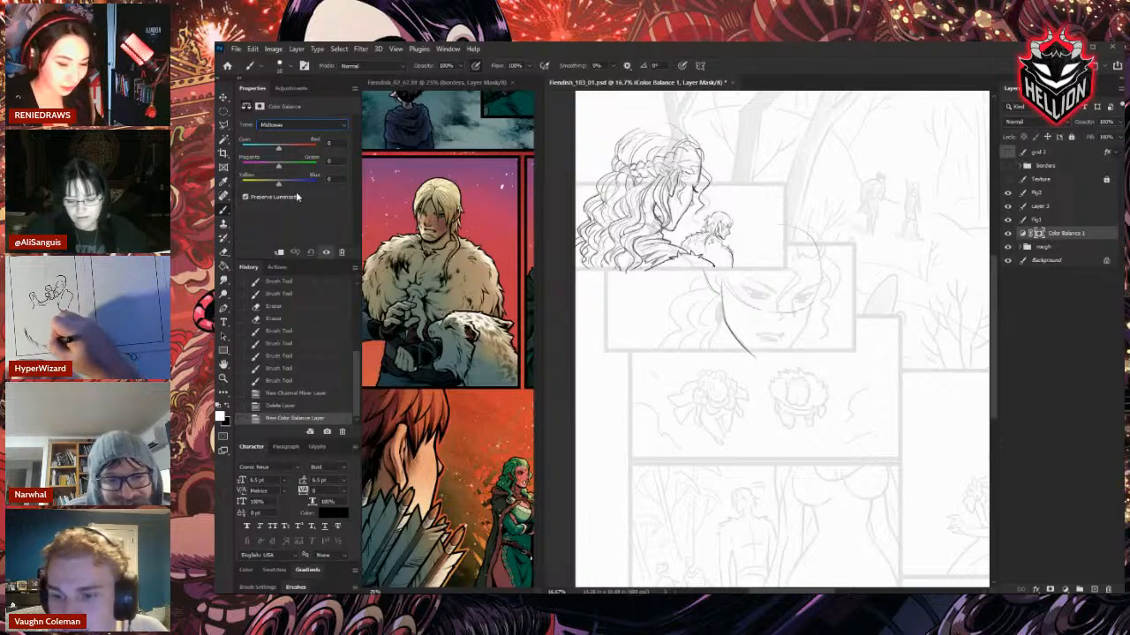
left_click(296, 404)
left_click(296, 404)
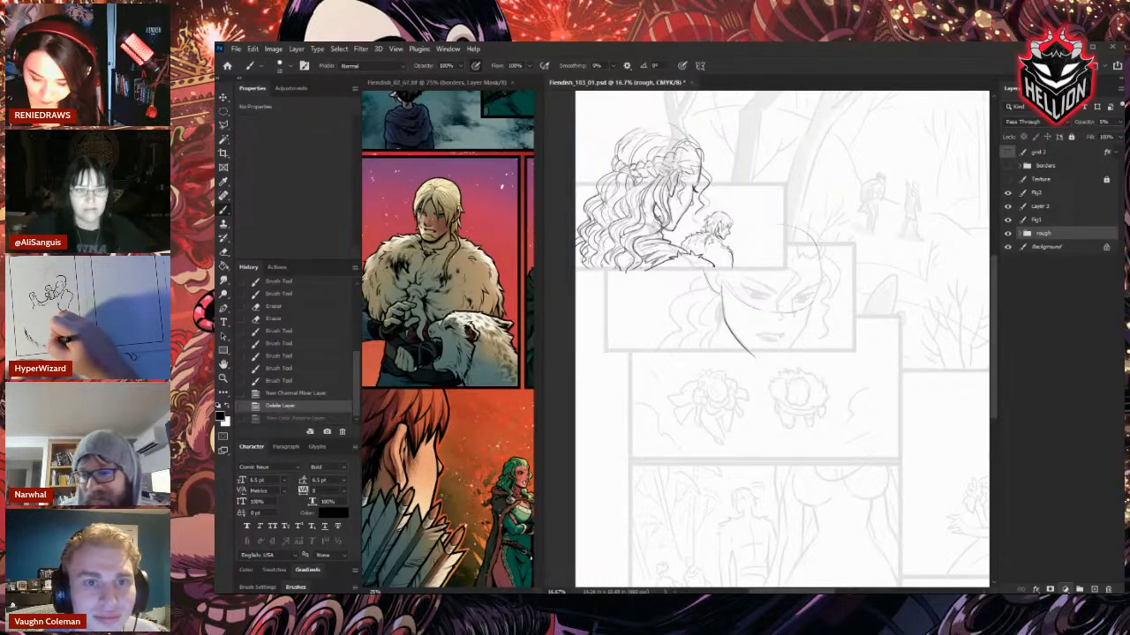
Add a Channel Mixer adjustment above the rough group, with Cyan and Black at +200% in the Cyan output channel.
left_click(1075, 524)
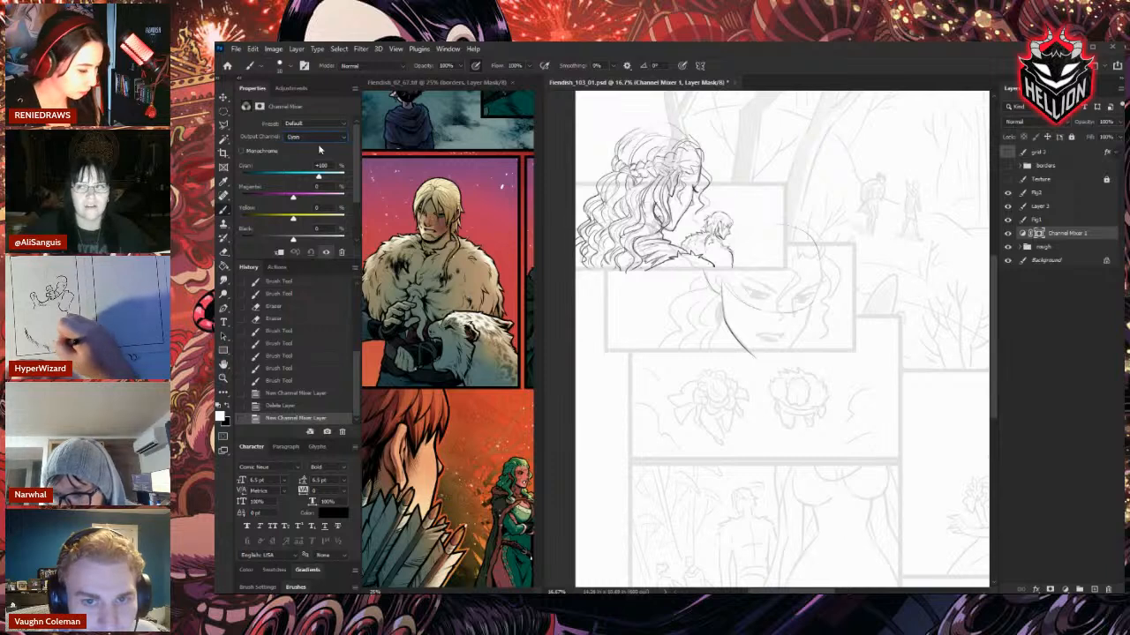
left_click_drag(293, 239, 346, 242)
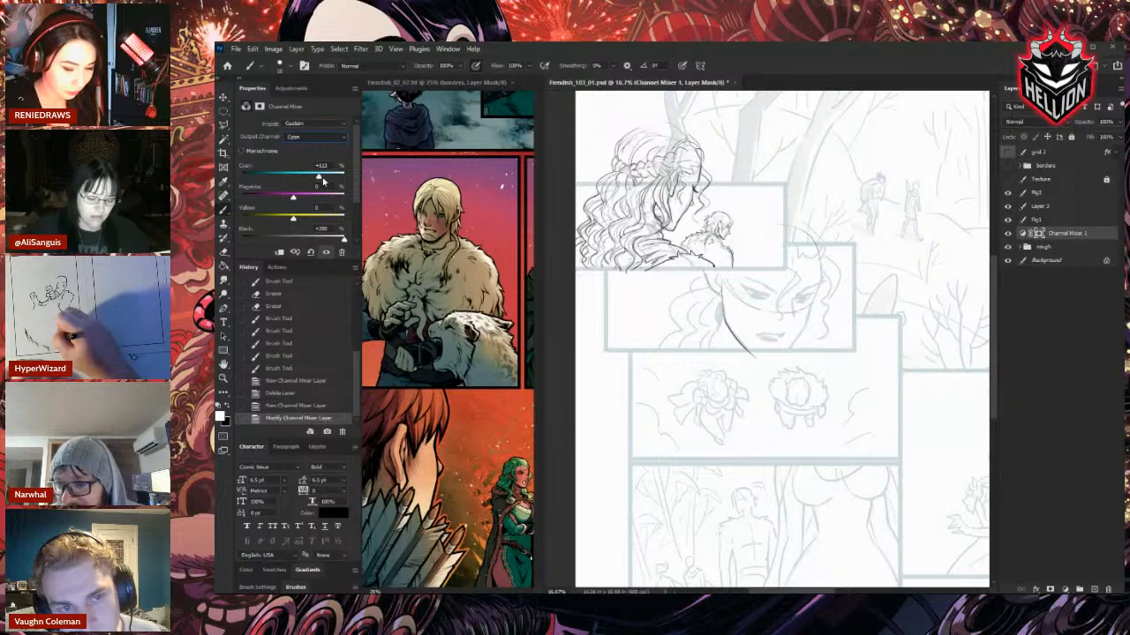
left_click_drag(323, 181, 347, 181)
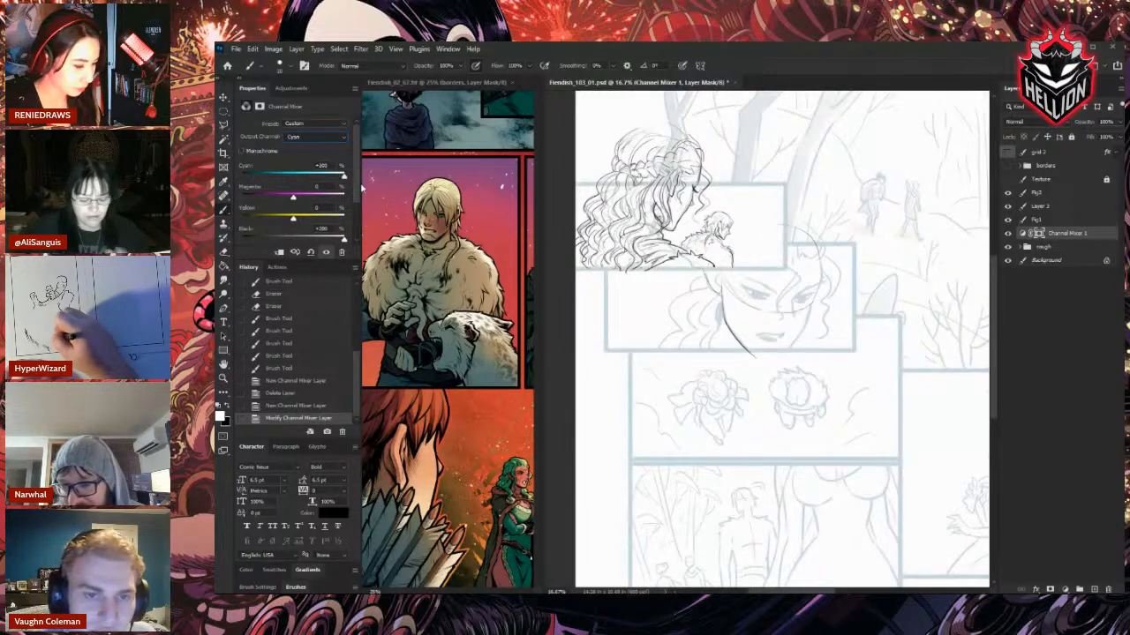
Set Black to +200% in the Channel Mixer's Magenta output channel.
left_click(315, 137)
left_click(305, 168)
left_click(329, 158)
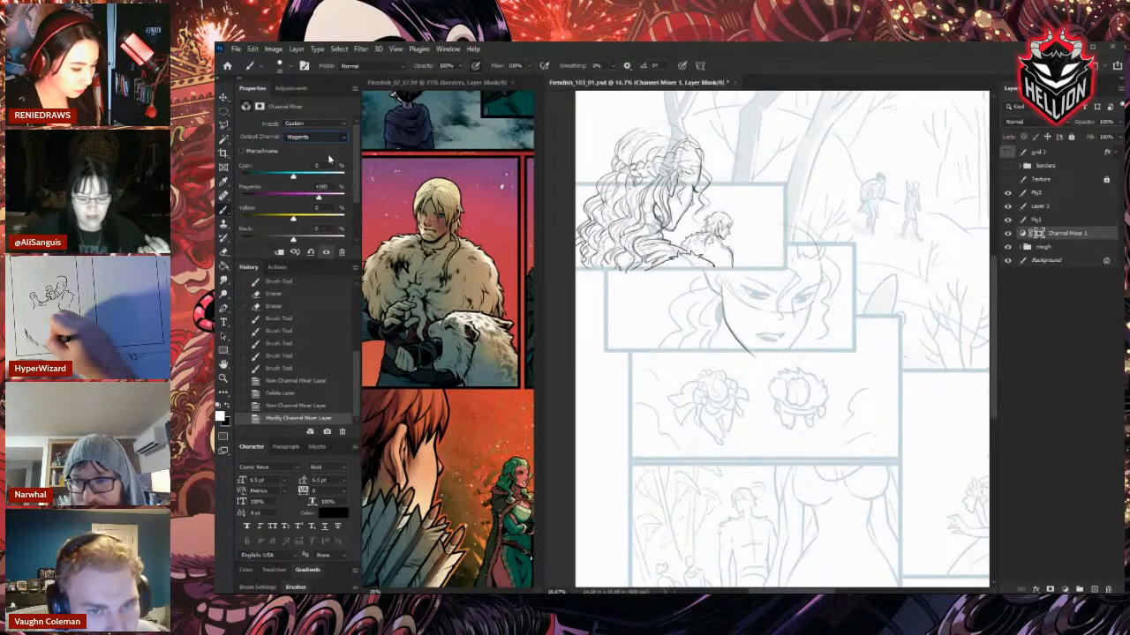
left_click(345, 240)
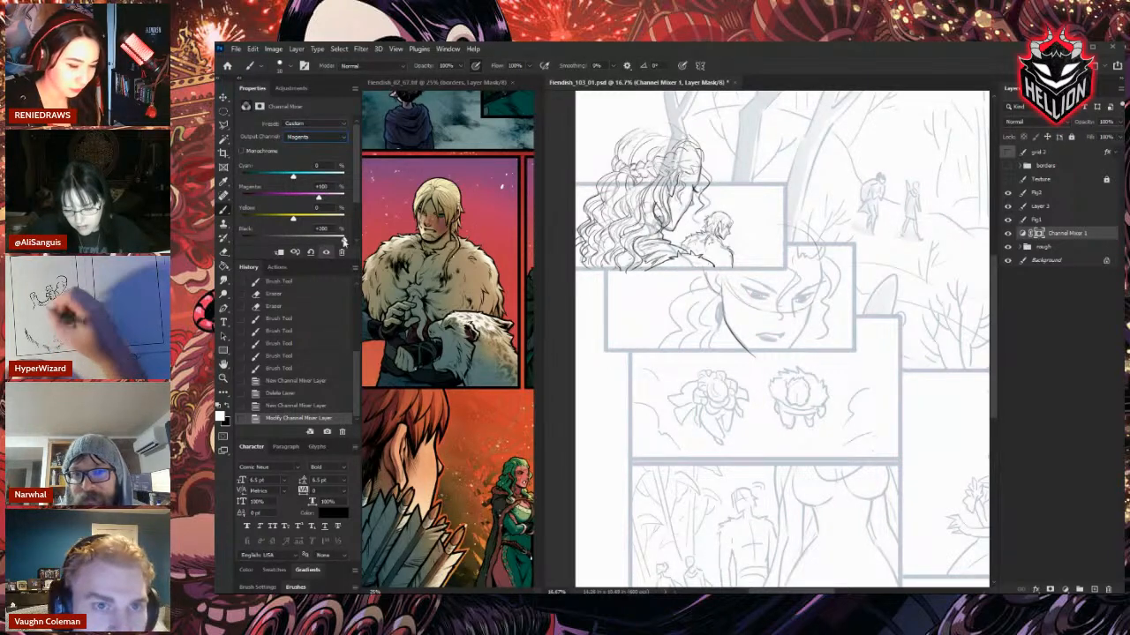
Set Black to -200% in both the Magenta and Black output channels of the Channel Mixer.
left_click(241, 239)
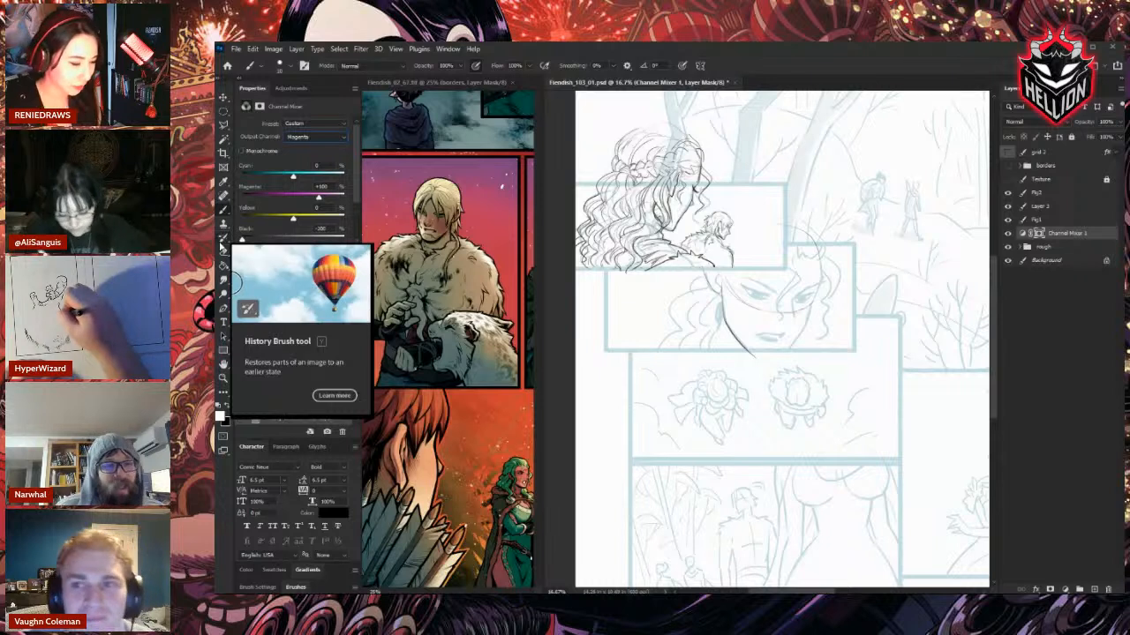
left_click(345, 138)
left_click(309, 165)
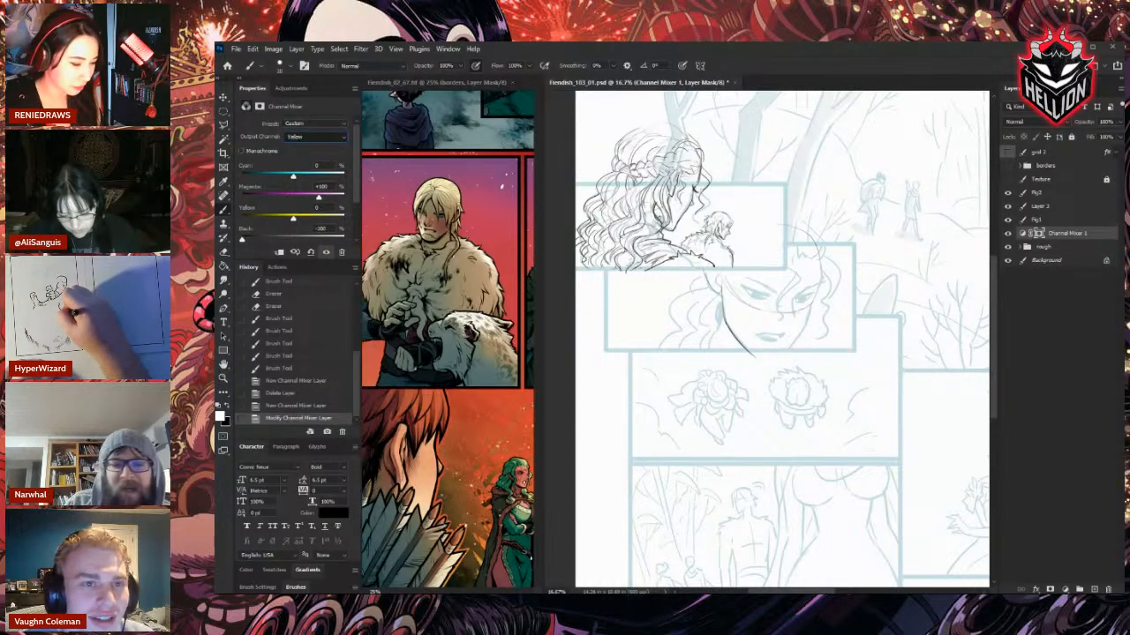
left_click(344, 137)
left_click(327, 174)
left_click_drag(320, 240, 277, 246)
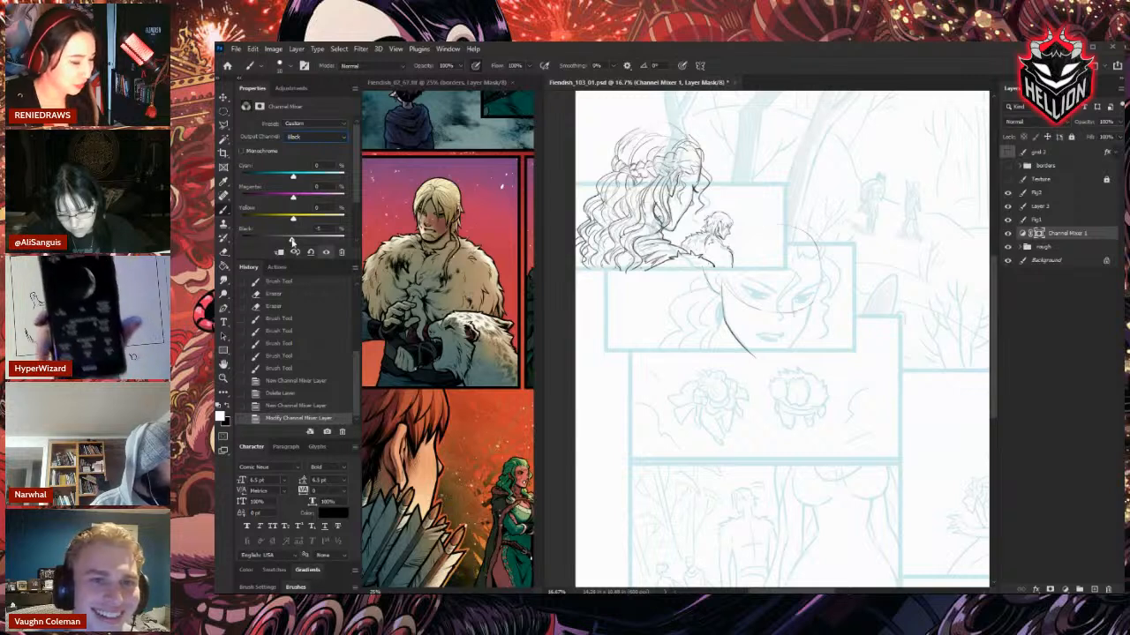
left_click_drag(292, 241, 243, 239)
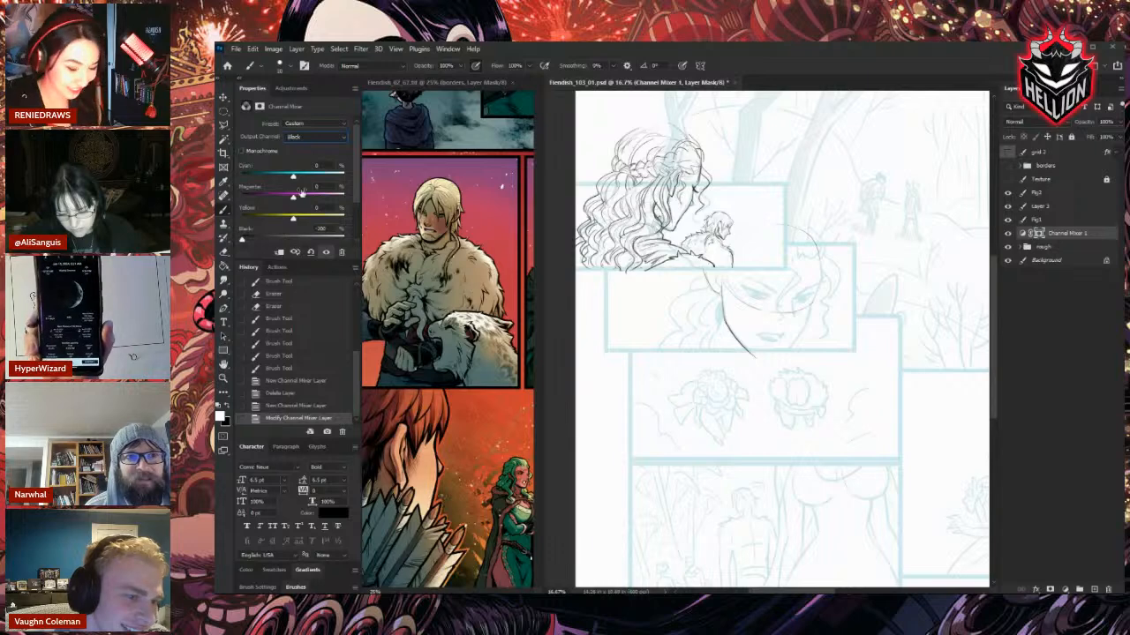
Set Cyan to -73%, Magenta to -200% and Yellow to its minimum in the Black output channel, and Cyan to -200% in Yellow.
left_click_drag(293, 176, 310, 181)
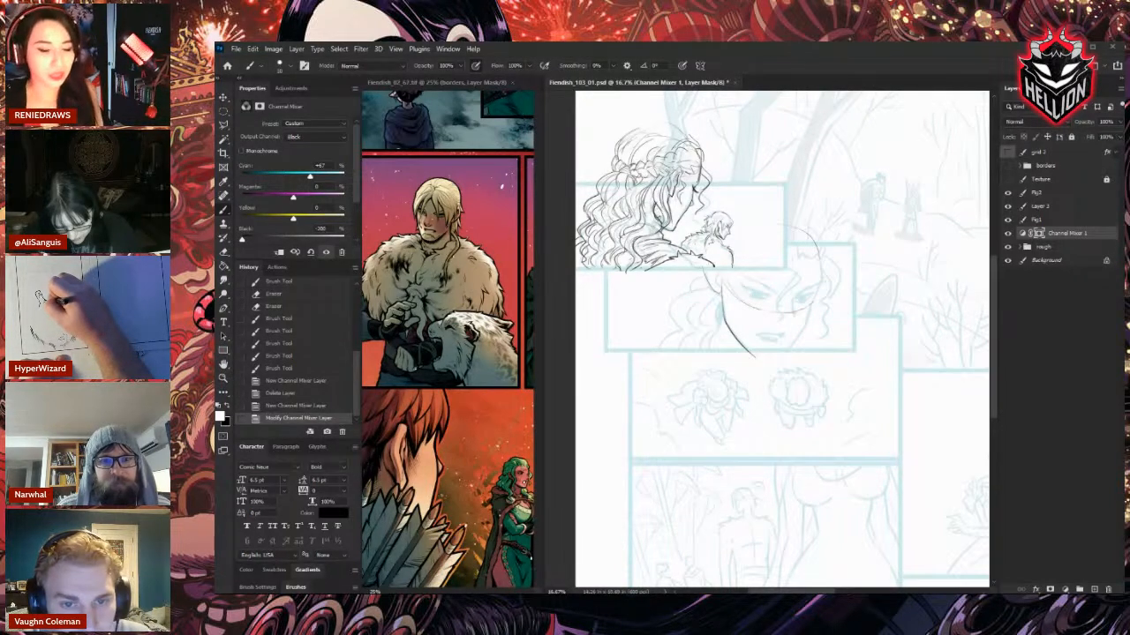
left_click(1038, 233)
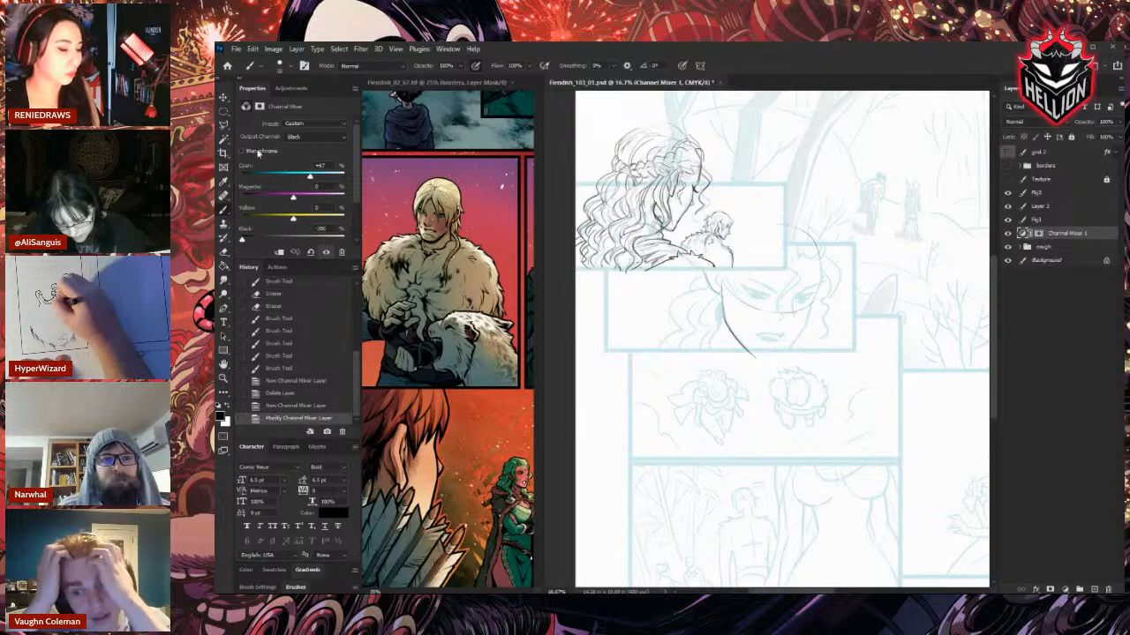
left_click_drag(308, 182, 241, 198)
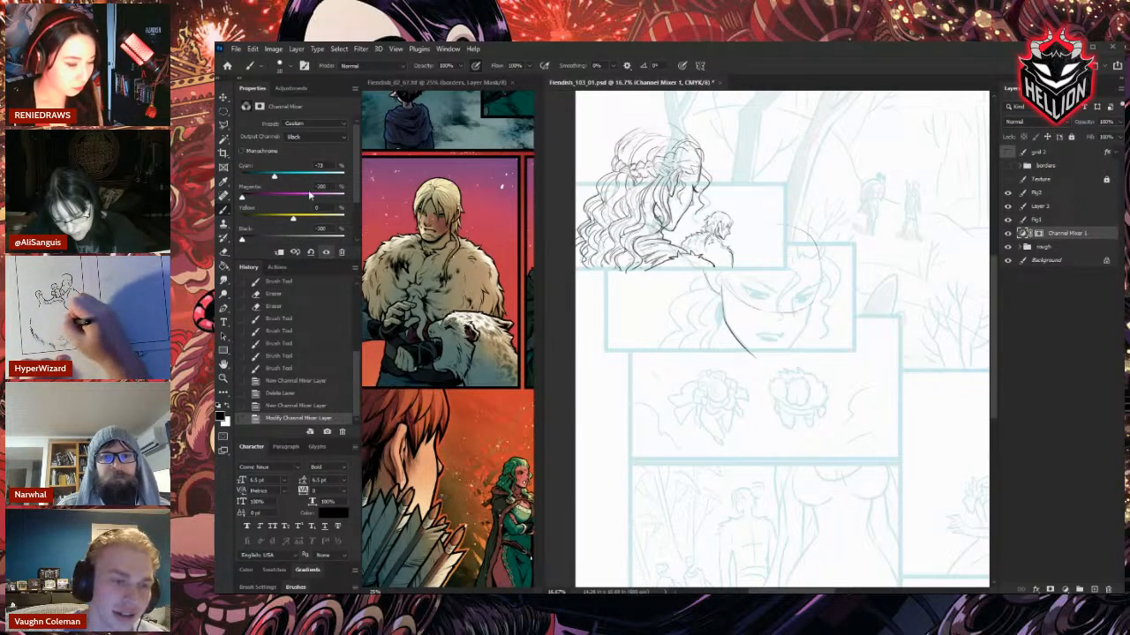
left_click_drag(293, 217, 242, 219)
scroll(315, 137, "up", 1)
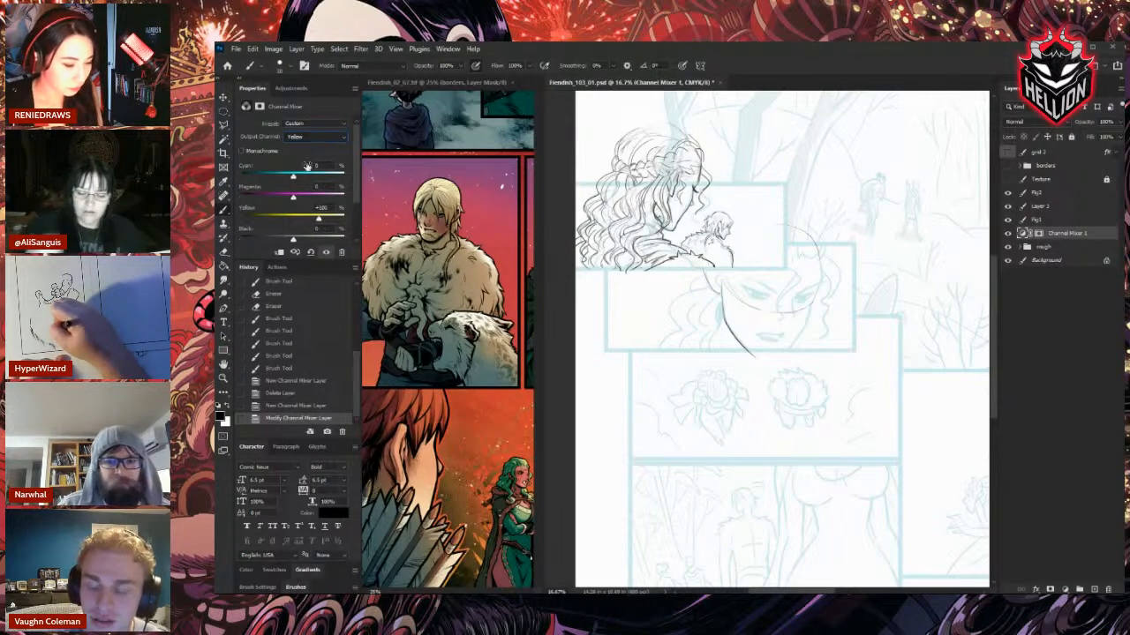
mouse_move(294, 177)
left_mouse_down()
mouse_move(344, 179)
mouse_move(241, 176)
left_mouse_up()
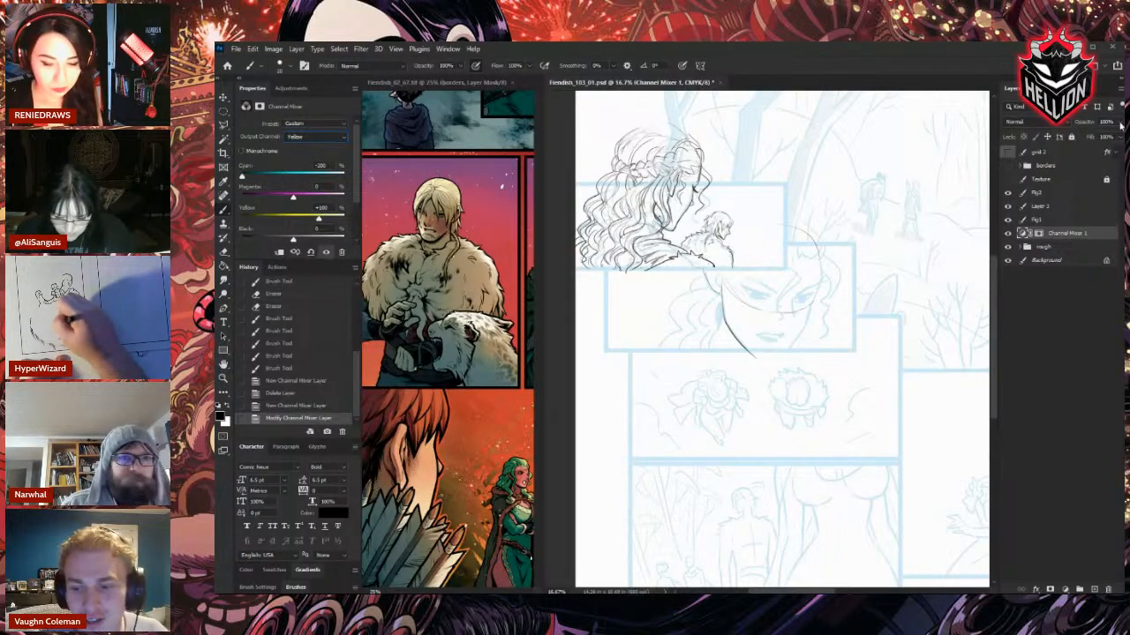
Adjust the rough group's opacity to about 8%, toggling the Fig1 layer off and on to check it.
left_click(1060, 247)
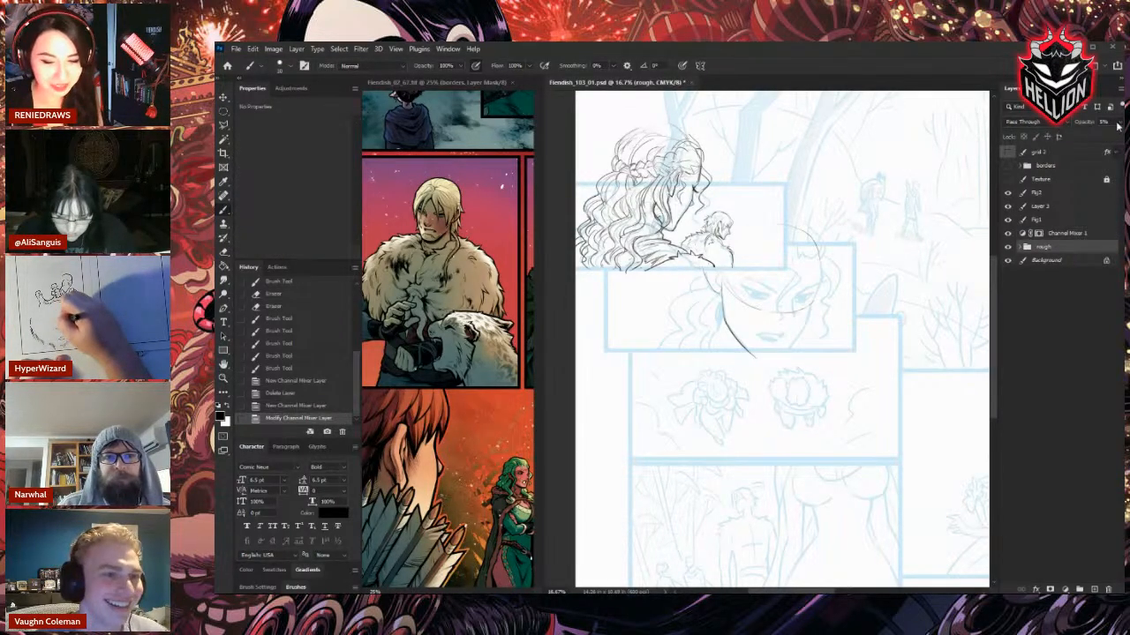
left_click_drag(1074, 134, 1075, 136)
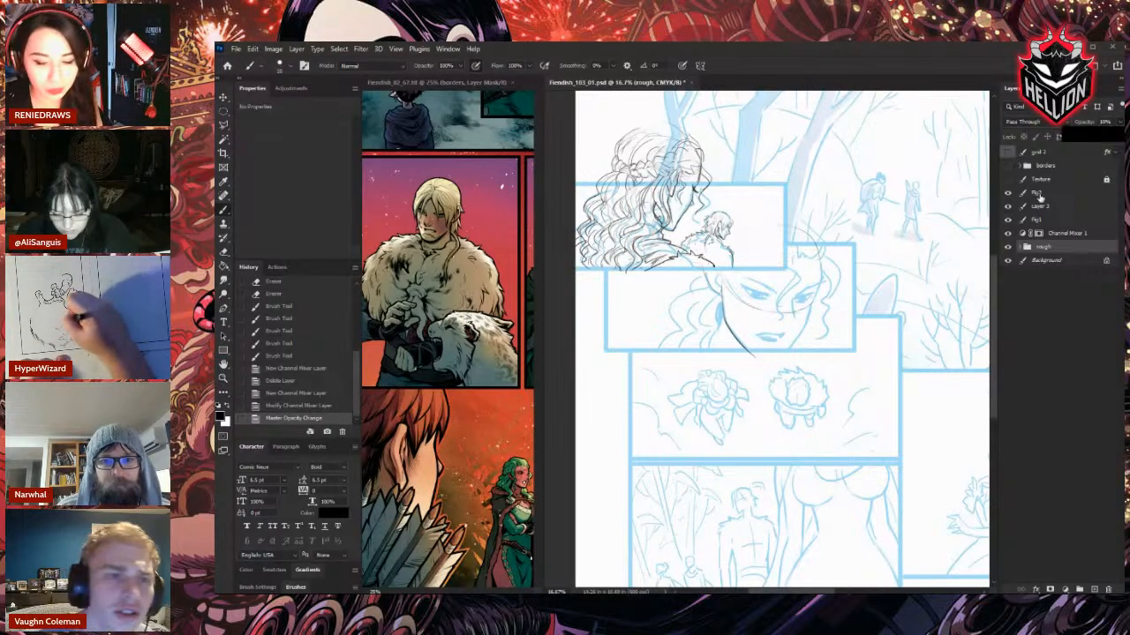
left_click(1038, 219)
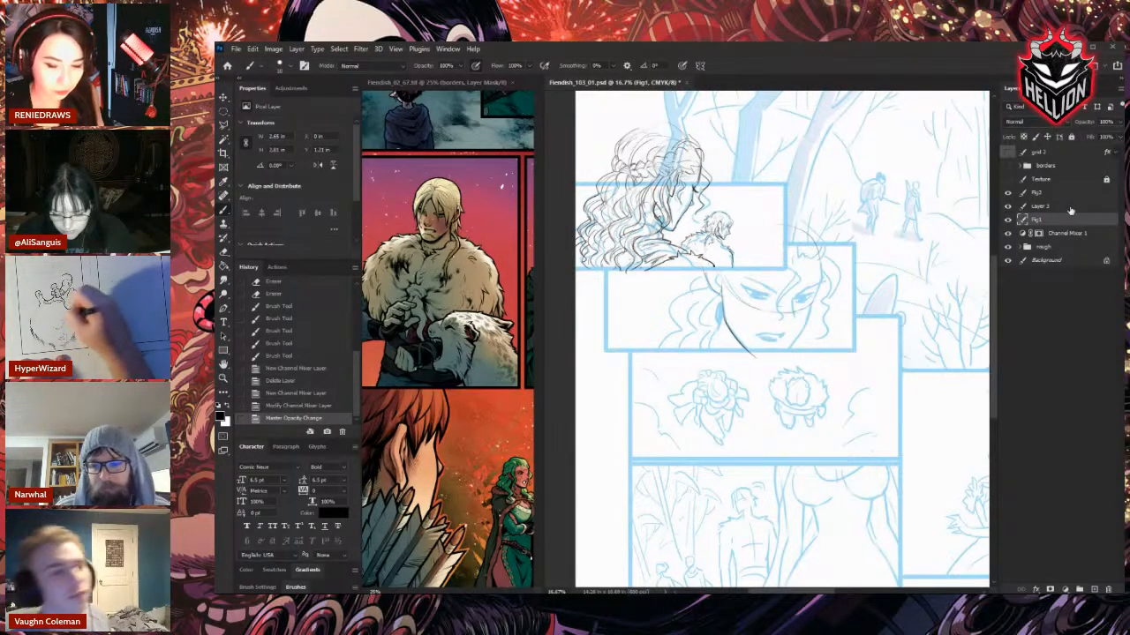
left_click(1007, 219)
left_click(1007, 220)
left_click(1043, 248)
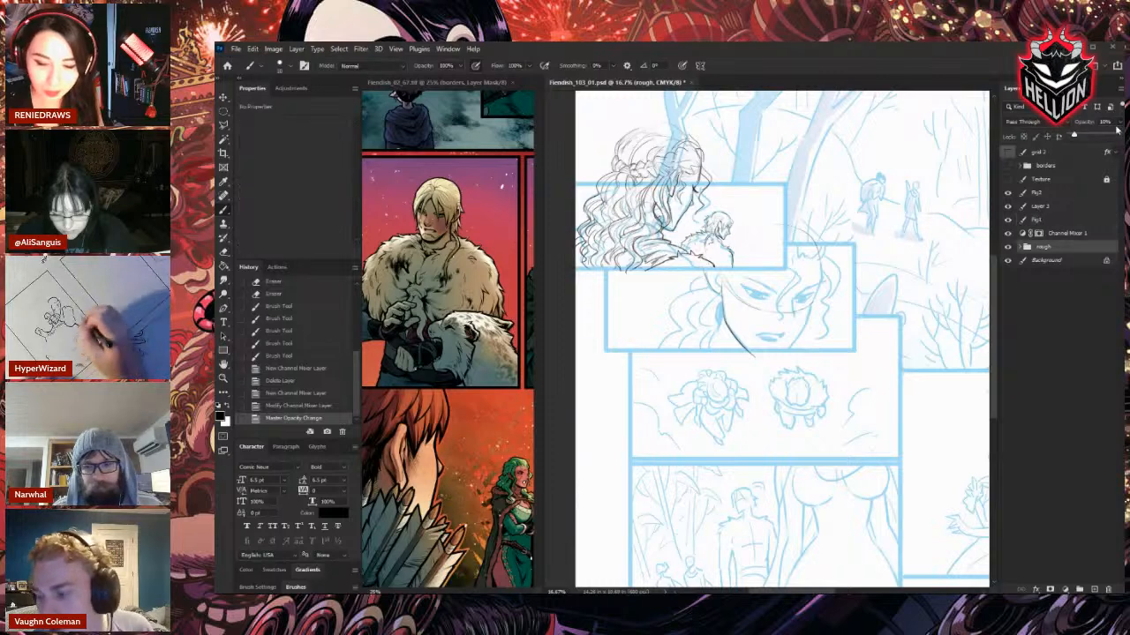
left_click_drag(1075, 137, 1076, 138)
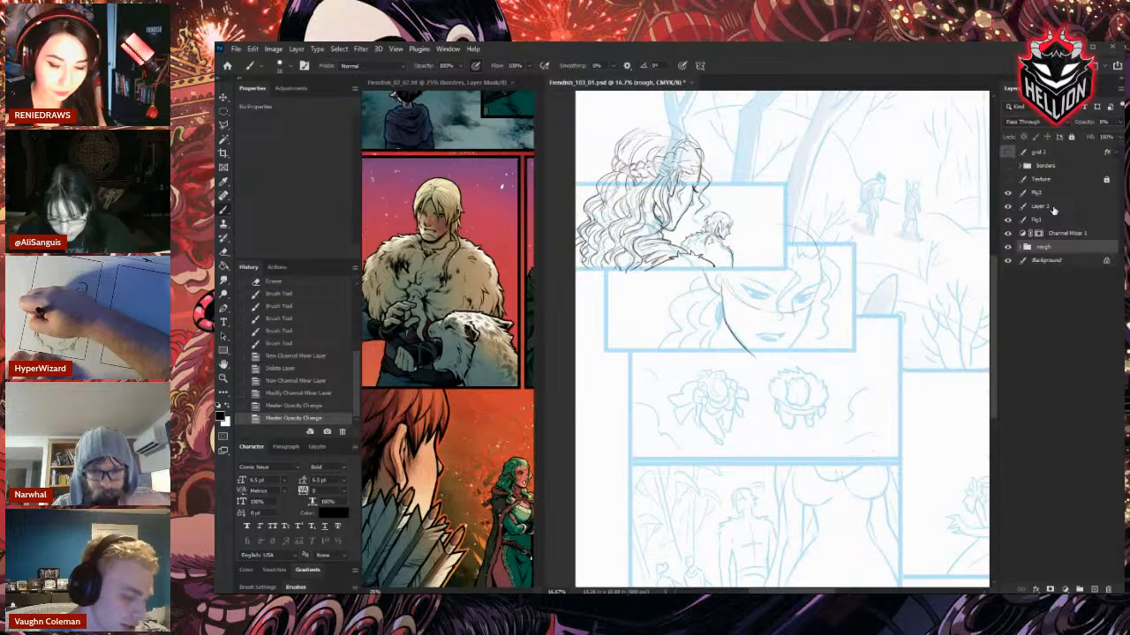
Flip the view horizontally and, on Layer 3, replace the cranium's arc at the close-up face's forehead with a steeper contour.
left_click(1052, 208)
key("ctrl+plus")
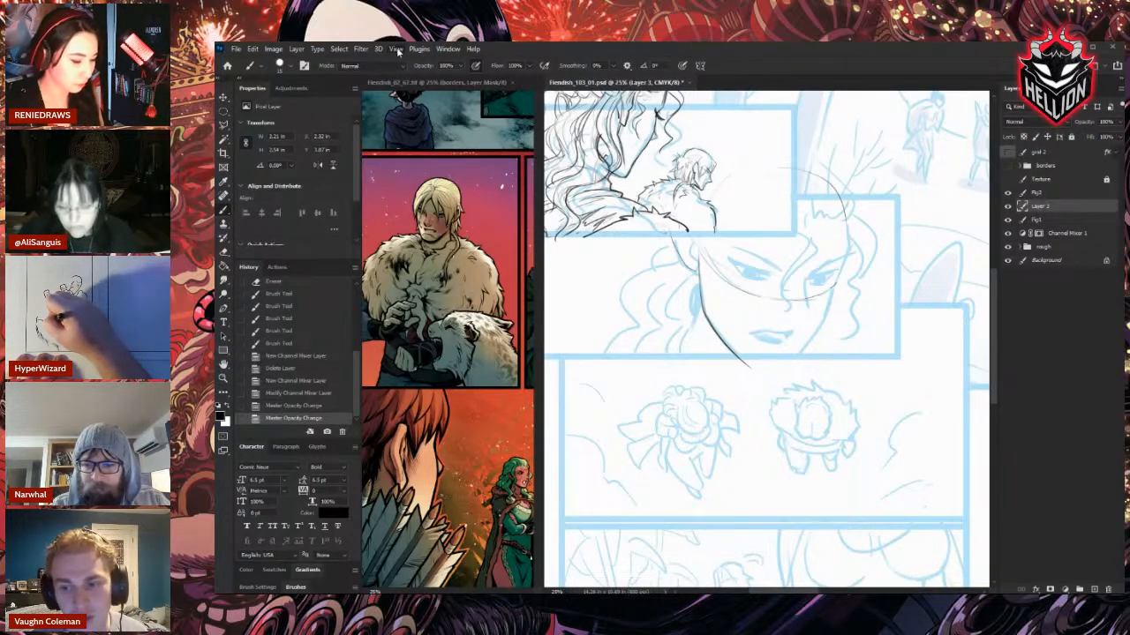
left_click(397, 52)
left_click(465, 226)
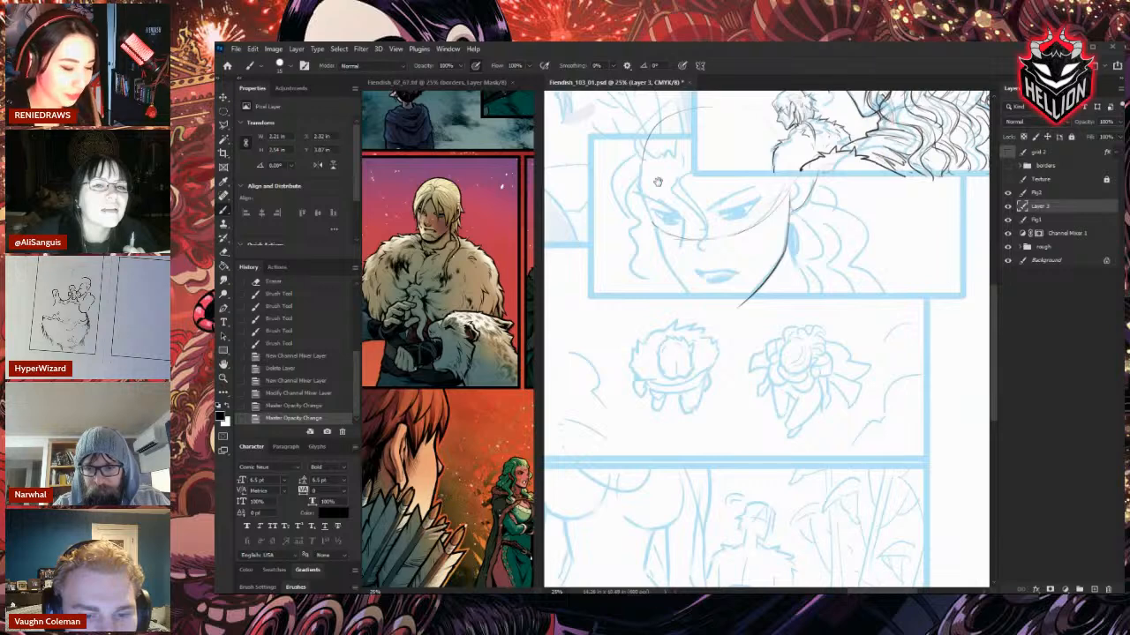
key("e")
mouse_move(645, 157)
left_mouse_down()
mouse_move(676, 114)
mouse_move(704, 107)
left_mouse_up()
mouse_move(642, 141)
left_mouse_down()
mouse_move(623, 169)
mouse_move(636, 159)
mouse_move(638, 181)
left_mouse_up()
key("b")
left_click_drag(636, 157, 638, 192)
Lower the rough group's opacity to 3%.
left_click(1045, 246)
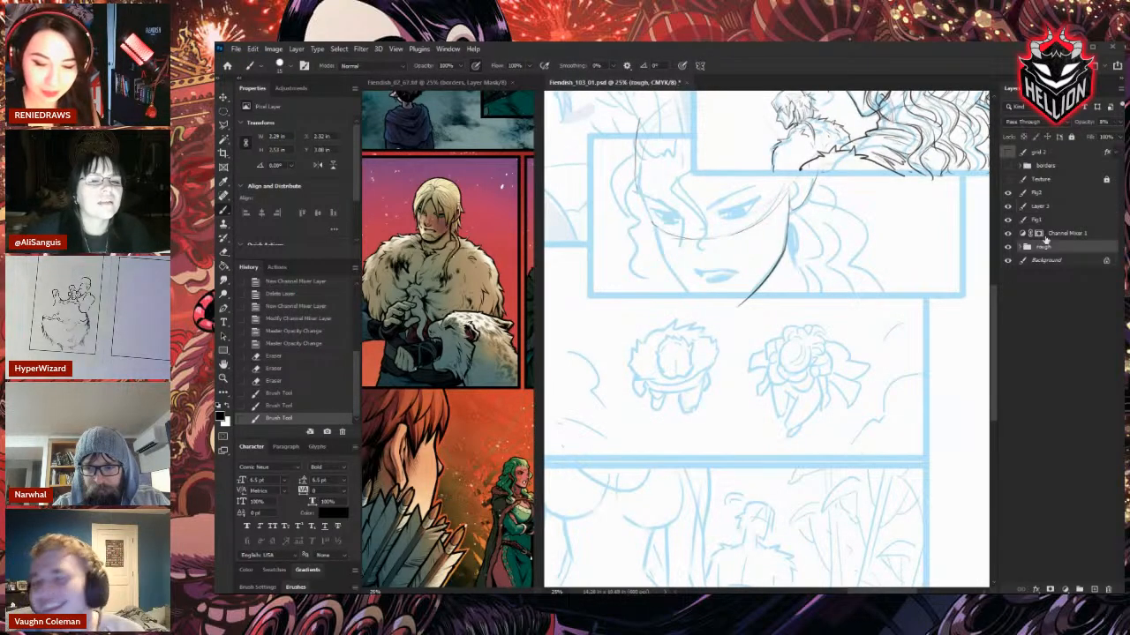
left_click(1119, 122)
left_click_drag(1076, 137, 1074, 138)
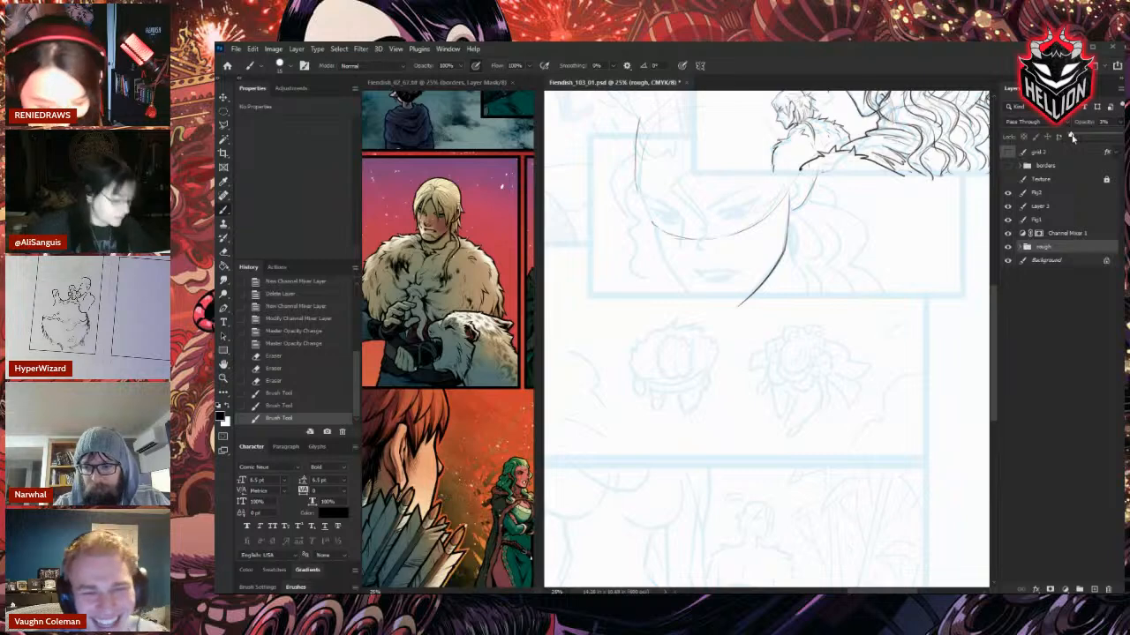
Erase the excess at the upper end of the close-up face's forehead line on Layer 3.
left_click(1041, 205)
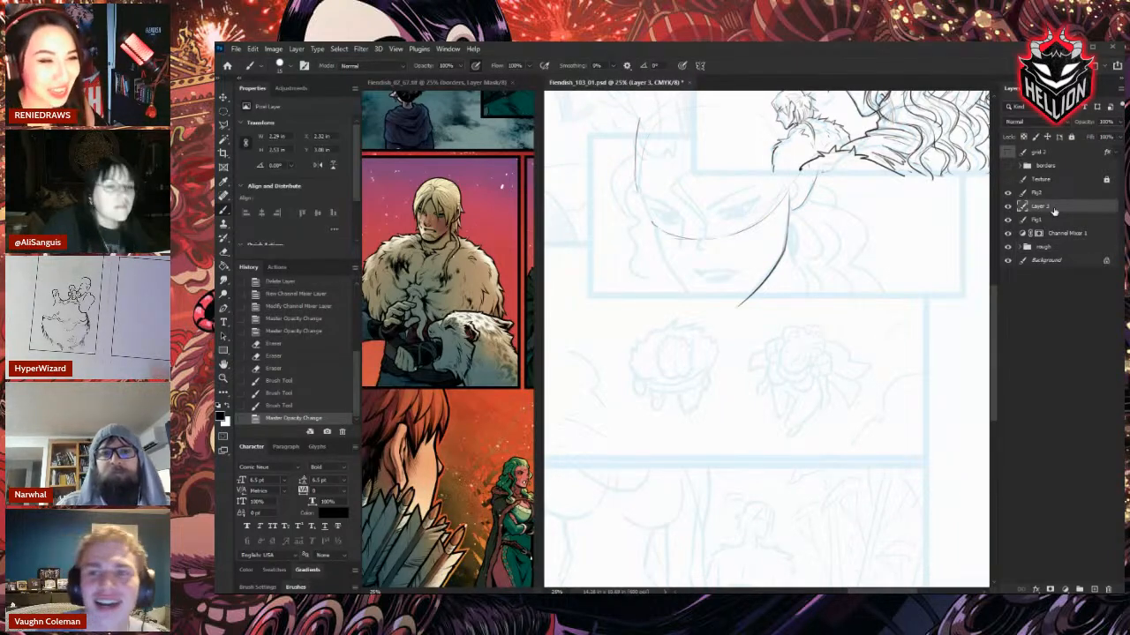
key("r")
mouse_move(821, 238)
left_mouse_down()
mouse_move(752, 223)
mouse_move(751, 252)
left_mouse_up()
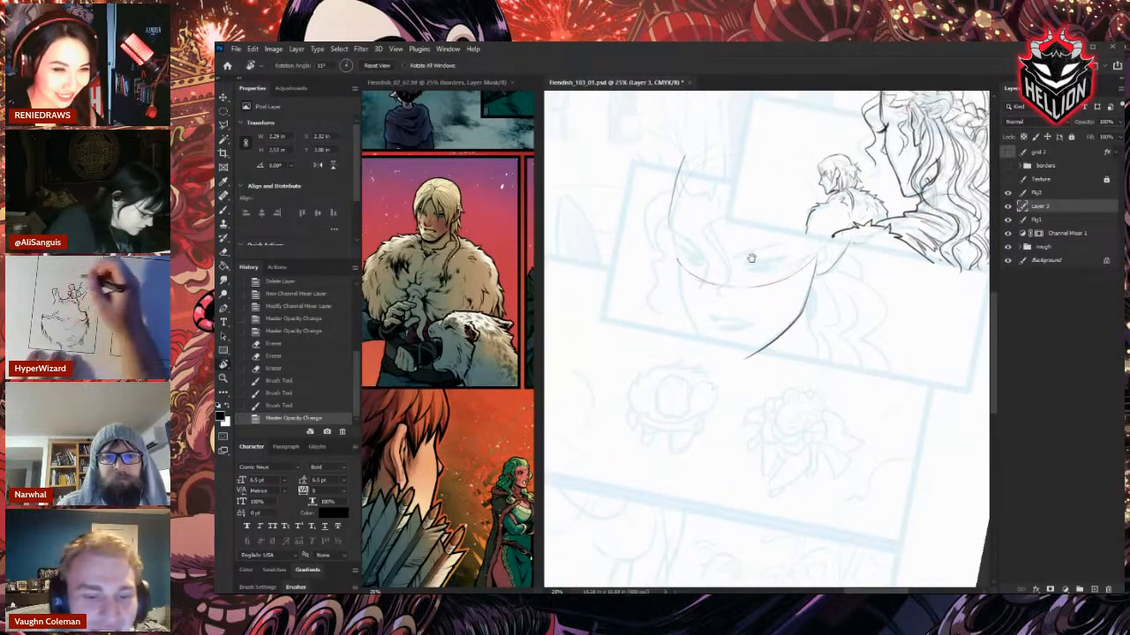
key("e")
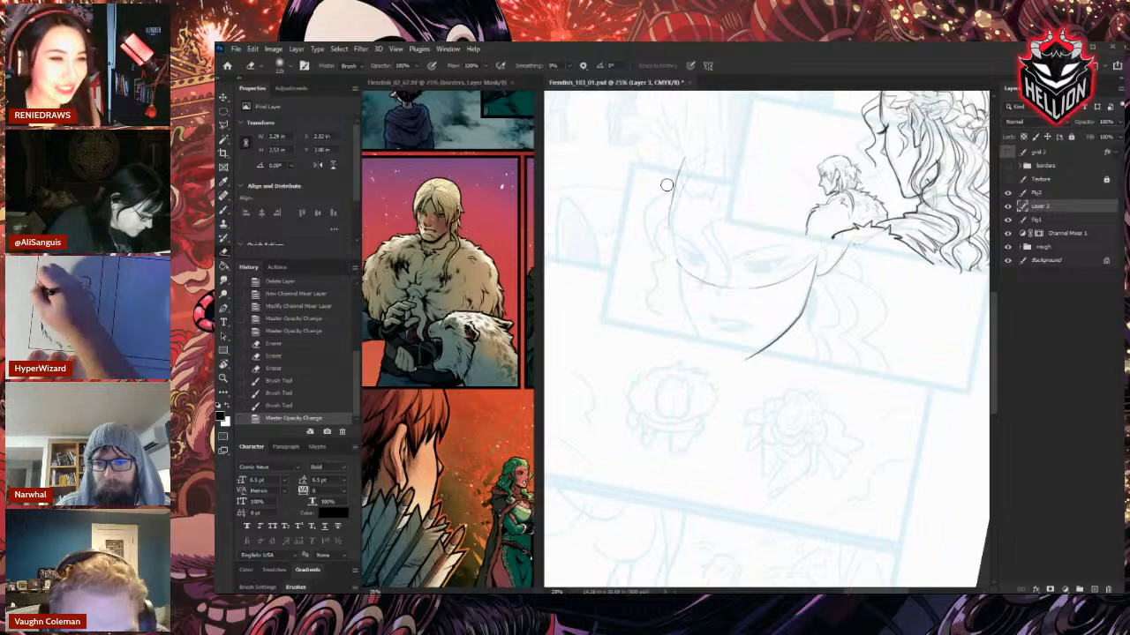
left_click_drag(668, 182, 684, 158)
left_click_drag(676, 178, 690, 152)
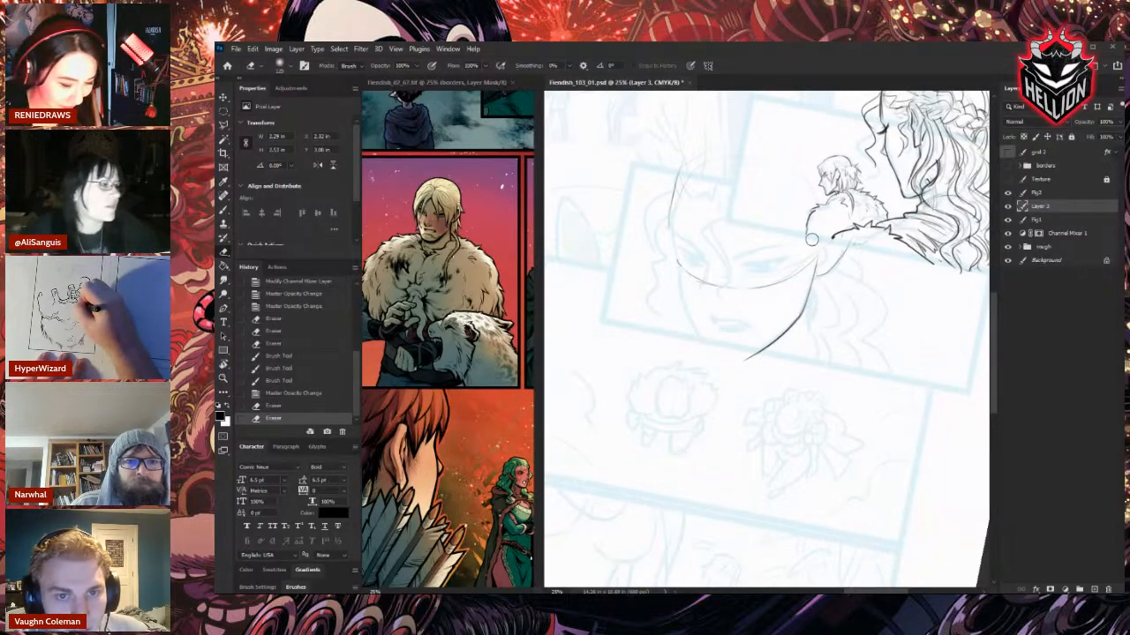
Redraw the close-up face's far contour from the forehead past the temple and cheek down towards the chin.
key("b")
mouse_move(681, 164)
left_mouse_down()
mouse_move(669, 208)
mouse_move(676, 261)
left_mouse_up()
mouse_move(670, 219)
left_mouse_down()
mouse_move(679, 269)
mouse_move(673, 256)
left_mouse_up()
key("e")
left_click_drag(669, 220, 674, 262)
key("b")
left_click_drag(672, 198, 676, 258)
left_click_drag(670, 222, 683, 292)
left_click_drag(678, 273, 688, 317)
left_click_drag(679, 300, 718, 355)
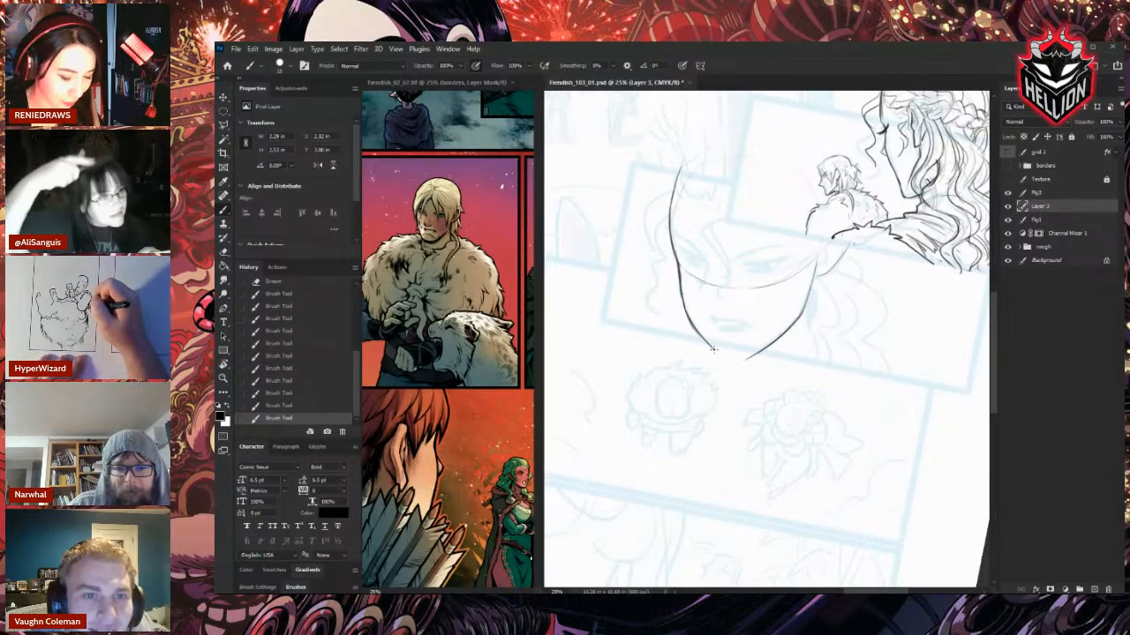
Clean up the far jawline and draw the chin curve joining both sides of the close-up face.
key("e")
mouse_move(691, 311)
left_mouse_down()
mouse_move(720, 358)
mouse_move(862, 359)
mouse_move(689, 495)
left_mouse_up()
key("b")
key("r")
key("b")
mouse_move(752, 295)
left_mouse_down()
mouse_move(760, 347)
mouse_move(781, 378)
left_mouse_up()
key("e")
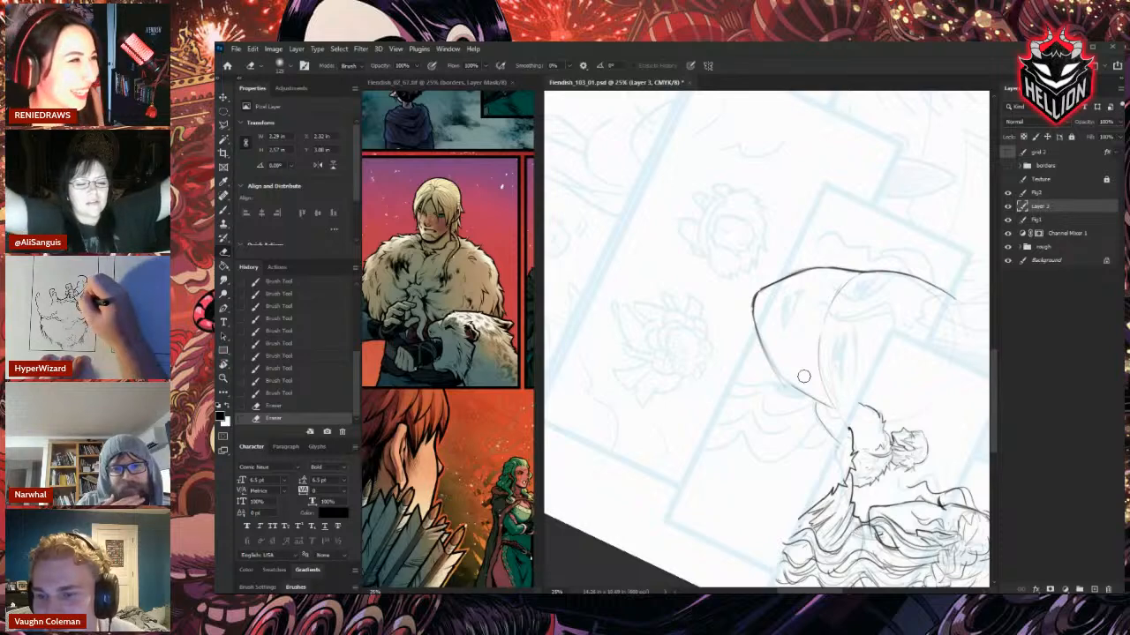
Sketch the near jaw's corner below the ear and erase its excess.
key("r")
mouse_move(830, 330)
left_mouse_down()
mouse_move(786, 265)
mouse_move(798, 234)
mouse_move(810, 287)
left_mouse_up()
key("b")
left_click_drag(812, 278, 806, 300)
left_click_drag(808, 291, 799, 307)
key("e")
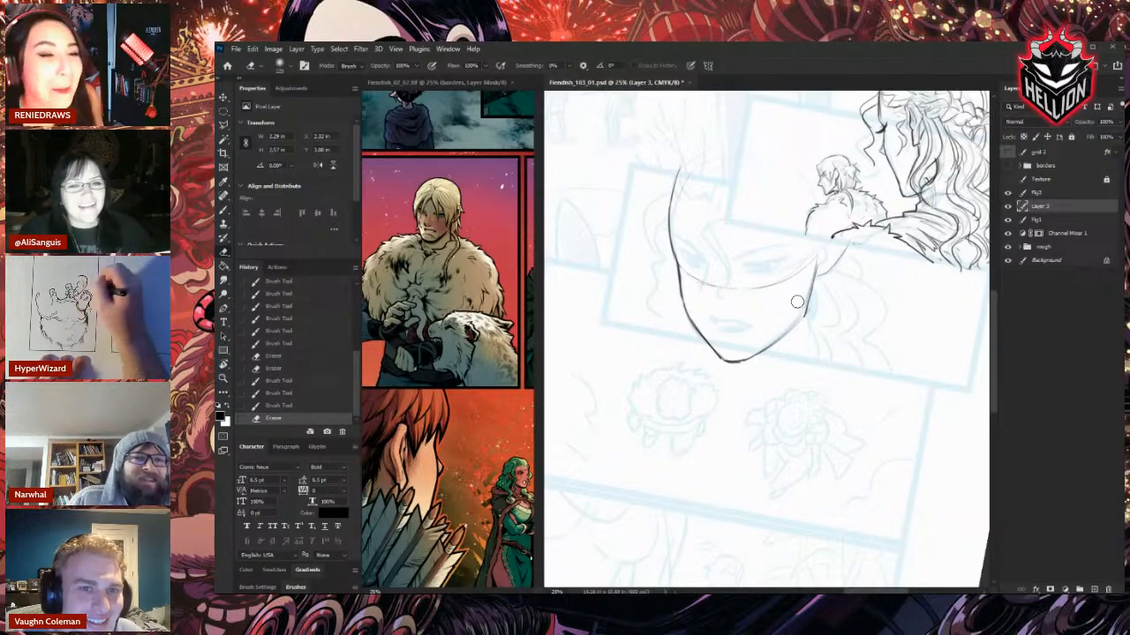
Sketch the far eye's upper lid and the start of its iris over the rough.
key("r")
key("b")
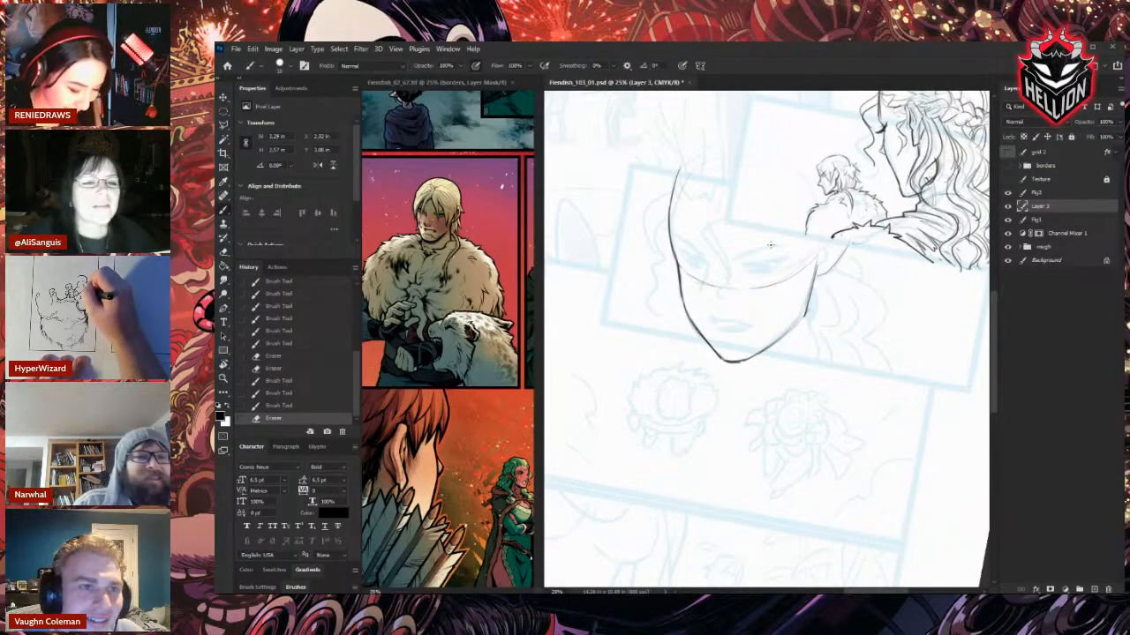
left_click_drag(676, 246, 689, 256)
left_click_drag(689, 253, 698, 257)
left_click_drag(687, 255, 689, 260)
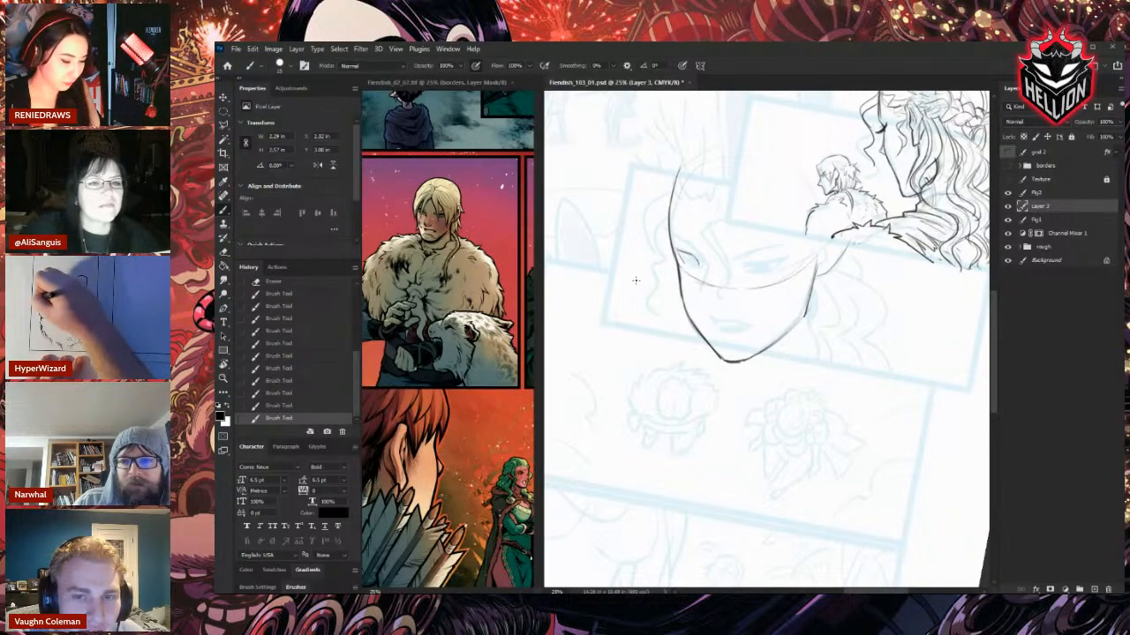
Examine the green-haired woman's portrait in the reference Fiendish_02_67.tif and return to the Fiendish_103_01.psd sketch.
left_click(523, 221)
left_click_drag(528, 211, 431, 219)
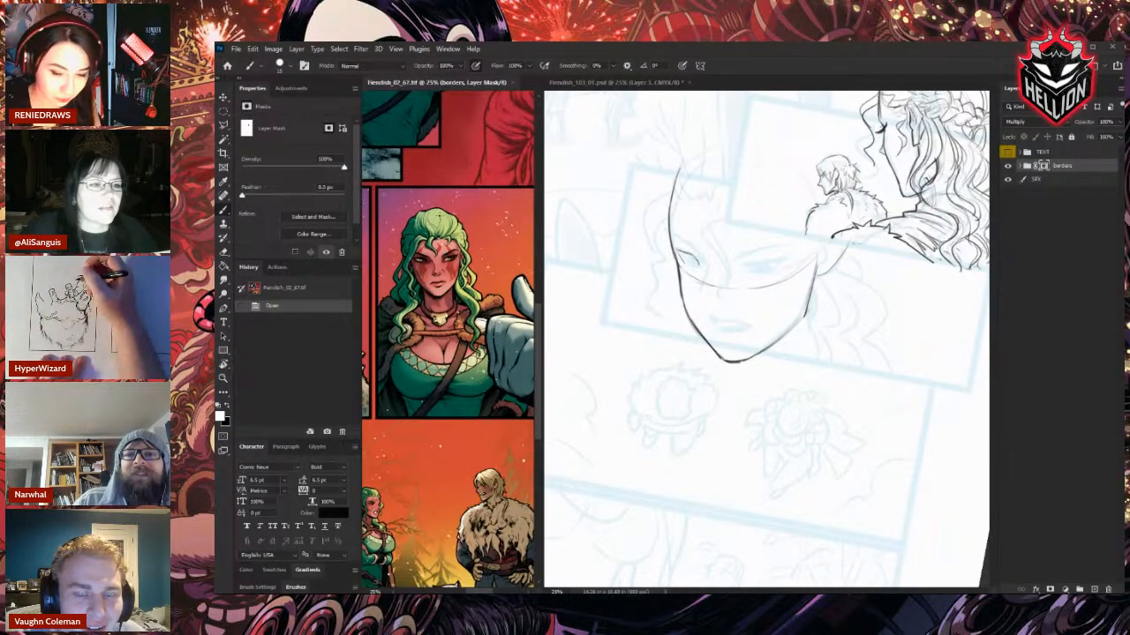
left_click(1064, 169)
left_click(911, 292)
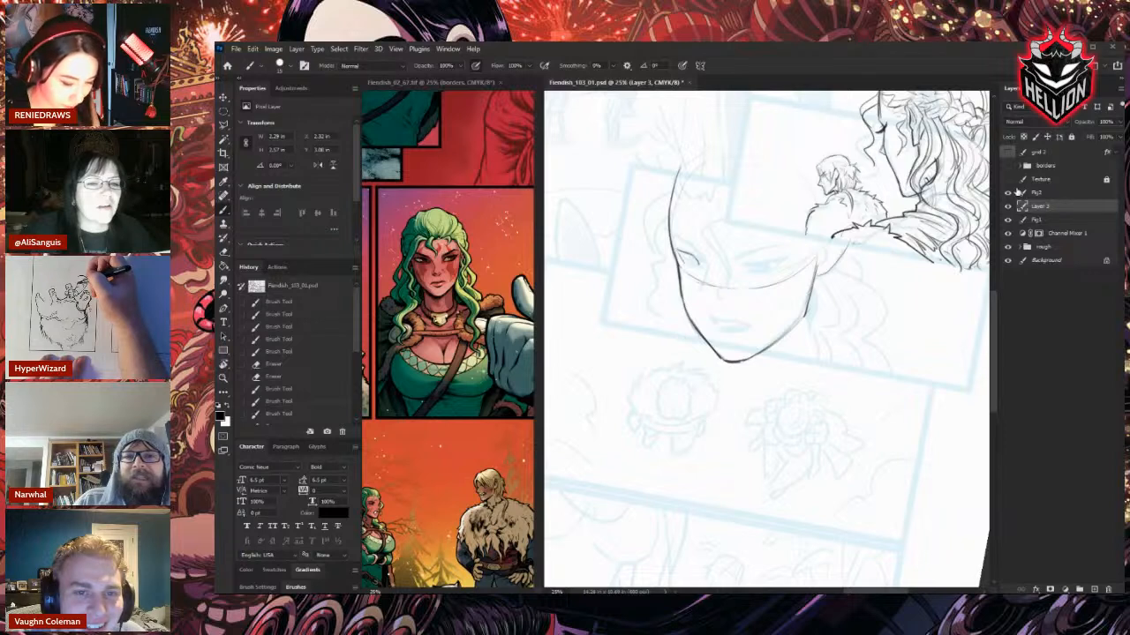
Darken the far eye's upper lid and trim its upper edge with a smaller eraser.
left_click_drag(678, 256, 688, 264)
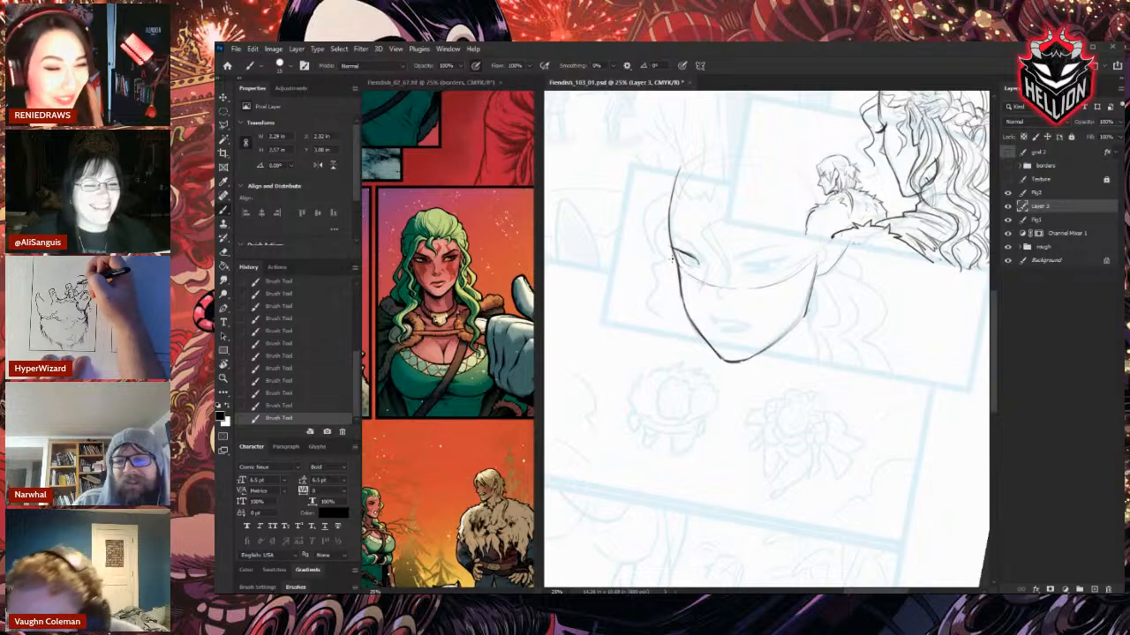
left_click_drag(677, 250, 697, 261)
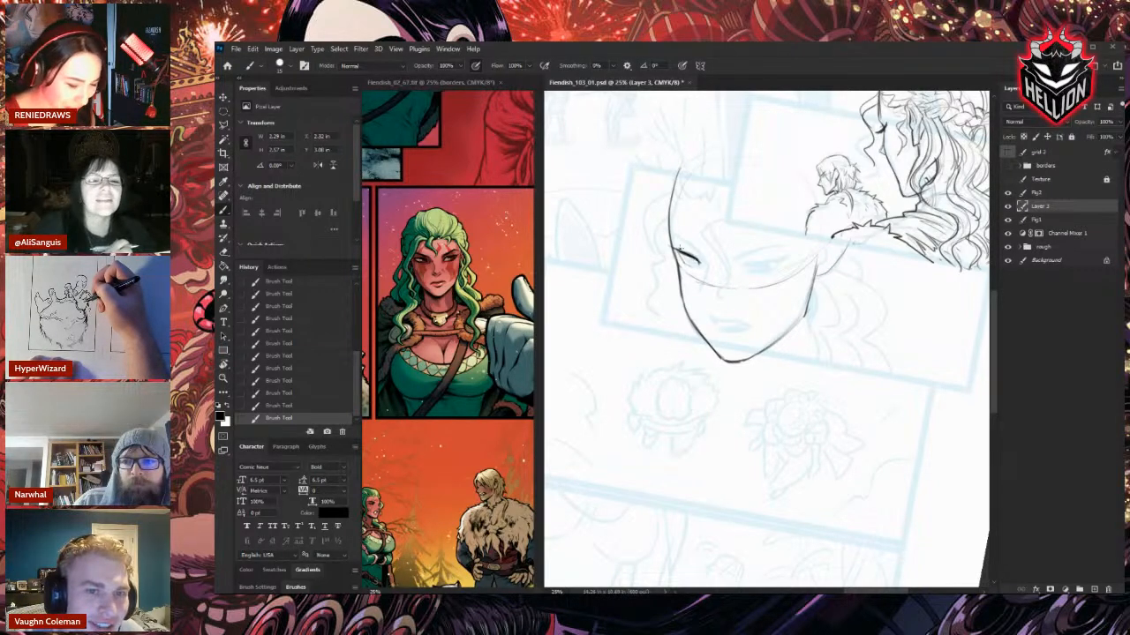
key("e")
left_click(680, 247)
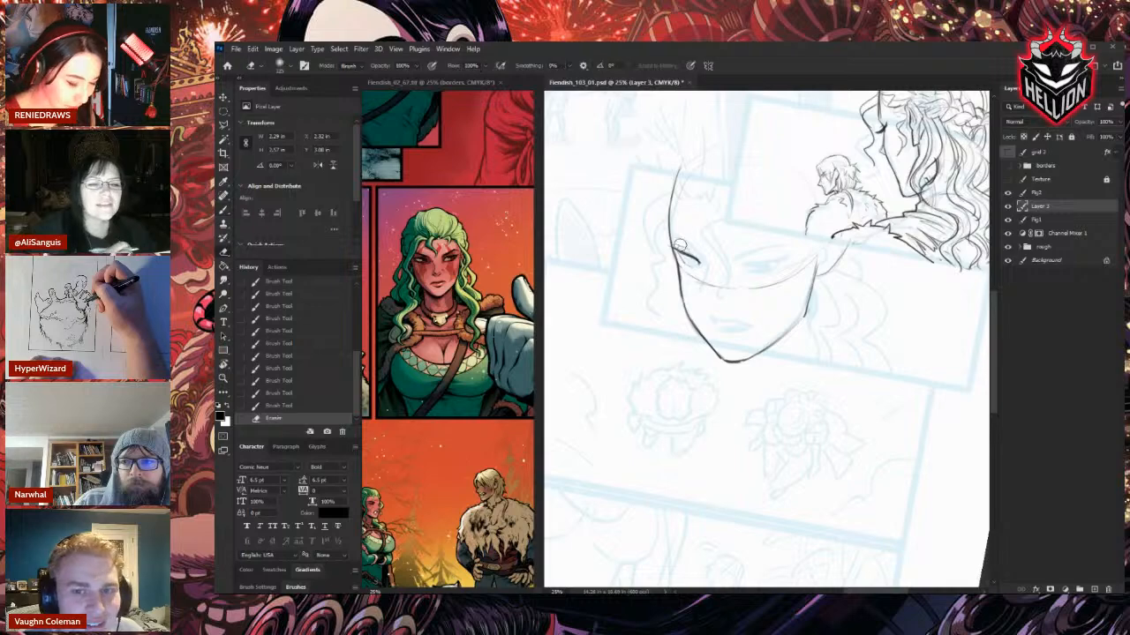
right_click(681, 246)
left_click_drag(782, 245, 761, 245)
left_click(749, 201)
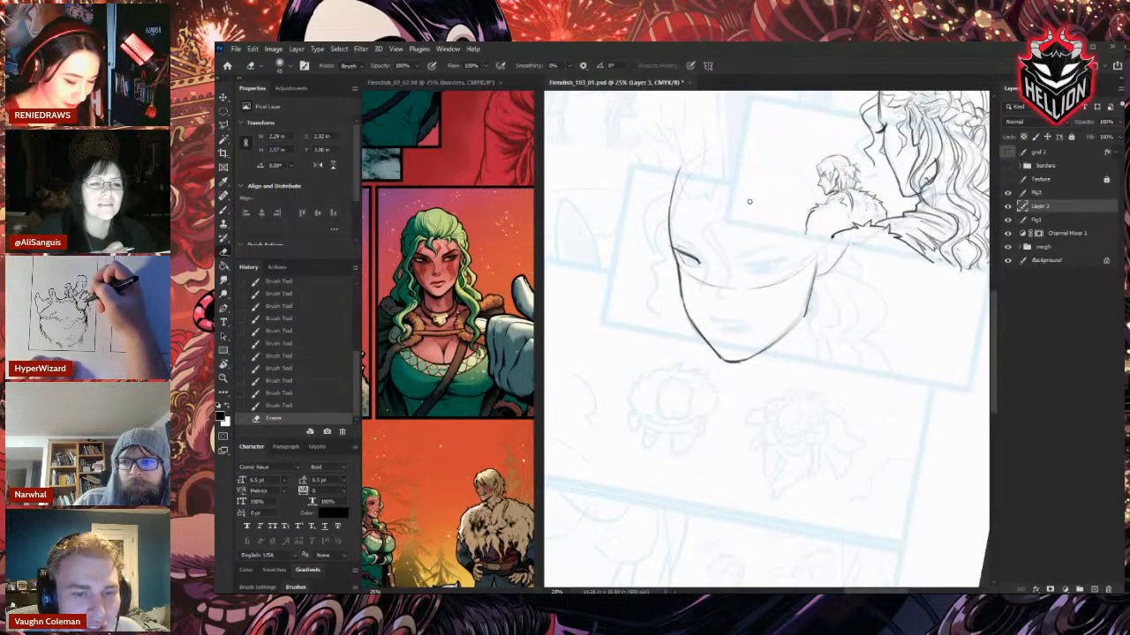
left_click(685, 250)
Redraw the far eye with a heavier upper lid and a defined iris.
key("b")
left_click_drag(678, 249, 699, 264)
mouse_move(684, 254)
left_mouse_down()
mouse_move(700, 264)
mouse_move(687, 255)
left_mouse_up()
left_click_drag(671, 249, 702, 267)
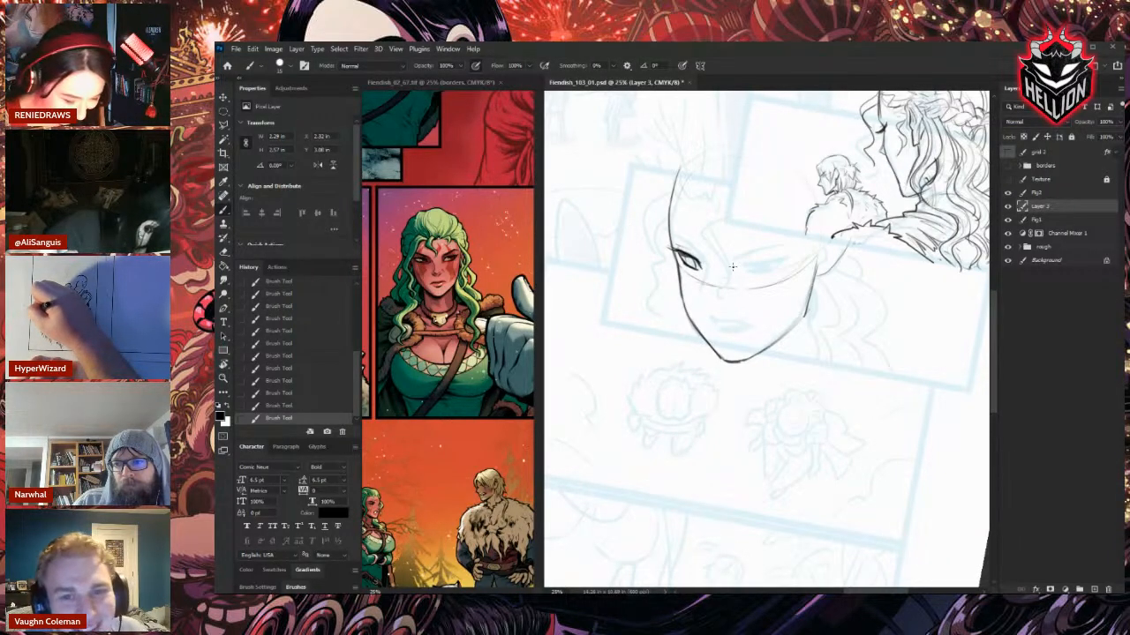
Sketch the near eye's inner corner and lid line, erasing and redrawing the corner.
mouse_move(747, 265)
left_mouse_down()
mouse_move(782, 260)
mouse_move(746, 270)
left_mouse_up()
key("e")
mouse_move(749, 269)
left_mouse_down()
mouse_move(758, 264)
mouse_move(746, 273)
left_mouse_up()
key("b")
left_click_drag(746, 273, 757, 275)
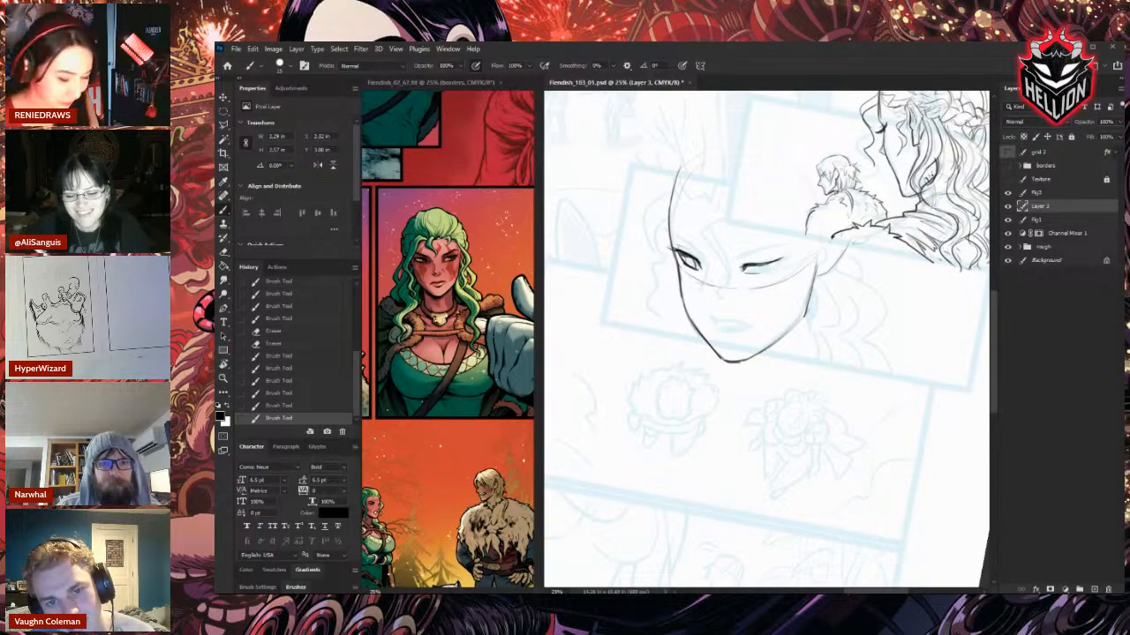
Darken the near eye's upper lid with repeated strokes and trim its outer end with the eraser.
key("e")
key("b")
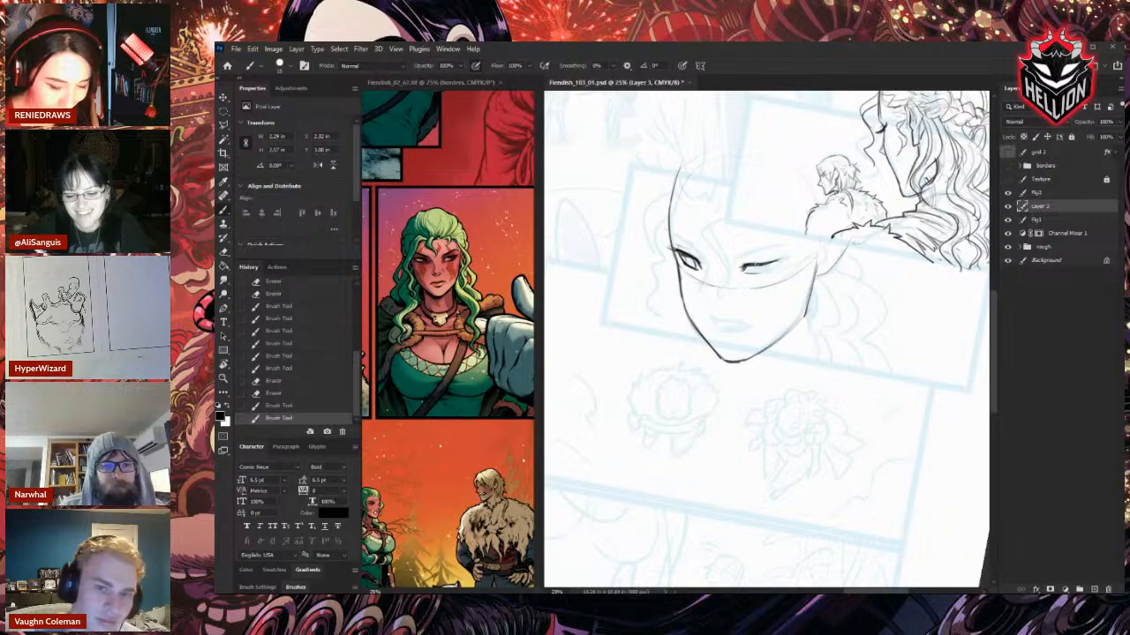
left_click_drag(758, 264, 782, 261)
left_click_drag(767, 264, 781, 259)
left_click_drag(771, 263, 783, 261)
left_click_drag(773, 263, 785, 262)
key("e")
left_click_drag(773, 263, 788, 260)
left_click_drag(777, 262, 792, 261)
left_click_drag(778, 264, 791, 262)
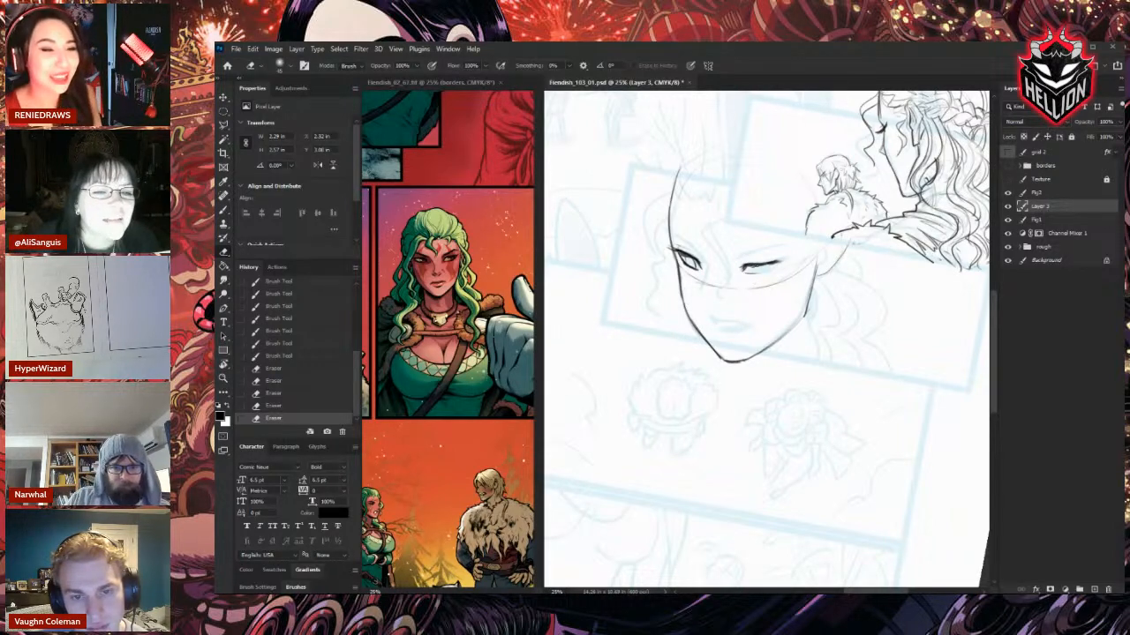
Redraw the near eye's lid line, clean up its lower edge, and define the iris and lower lid.
key("b")
left_click_drag(743, 264, 780, 260)
mouse_move(759, 261)
left_mouse_down()
mouse_move(789, 259)
mouse_move(750, 269)
left_mouse_up()
key("e")
mouse_move(742, 263)
left_mouse_down()
mouse_move(778, 259)
mouse_move(765, 273)
mouse_move(774, 268)
left_mouse_up()
key("b")
left_click_drag(759, 270, 775, 267)
left_click_drag(763, 269, 773, 265)
mouse_move(761, 265)
left_mouse_down()
mouse_move(776, 262)
mouse_move(770, 268)
left_mouse_up()
Sketch the near eyebrow as a slanting stroke and trim its outer end with the eraser.
mouse_move(750, 268)
left_mouse_down()
mouse_move(762, 270)
mouse_move(748, 273)
mouse_move(747, 254)
mouse_move(789, 248)
left_mouse_up()
key("e")
left_click_drag(789, 247, 776, 251)
left_click_drag(776, 251, 780, 253)
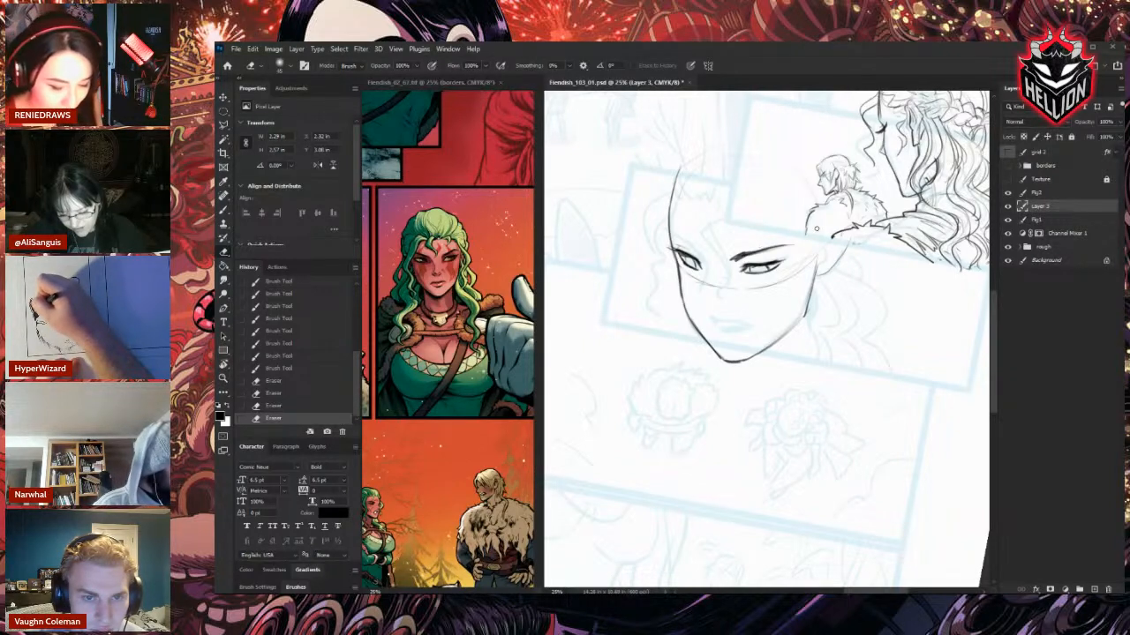
Sketch the far eyebrow, trimming and thickening it, and darken the far eye's upper lid beneath it.
key("b")
mouse_move(676, 231)
left_mouse_down()
mouse_move(703, 256)
mouse_move(692, 246)
left_mouse_up()
left_click_drag(676, 235, 697, 249)
key("e")
left_click_drag(693, 245, 683, 238)
key("b")
left_click_drag(679, 235, 690, 243)
left_click_drag(675, 231, 687, 241)
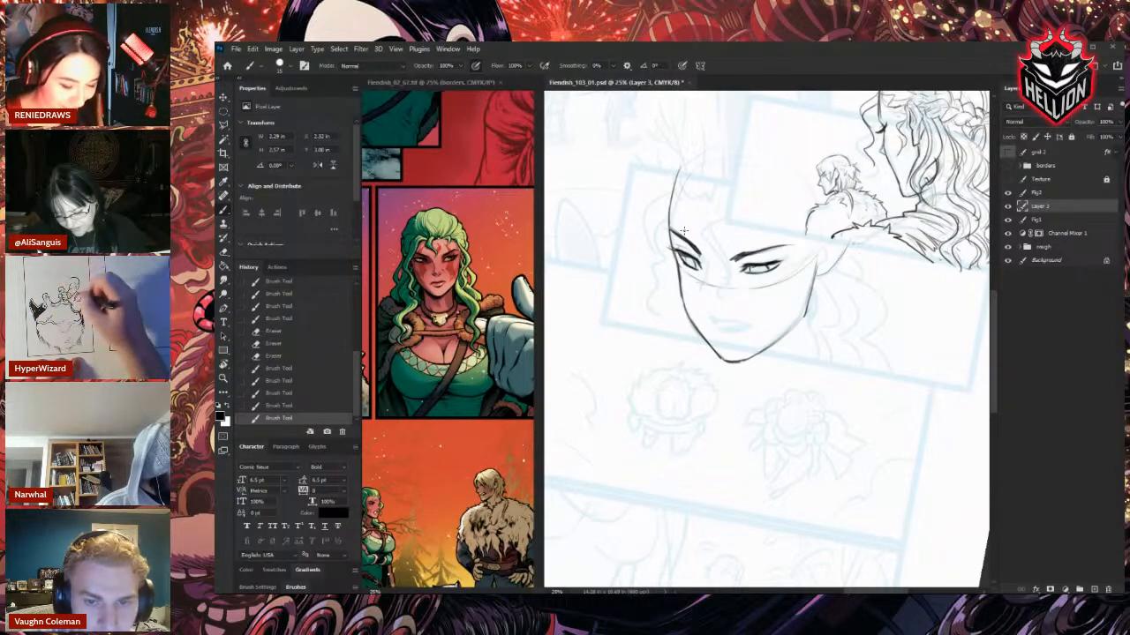
left_click_drag(675, 244, 685, 256)
left_click_drag(673, 246, 682, 258)
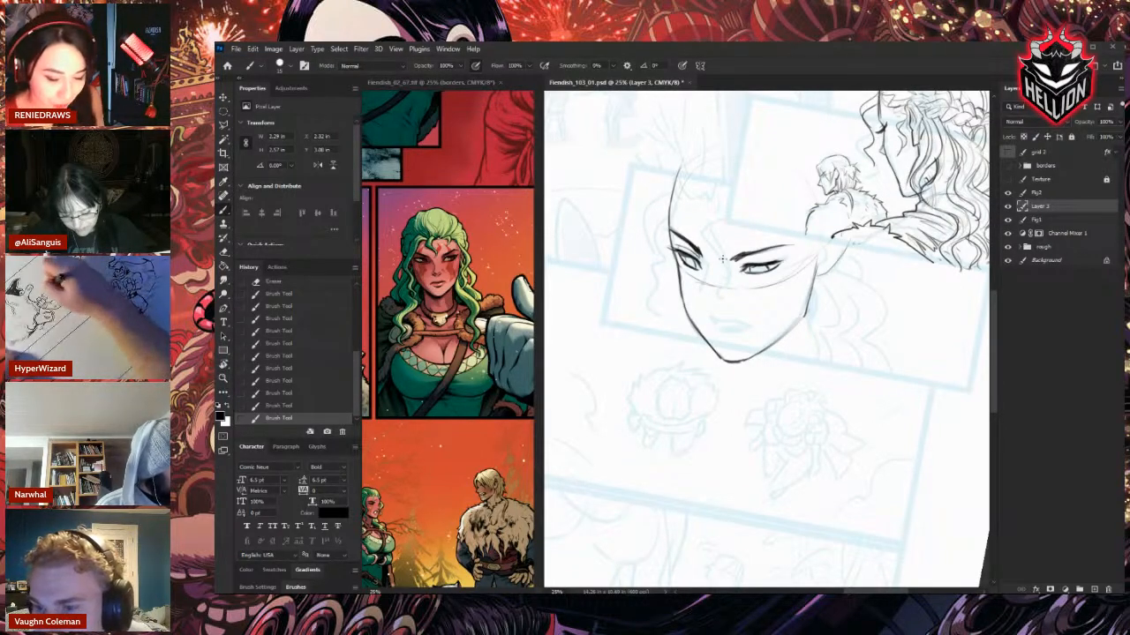
Reinforce the face outline along the near cheek, jaw, chin and far cheek, trimming the top of the near contour.
left_click_drag(817, 260, 808, 309)
key("e")
left_click_drag(818, 260, 819, 254)
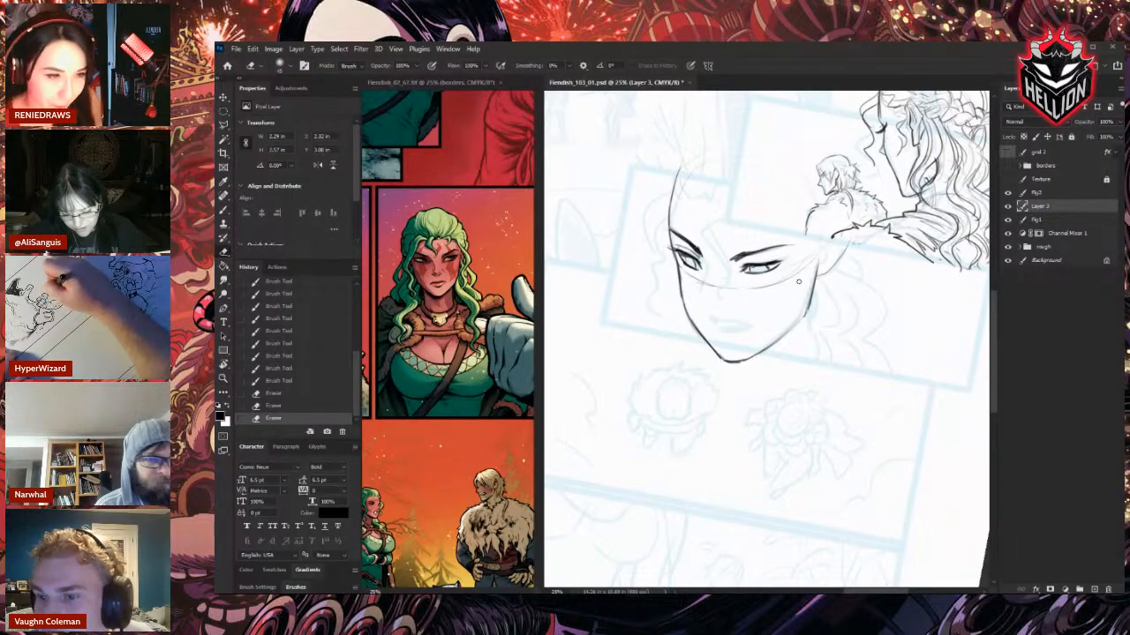
key("b")
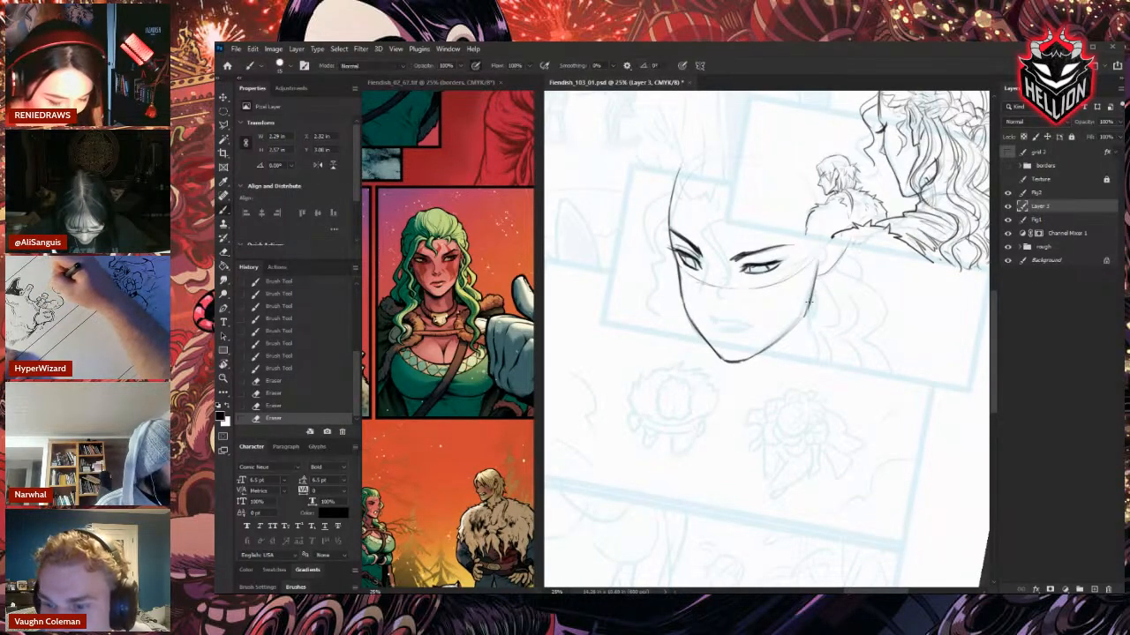
mouse_move(814, 266)
left_mouse_down()
mouse_move(805, 311)
mouse_move(761, 349)
left_mouse_up()
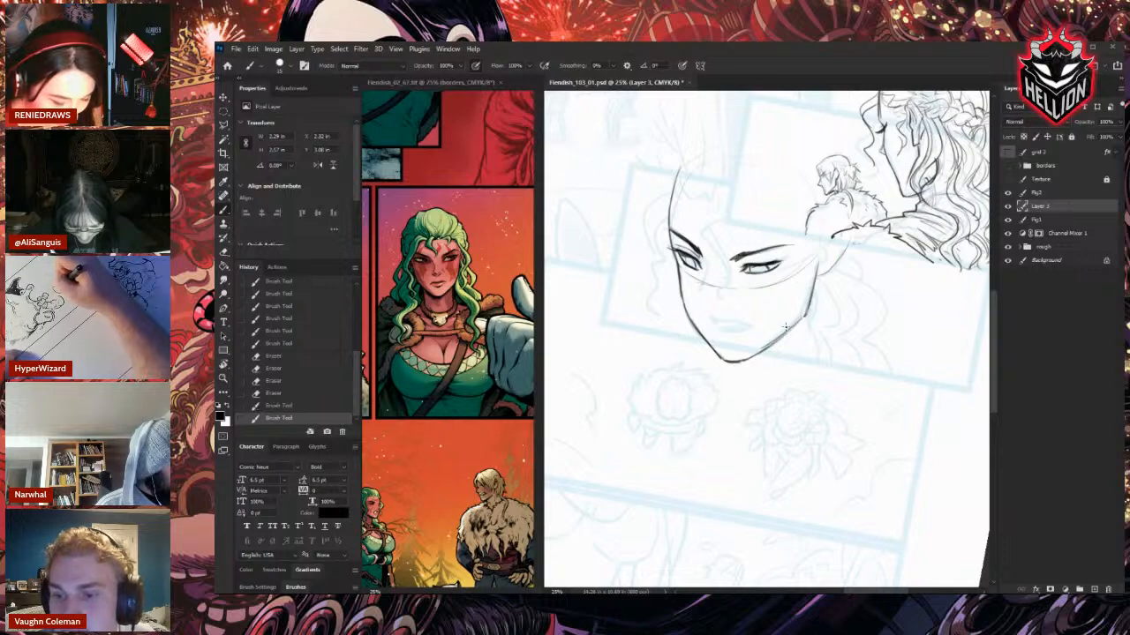
left_click_drag(803, 318, 734, 362)
left_click_drag(681, 287, 703, 342)
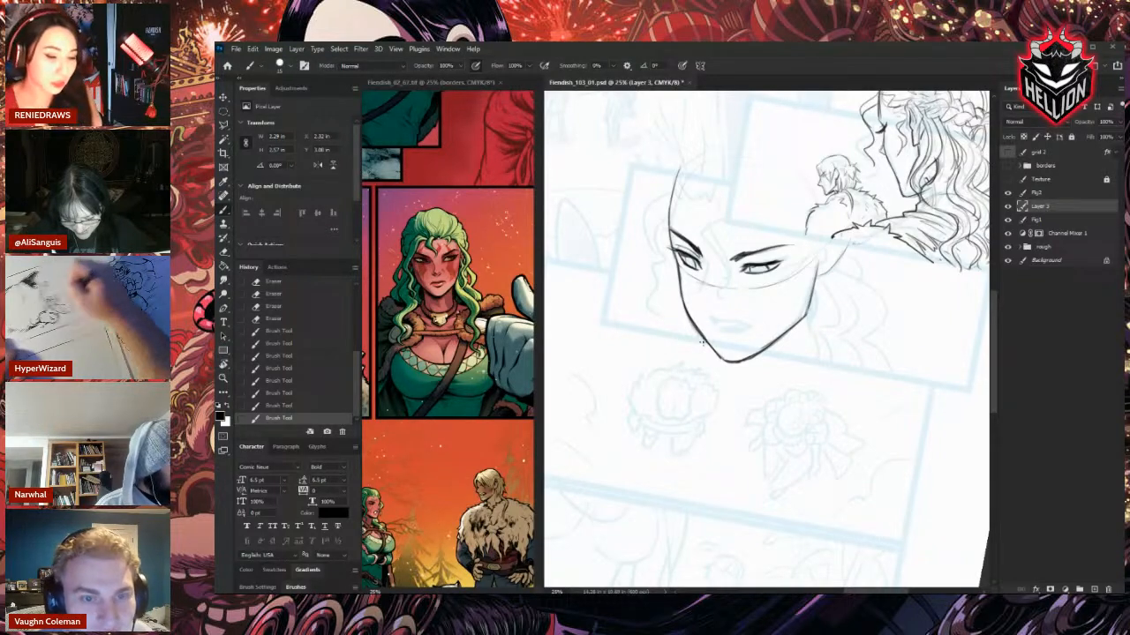
Trim the upper edge of the near eyebrow's inner end with the eraser.
key("e")
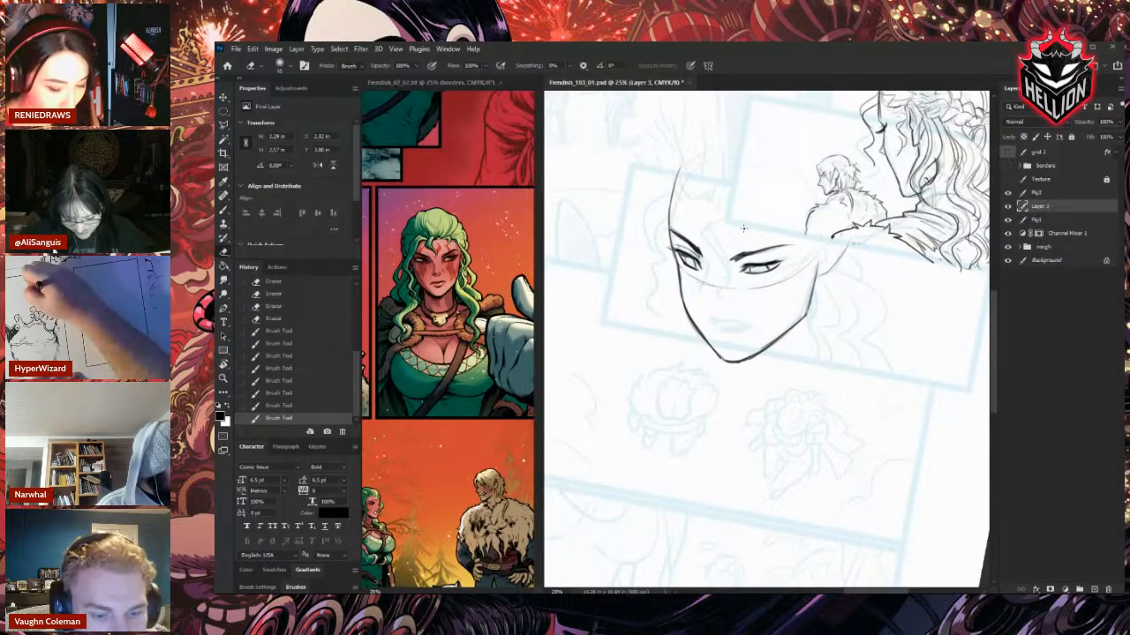
left_click_drag(743, 231, 740, 245)
left_click_drag(747, 240, 742, 249)
left_click_drag(755, 242, 740, 252)
Rotate the canvas and add small detail strokes to both eyes' lids and irises.
key("r")
key("b")
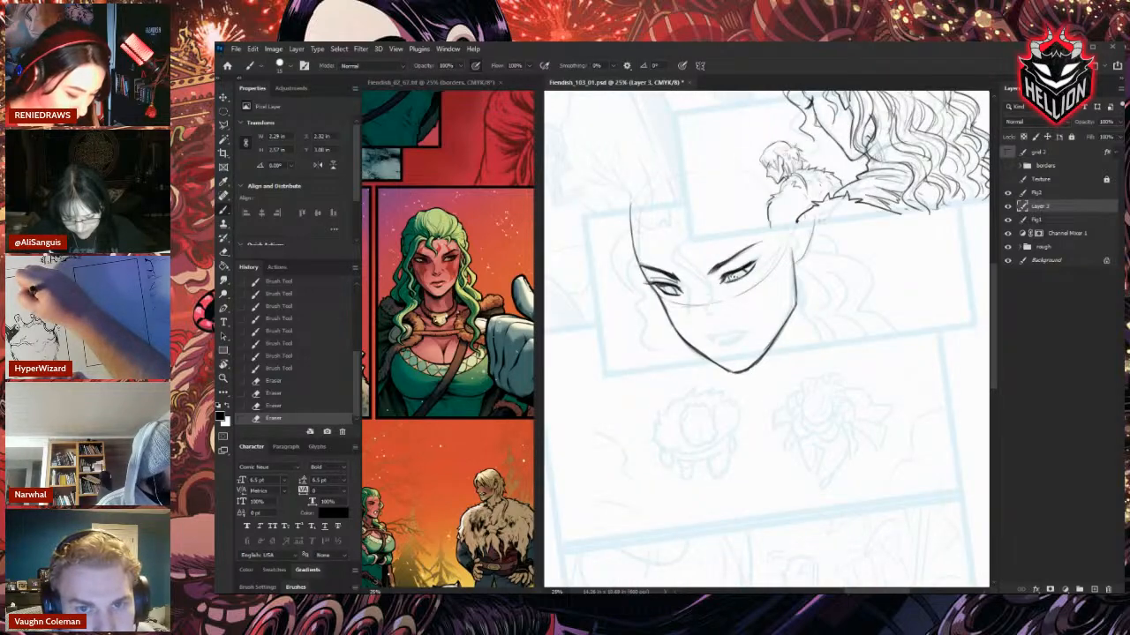
left_click_drag(665, 286, 670, 292)
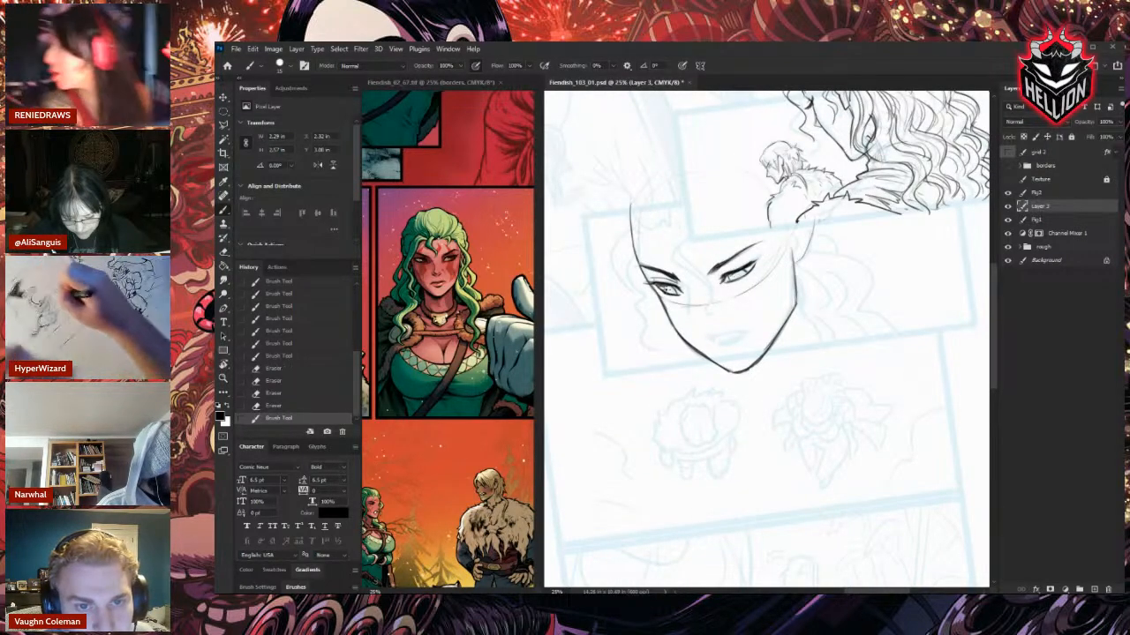
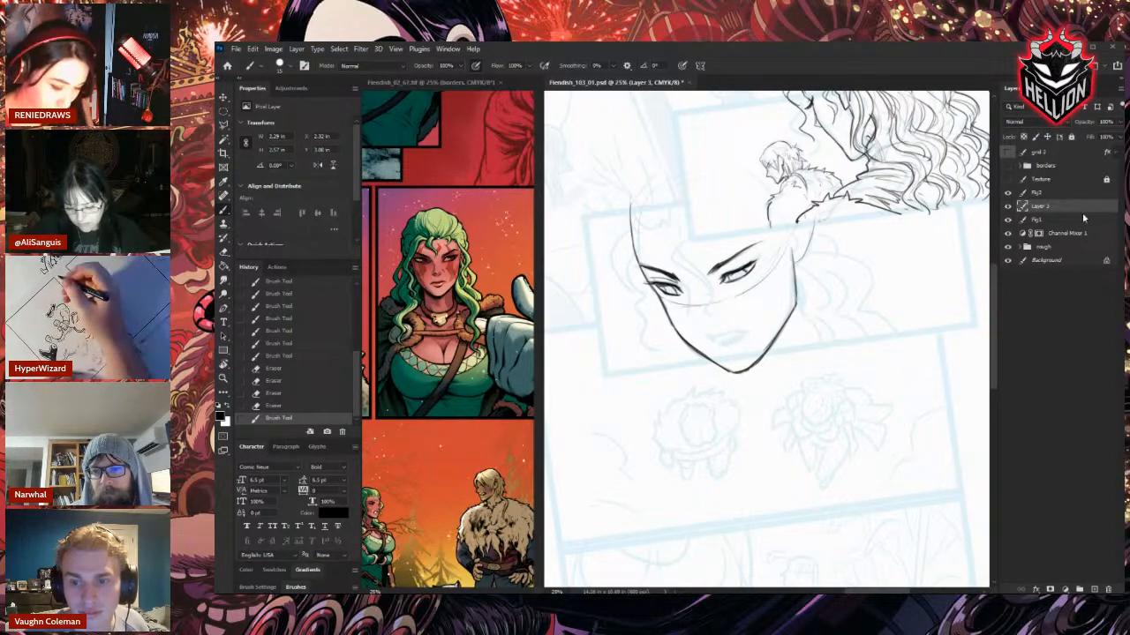
left_click_drag(682, 278, 705, 313)
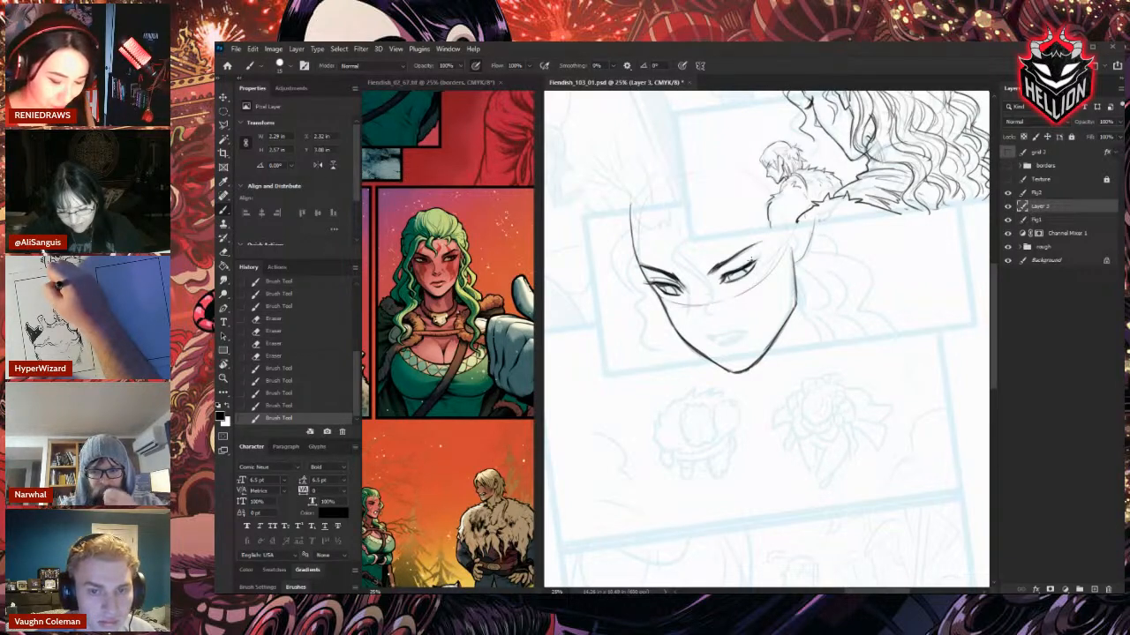
left_click_drag(752, 260, 748, 276)
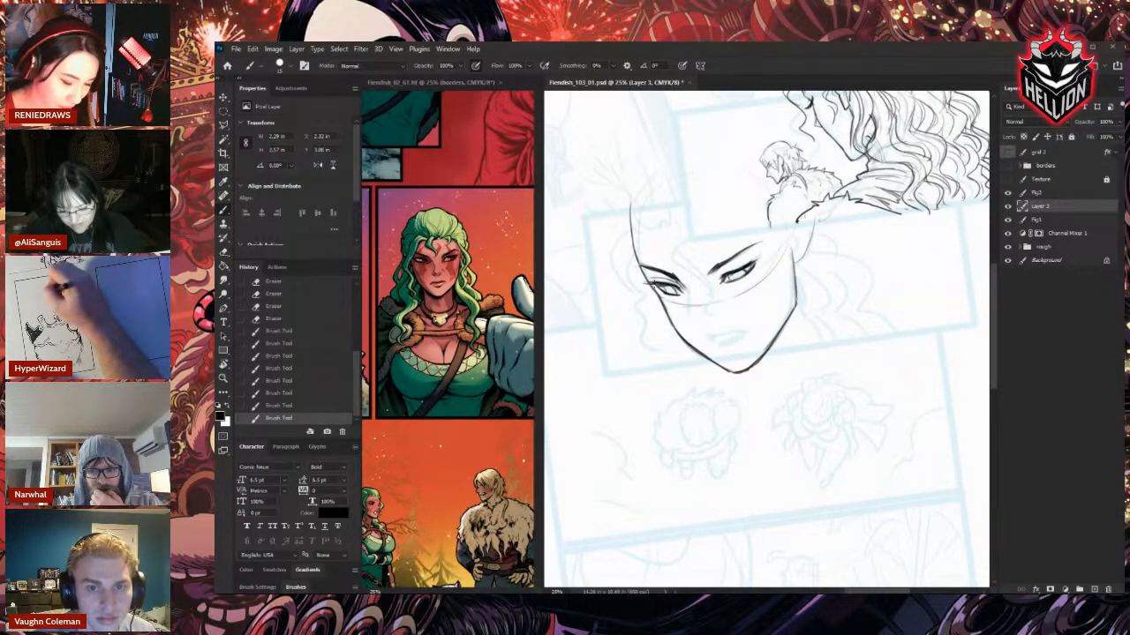
left_click_drag(661, 293, 667, 297)
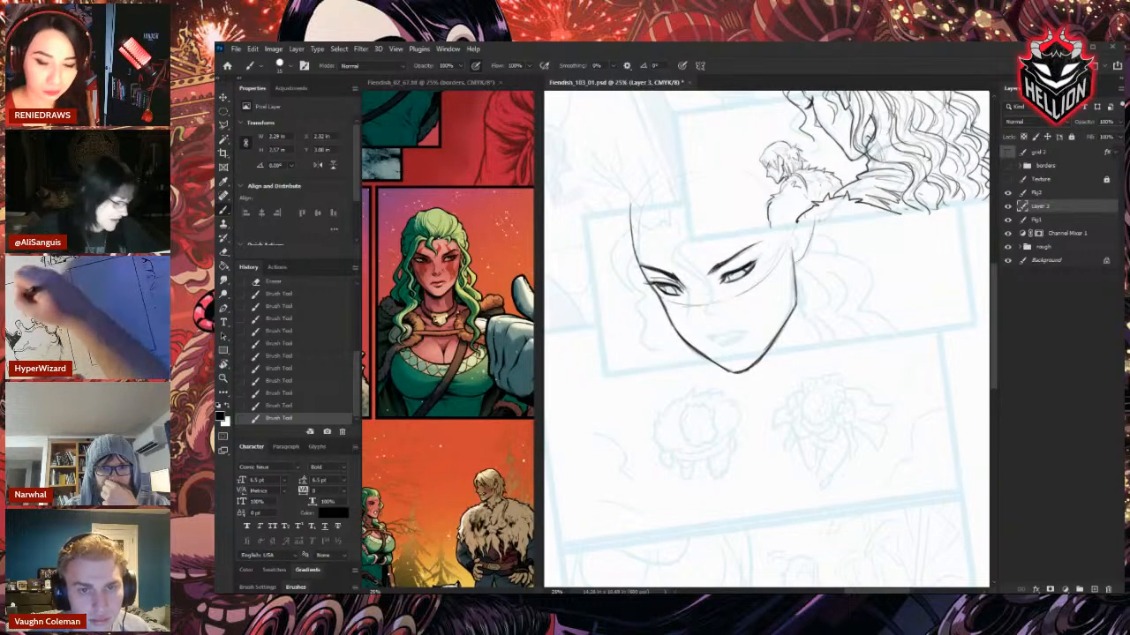
Rotate the canvas back and sketch the nose tip, nostril and underside over the rough.
key("r")
left_click_drag(827, 206, 877, 239)
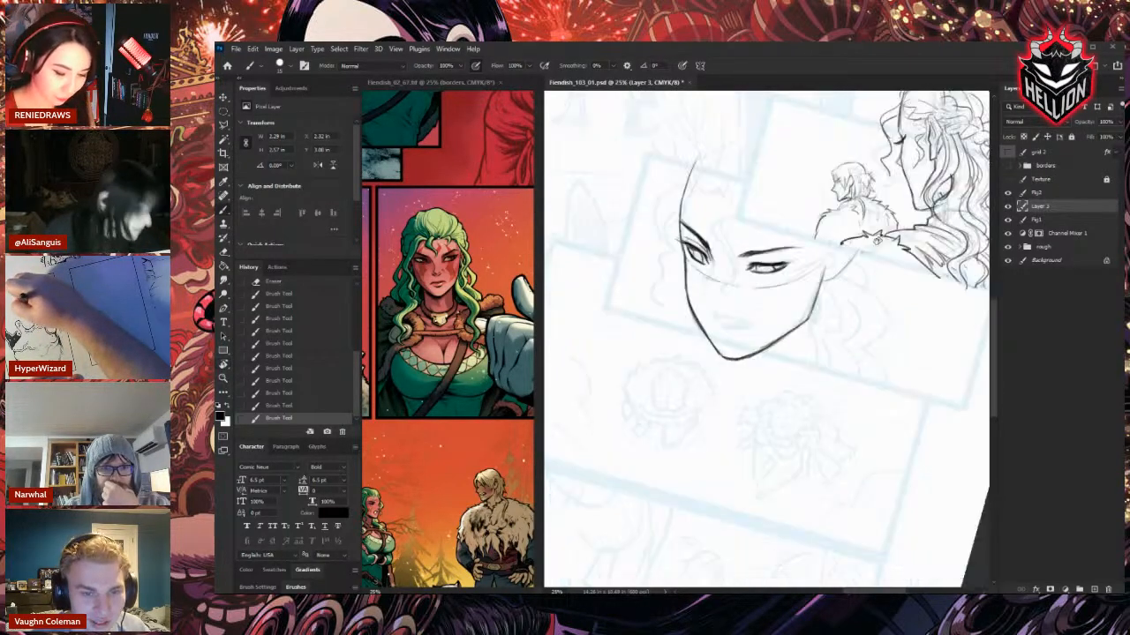
key("e")
mouse_move(711, 266)
left_mouse_down()
mouse_move(712, 254)
mouse_move(711, 268)
left_mouse_up()
left_click_drag(713, 258, 709, 278)
key("b")
left_click_drag(709, 276, 706, 284)
left_click_drag(707, 282, 699, 299)
left_click_drag(700, 295, 702, 302)
left_click_drag(700, 300, 711, 306)
left_click_drag(708, 303, 719, 300)
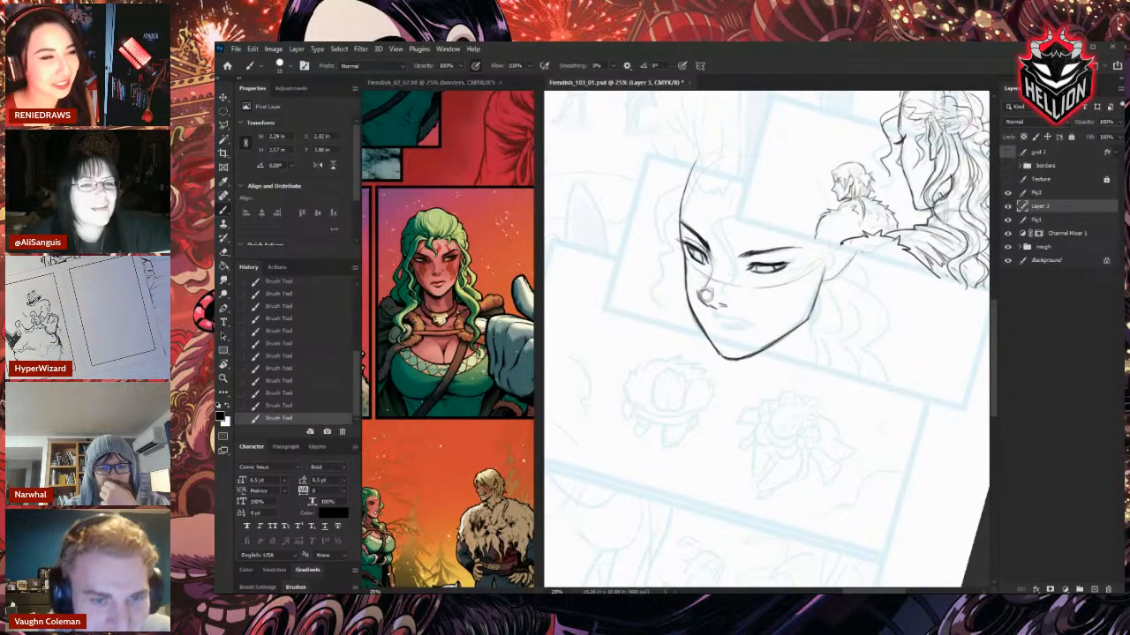
Refine the nose with extra nostril and bridge strokes and erase stray marks down to the mouth.
key("e")
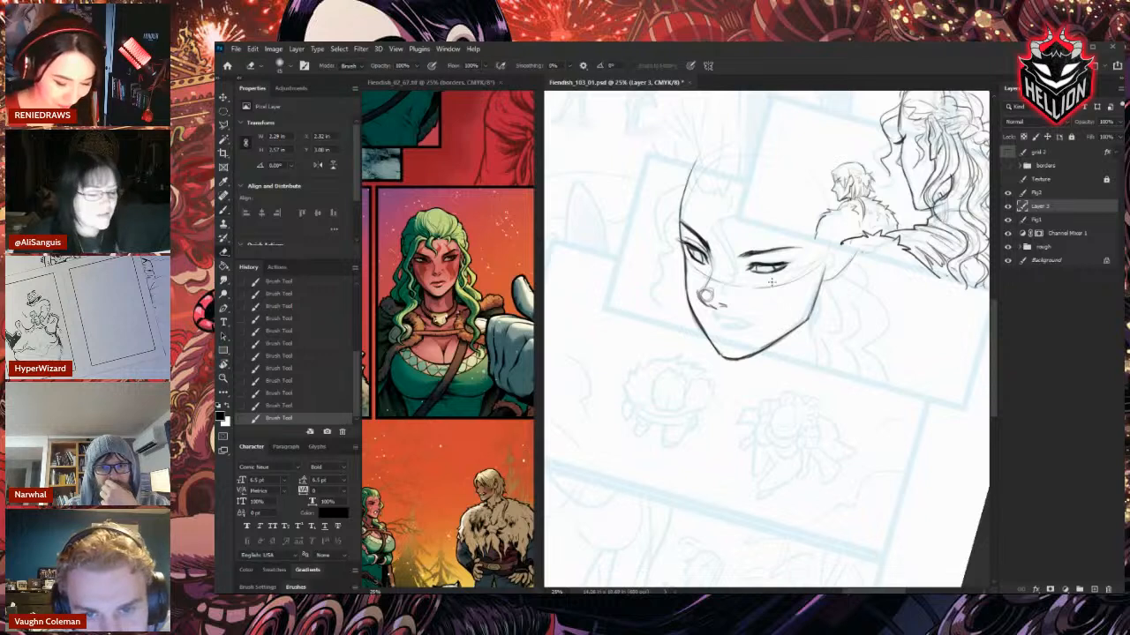
key("b")
mouse_move(725, 304)
left_mouse_down()
mouse_move(705, 302)
mouse_move(710, 290)
mouse_move(716, 307)
left_mouse_up()
mouse_move(706, 284)
left_mouse_down()
mouse_move(700, 292)
mouse_move(697, 281)
left_mouse_up()
left_click_drag(677, 239, 712, 284)
key("e")
left_click_drag(706, 284, 724, 320)
Sketch the line of the mouth below the nose, ending in a slight downturn at its near corner.
key("b")
left_click_drag(717, 317, 748, 322)
mouse_move(738, 321)
left_mouse_down()
mouse_move(752, 324)
mouse_move(718, 319)
mouse_move(715, 258)
mouse_move(716, 270)
left_mouse_up()
key("e")
key("b")
key("e")
key("b")
left_click_drag(706, 267, 748, 275)
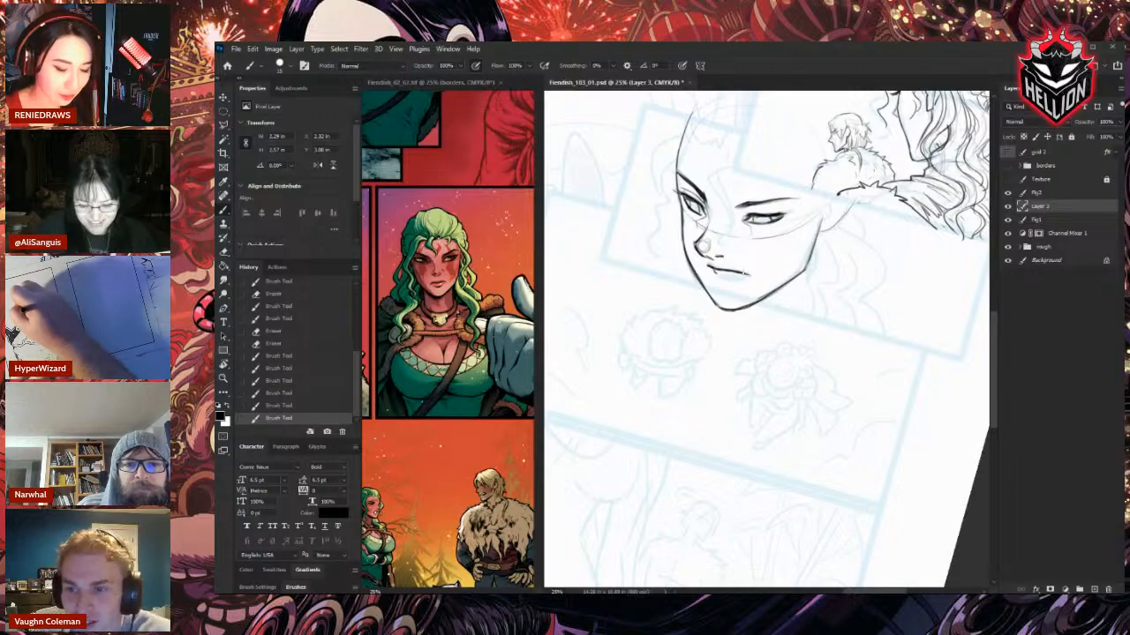
Rotate the canvas and shape the slightly open mouth with brush strokes, trimming with the eraser.
key("r")
mouse_move(733, 148)
left_mouse_down()
mouse_move(719, 155)
mouse_move(721, 260)
left_mouse_up()
left_click_drag(702, 296, 714, 305)
key("e")
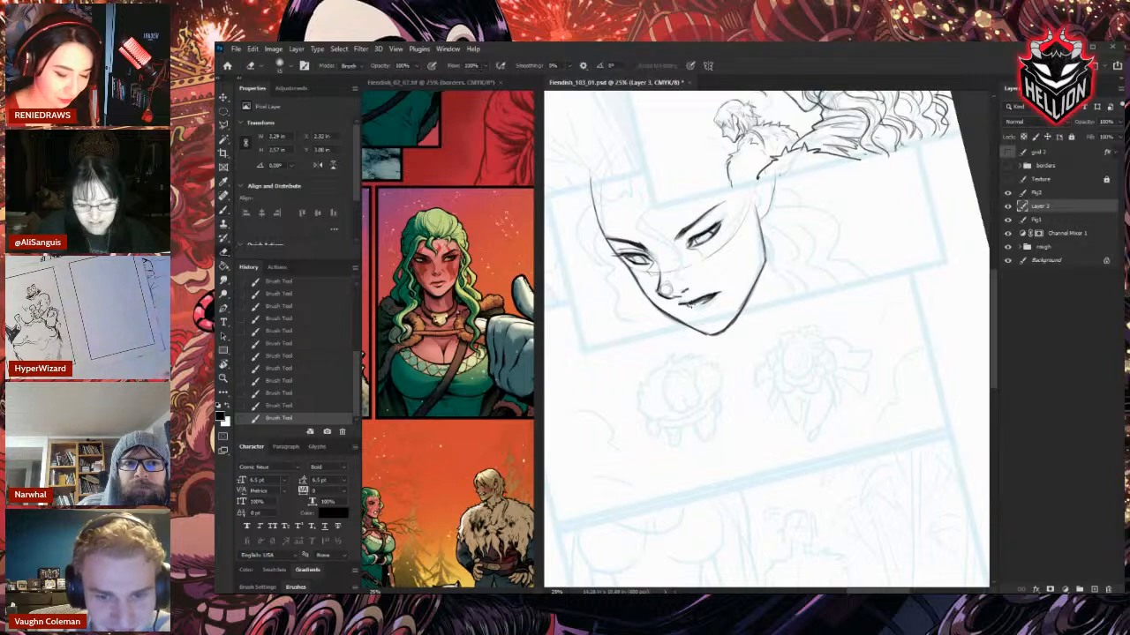
key("b")
left_click_drag(692, 298, 706, 301)
left_click_drag(696, 305, 708, 298)
key("e")
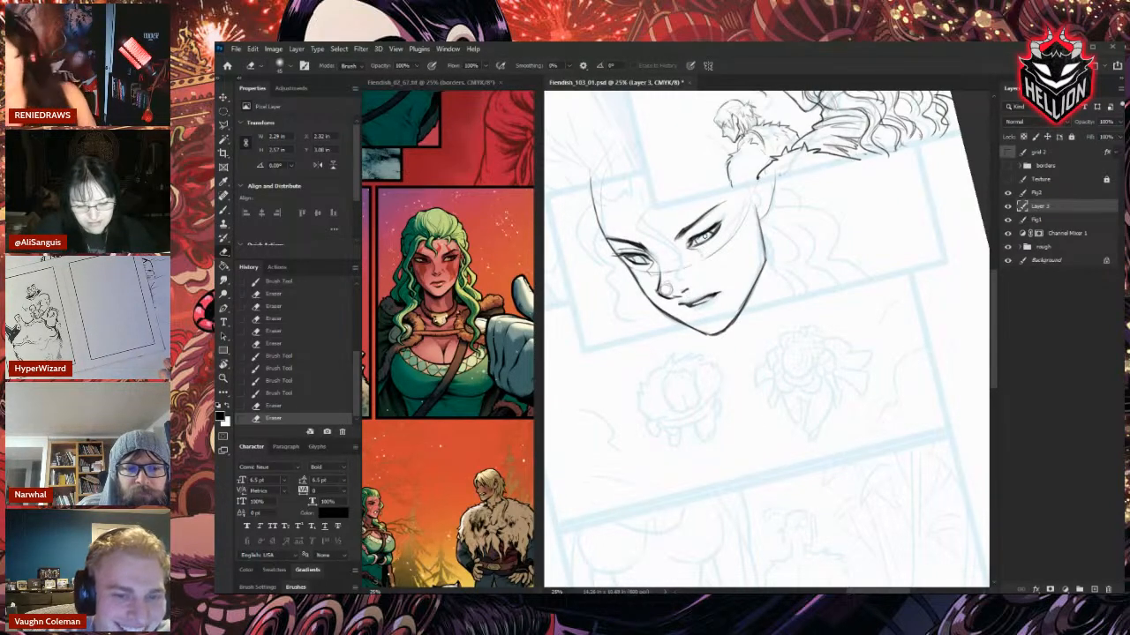
Darken the mouth opening and its near corner, then trim the lower edge with the eraser.
key("b")
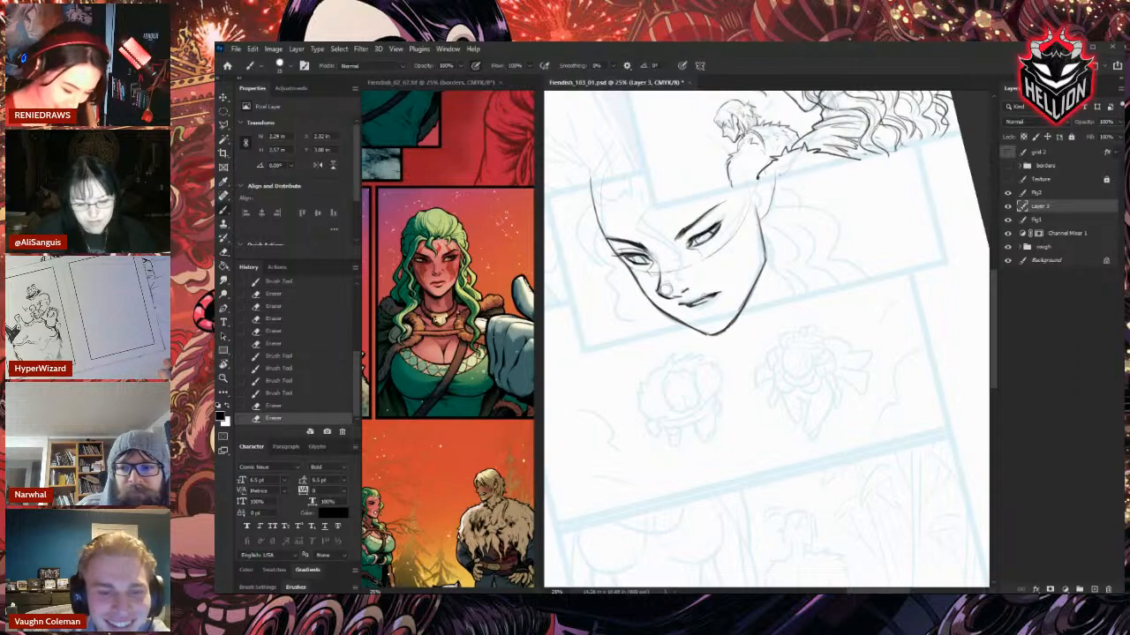
left_click_drag(688, 303, 697, 304)
left_click_drag(702, 301, 721, 293)
left_click_drag(709, 296, 720, 293)
left_click_drag(716, 296, 702, 305)
left_click_drag(713, 299, 705, 303)
key("e")
left_click_drag(716, 301, 705, 306)
left_click_drag(710, 305, 697, 307)
Redraw the mouth opening's lower edge and near corner and erase the excess beneath it.
key("b")
left_click_drag(693, 306, 703, 307)
left_click_drag(700, 308, 713, 302)
left_click_drag(709, 303, 716, 295)
mouse_move(708, 301)
left_mouse_down()
mouse_move(719, 293)
mouse_move(704, 304)
left_mouse_up()
key("e")
left_click_drag(697, 305, 706, 308)
left_click_drag(709, 307, 701, 309)
left_click_drag(704, 308, 696, 309)
left_click_drag(701, 308, 690, 309)
Sketch the lower lip and its underside shadow, erasing stray marks above the chin.
key("b")
left_click_drag(688, 303, 702, 311)
left_click_drag(694, 314, 706, 310)
mouse_move(704, 309)
left_mouse_down()
mouse_move(715, 307)
mouse_move(701, 315)
left_mouse_up()
key("e")
left_click_drag(703, 317, 707, 320)
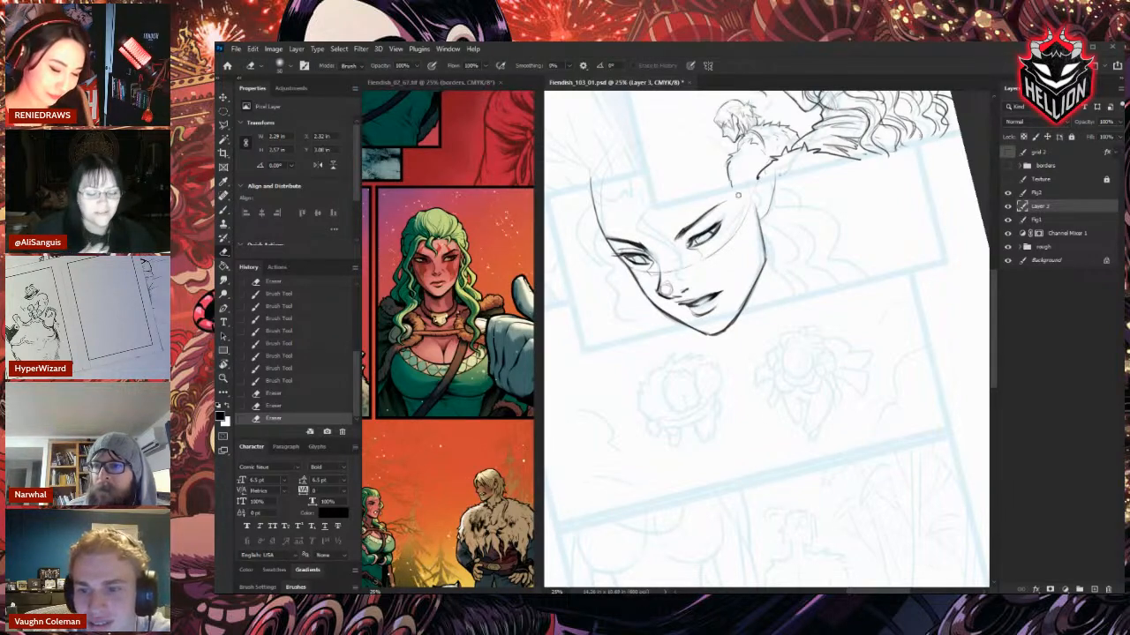
Draw the near ear's edge rising from the cheek, straighten the canvas view, and touch up the eye area.
key("b")
mouse_move(759, 206)
left_mouse_down()
mouse_move(766, 217)
mouse_move(777, 170)
left_mouse_up()
key("r")
mouse_move(829, 208)
left_mouse_down()
mouse_move(913, 333)
mouse_move(912, 354)
left_mouse_up()
key("e")
key("b")
key("r")
left_click_drag(779, 258, 710, 181)
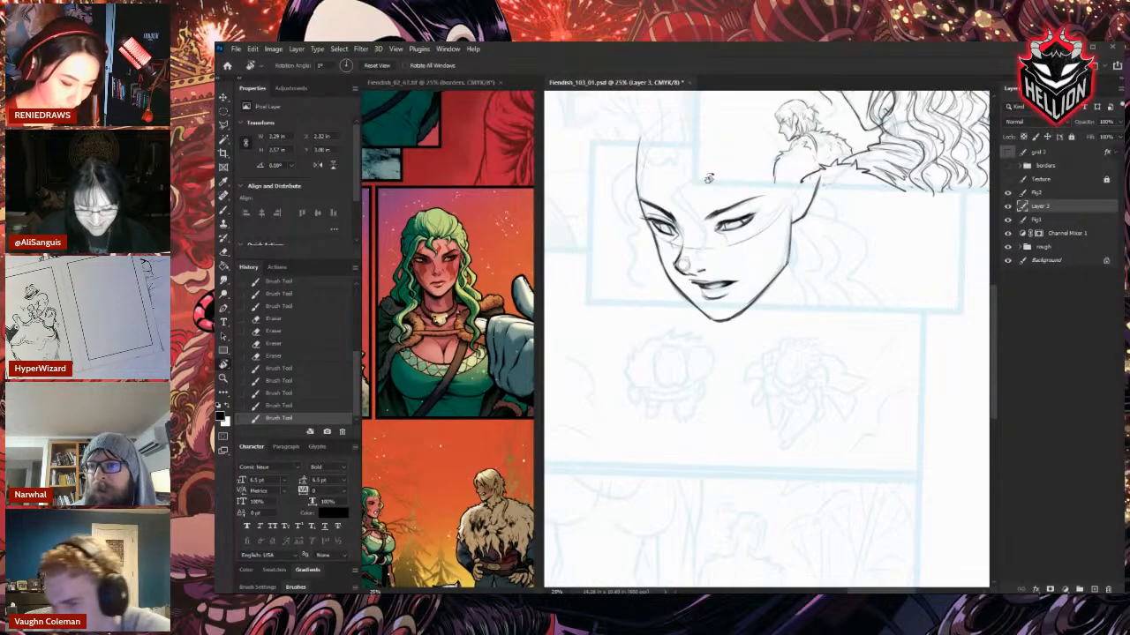
key("b")
mouse_move(739, 209)
left_mouse_down()
mouse_move(734, 231)
mouse_move(664, 237)
left_mouse_up()
key("e")
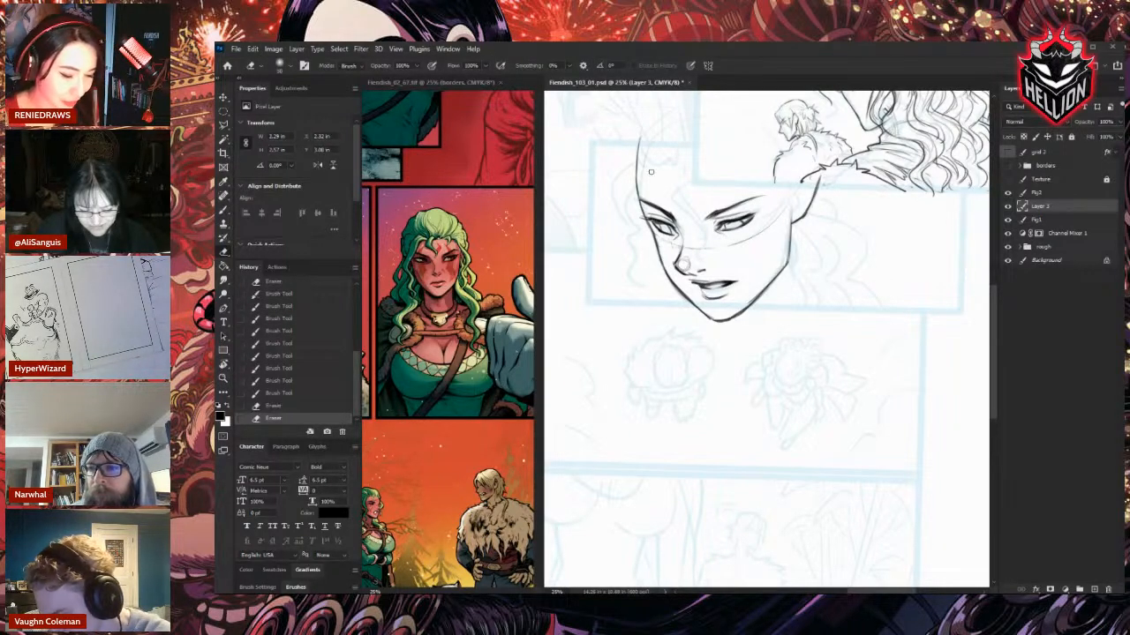
Sketch the first hair strands rising from the forehead and erase the upper end of the forehead outline.
key("b")
left_click_drag(638, 172, 646, 130)
mouse_move(637, 175)
left_mouse_down()
mouse_move(641, 122)
mouse_move(680, 128)
left_mouse_up()
mouse_move(684, 171)
left_mouse_down()
mouse_move(723, 141)
mouse_move(657, 159)
left_mouse_up()
key("e")
right_click(656, 161)
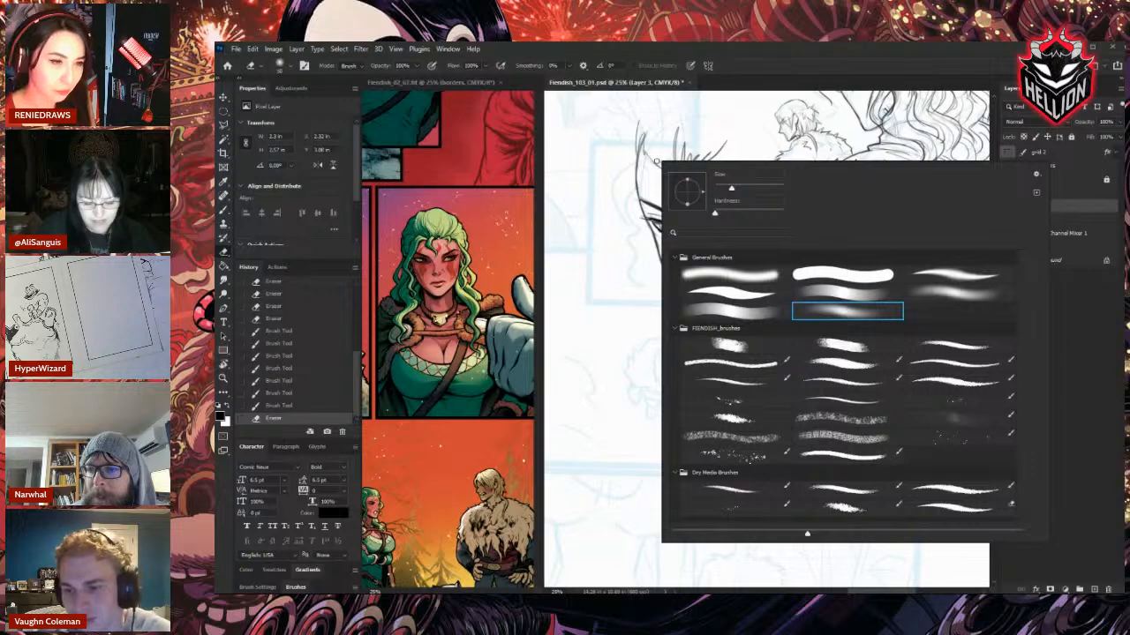
left_click(748, 119)
left_click_drag(639, 122, 636, 146)
left_click_drag(637, 141, 640, 169)
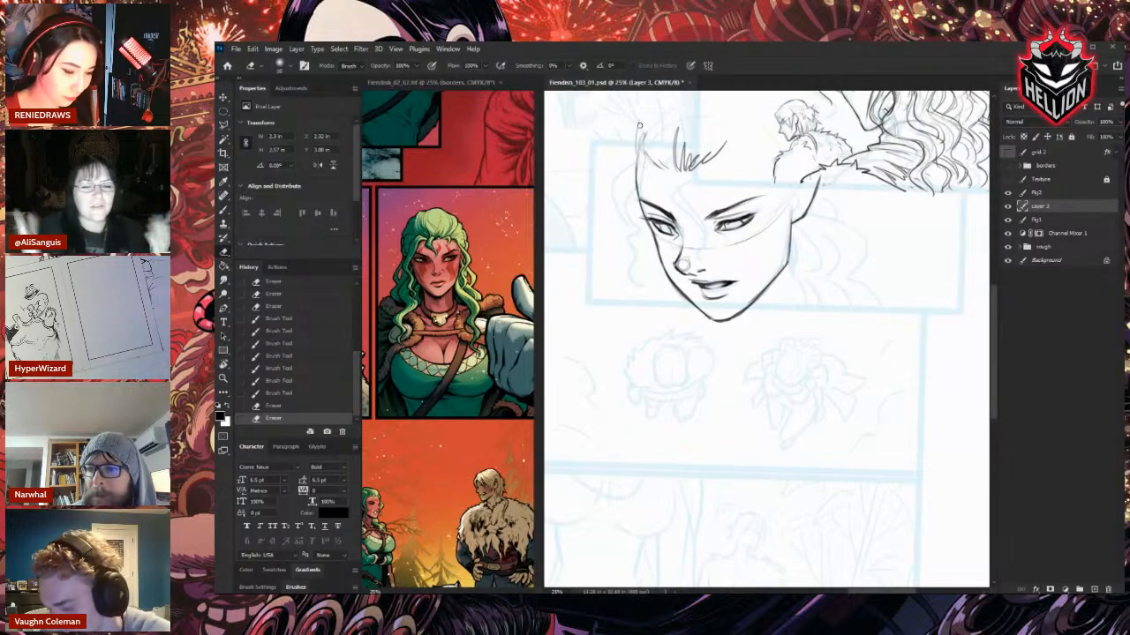
Draw short swept-back hair strands along the hairline from the far temple to the middle of the forehead.
key("b")
left_click_drag(635, 116, 628, 157)
left_click_drag(627, 143, 636, 170)
left_click_drag(629, 156, 641, 167)
left_click_drag(638, 156, 648, 170)
left_click_drag(646, 159, 653, 170)
mouse_move(651, 157)
left_mouse_down()
mouse_move(668, 180)
mouse_move(685, 179)
left_mouse_up()
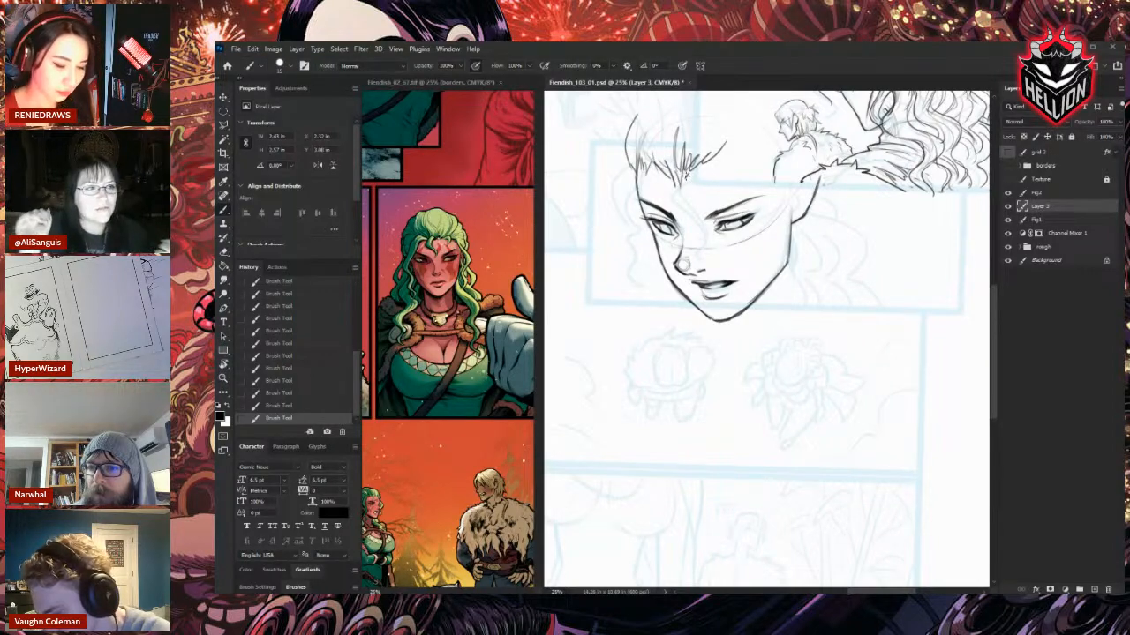
Erase stray hairline marks and the forehead's far edge, then redraw that edge from hairline to eyebrow.
key("e")
left_click_drag(677, 129, 676, 146)
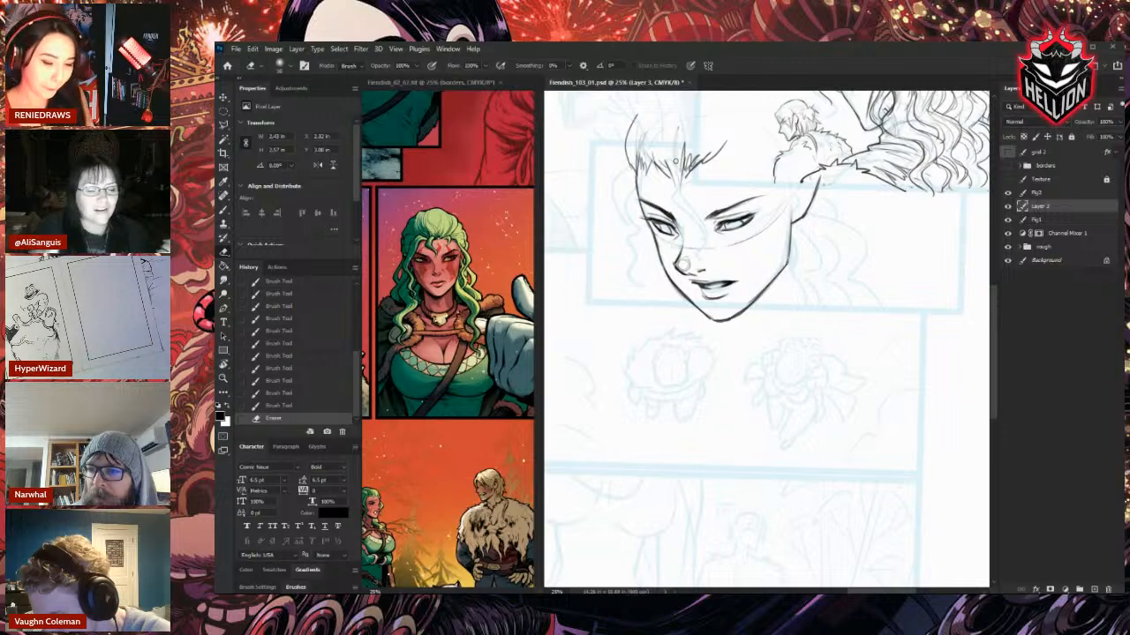
scroll(795, 335, "up", 2)
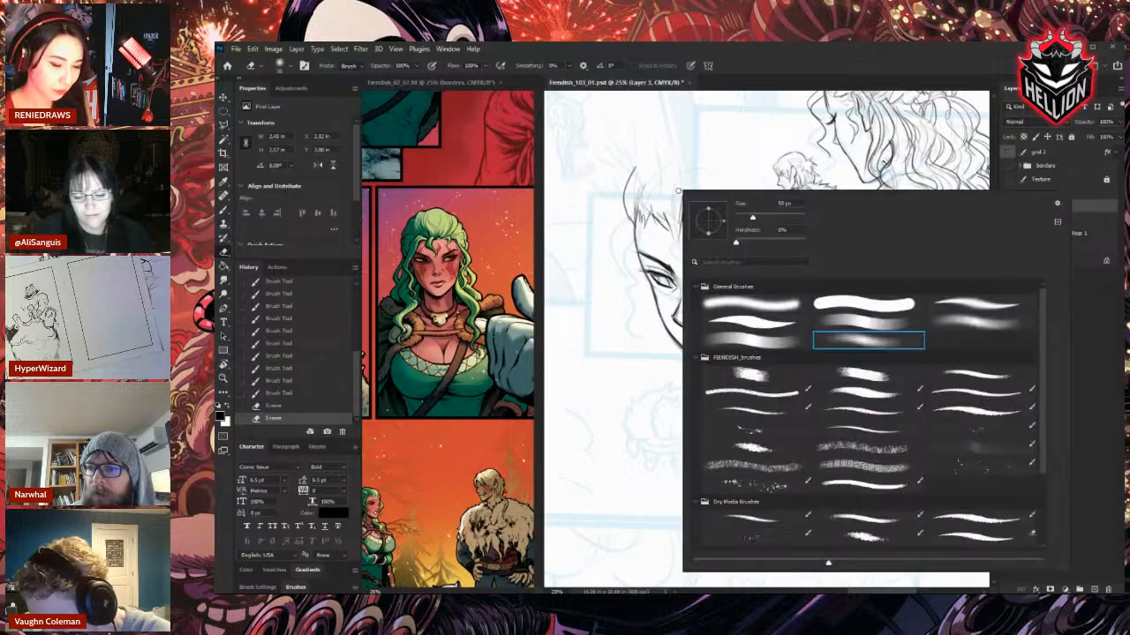
right_click(698, 203)
left_click_drag(660, 214, 637, 247)
key("b")
left_click_drag(636, 217, 640, 255)
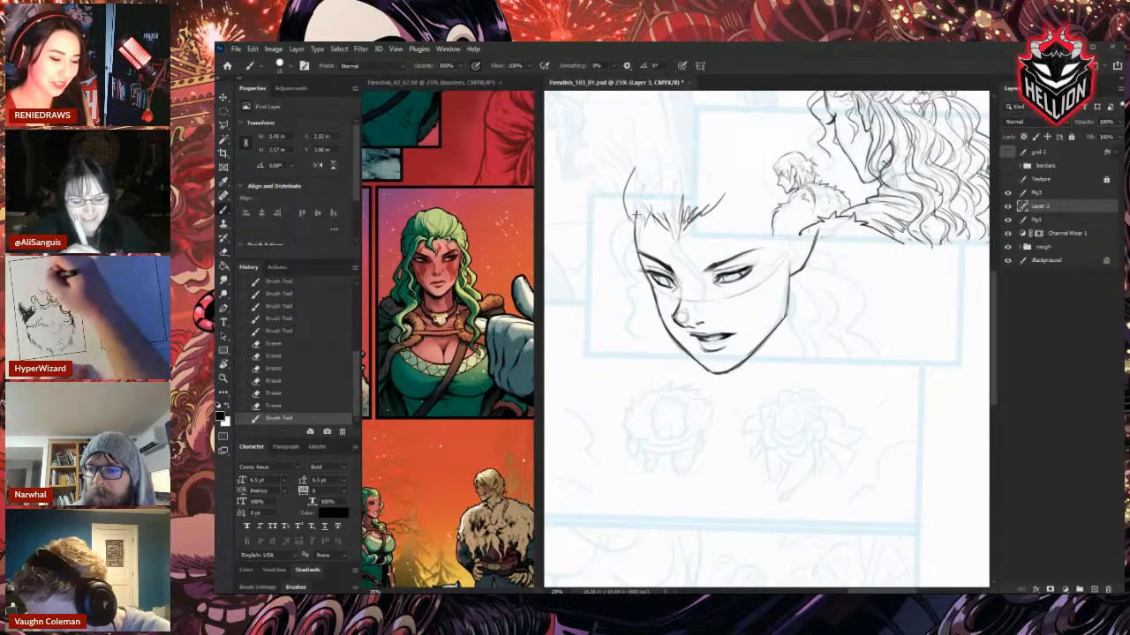
Erase and redraw the short upswept hair strands rising from the far temple.
key("e")
left_click_drag(634, 215, 637, 242)
left_click_drag(633, 219, 639, 248)
key("b")
left_click_drag(624, 193, 632, 228)
left_click_drag(624, 199, 637, 226)
key("e")
mouse_move(641, 210)
left_mouse_down()
mouse_move(647, 234)
mouse_move(638, 212)
mouse_move(643, 226)
left_mouse_up()
key("b")
left_click_drag(637, 201, 647, 226)
key("e")
mouse_move(644, 205)
left_mouse_down()
mouse_move(650, 193)
mouse_move(648, 206)
left_mouse_up()
key("b")
mouse_move(643, 208)
left_mouse_down()
mouse_move(653, 228)
mouse_move(651, 208)
left_mouse_up()
Clean up the hairline beside the far temple and draw upswept strands toward the middle of the forehead.
key("e")
left_click_drag(654, 194, 649, 205)
left_click_drag(651, 192, 649, 224)
key("b")
left_click_drag(646, 206, 655, 224)
left_click_drag(654, 207, 658, 224)
mouse_move(657, 206)
left_mouse_down()
mouse_move(661, 222)
mouse_move(655, 212)
left_mouse_up()
key("e")
left_click_drag(660, 201, 656, 211)
key("b")
left_click_drag(653, 207, 667, 233)
left_click_drag(664, 212, 671, 235)
left_click_drag(659, 177, 661, 205)
left_click_drag(662, 180, 666, 218)
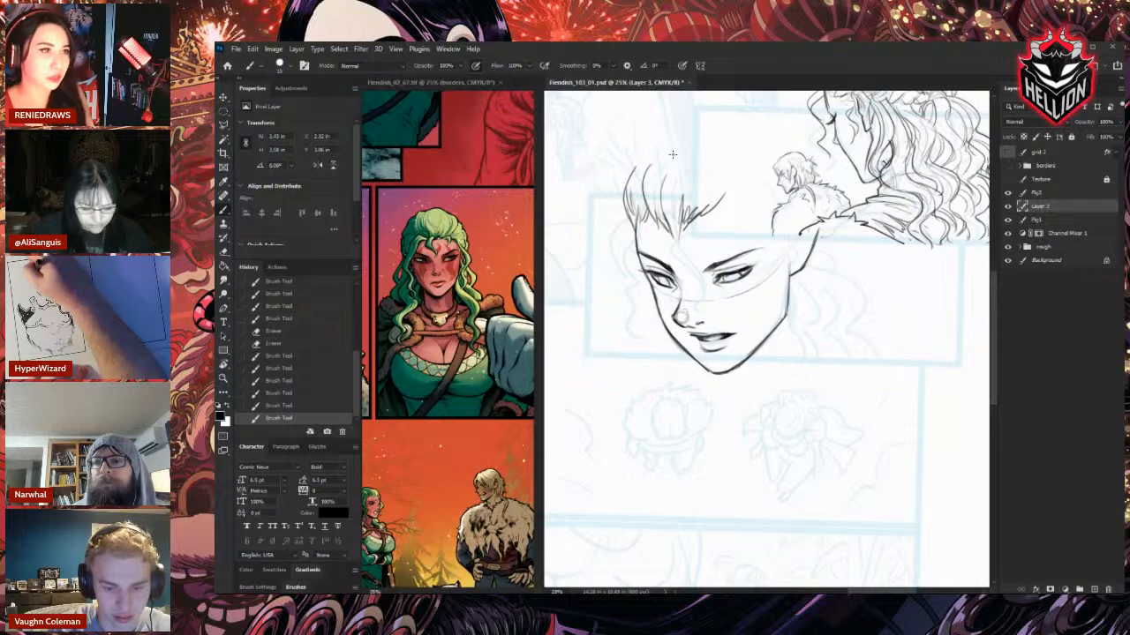
Refine the mid-forehead strands, erasing their overlapping lines down to the hairline.
left_click_drag(668, 181, 660, 216)
mouse_move(665, 201)
left_mouse_down()
mouse_move(663, 219)
mouse_move(657, 157)
left_mouse_up()
key("b")
mouse_move(668, 212)
left_mouse_down()
mouse_move(658, 167)
mouse_move(659, 212)
left_mouse_up()
key("e")
left_click_drag(660, 194, 669, 237)
left_click_drag(660, 203, 672, 234)
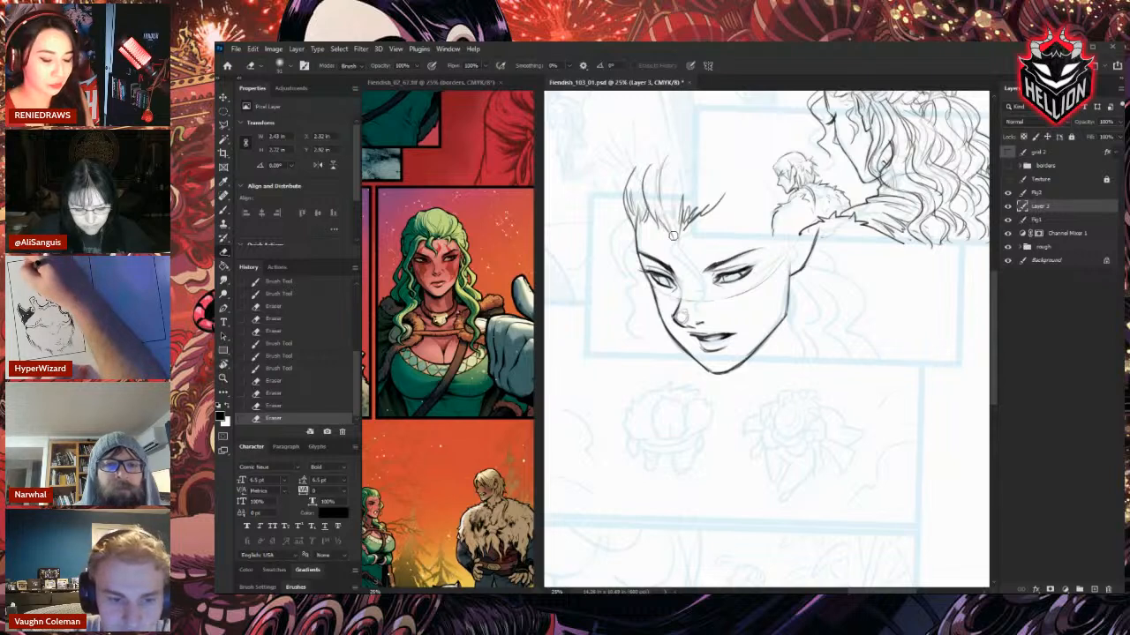
Erase the strands on the near side of the hairline's centre, redraw them thinner, and clean up their roots.
key("b")
key("e")
mouse_move(698, 196)
left_mouse_down()
mouse_move(707, 210)
mouse_move(682, 233)
left_mouse_up()
key("b")
left_click_drag(693, 198, 685, 228)
left_click_drag(699, 200, 693, 209)
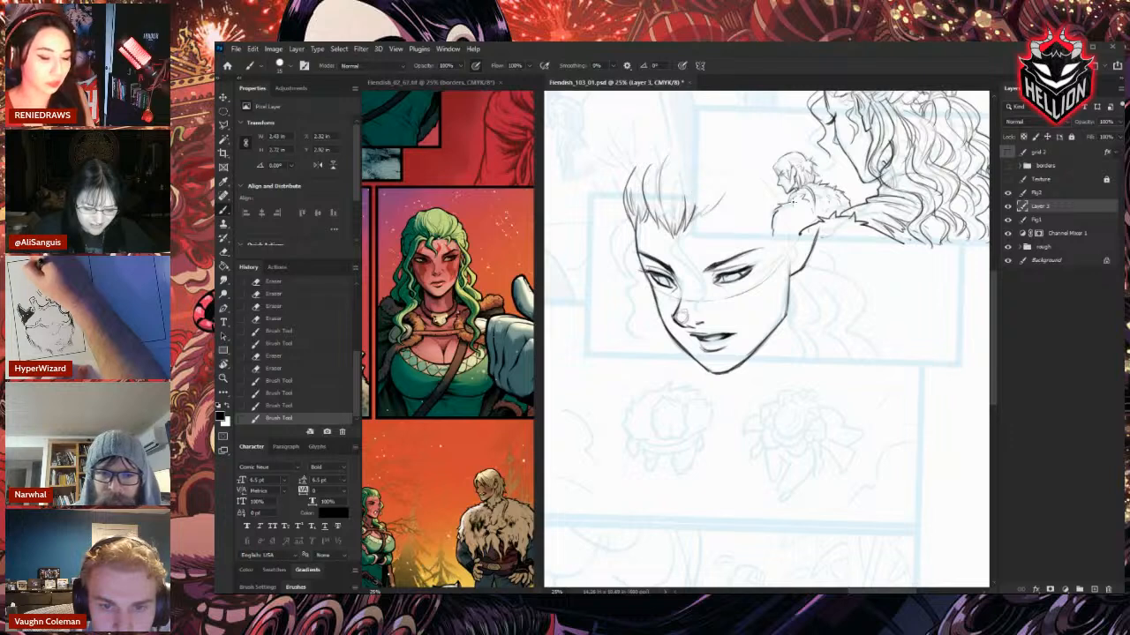
key("e")
left_click_drag(687, 231, 680, 227)
mouse_move(680, 227)
left_mouse_down()
mouse_move(674, 238)
mouse_move(691, 170)
left_mouse_up()
key("b")
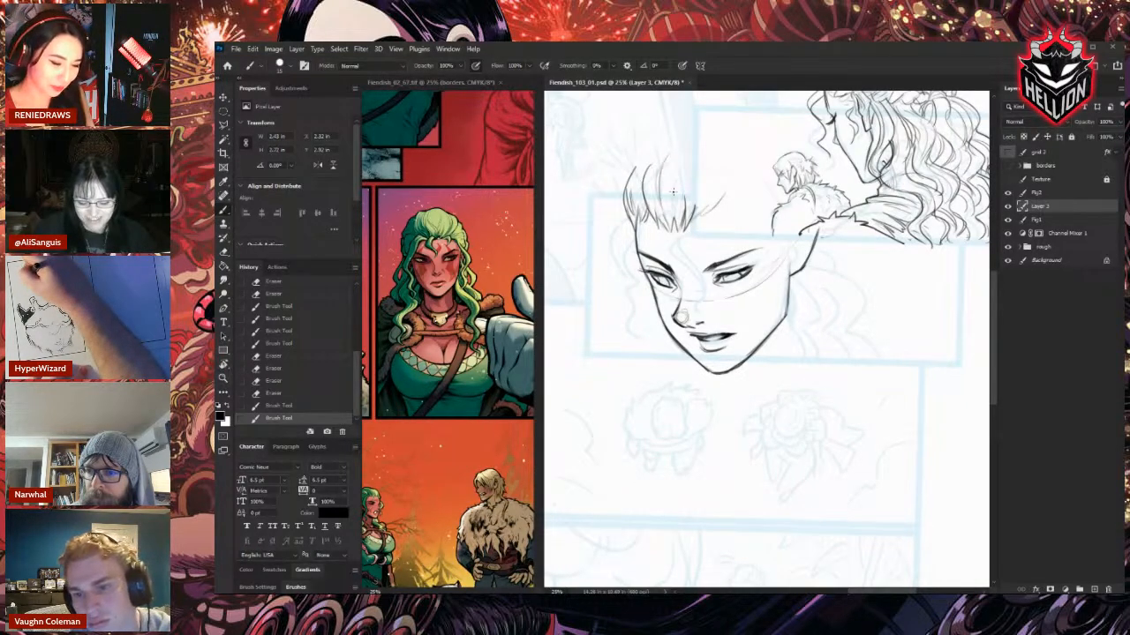
Draw a wavy lock hanging beside the far temple and another lock in front of the near ear.
mouse_move(632, 223)
left_mouse_down()
mouse_move(603, 275)
mouse_move(623, 299)
left_mouse_up()
key("e")
left_click_drag(621, 295, 605, 256)
mouse_move(604, 262)
left_mouse_down()
mouse_move(616, 243)
mouse_move(639, 301)
mouse_move(637, 337)
left_mouse_up()
key("b")
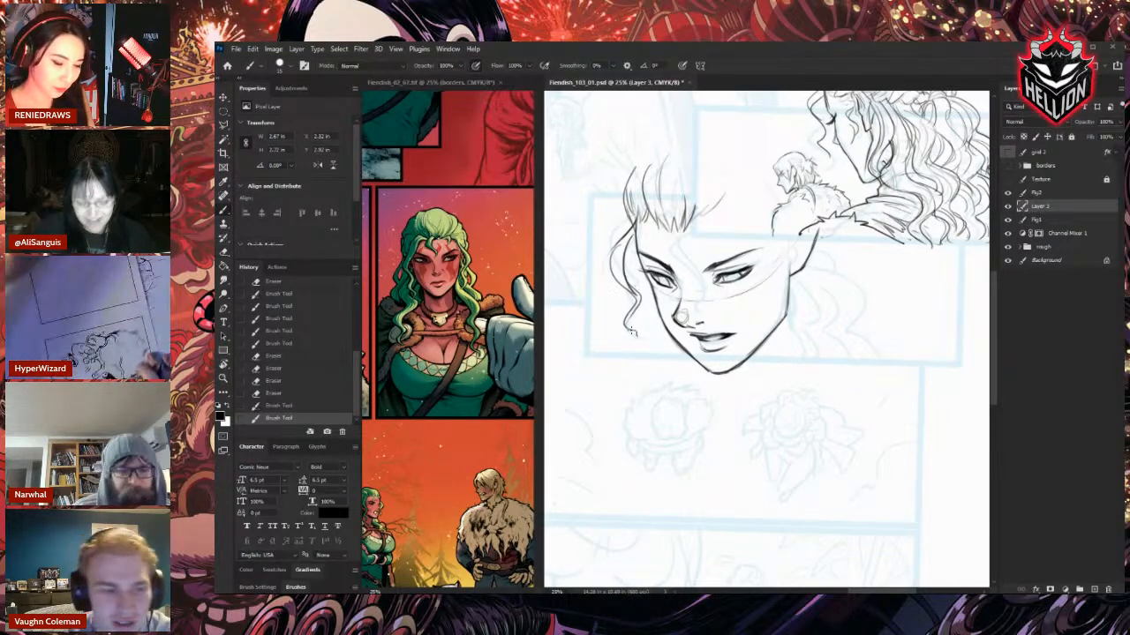
left_click_drag(639, 295, 627, 314)
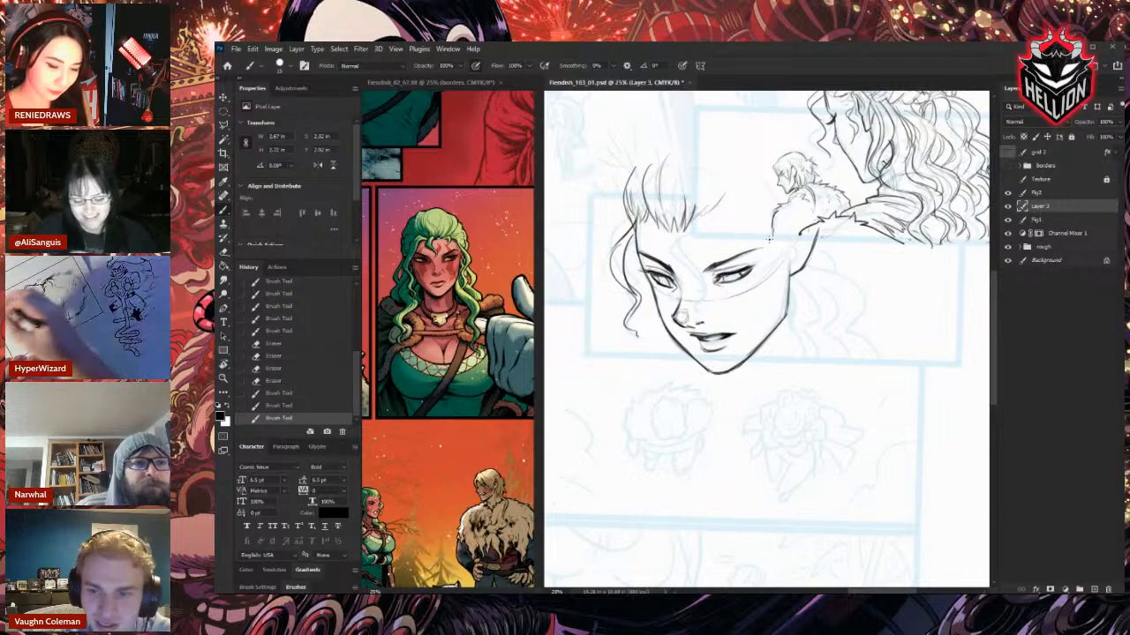
mouse_move(770, 223)
left_mouse_down()
mouse_move(759, 256)
mouse_move(777, 301)
mouse_move(765, 259)
left_mouse_up()
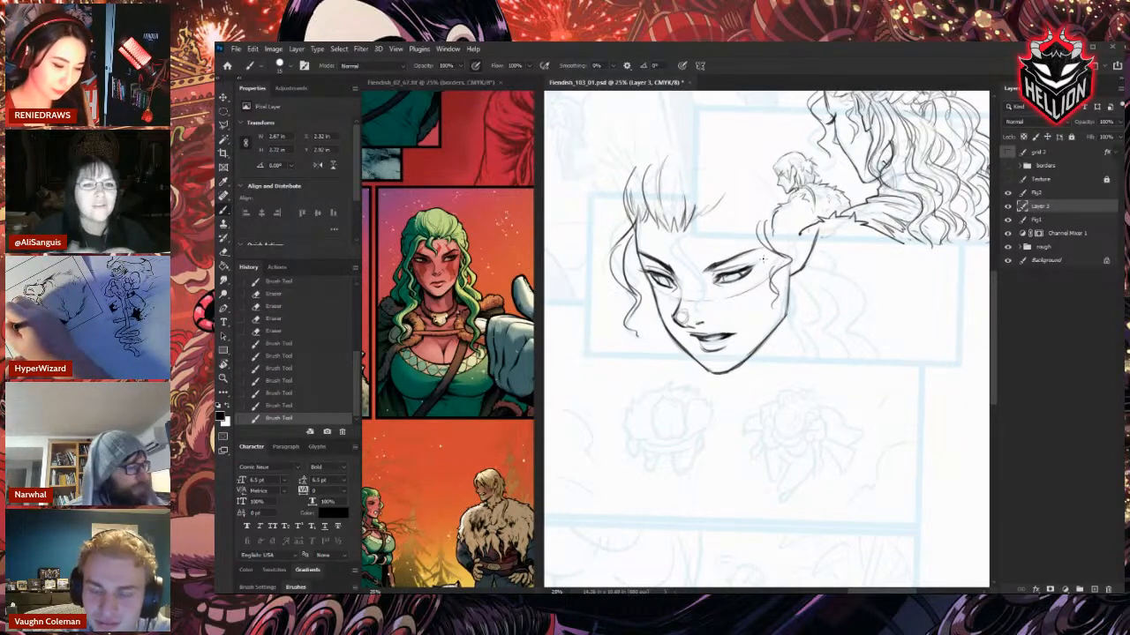
left_click_drag(667, 231, 674, 276)
key("ctrl+z")
key("ctrl+z")
key("ctrl+z")
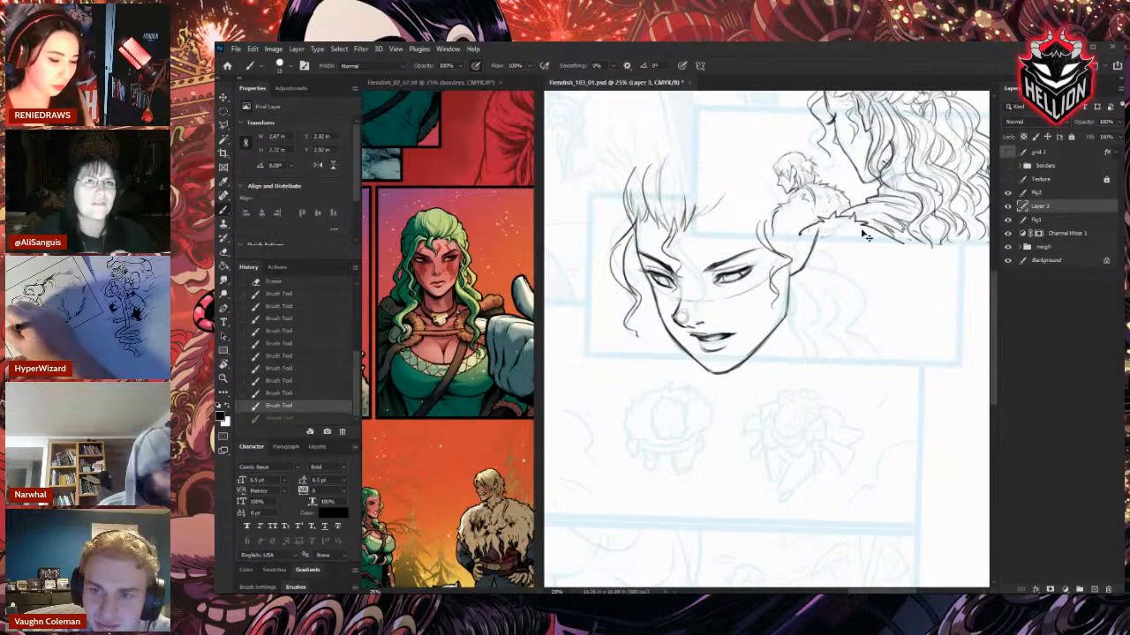
key("ctrl+z")
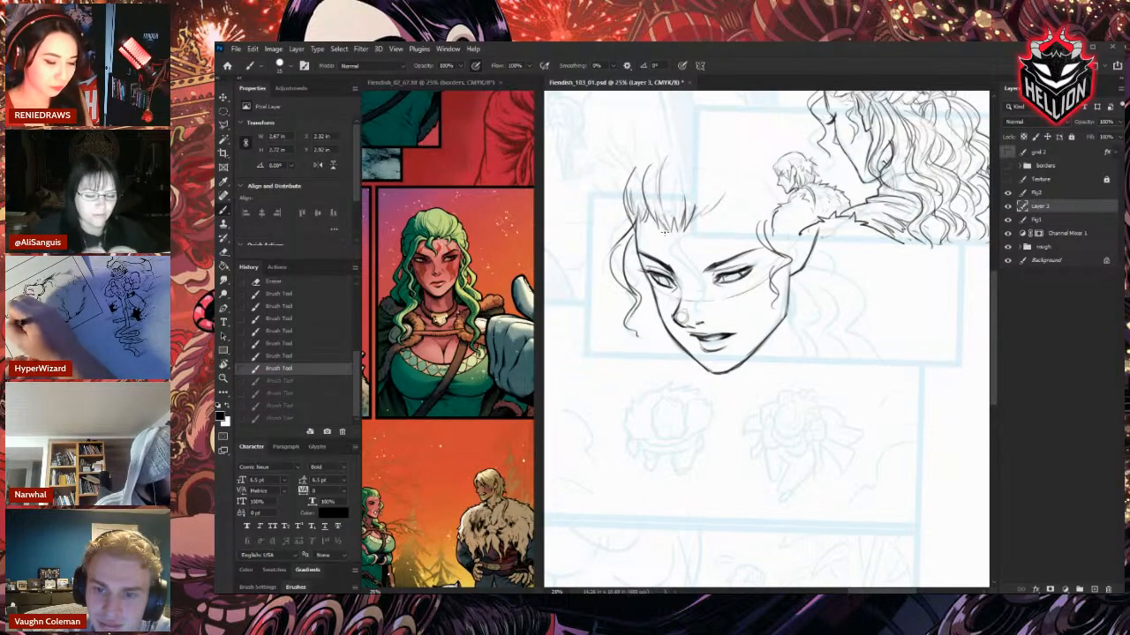
Draw a thin curl falling over the forehead, and erase back the locks beside the far temple and near ear.
left_click_drag(671, 212, 664, 232)
left_click_drag(657, 212, 683, 274)
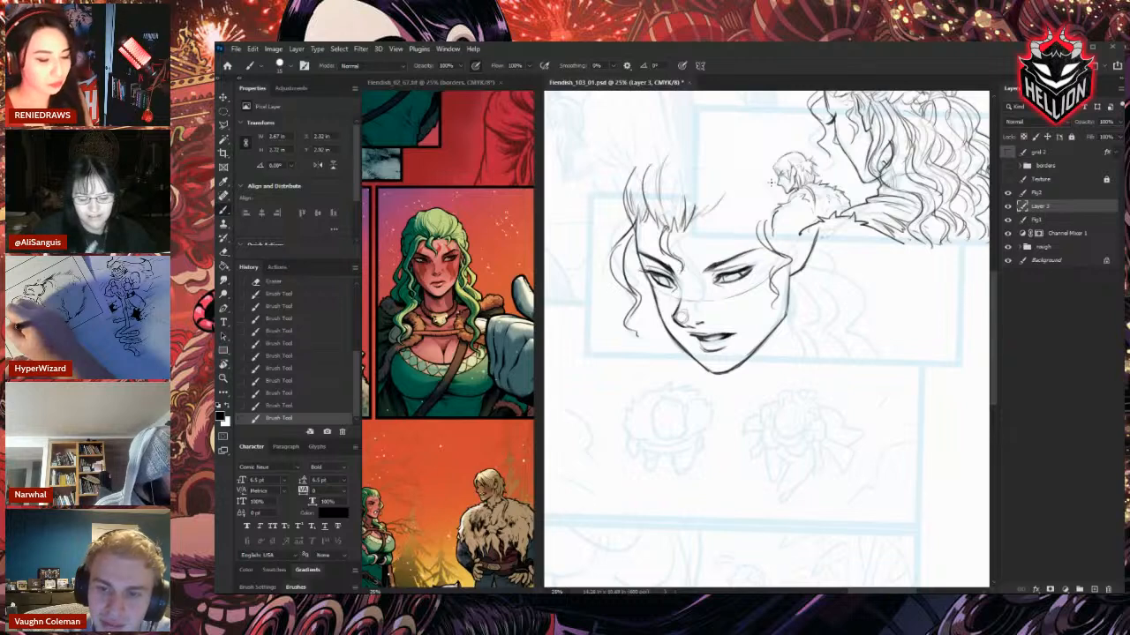
key("e")
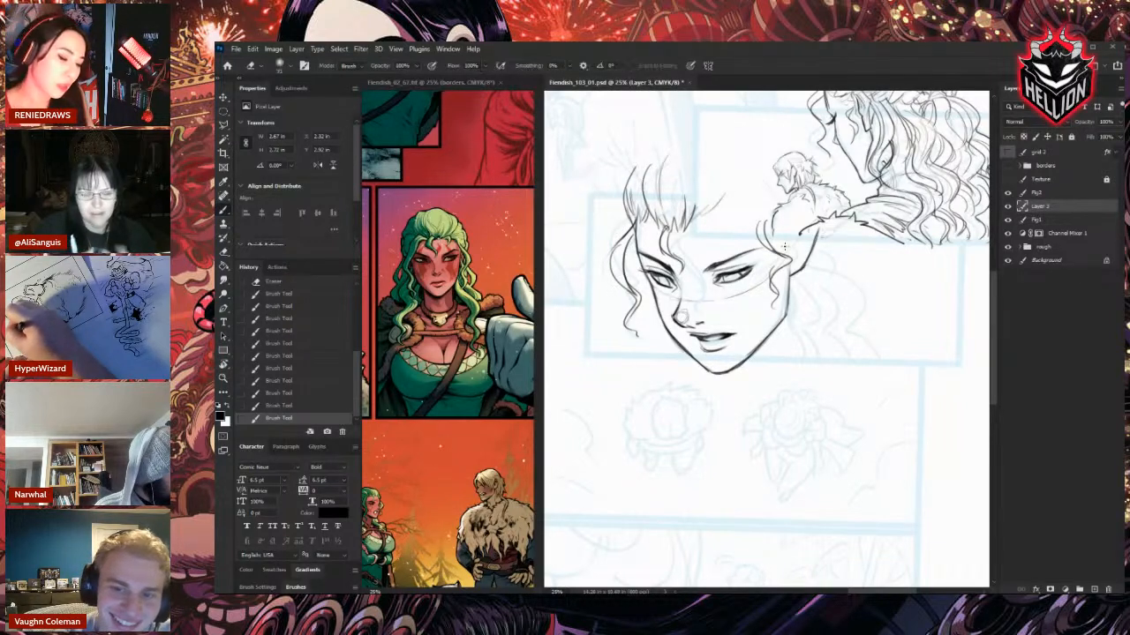
mouse_move(629, 237)
left_mouse_down()
mouse_move(619, 307)
mouse_move(630, 301)
mouse_move(636, 336)
left_mouse_up()
left_click_drag(623, 237, 628, 328)
mouse_move(763, 223)
left_mouse_down()
mouse_move(784, 254)
mouse_move(779, 301)
left_mouse_up()
Draw a looping lock that arches over the near side of the forehead and waves down past the jaw.
key("b")
mouse_move(714, 191)
left_mouse_down()
mouse_move(706, 210)
mouse_move(751, 236)
left_mouse_up()
mouse_move(708, 208)
left_mouse_down()
mouse_move(730, 193)
mouse_move(766, 237)
mouse_move(755, 269)
left_mouse_up()
mouse_move(759, 240)
left_mouse_down()
mouse_move(770, 282)
mouse_move(757, 272)
left_mouse_up()
left_click_drag(756, 251, 773, 284)
key("e")
key("b")
mouse_move(774, 279)
left_mouse_down()
mouse_move(752, 306)
mouse_move(774, 326)
left_mouse_up()
left_click_drag(774, 323, 772, 375)
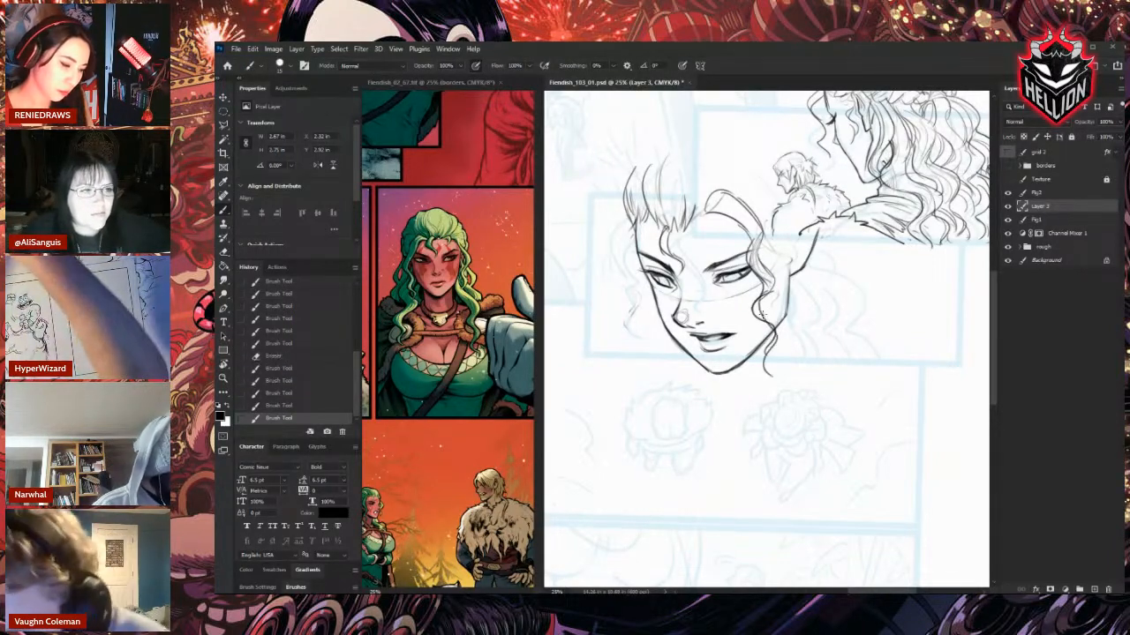
Touch up the hairline and erase the thin curl hanging over the forehead.
mouse_move(629, 214)
left_mouse_down()
mouse_move(637, 241)
mouse_move(667, 236)
left_mouse_up()
key("e")
left_click_drag(664, 231, 672, 249)
left_click_drag(671, 244, 679, 261)
left_click_drag(676, 256, 683, 270)
key("b")
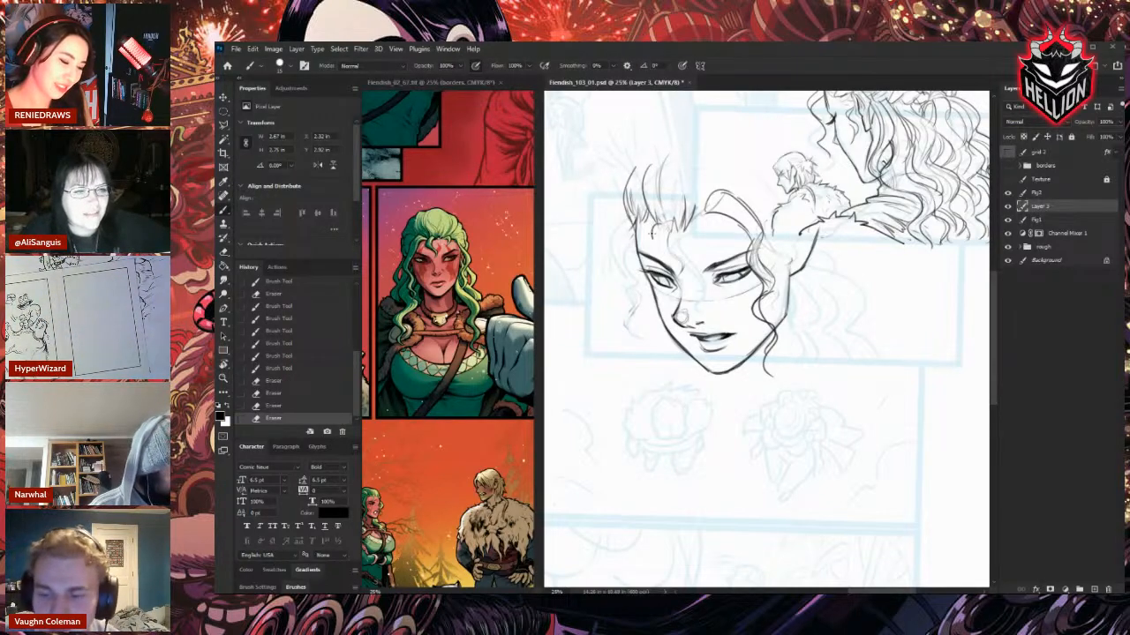
Add short strand tips along the hairline and draw a wavy lock falling from it toward the inner brow.
left_click_drag(651, 232, 658, 251)
key("e")
left_click_drag(657, 226, 662, 251)
key("b")
left_click_drag(664, 233, 666, 242)
mouse_move(692, 201)
left_mouse_down()
mouse_move(687, 237)
mouse_move(704, 275)
left_mouse_up()
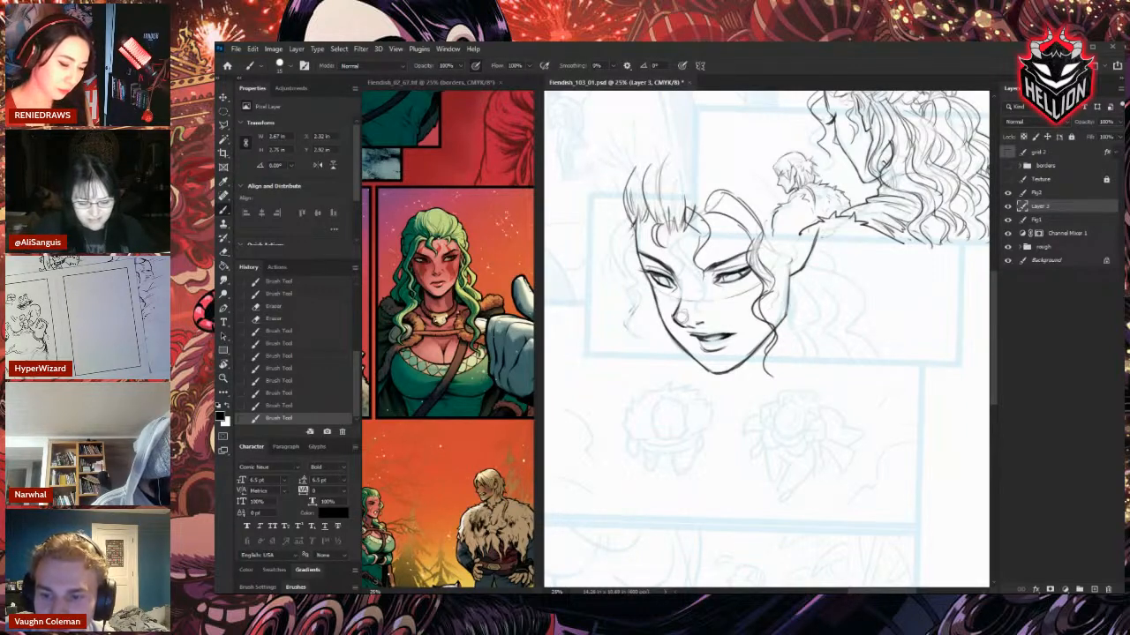
Draw wavy locks beside the far temple, and clean up and redraw the hair arching above the near brow.
mouse_move(632, 228)
left_mouse_down()
mouse_move(611, 281)
mouse_move(637, 327)
mouse_move(625, 315)
left_mouse_up()
left_click_drag(641, 272, 629, 296)
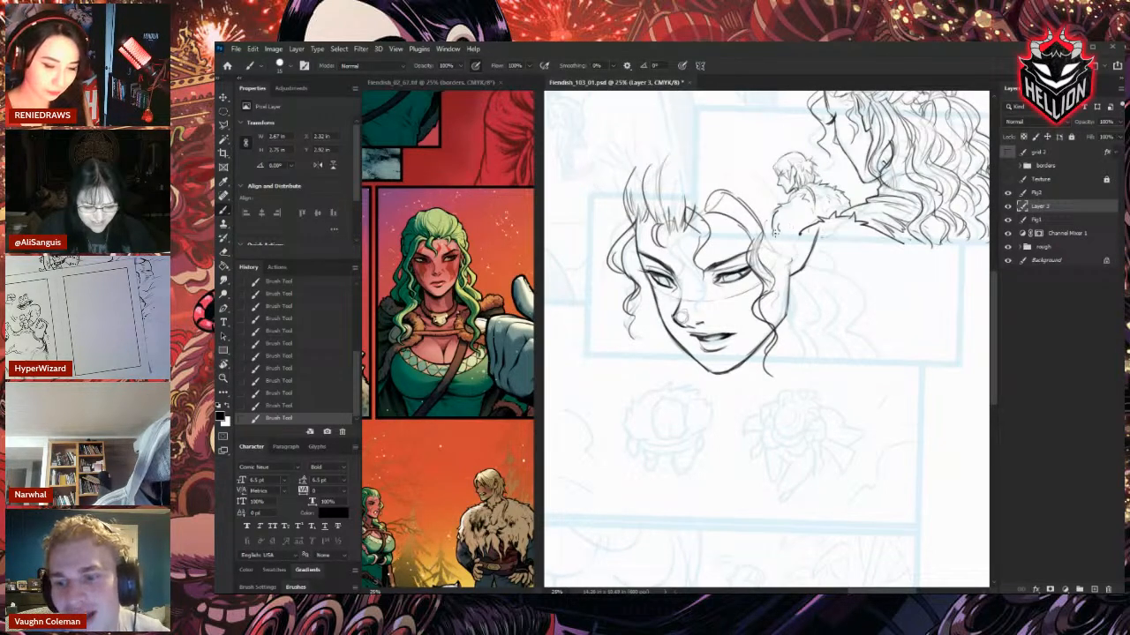
key("e")
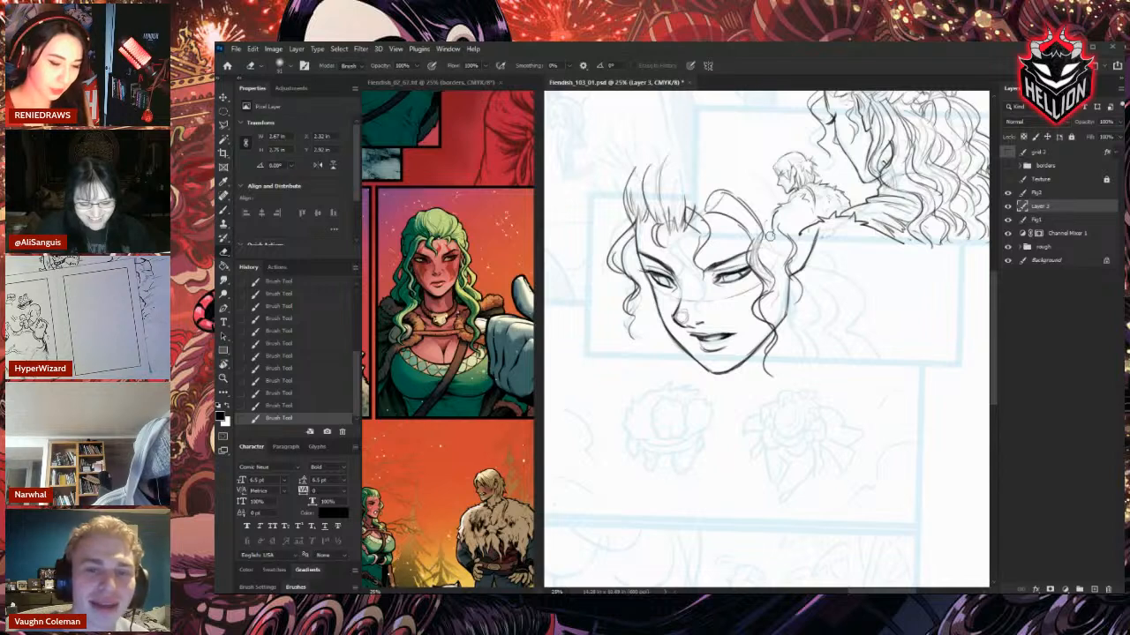
left_click_drag(770, 236, 763, 224)
left_click_drag(768, 233, 757, 217)
left_click_drag(765, 230, 740, 221)
key("b")
left_click_drag(708, 210, 743, 226)
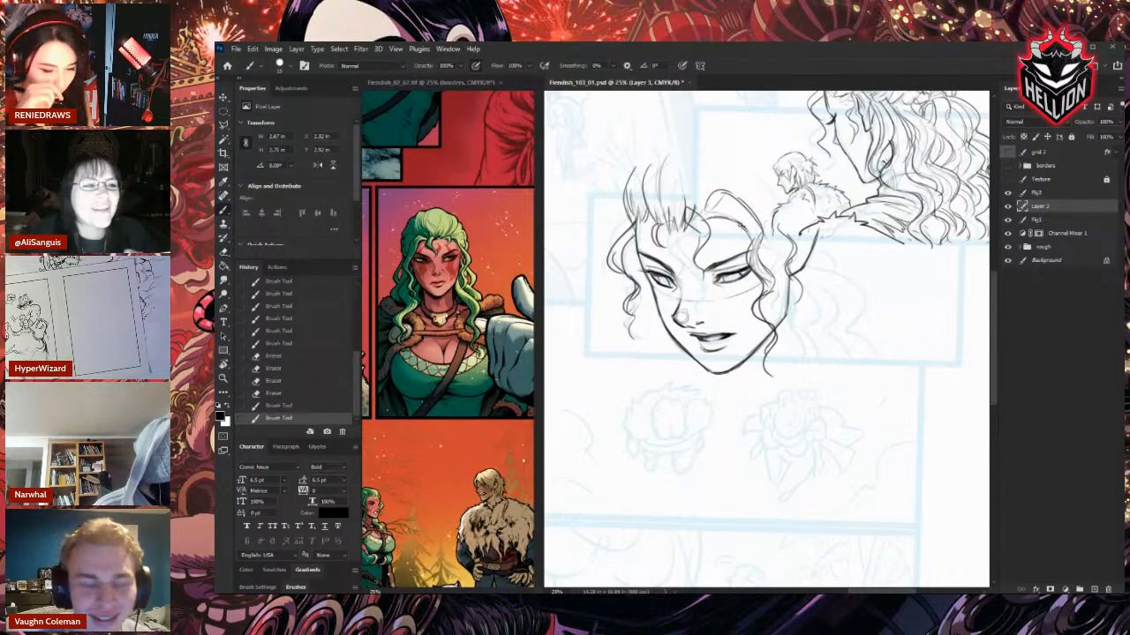
Erase the loose strand tips above the far temple and draw the hair's outer contour sweeping up to the crown.
key("e")
left_click_drag(635, 168, 625, 196)
mouse_move(626, 200)
left_mouse_down()
mouse_move(630, 180)
mouse_move(626, 200)
left_mouse_up()
mouse_move(632, 168)
left_mouse_down()
mouse_move(627, 178)
mouse_move(644, 160)
left_mouse_up()
key("b")
mouse_move(628, 201)
left_mouse_down()
mouse_move(676, 138)
mouse_move(667, 155)
left_mouse_up()
key("e")
left_click_drag(667, 155, 676, 145)
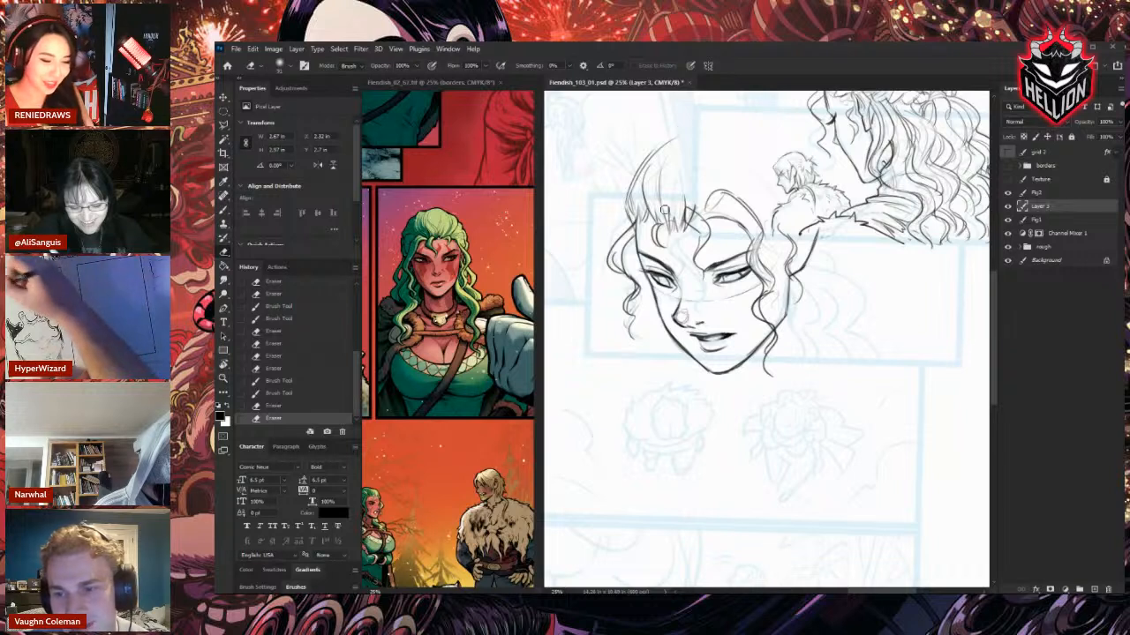
Lighten the crown contour with the eraser and redraw the strands at its peak.
left_click_drag(632, 192, 642, 162)
left_click_drag(637, 175, 655, 150)
left_click_drag(647, 160, 674, 139)
left_click_drag(674, 139, 636, 199)
key("b")
left_click_drag(680, 132, 648, 185)
key("e")
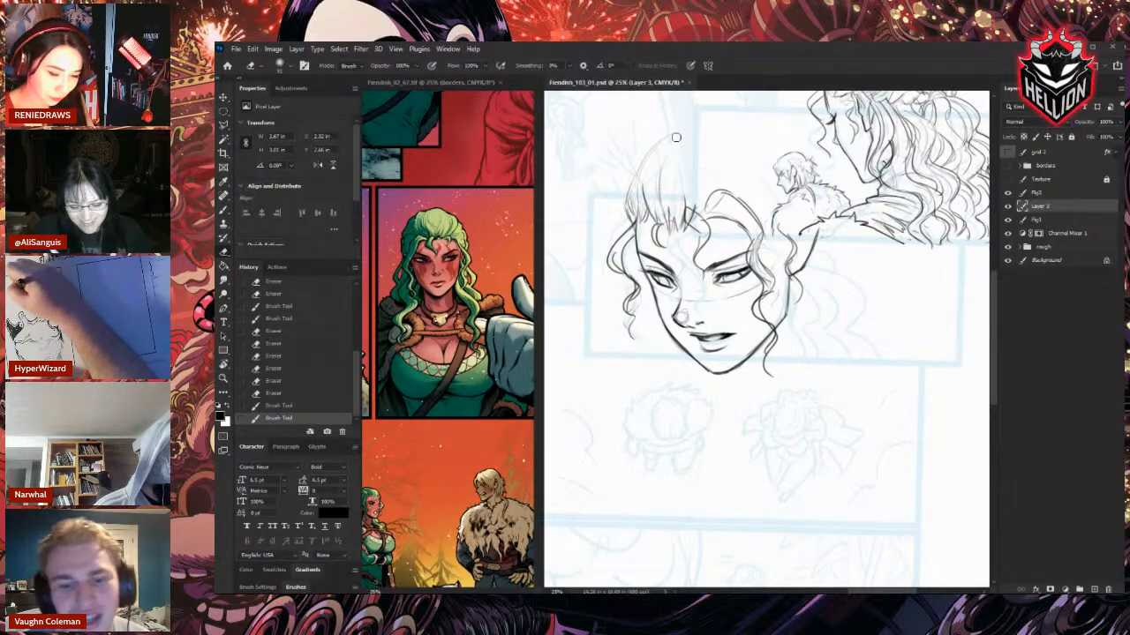
left_click_drag(676, 138, 660, 148)
Add a strand descending from the crown and one above the near ear, and save the file.
key("b")
mouse_move(673, 139)
left_mouse_down()
mouse_move(639, 177)
mouse_move(683, 187)
left_mouse_up()
left_click_drag(773, 212, 786, 255)
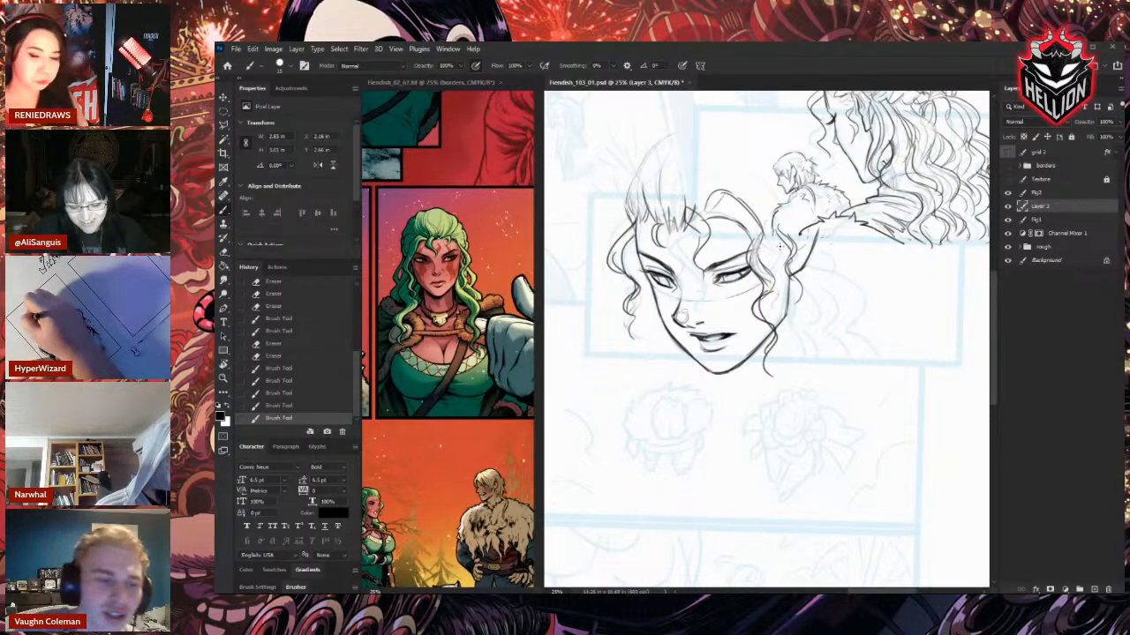
key("ctrl+s")
Sketch the neck line descending from below the near ear past the panel's lower border and trim it.
left_click_drag(801, 318, 790, 345)
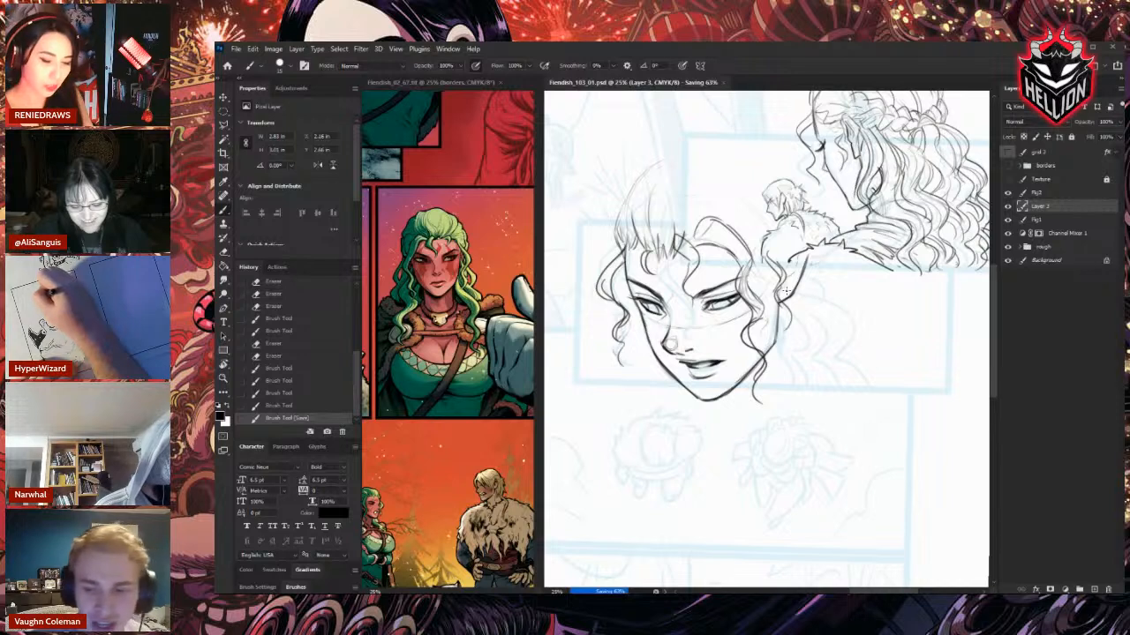
mouse_move(783, 305)
left_mouse_down()
mouse_move(779, 346)
mouse_move(794, 377)
left_mouse_up()
left_click_drag(782, 330, 807, 392)
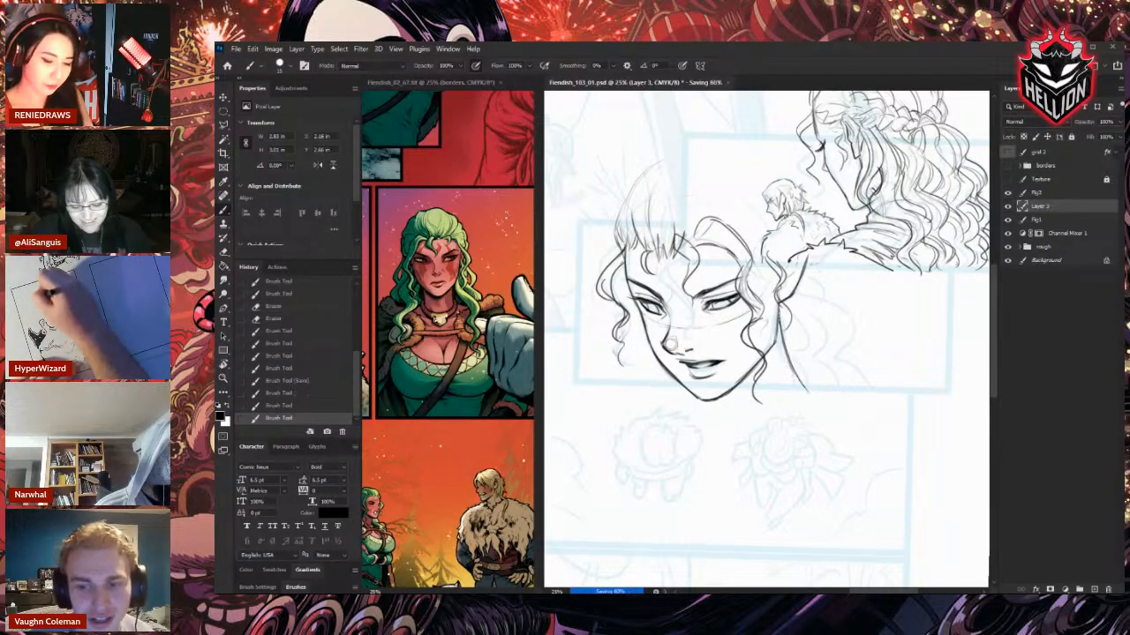
left_click_drag(781, 327, 811, 397)
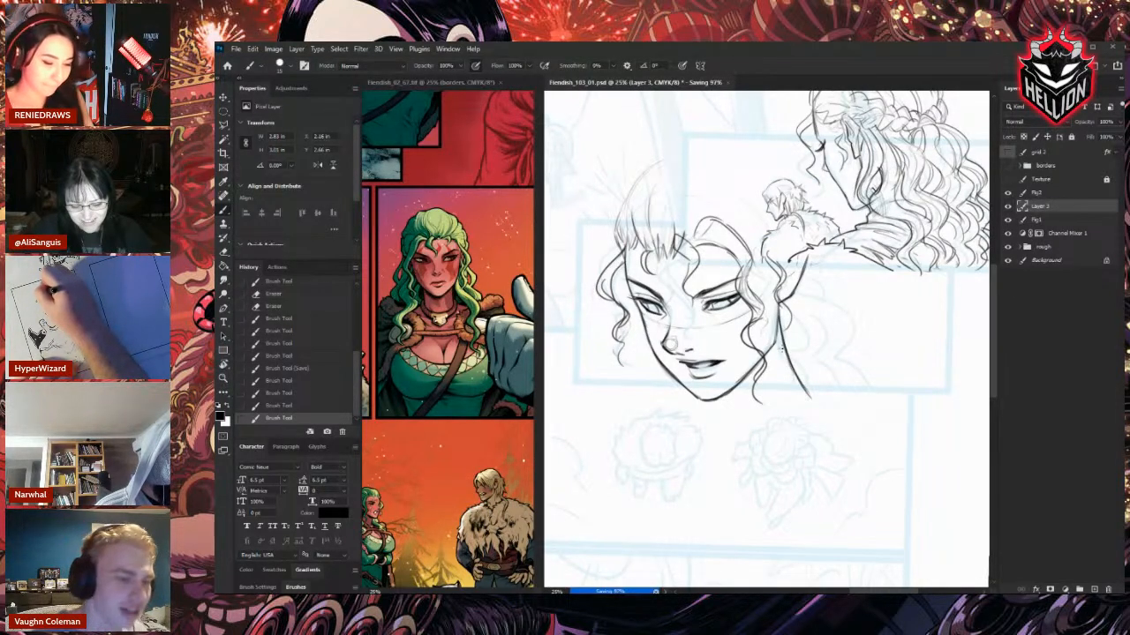
key("e")
mouse_move(790, 364)
left_mouse_down()
mouse_move(796, 378)
mouse_move(781, 325)
mouse_move(800, 385)
left_mouse_up()
key("b")
key("e")
mouse_move(798, 379)
left_mouse_down()
mouse_move(780, 319)
mouse_move(782, 346)
left_mouse_up()
Draw wavy hair falling behind the near ear, erasing the neck line that runs through it.
key("b")
left_click_drag(819, 311, 814, 331)
mouse_move(844, 383)
left_mouse_down()
mouse_move(805, 302)
mouse_move(813, 348)
left_mouse_up()
key("e")
mouse_move(811, 397)
left_mouse_down()
mouse_move(800, 326)
mouse_move(773, 281)
mouse_move(780, 309)
left_mouse_up()
key("b")
left_click_drag(778, 288, 794, 380)
mouse_move(792, 335)
left_mouse_down()
mouse_move(798, 374)
mouse_move(813, 362)
left_mouse_up()
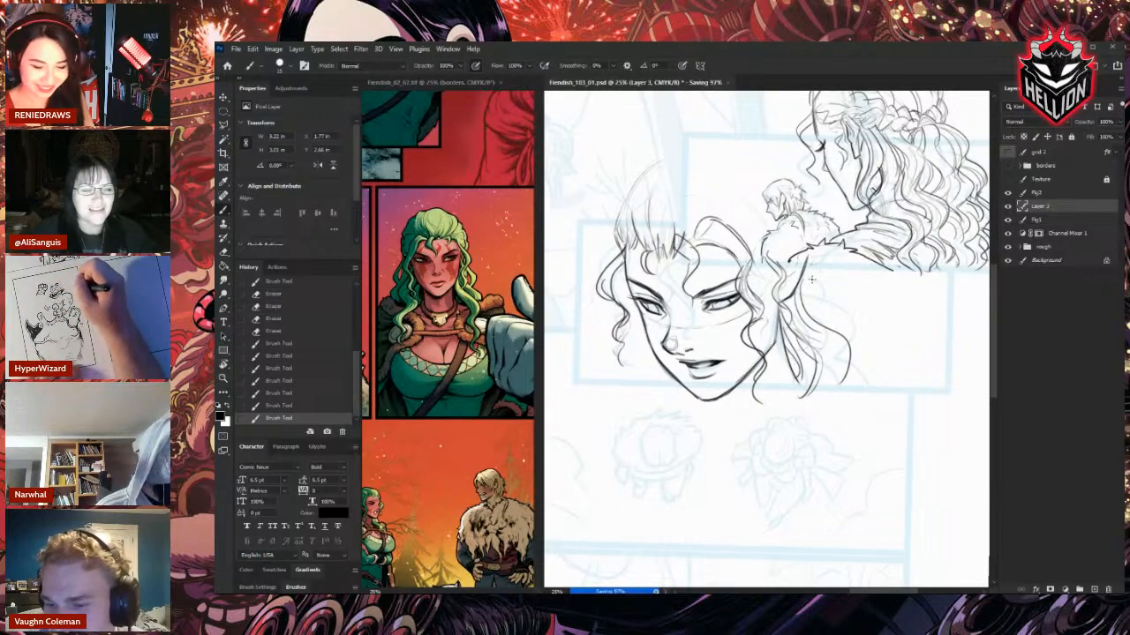
Draw outer strands sweeping back from the near ear and lighten them with the eraser.
mouse_move(812, 277)
left_mouse_down()
mouse_move(817, 256)
mouse_move(846, 290)
mouse_move(851, 322)
left_mouse_up()
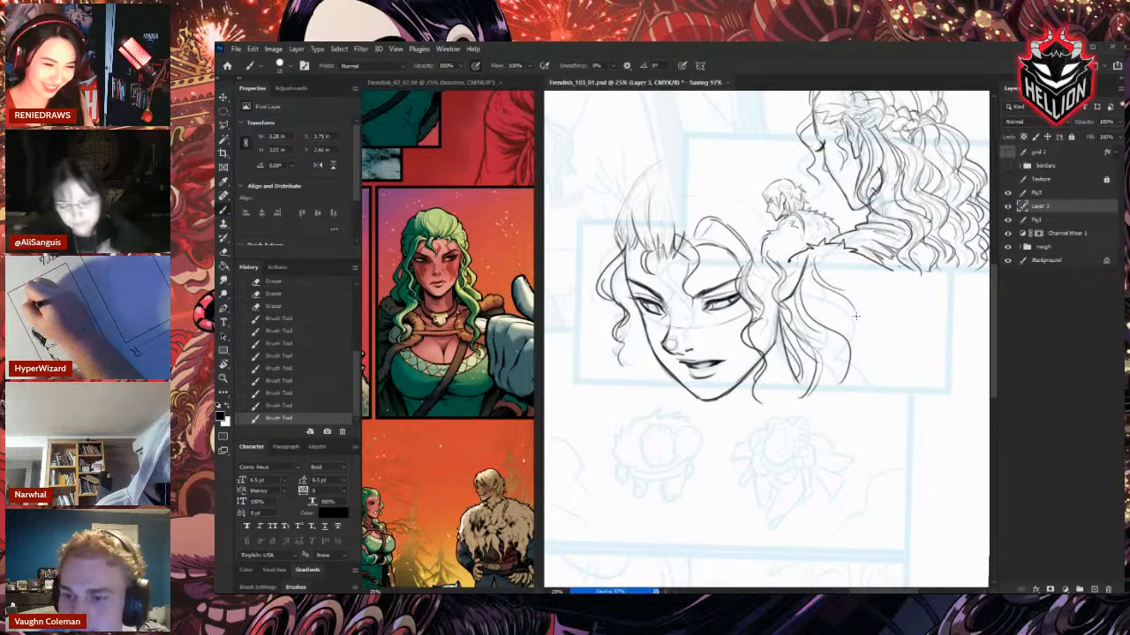
left_click_drag(810, 280, 838, 300)
left_click_drag(816, 283, 836, 299)
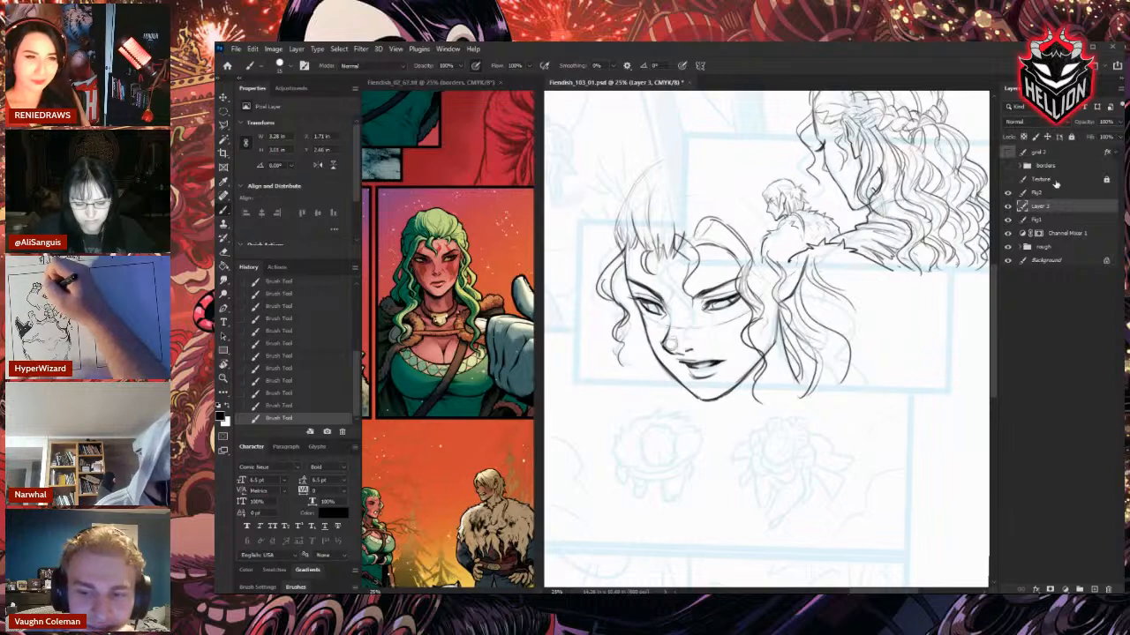
key("e")
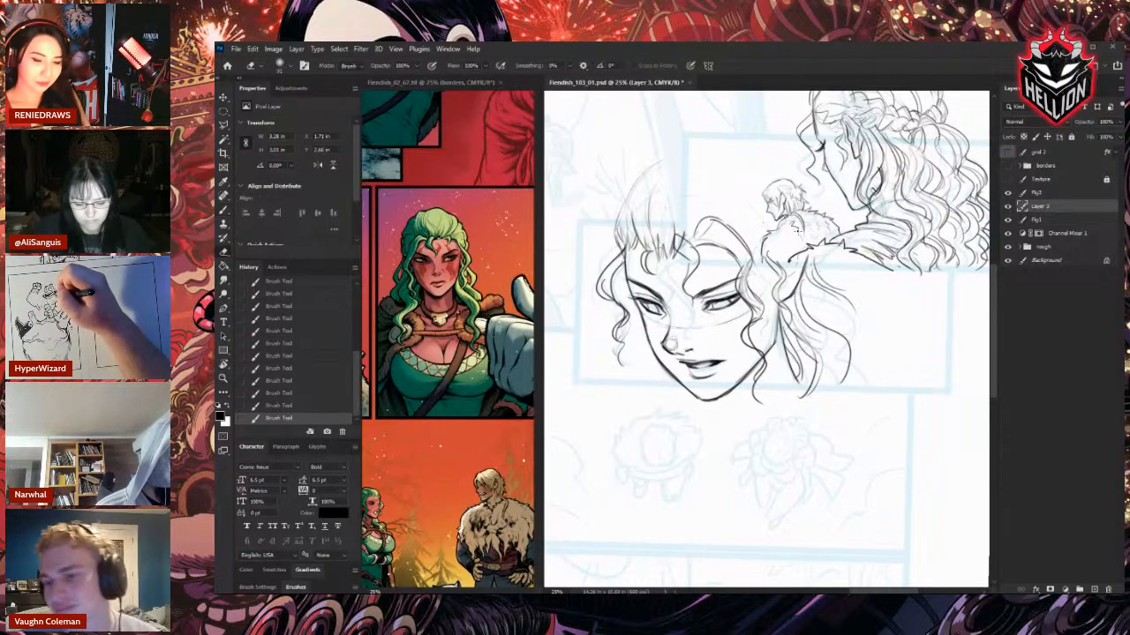
left_click_drag(818, 274, 852, 307)
left_click_drag(827, 277, 854, 309)
left_click_drag(834, 280, 855, 316)
Fill the hair behind the near ear with additional wavy inner strands and erase the stray overlap.
left_click_drag(883, 326, 835, 334)
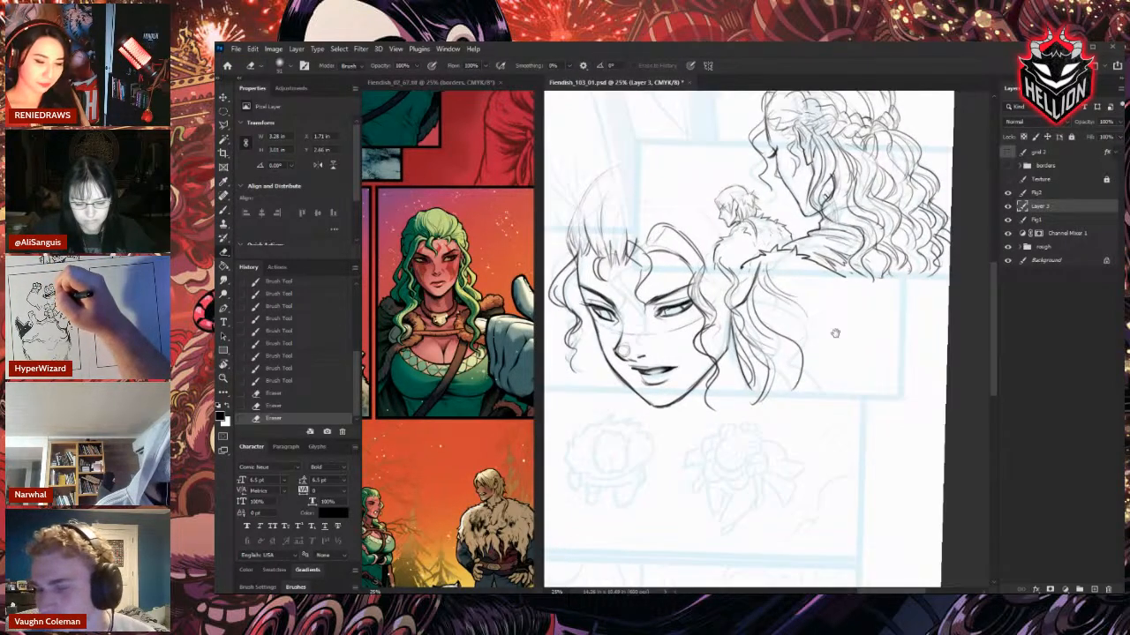
key("b")
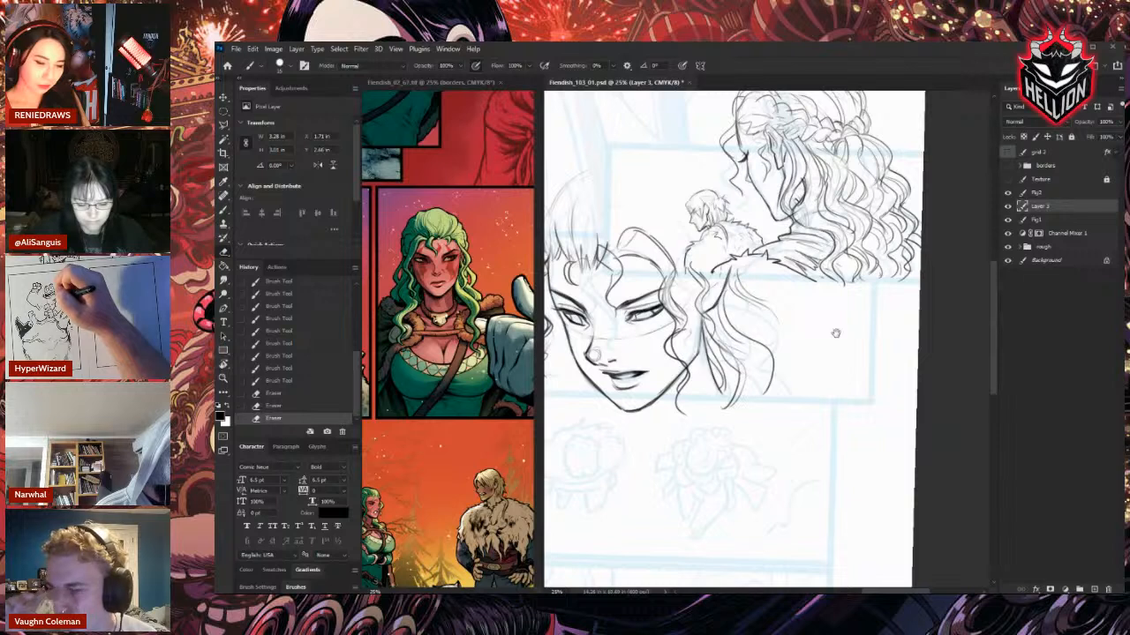
left_click_drag(757, 298, 769, 335)
mouse_move(747, 300)
left_mouse_down()
mouse_move(764, 344)
mouse_move(750, 343)
left_mouse_up()
left_click_drag(741, 311, 759, 344)
mouse_move(752, 316)
left_mouse_down()
mouse_move(764, 338)
mouse_move(756, 287)
left_mouse_up()
key("e")
left_click_drag(763, 302, 757, 293)
Draw long wavy strands from the near ear to flicked ends below the panel, plus a strand beneath the far jaw.
key("b")
left_click_drag(747, 275, 756, 305)
left_click_drag(747, 288, 764, 378)
mouse_move(770, 380)
left_mouse_down()
mouse_move(742, 414)
mouse_move(789, 402)
left_mouse_up()
left_click_drag(766, 387, 791, 404)
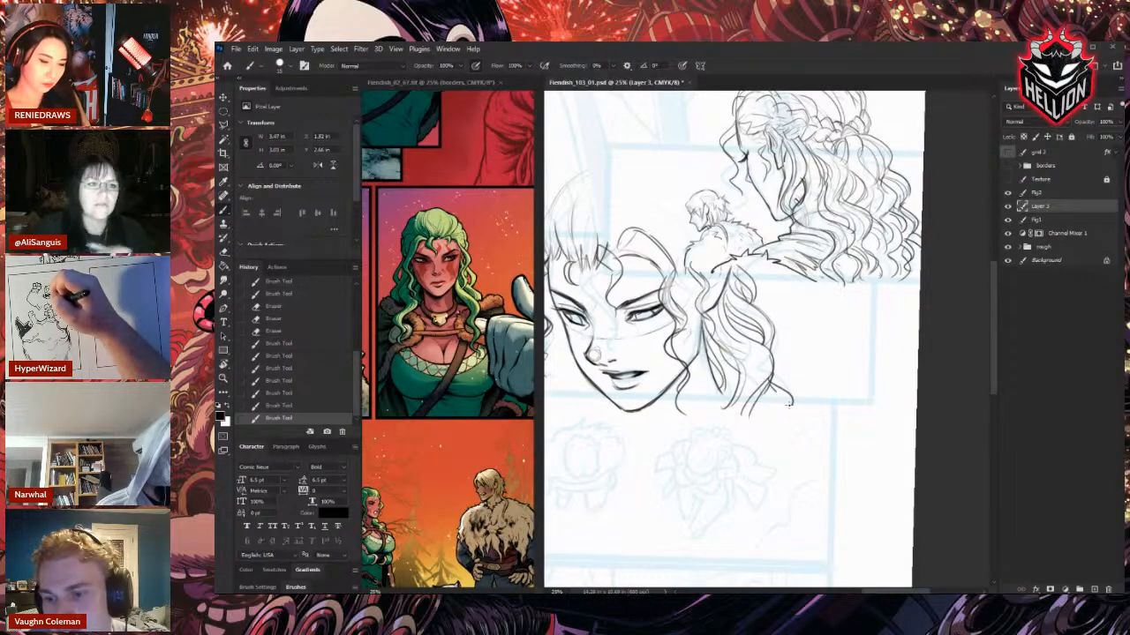
left_click_drag(676, 405, 781, 400)
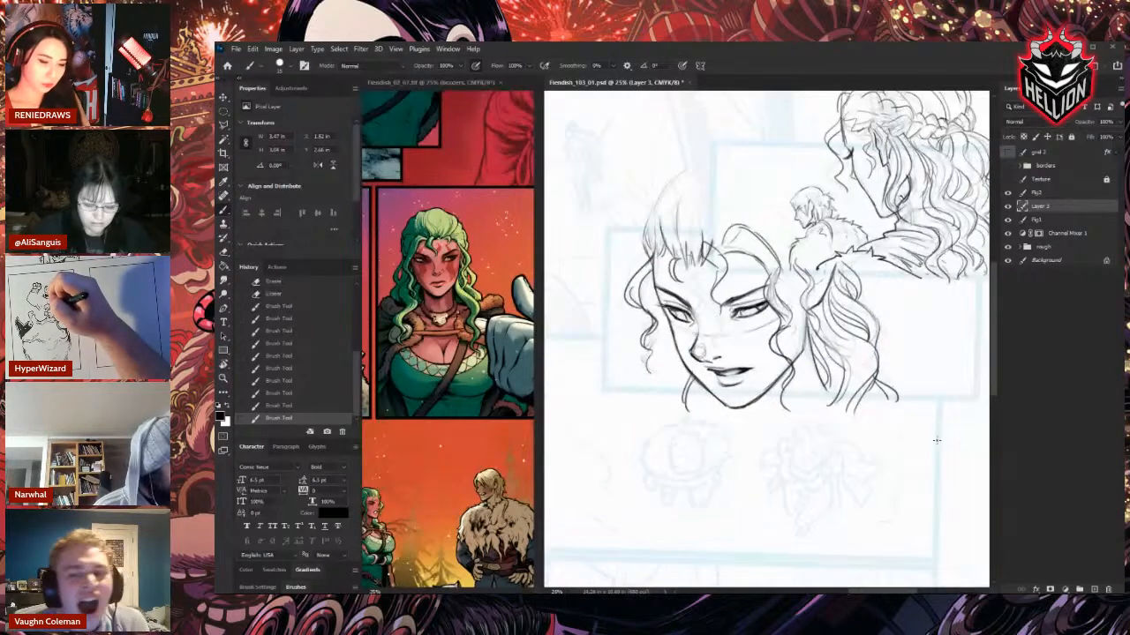
left_click_drag(934, 476, 892, 401)
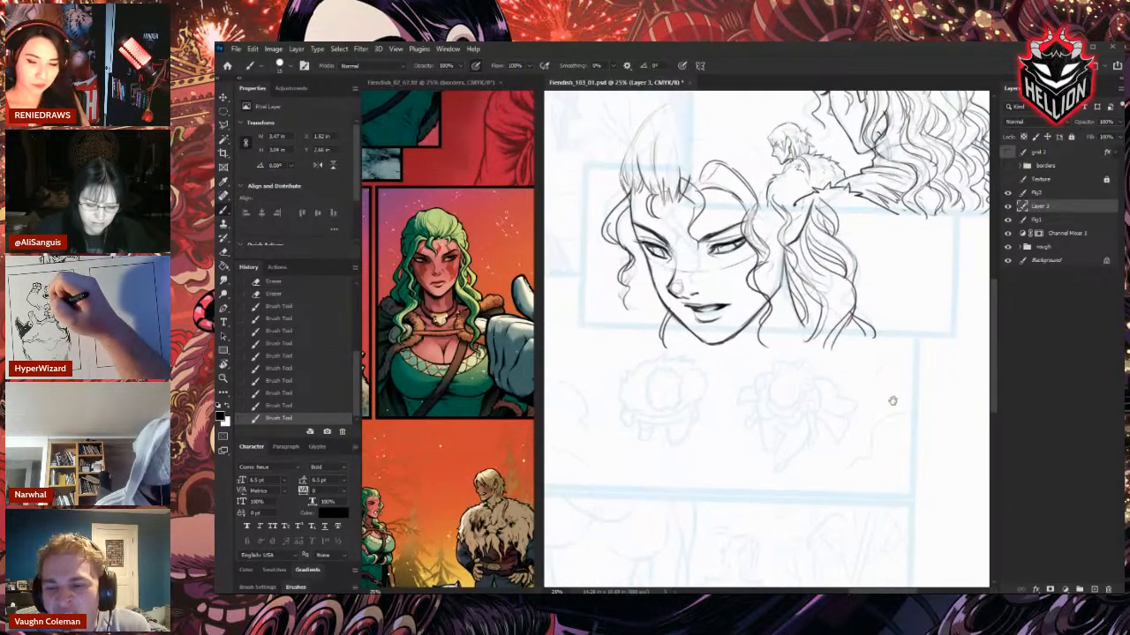
Rename the close-up face's layer Fig3 and make Fig2 the active layer.
double_click(1040, 208)
type("F")
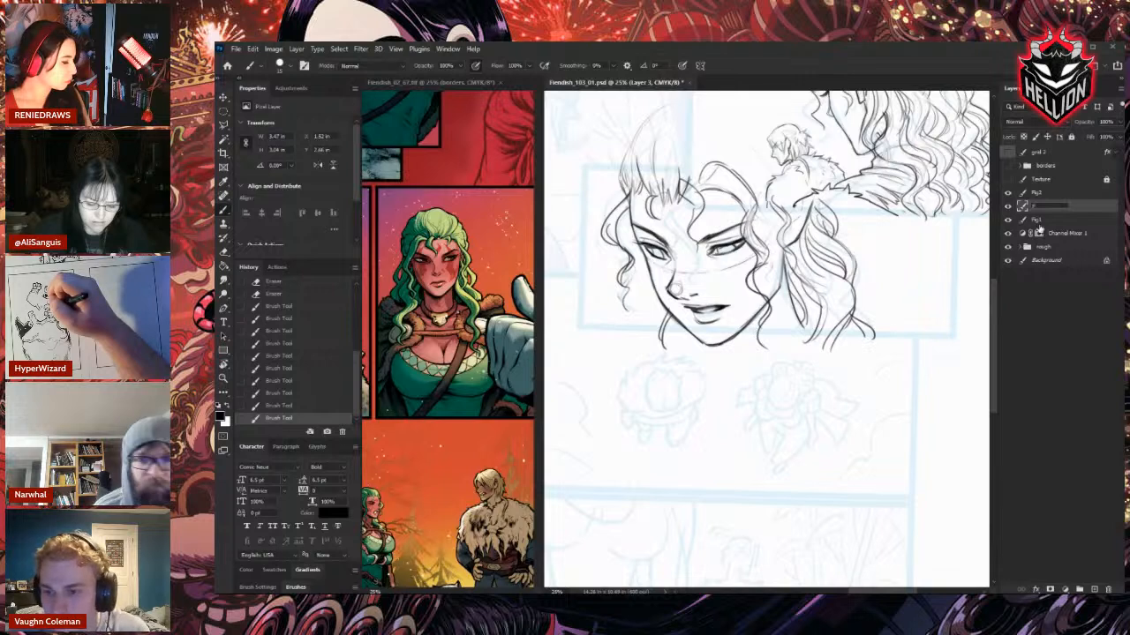
type("ig3")
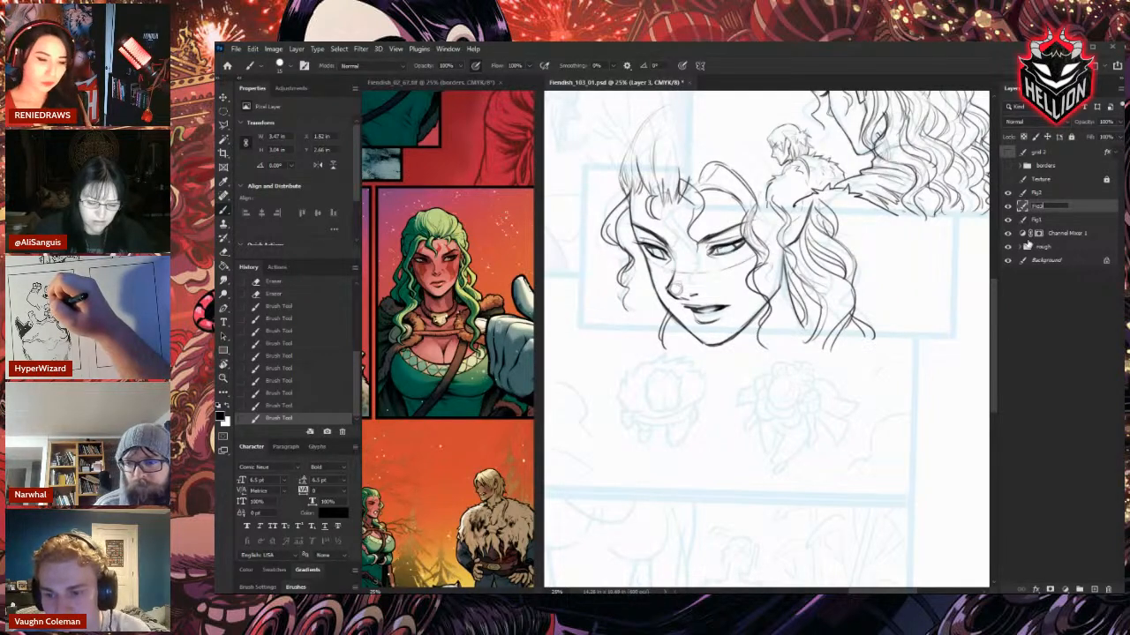
left_click(1040, 195)
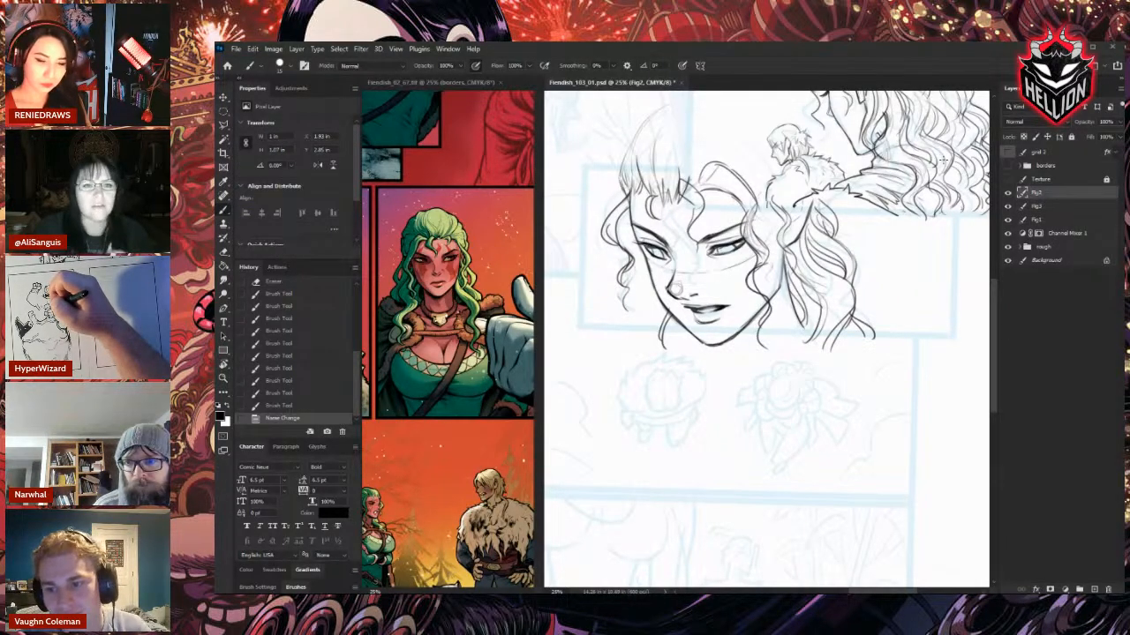
On the Fig3 layer, outline a polygonal selection around the area outside the close-up panel's border, enclosing the overhanging hair and chin.
left_click(1043, 206)
key("e")
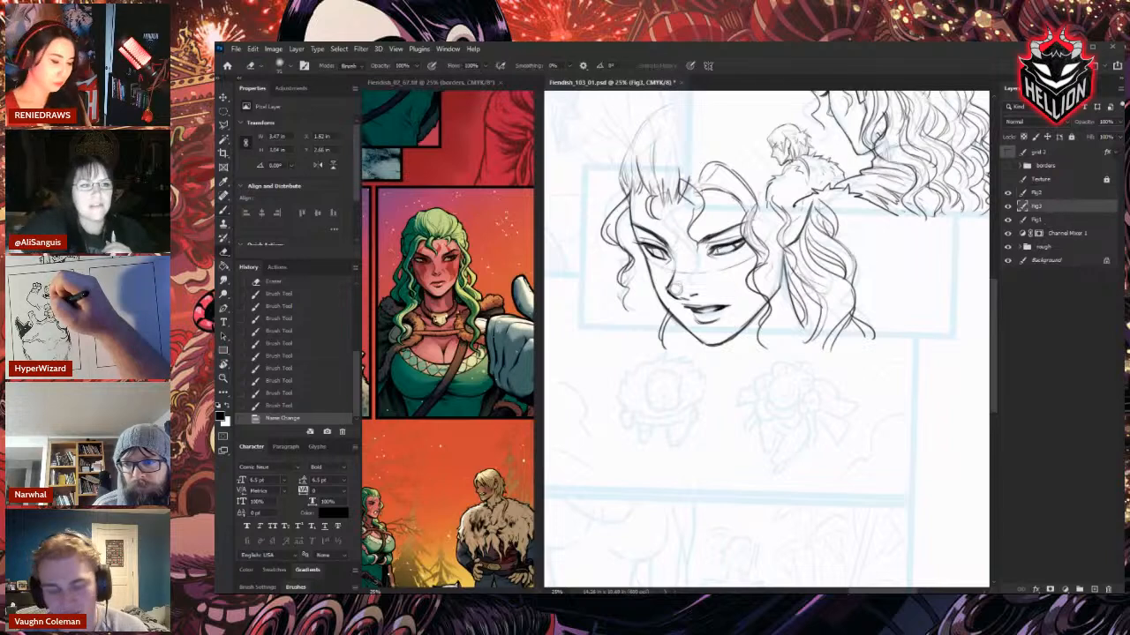
key("l")
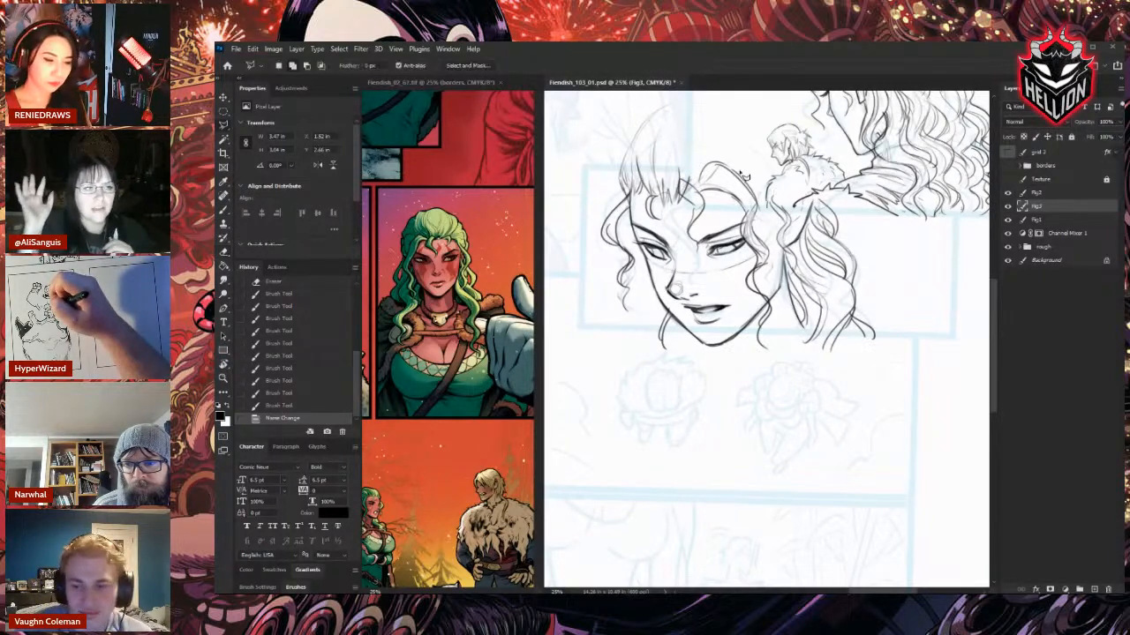
left_click(585, 173)
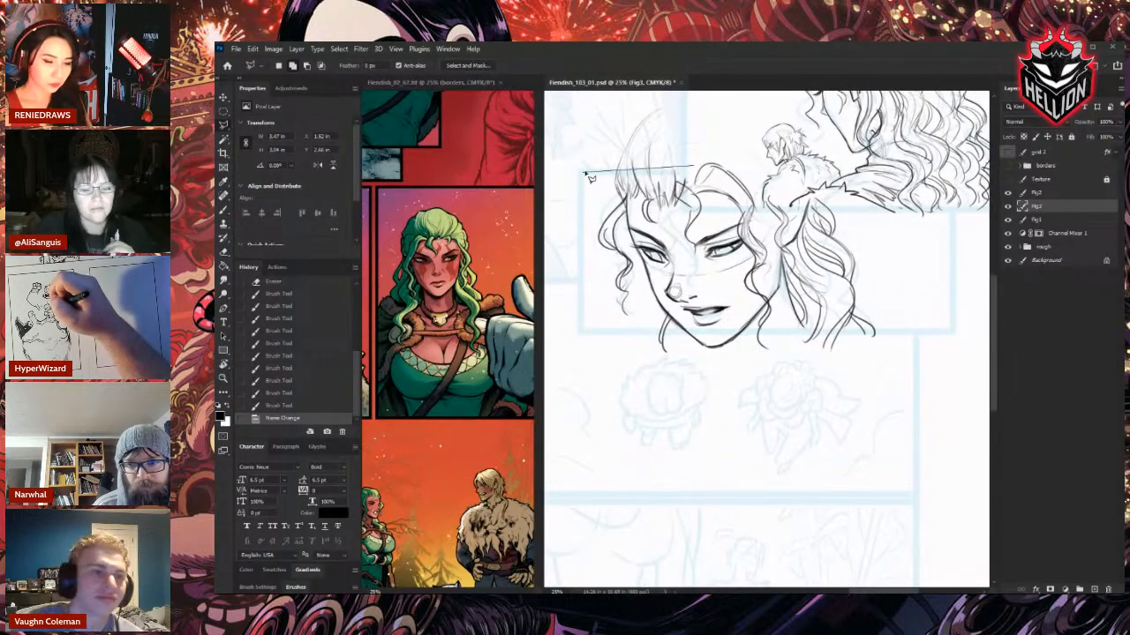
left_click(684, 173)
left_click(684, 205)
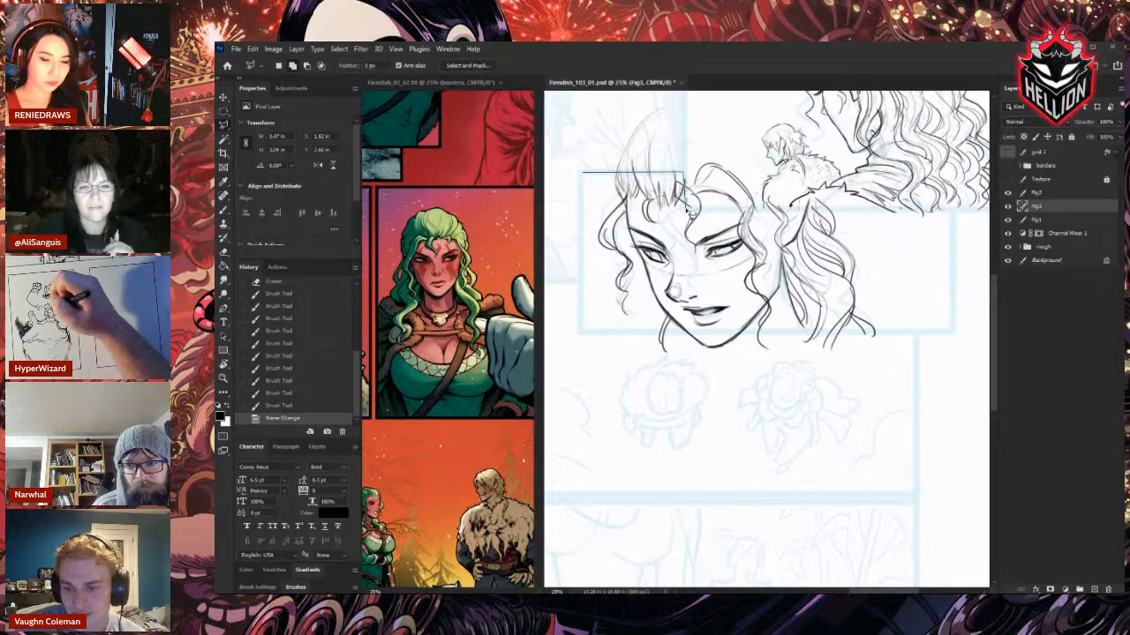
left_click(952, 208)
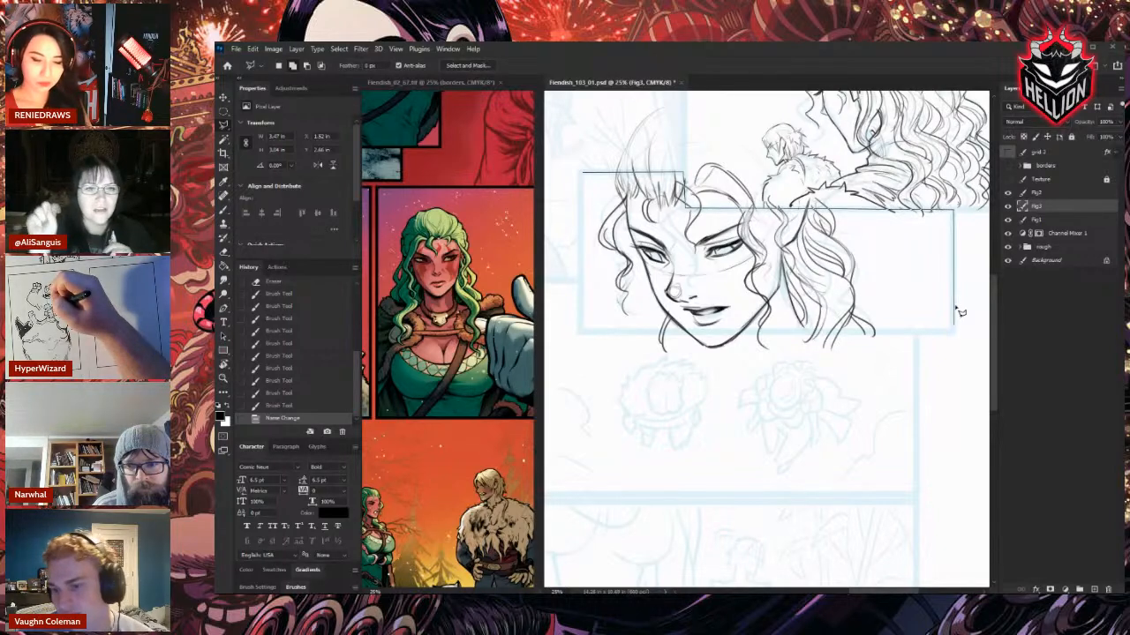
left_click(952, 332)
left_click(580, 332)
left_click(582, 411)
left_click(741, 459)
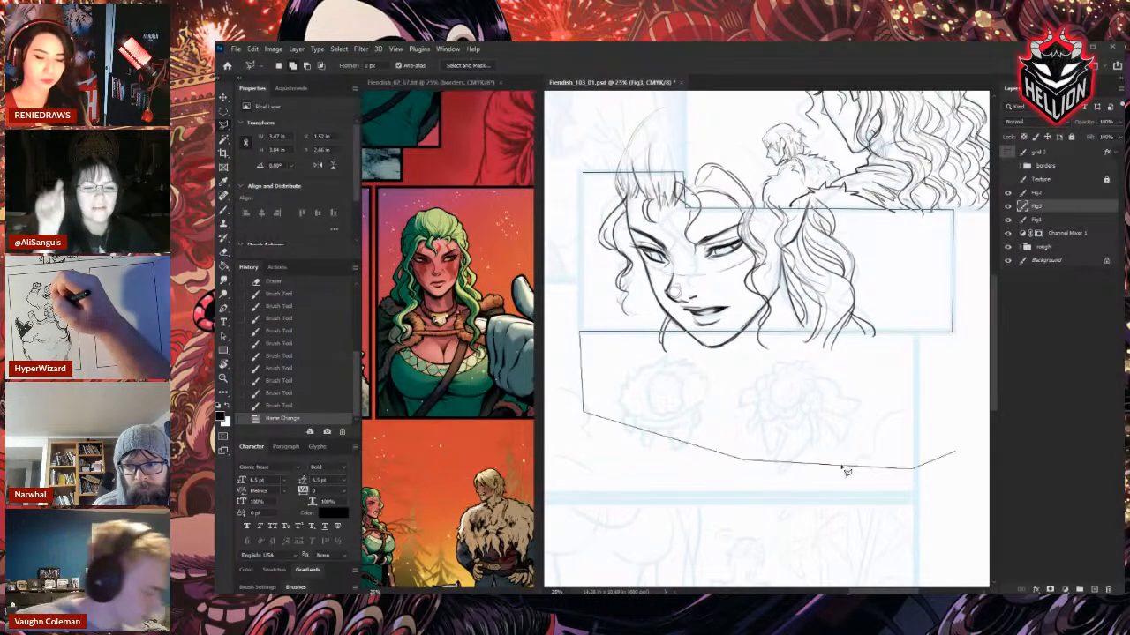
left_click(955, 452)
left_click(971, 295)
left_click(968, 173)
left_click(680, 97)
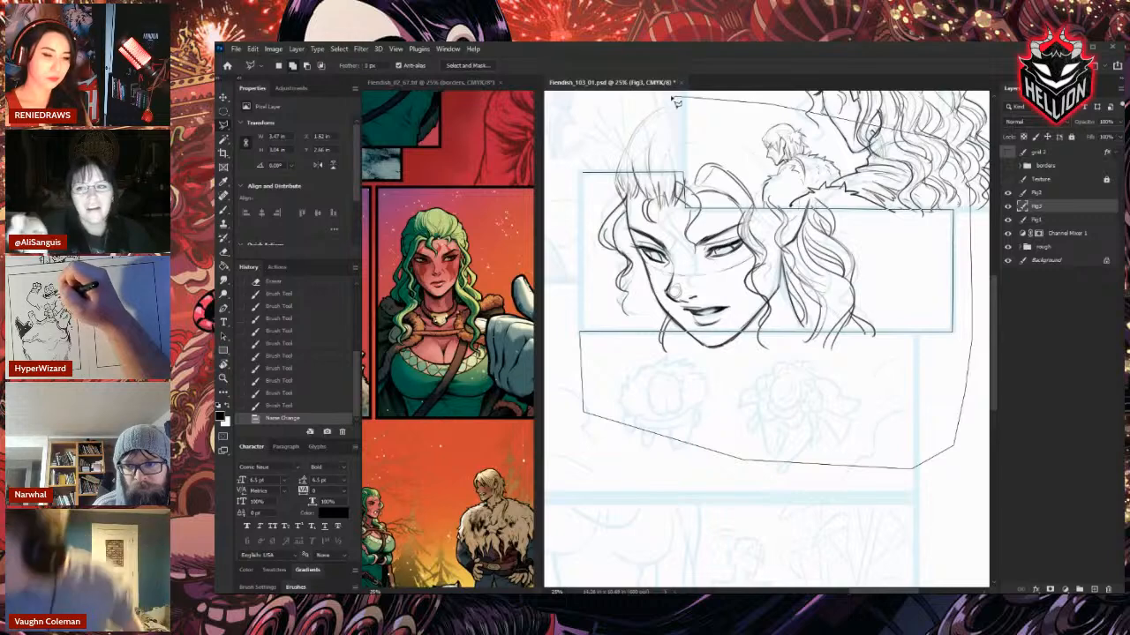
double_click(621, 115)
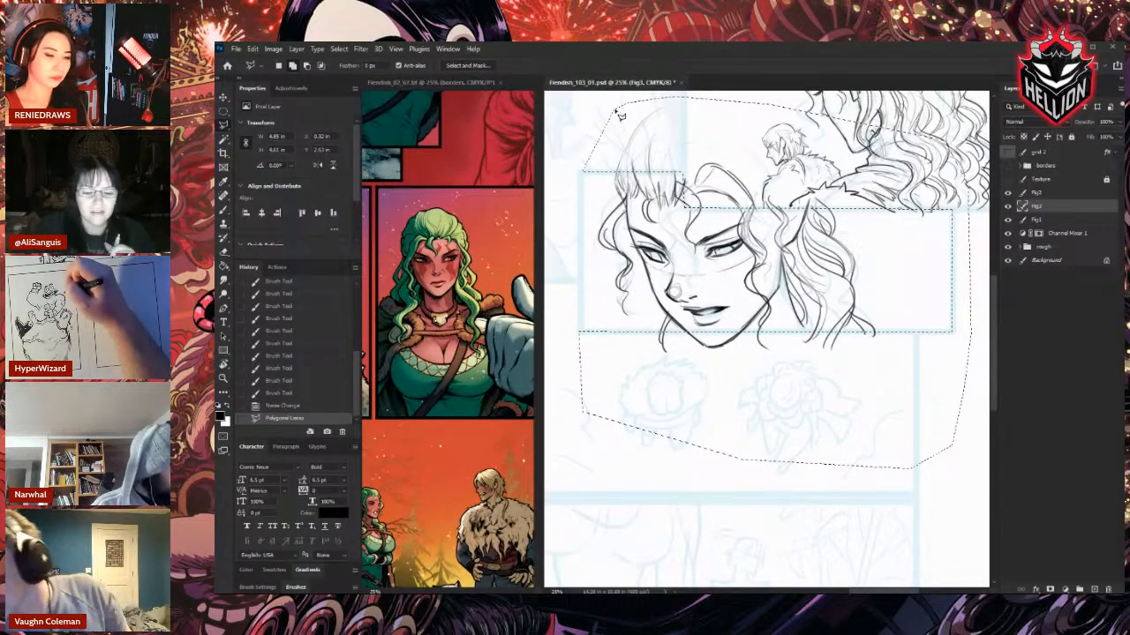
Erase the hair and chin lines overhanging the close-up panel with an enlarged soft eraser, and clear the selection.
key("ctrl+minus")
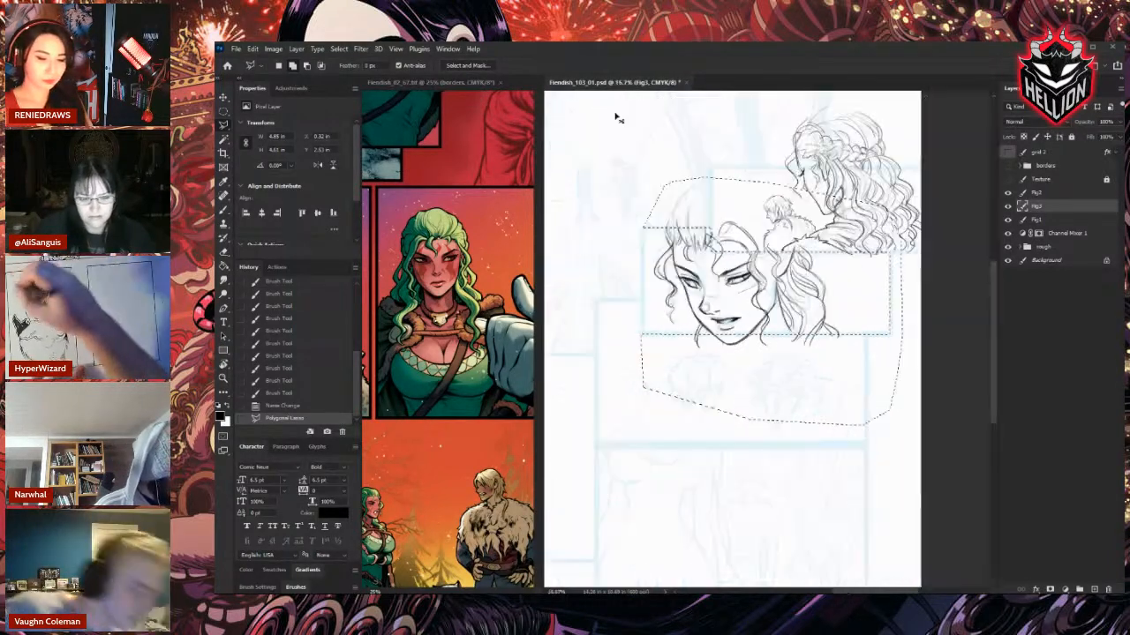
key("ctrl+minus")
key("b")
right_click(843, 220)
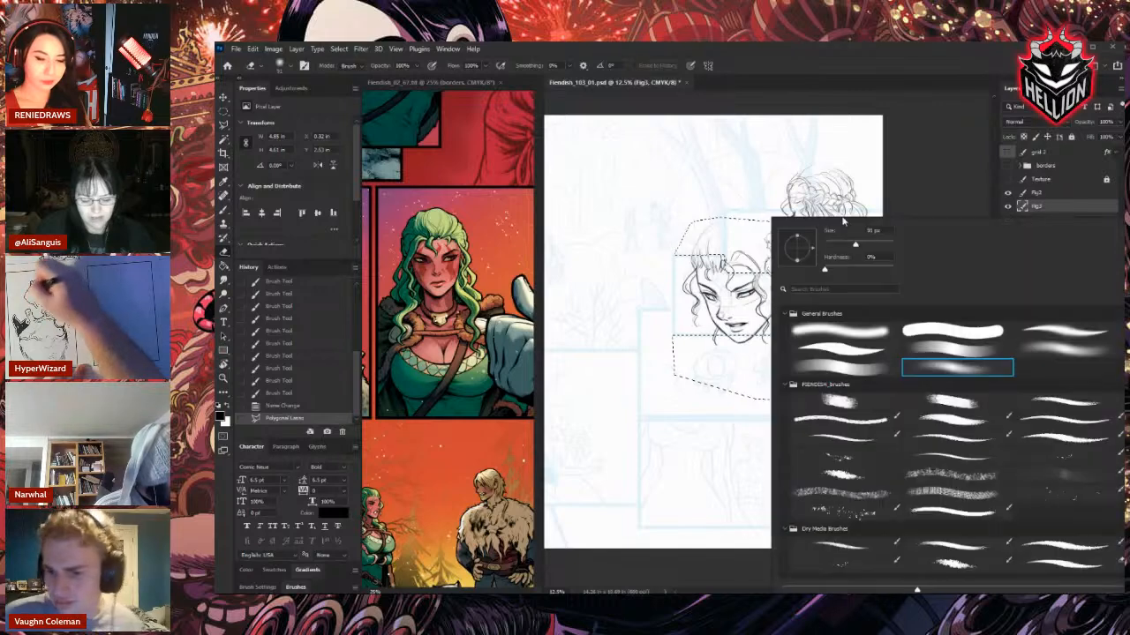
left_click_drag(855, 244, 869, 245)
left_click(940, 185)
mouse_move(739, 257)
left_mouse_down()
mouse_move(755, 261)
mouse_move(739, 256)
left_mouse_up()
key("bracketright")
key("bracketright")
key("bracketright")
key("bracketright")
key("bracketright")
left_click_drag(821, 284, 831, 291)
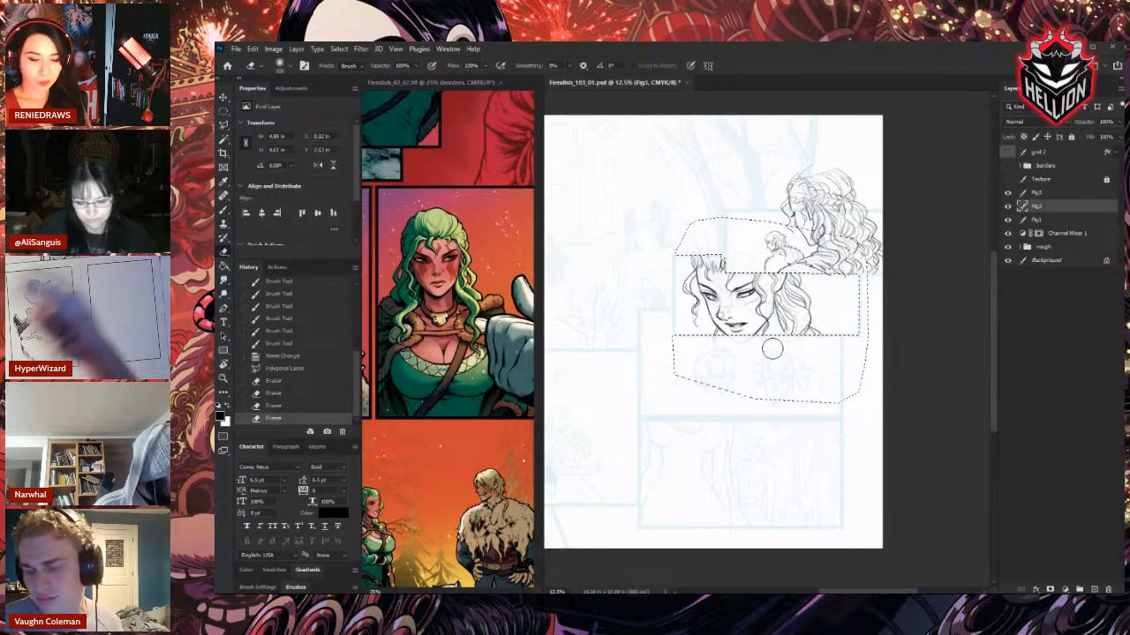
left_click_drag(772, 349, 746, 341)
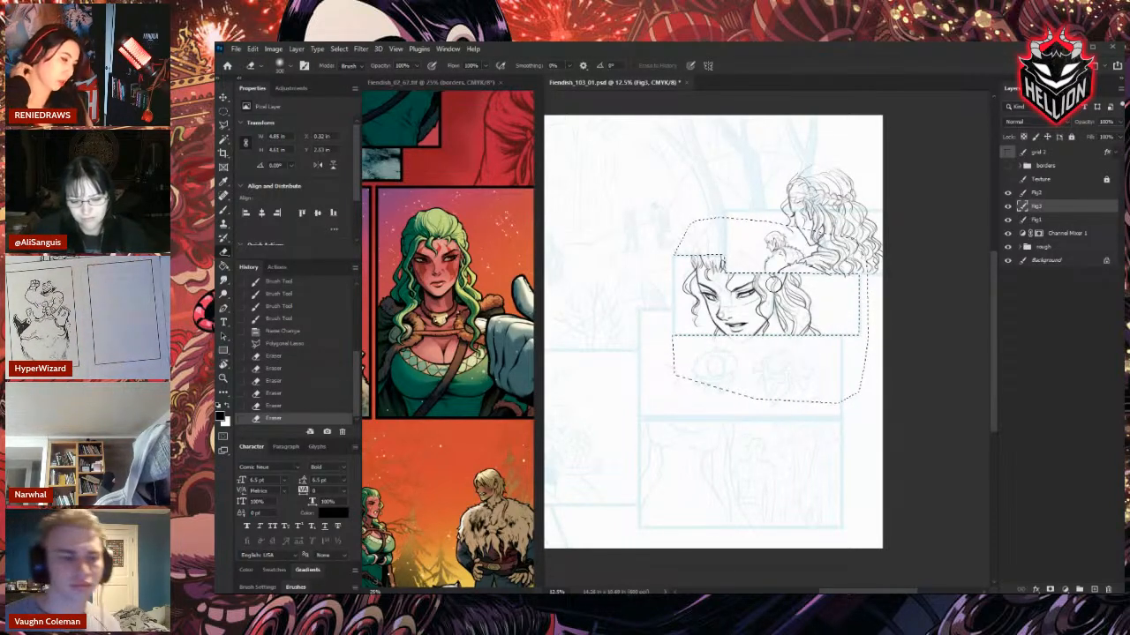
key("ctrl+d")
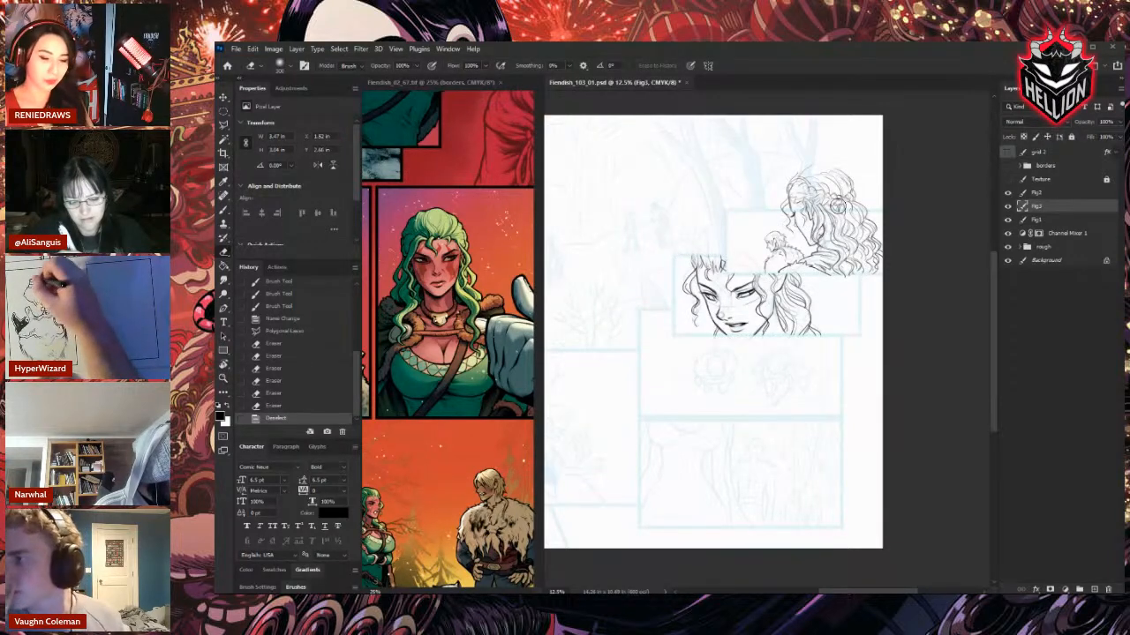
Lighten the hair ends along the close-up face's hairline with a smaller eraser.
key("ctrl+plus")
key("ctrl+plus")
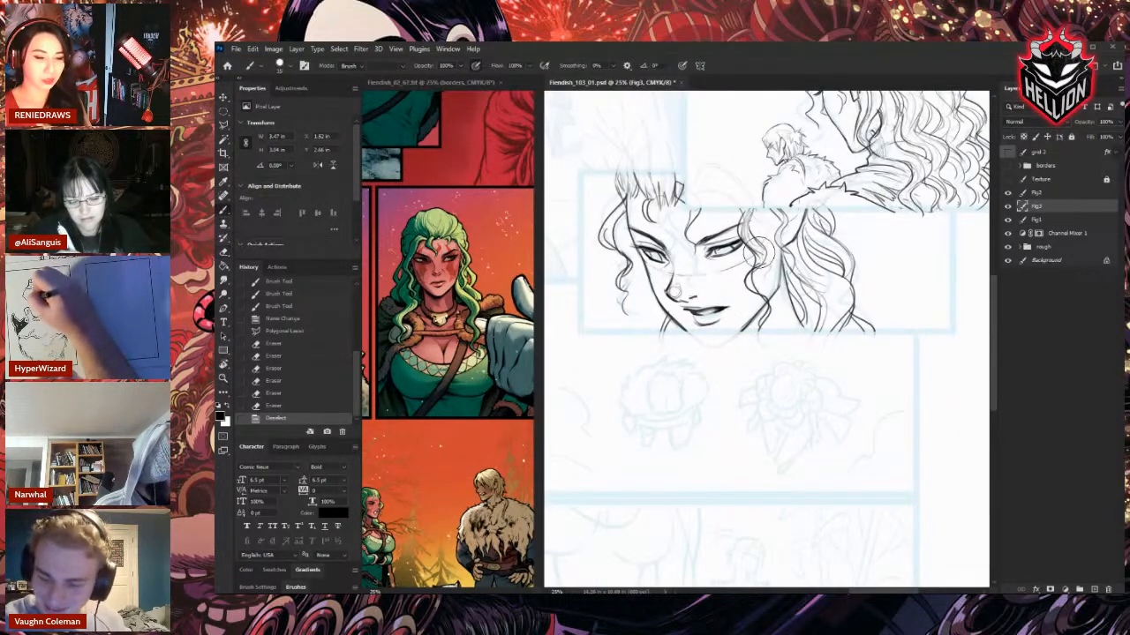
right_click(717, 203)
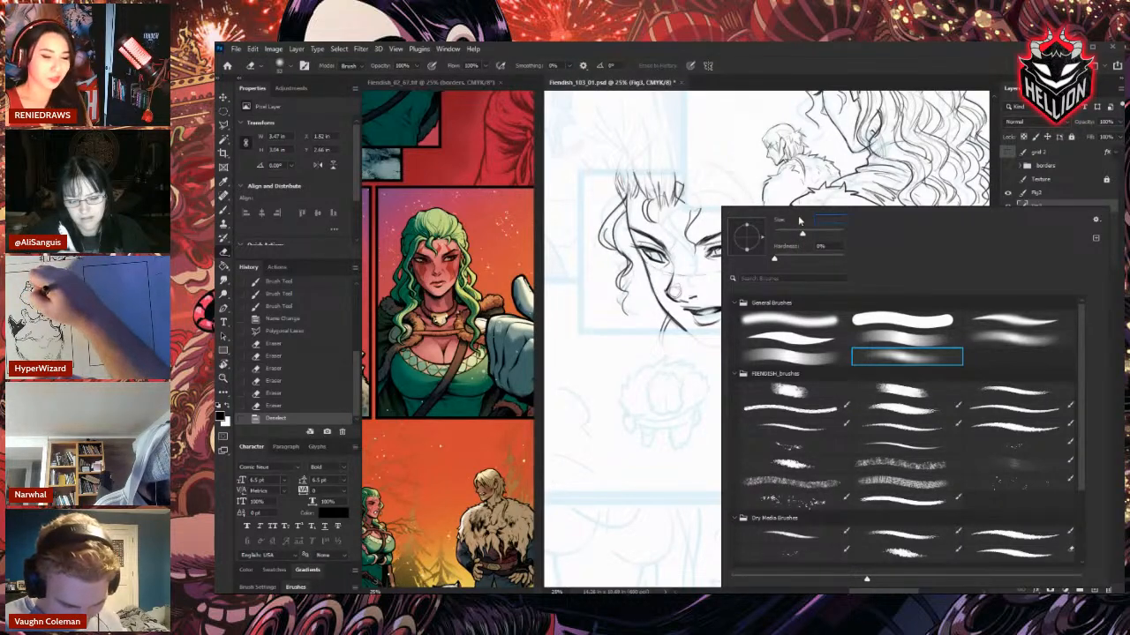
left_click(614, 460)
mouse_move(647, 159)
left_mouse_down()
mouse_move(636, 181)
mouse_move(664, 182)
left_mouse_up()
left_click_drag(678, 173, 688, 188)
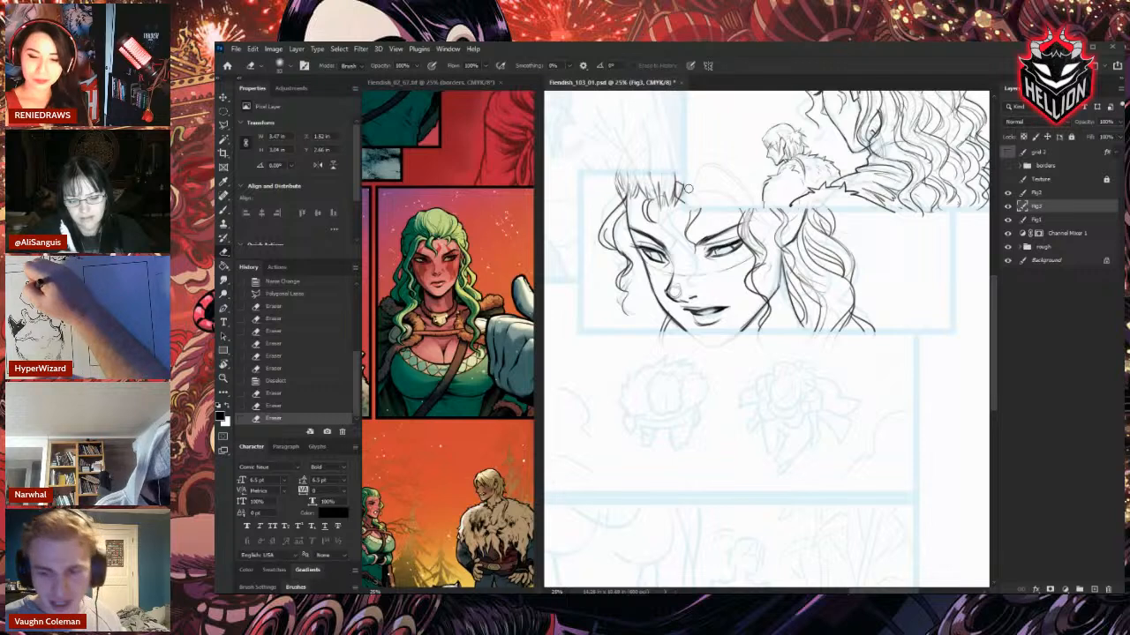
On the Fig2 layer, rough in the first forehead marking lines below the hairline and erase the excess.
left_click(1055, 194)
key("b")
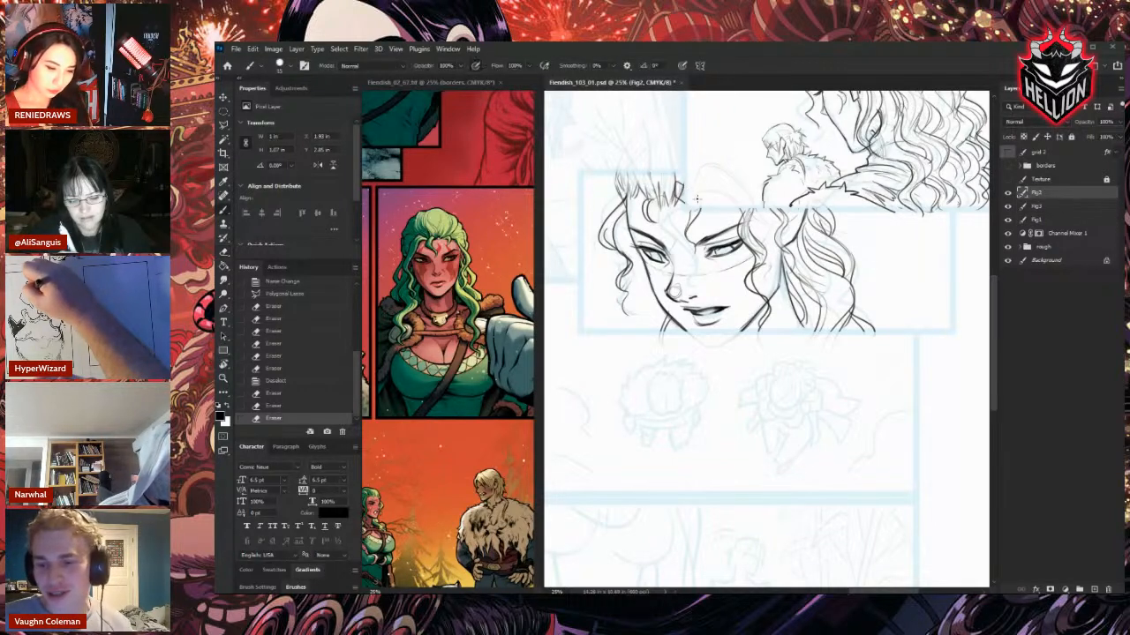
key("e")
left_click_drag(685, 195, 652, 221)
key("b")
mouse_move(658, 203)
left_mouse_down()
mouse_move(675, 228)
mouse_move(662, 232)
left_mouse_up()
key("e")
key("b")
key("e")
left_click_drag(662, 219, 664, 233)
left_click_drag(664, 222, 671, 236)
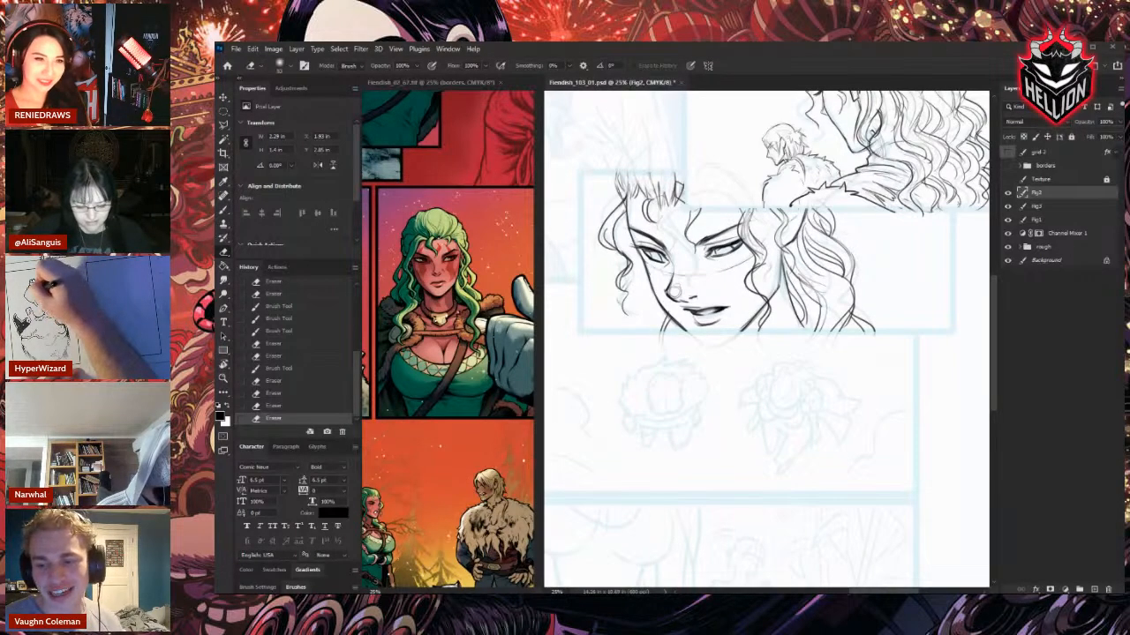
Sketch a small diamond marking in the centre of the woman's forehead, trimming its edges with the eraser.
key("b")
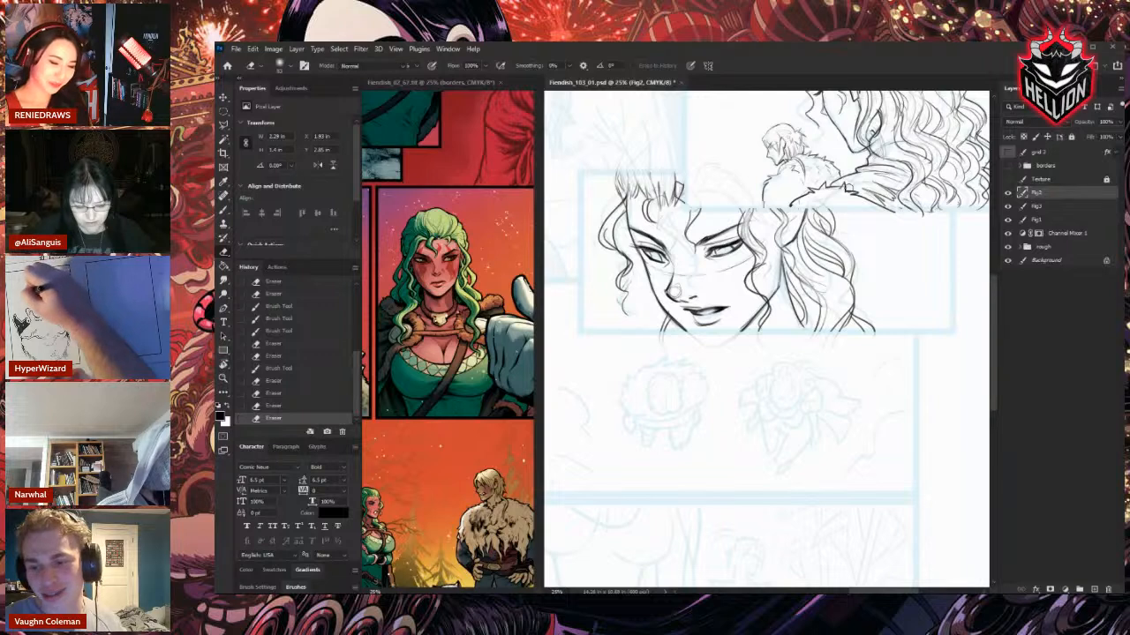
key("b")
mouse_move(645, 205)
left_mouse_down()
mouse_move(652, 223)
mouse_move(667, 221)
mouse_move(657, 210)
mouse_move(683, 226)
mouse_move(664, 243)
mouse_move(662, 214)
mouse_move(662, 231)
left_mouse_up()
key("e")
key("b")
key("e")
key("b")
key("e")
key("b")
mouse_move(672, 215)
left_mouse_down()
mouse_move(667, 232)
mouse_move(681, 212)
mouse_move(672, 226)
left_mouse_up()
key("e")
key("b")
key("e")
left_click_drag(676, 231, 673, 237)
Add the pointed lines beneath the forehead diamond towards the brows and clean up its inner edges.
key("b")
left_click_drag(667, 228, 676, 242)
key("e")
mouse_move(676, 236)
left_mouse_down()
mouse_move(680, 215)
mouse_move(681, 227)
left_mouse_up()
key("b")
key("e")
key("b")
left_click_drag(686, 219, 676, 238)
key("e")
key("b")
left_click_drag(662, 230, 679, 236)
key("e")
key("b")
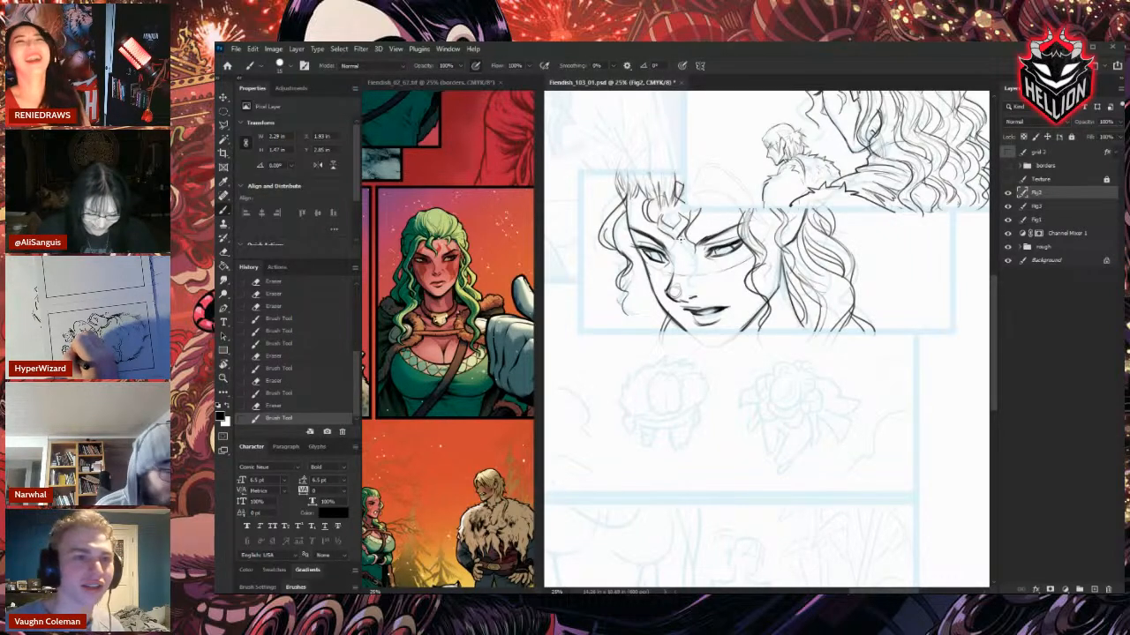
key("e")
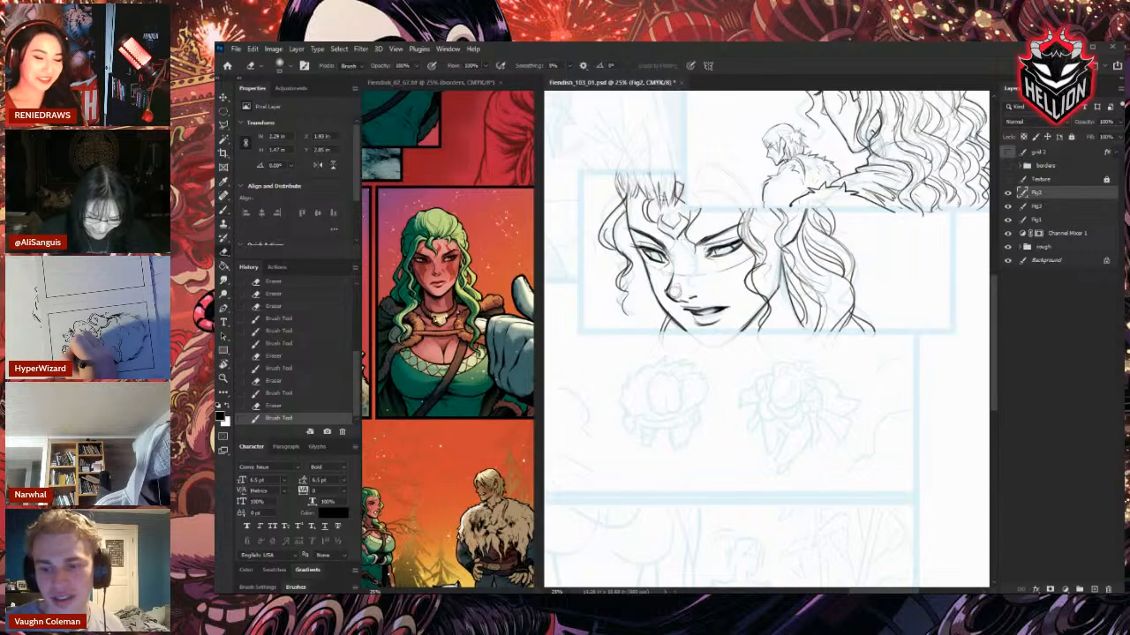
left_click_drag(674, 231, 668, 224)
left_click_drag(668, 222, 665, 217)
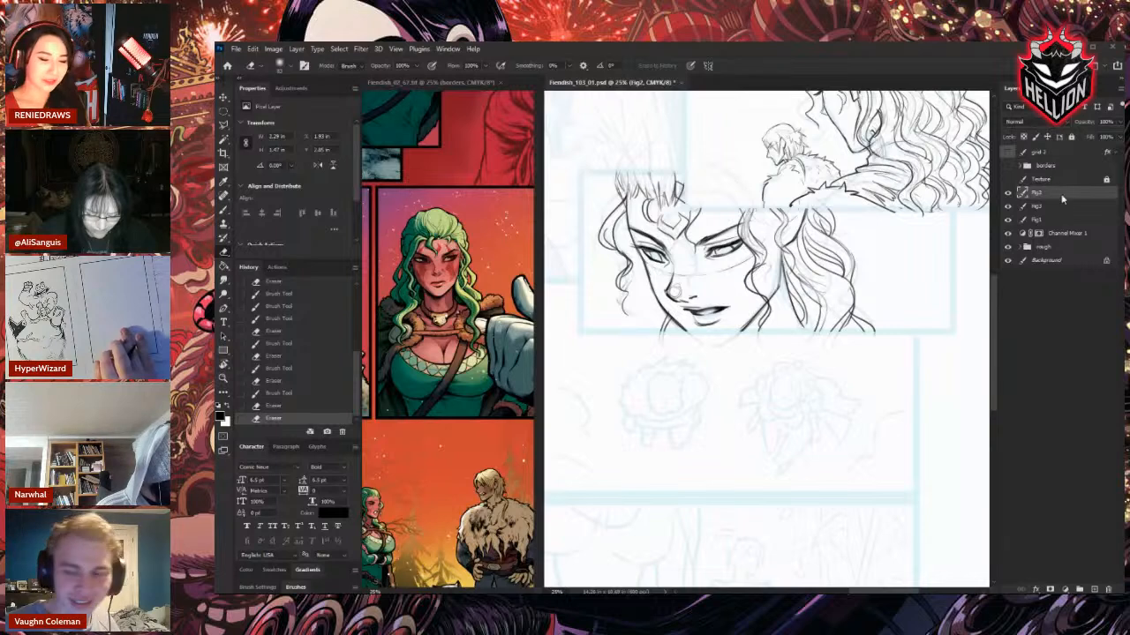
Draw a short marking on the forehead above the far brow and trim its strokes with the eraser.
key("b")
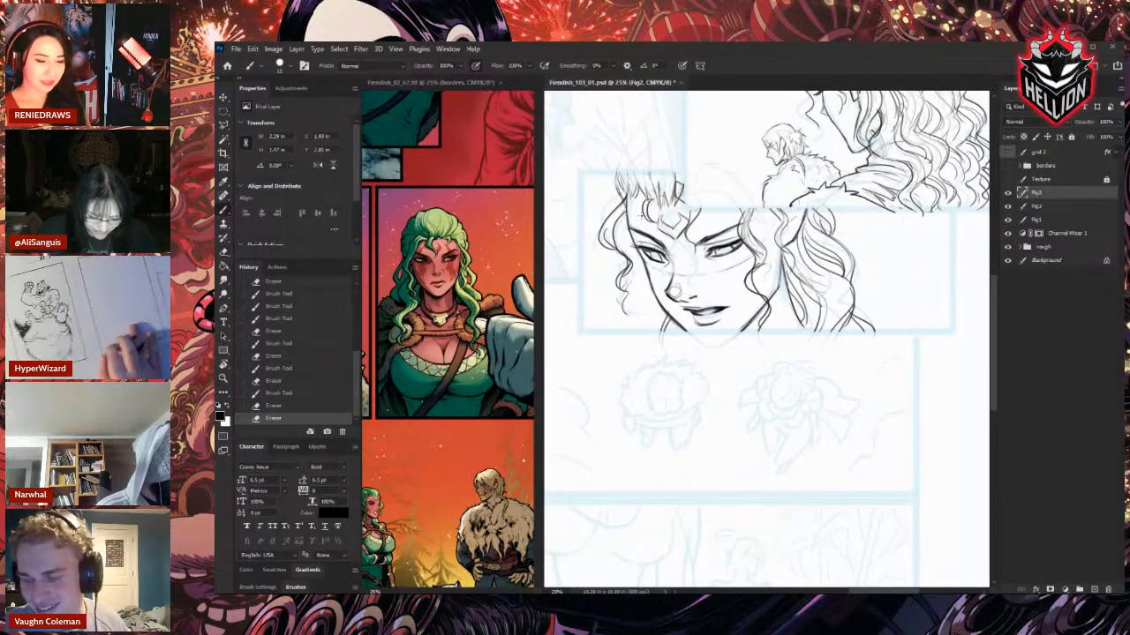
mouse_move(641, 214)
left_mouse_down()
mouse_move(639, 245)
mouse_move(642, 217)
left_mouse_up()
key("e")
left_click_drag(639, 212, 642, 220)
key("b")
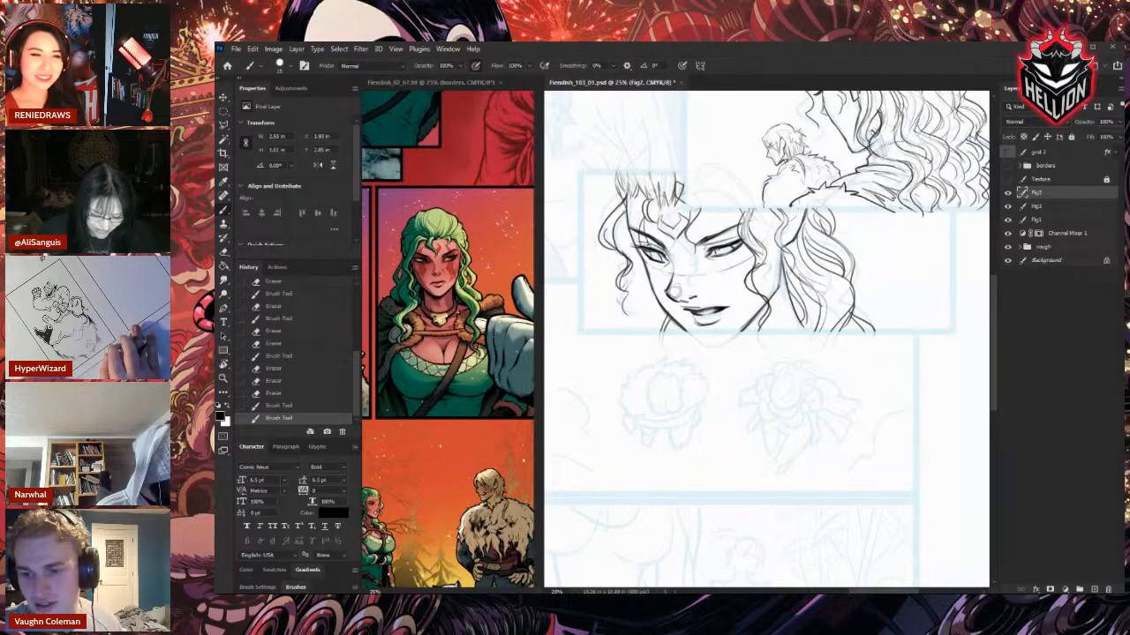
key("e")
mouse_move(639, 212)
left_mouse_down()
mouse_move(641, 247)
mouse_move(650, 219)
mouse_move(642, 232)
left_mouse_up()
key("b")
key("e")
key("b")
mouse_move(645, 213)
left_mouse_down()
mouse_move(644, 228)
mouse_move(655, 211)
left_mouse_up()
key("e")
left_click_drag(650, 201, 655, 212)
Draw the face-paint stripe from the forehead through the far eye down to the cheek, erasing the overlap.
key("b")
left_click_drag(649, 203, 649, 231)
key("e")
left_click_drag(647, 238, 651, 256)
key("b")
mouse_move(646, 213)
left_mouse_down()
mouse_move(651, 265)
mouse_move(666, 276)
mouse_move(651, 297)
mouse_move(664, 283)
left_mouse_up()
key("e")
key("b")
key("e")
mouse_move(660, 281)
left_mouse_down()
mouse_move(648, 281)
mouse_move(678, 292)
left_mouse_up()
key("b")
key("e")
left_click_drag(675, 285, 679, 295)
key("b")
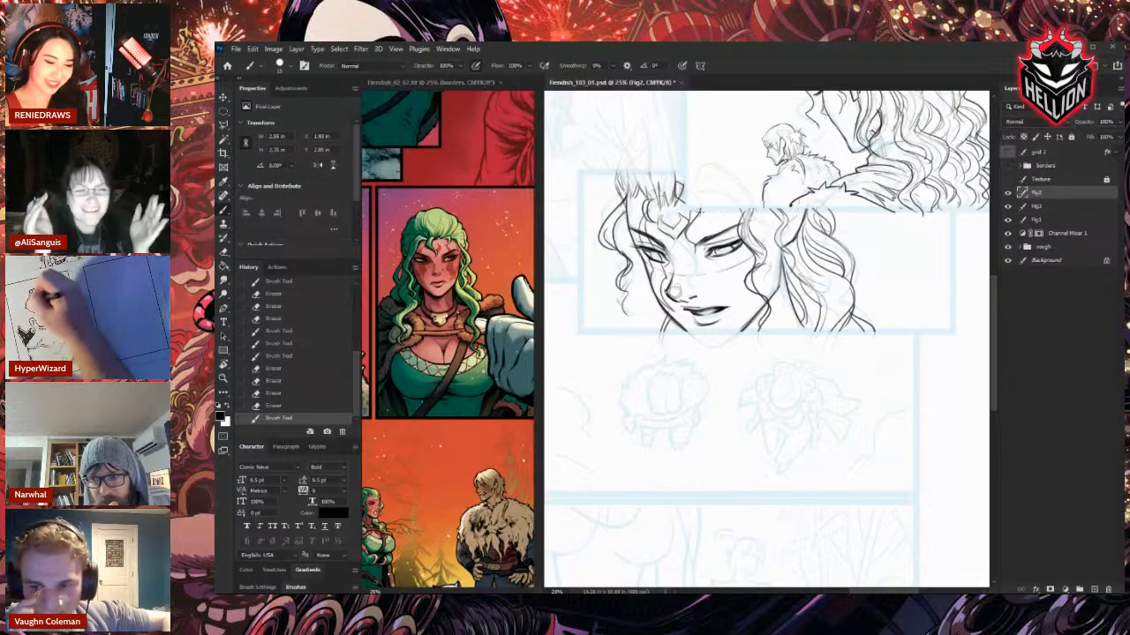
Draw the face-paint stripes from the forehead across the near eye and down the cheek, erasing the excess.
mouse_move(697, 212)
left_mouse_down()
mouse_move(710, 249)
mouse_move(731, 240)
mouse_move(716, 257)
mouse_move(734, 311)
left_mouse_up()
left_click_drag(731, 254, 740, 312)
key("e")
left_click_drag(743, 305, 741, 332)
key("b")
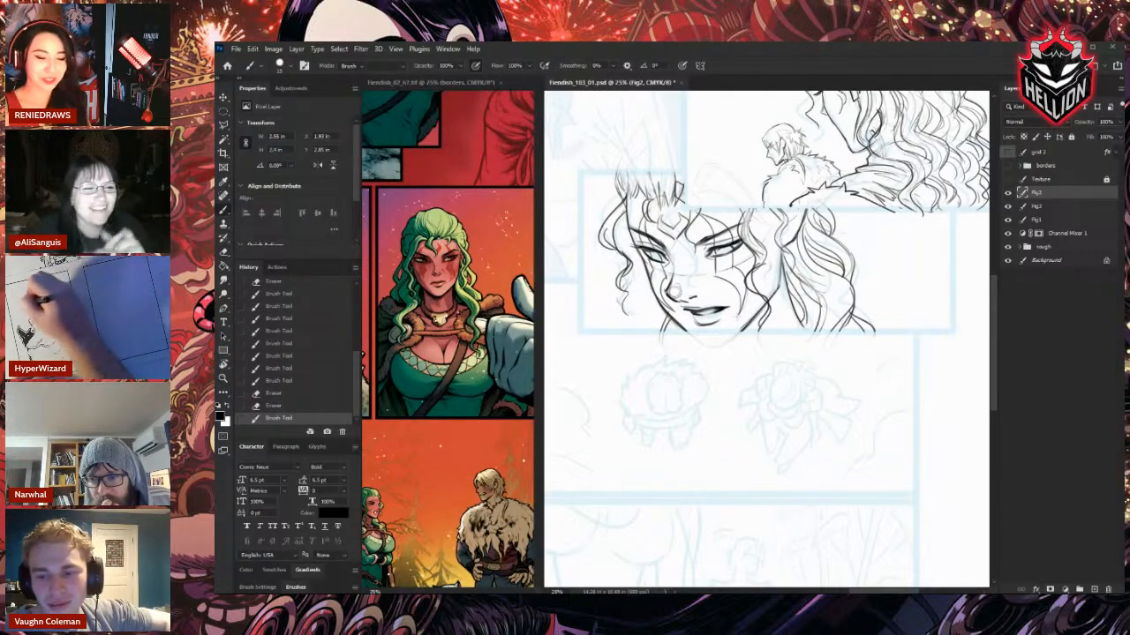
key("e")
left_click_drag(724, 252, 729, 280)
left_click_drag(711, 256, 719, 276)
key("b")
left_click_drag(712, 265, 715, 279)
key("e")
Trim the markings near the panel's upper edge and below the far eye, and redraw the short mark above the far brow.
left_click_drag(696, 208, 701, 212)
left_click_drag(699, 208, 705, 212)
left_click_drag(703, 209, 708, 212)
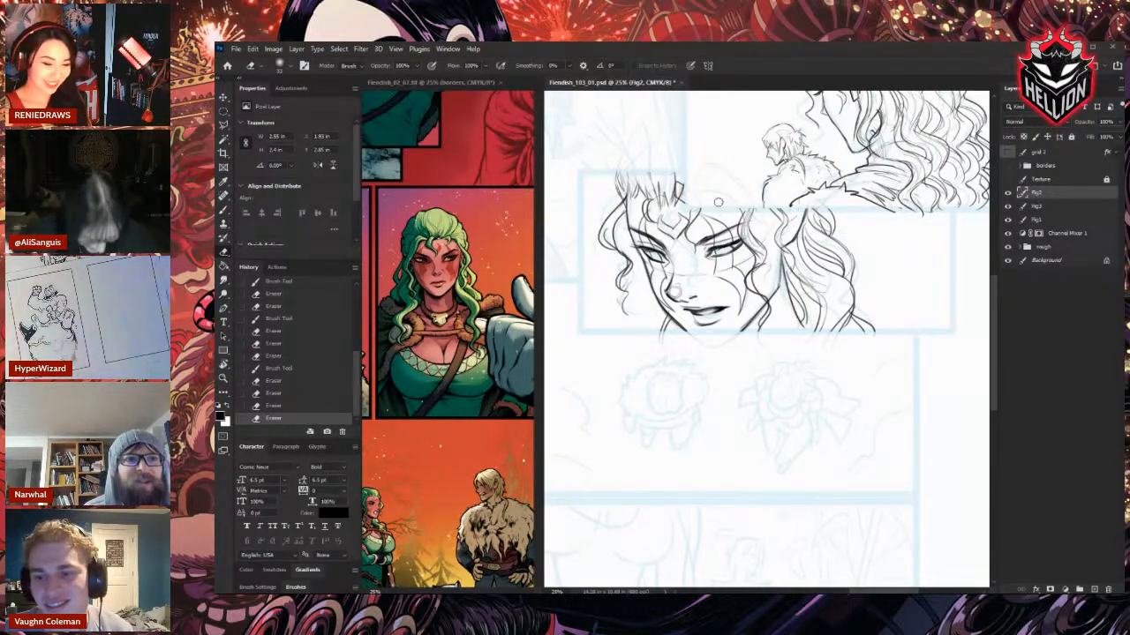
left_click_drag(640, 225, 645, 236)
left_click_drag(642, 217, 644, 224)
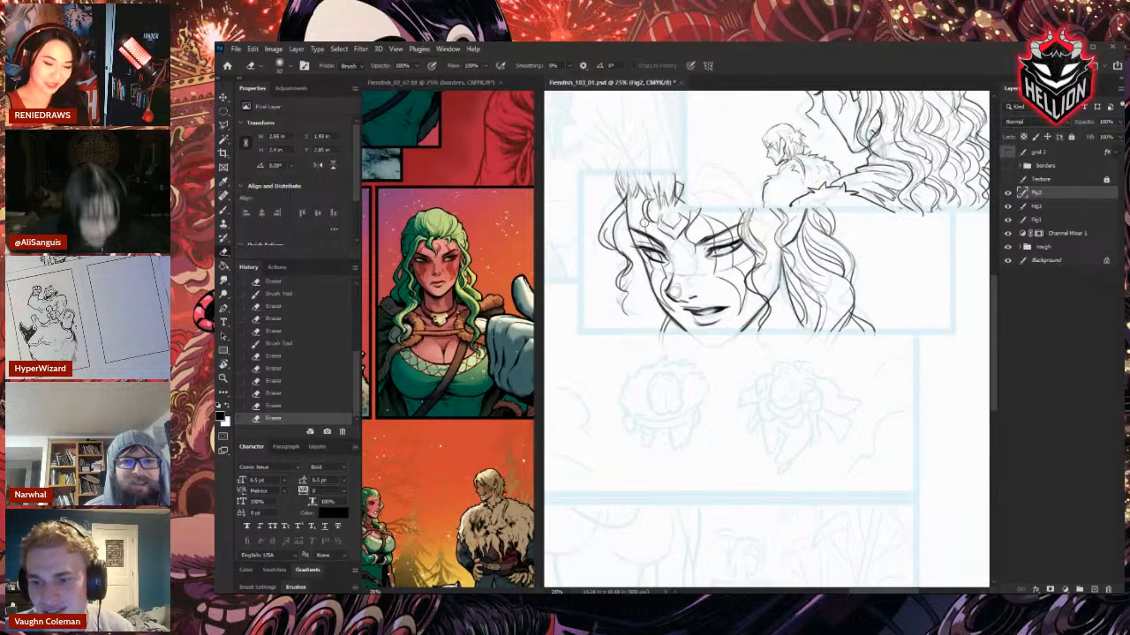
left_click_drag(662, 263, 667, 268)
key("b")
key("e")
key("b")
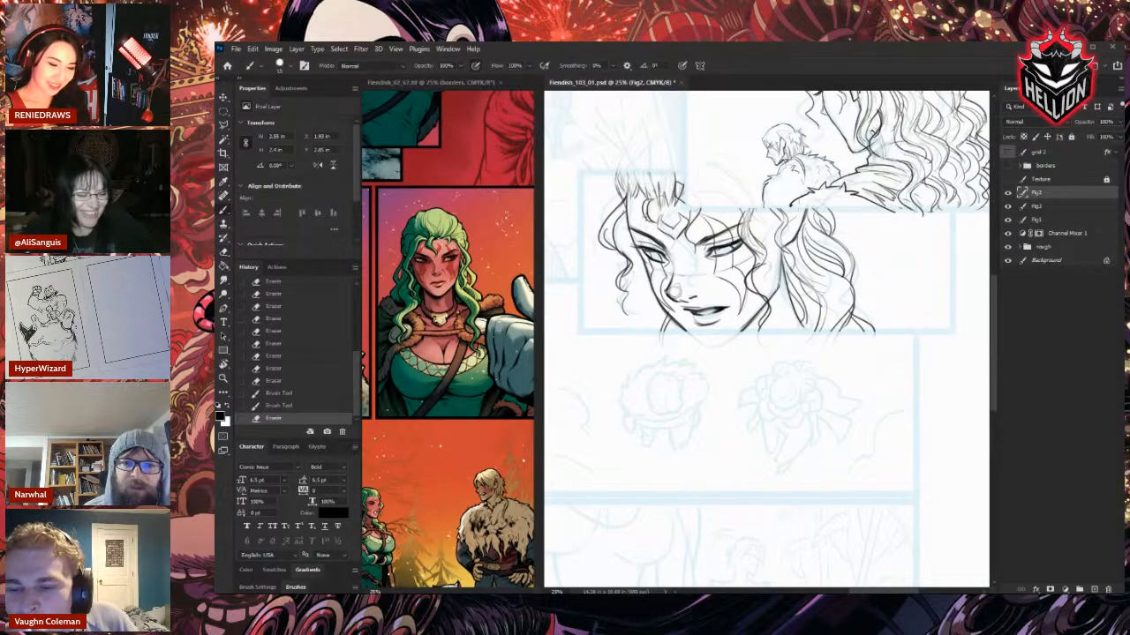
mouse_move(645, 213)
left_mouse_down()
mouse_move(647, 248)
mouse_move(651, 221)
left_mouse_up()
key("e")
key("b")
key("e")
Rework the stripe below the far eye with short strokes along the cheek and beside the nose, cleaning its ends.
left_click_drag(676, 288, 678, 293)
key("b")
mouse_move(675, 284)
left_mouse_down()
mouse_move(678, 293)
mouse_move(656, 270)
left_mouse_up()
key("e")
key("b")
left_click_drag(652, 265, 655, 268)
key("e")
key("b")
left_click_drag(652, 269, 664, 293)
key("e")
left_click_drag(662, 290, 667, 302)
mouse_move(665, 298)
left_mouse_down()
mouse_move(671, 310)
mouse_move(671, 300)
left_mouse_up()
key("b")
Clean up the near cheek's face-paint lines below the eye and beside the mouth with the eraser.
key("e")
mouse_move(673, 297)
left_mouse_down()
mouse_move(673, 311)
mouse_move(736, 318)
left_mouse_up()
key("b")
key("e")
mouse_move(726, 257)
left_mouse_down()
mouse_move(714, 272)
mouse_move(713, 254)
mouse_move(732, 257)
left_mouse_up()
key("b")
key("e")
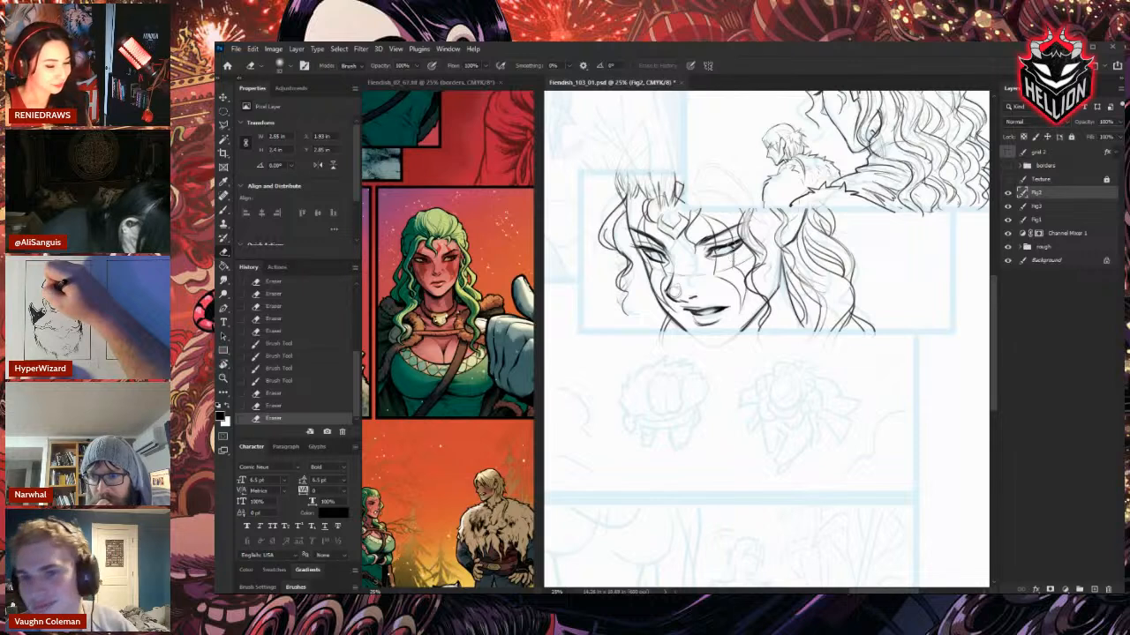
On the Fig3 layer, erase and redraw the hair strand falling from the forehead to the near brow.
left_click(804, 196, "ctrl")
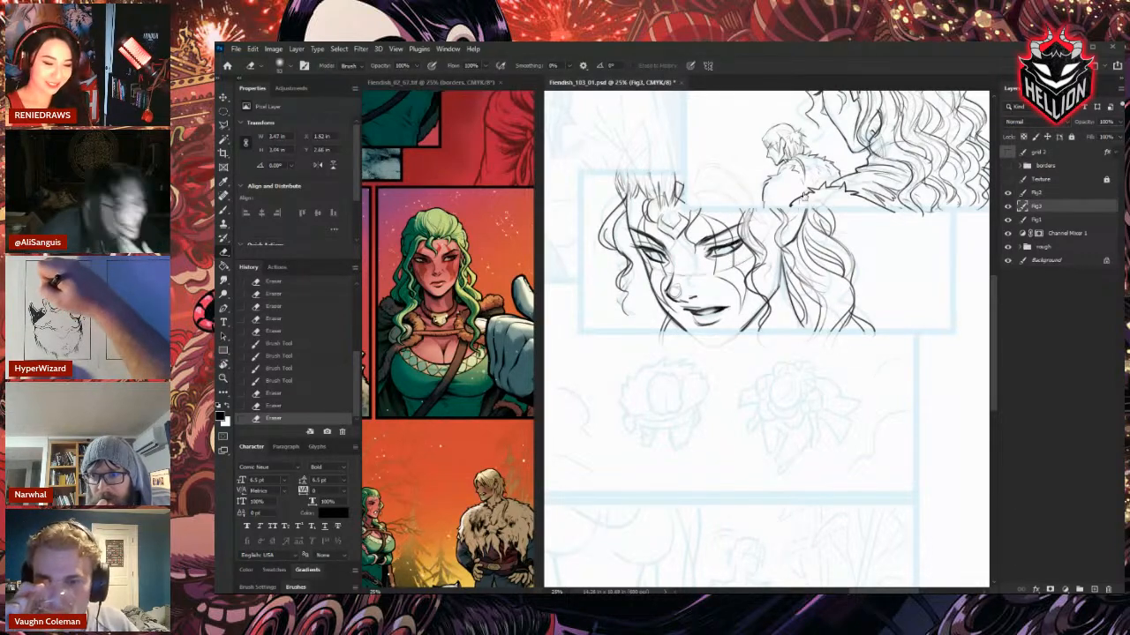
left_click_drag(689, 212, 697, 240)
left_click_drag(690, 214, 694, 234)
key("b")
left_click_drag(690, 217, 697, 239)
key("e")
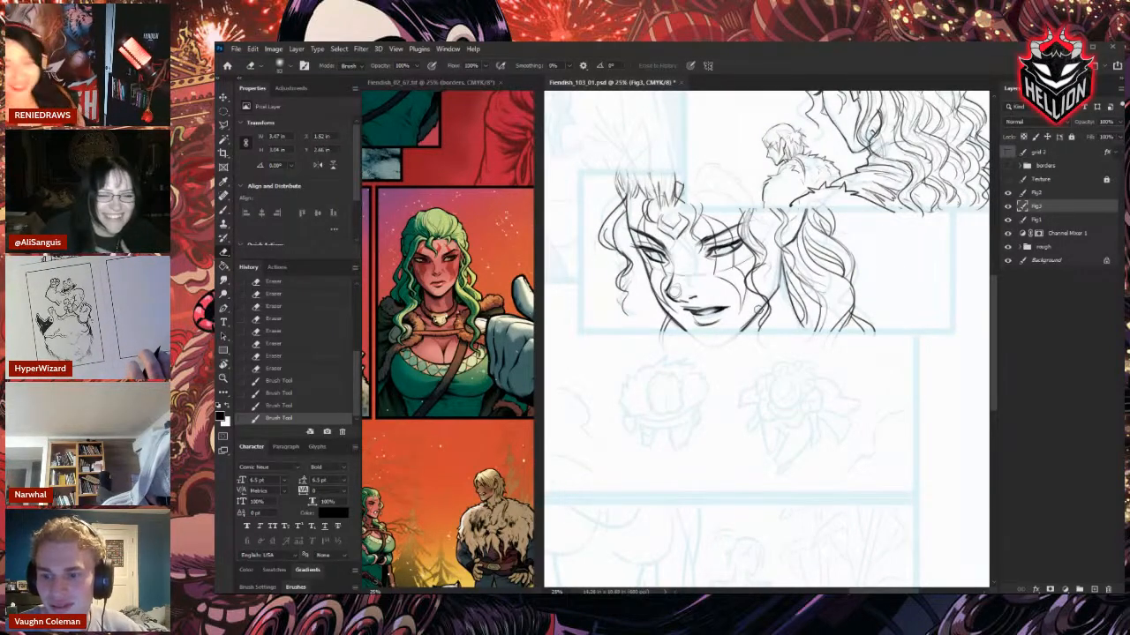
Check which linework belongs to the Fig1 layer by hiding it briefly and showing it again.
left_click(1047, 221)
left_click(1008, 220)
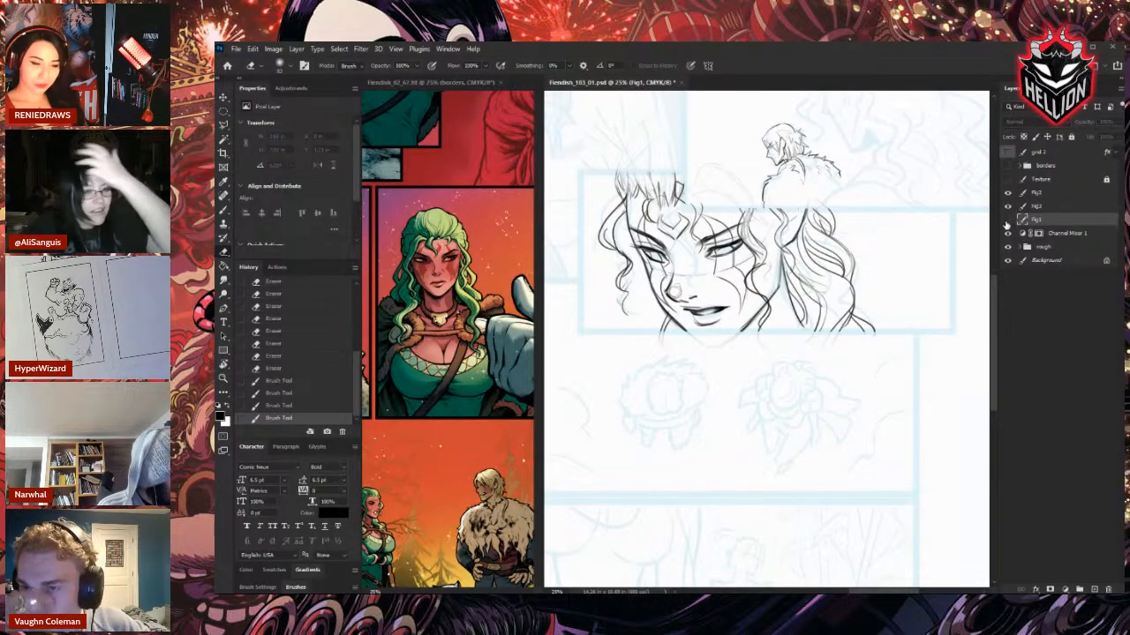
left_click(1008, 220)
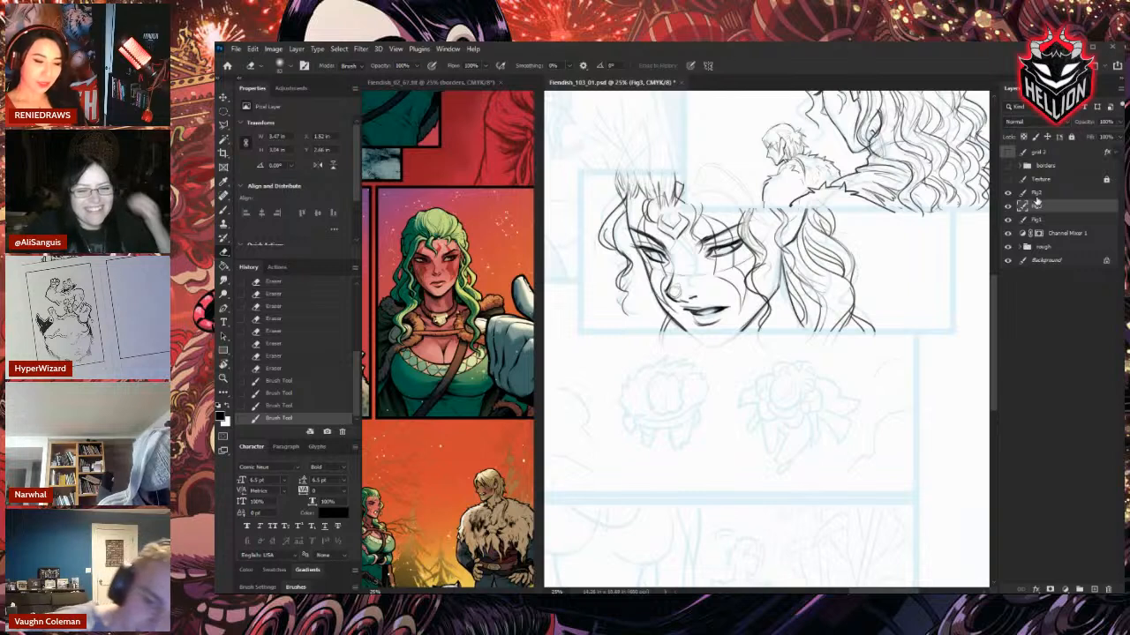
Touch up the close-up woman's nose and far jaw contour on the Fig3 layer with short brush and eraser strokes.
mouse_move(671, 265)
left_mouse_down()
mouse_move(667, 291)
mouse_move(687, 299)
left_mouse_up()
key("b")
key("e")
left_click_drag(692, 295, 680, 293)
key("e")
key("b")
mouse_move(674, 289)
left_mouse_down()
mouse_move(700, 302)
mouse_move(676, 291)
left_mouse_up()
key("e")
key("b")
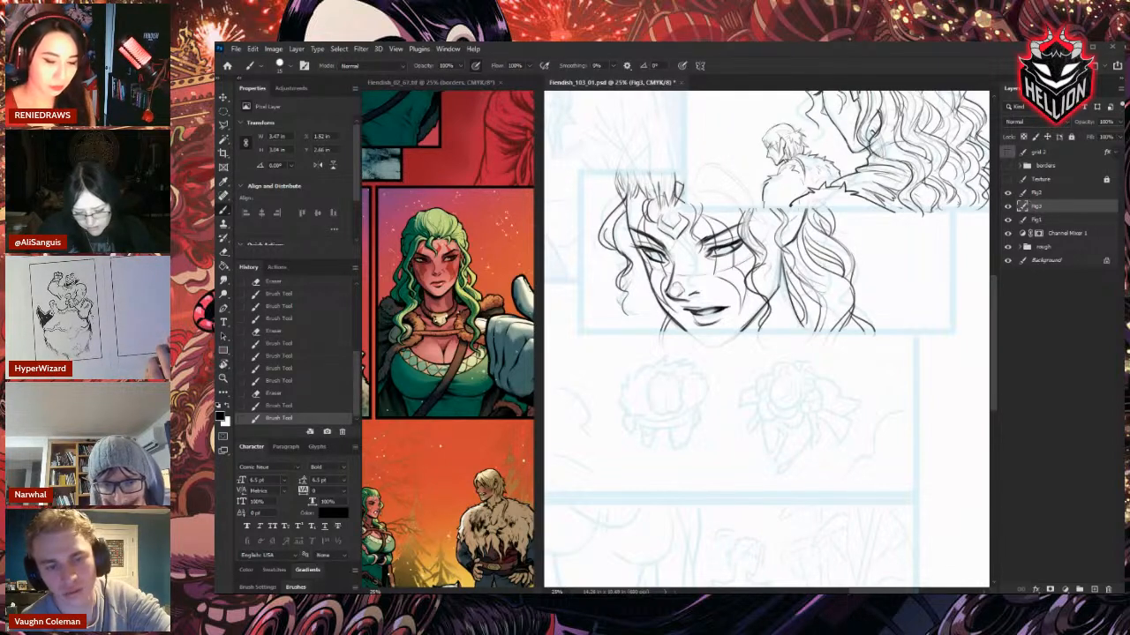
On the Fig1 layer, adjust the eraser size and begin the cloaked figure's head in the panel below the close-up.
key("e")
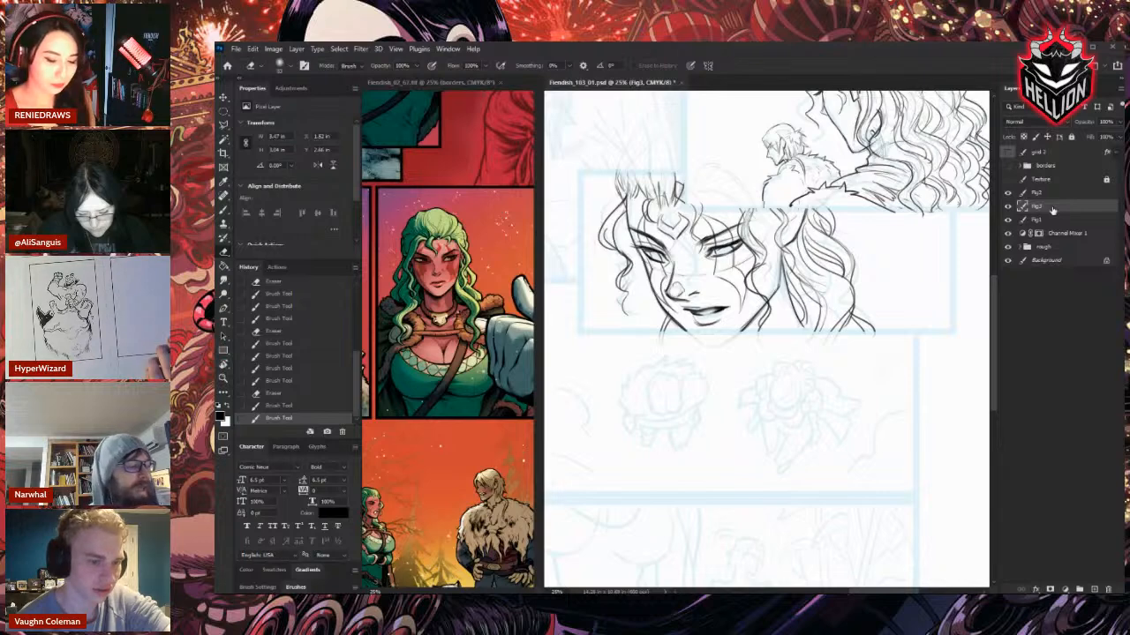
left_click_drag(838, 428, 857, 286)
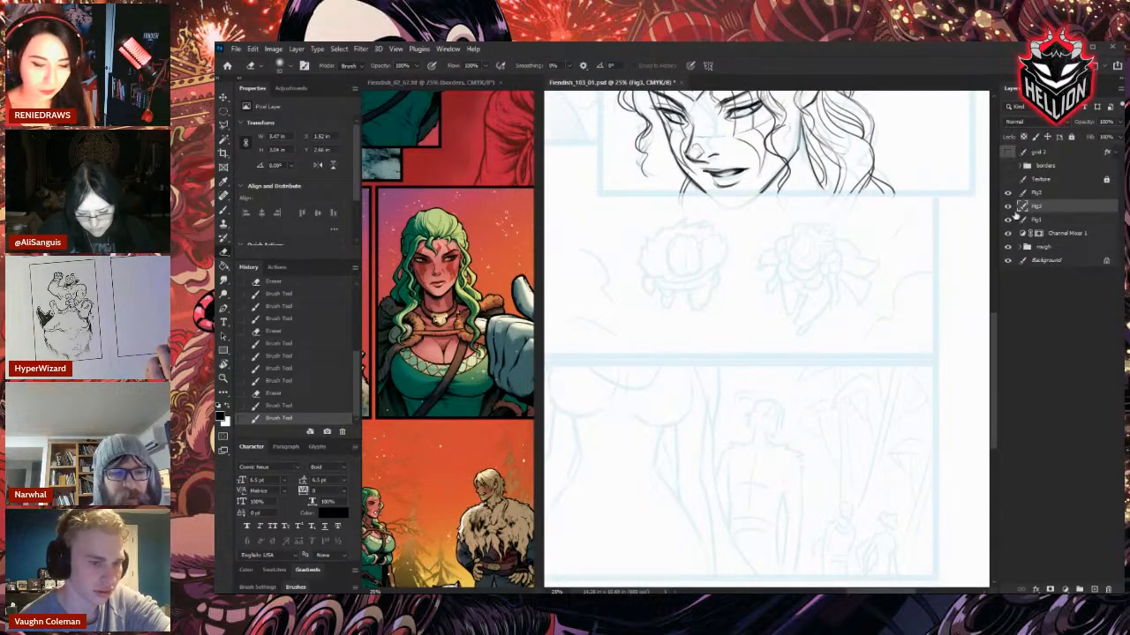
left_click(1039, 220)
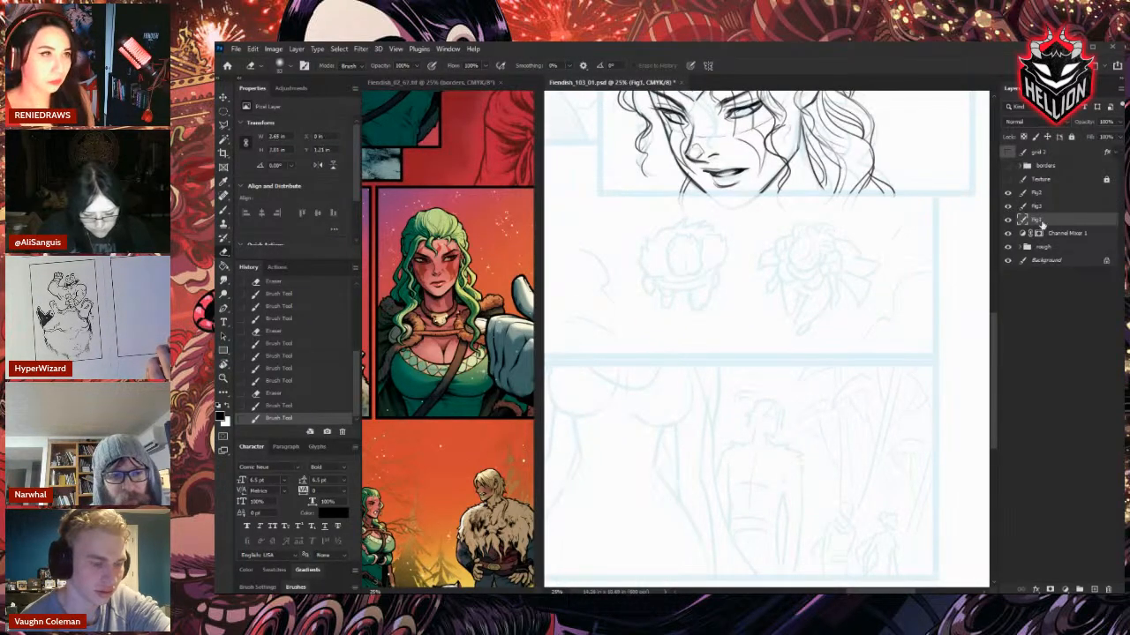
left_click_drag(812, 403, 791, 517)
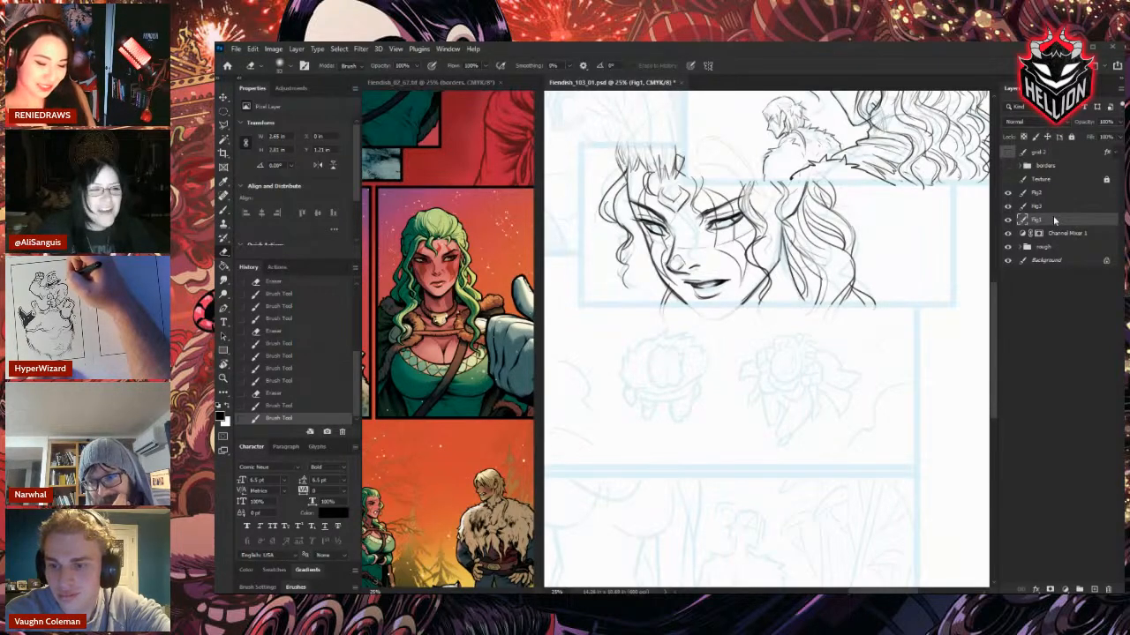
left_click_drag(759, 455, 777, 360)
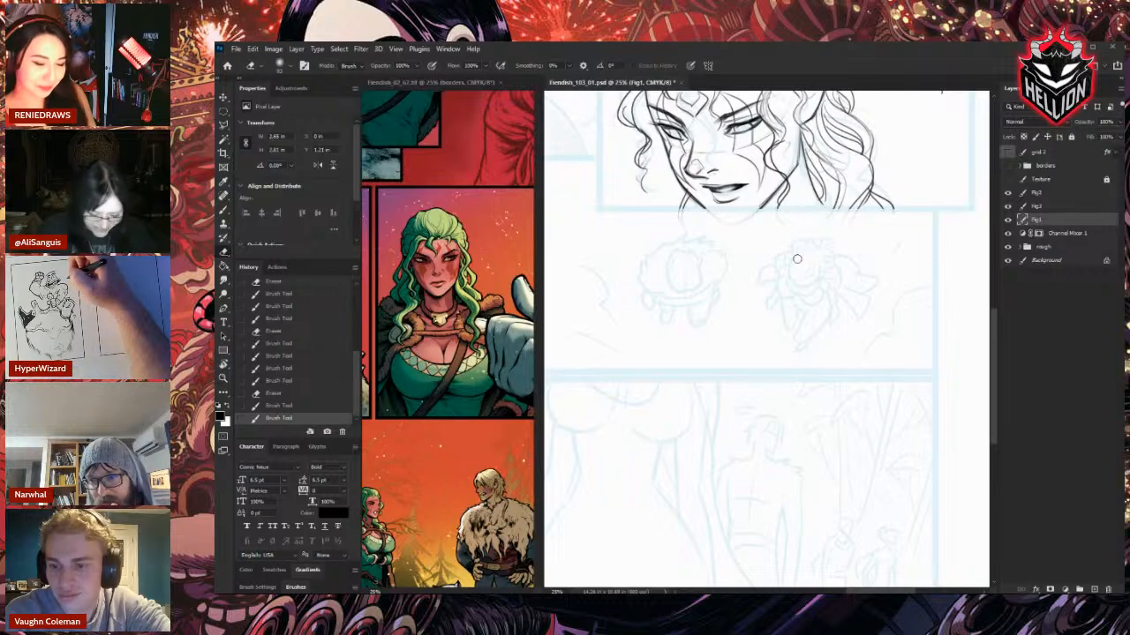
right_click(796, 262)
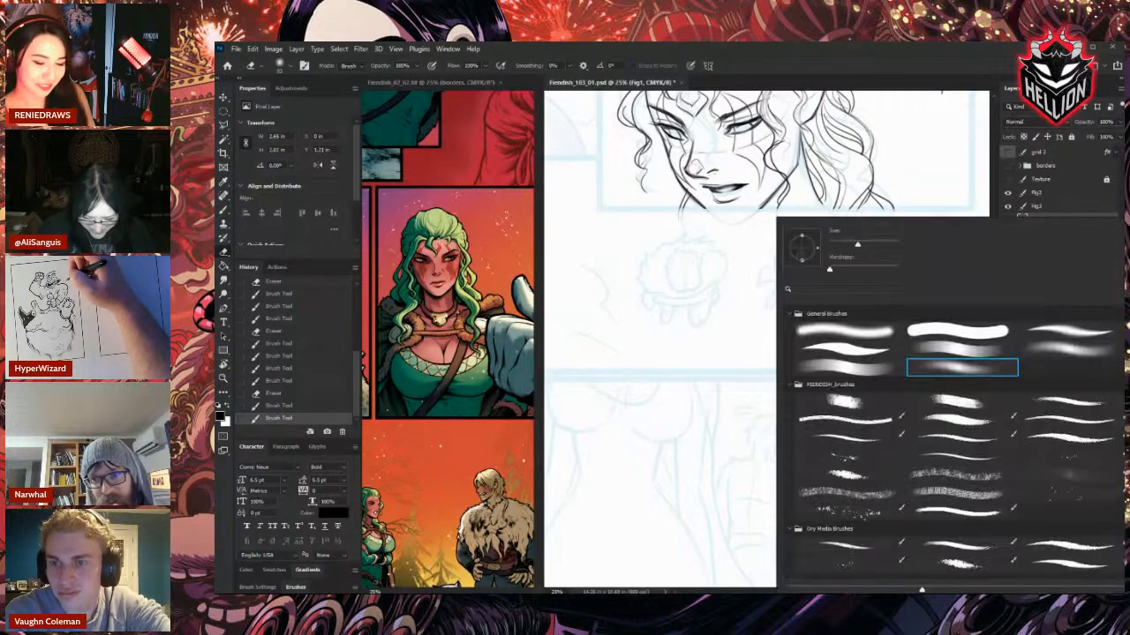
left_click(861, 227)
key("b")
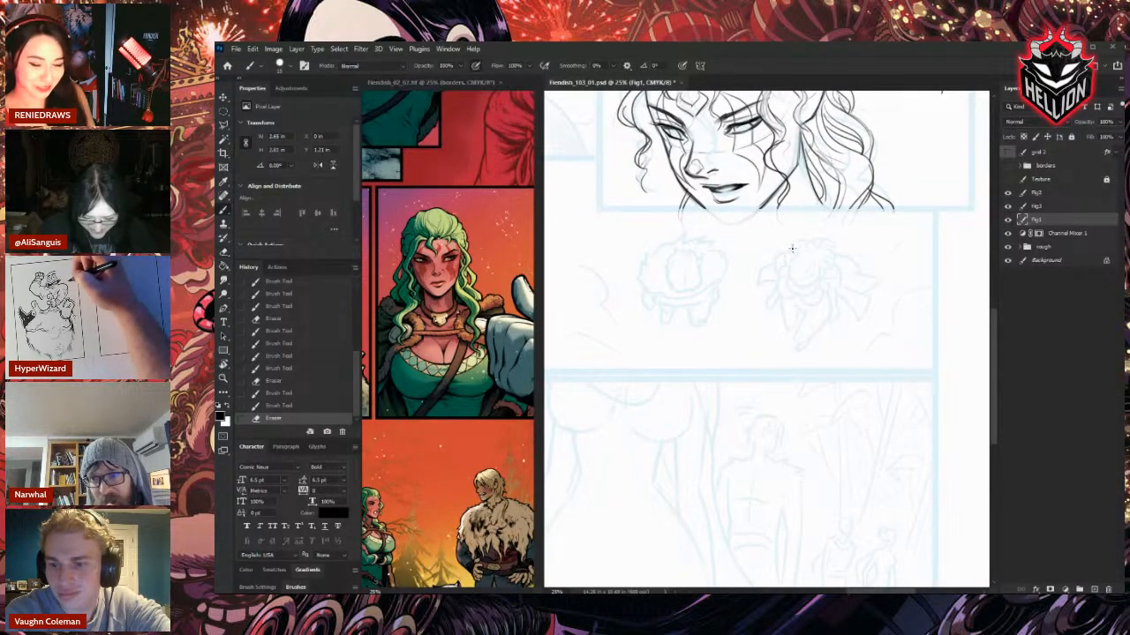
mouse_move(791, 257)
left_mouse_down()
mouse_move(803, 254)
mouse_move(792, 280)
left_mouse_up()
left_click_drag(789, 274, 811, 285)
mouse_move(798, 287)
left_mouse_down()
mouse_move(812, 281)
mouse_move(803, 268)
left_mouse_up()
Draw the strands across the small cloaked figure's head and trim the overlapping lines on its far side.
key("e")
key("b")
mouse_move(810, 272)
left_mouse_down()
mouse_move(805, 263)
mouse_move(803, 279)
left_mouse_up()
left_click_drag(816, 265, 810, 287)
left_click_drag(810, 256, 817, 265)
key("e")
mouse_move(813, 257)
left_mouse_down()
mouse_move(801, 275)
mouse_move(789, 262)
mouse_move(824, 268)
left_mouse_up()
key("b")
key("e")
left_click_drag(819, 261, 818, 260)
mouse_move(823, 250)
left_mouse_down()
mouse_move(828, 238)
mouse_move(789, 250)
mouse_move(833, 258)
mouse_move(837, 240)
mouse_move(833, 252)
left_mouse_up()
Sketch the curly locks around the upper edge and sides of the small cloaked figure's head.
key("e")
key("b")
left_click_drag(826, 247, 830, 274)
mouse_move(828, 251)
left_mouse_down()
mouse_move(825, 279)
mouse_move(831, 270)
mouse_move(787, 242)
left_mouse_up()
key("e")
key("b")
mouse_move(786, 254)
left_mouse_down()
mouse_move(791, 245)
mouse_move(786, 264)
left_mouse_up()
mouse_move(788, 257)
left_mouse_down()
mouse_move(822, 274)
mouse_move(789, 279)
mouse_move(793, 287)
mouse_move(826, 281)
left_mouse_up()
Rotate the canvas until the page is tilted nearly upside down, then clean and redraw the crown's outer edge on the small head.
key("e")
key("r")
mouse_move(777, 216)
left_mouse_down()
mouse_move(884, 284)
mouse_move(888, 300)
mouse_move(861, 483)
mouse_move(823, 503)
left_mouse_up()
key("r")
key("e")
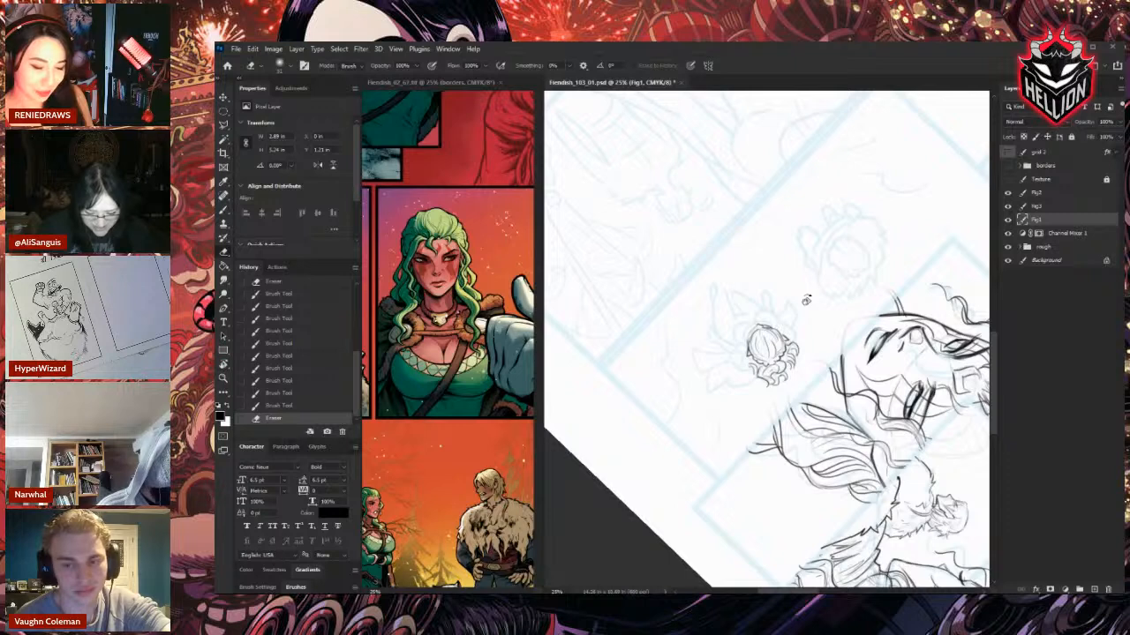
left_click_drag(757, 325, 766, 324)
left_click_drag(763, 325, 773, 327)
mouse_move(759, 327)
left_mouse_down()
mouse_move(769, 325)
mouse_move(771, 345)
left_mouse_up()
key("b")
key("e")
left_click_drag(770, 339, 773, 343)
key("b")
left_click_drag(772, 338, 779, 336)
left_click_drag(771, 332, 774, 336)
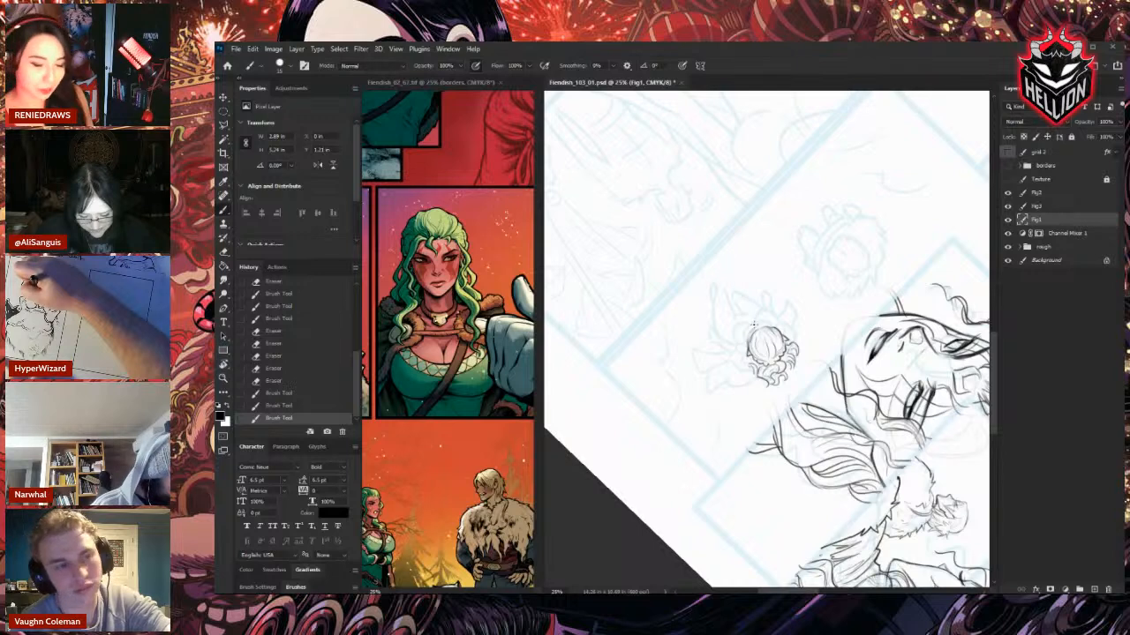
Redraw the crown's opposite edge on the small head and thin out the strands beside it.
left_click_drag(759, 329, 754, 338)
key("e")
left_click_drag(752, 334, 750, 341)
key("b")
left_click_drag(755, 332, 753, 343)
left_click_drag(757, 333, 755, 339)
key("e")
left_click_drag(759, 334, 757, 339)
left_click_drag(761, 332, 760, 337)
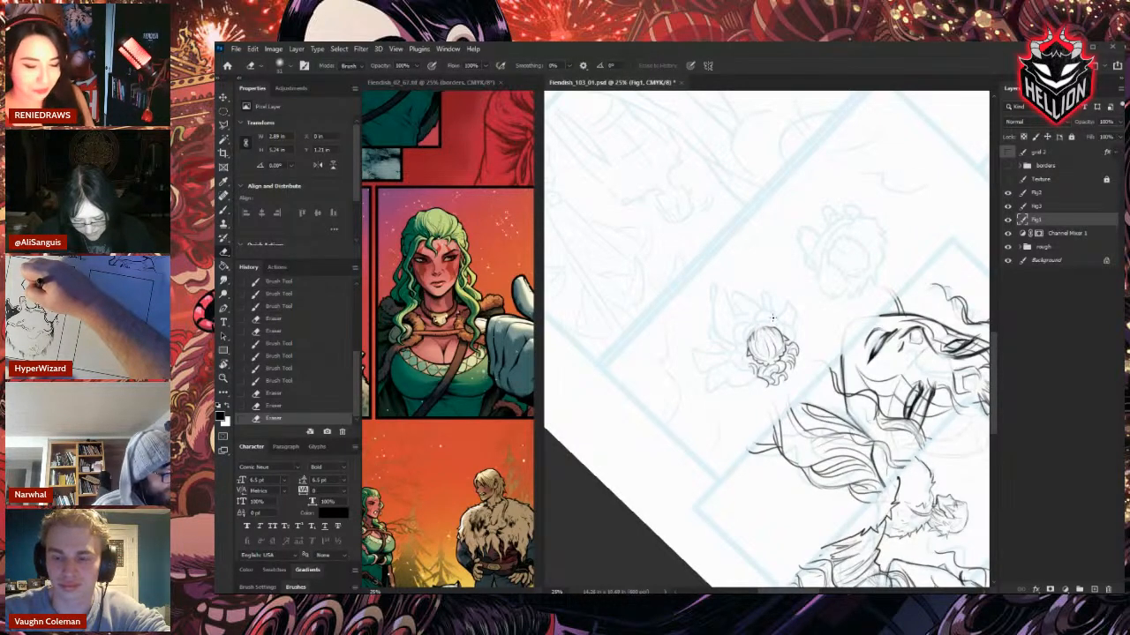
left_click_drag(761, 335, 758, 343)
Restate the rounded outline of the small figure's crown with brush strokes, erasing stray lines between passes.
key("b")
left_click_drag(756, 339, 750, 354)
mouse_move(751, 341)
left_mouse_down()
mouse_move(757, 358)
mouse_move(764, 328)
left_mouse_up()
key("e")
key("b")
key("e")
left_click_drag(766, 327, 777, 331)
key("b")
left_click_drag(765, 328, 783, 337)
mouse_move(778, 333)
left_mouse_down()
mouse_move(785, 341)
mouse_move(776, 327)
mouse_move(756, 348)
mouse_move(759, 331)
mouse_move(765, 341)
left_mouse_up()
key("e")
key("b")
left_click_drag(756, 331, 748, 349)
left_click_drag(750, 334, 749, 353)
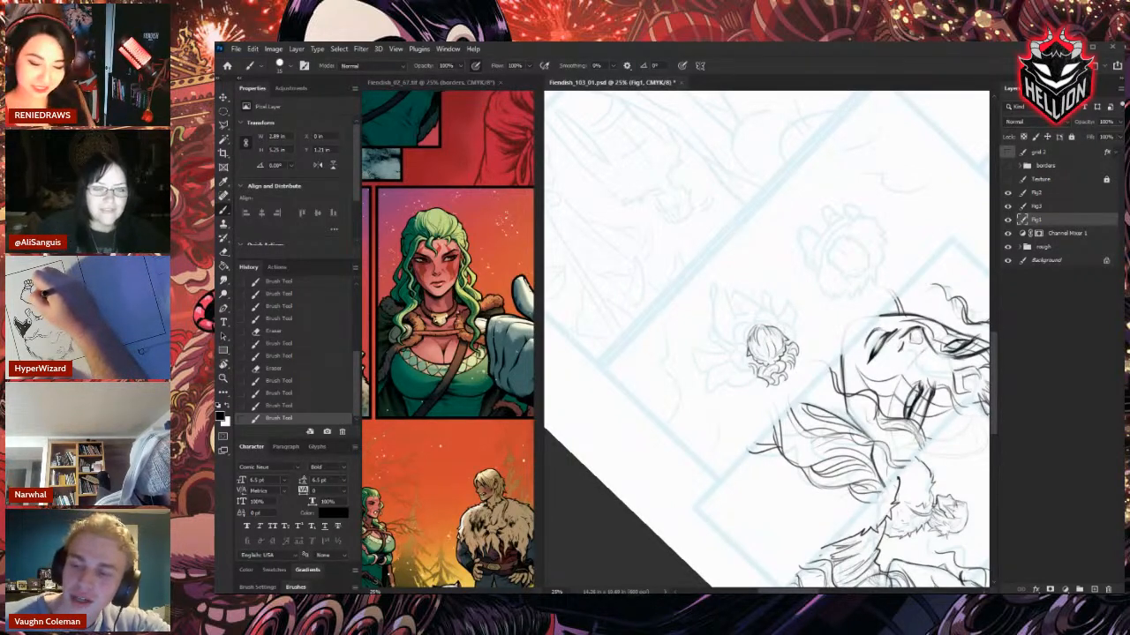
Erase the rough edge of the small head's crown and redraw the hair along that side.
key("e")
left_click_drag(761, 323, 778, 339)
key("e")
mouse_move(778, 335)
left_mouse_down()
mouse_move(782, 344)
mouse_move(773, 325)
left_mouse_up()
key("b")
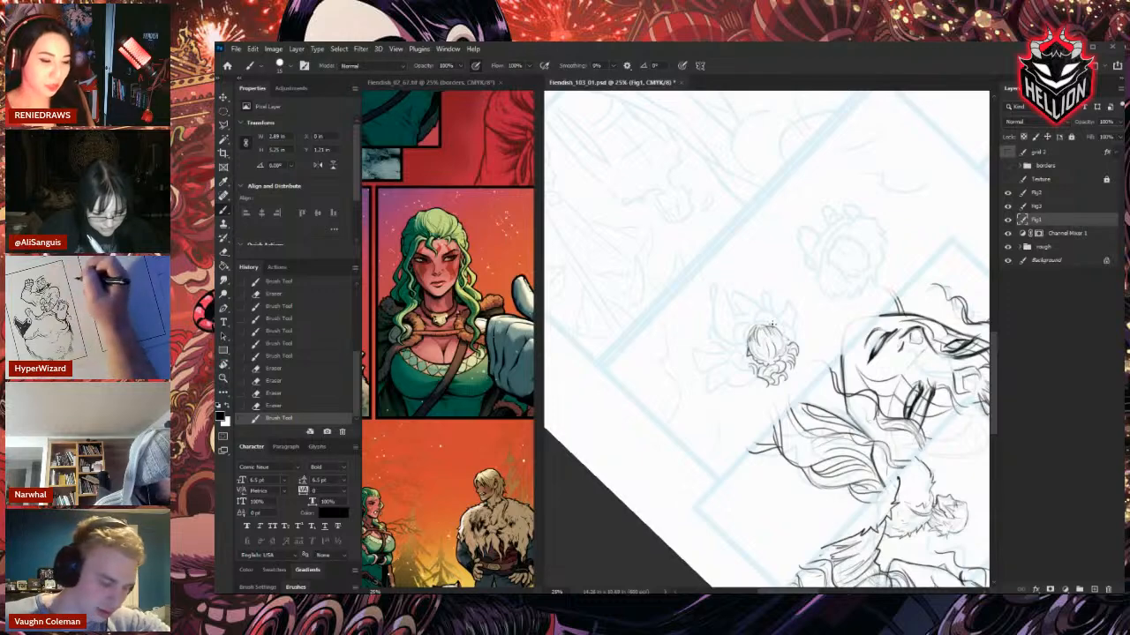
left_click_drag(772, 324, 706, 252)
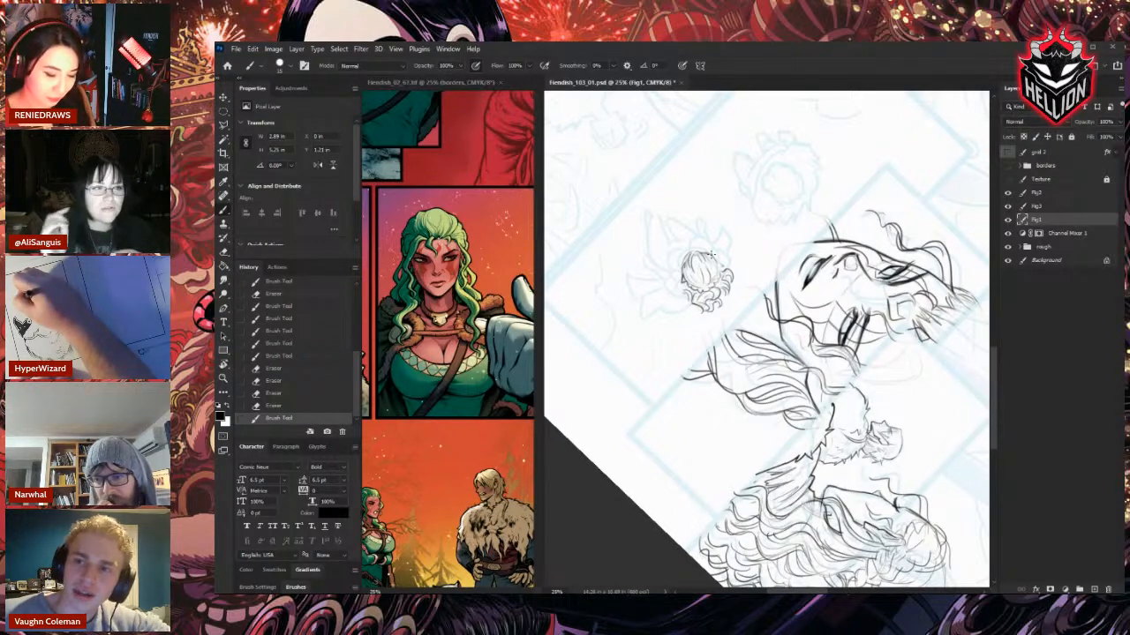
left_click_drag(716, 264, 721, 270)
left_click_drag(719, 261, 718, 291)
Lighten the strands inside the small head and add wavy locks along its opposite side.
key("e")
left_click_drag(711, 278, 716, 293)
left_click_drag(713, 280, 716, 290)
key("e")
key("b")
key("e")
mouse_move(711, 277)
left_mouse_down()
mouse_move(720, 286)
mouse_move(687, 295)
left_mouse_up()
key("b")
left_click_drag(676, 279, 690, 302)
left_click_drag(678, 282, 690, 300)
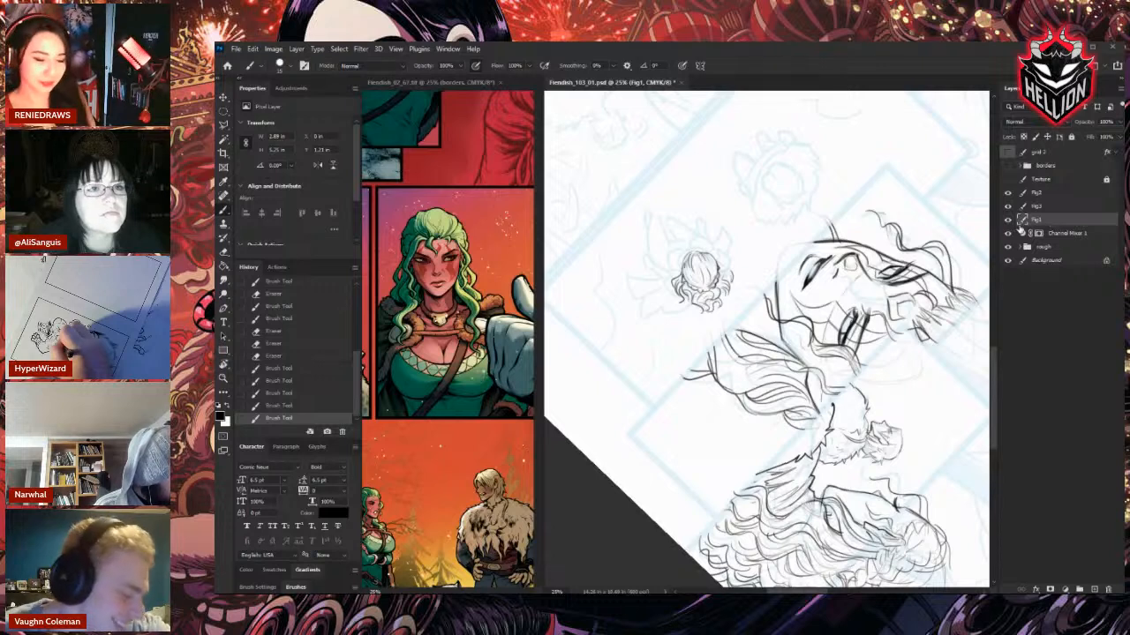
Erase the excess crown outline on both sides of the small head and start an outer band of hair around it.
key("e")
left_click_drag(695, 256, 679, 272)
mouse_move(720, 257)
left_mouse_down()
mouse_move(726, 269)
mouse_move(706, 269)
left_mouse_up()
key("b")
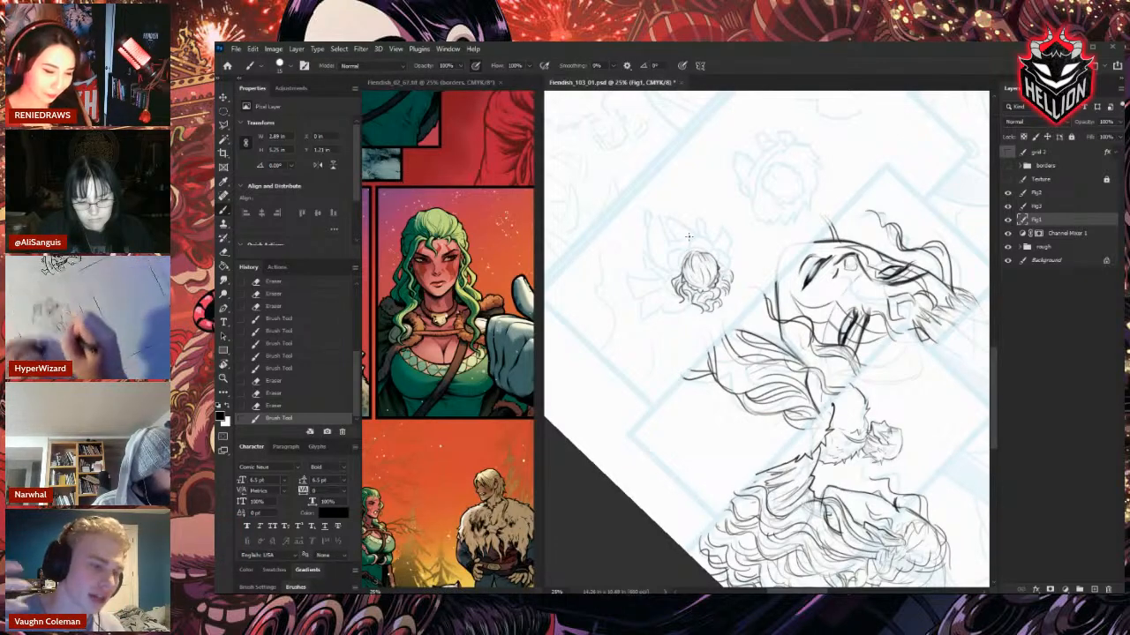
mouse_move(691, 253)
left_mouse_down()
mouse_move(699, 261)
mouse_move(699, 250)
left_mouse_up()
key("e")
key("b")
key("e")
key("b")
left_click_drag(693, 248, 701, 252)
left_click_drag(698, 249, 703, 251)
mouse_move(699, 250)
left_mouse_down()
mouse_move(680, 273)
mouse_move(697, 249)
mouse_move(713, 254)
left_mouse_up()
Extend the outer band of hair around the shoulder-side curve of the small head, trimming its overlaps.
key("e")
key("b")
left_click_drag(709, 250, 709, 254)
left_click_drag(705, 252, 715, 256)
key("e")
left_click_drag(712, 252, 716, 258)
left_click_drag(714, 253, 716, 264)
key("b")
mouse_move(714, 268)
left_mouse_down()
mouse_move(711, 280)
mouse_move(673, 268)
mouse_move(681, 253)
mouse_move(714, 248)
left_mouse_up()
key("e")
key("b")
key("e")
key("b")
Carry the outer hair outline down both sides of the small head with wavy brush strokes.
left_click_drag(712, 256, 673, 280)
key("e")
left_click_drag(671, 265, 673, 274)
key("b")
left_click_drag(672, 257, 677, 267)
mouse_move(673, 267)
left_mouse_down()
mouse_move(679, 282)
mouse_move(687, 257)
mouse_move(731, 281)
left_mouse_up()
key("e")
key("b")
mouse_move(728, 270)
left_mouse_down()
mouse_move(731, 280)
mouse_move(676, 286)
left_mouse_up()
Rework the curls hanging at the small head's far end with alternating brush and eraser strokes.
key("e")
key("b")
mouse_move(678, 279)
left_mouse_down()
mouse_move(681, 305)
mouse_move(691, 297)
left_mouse_up()
key("e")
left_click_drag(685, 289, 687, 297)
key("b")
left_click_drag(683, 290, 689, 294)
key("e")
left_click_drag(684, 289, 687, 295)
key("b")
key("e")
left_click_drag(683, 289, 694, 309)
key("b")
left_click_drag(695, 301, 699, 310)
left_click_drag(699, 303, 703, 312)
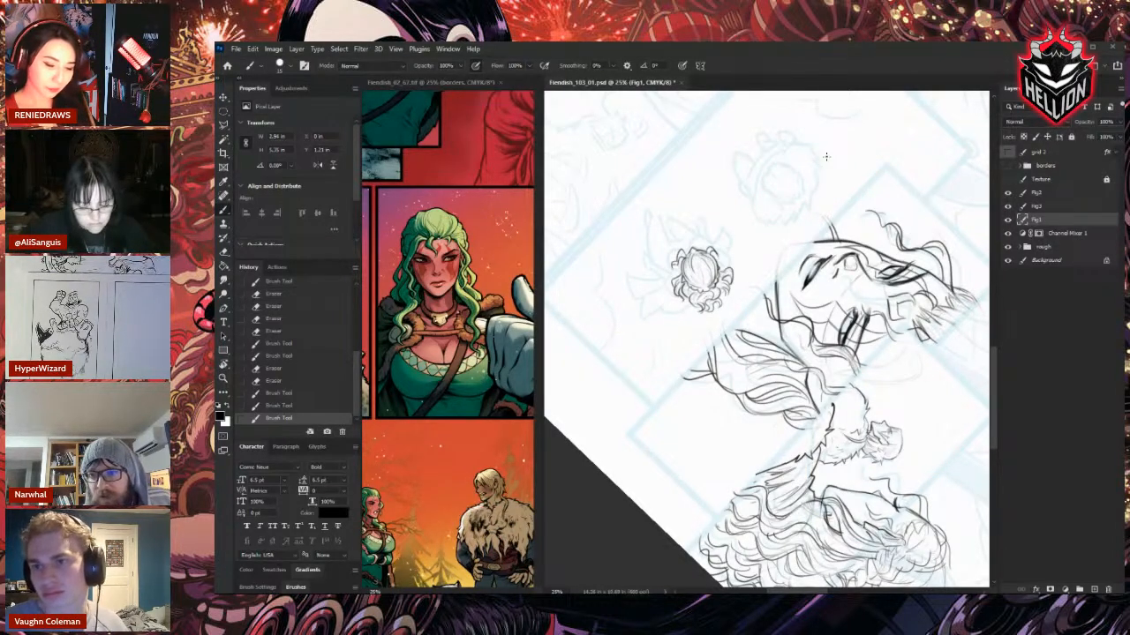
left_click_drag(687, 288, 696, 302)
Add a new layer directly above the Fig1 layer.
left_click(692, 223)
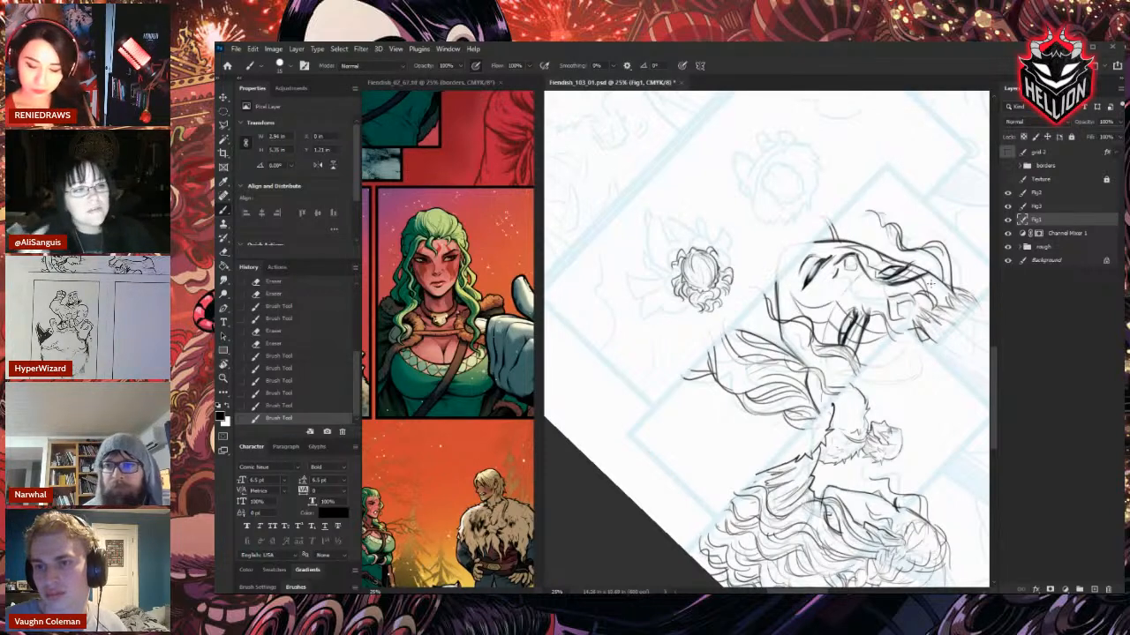
left_click(1094, 590)
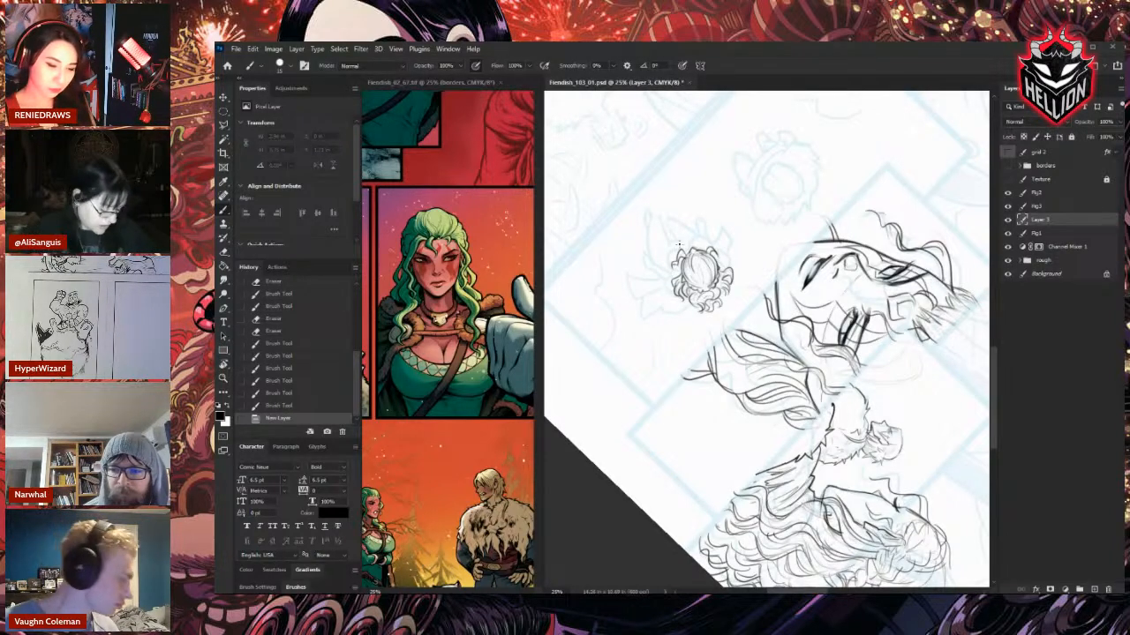
Sketch the shoulder outline beside the small head on the new layer, curving around the outer hair.
left_click_drag(679, 246, 662, 265)
key("e")
key("b")
mouse_move(671, 244)
left_mouse_down()
mouse_move(662, 261)
mouse_move(676, 246)
left_mouse_up()
key("e")
key("b")
key("e")
key("b")
Rework the same shoulder curve and extend it past the curls with short brush strokes.
left_click_drag(678, 242, 660, 275)
key("e")
left_click_drag(669, 269, 661, 279)
key("b")
left_click_drag(668, 276, 663, 281)
key("b")
key("e")
key("b")
Draw the opposite shoulder's curve around the body-side end of the small head.
mouse_move(720, 254)
left_mouse_down()
mouse_move(718, 268)
mouse_move(694, 240)
left_mouse_up()
left_click_drag(707, 233, 706, 256)
mouse_move(712, 236)
left_mouse_down()
mouse_move(704, 252)
mouse_move(692, 245)
left_mouse_up()
mouse_move(703, 233)
left_mouse_down()
mouse_move(691, 248)
mouse_move(759, 221)
mouse_move(812, 230)
mouse_move(862, 269)
left_mouse_up()
Refine the left shoulder curve below the hair at closer zoom, erasing stray lines and redrawing its outer edge.
key("r")
key("ctrl+plus")
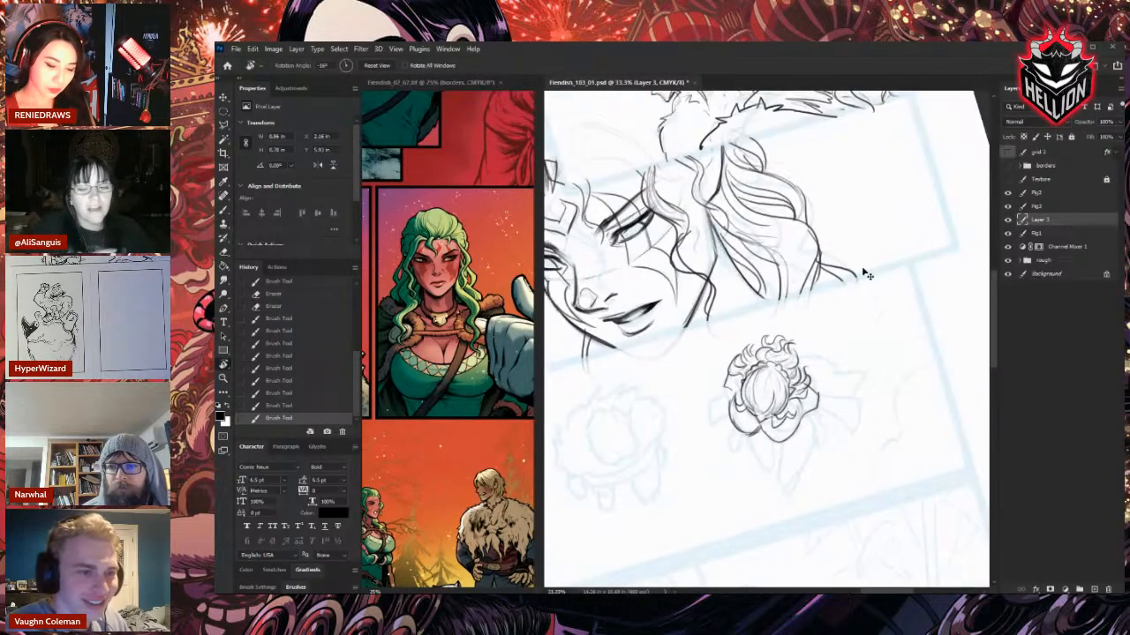
key("e")
left_click_drag(733, 404, 757, 436)
key("b")
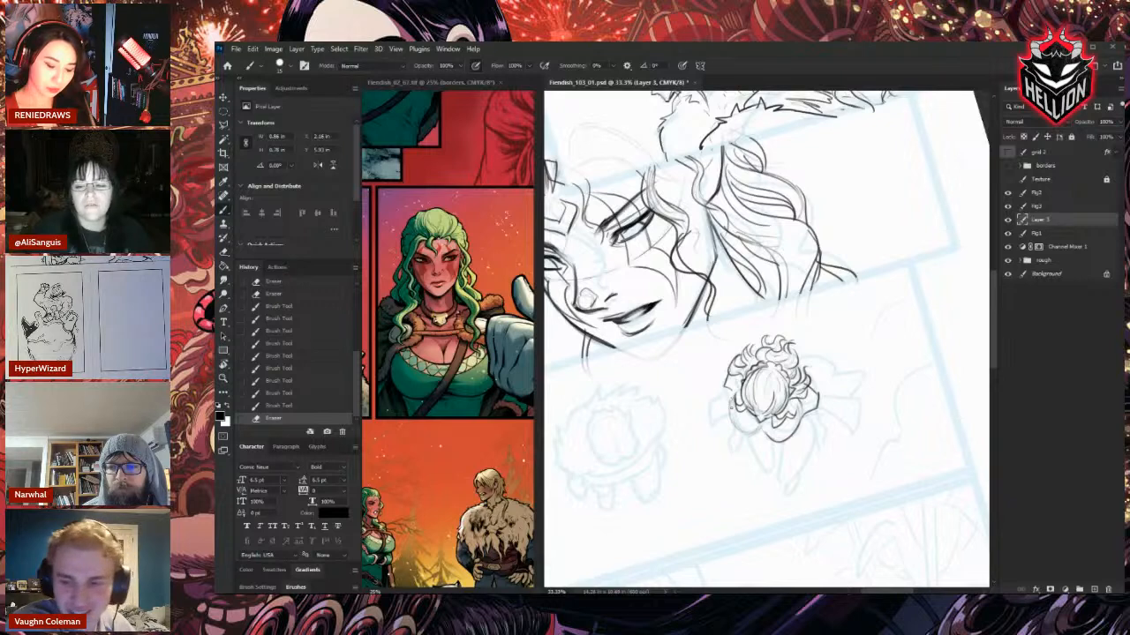
left_click_drag(731, 393, 734, 427)
key("e")
key("b")
left_click_drag(731, 407, 741, 435)
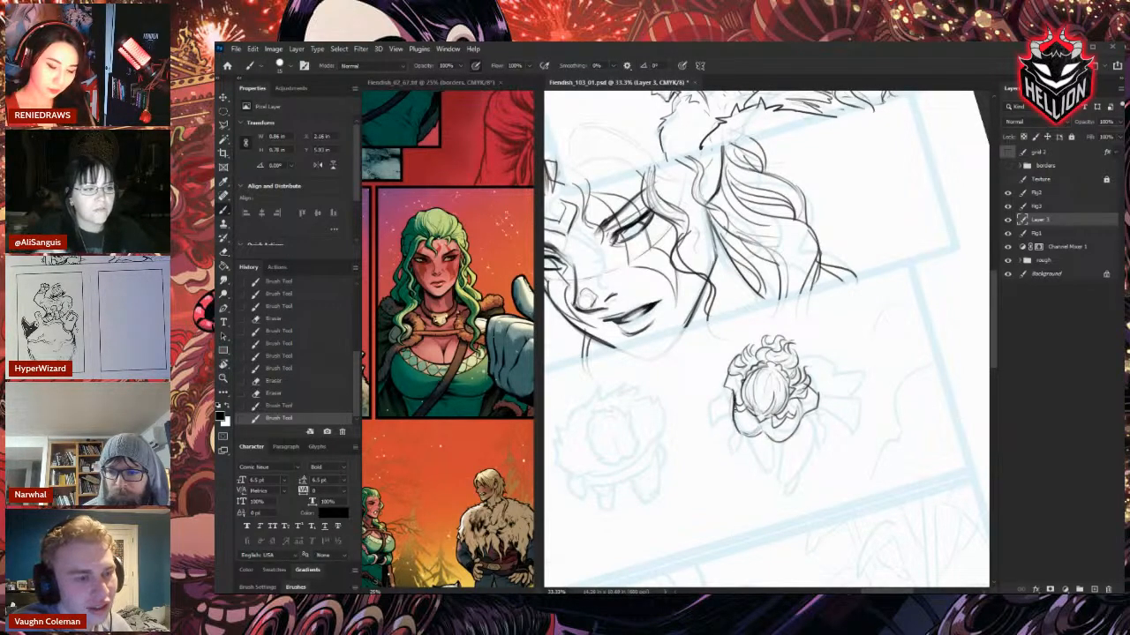
key("e")
key("b")
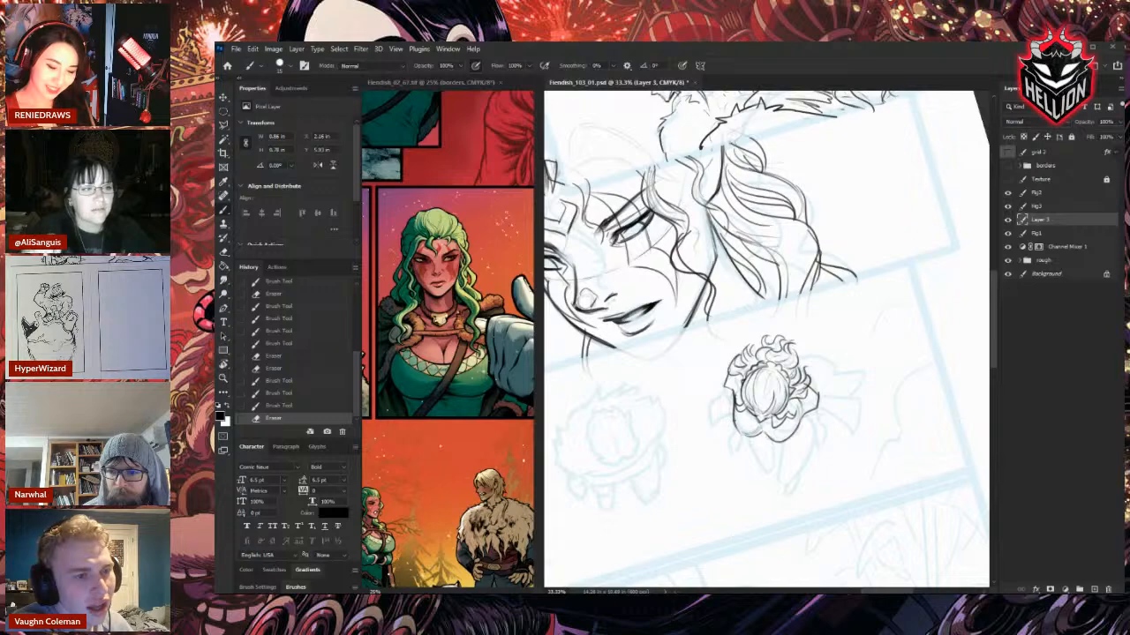
key("e")
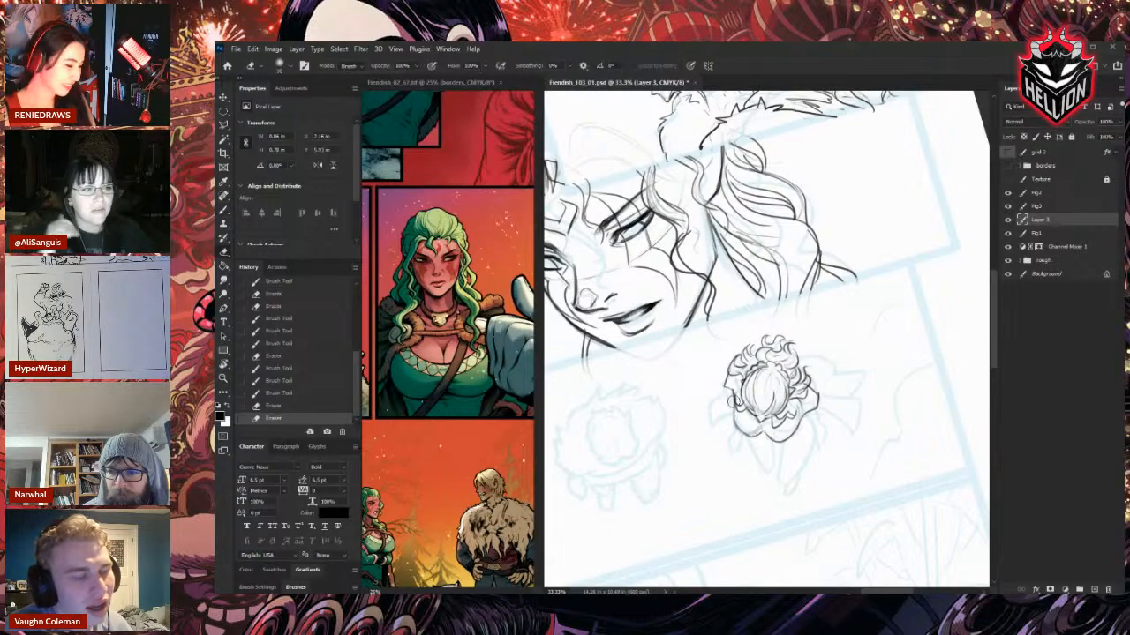
left_click_drag(738, 376, 732, 323)
Redraw the body's lower-left curve from the shoulder down to the bottom of the torso.
key("b")
key("r")
mouse_move(837, 259)
left_mouse_down()
mouse_move(859, 294)
mouse_move(819, 238)
left_mouse_up()
key("e")
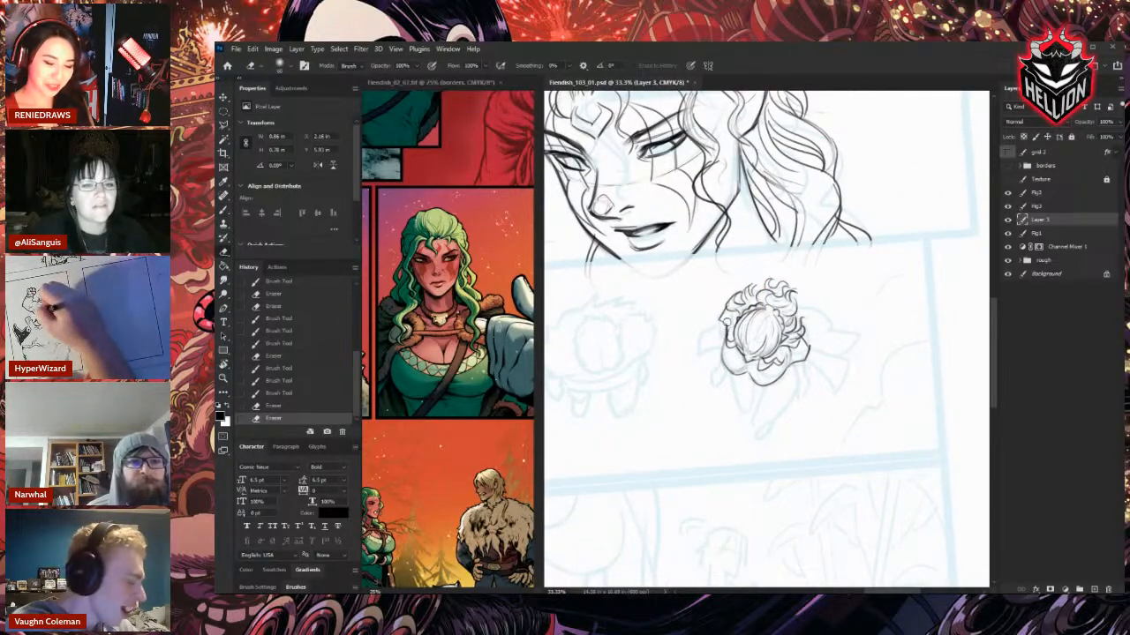
key("b")
mouse_move(724, 340)
left_mouse_down()
mouse_move(725, 370)
mouse_move(753, 381)
mouse_move(748, 372)
left_mouse_up()
key("e")
key("e")
key("b")
key("e")
left_click_drag(749, 368, 760, 389)
key("e")
key("b")
Rework the bottom edge of the torso with short strokes, rounding it off below the head.
left_click_drag(757, 378, 763, 386)
key("e")
left_click_drag(753, 374, 754, 380)
key("b")
left_click_drag(753, 376, 756, 378)
key("e")
key("b")
left_click_drag(755, 377, 781, 383)
key("e")
key("b")
key("e")
key("b")
left_click_drag(779, 379, 780, 382)
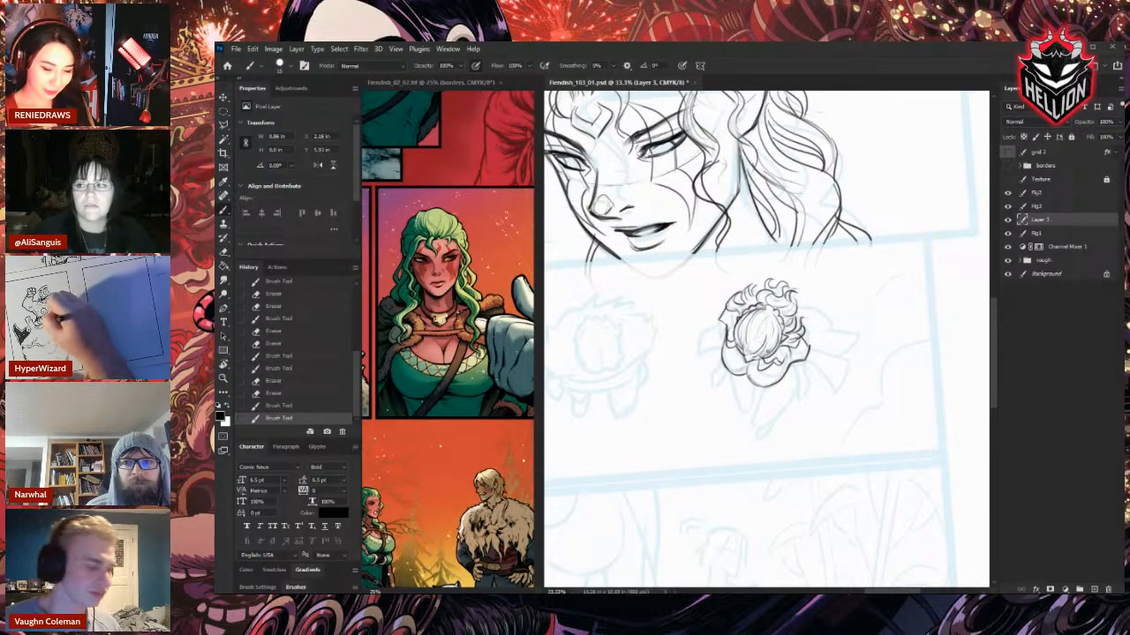
Draw an inner fold line across the torso just below the hair and clean it up.
mouse_move(729, 352)
left_mouse_down()
mouse_move(734, 371)
mouse_move(756, 380)
mouse_move(796, 356)
mouse_move(766, 379)
mouse_move(784, 371)
left_mouse_up()
key("e")
key("b")
key("e")
key("b")
Strengthen the lower shoulder and torso contour along the side of the body.
key("r")
mouse_move(900, 352)
left_mouse_down()
mouse_move(771, 532)
mouse_move(754, 521)
left_mouse_up()
key("b")
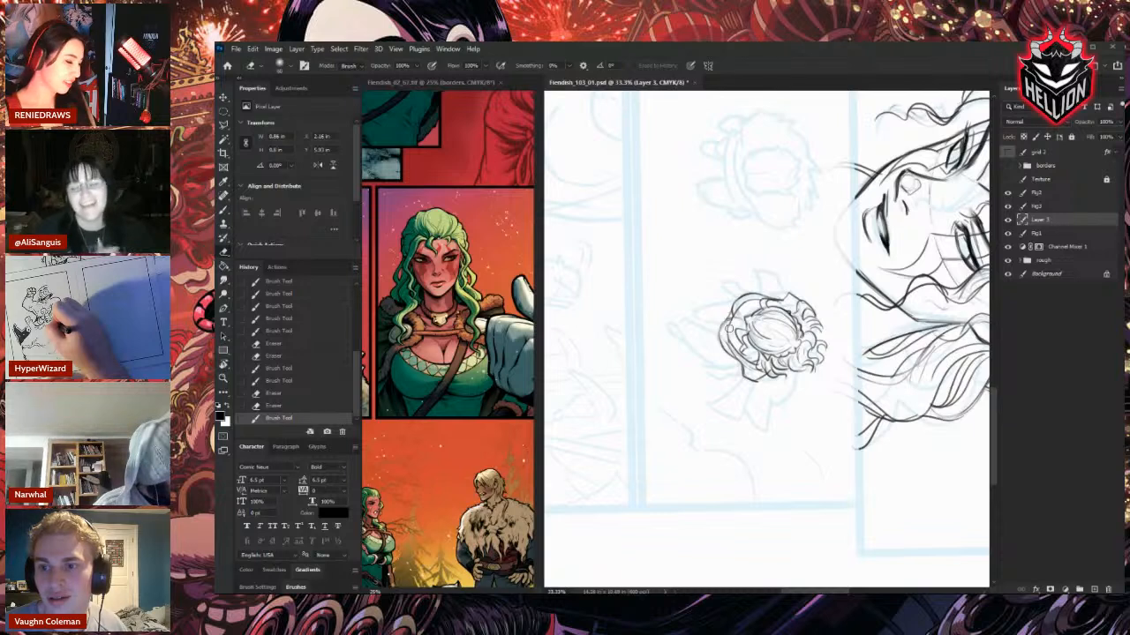
mouse_move(729, 328)
left_mouse_down()
mouse_move(747, 302)
mouse_move(730, 325)
left_mouse_up()
mouse_move(731, 325)
left_mouse_down()
mouse_move(732, 315)
mouse_move(728, 344)
mouse_move(762, 381)
left_mouse_up()
key("b")
key("e")
key("b")
Add short contour strokes down the figure's right side, from beside the curls to the hip.
key("r")
key("b")
left_click_drag(808, 342, 806, 351)
key("e")
key("b")
left_click_drag(804, 345, 810, 361)
mouse_move(798, 356)
left_mouse_down()
mouse_move(815, 371)
mouse_move(781, 387)
mouse_move(802, 372)
left_mouse_up()
key("e")
key("b")
Sketch the forward leg tapering down from the torso and trim its outline.
mouse_move(799, 369)
left_mouse_down()
mouse_move(804, 382)
mouse_move(756, 429)
mouse_move(778, 408)
mouse_move(765, 428)
left_mouse_up()
key("e")
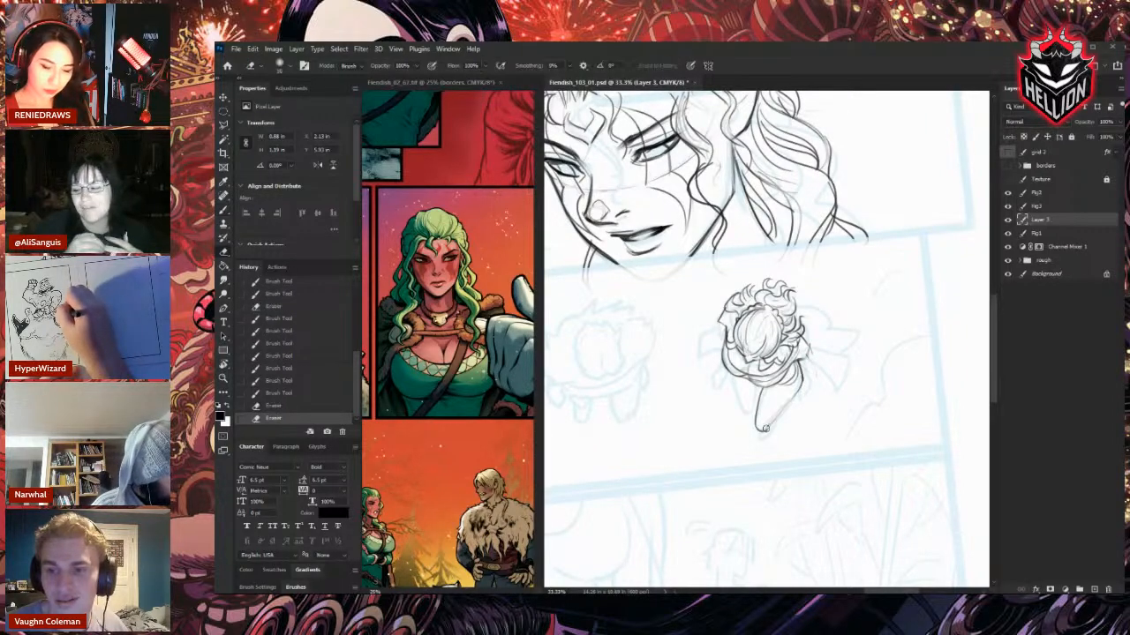
key("b")
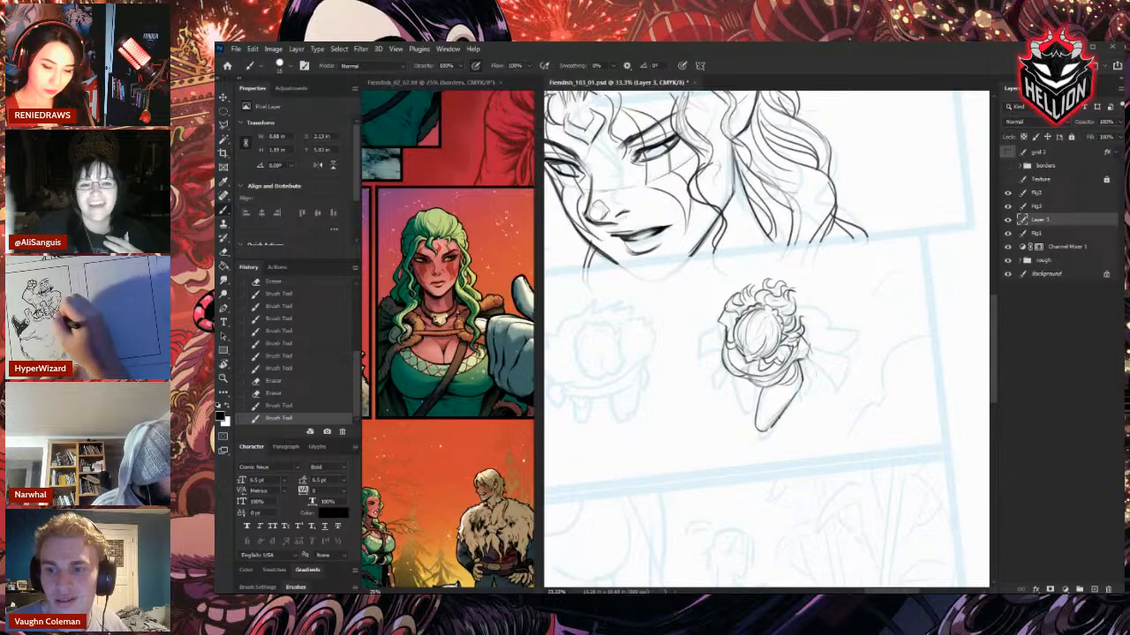
key("e")
left_click_drag(792, 402, 773, 430)
key("b")
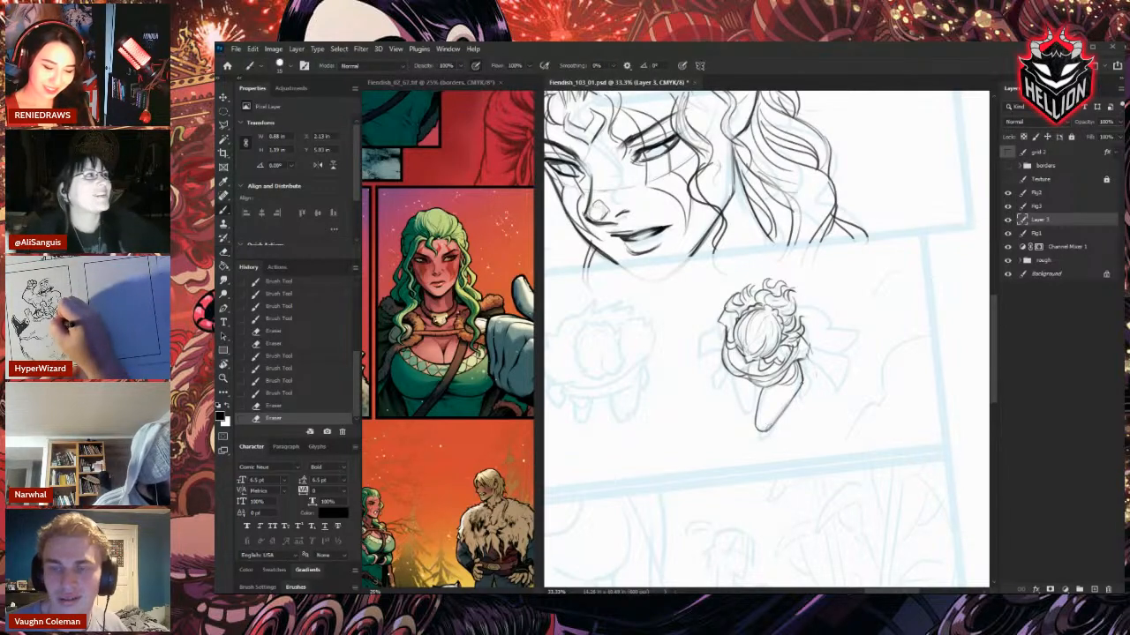
Redraw the forward leg's outer contour and add the foot at its lower end.
left_click_drag(802, 382, 784, 409)
left_click_drag(785, 406, 774, 432)
key("e")
key("b")
key("e")
key("b")
left_click_drag(782, 418, 777, 431)
key("e")
key("b")
left_click_drag(784, 408, 777, 428)
left_click_drag(783, 411, 776, 431)
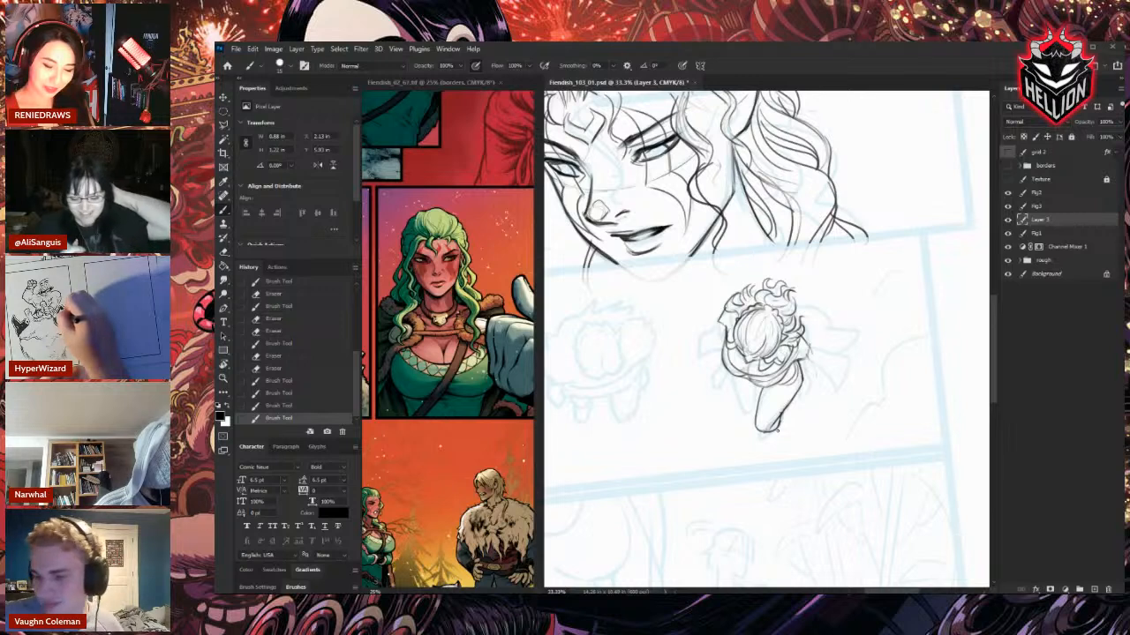
left_click_drag(784, 409, 775, 438)
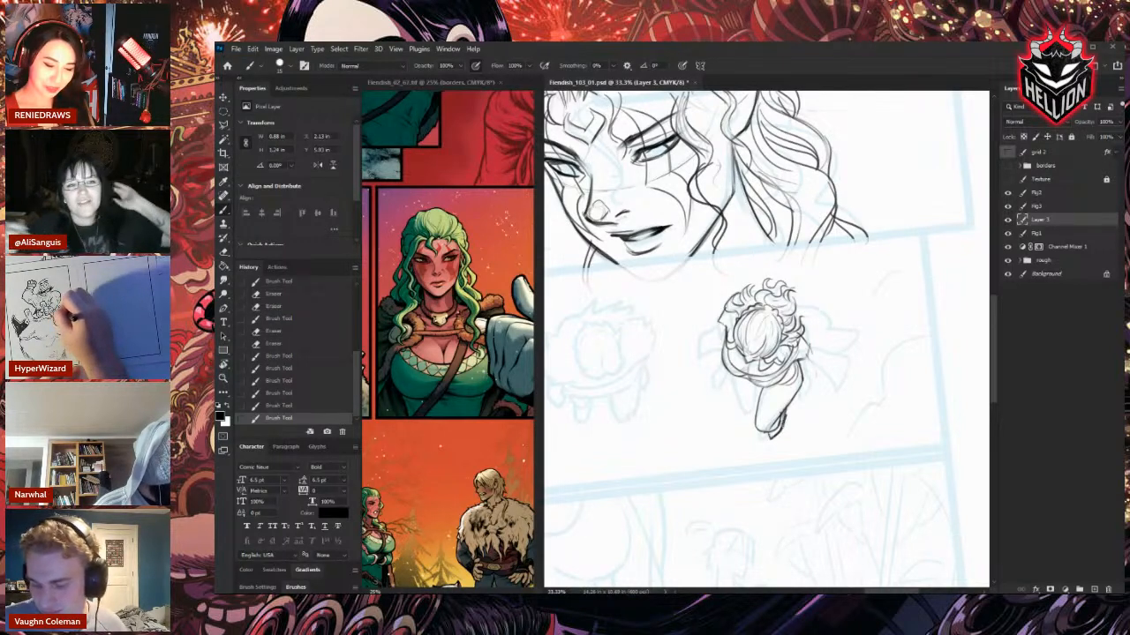
Sketch the second, shorter leg beside the first and erase the overlapping lines between them.
mouse_move(733, 375)
left_mouse_down()
mouse_move(757, 432)
mouse_move(755, 415)
left_mouse_up()
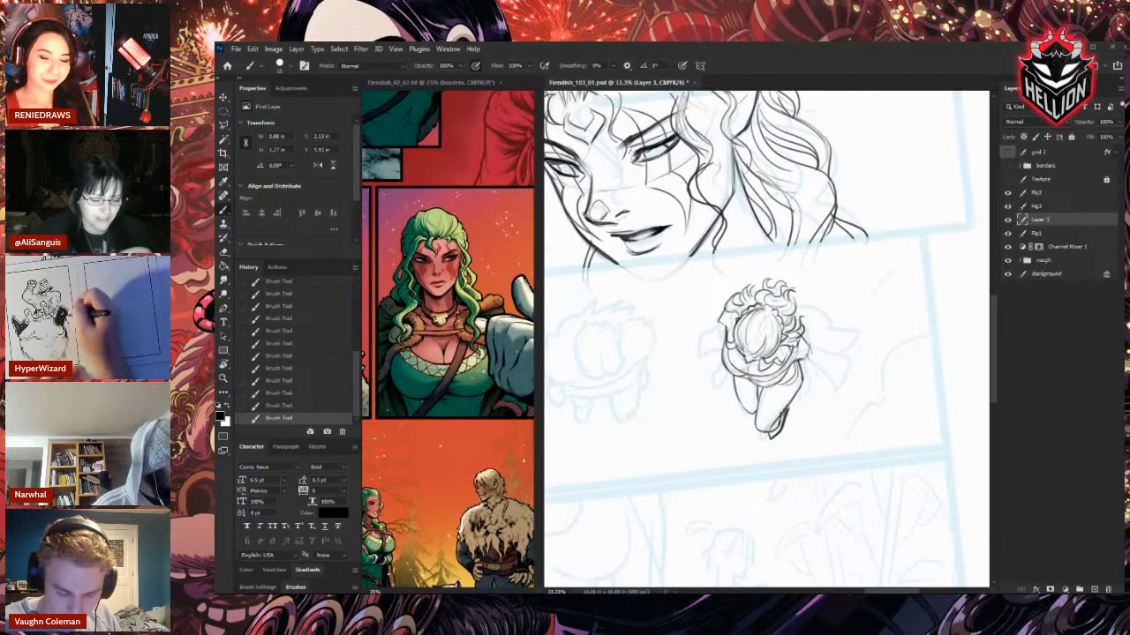
key("e")
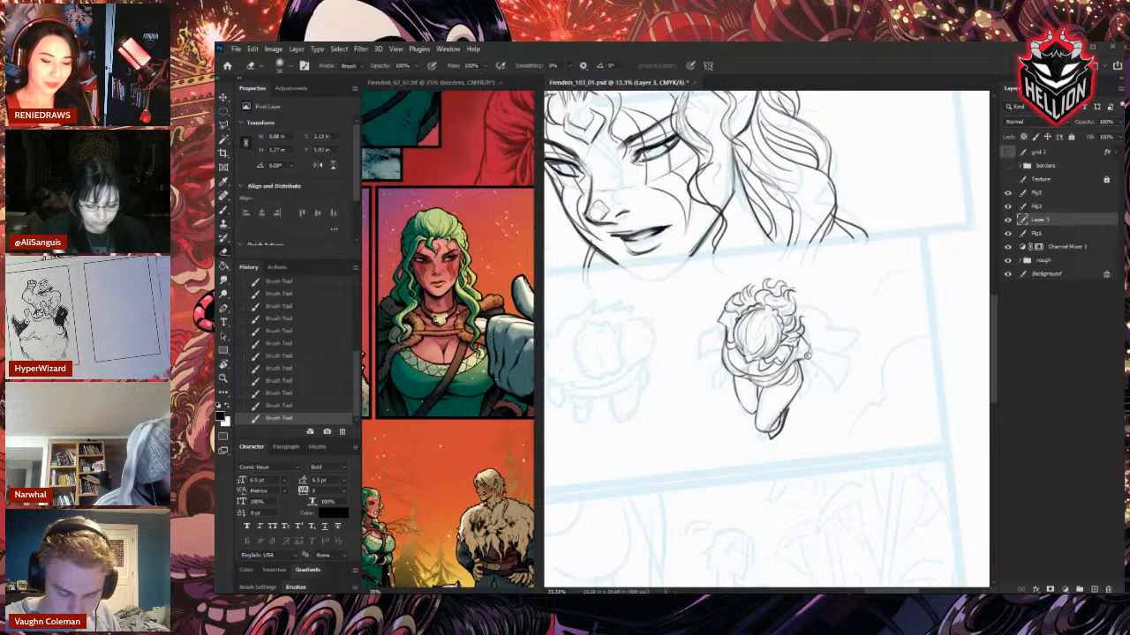
left_click_drag(805, 342, 812, 358)
mouse_move(780, 405)
left_mouse_down()
mouse_move(787, 433)
mouse_move(760, 403)
left_mouse_up()
key("b")
key("e")
key("b")
key("e")
left_click_drag(760, 388, 759, 399)
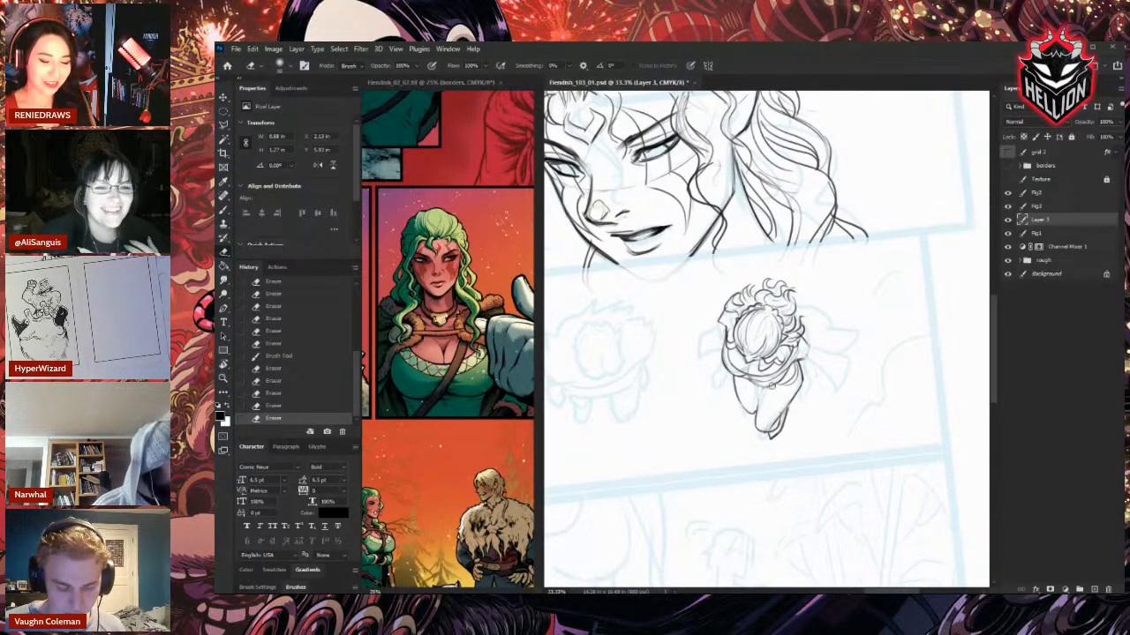
left_click_drag(758, 388, 752, 422)
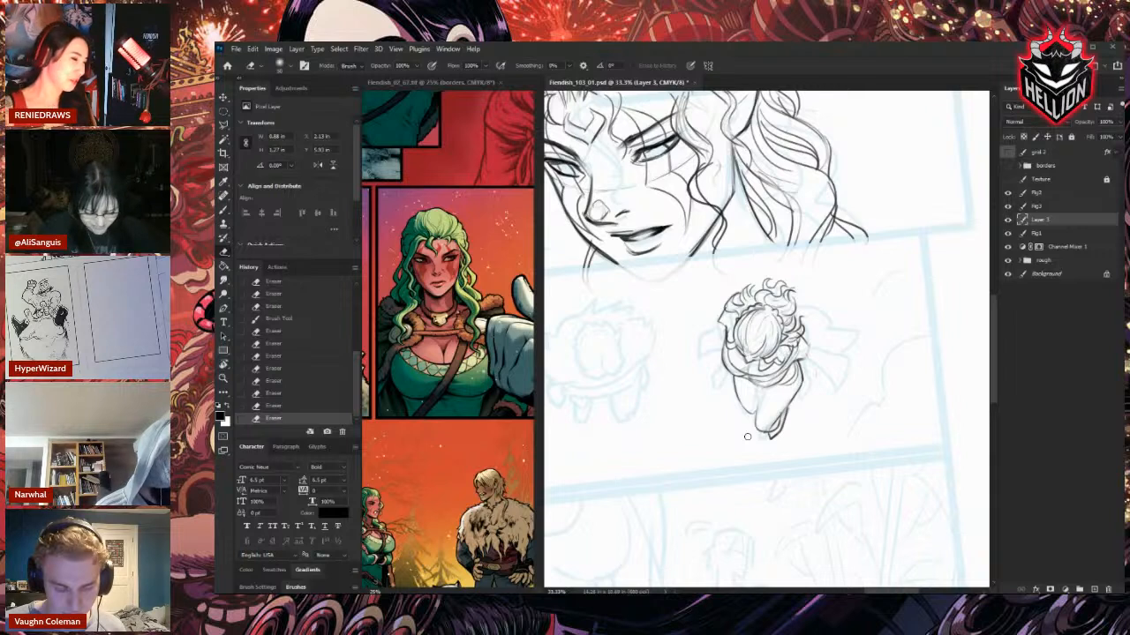
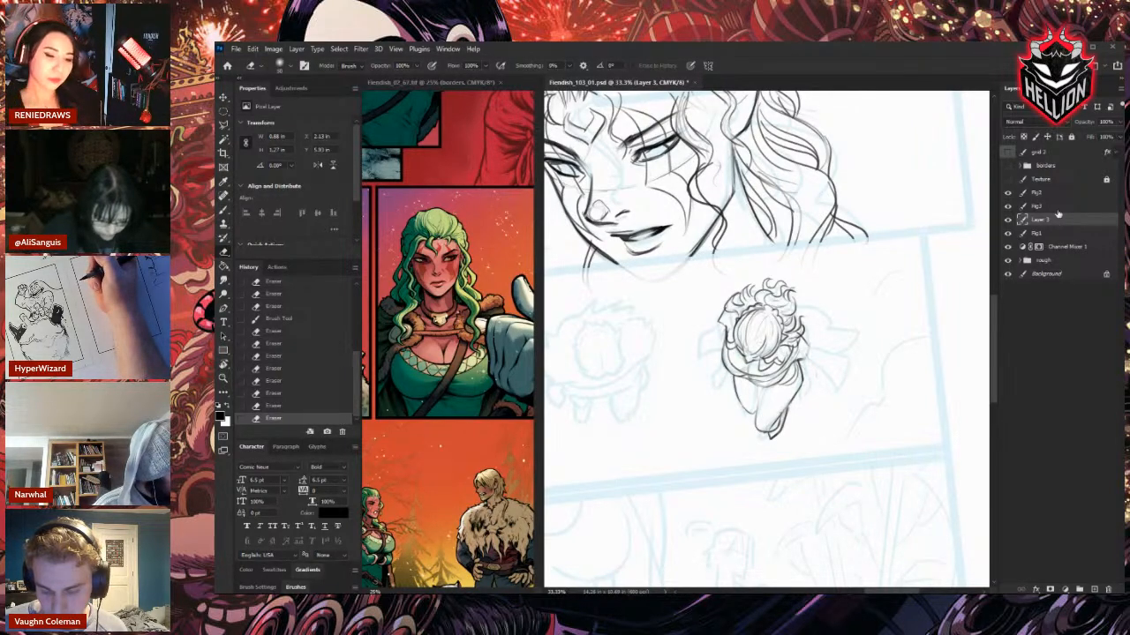
Clean up the contour along the figure's right shoulder, erasing excess and redrawing short strokes.
left_click_drag(802, 355, 806, 367)
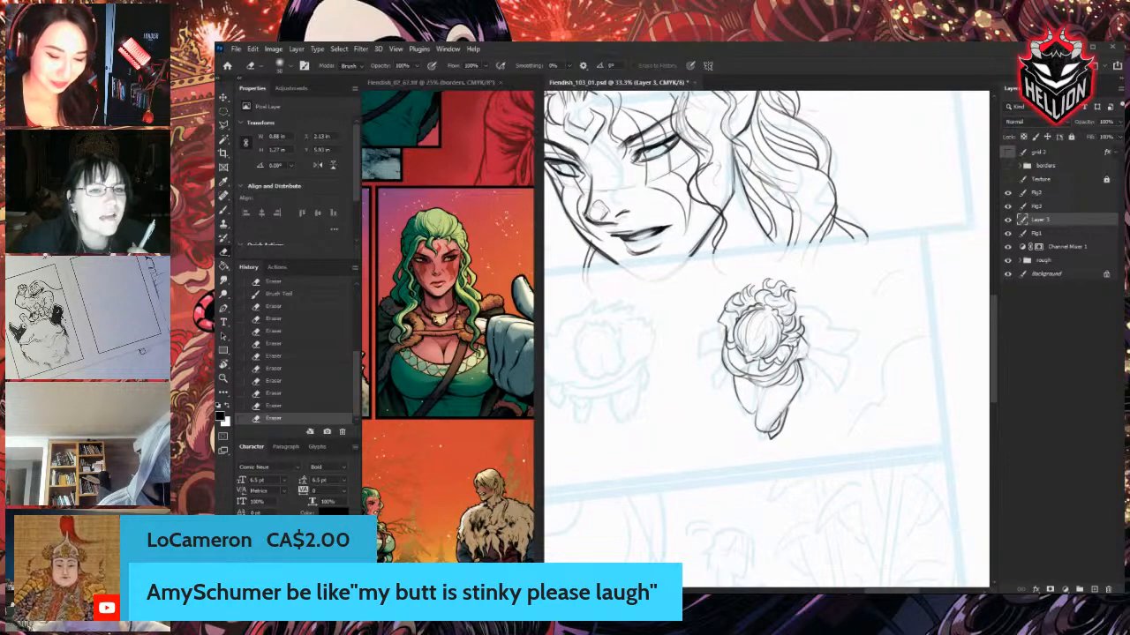
left_click_drag(831, 326, 831, 221)
key("b")
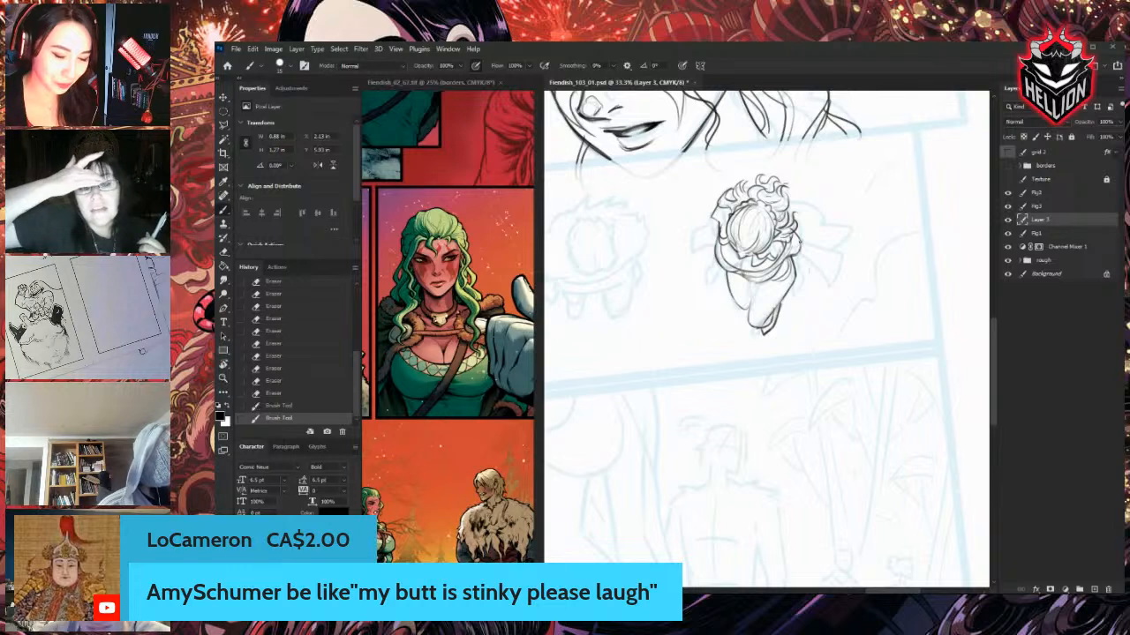
key("e")
left_click_drag(794, 233, 800, 242)
key("b")
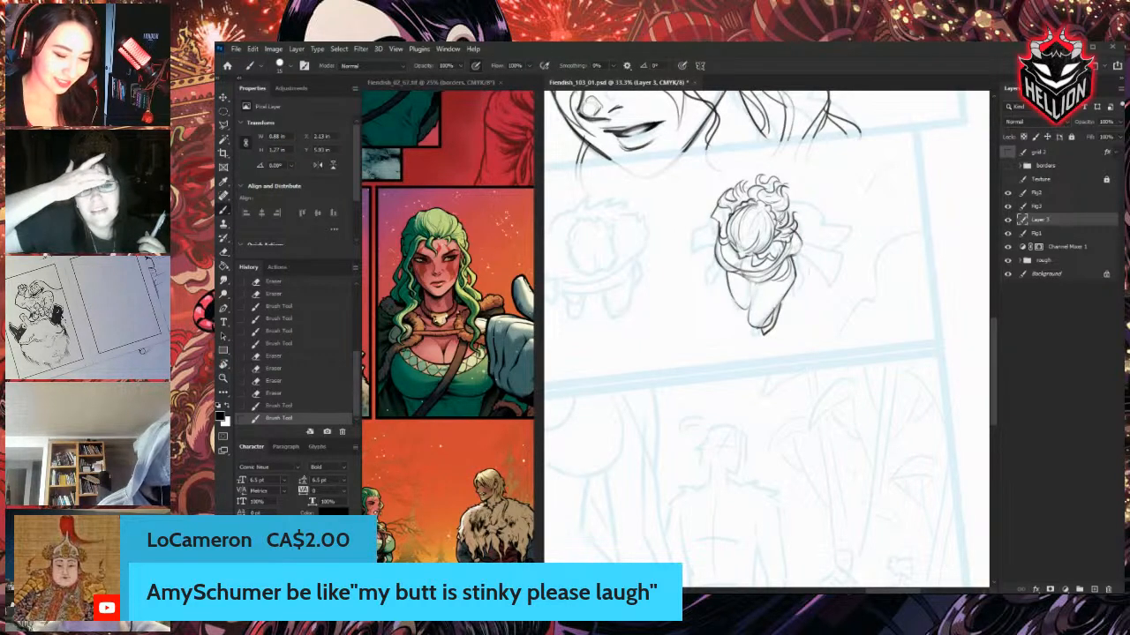
Touch up the shoulder edge beside the hair on the figure's left side with eraser and brush.
key("e")
left_click_drag(713, 219, 717, 212)
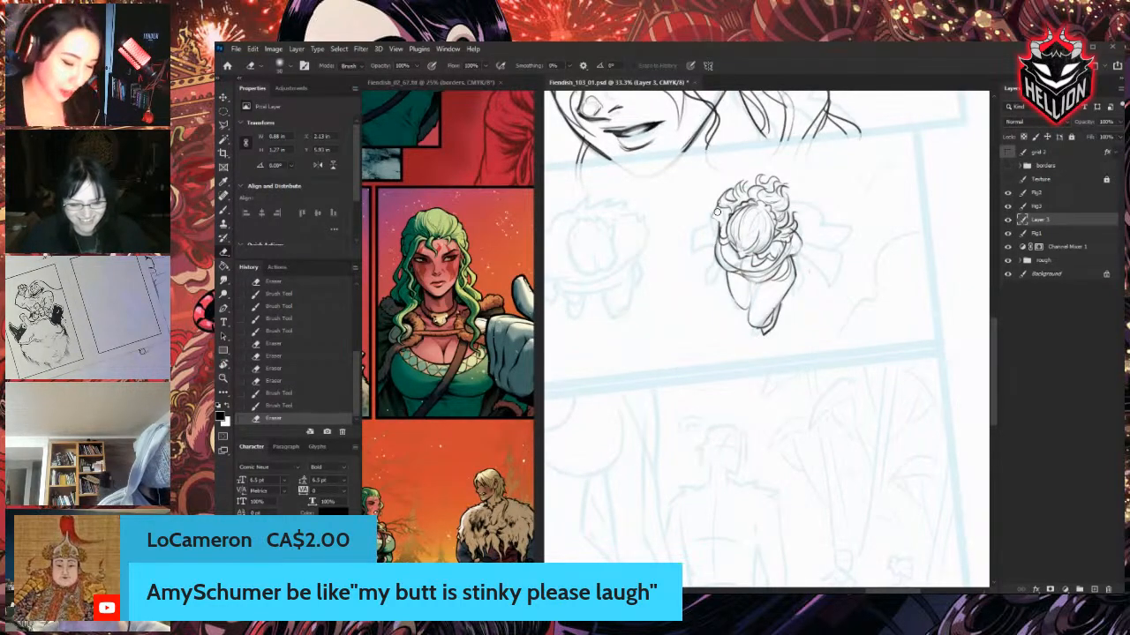
key("b")
mouse_move(721, 202)
left_mouse_down()
mouse_move(719, 235)
mouse_move(719, 214)
left_mouse_up()
key("e")
left_click_drag(721, 218, 722, 228)
key("b")
Sketch a narrow arm hanging from the right shoulder beside the hip.
left_click_drag(799, 232, 802, 251)
left_click_drag(795, 244, 800, 253)
left_click_drag(801, 247, 796, 262)
left_click_drag(800, 254, 802, 266)
left_click_drag(797, 258, 814, 288)
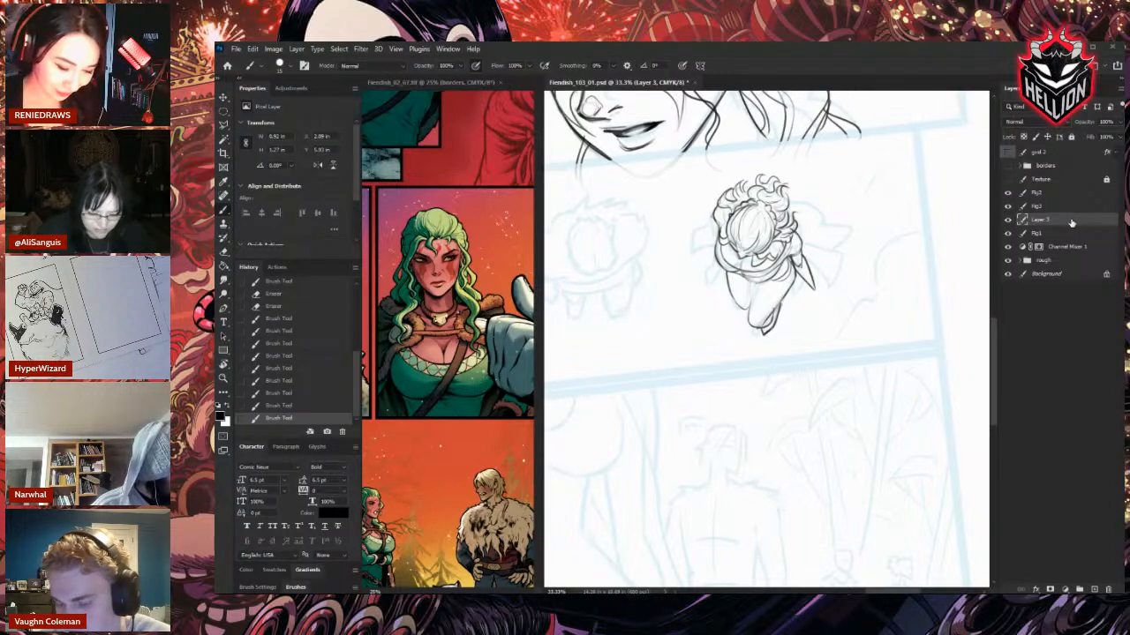
Thin the right arm's outline with the eraser and redraw its upper part near the shoulder.
key("e")
left_click_drag(797, 233, 801, 245)
left_click_drag(798, 236, 807, 265)
key("b")
key("e")
left_click_drag(804, 252, 810, 272)
left_click_drag(802, 255, 813, 291)
key("b")
key("e")
left_click_drag(802, 260, 812, 291)
key("b")
key("e")
key("b")
left_click_drag(799, 250, 794, 266)
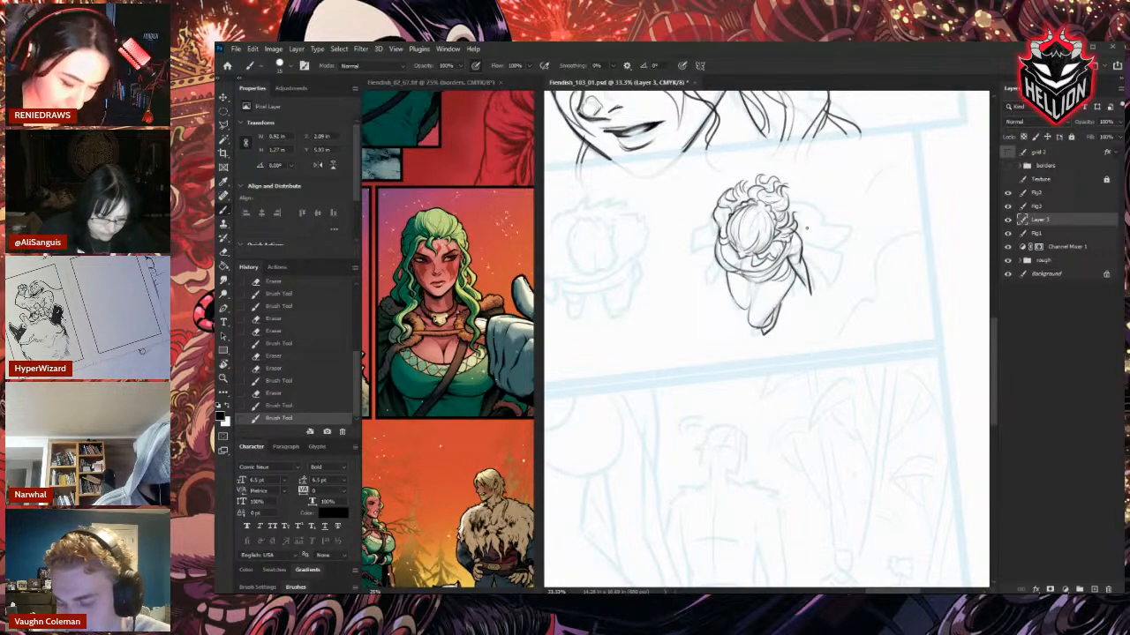
Draw the hand at the end of the right arm with short angular strokes.
left_click_drag(805, 279, 803, 298)
key("e")
key("b")
left_click_drag(805, 302, 802, 300)
left_click_drag(802, 282, 813, 298)
mouse_move(813, 281)
left_mouse_down()
mouse_move(818, 298)
mouse_move(807, 301)
left_mouse_up()
left_click_drag(810, 284, 813, 300)
Sketch the left arm reaching out from the shoulder, down to its end.
left_click_drag(717, 233, 707, 252)
key("e")
key("b")
left_click_drag(708, 252, 705, 265)
key("e")
key("b")
left_click_drag(709, 253, 706, 272)
left_click_drag(713, 256, 708, 276)
Draw the lower torso contour of the small overhead figure between the left arm and the legs.
mouse_move(716, 217)
left_mouse_down()
mouse_move(721, 231)
mouse_move(880, 325)
mouse_move(874, 332)
left_mouse_up()
key("r")
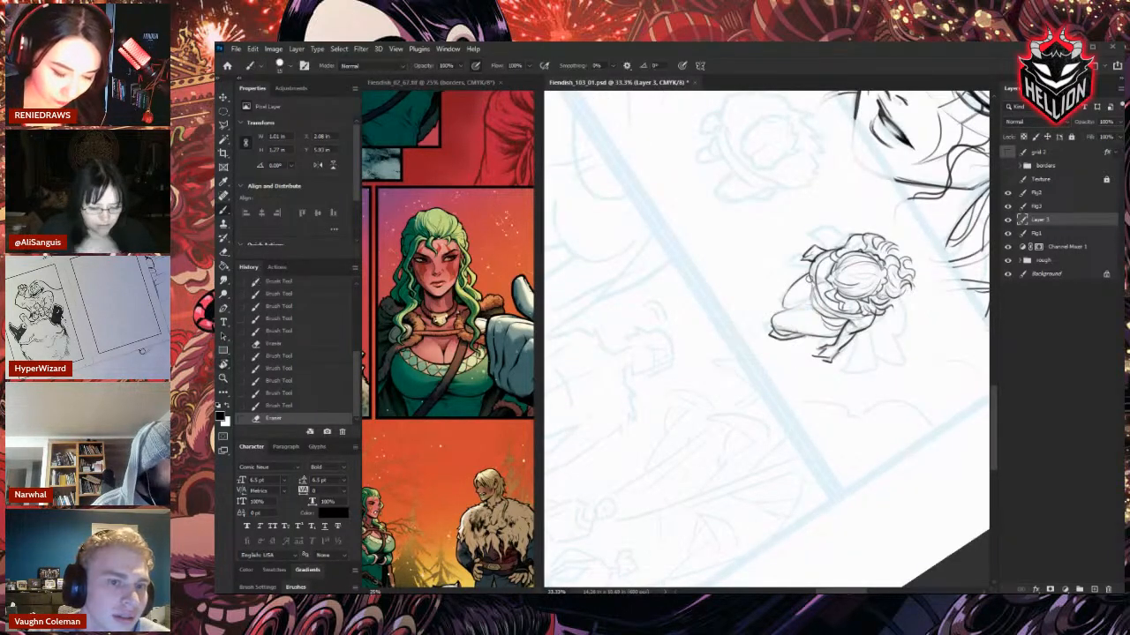
left_click_drag(805, 277, 818, 315)
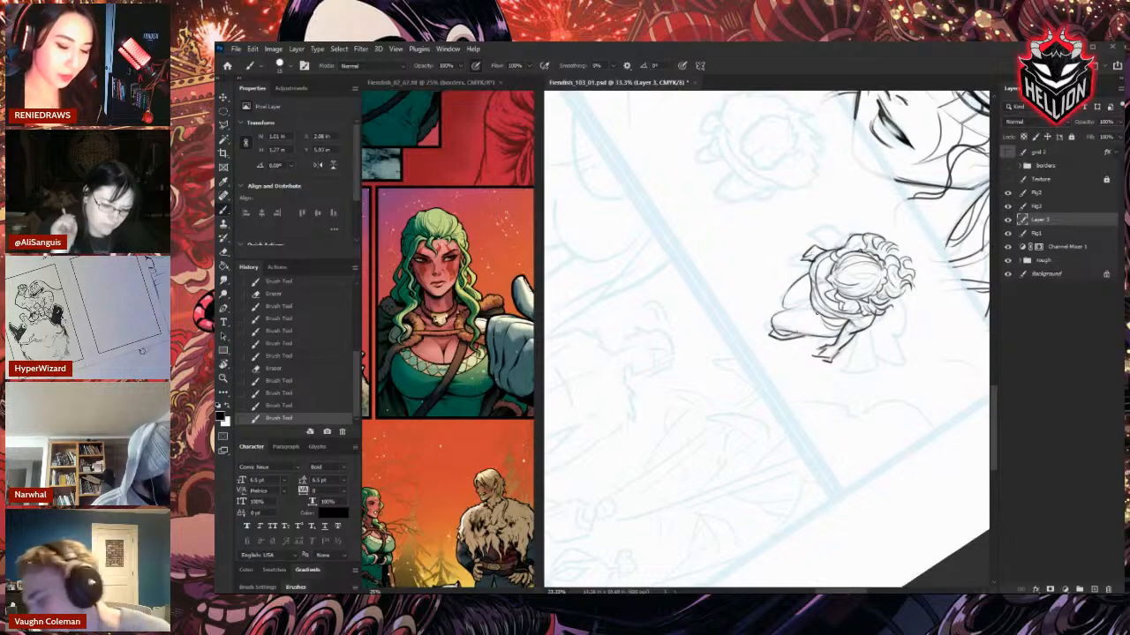
key("r")
left_click_drag(891, 360, 761, 171)
left_click_drag(692, 313, 732, 333)
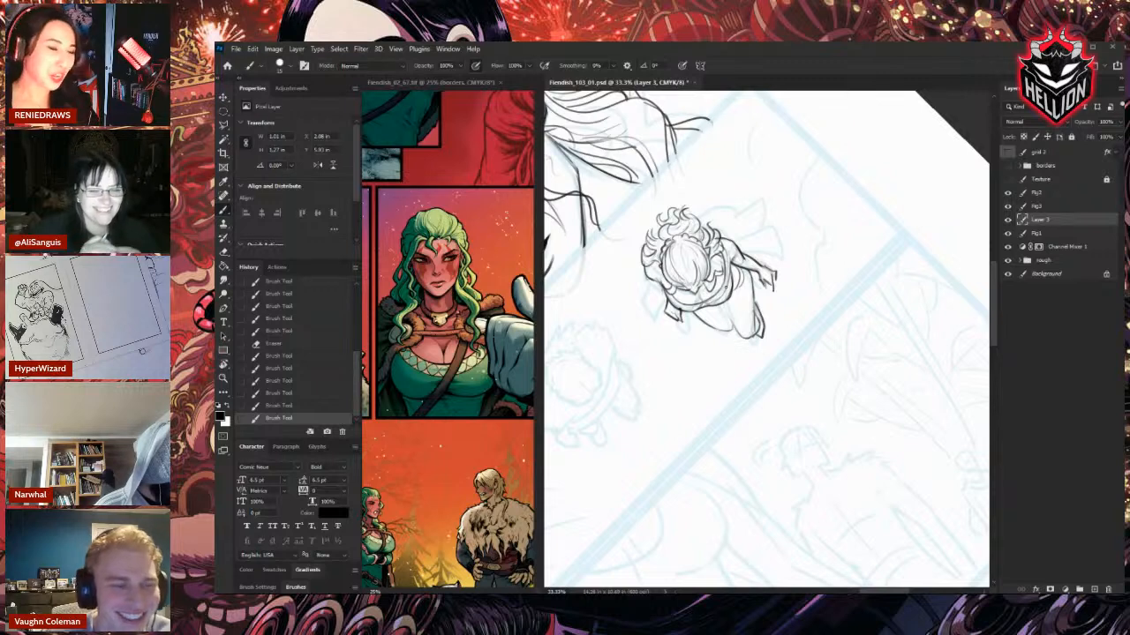
On the Fig1 layer, erase the hair's left outer edge and redraw it with short curved strokes.
left_click(1050, 233)
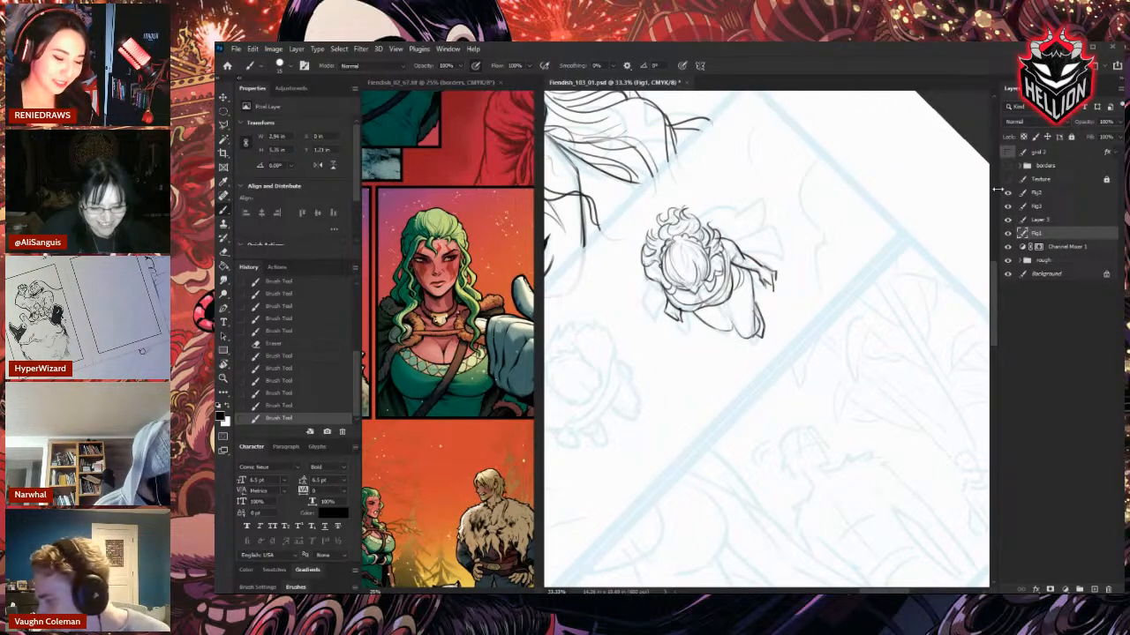
key("e")
left_click_drag(644, 231, 648, 265)
key("b")
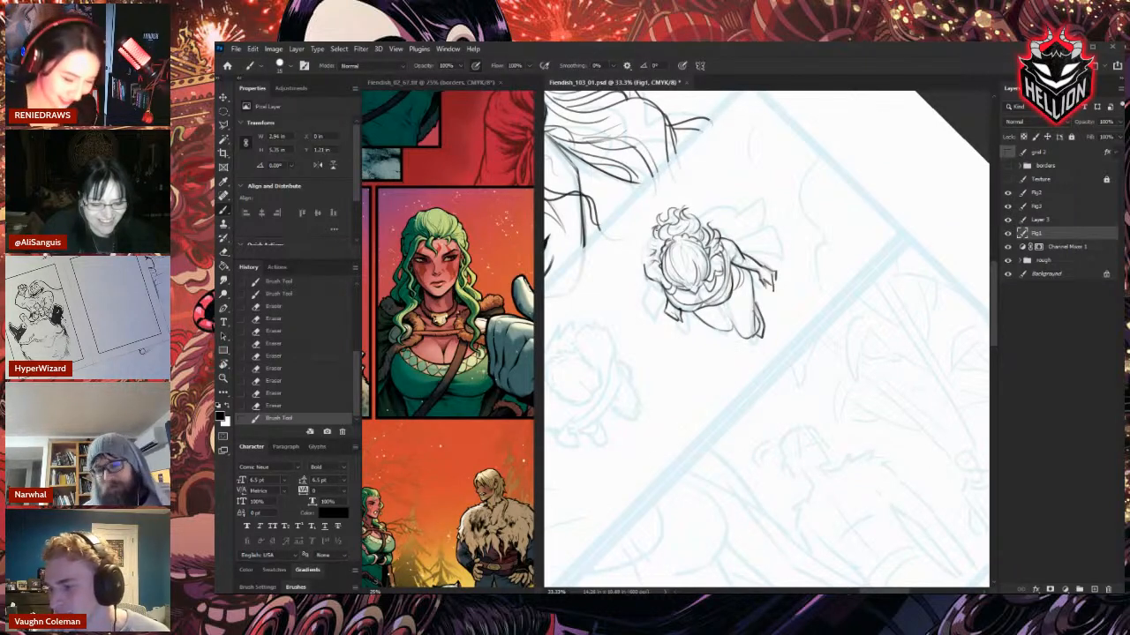
left_click_drag(659, 227, 647, 250)
left_click_drag(652, 231, 644, 265)
left_click_drag(646, 256, 651, 275)
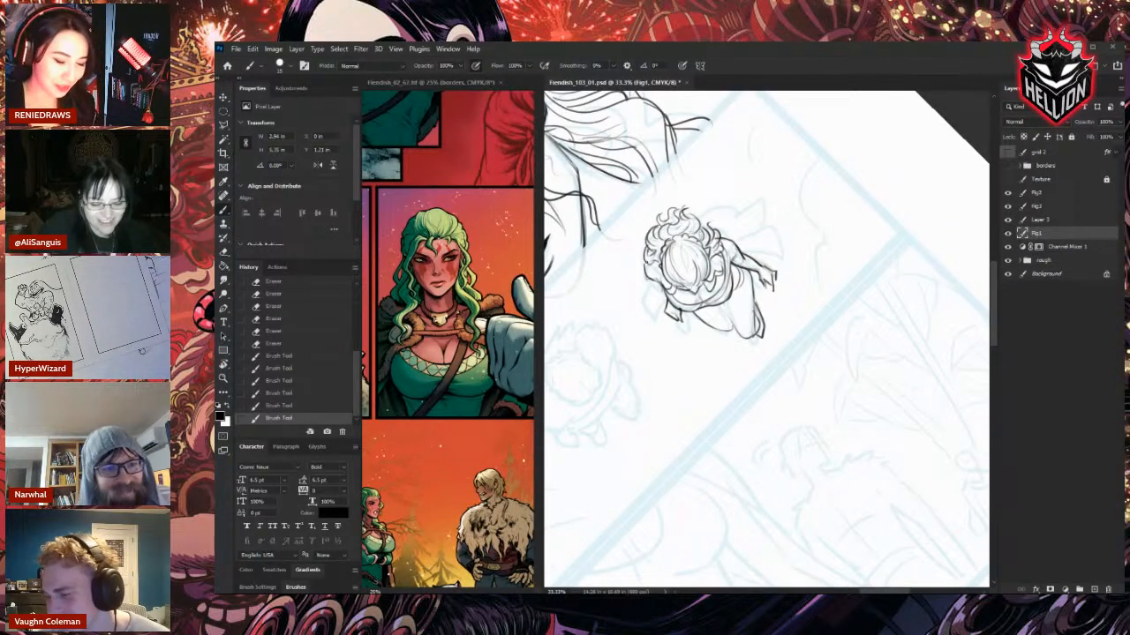
Refine the curls along the top and upper right of the small figure's hair.
left_click_drag(674, 215, 706, 227)
key("e")
key("b")
key("e")
key("b")
left_click_drag(701, 219, 711, 226)
On Layer 3, erase the body lines overlapping the hair, toggling the Fig1 layer's visibility to check the overlap.
mouse_move(704, 222)
left_mouse_down()
mouse_move(714, 233)
mouse_move(782, 208)
mouse_move(796, 230)
left_mouse_up()
key("r")
key("e")
key("alt+]")
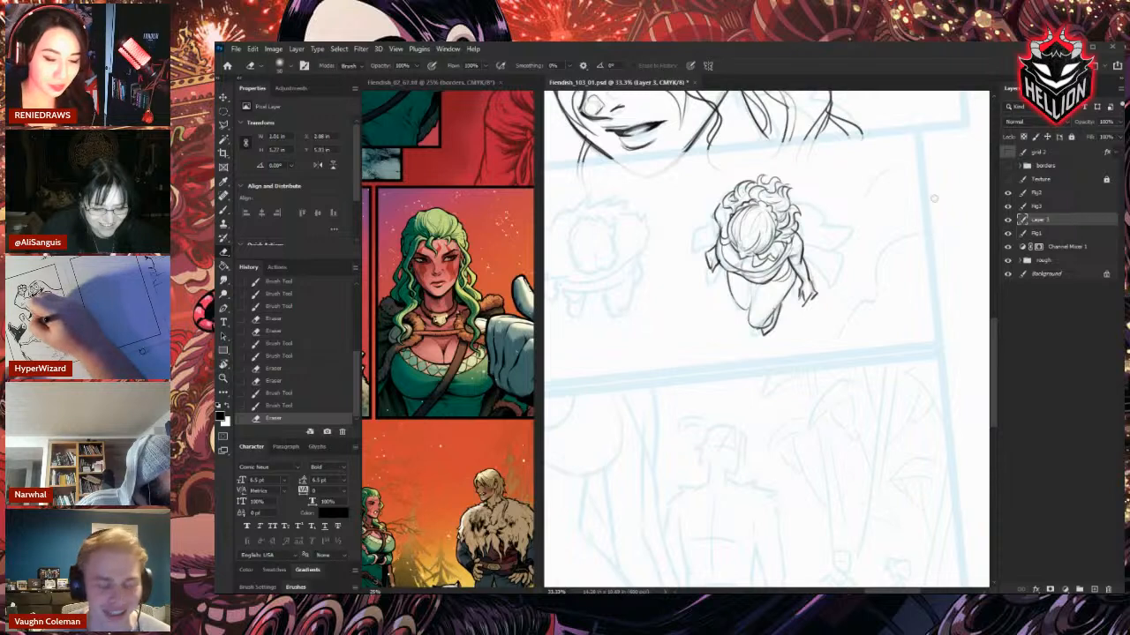
left_click(934, 198)
left_click(931, 198)
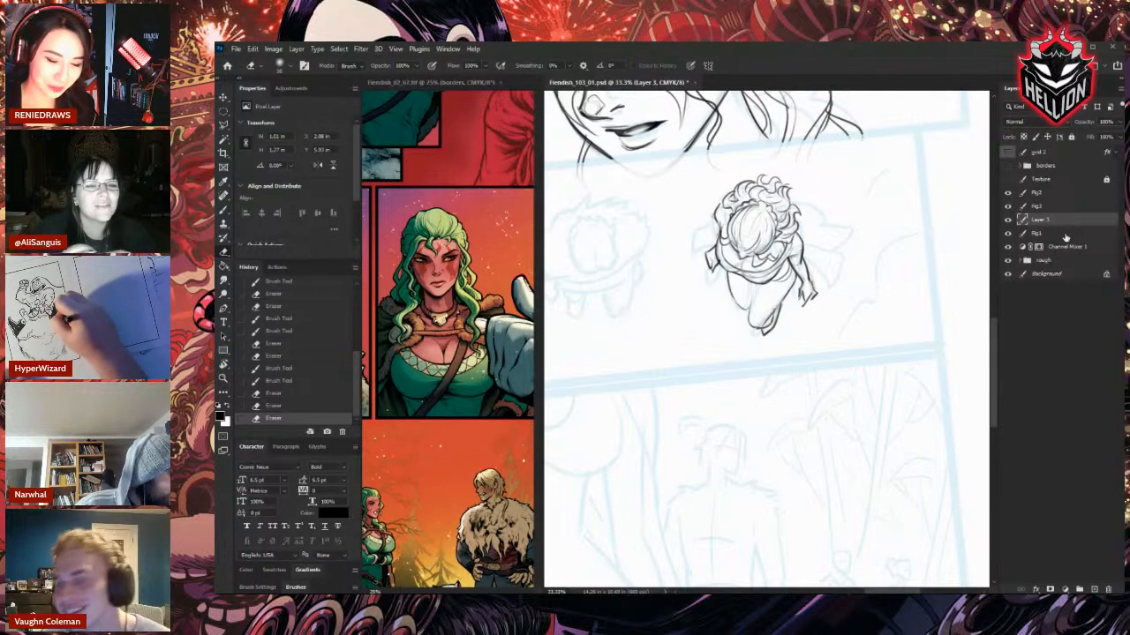
left_click(1008, 233)
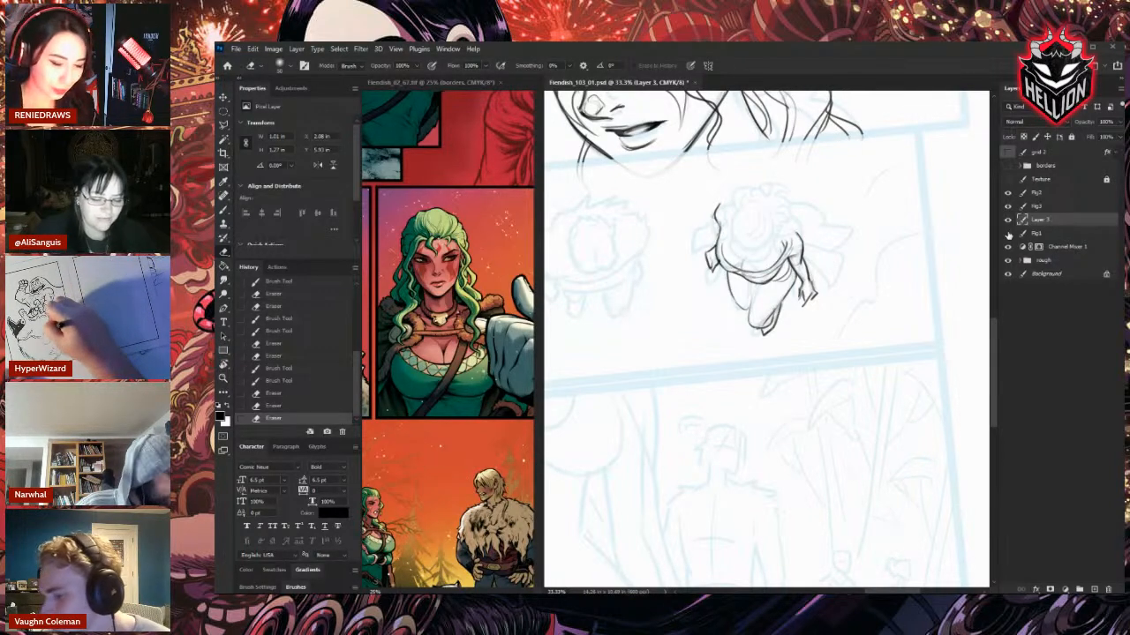
left_click(1008, 233)
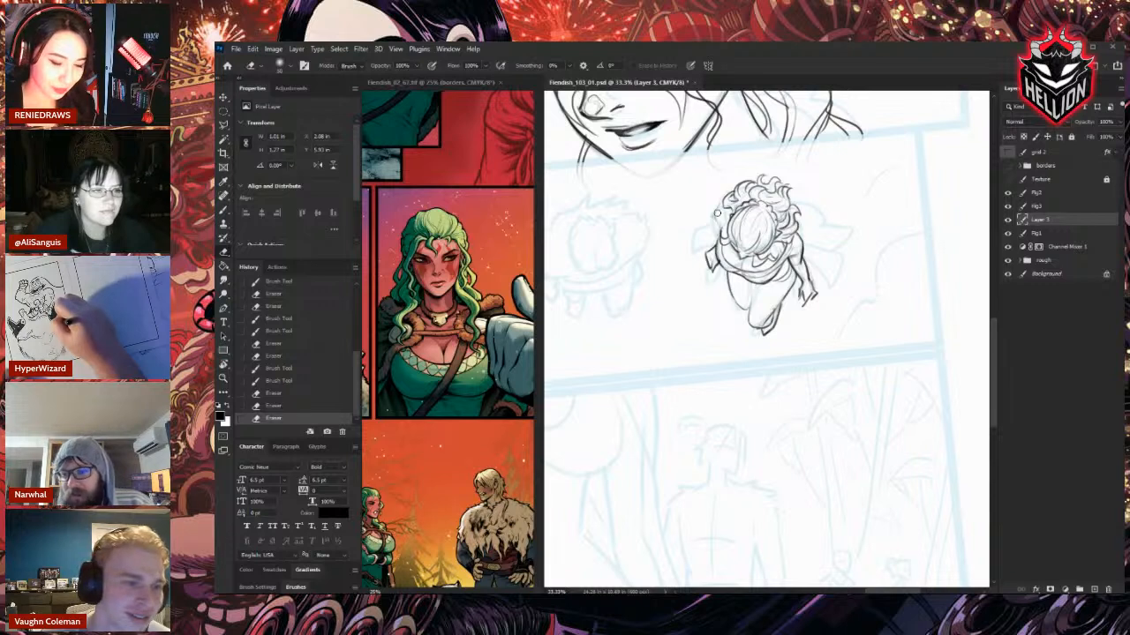
left_click_drag(718, 210, 718, 241)
mouse_move(799, 231)
left_mouse_down()
mouse_move(801, 258)
mouse_move(713, 277)
left_mouse_up()
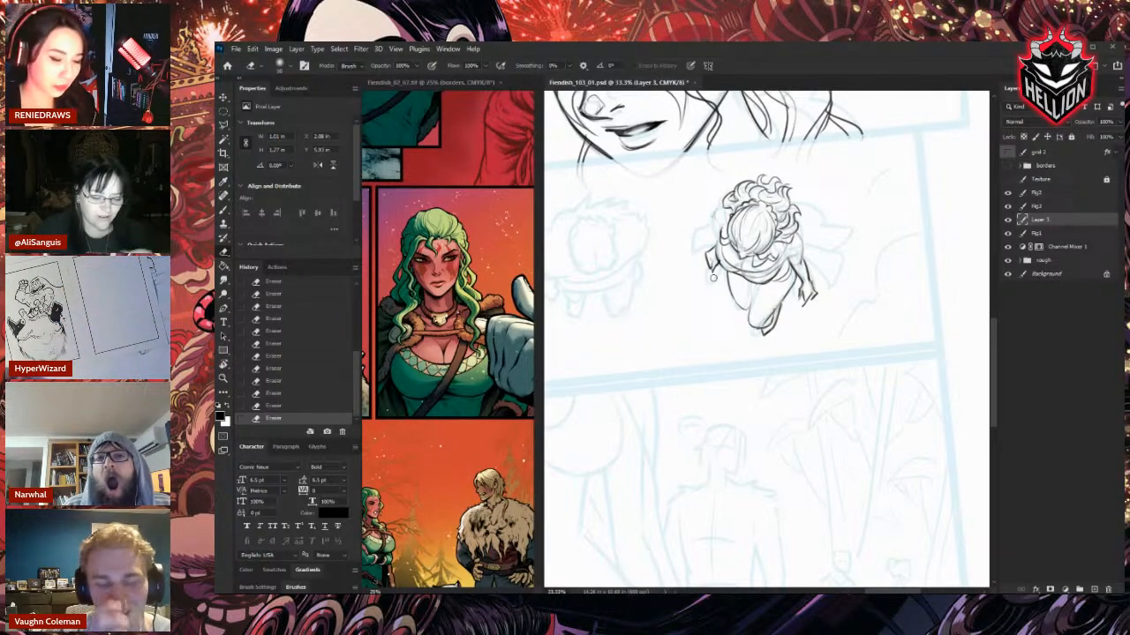
Redraw the left shoulder line beside the hair and trim it with the eraser.
key("b")
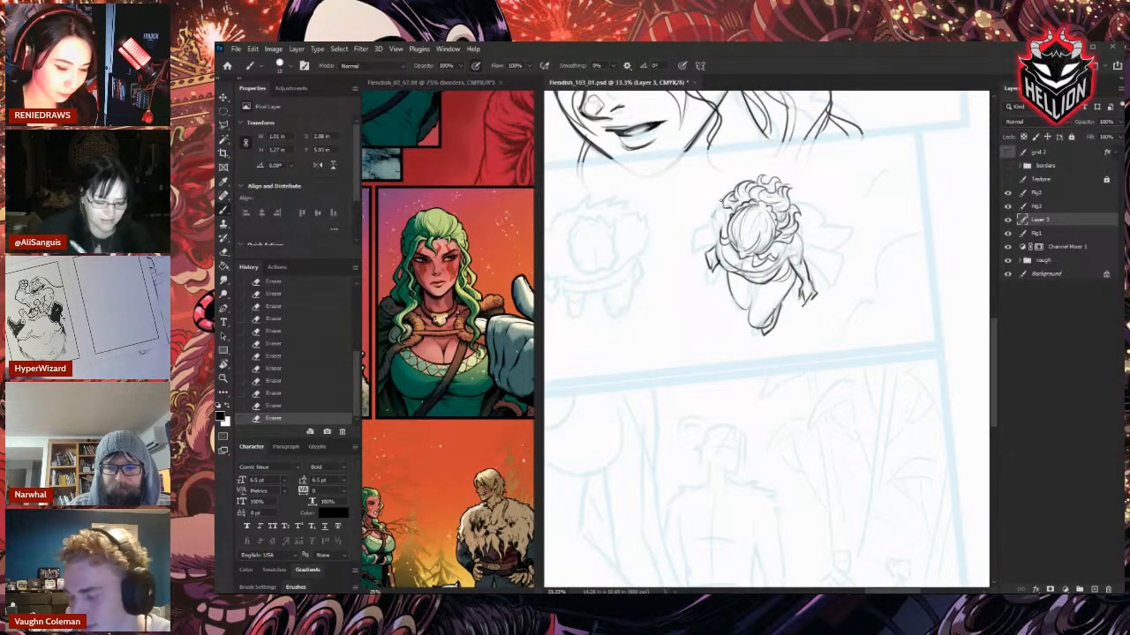
mouse_move(720, 201)
left_mouse_down()
mouse_move(714, 233)
mouse_move(733, 253)
mouse_move(714, 231)
left_mouse_up()
key("e")
key("b")
key("e")
left_click_drag(713, 228, 715, 220)
left_click_drag(715, 222, 715, 217)
mouse_move(715, 220)
left_mouse_down()
mouse_move(717, 210)
mouse_move(726, 242)
left_mouse_up()
Rework the left upper arm from the shoulder to the hand, erasing excess lines there and over the lower part of the head.
key("b")
mouse_move(723, 237)
left_mouse_down()
mouse_move(735, 251)
mouse_move(725, 247)
left_mouse_up()
key("e")
left_click_drag(722, 242, 722, 254)
key("b")
key("e")
key("b")
left_click_drag(719, 251, 710, 255)
mouse_move(715, 249)
left_mouse_down()
mouse_move(732, 255)
mouse_move(717, 267)
left_mouse_up()
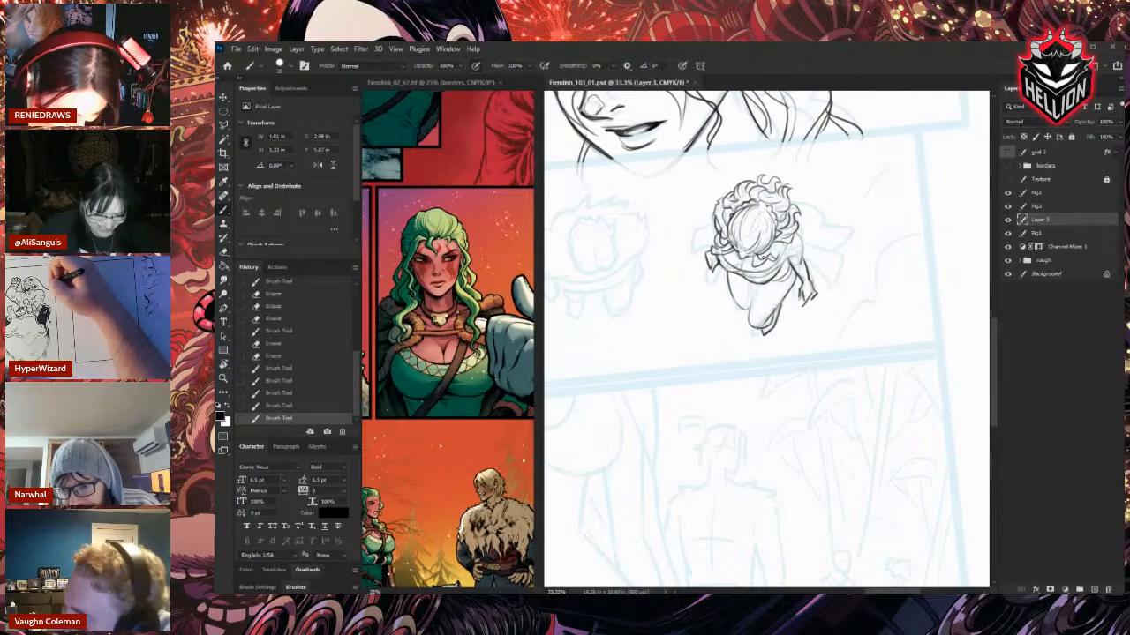
key("e")
left_click_drag(713, 260, 717, 267)
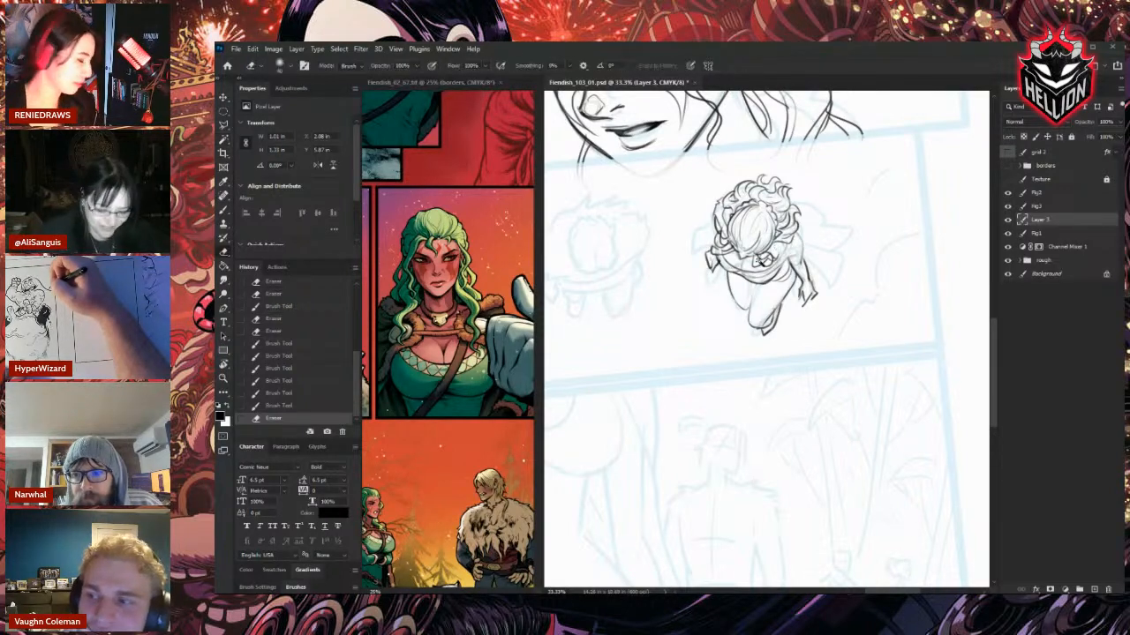
mouse_move(756, 242)
left_mouse_down()
mouse_move(760, 210)
mouse_move(749, 240)
left_mouse_up()
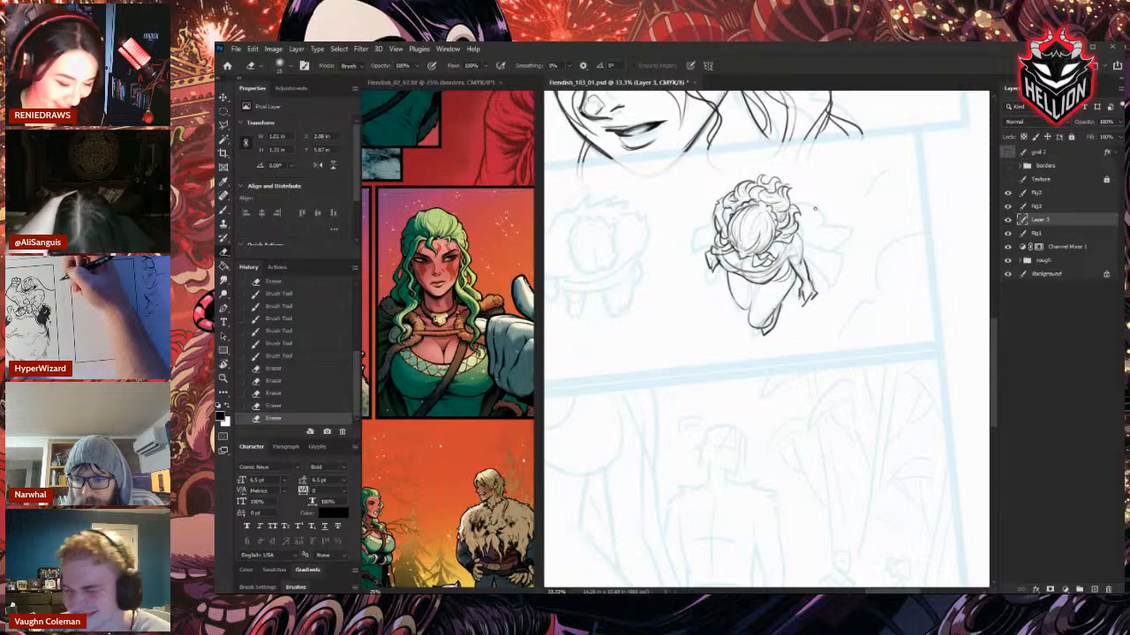
Draw the shoulder and sleeve folds along the right side of the small overhead figure on Layer 3.
key("b")
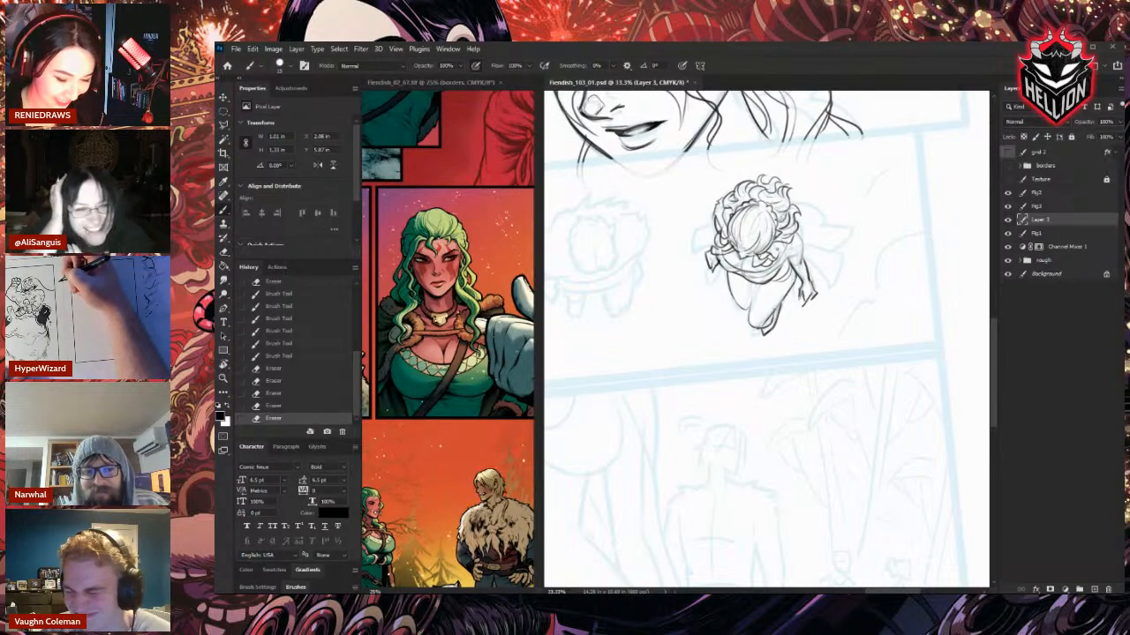
left_click_drag(773, 255, 797, 254)
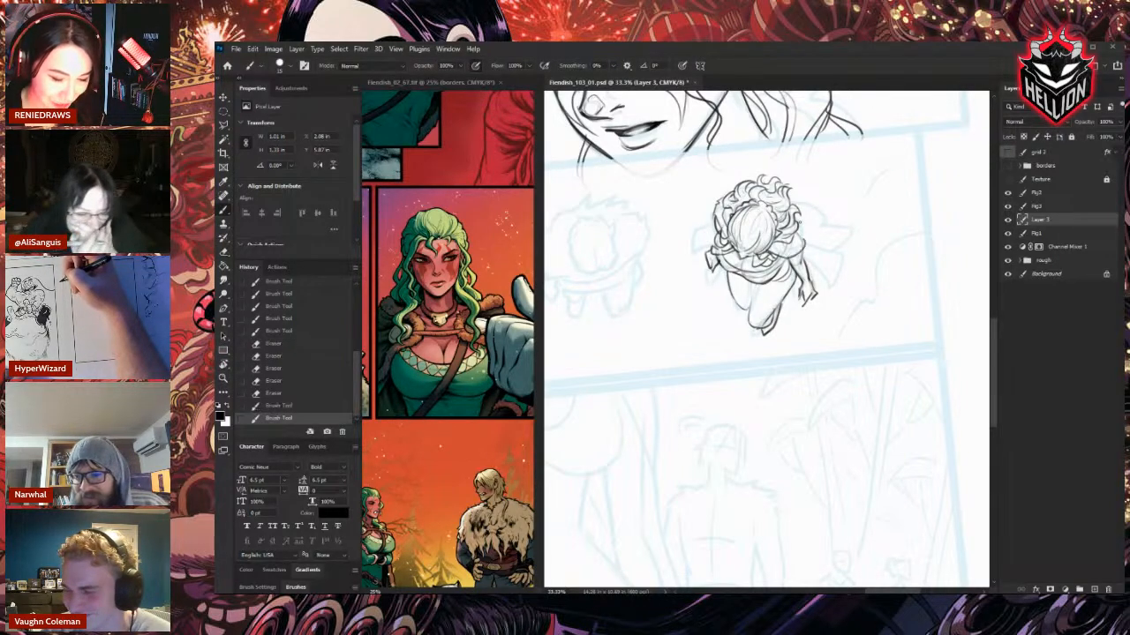
key("e")
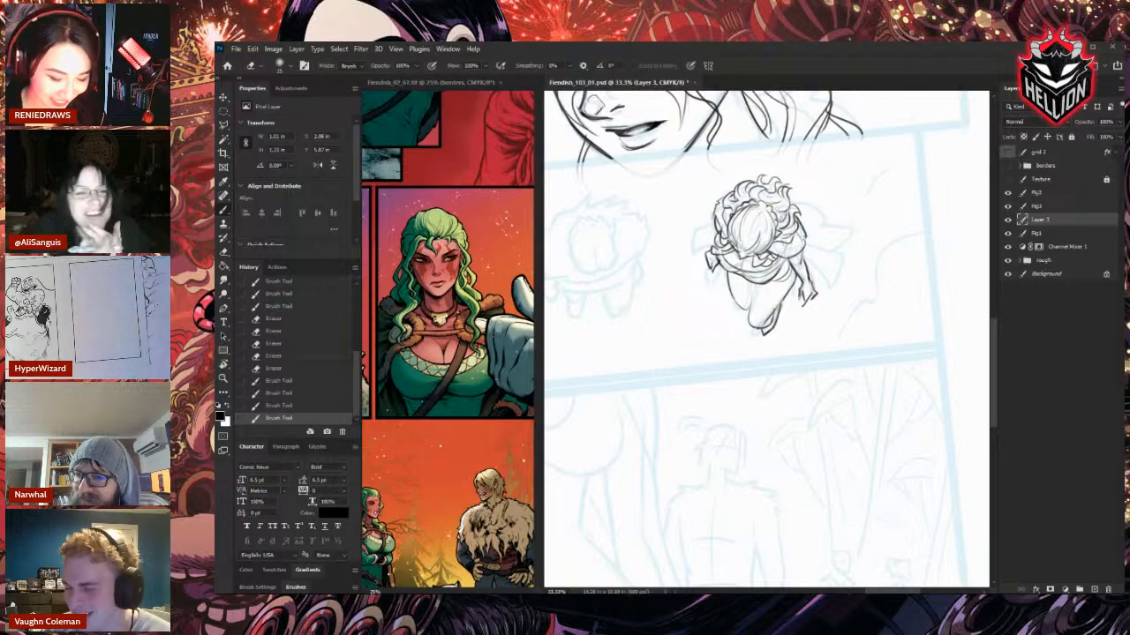
key("b")
mouse_move(771, 253)
left_mouse_down()
mouse_move(794, 251)
mouse_move(779, 276)
mouse_move(802, 256)
left_mouse_up()
key("e")
key("b")
mouse_move(776, 271)
left_mouse_down()
mouse_move(799, 253)
mouse_move(790, 257)
left_mouse_up()
left_click_drag(775, 268, 789, 257)
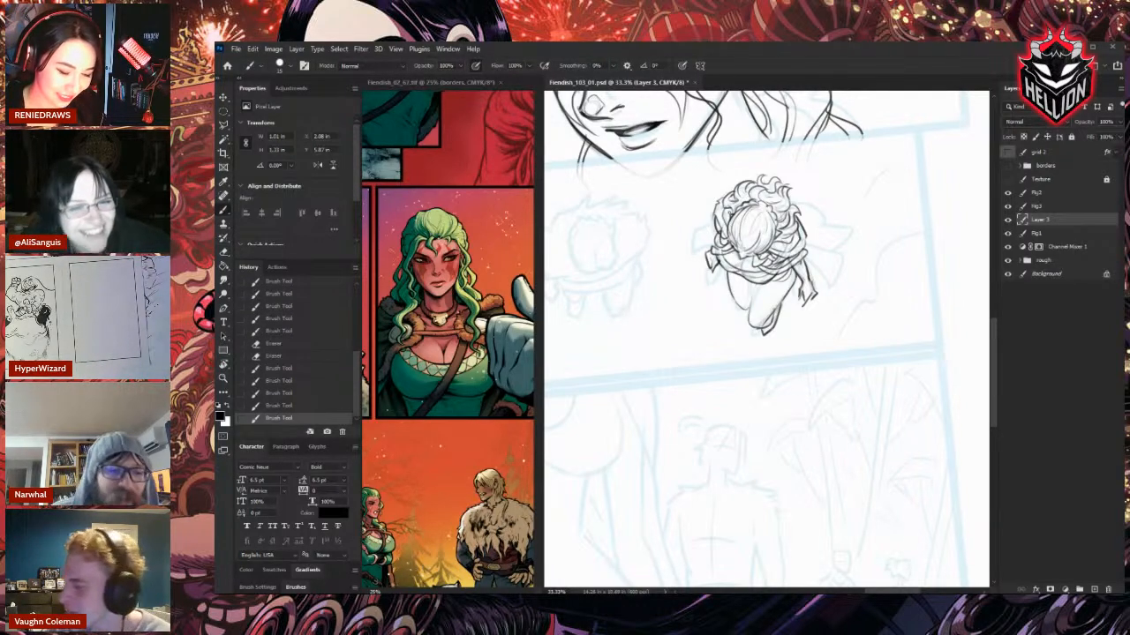
Clean up the lines along the left of the small figure's head and refine the hair curl on its right side.
key("e")
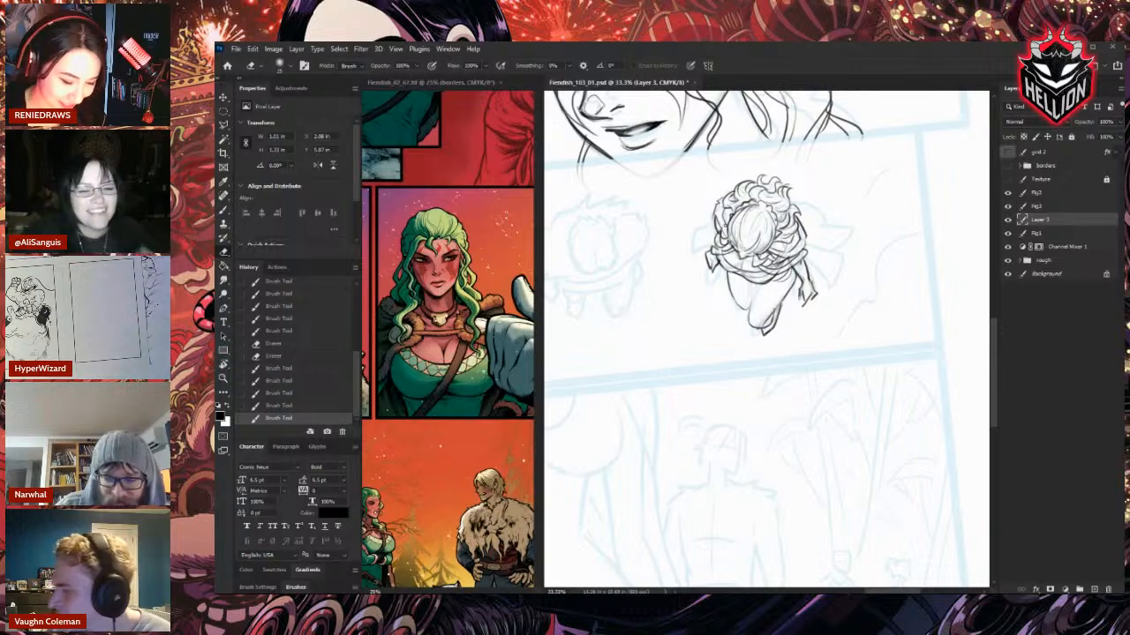
left_click_drag(732, 231, 736, 240)
left_click_drag(733, 235, 740, 248)
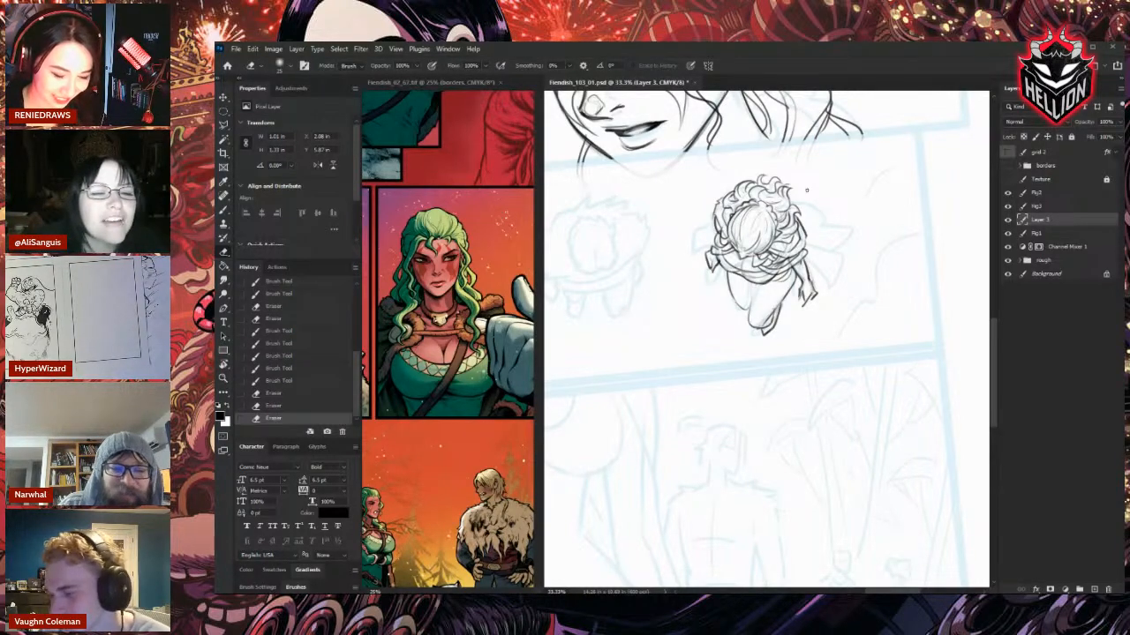
key("b")
left_click_drag(800, 219, 804, 229)
key("e")
left_click_drag(800, 223, 803, 231)
key("e")
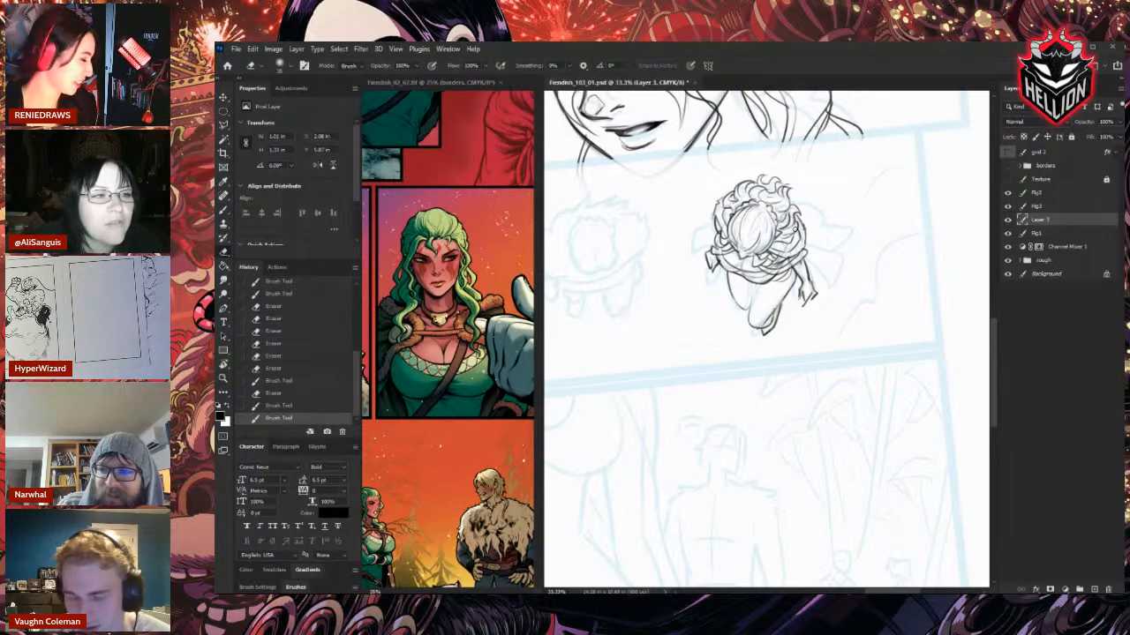
key("b")
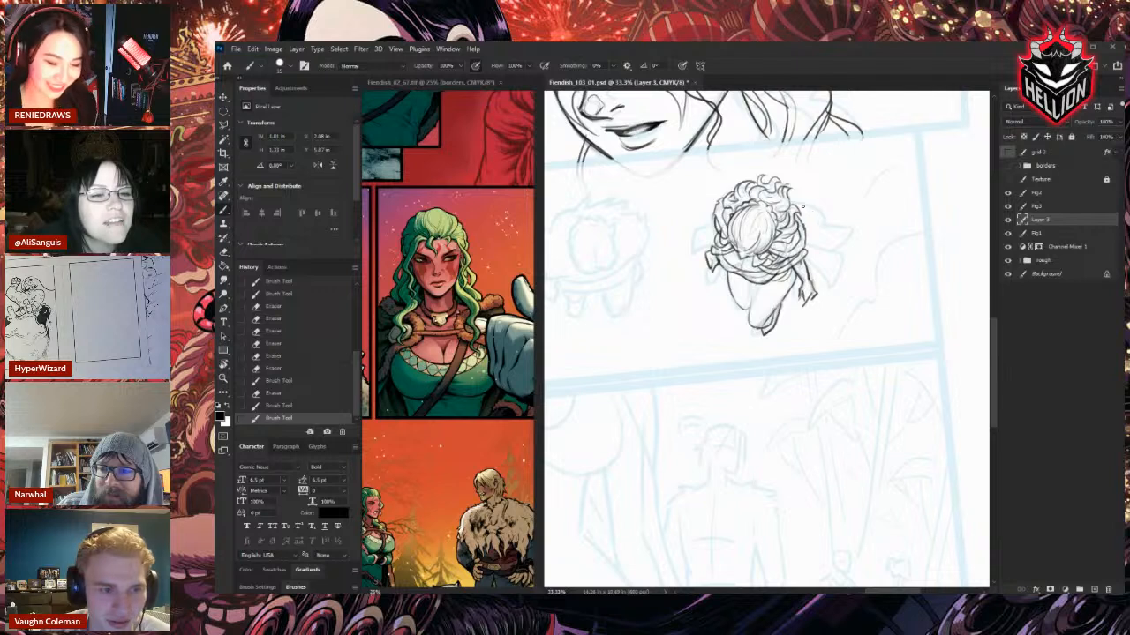
Erase the excess line work along the outer right arm of the small overhead figure.
key("e")
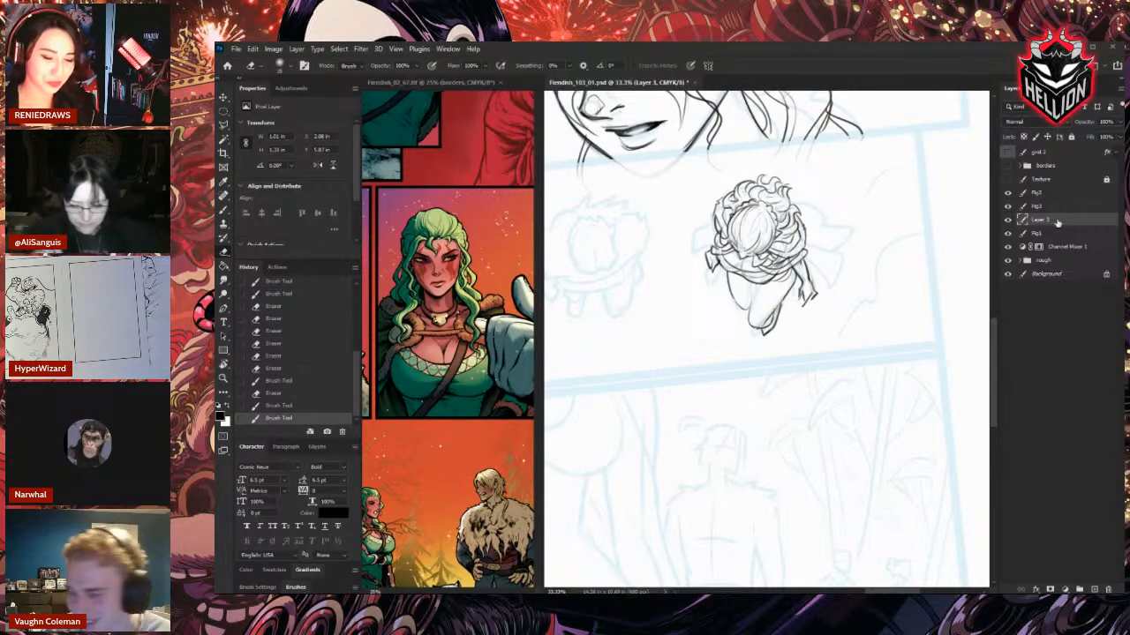
left_click_drag(808, 244, 803, 260)
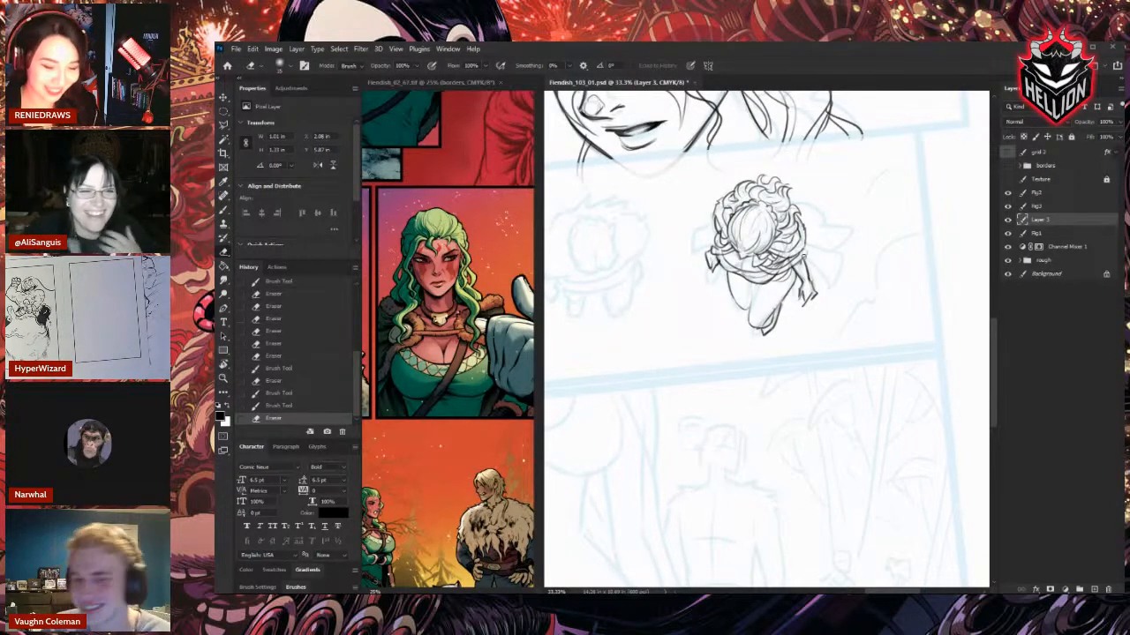
key("b")
key("e")
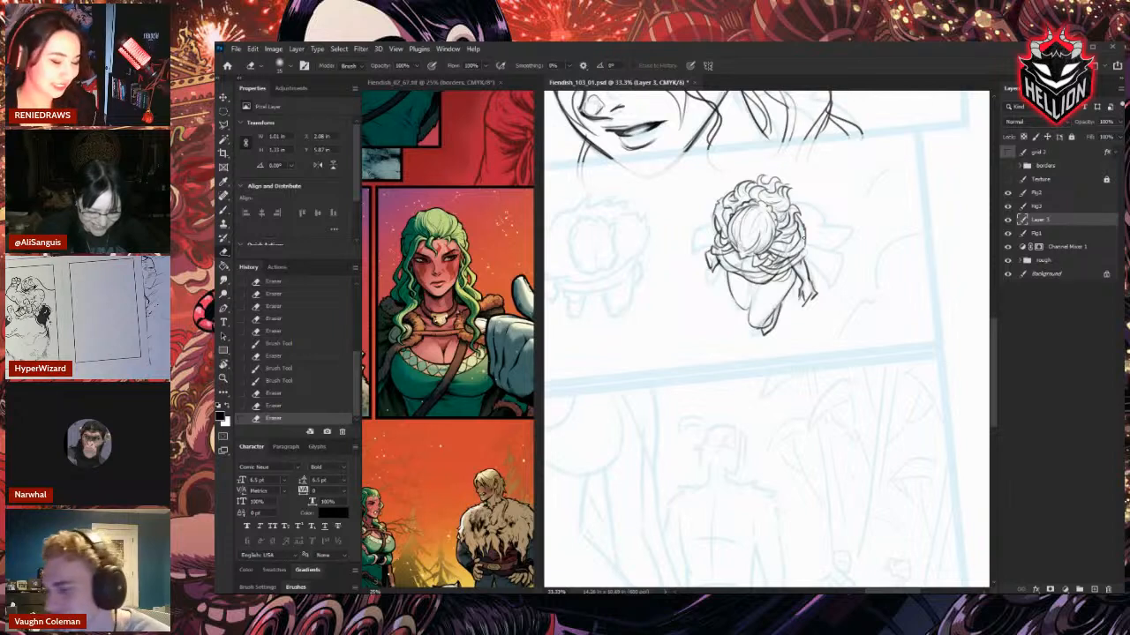
key("b")
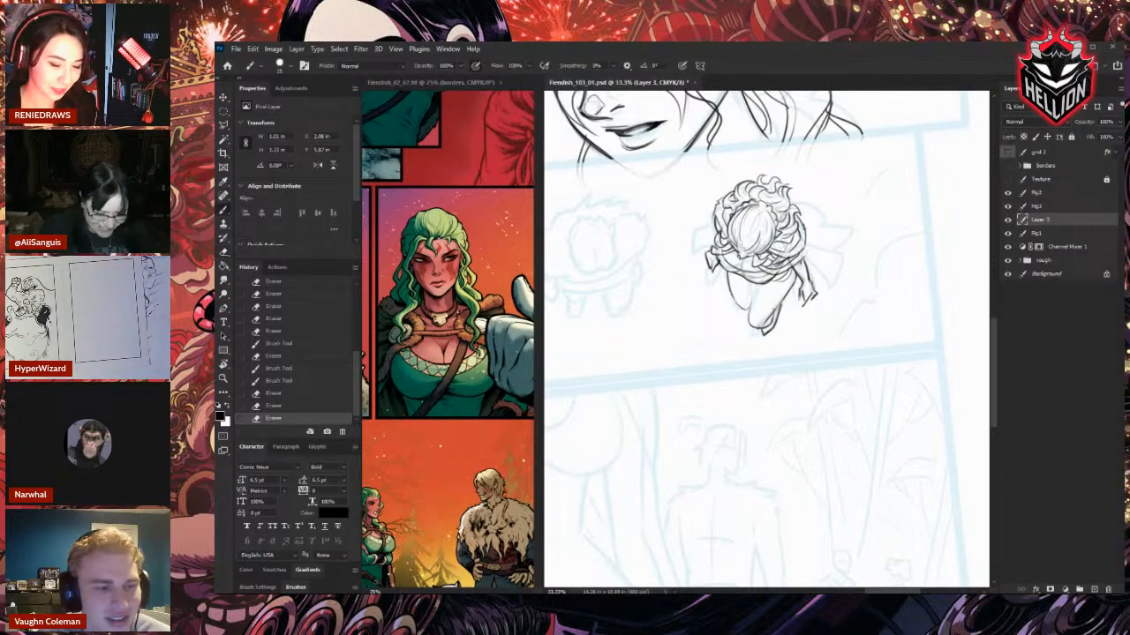
Add fine strokes at the crown inside the small figure's head oval and erase the excess beside them.
left_click_drag(757, 212, 765, 228)
mouse_move(761, 212)
left_mouse_down()
mouse_move(768, 233)
mouse_move(755, 228)
left_mouse_up()
key("e")
left_click_drag(750, 219, 752, 224)
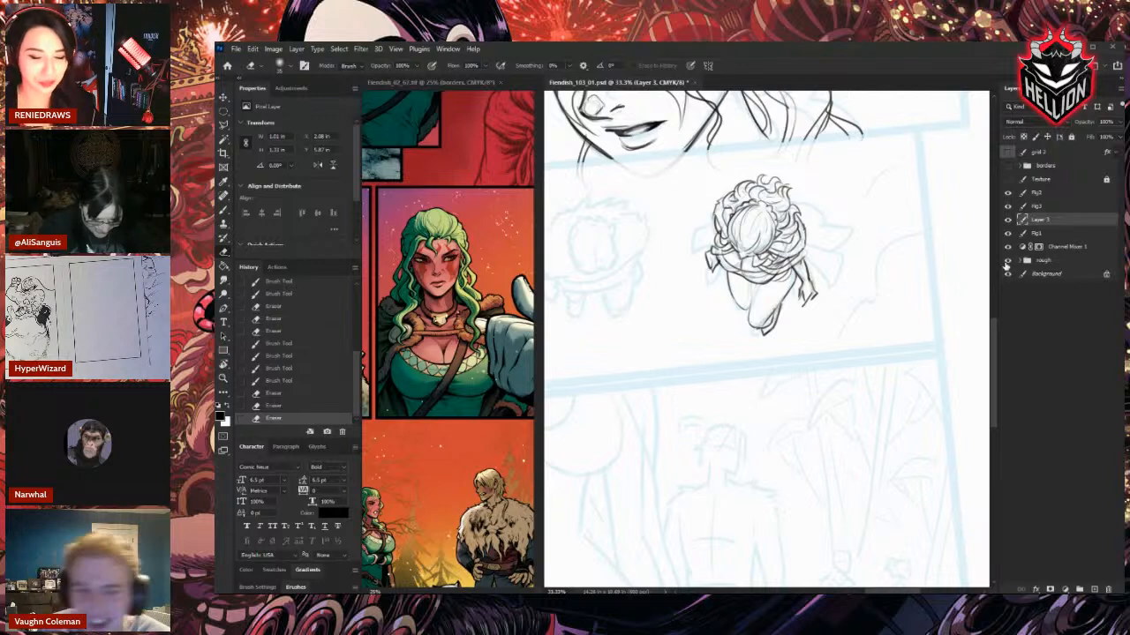
Draw the cape billowing out on both sides of the small overhead figure, and save the document.
key("b")
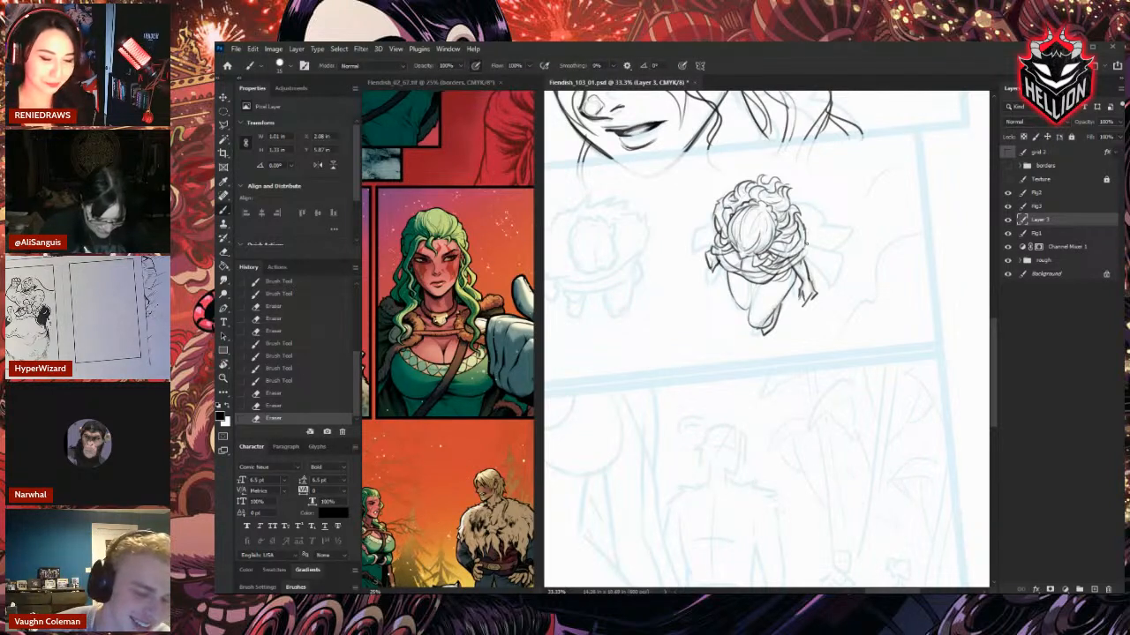
mouse_move(791, 192)
left_mouse_down()
mouse_move(845, 258)
mouse_move(813, 265)
mouse_move(840, 275)
mouse_move(808, 267)
mouse_move(837, 275)
left_mouse_up()
key("e")
mouse_move(830, 265)
left_mouse_down()
mouse_move(824, 276)
mouse_move(810, 263)
mouse_move(839, 297)
left_mouse_up()
key("b")
key("e")
key("b")
key("e")
key("b")
mouse_move(825, 219)
left_mouse_down()
mouse_move(825, 237)
mouse_move(830, 205)
left_mouse_up()
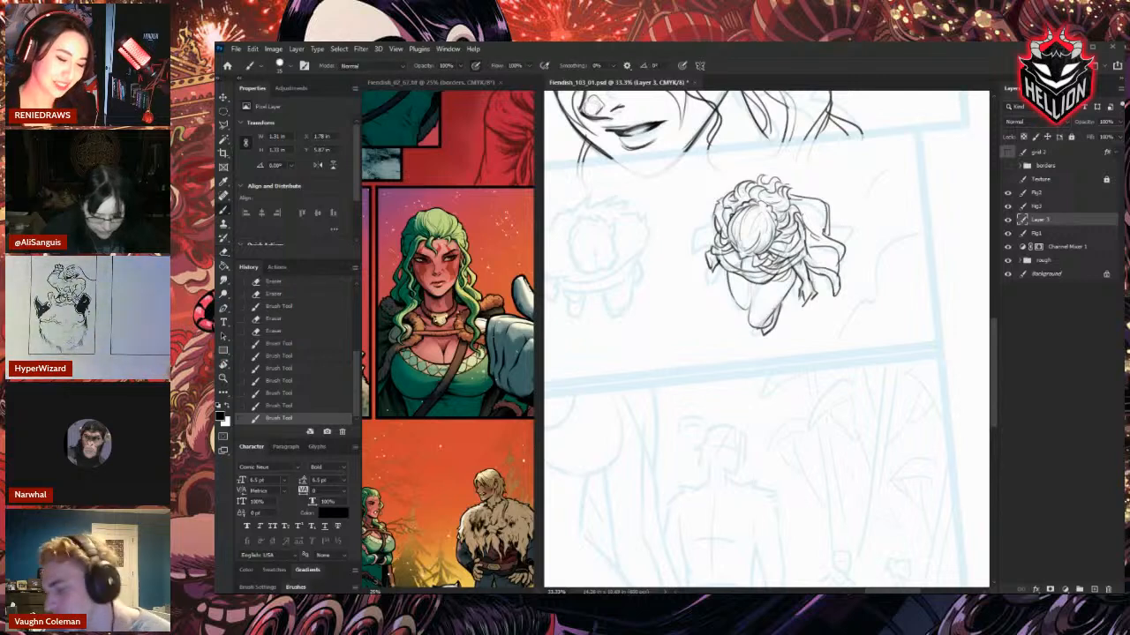
left_click_drag(729, 180, 699, 210)
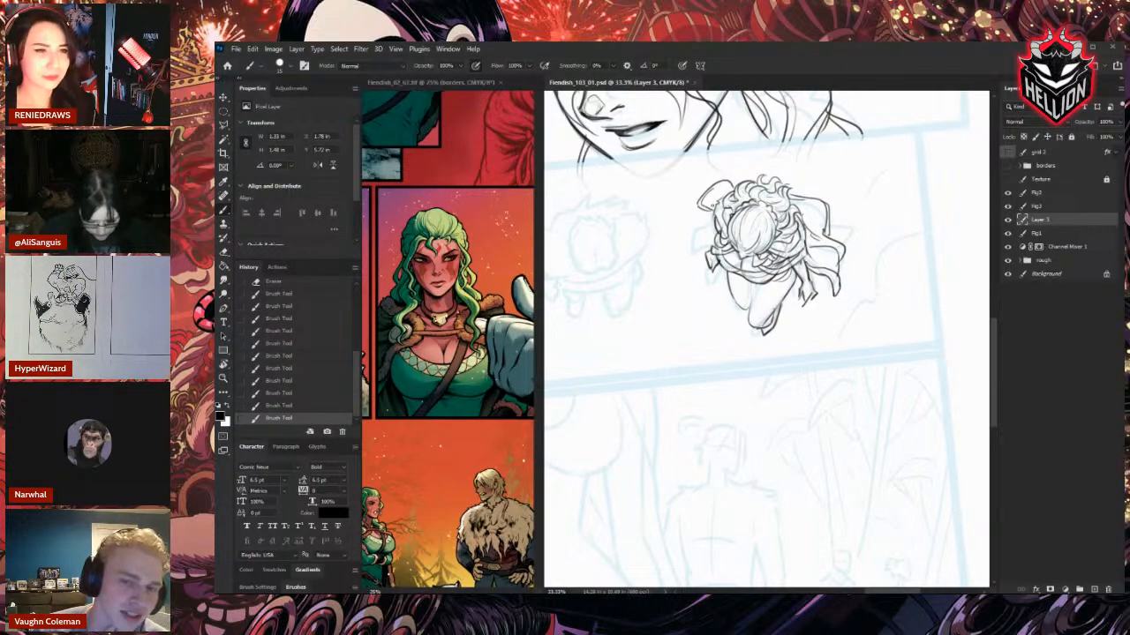
key("ctrl+s")
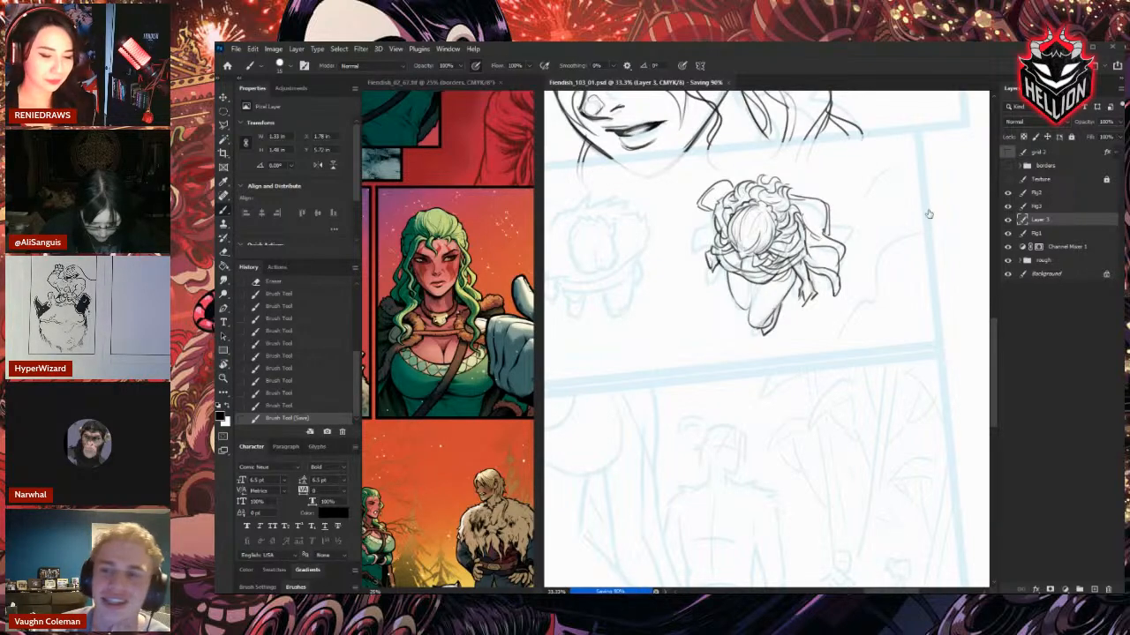
Erase and redraw the cape flap at the upper left of the small figure so it flows out from behind the hair.
left_click_drag(928, 215, 1002, 360)
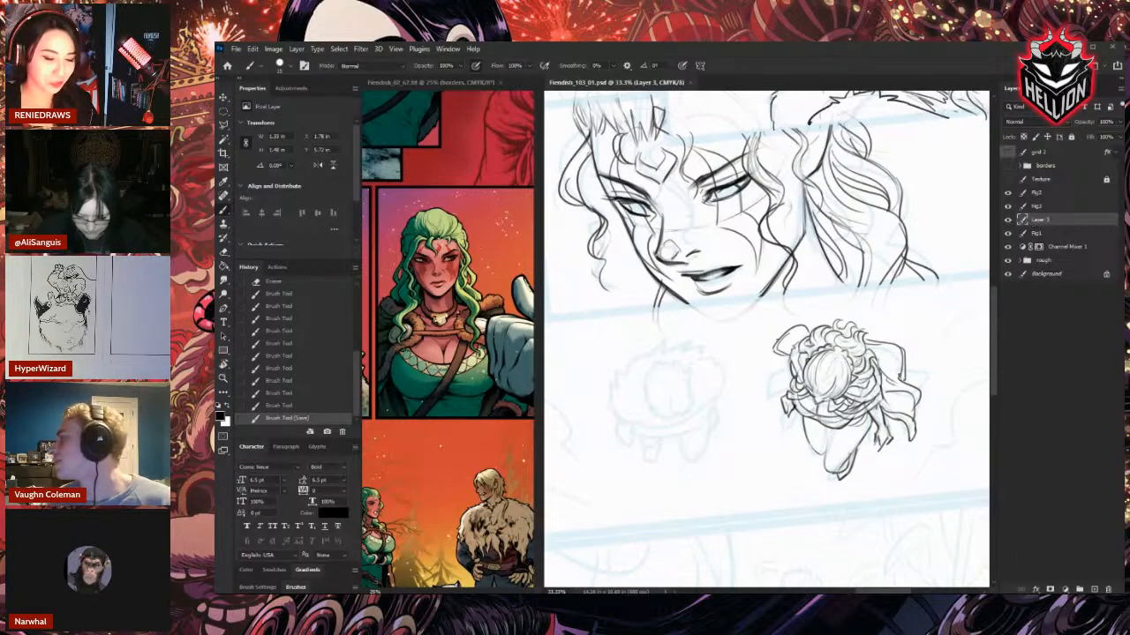
scroll(751, 360, "down", 3)
key("e")
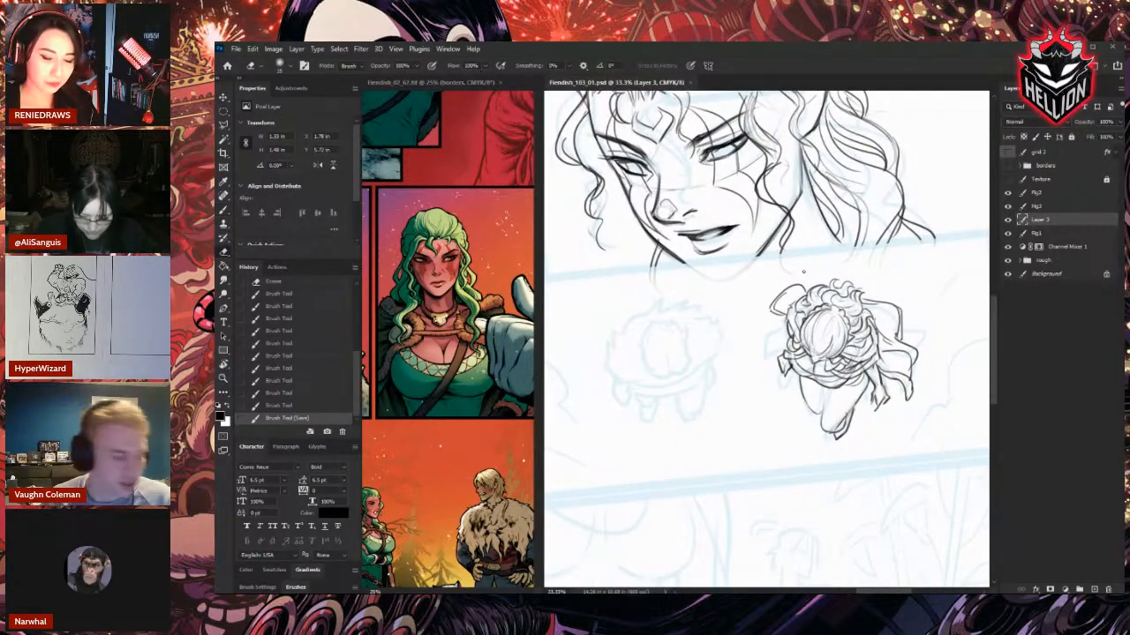
mouse_move(779, 291)
left_mouse_down()
mouse_move(770, 311)
mouse_move(777, 305)
left_mouse_up()
left_click_drag(770, 300, 781, 311)
mouse_move(775, 290)
left_mouse_down()
mouse_move(786, 300)
mouse_move(774, 312)
mouse_move(787, 309)
left_mouse_up()
key("b")
key("e")
mouse_move(781, 291)
left_mouse_down()
mouse_move(772, 312)
mouse_move(787, 311)
mouse_move(776, 307)
left_mouse_up()
key("b")
key("e")
left_click_drag(786, 289, 773, 308)
left_click_drag(773, 306, 778, 315)
key("b")
mouse_move(778, 305)
left_mouse_down()
mouse_move(783, 315)
mouse_move(775, 310)
left_mouse_up()
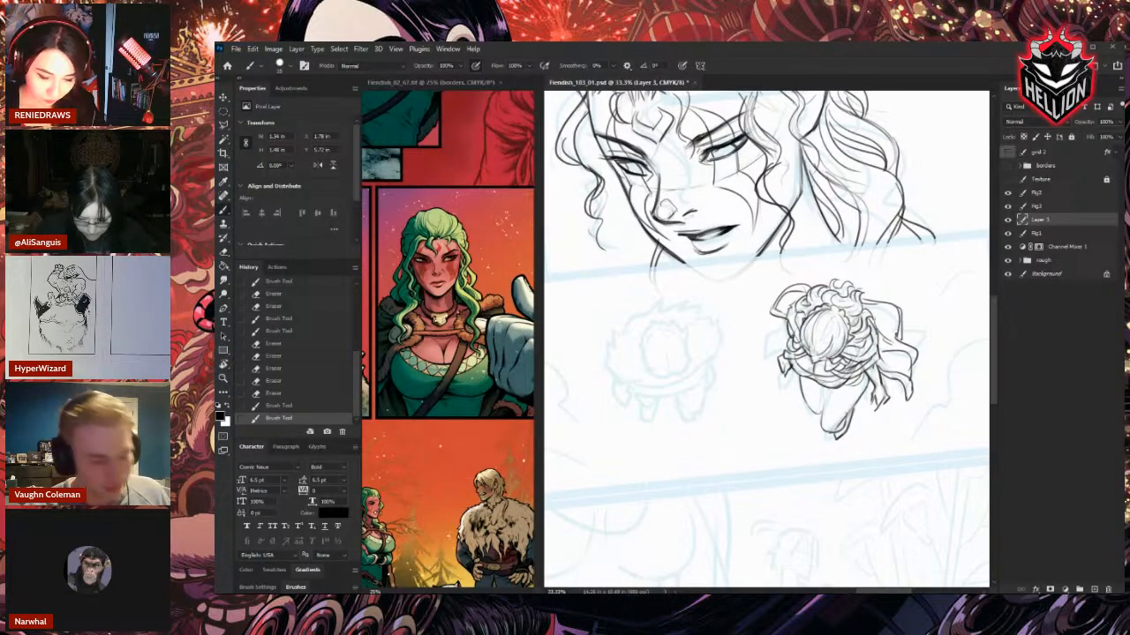
Add fold lines over the small figure's legs and short strokes to the hair and shoulders on both sides.
left_click_drag(849, 389, 826, 419)
left_click_drag(806, 379, 816, 413)
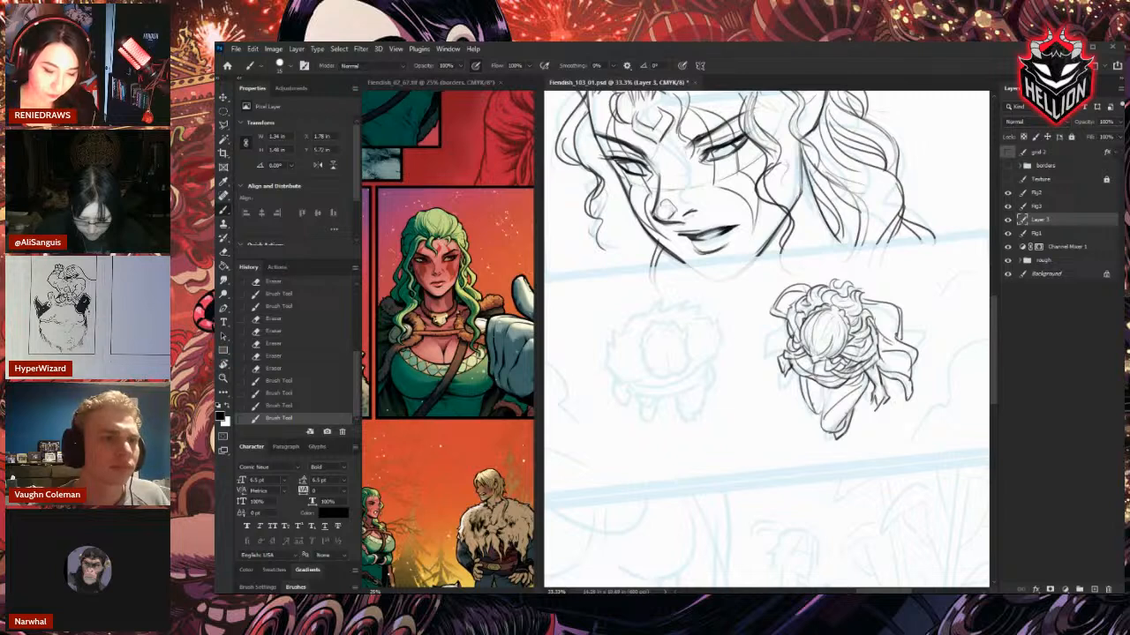
left_click_drag(786, 321, 792, 333)
left_click_drag(788, 329, 795, 340)
left_click_drag(873, 333, 881, 346)
left_click_drag(879, 341, 887, 352)
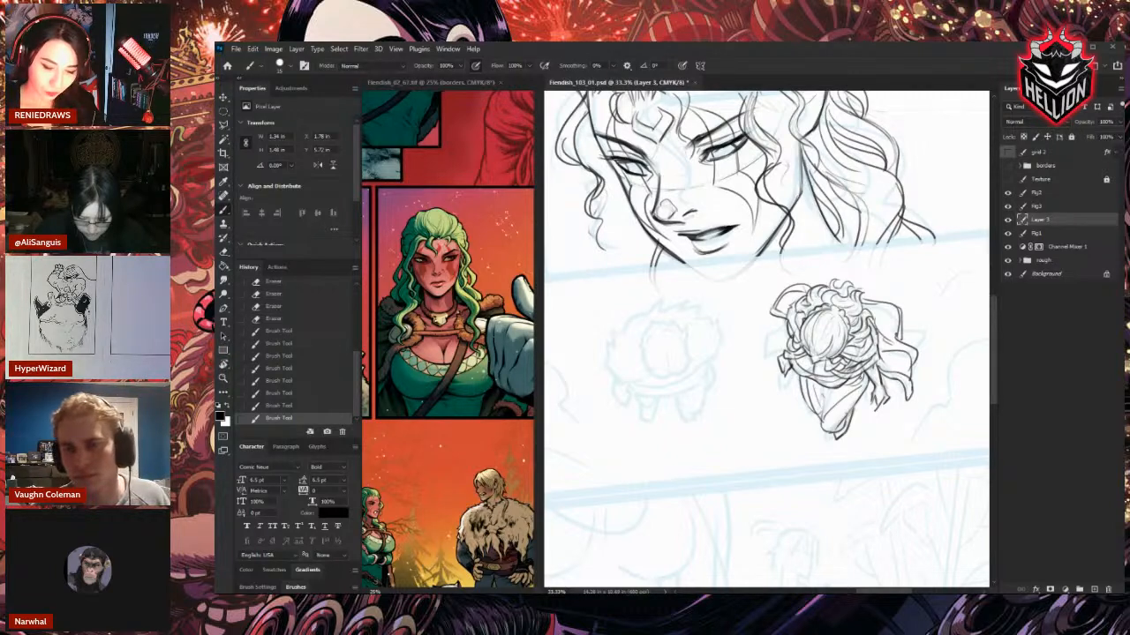
left_click_drag(818, 397, 823, 415)
Erase and redraw the left contour of the small figure's lower body down towards the foot.
key("e")
mouse_move(824, 415)
left_mouse_down()
mouse_move(833, 432)
mouse_move(807, 407)
left_mouse_up()
key("b")
key("e")
key("b")
key("e")
left_click_drag(801, 390, 815, 413)
key("b")
left_click_drag(814, 413, 823, 426)
Clean up the stray marks along the small figure's left leg and refine the fold lines there.
key("e")
mouse_move(805, 404)
left_mouse_down()
mouse_move(815, 417)
mouse_move(809, 409)
left_mouse_up()
left_click_drag(802, 398, 807, 406)
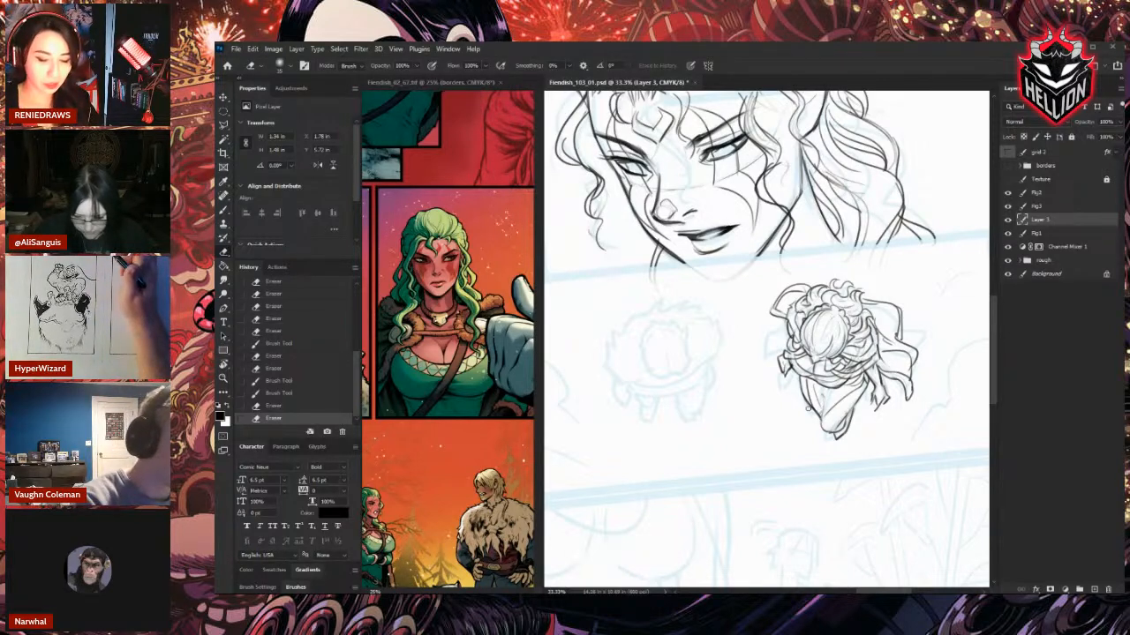
mouse_move(806, 407)
left_mouse_down()
mouse_move(820, 397)
mouse_move(827, 418)
left_mouse_up()
key("b")
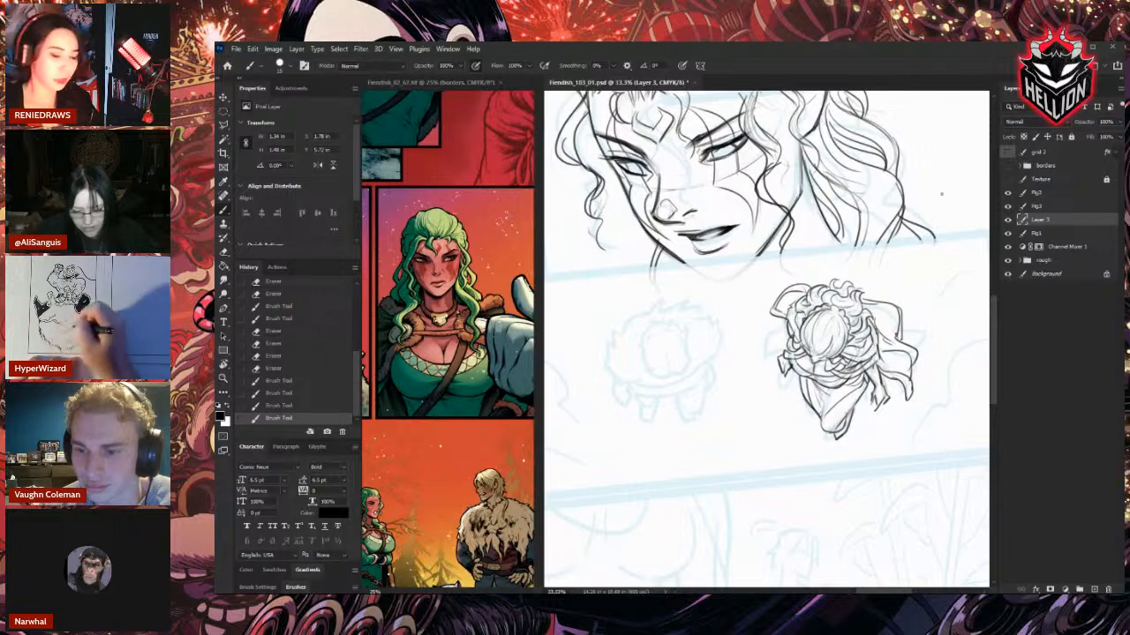
key("e")
left_click_drag(807, 380, 812, 404)
key("b")
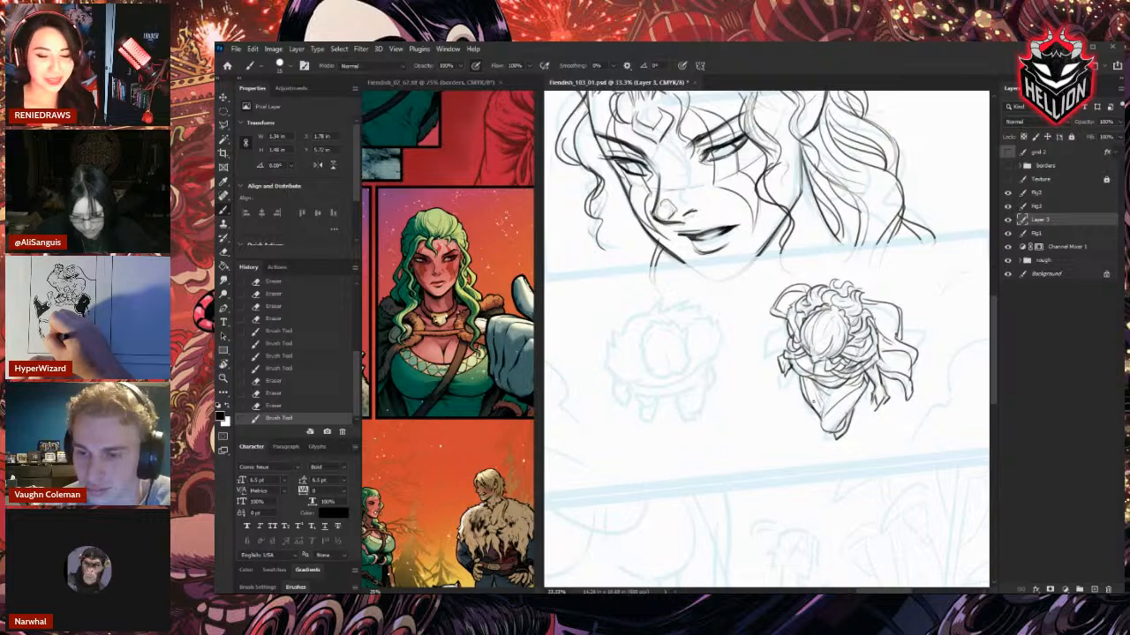
Check the contents of Layer 3, Fig1 and Fig3 by toggling each one's visibility, and make Fig3 the active layer.
key("r")
left_click_drag(918, 248, 929, 280)
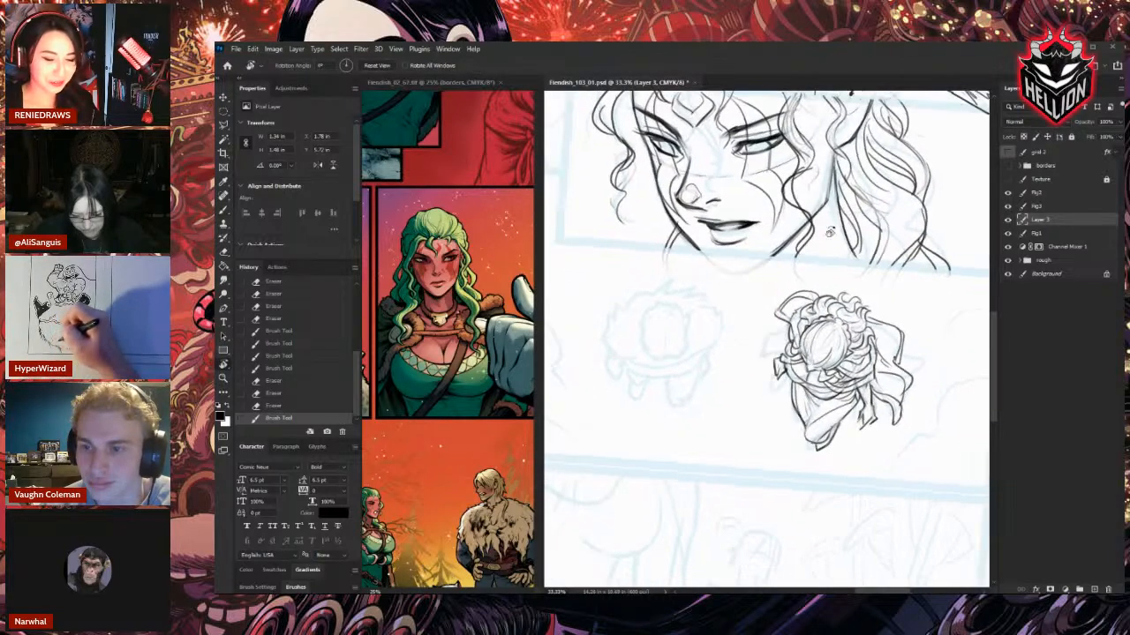
left_click_drag(816, 233, 805, 257)
key("e")
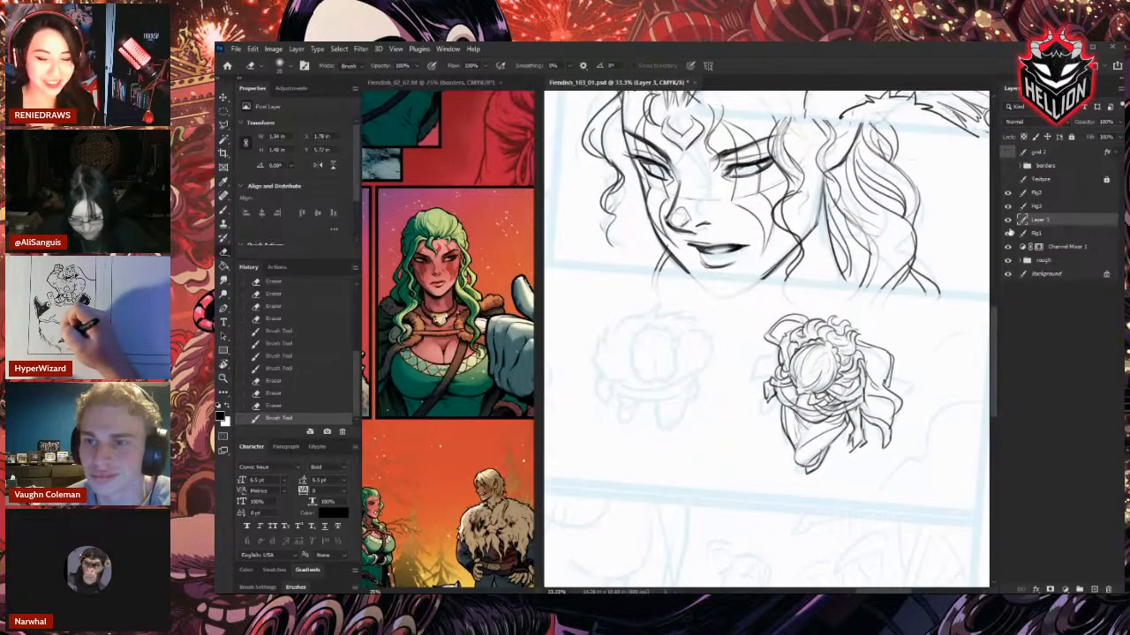
left_click(1007, 221)
left_click(1007, 220)
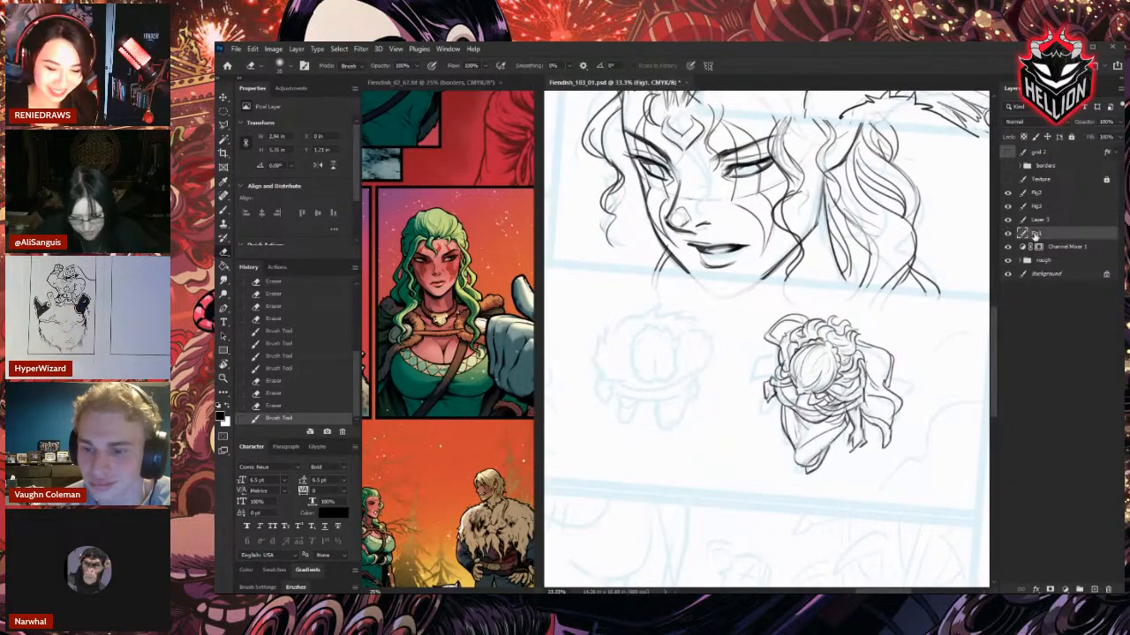
left_click(1007, 233)
left_click(1007, 233)
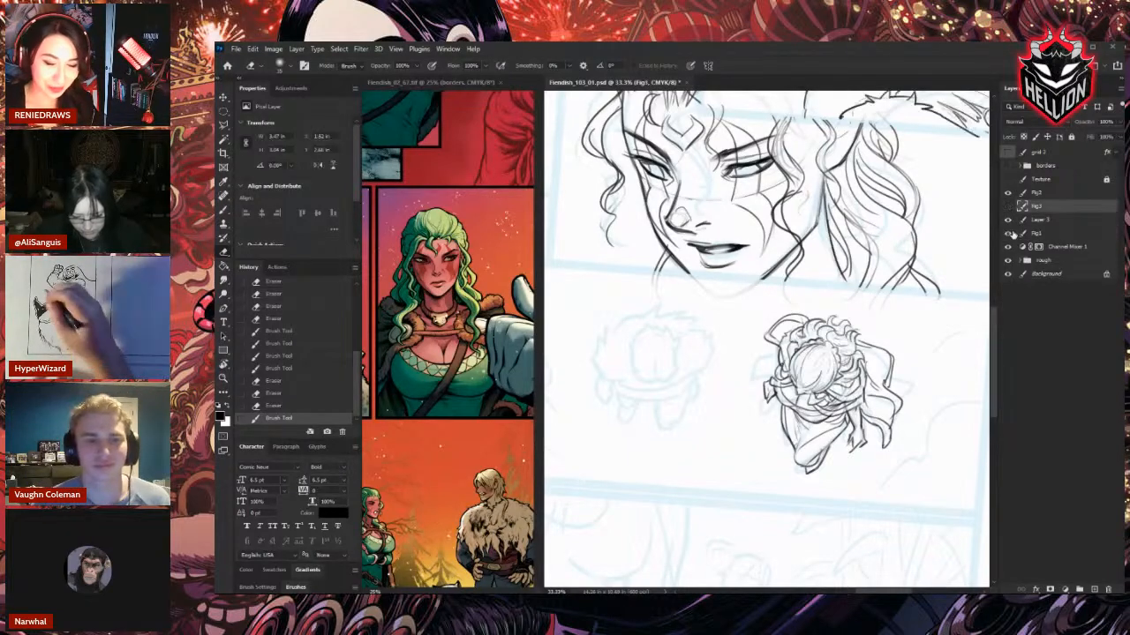
left_click(1007, 206)
left_click(1007, 205)
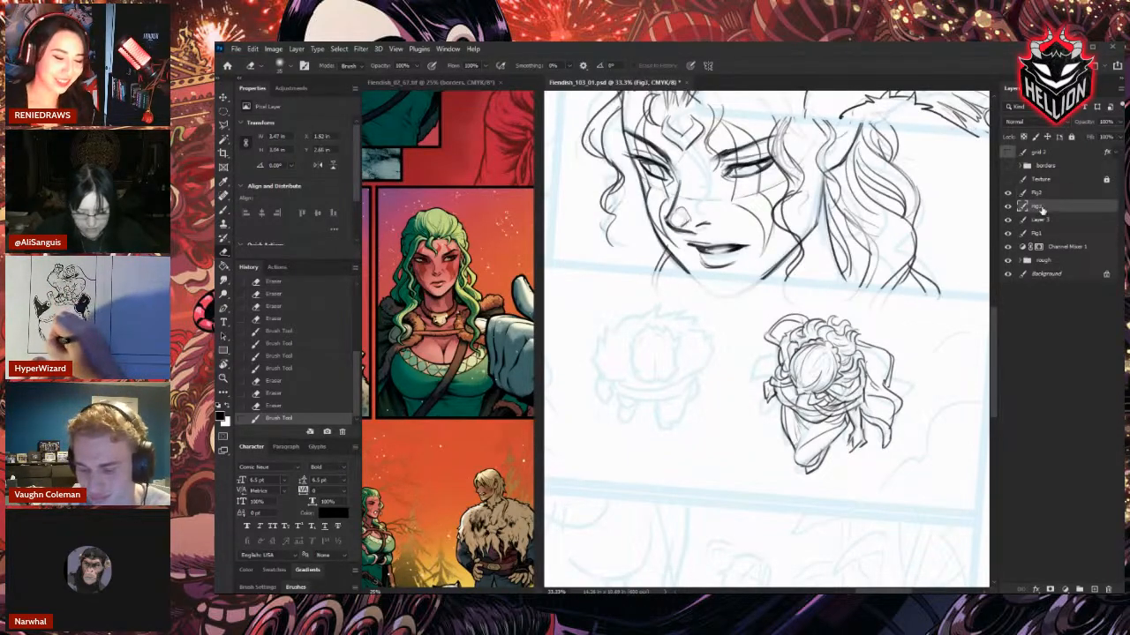
Refine the nose and left cheek lines of the woman's close-up face on the Fig3 layer.
left_click_drag(657, 240, 680, 269)
key("b")
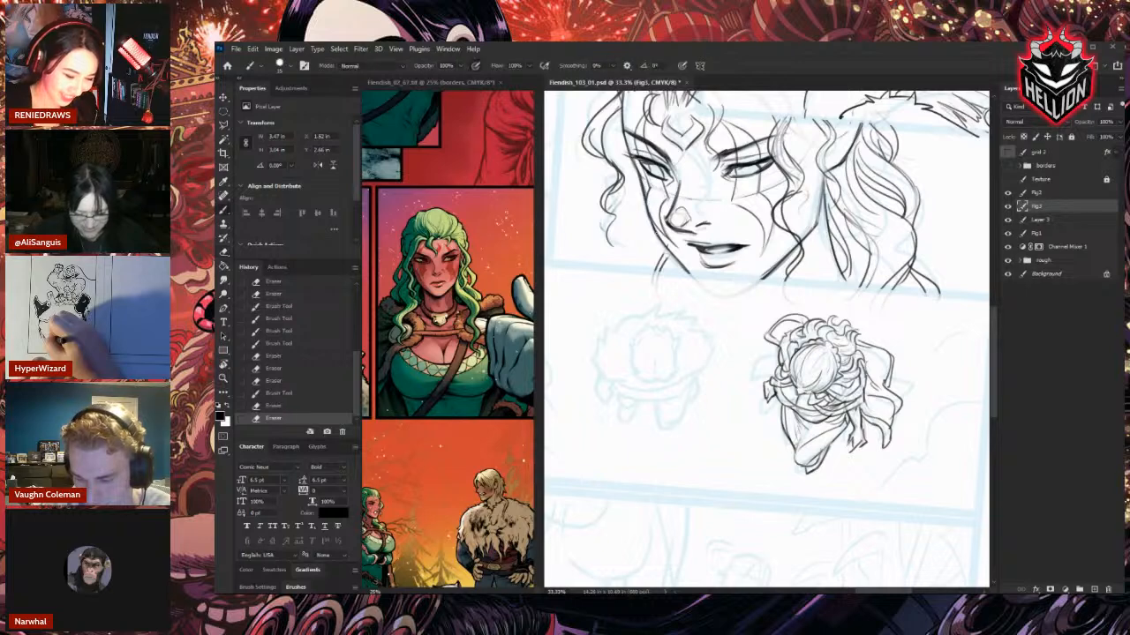
left_click_drag(677, 209, 677, 266)
key("e")
mouse_move(673, 257)
left_mouse_down()
mouse_move(693, 278)
mouse_move(670, 266)
mouse_move(669, 332)
mouse_move(651, 333)
left_mouse_up()
key("b")
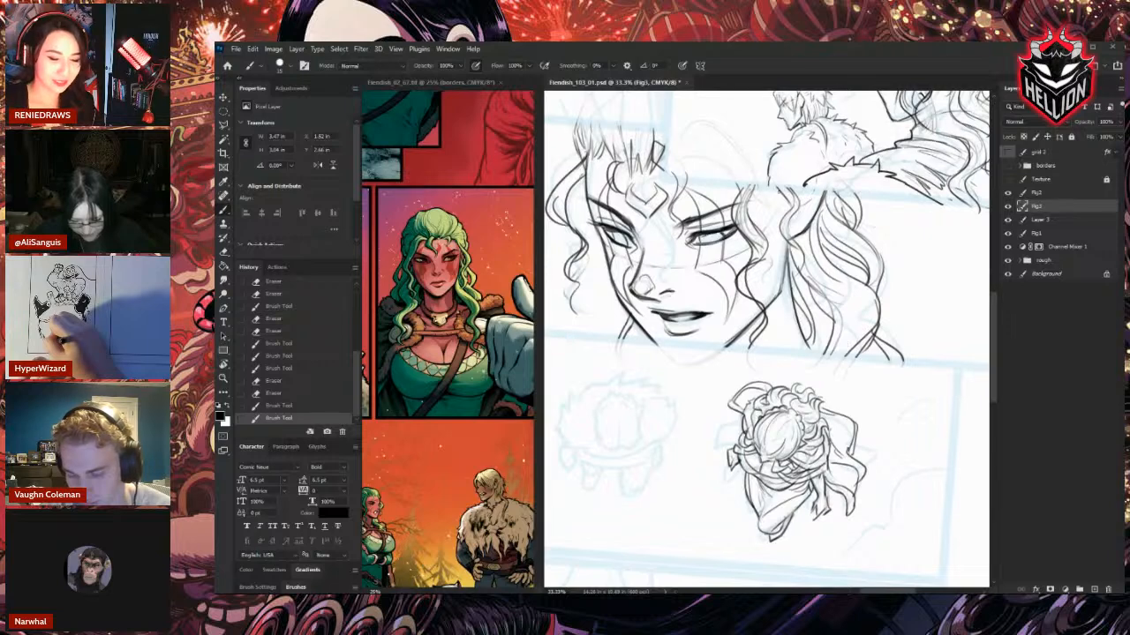
Touch up the lines and hair strands at the right side of the close-up face, beside the eye.
left_click_drag(755, 184, 759, 240)
key("e")
left_click_drag(759, 237, 767, 279)
key("b")
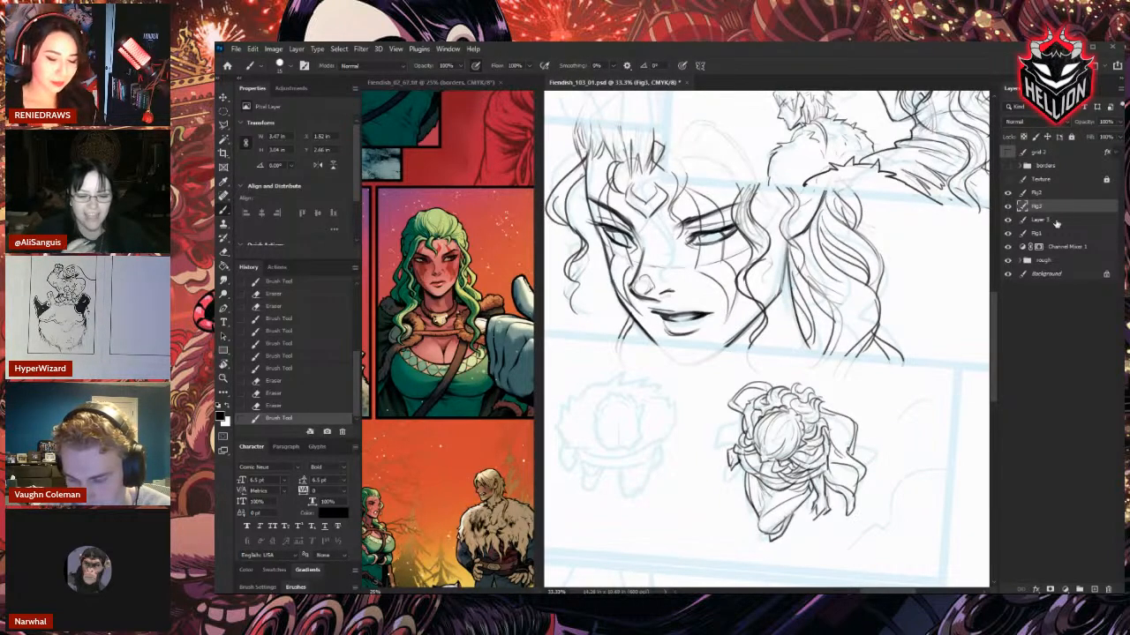
Undo the last brush stroke and draw a hair strand on the small figure's upper right on Layer 3.
mouse_move(818, 408)
left_mouse_down()
mouse_move(846, 298)
mouse_move(856, 300)
left_mouse_up()
key("ctrl+z")
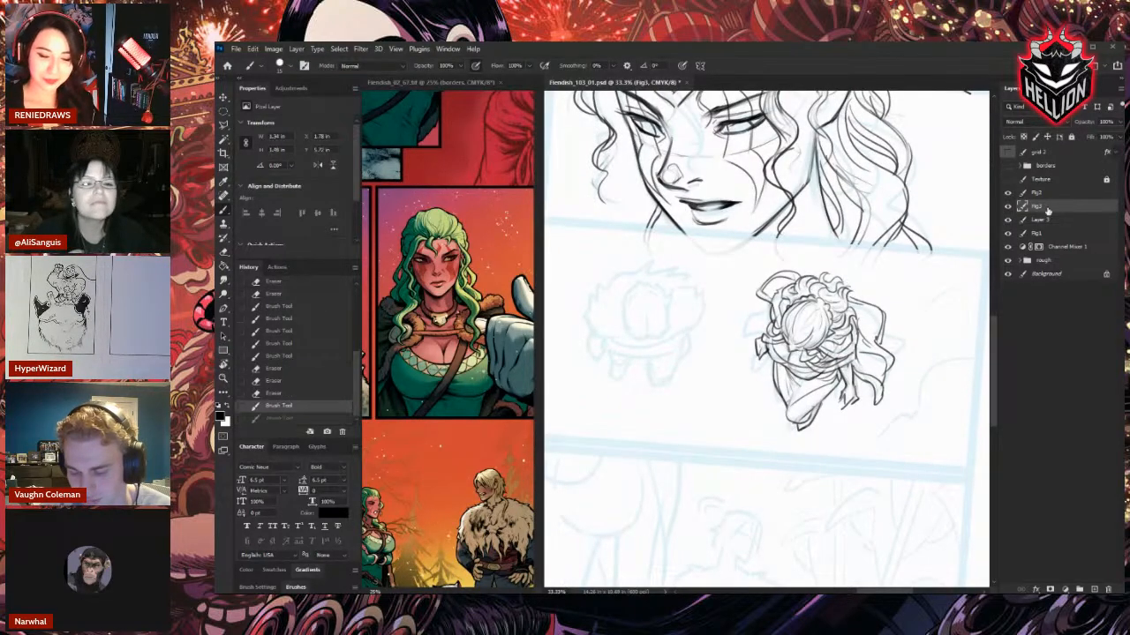
left_click(1041, 219)
left_click_drag(842, 283, 858, 300)
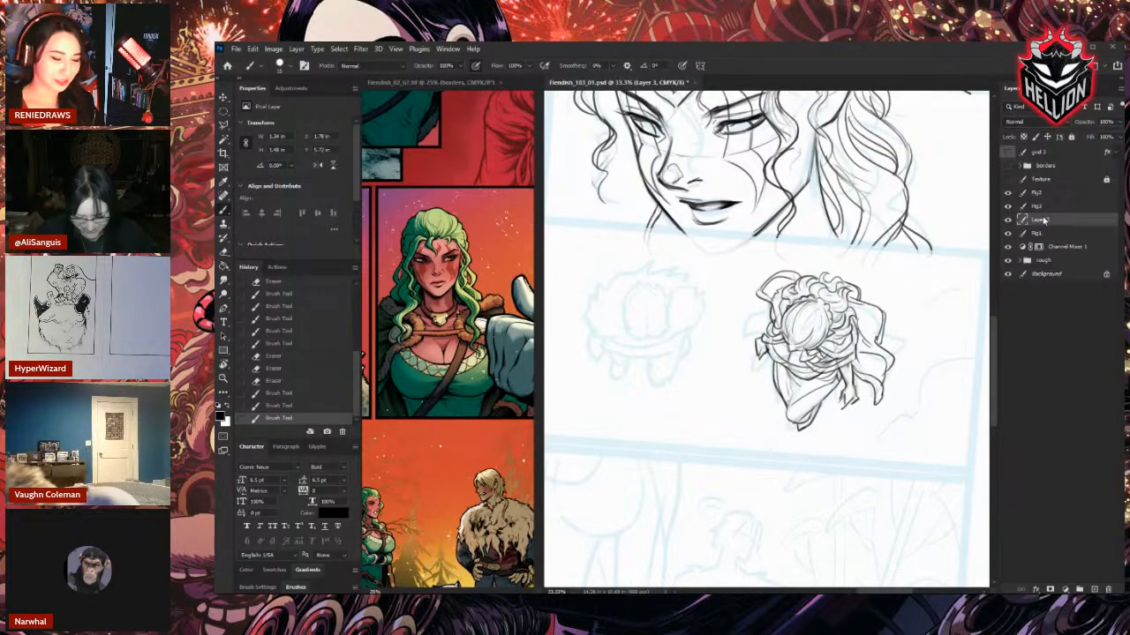
Draw a small oval head over the rough of the second overhead figure, beside the caped one on Layer 3.
left_click_drag(628, 300, 634, 334)
mouse_move(627, 302)
left_mouse_down()
mouse_move(624, 317)
mouse_move(650, 290)
left_mouse_up()
mouse_move(644, 290)
left_mouse_down()
mouse_move(634, 335)
mouse_move(667, 312)
mouse_move(645, 333)
left_mouse_up()
Adjust the eraser size and thin the oval head's outline around its top, right and left edges.
right_click(639, 297)
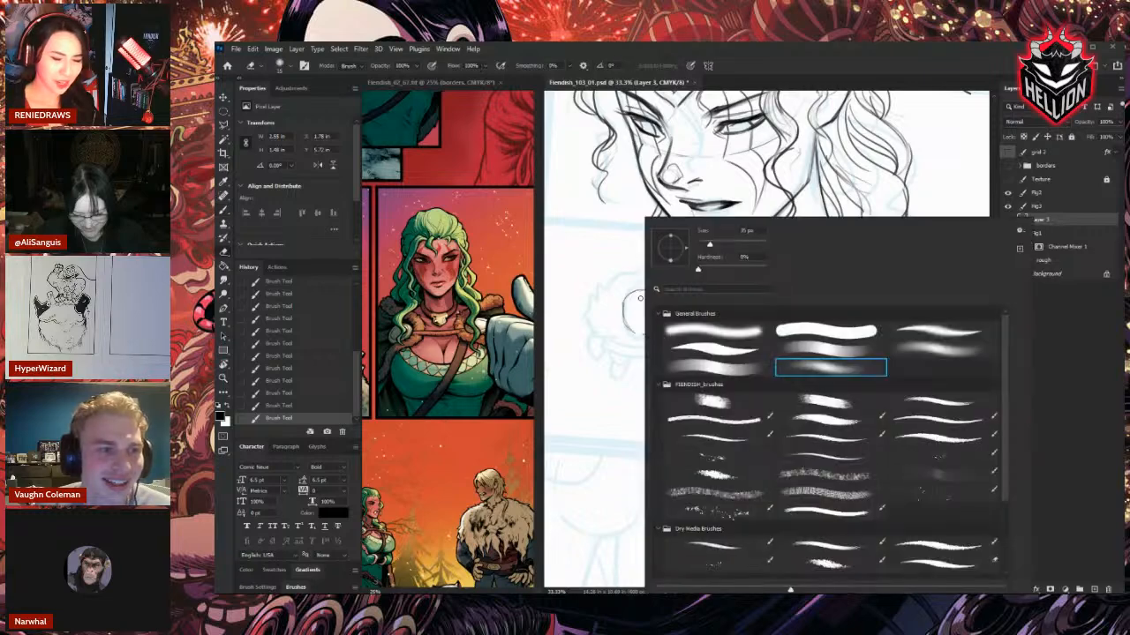
left_click(719, 244)
key("Return")
left_click_drag(637, 292, 660, 298)
mouse_move(665, 323)
left_mouse_down()
mouse_move(666, 307)
mouse_move(651, 310)
left_mouse_up()
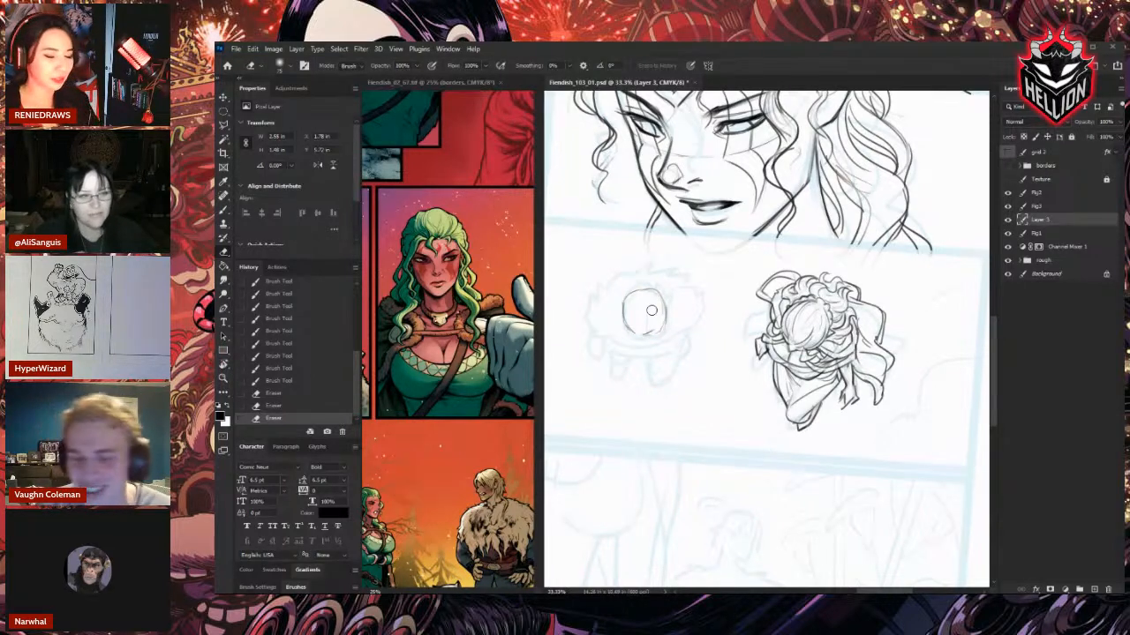
left_click_drag(633, 299, 625, 311)
left_click_drag(626, 304, 624, 320)
left_click_drag(624, 315, 628, 330)
Add light guide marks inside the oval head and rework its lower edge with alternating brush and eraser strokes.
key("b")
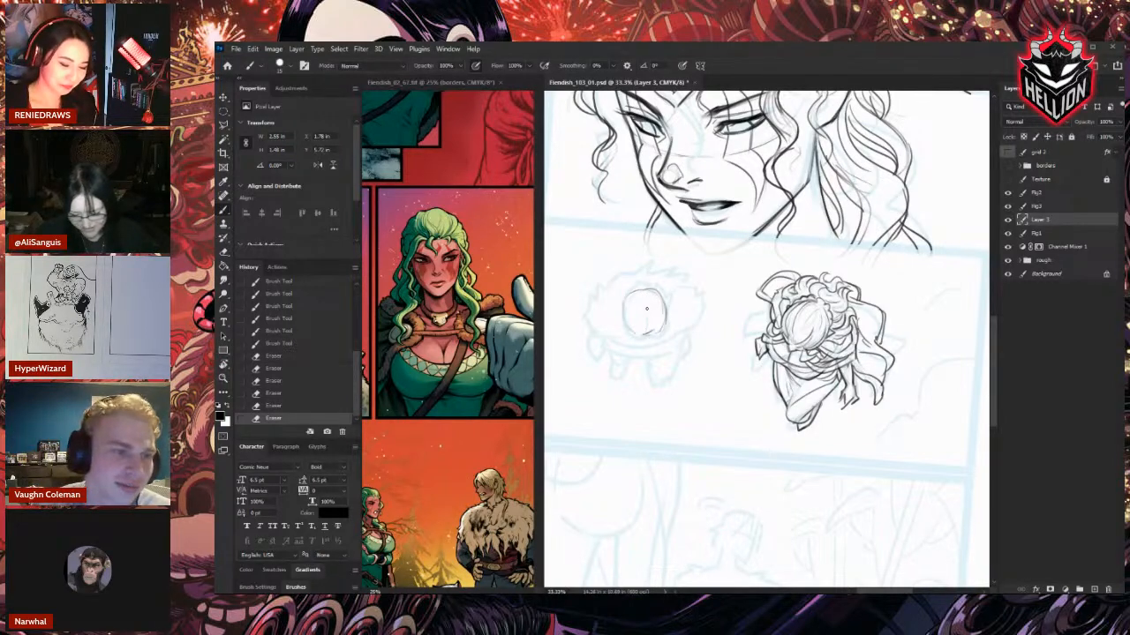
left_click_drag(638, 318, 643, 324)
mouse_move(644, 316)
left_mouse_down()
mouse_move(627, 328)
mouse_move(637, 315)
left_mouse_up()
mouse_move(665, 310)
left_mouse_down()
mouse_move(665, 327)
mouse_move(629, 332)
mouse_move(638, 338)
left_mouse_up()
left_click_drag(635, 336, 640, 341)
key("e")
left_click_drag(639, 341, 640, 338)
key("b")
mouse_move(636, 337)
left_mouse_down()
mouse_move(651, 341)
mouse_move(640, 338)
left_mouse_up()
left_click_drag(637, 336, 649, 341)
key("e")
mouse_move(640, 335)
left_mouse_down()
mouse_move(660, 344)
mouse_move(648, 339)
left_mouse_up()
key("e")
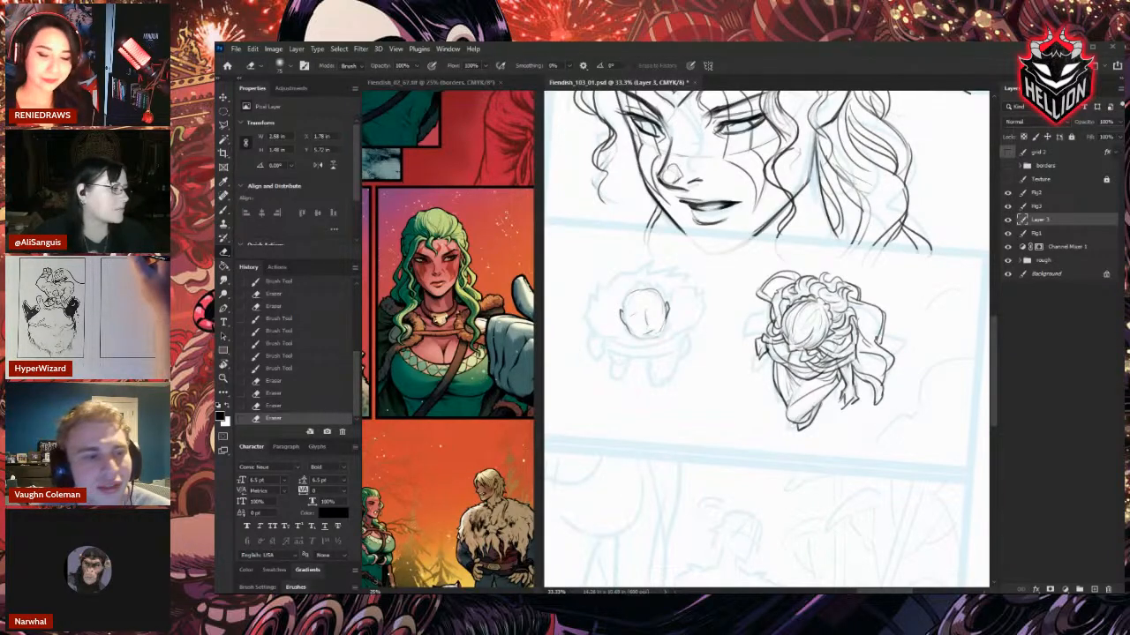
Clean up the side contour and inner guide marks of the small head with the canvas rotated.
right_click(630, 321)
key("Escape")
key("r")
left_click_drag(684, 254, 829, 287)
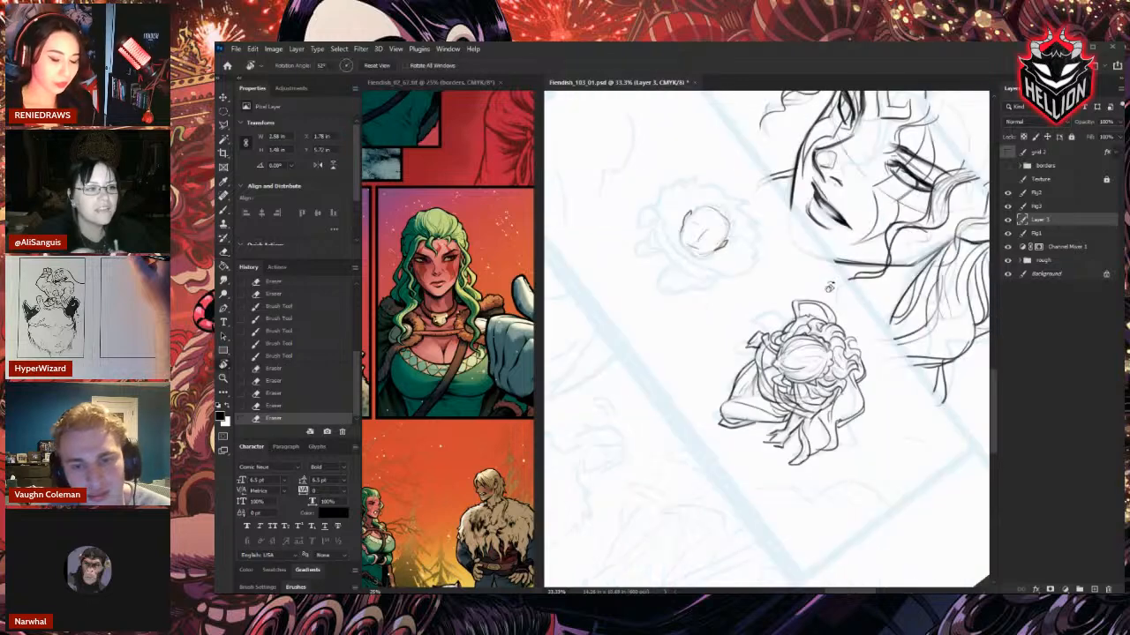
key("b")
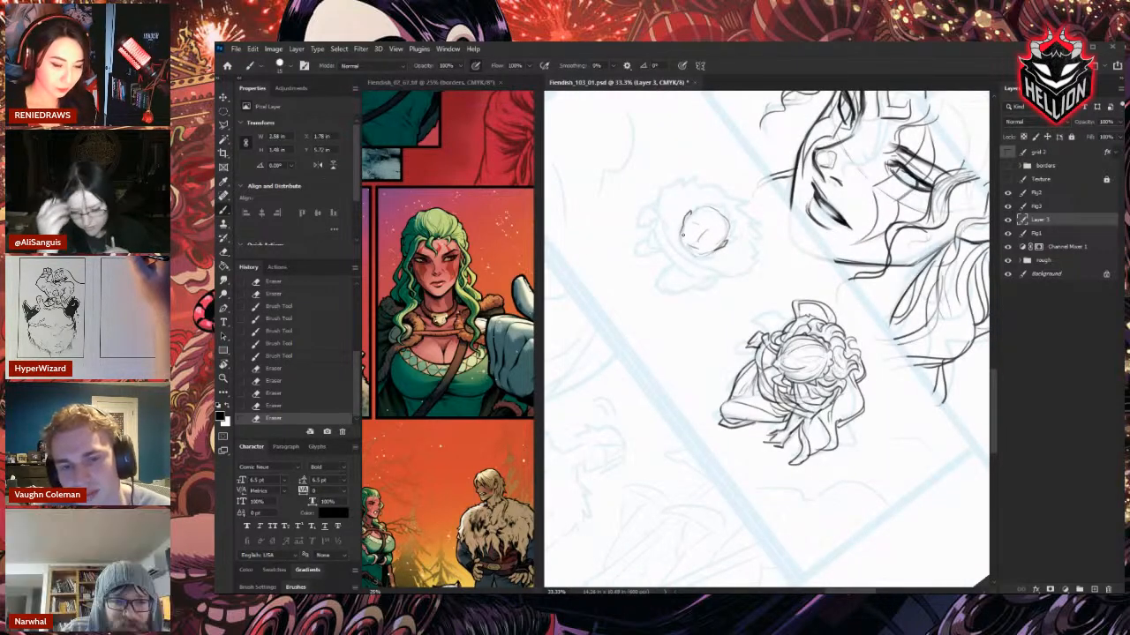
mouse_move(683, 235)
left_mouse_down()
mouse_move(685, 247)
mouse_move(680, 235)
left_mouse_up()
key("e")
mouse_move(681, 233)
left_mouse_down()
mouse_move(685, 255)
mouse_move(716, 231)
mouse_move(726, 240)
mouse_move(715, 225)
left_mouse_up()
key("b")
key("e")
key("r")
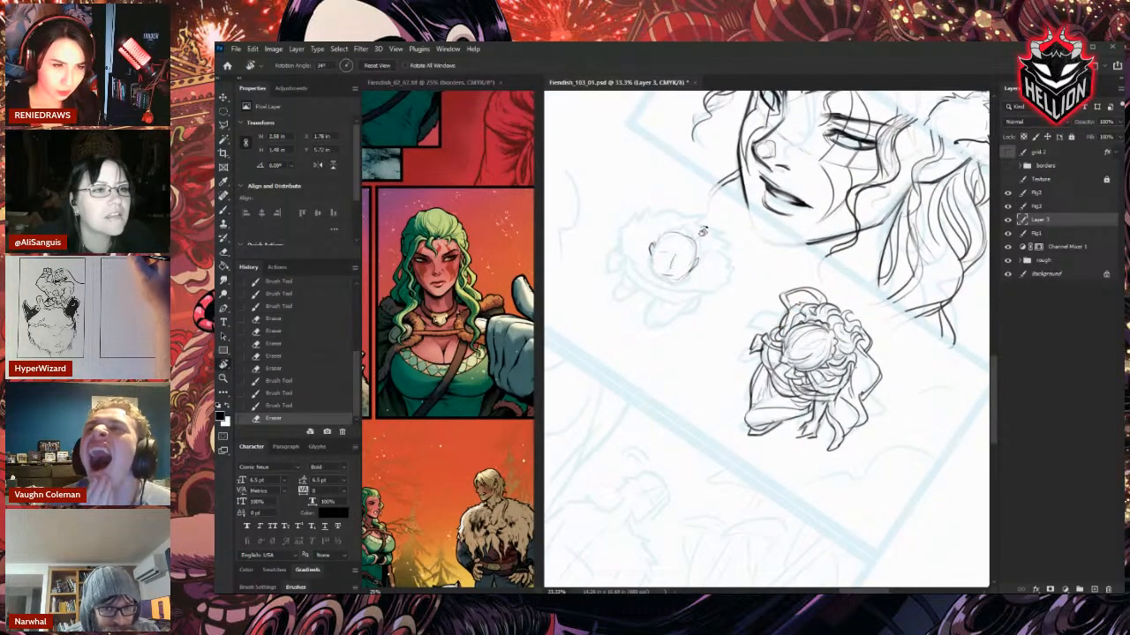
Draw the first hair locks around the sides and lower edge of the small head.
key("b")
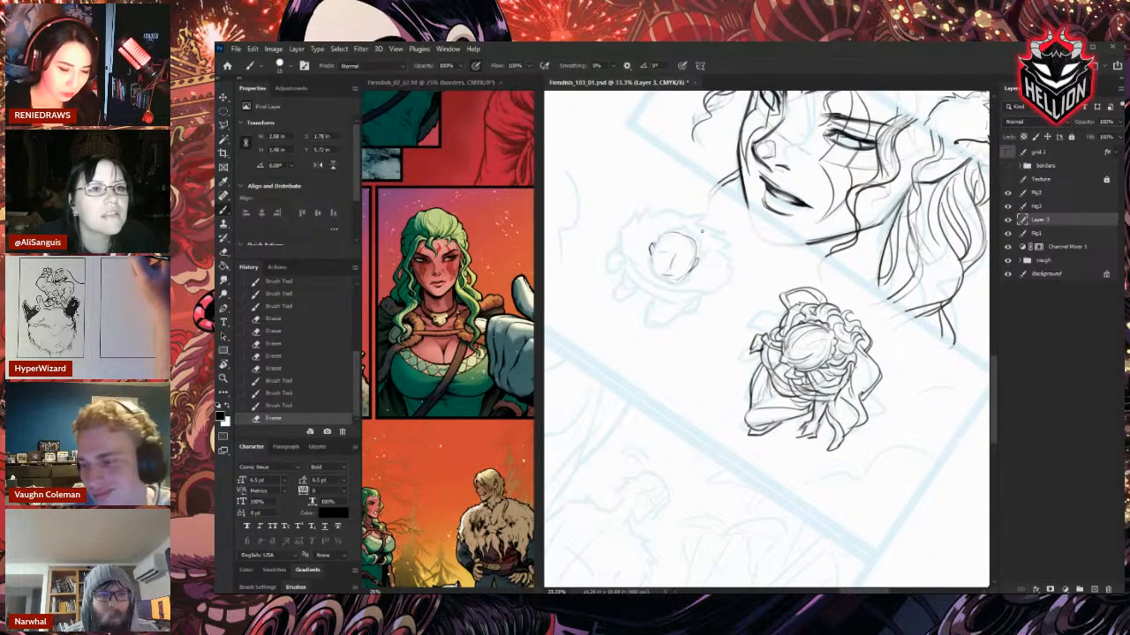
mouse_move(698, 258)
left_mouse_down()
mouse_move(693, 270)
mouse_move(653, 266)
mouse_move(662, 274)
left_mouse_up()
mouse_move(665, 274)
left_mouse_down()
mouse_move(678, 276)
mouse_move(647, 265)
left_mouse_up()
mouse_move(653, 246)
left_mouse_down()
mouse_move(653, 272)
mouse_move(694, 281)
left_mouse_up()
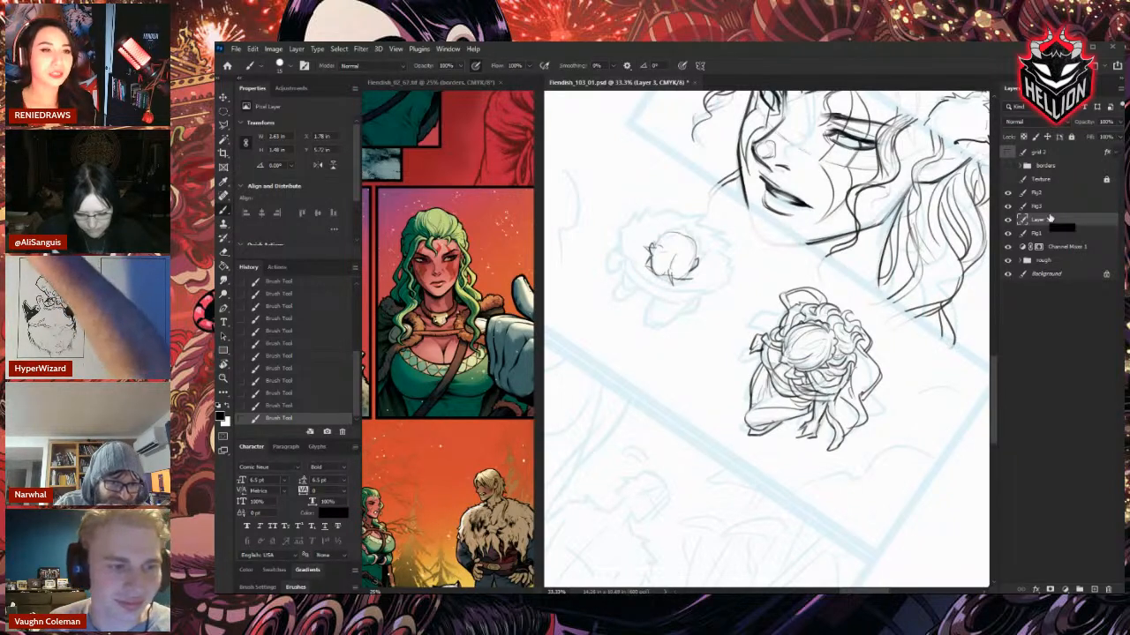
Shape pointed hair tips along the small head's lower and right edge, erasing the excess lines.
key("e")
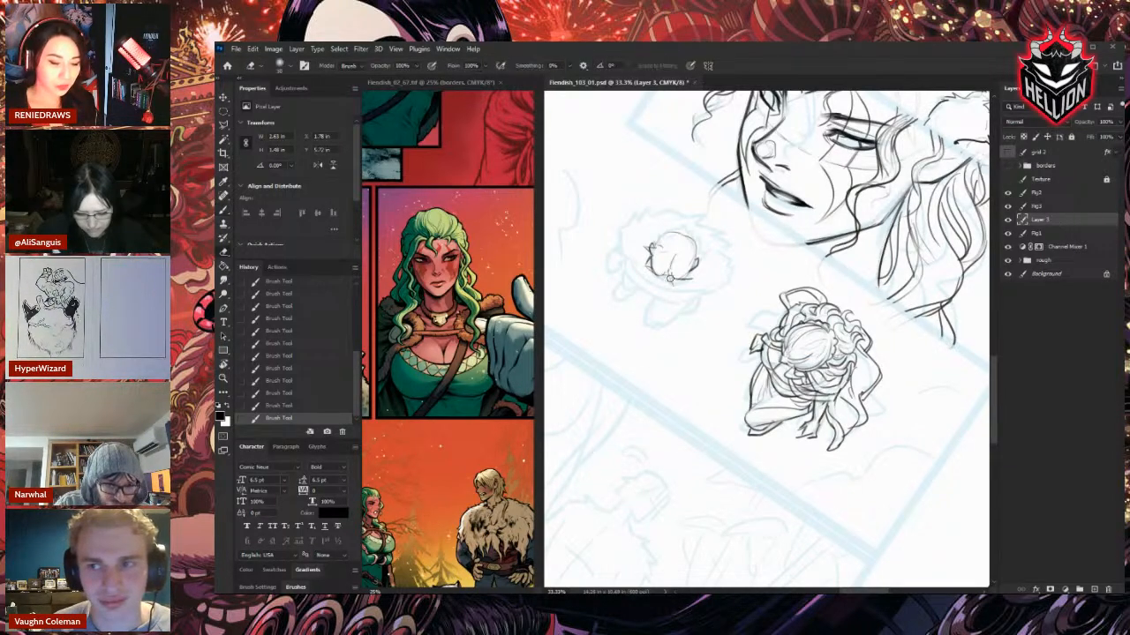
left_click_drag(670, 279, 672, 278)
key("b")
mouse_move(668, 273)
left_mouse_down()
mouse_move(671, 287)
mouse_move(692, 267)
left_mouse_up()
left_click_drag(685, 264, 687, 277)
left_click_drag(689, 263, 695, 270)
key("e")
key("b")
key("e")
left_click_drag(697, 258, 686, 282)
key("b")
key("e")
key("b")
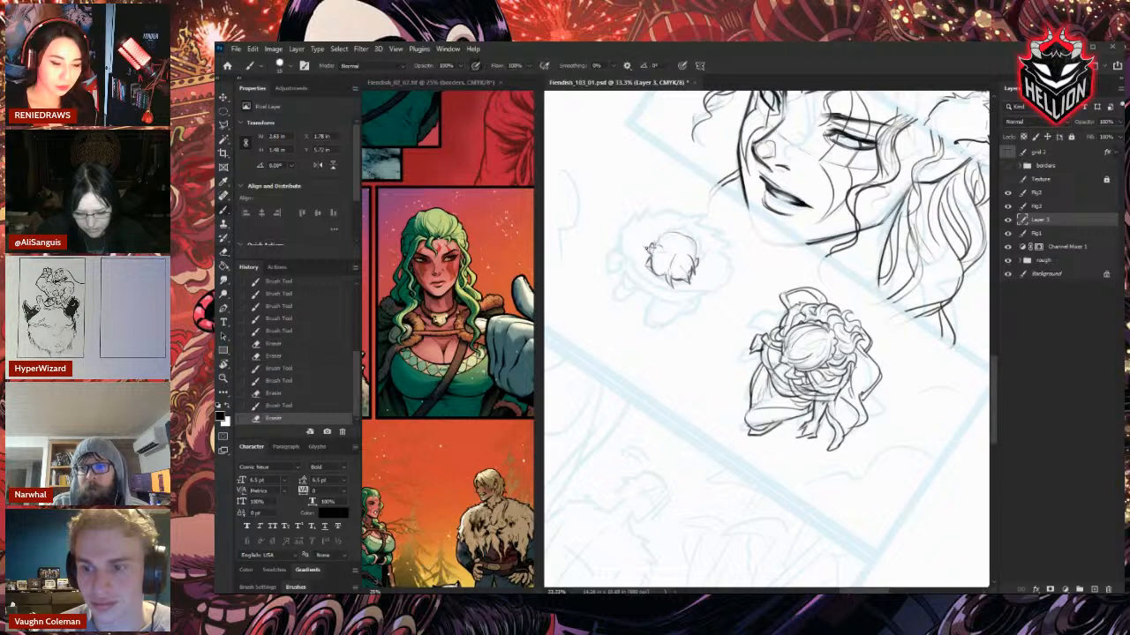
Redraw the hair tufts at the small head's left side and add a contour across its top.
key("e")
left_click_drag(652, 249, 658, 253)
key("b")
left_click_drag(659, 249, 646, 261)
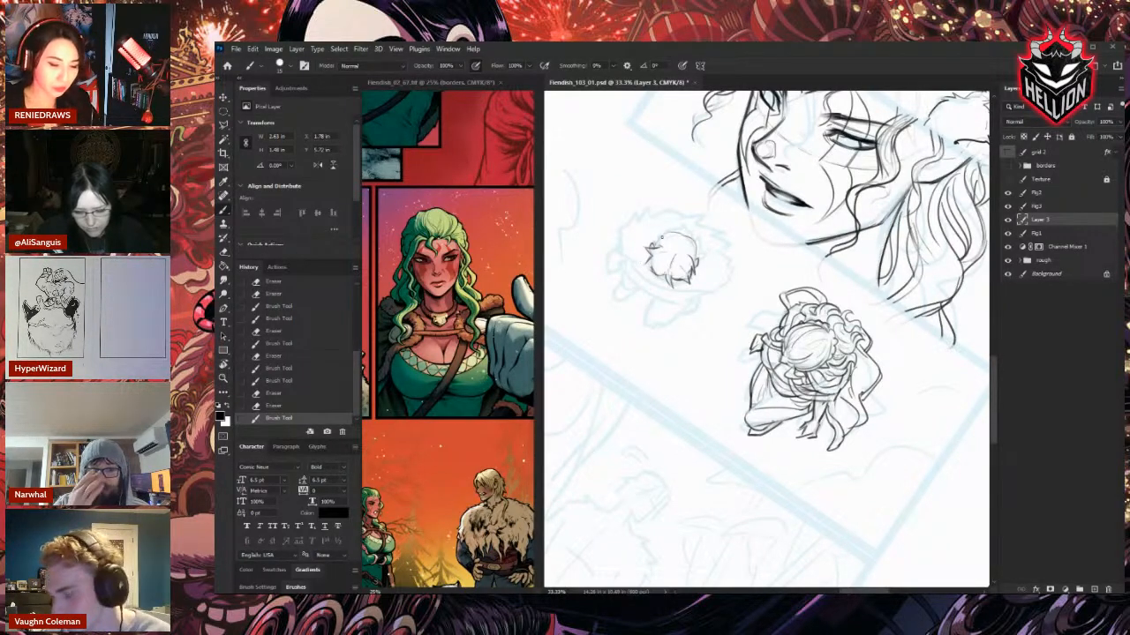
mouse_move(661, 236)
left_mouse_down()
mouse_move(650, 250)
mouse_move(694, 243)
left_mouse_up()
Turn the canvas back toward upright and complete the spiky hair outline all around the small head.
key("r")
left_click_drag(824, 170, 746, 160)
key("b")
mouse_move(668, 297)
left_mouse_down()
mouse_move(666, 323)
mouse_move(648, 277)
mouse_move(672, 296)
mouse_move(668, 288)
left_mouse_up()
left_click_drag(648, 276, 629, 288)
key("e")
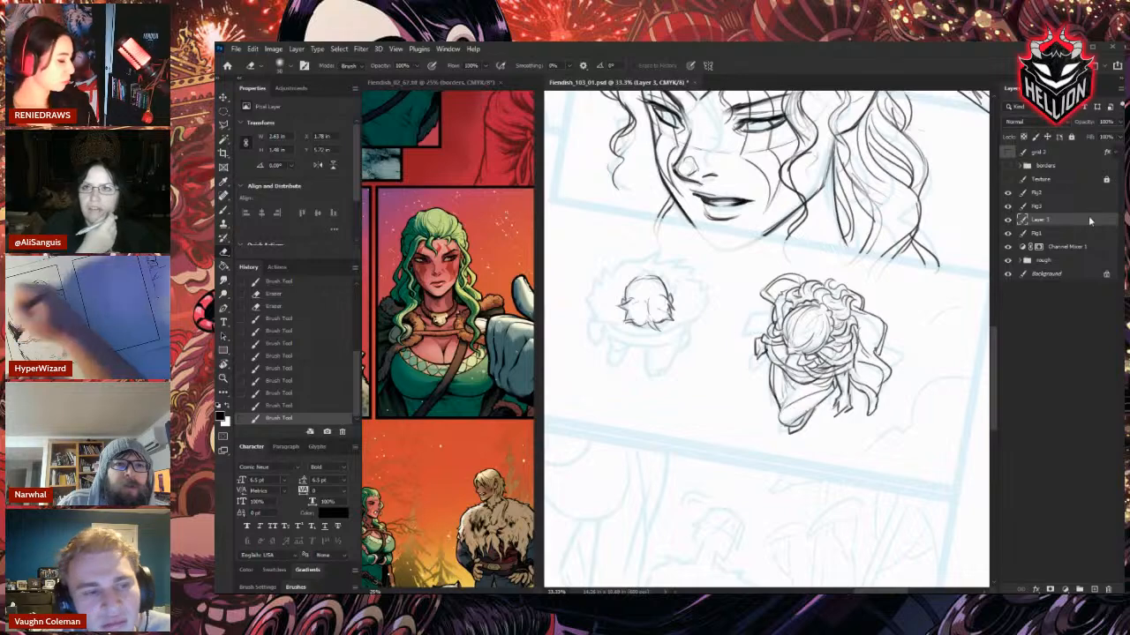
key("b")
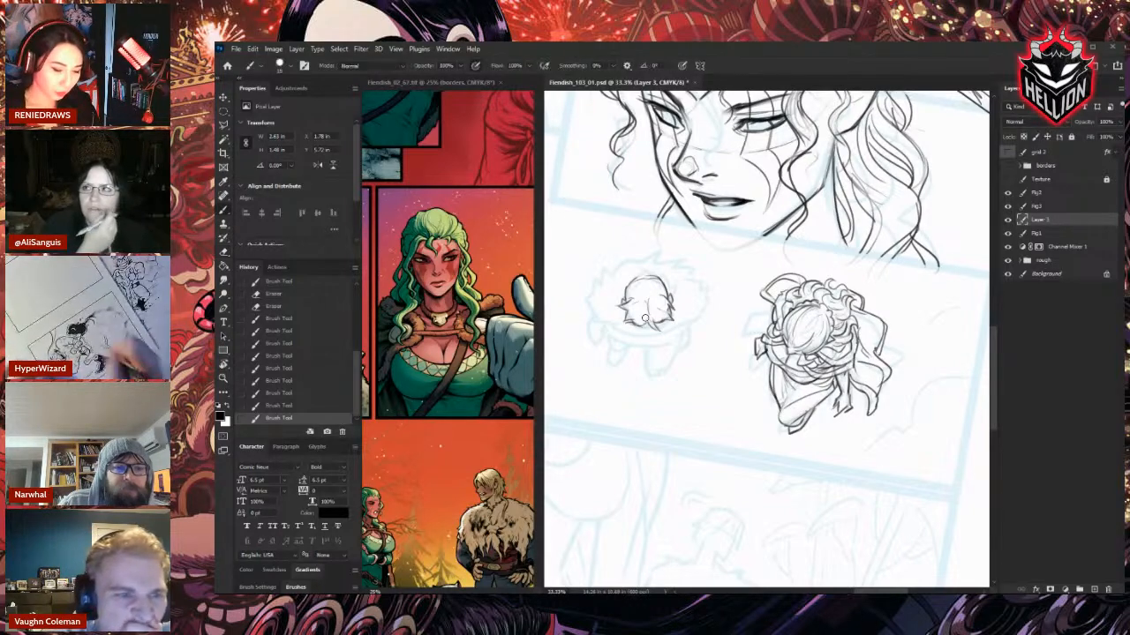
left_click_drag(645, 318, 662, 331)
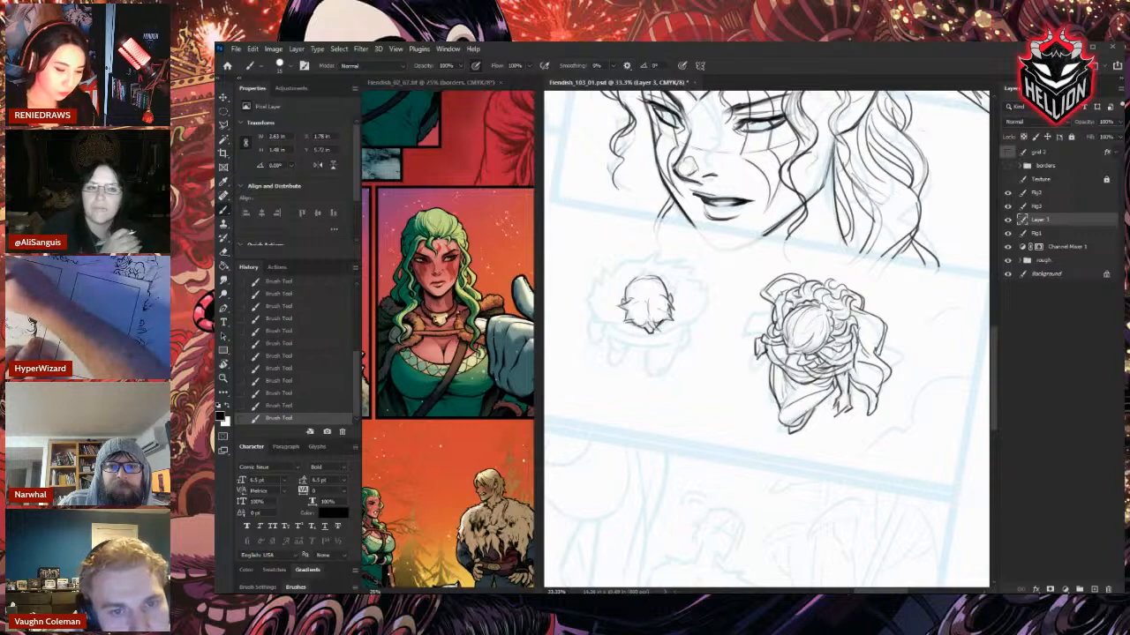
mouse_move(631, 280)
left_mouse_down()
mouse_move(653, 264)
mouse_move(633, 271)
mouse_move(619, 302)
left_mouse_up()
left_click_drag(653, 269, 672, 297)
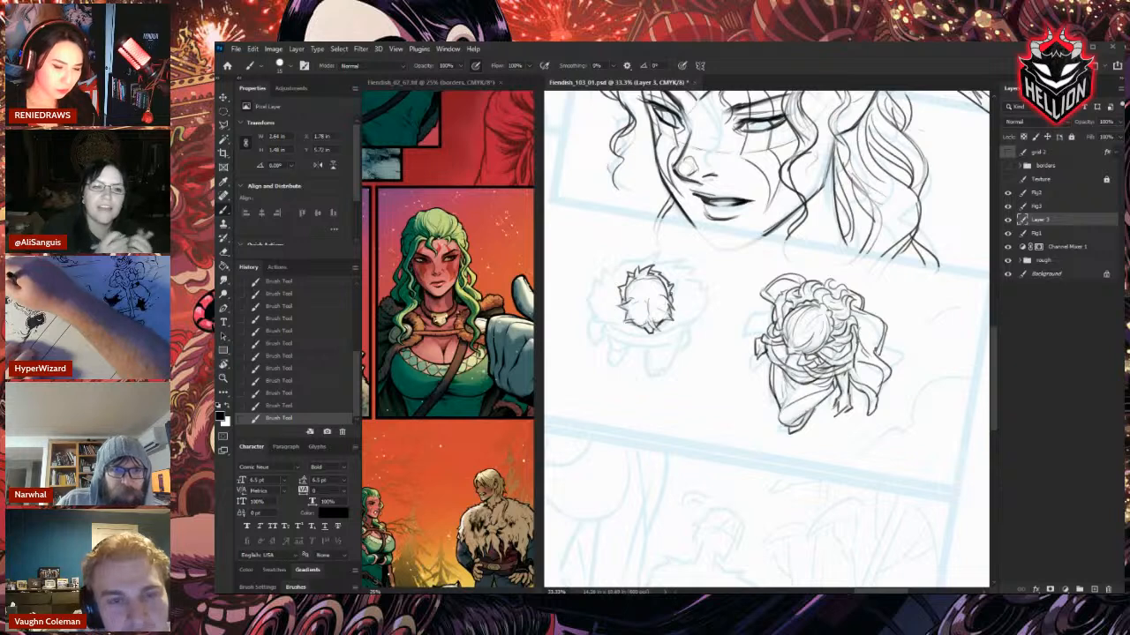
Rough in the broad shoulder outline on both sides of the spiky-haired head.
left_click_drag(602, 279, 602, 325)
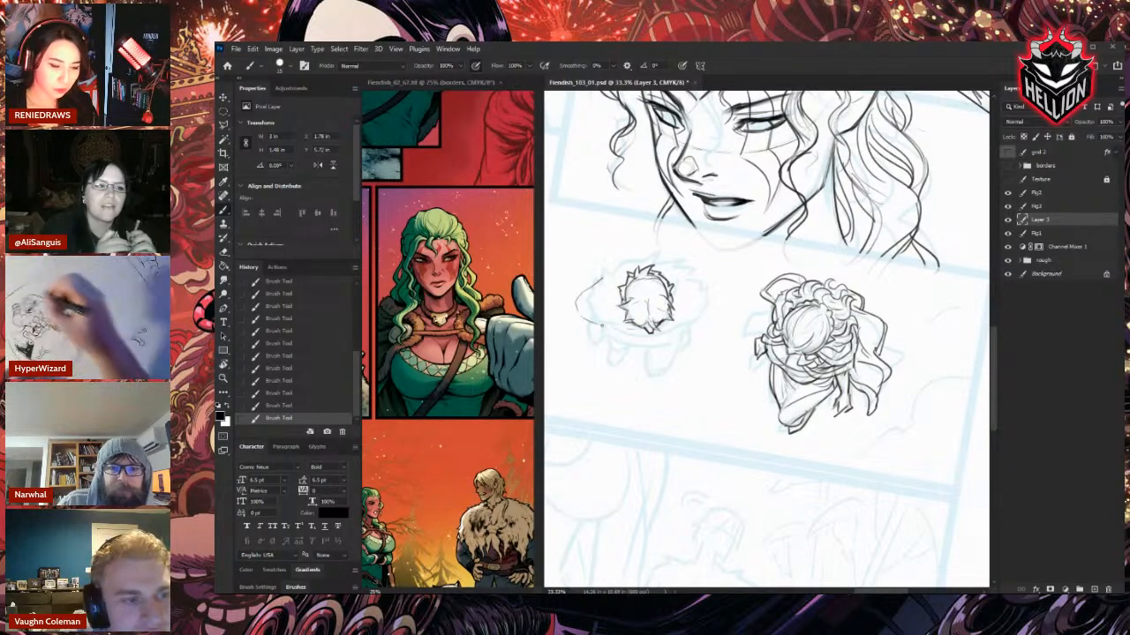
mouse_move(600, 279)
left_mouse_down()
mouse_move(631, 269)
mouse_move(705, 273)
mouse_move(695, 323)
left_mouse_up()
left_click_drag(690, 273, 678, 327)
left_click_drag(598, 283, 600, 329)
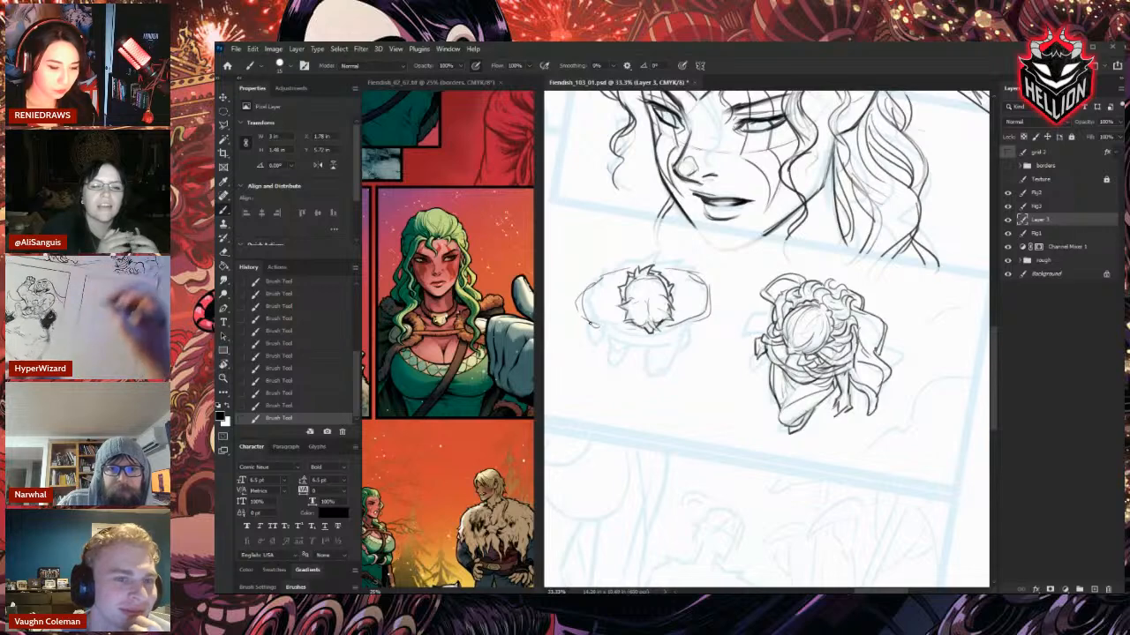
left_click_drag(595, 279, 584, 327)
left_click_drag(702, 285, 687, 322)
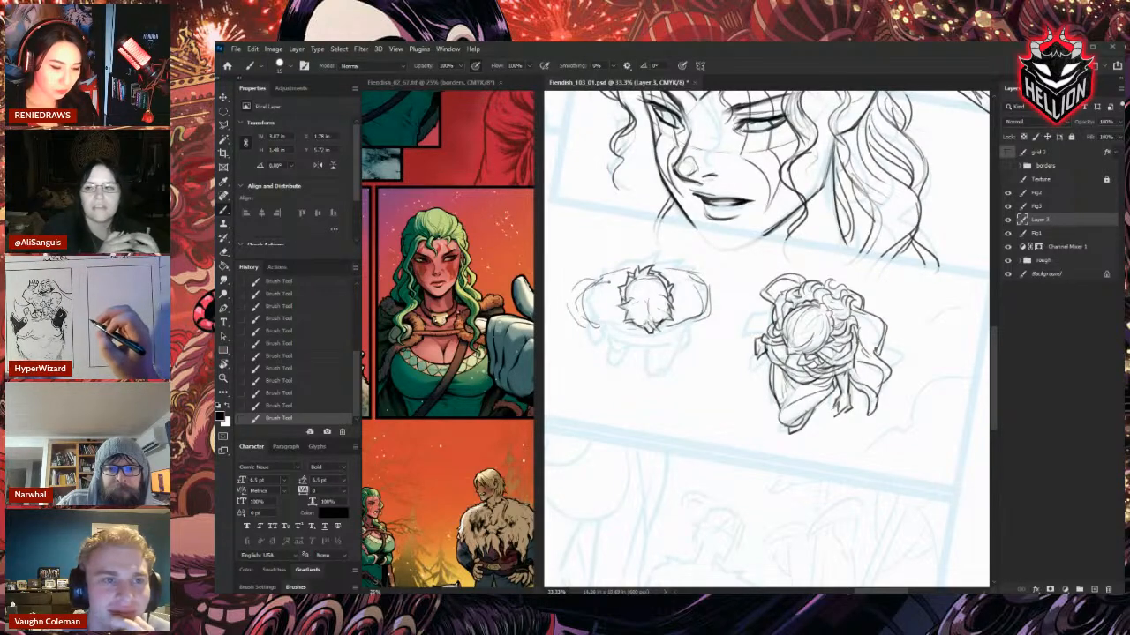
Lighten the rough shoulder lines on both sides of the spiky-haired figure with the eraser.
key("e")
right_click(635, 285)
key("Escape")
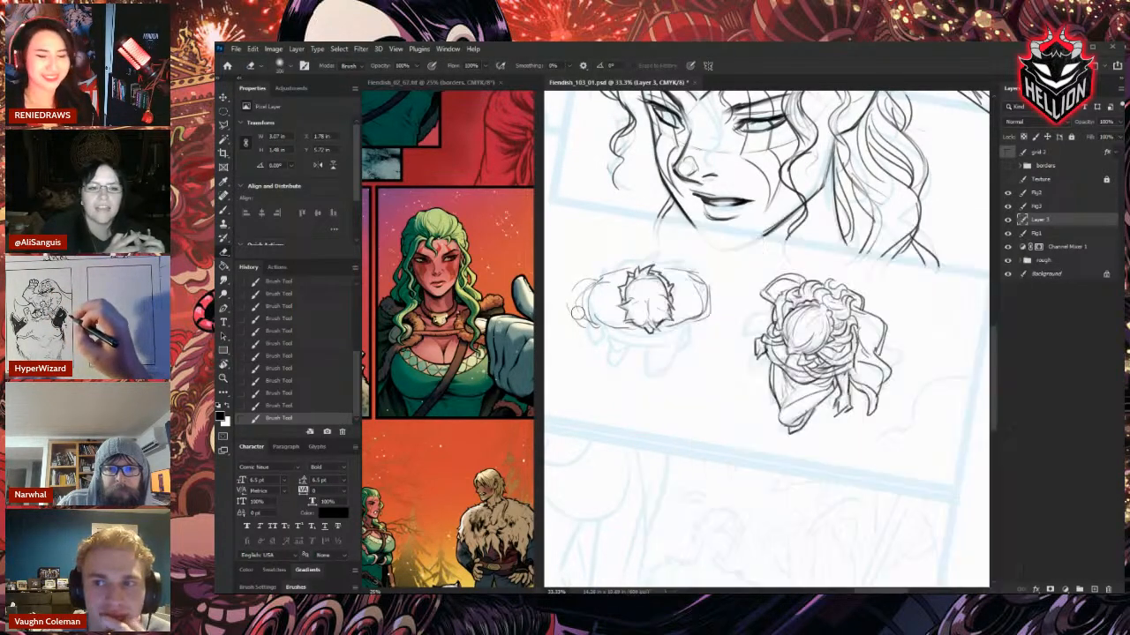
left_click_drag(573, 306, 579, 322)
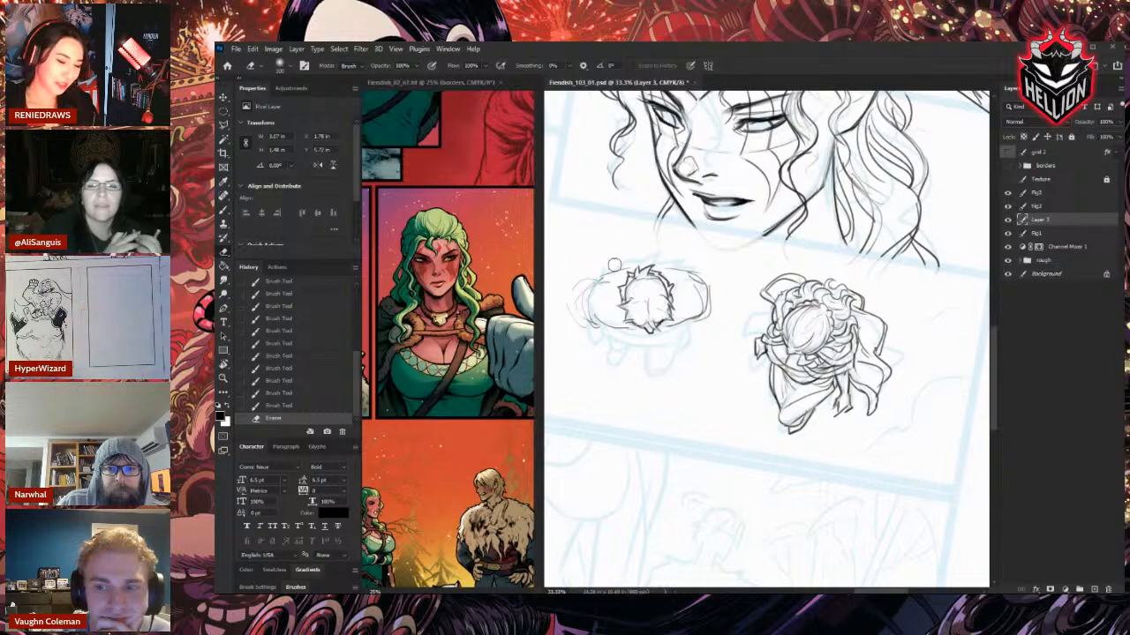
mouse_move(701, 263)
left_mouse_down()
mouse_move(675, 300)
mouse_move(680, 325)
left_mouse_up()
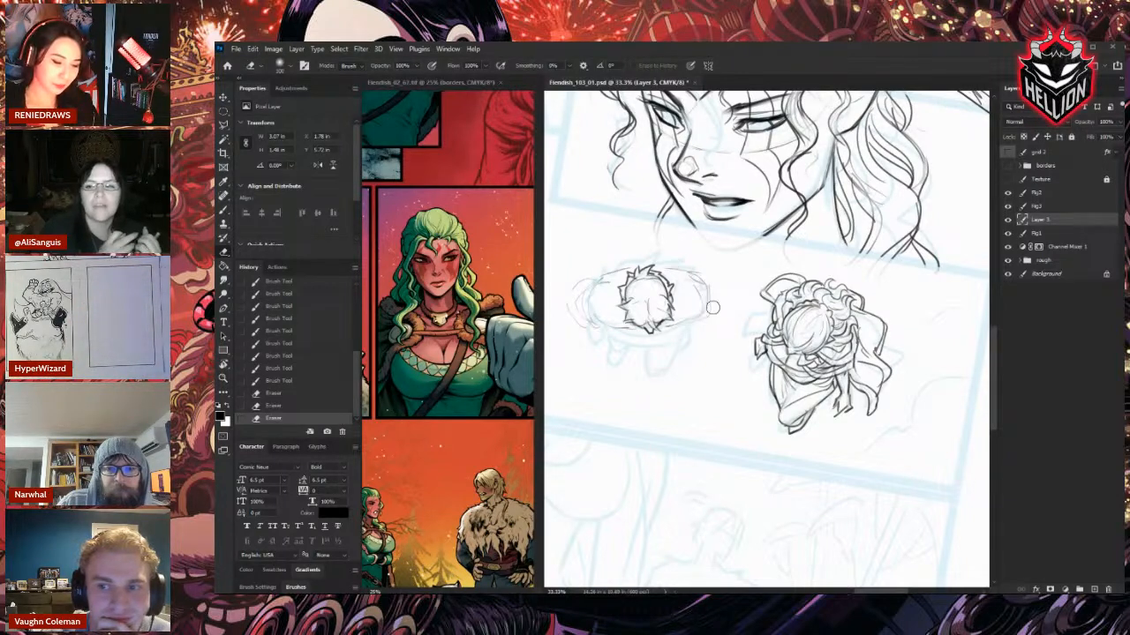
Draw the curved lower edge of the torso from the left shoulder under the head to the right shoulder.
key("b")
left_click_drag(606, 322, 625, 330)
left_click_drag(621, 330, 648, 335)
left_click_drag(643, 333, 682, 332)
left_click_drag(673, 334, 707, 305)
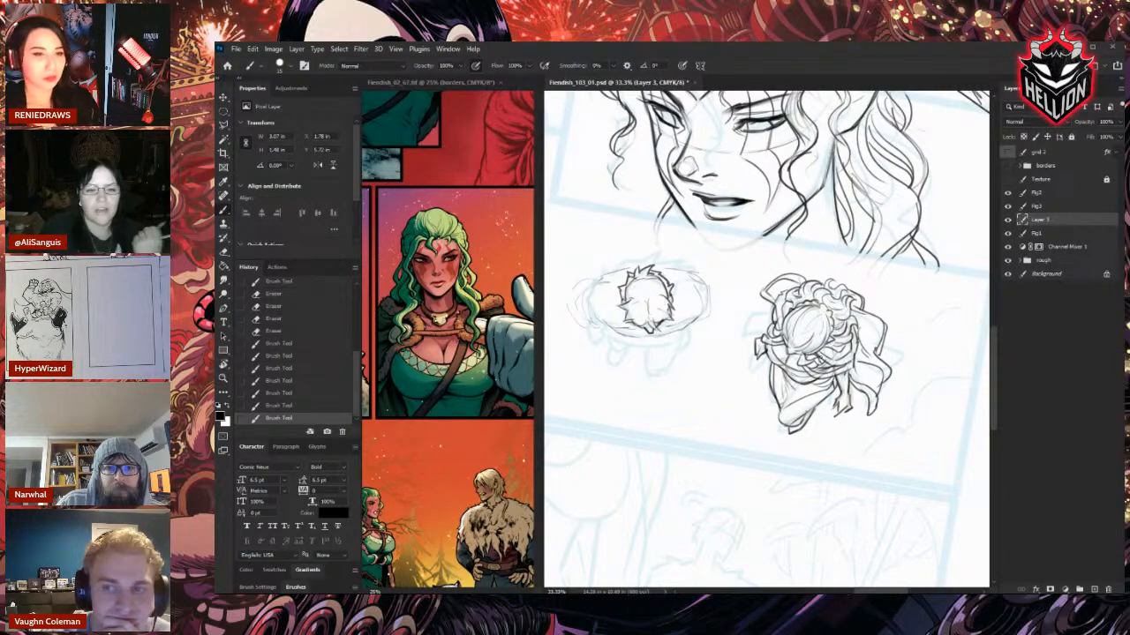
Erase the stray lines at the spiky-haired figure's right shoulder and rework its contour.
key("e")
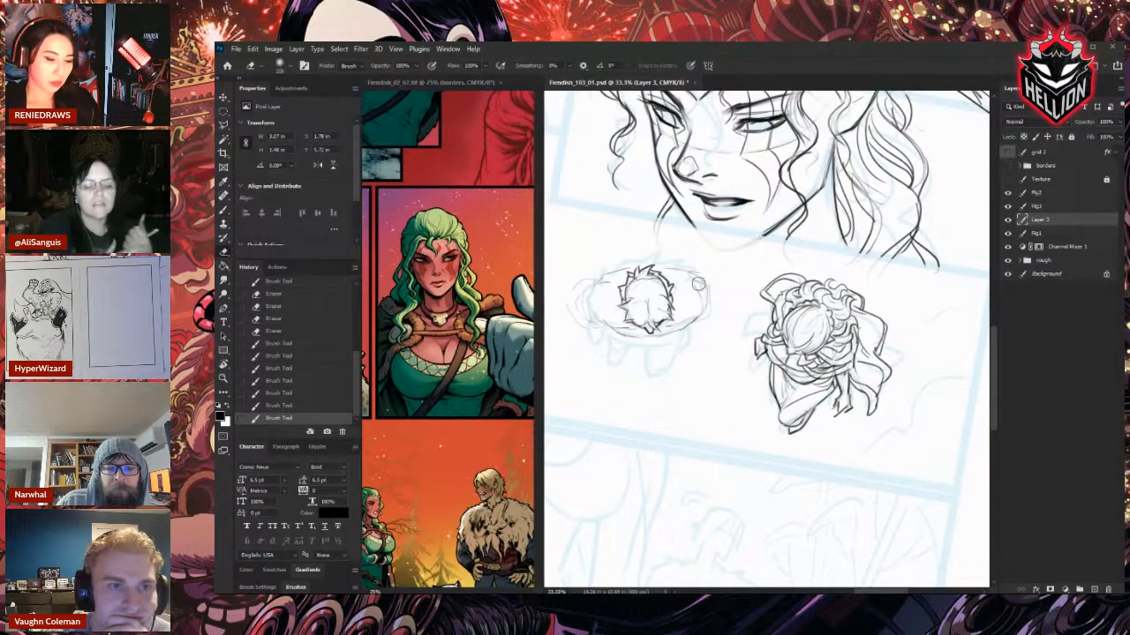
left_click_drag(699, 277, 697, 298)
mouse_move(704, 314)
left_mouse_down()
mouse_move(676, 330)
mouse_move(707, 318)
mouse_move(694, 275)
left_mouse_up()
key("b")
key("e")
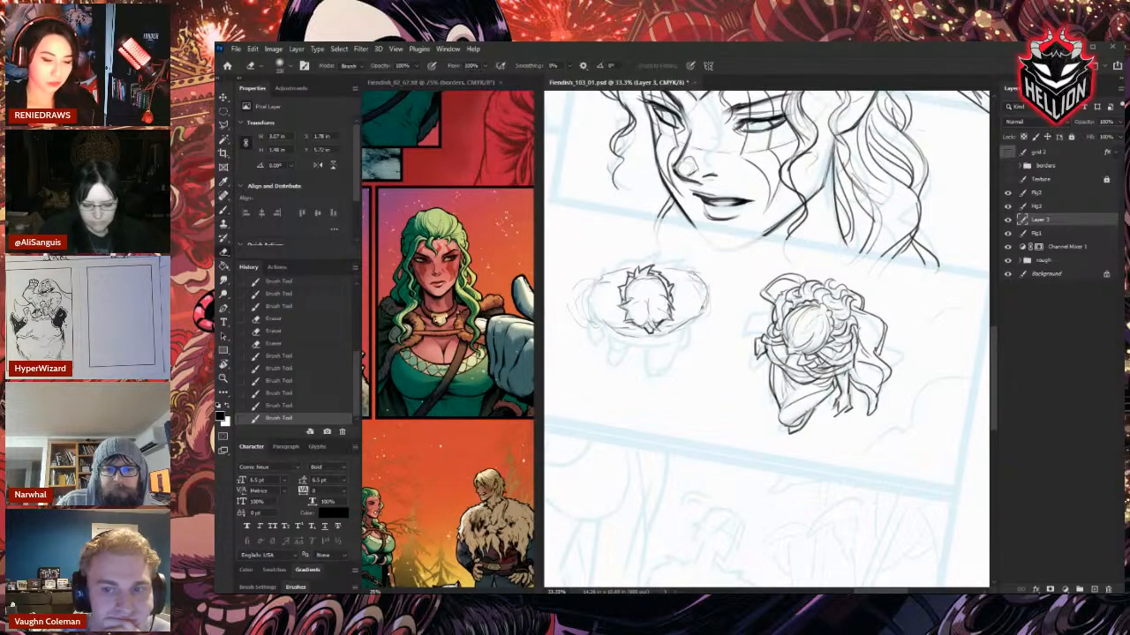
left_click(694, 276)
left_click(693, 275)
Clear the left shoulder's rough lines and redraw the lower-left torso curve and the top shoulder line.
mouse_move(595, 282)
left_mouse_down()
mouse_move(614, 285)
mouse_move(587, 304)
left_mouse_up()
key("b")
left_click_drag(590, 310, 634, 336)
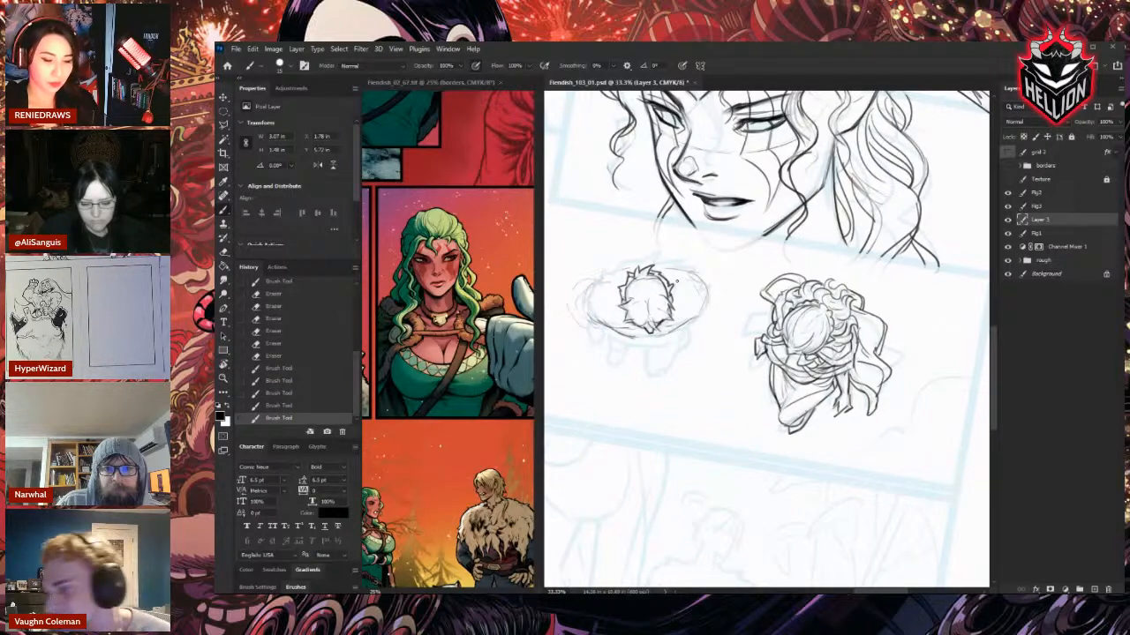
left_click_drag(593, 287, 705, 281)
Firm up the outer contours of the right and left shoulders on the spiky-haired figure.
key("e")
left_click_drag(694, 271, 708, 291)
key("b")
mouse_move(705, 288)
left_mouse_down()
mouse_move(701, 308)
mouse_move(706, 300)
left_mouse_up()
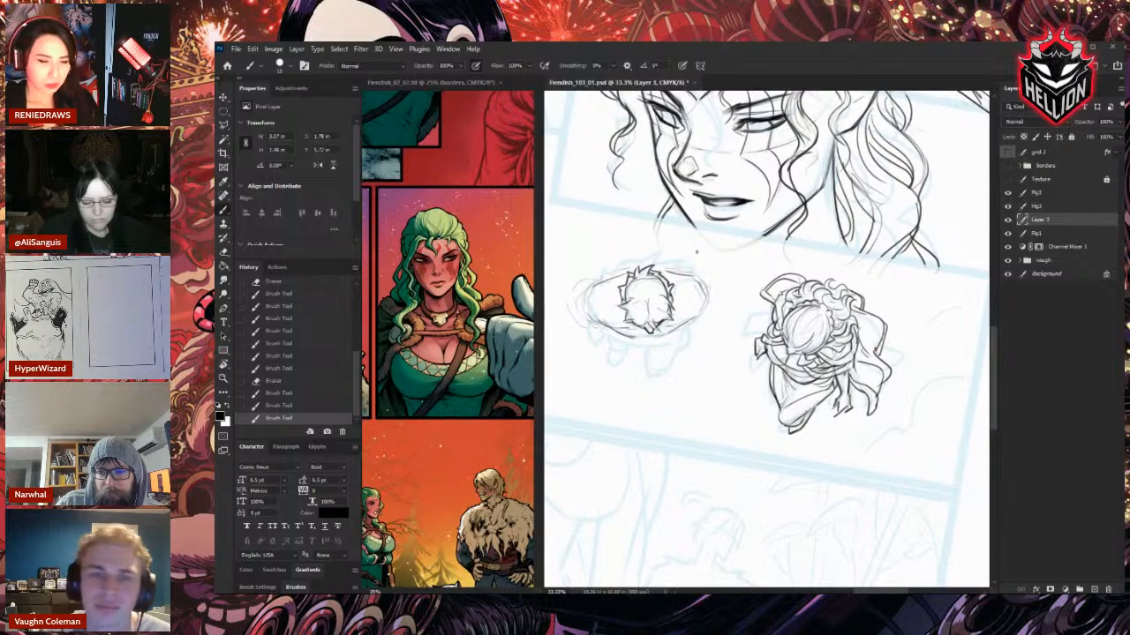
left_click_drag(696, 302, 704, 316)
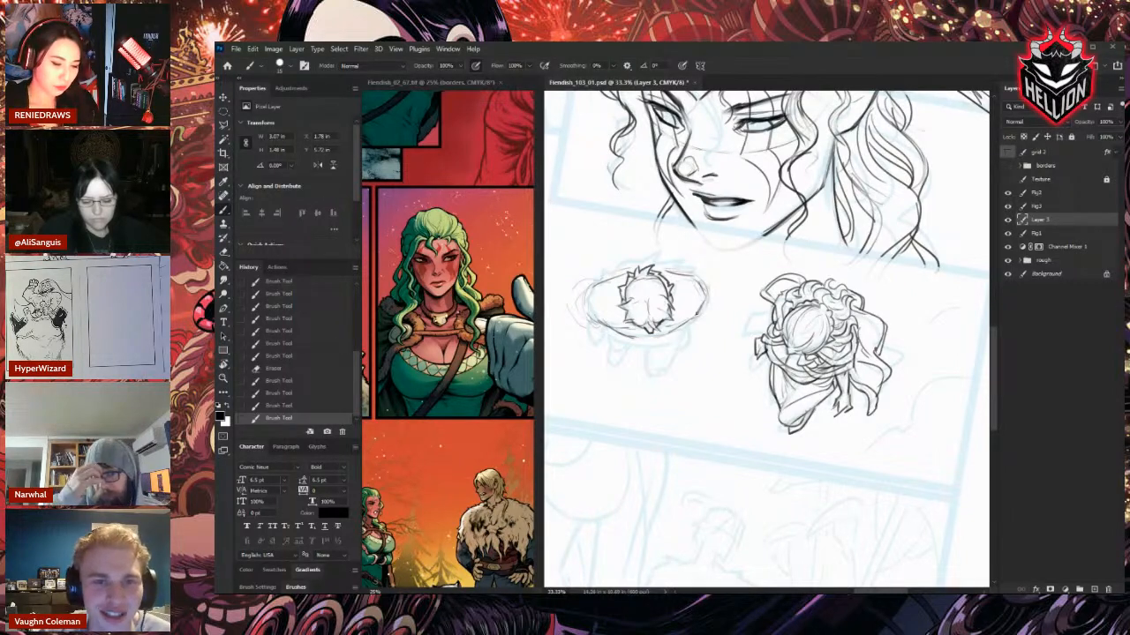
left_click_drag(592, 304, 607, 279)
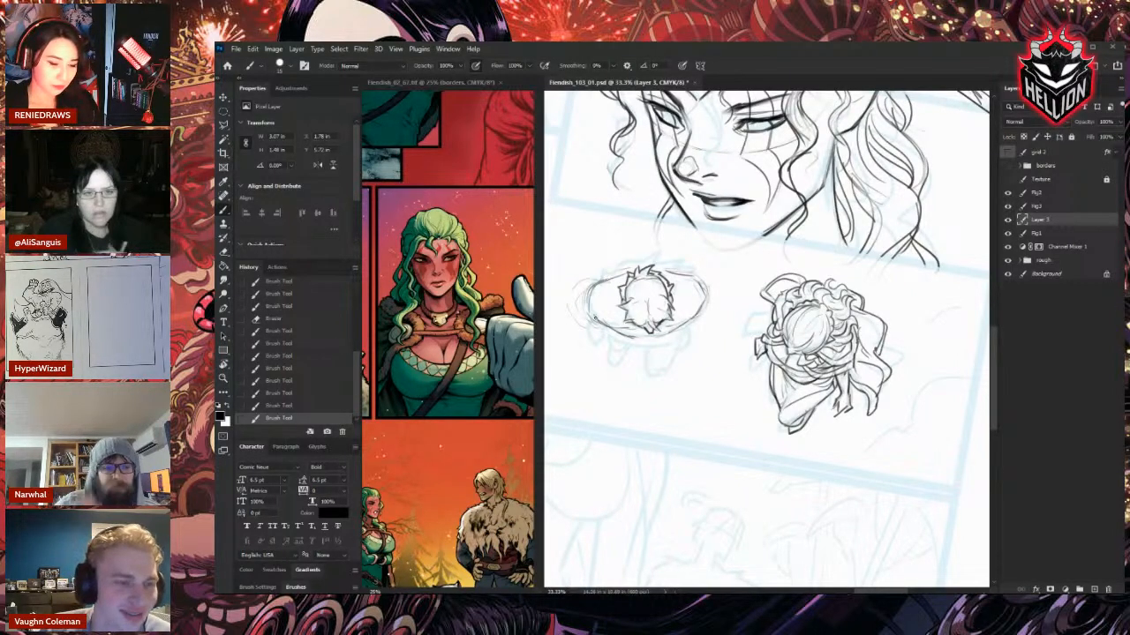
Draw the legs of the spiky-haired figure below the torso, one extended down and one foreshortened.
mouse_move(613, 335)
left_mouse_down()
mouse_move(646, 368)
mouse_move(629, 367)
mouse_move(645, 358)
mouse_move(639, 376)
left_mouse_up()
key("e")
key("b")
left_click_drag(642, 358, 643, 376)
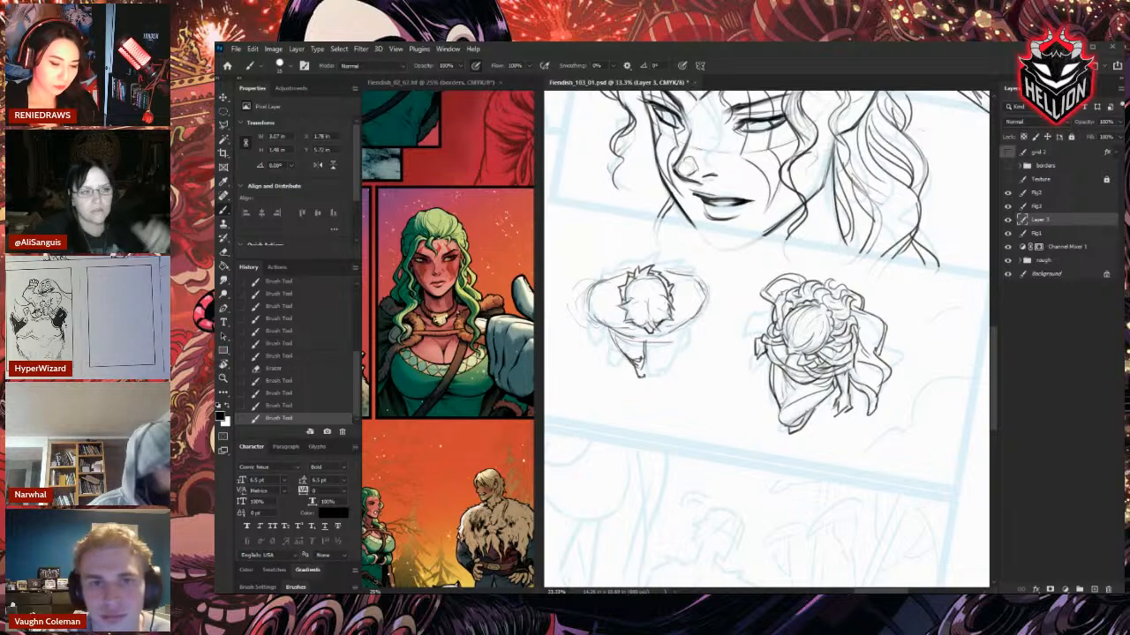
left_click_drag(655, 328, 680, 346)
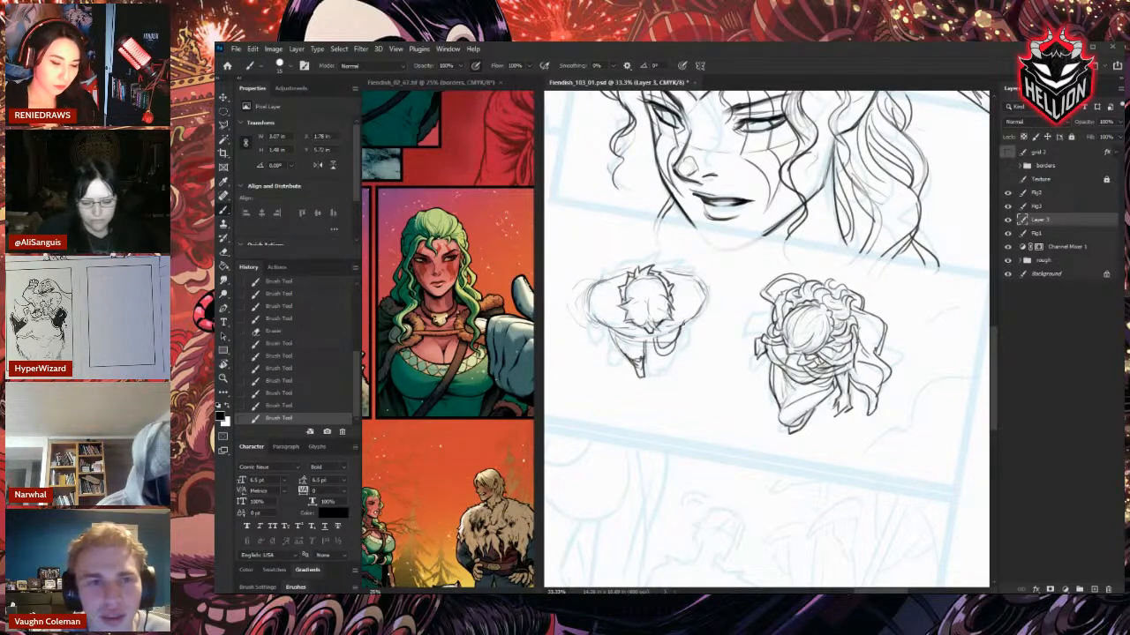
Draw the spiky-haired figure's right-side arm down to the hand, erasing the old contour and refining the hand.
left_click_drag(687, 275, 700, 299)
left_click_drag(690, 296, 702, 320)
mouse_move(688, 278)
left_mouse_down()
mouse_move(704, 305)
mouse_move(715, 334)
left_mouse_up()
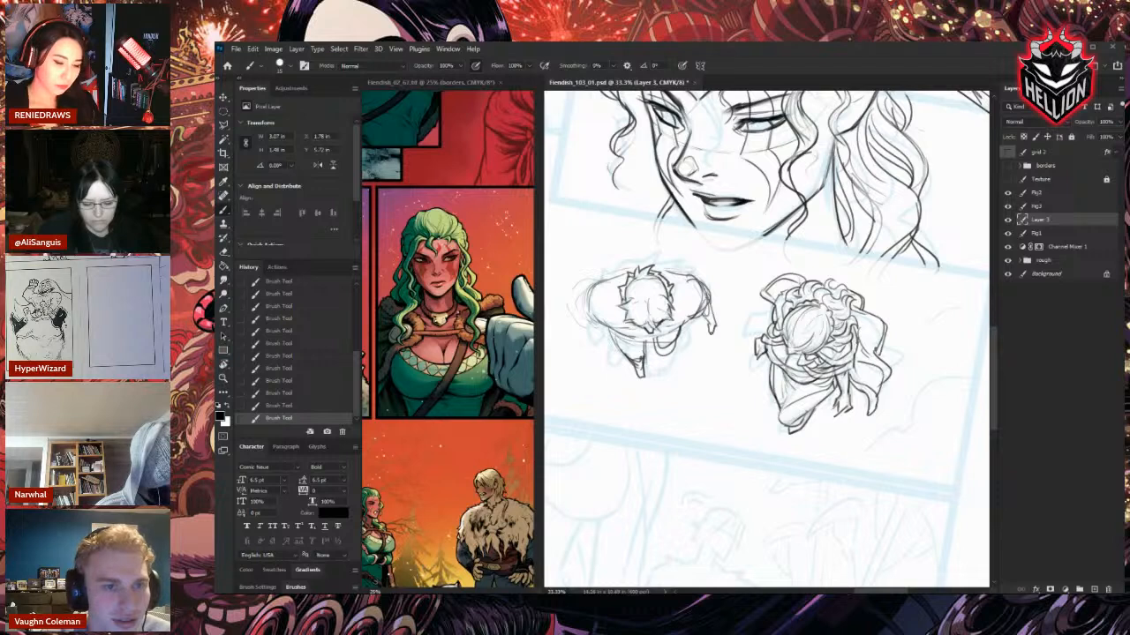
key("e")
left_click_drag(704, 285, 711, 307)
left_click_drag(710, 301, 708, 320)
key("b")
mouse_move(709, 316)
left_mouse_down()
mouse_move(713, 334)
mouse_move(712, 310)
left_mouse_up()
left_click_drag(709, 309, 714, 327)
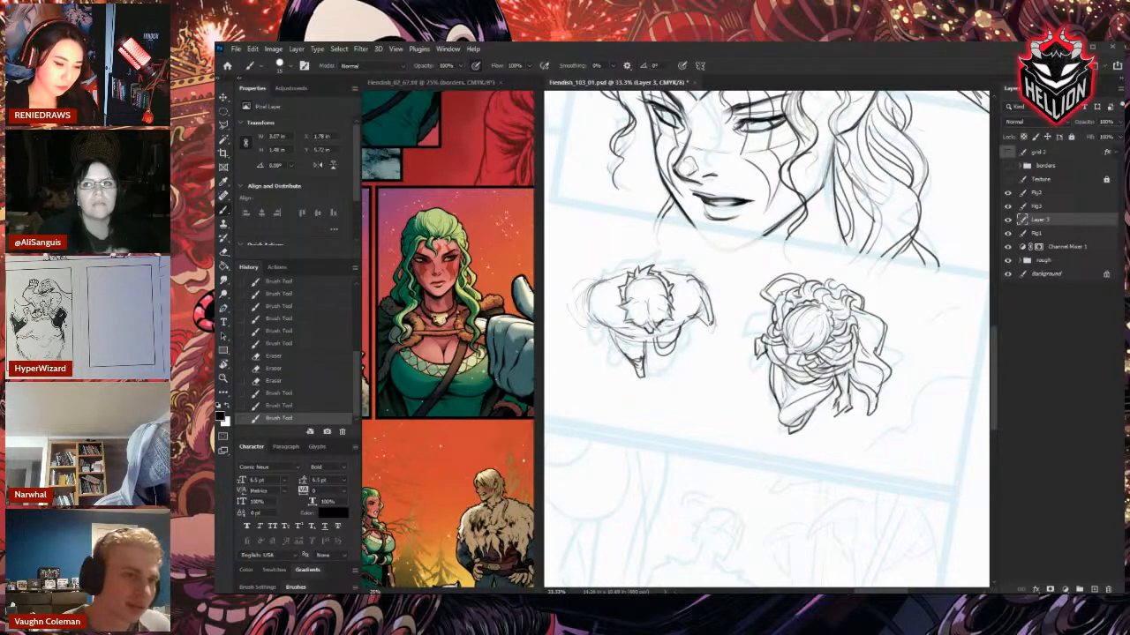
Erase the old lines at the left-side arm of the spiky-haired figure and draw its small hand.
key("e")
mouse_move(588, 281)
left_mouse_down()
mouse_move(606, 321)
mouse_move(594, 336)
mouse_move(616, 333)
mouse_move(586, 327)
left_mouse_up()
key("b")
left_click_drag(586, 326, 597, 328)
key("e")
left_click_drag(593, 323, 596, 327)
key("b")
left_click_drag(593, 324, 593, 323)
left_click_drag(586, 323, 596, 325)
left_click_drag(590, 327, 597, 326)
left_click_drag(593, 324, 598, 328)
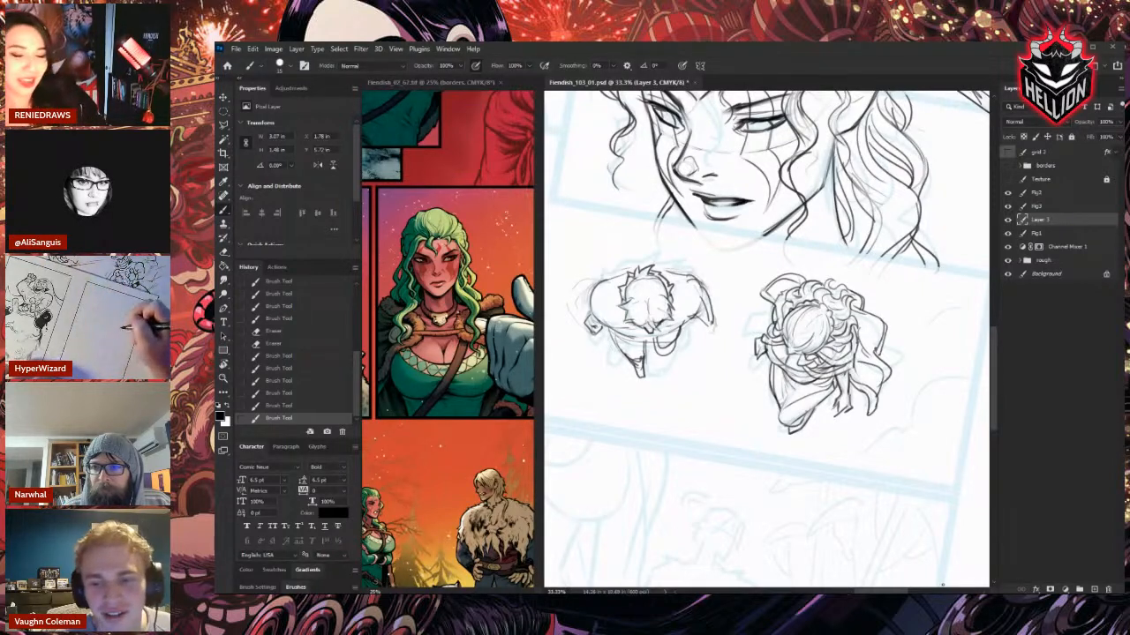
key("e")
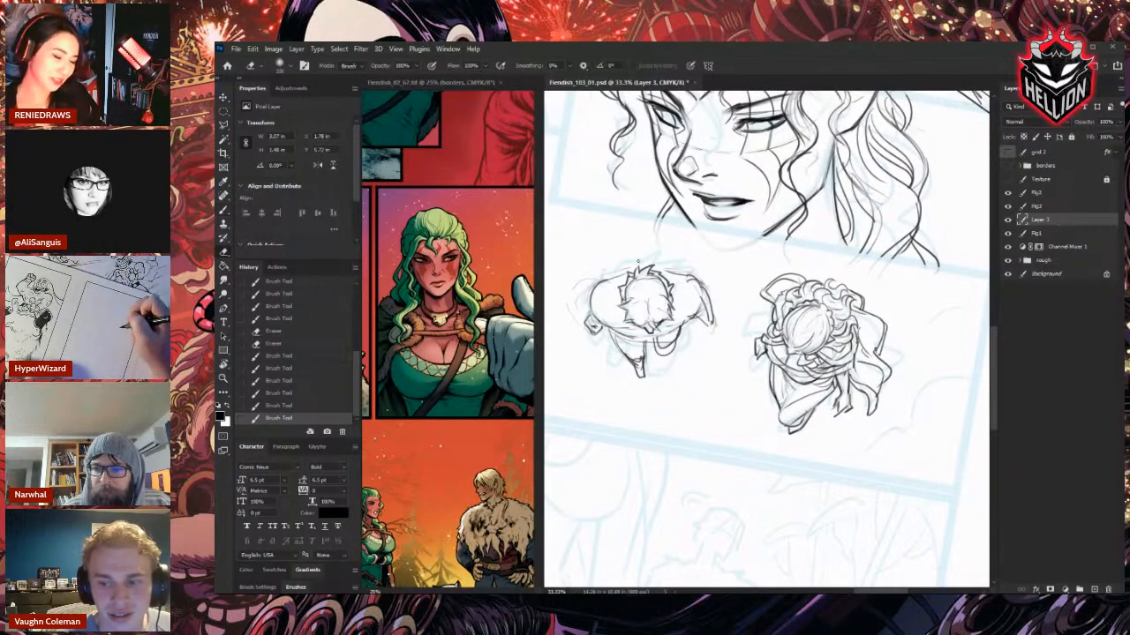
Erase the old shoulder contours on both sides of the spiky-haired figure.
mouse_move(596, 292)
left_mouse_down()
mouse_move(607, 280)
mouse_move(573, 314)
left_mouse_up()
mouse_move(699, 272)
left_mouse_down()
mouse_move(684, 328)
mouse_move(710, 315)
mouse_move(686, 323)
mouse_move(695, 350)
left_mouse_up()
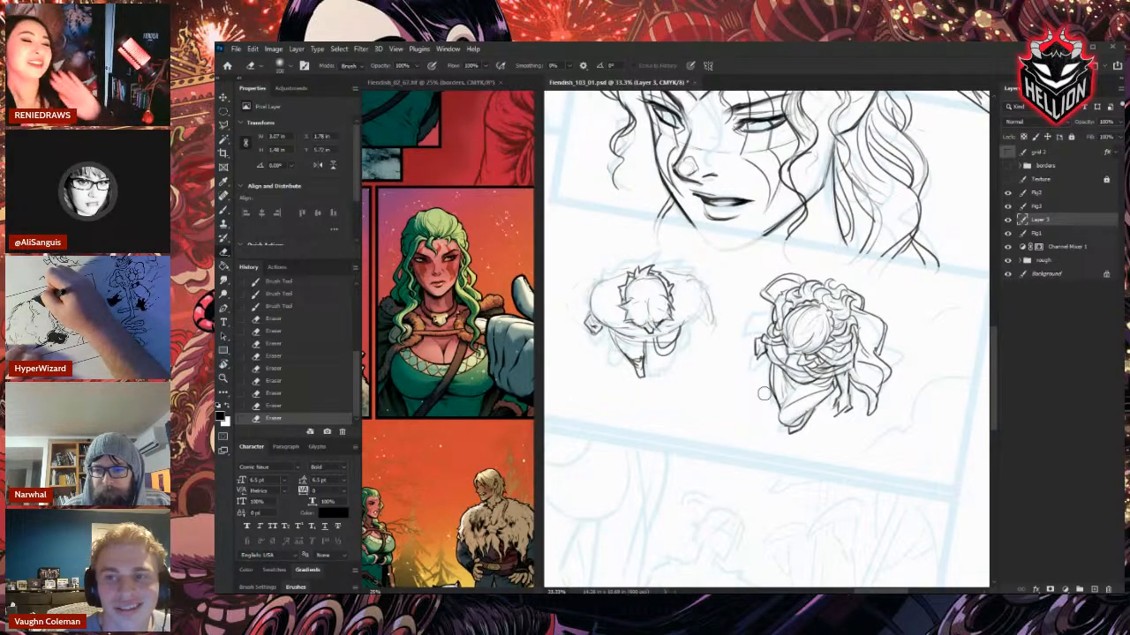
key("b")
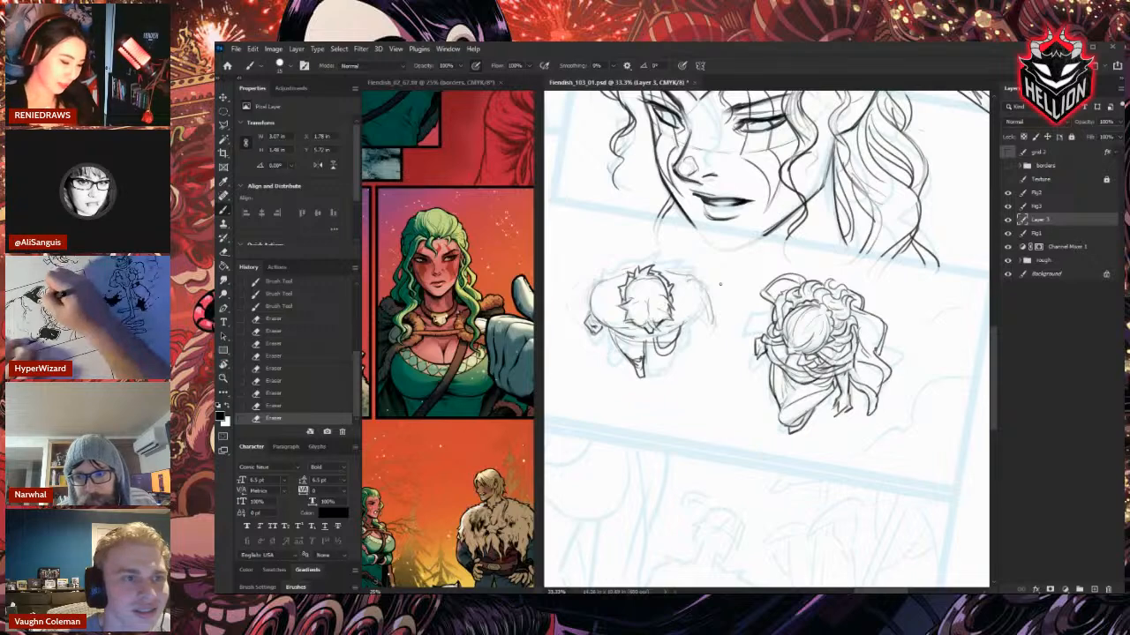
Examine the blond man's fur cloak on the reference page and compare Layer 3's line art with the rough beneath.
left_click_drag(491, 450, 468, 383)
left_click_drag(475, 431, 484, 386)
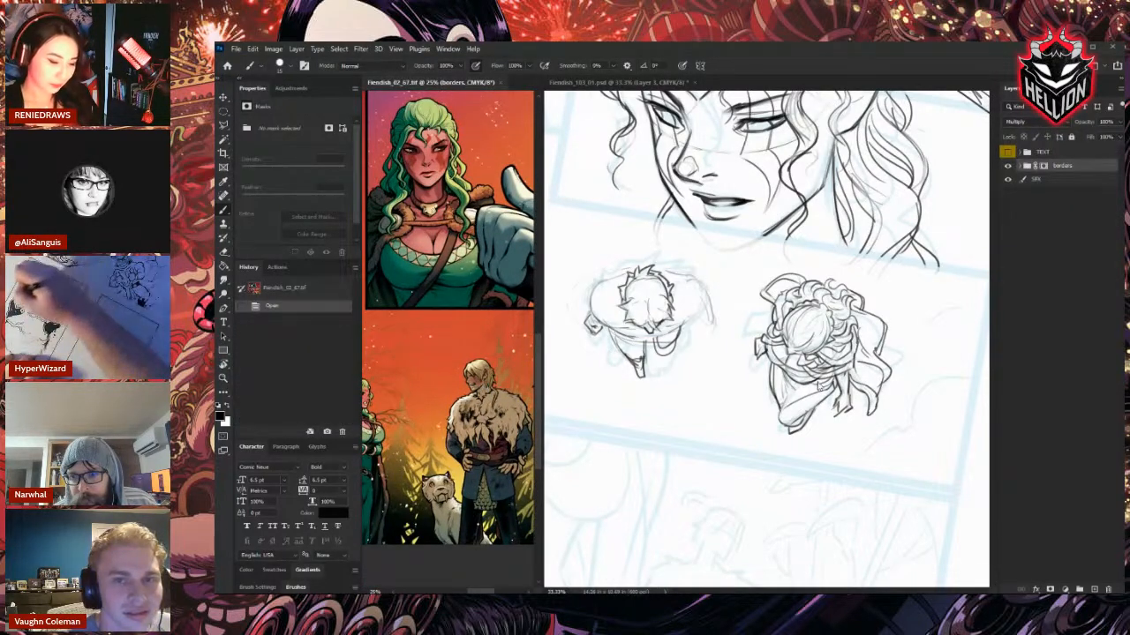
left_click(613, 298)
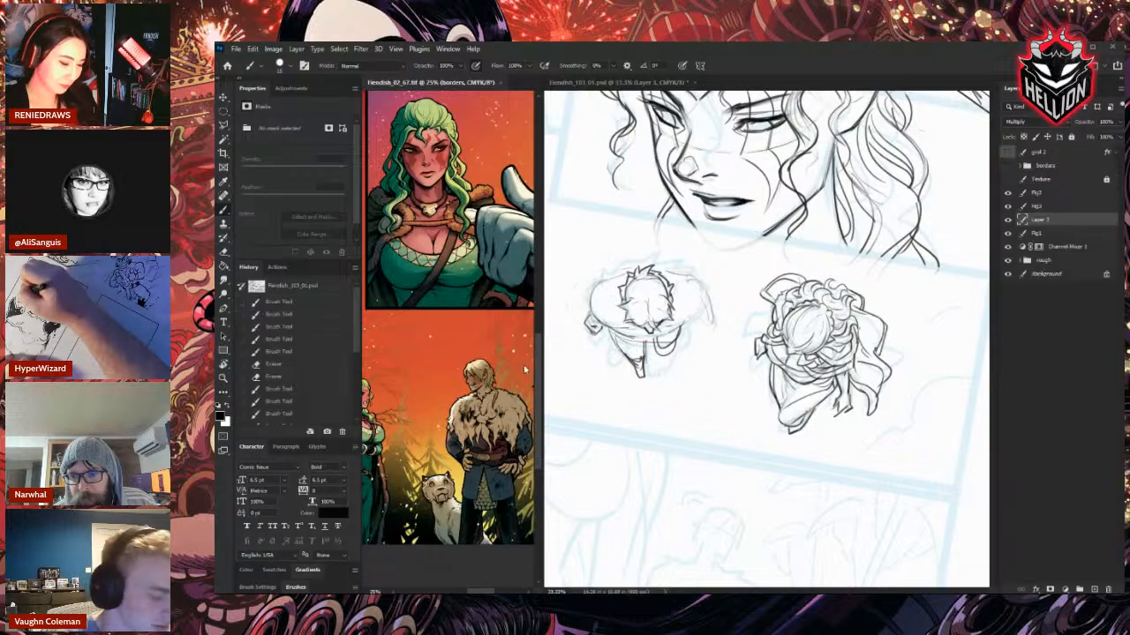
mouse_move(507, 363)
left_mouse_down()
mouse_move(535, 396)
mouse_move(485, 389)
left_mouse_up()
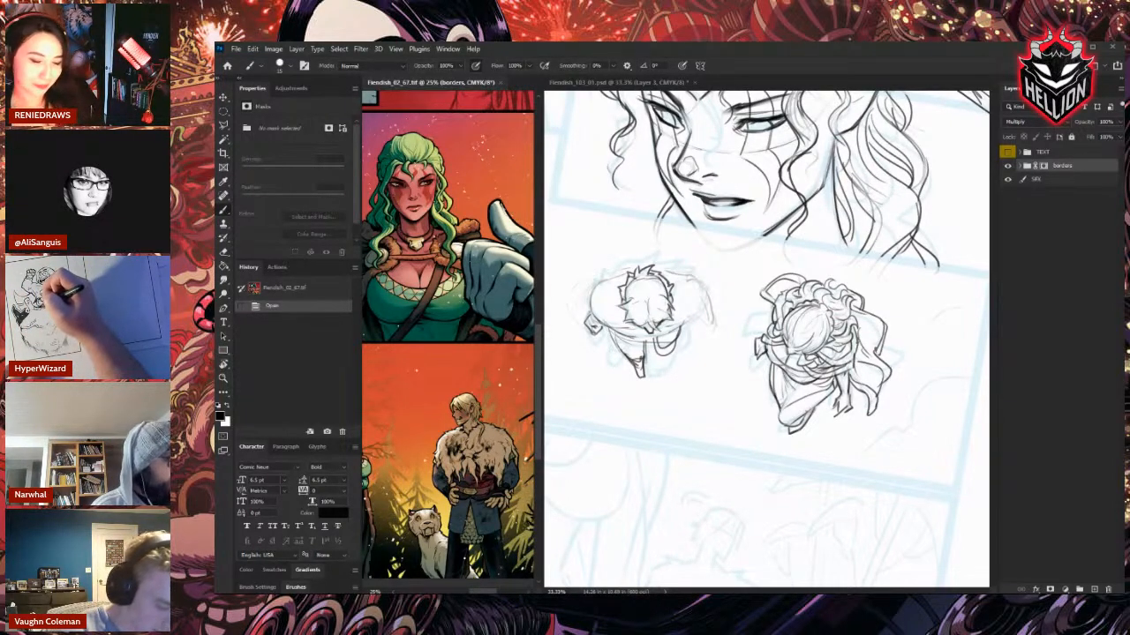
key("ctrl+Tab")
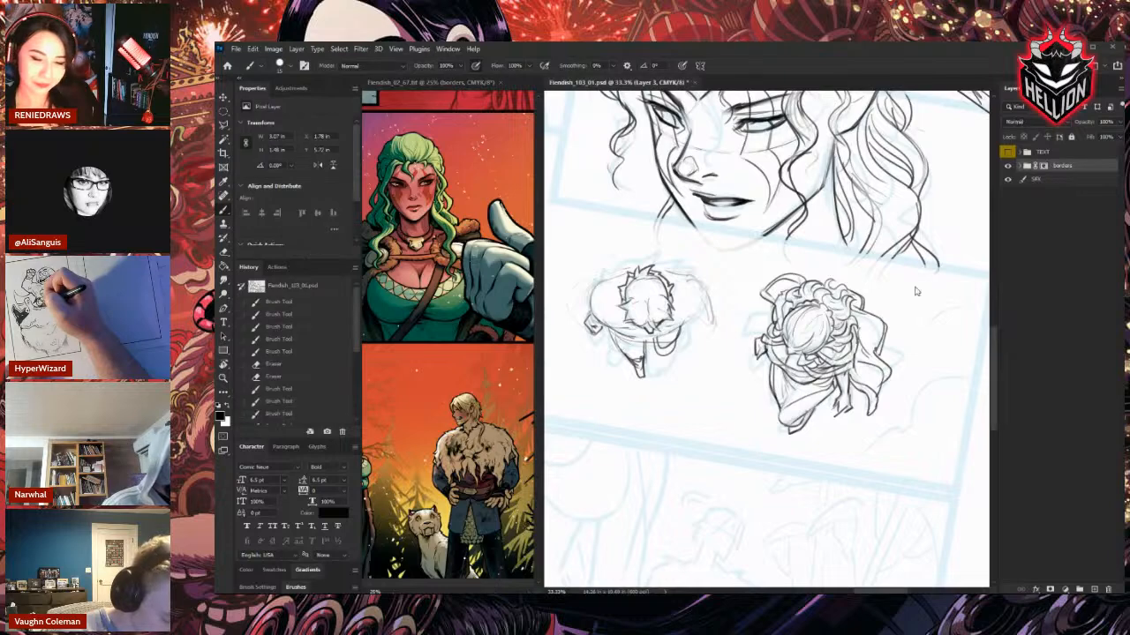
left_click(1007, 220)
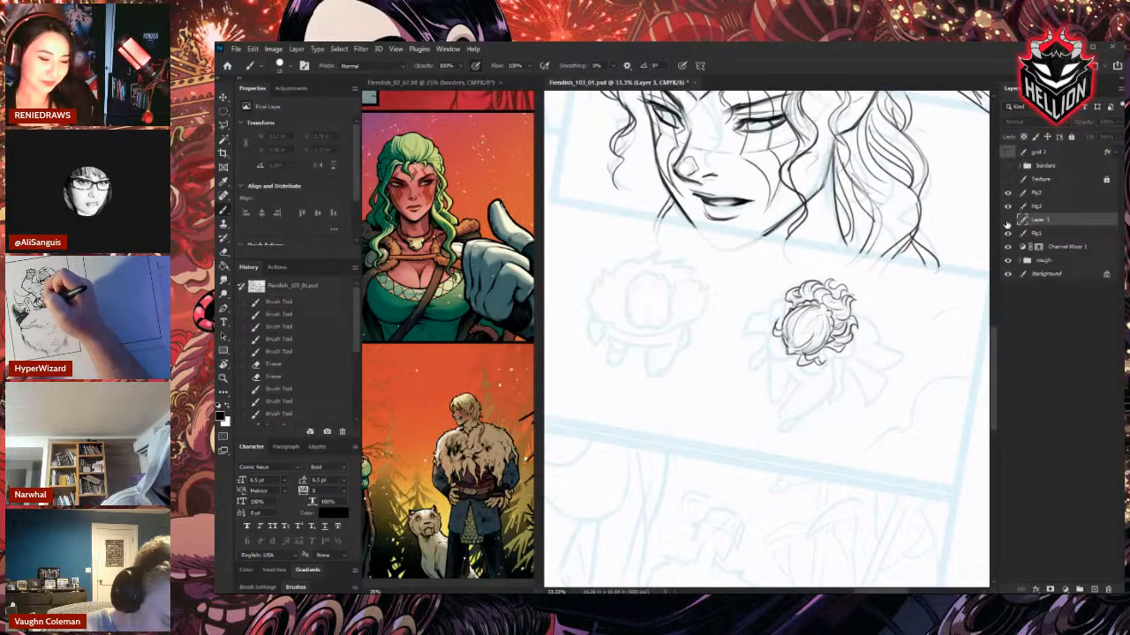
left_click(1007, 220)
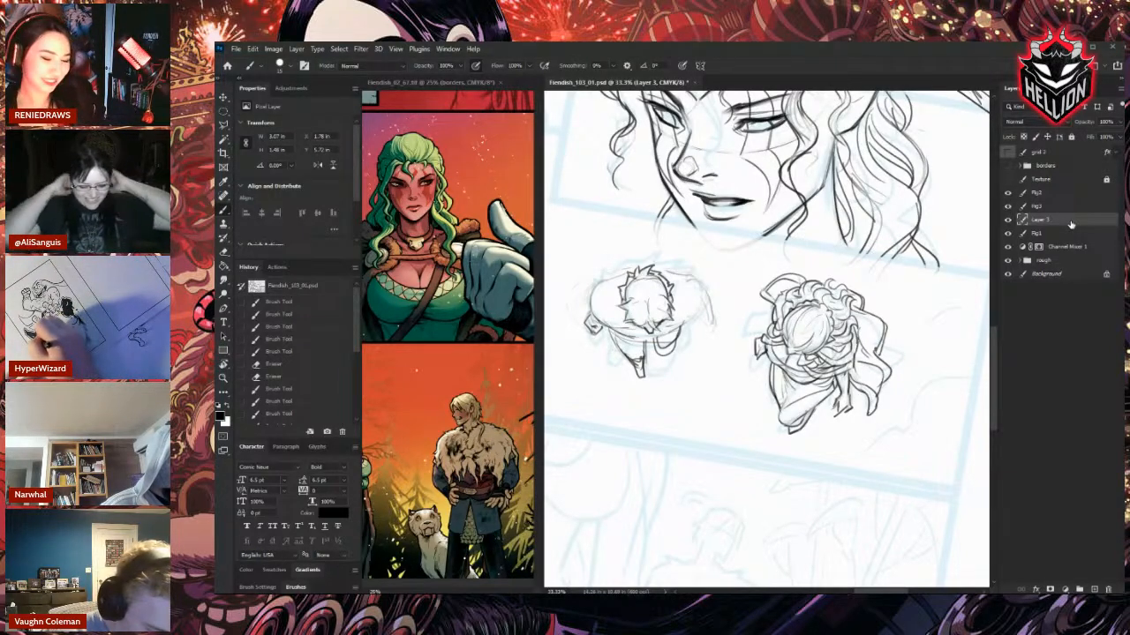
Replace the spiky-haired figure's smooth left-side shoulder contour with a jagged fur cloak outline.
key("e")
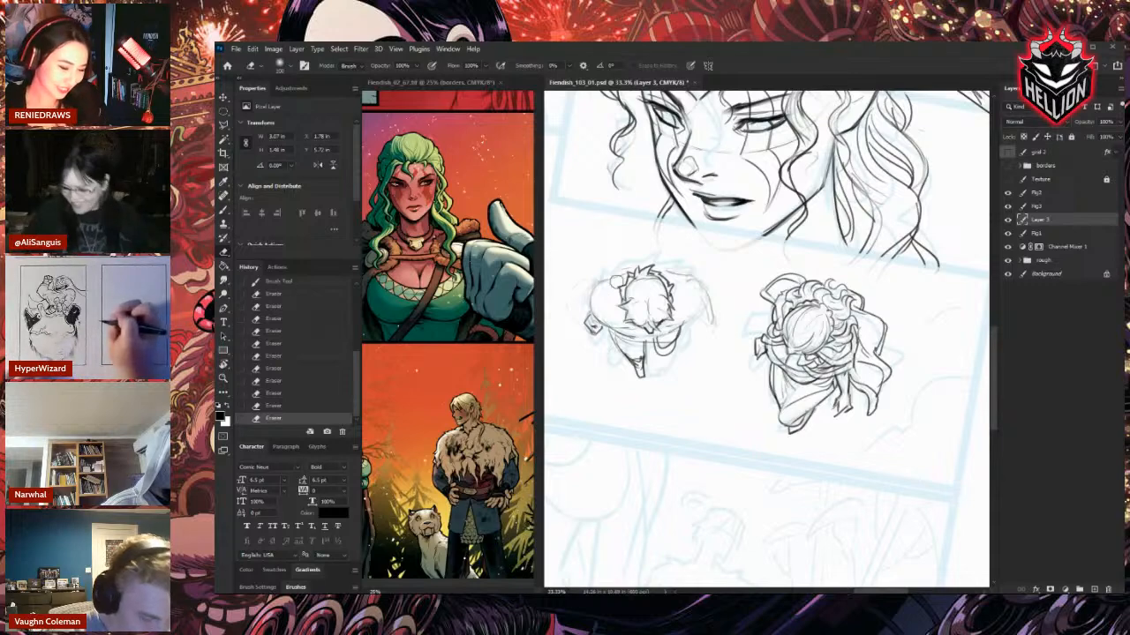
mouse_move(600, 279)
left_mouse_down()
mouse_move(621, 291)
mouse_move(589, 295)
mouse_move(583, 311)
mouse_move(618, 342)
mouse_move(647, 343)
mouse_move(601, 331)
mouse_move(609, 336)
mouse_move(616, 267)
mouse_move(662, 248)
mouse_move(635, 253)
left_mouse_up()
key("b")
key("e")
key("b")
key("ctrl+z")
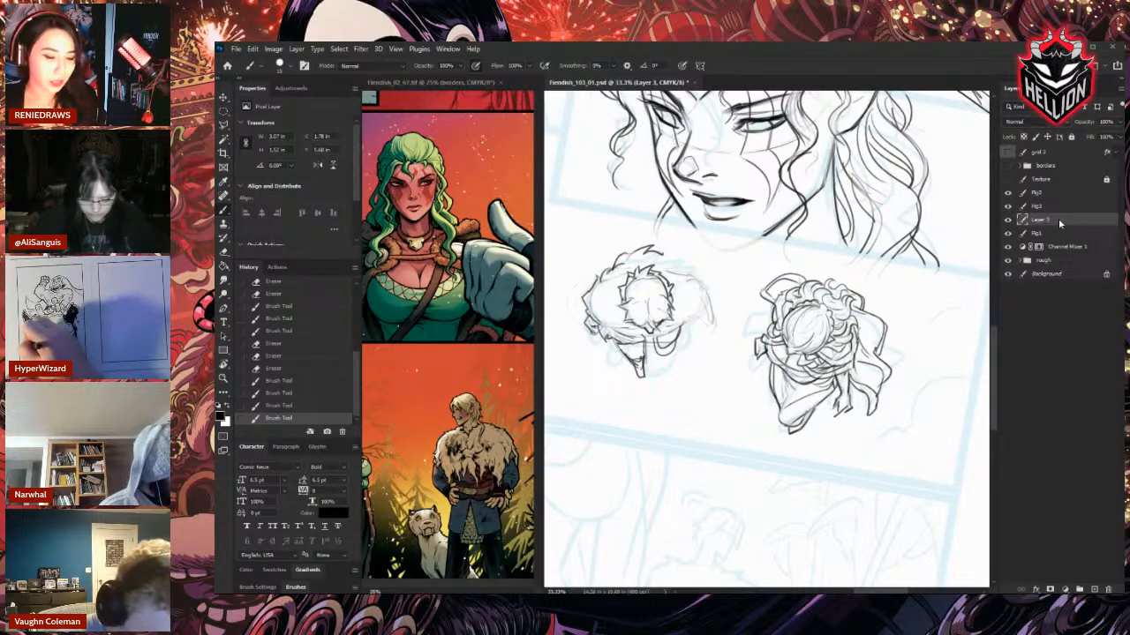
Erase the excess fur strokes above the spiky-haired figure's head.
key("e")
left_click_drag(665, 249, 658, 256)
left_click_drag(662, 247, 647, 256)
left_click_drag(653, 246, 642, 256)
left_click_drag(647, 248, 638, 256)
mouse_move(642, 249)
left_mouse_down()
mouse_move(633, 256)
mouse_move(660, 250)
mouse_move(651, 246)
left_mouse_up()
key("b")
key("e")
left_click_drag(655, 246, 641, 248)
Try a tall pointed fur tuft above the spiky-haired figure's head.
key("b")
left_click_drag(625, 257, 642, 233)
left_click_drag(641, 232, 646, 244)
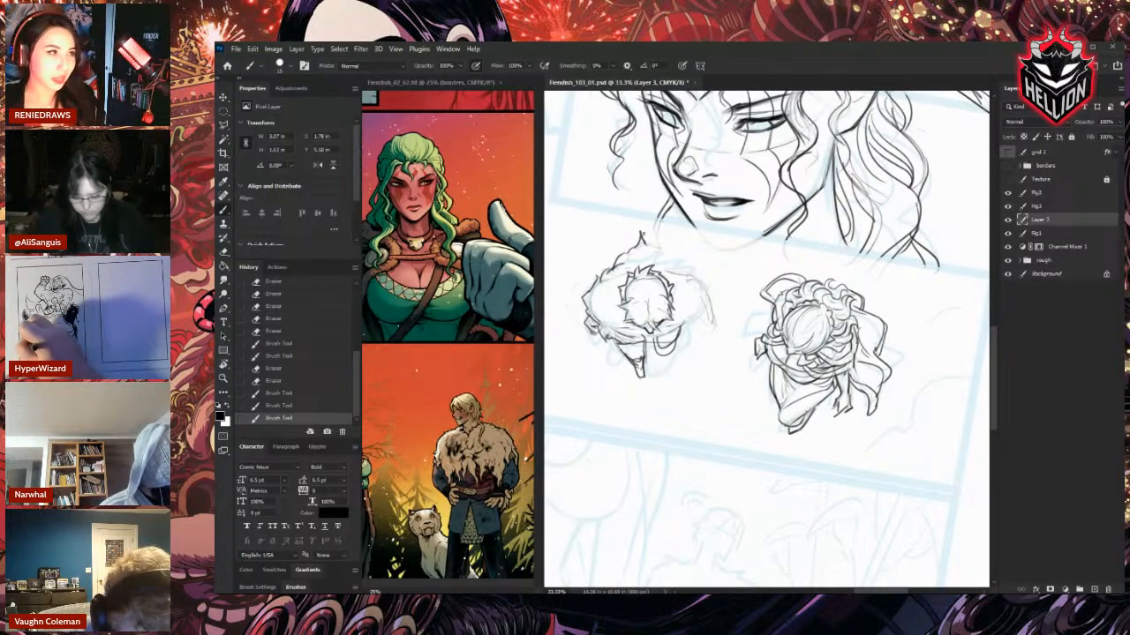
key("e")
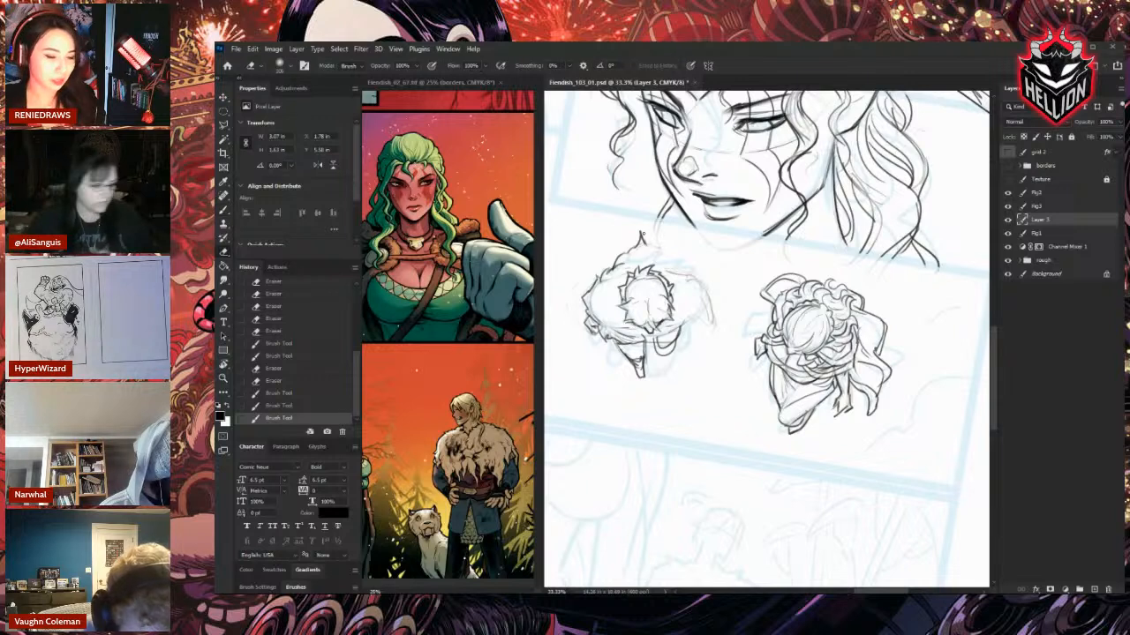
left_click_drag(642, 233, 645, 244)
left_click_drag(639, 238, 635, 248)
left_click_drag(634, 248, 638, 231)
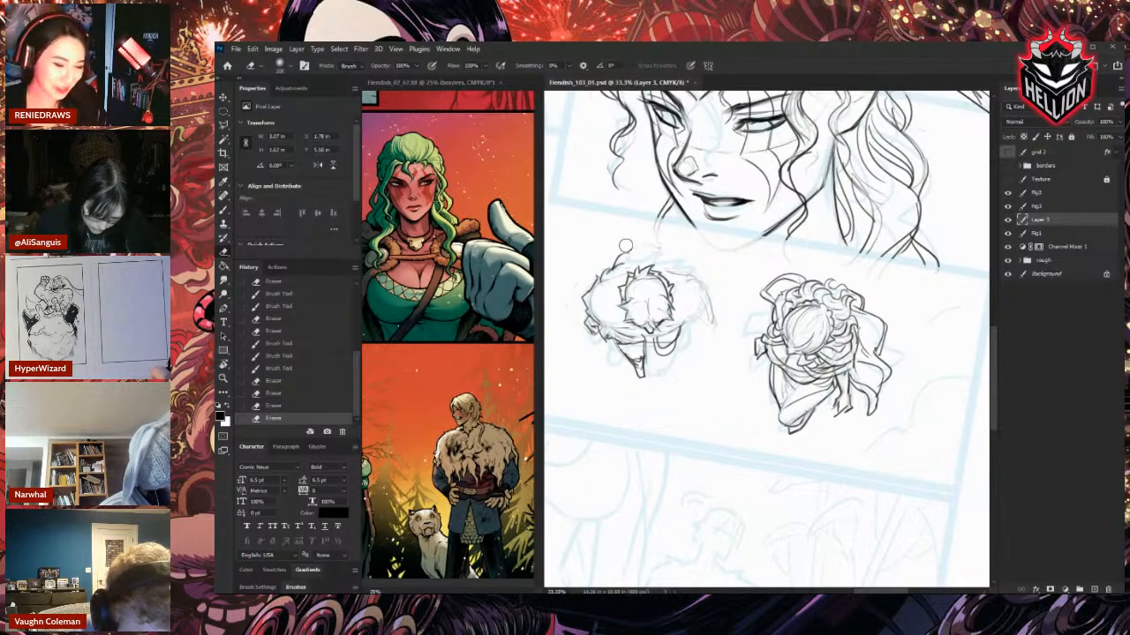
Redraw the cloak's shaggy upper edge behind the spiky-haired figure's head, extending it toward the right-side shoulder.
key("b")
mouse_move(631, 252)
left_mouse_down()
mouse_move(636, 239)
mouse_move(640, 247)
left_mouse_up()
key("e")
left_click_drag(642, 244, 634, 248)
key("b")
mouse_move(634, 244)
left_mouse_down()
mouse_move(621, 259)
mouse_move(685, 264)
left_mouse_up()
key("e")
key("b")
Erase the front line of the right-side shoulder and draw jagged fur around that shoulder on the spiky-haired figure.
key("r")
left_click_drag(782, 281, 824, 334)
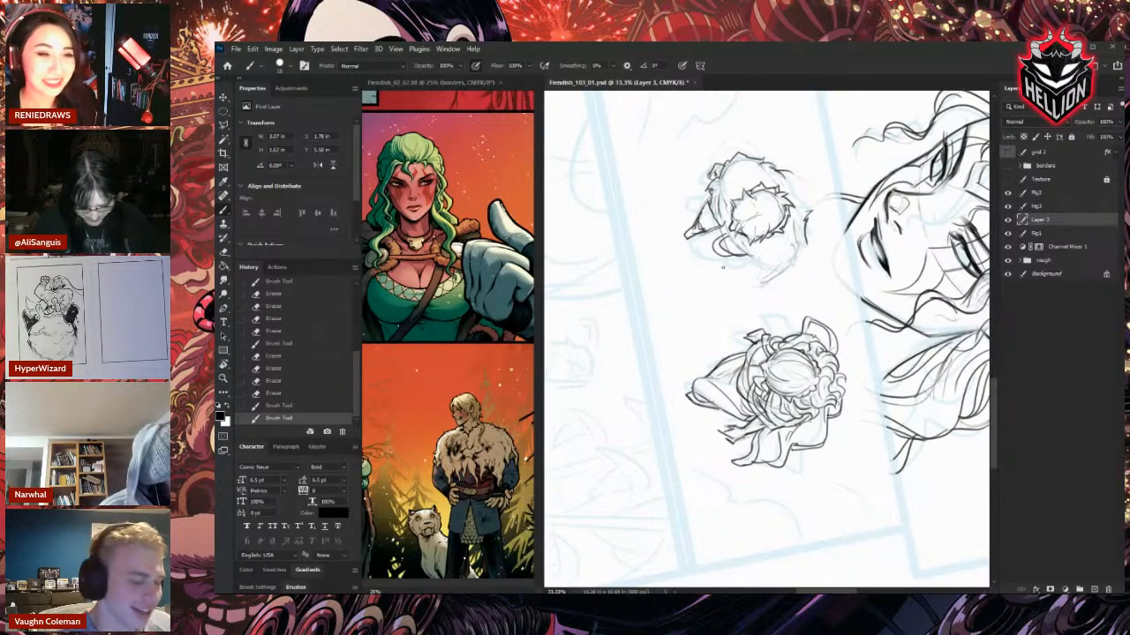
key("e")
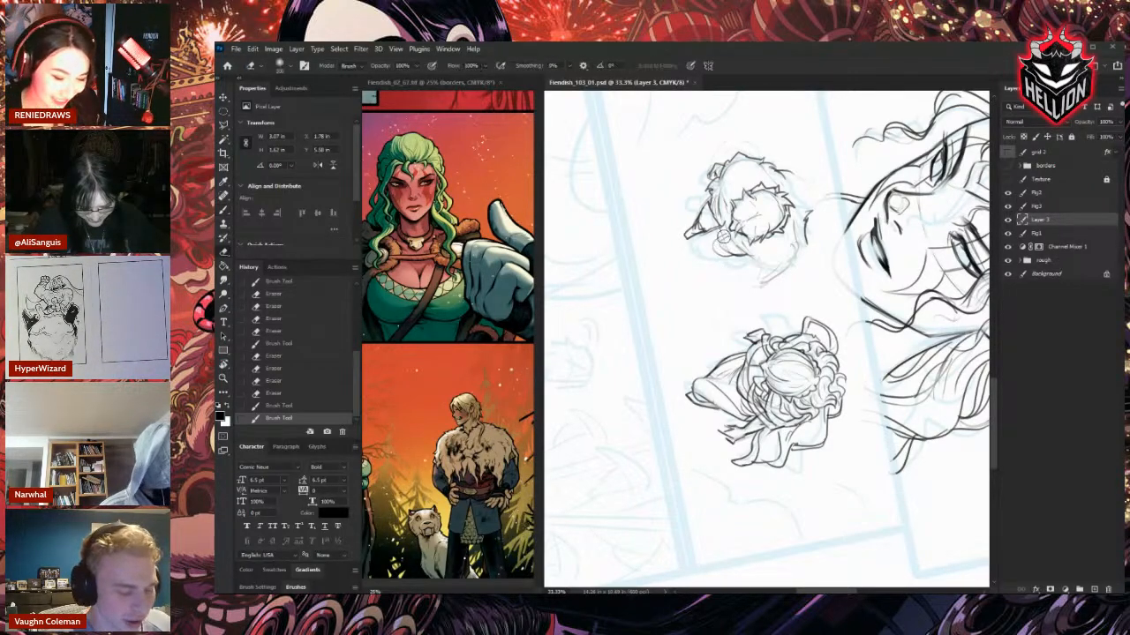
mouse_move(717, 251)
left_mouse_down()
mouse_move(750, 261)
mouse_move(735, 256)
left_mouse_up()
key("b")
left_click_drag(736, 253, 756, 261)
left_click_drag(753, 258, 770, 273)
left_click_drag(772, 267, 791, 275)
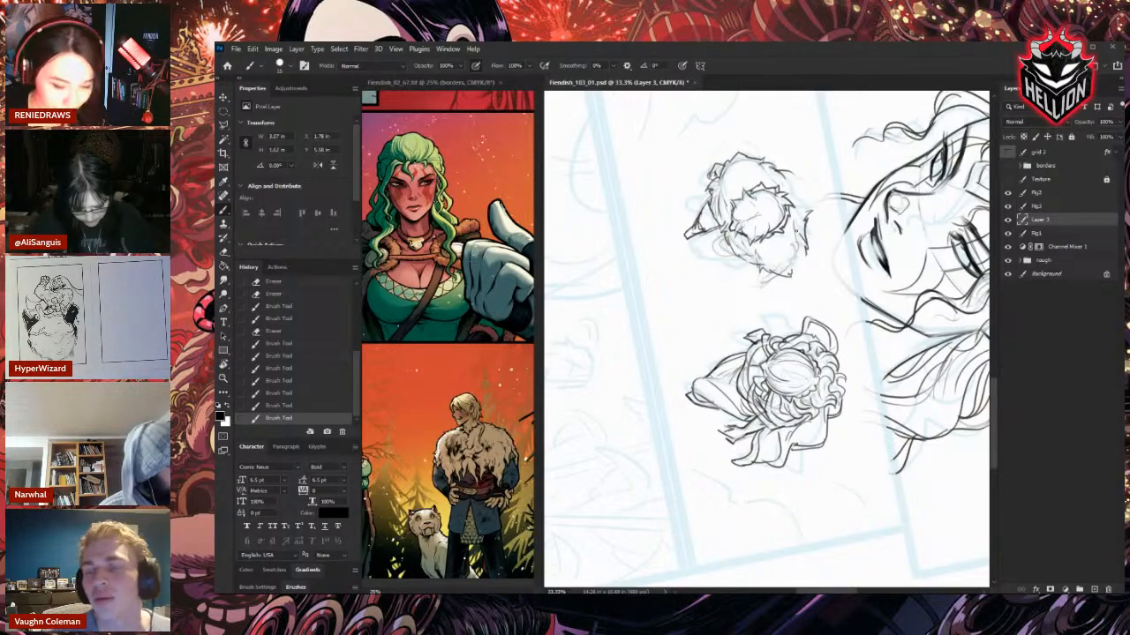
Erase the outer tip of the right-side shoulder fur and redraw it with a tighter jagged contour.
key("e")
mouse_move(790, 263)
left_mouse_down()
mouse_move(802, 234)
mouse_move(802, 262)
mouse_move(743, 254)
mouse_move(757, 270)
left_mouse_up()
key("b")
key("e")
right_click(758, 259)
double_click(959, 368)
key("b")
key("e")
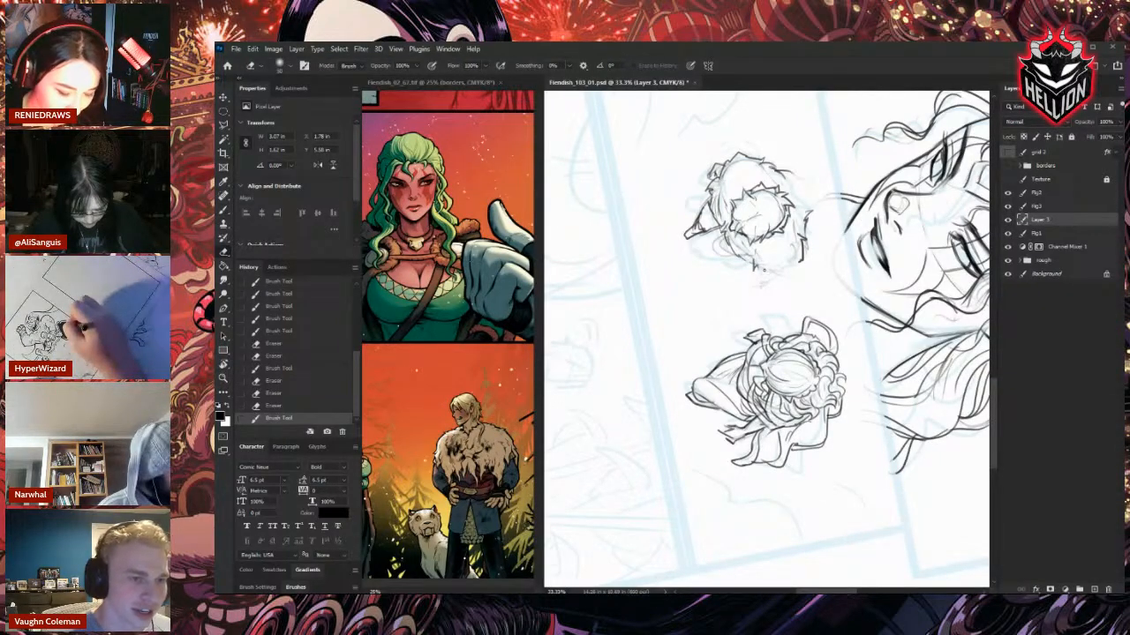
key("b")
left_click_drag(766, 275, 798, 263)
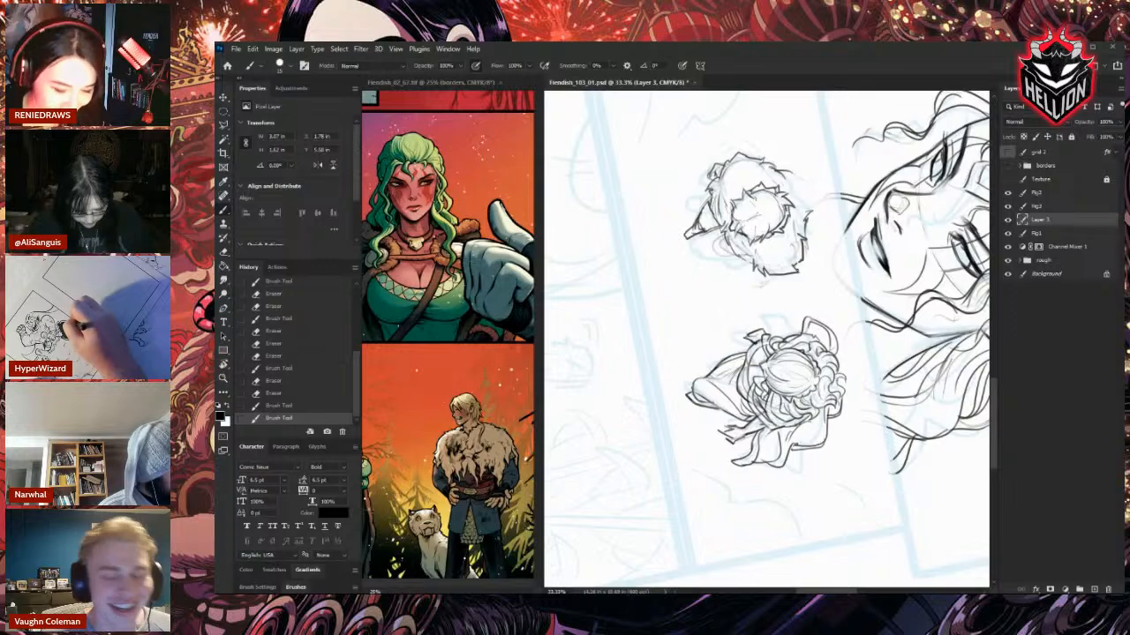
Clean up the stray lines and leftover arm contour around the spiky-haired figure's fur cloak.
key("e")
mouse_move(808, 209)
left_mouse_down()
mouse_move(806, 249)
mouse_move(810, 215)
mouse_move(857, 197)
mouse_move(881, 434)
mouse_move(704, 252)
left_mouse_up()
key("b")
key("r")
key("e")
key("b")
key("e")
left_click_drag(713, 254, 709, 248)
key("b")
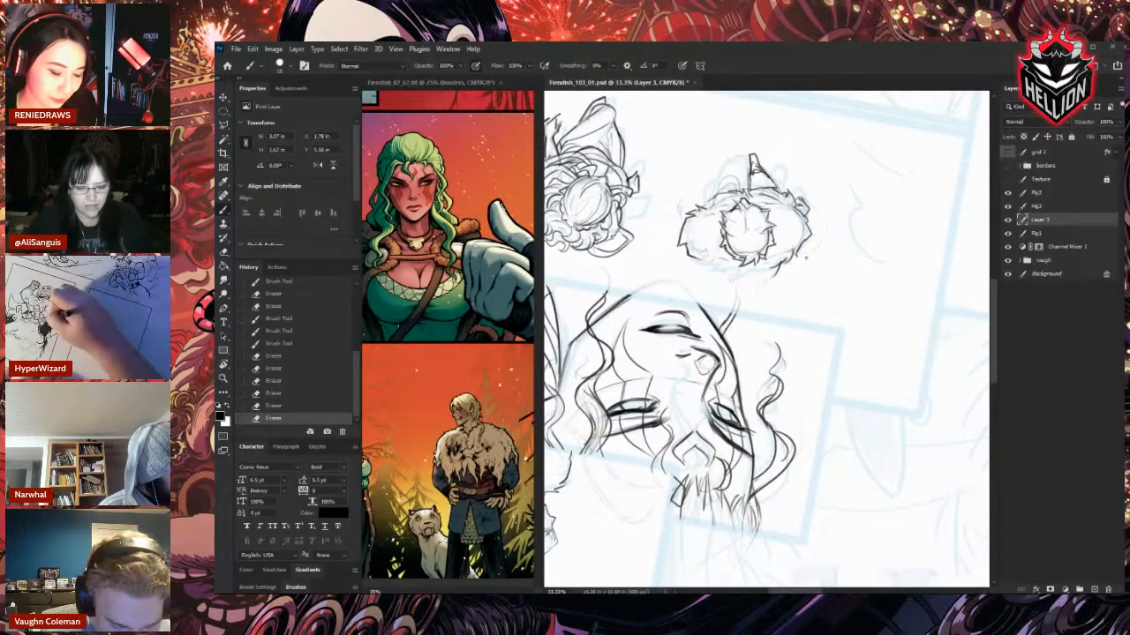
Erase the spiky-haired figure's extended leg and draw jagged fur tufts along the cloak's front edge.
key("e")
mouse_move(716, 190)
left_mouse_down()
mouse_move(751, 188)
mouse_move(755, 164)
mouse_move(735, 186)
mouse_move(779, 186)
left_mouse_up()
key("b")
key("e")
key("b")
key("e")
key("b")
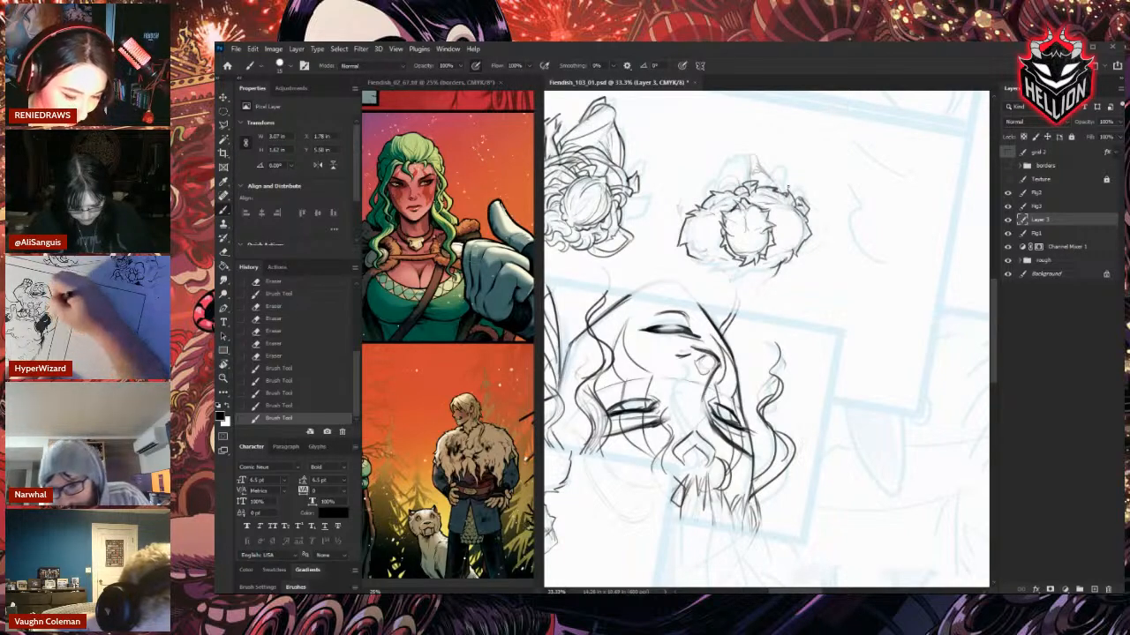
Refine the fur along the left-side shoulder and draw pointed tufts along the cloak's back edge behind the head.
key("e")
left_click_drag(790, 206, 797, 201)
key("b")
mouse_move(796, 200)
left_mouse_down()
mouse_move(810, 242)
mouse_move(774, 271)
left_mouse_up()
key("e")
key("b")
key("e")
key("b")
mouse_move(703, 261)
left_mouse_down()
mouse_move(736, 266)
mouse_move(716, 280)
mouse_move(756, 290)
left_mouse_up()
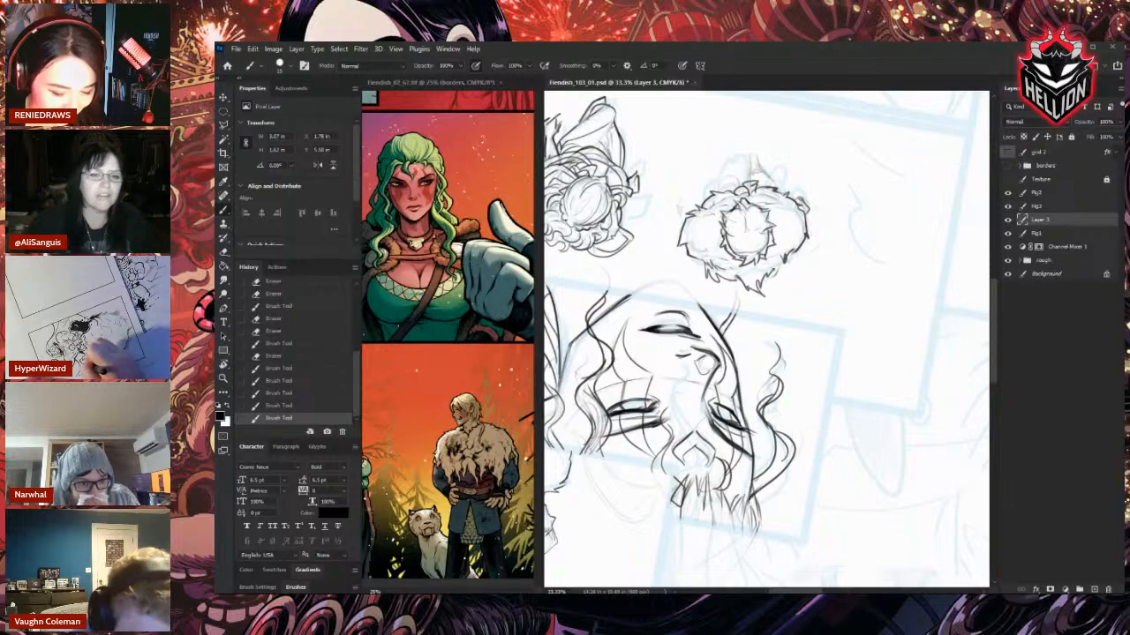
Add short inner fur strokes on the left-side shoulder of the cloak, between the hair and the outer edge.
key("e")
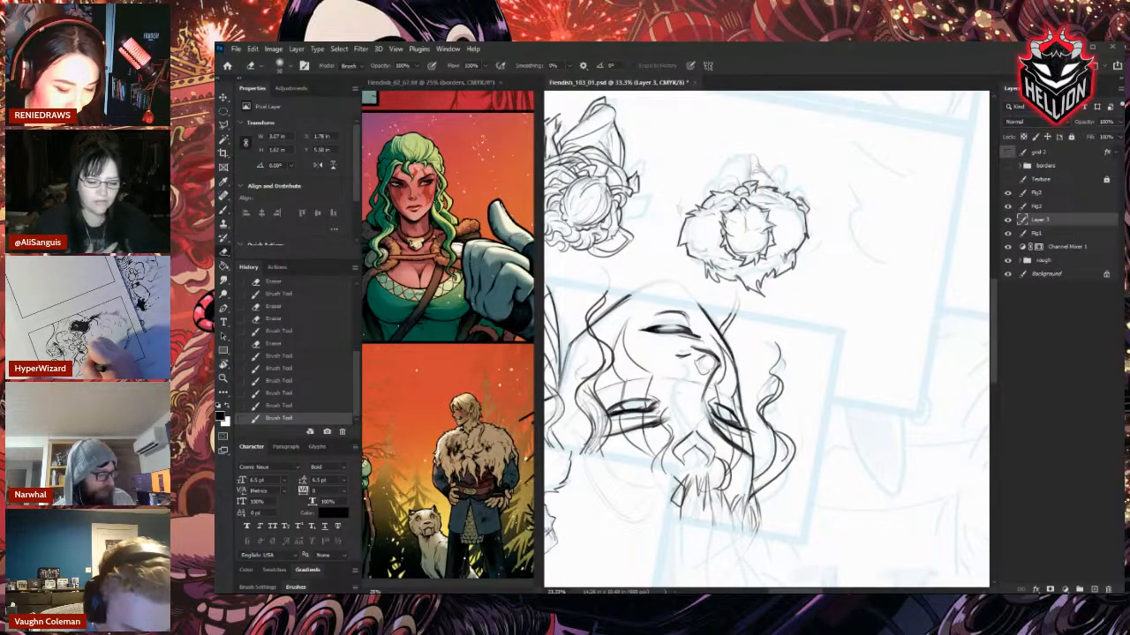
key("b")
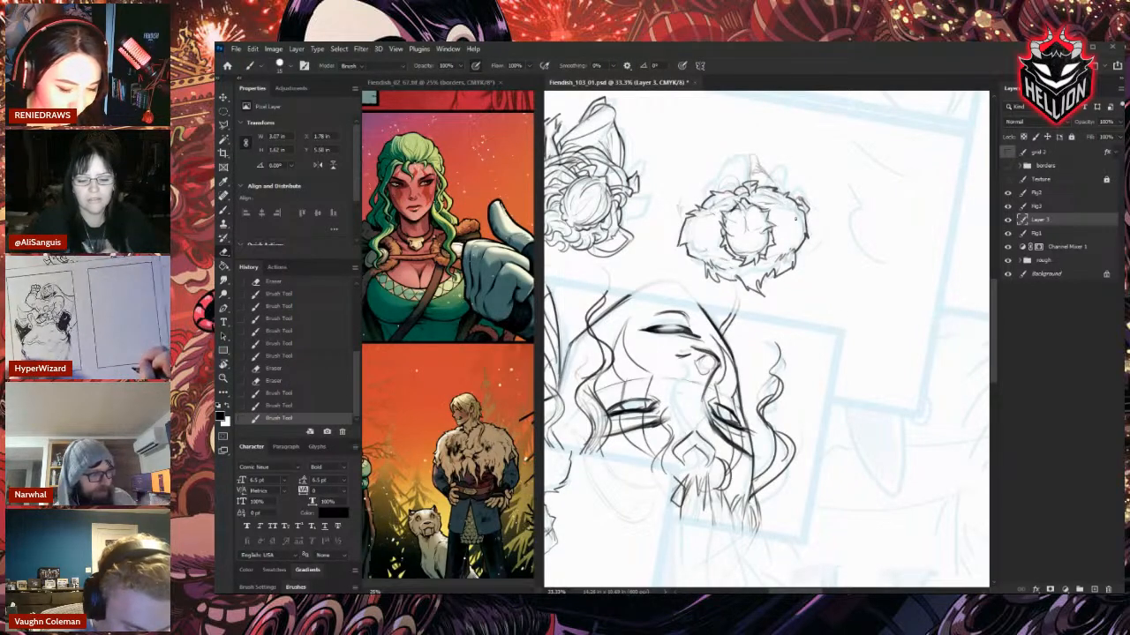
key("b")
left_click_drag(789, 205, 778, 205)
left_click_drag(772, 208, 775, 230)
left_click_drag(779, 221, 807, 214)
key("e")
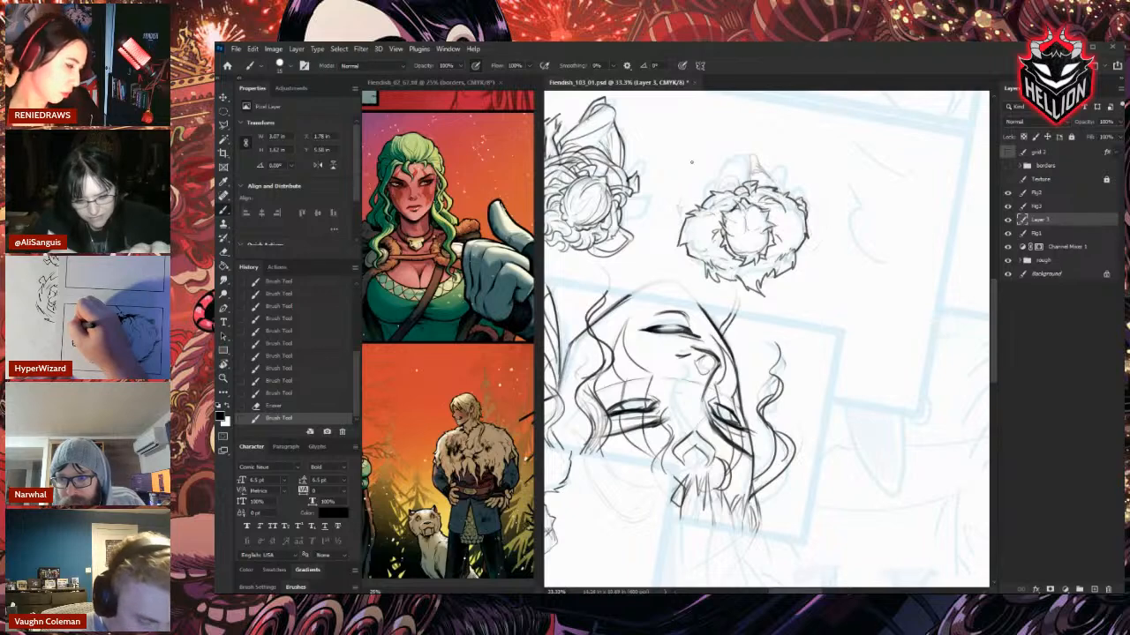
Draw a small limb protruding below the fur cloak's front edge and clean up its tip.
key("Escape")
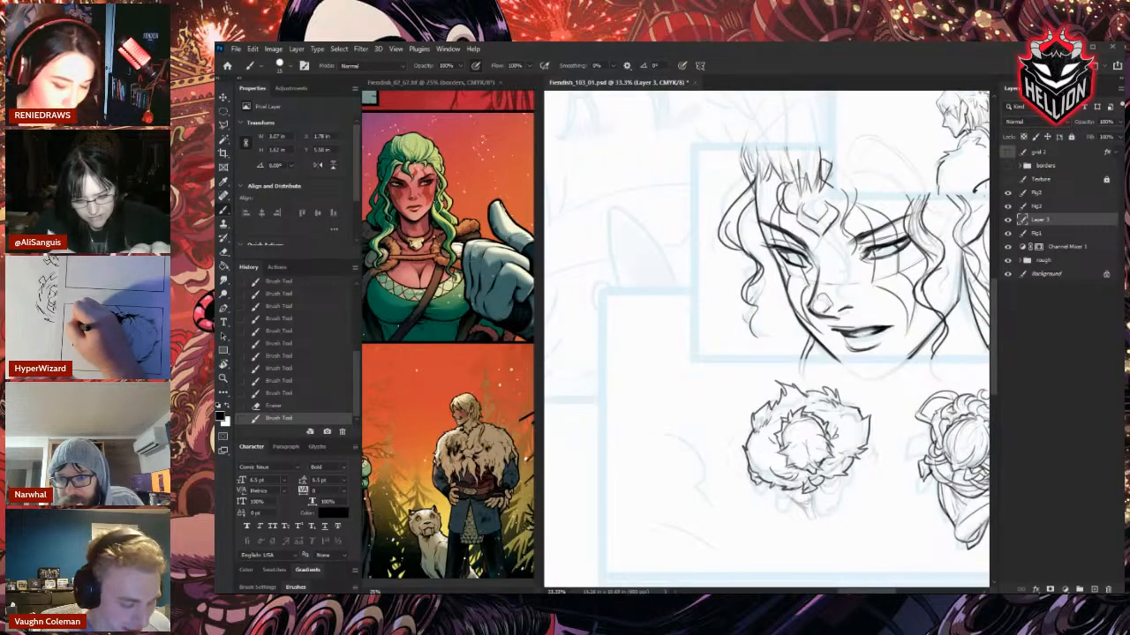
scroll(766, 335, "down", 3)
key("r")
left_click_drag(807, 270, 844, 319)
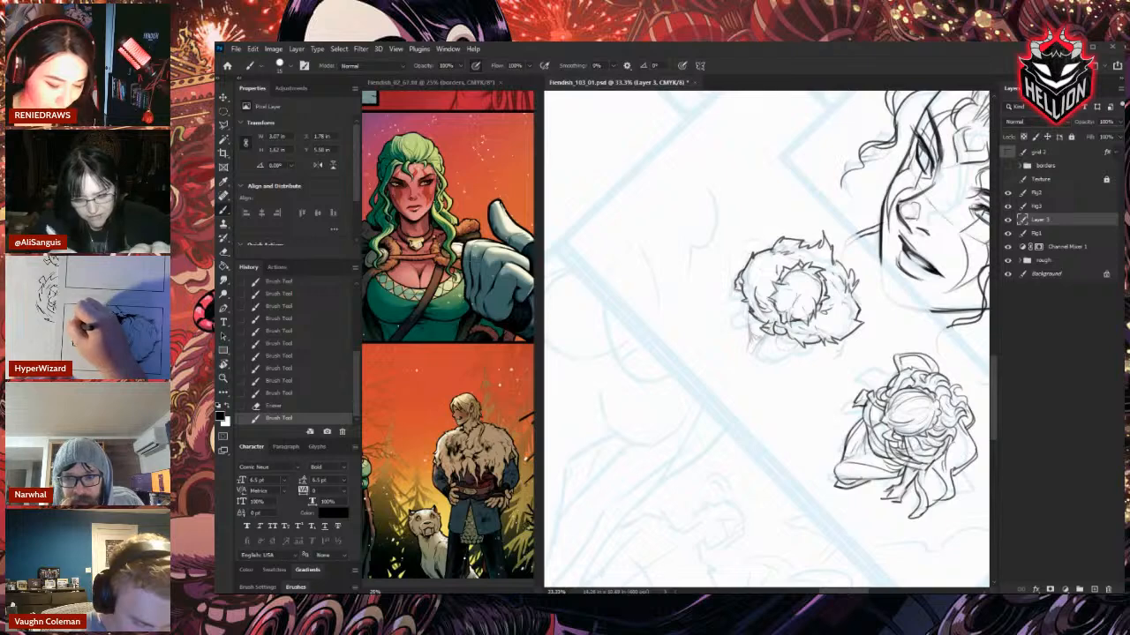
mouse_move(749, 314)
left_mouse_down()
mouse_move(750, 342)
mouse_move(761, 338)
left_mouse_up()
left_click_drag(759, 339, 769, 330)
key("e")
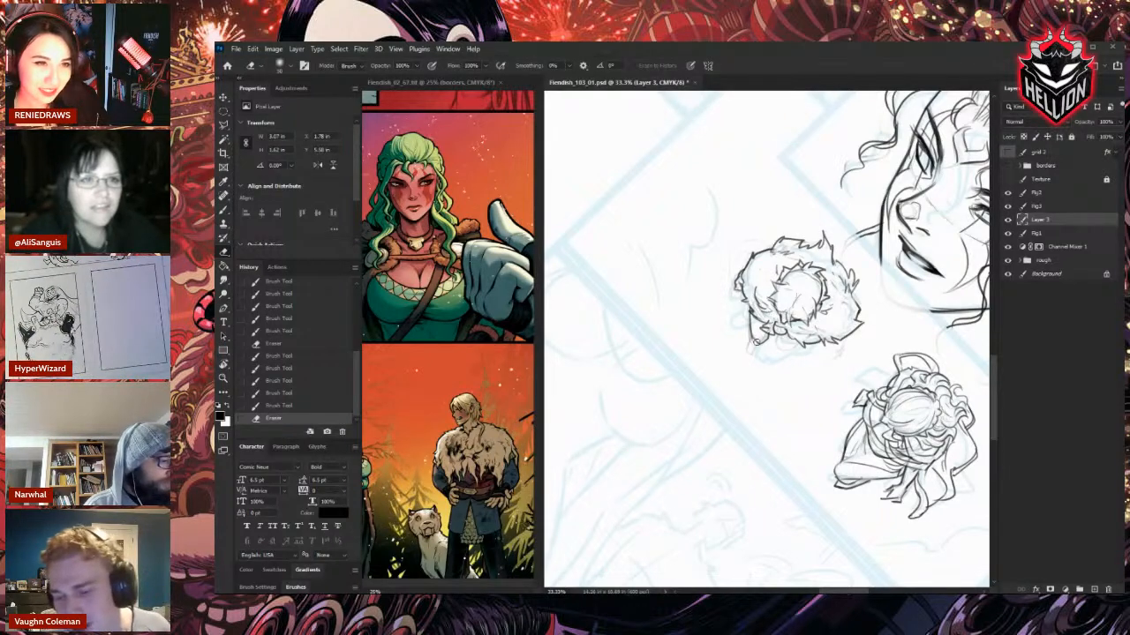
key("e")
mouse_move(757, 341)
left_mouse_down()
mouse_move(744, 352)
mouse_move(759, 355)
left_mouse_up()
key("b")
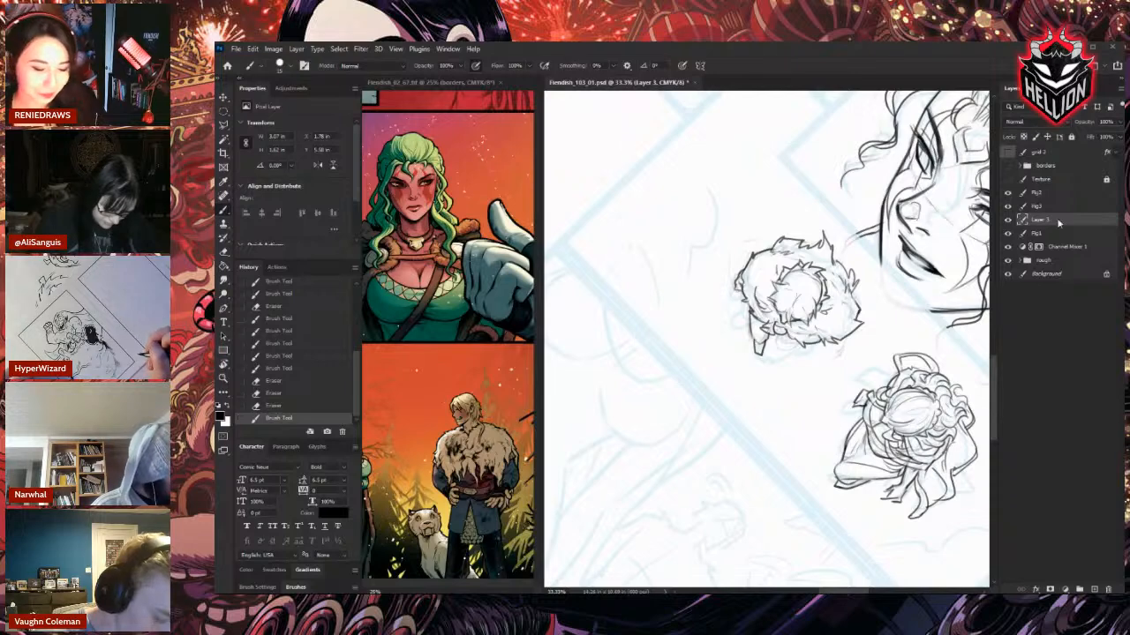
Draw the lines under the cloak's front edge and the small hand emerging beneath the right-side shoulder fur.
left_click_drag(781, 335, 789, 345)
left_click_drag(789, 335, 832, 349)
mouse_move(841, 346)
left_mouse_down()
mouse_move(835, 366)
mouse_move(839, 357)
left_mouse_up()
key("e")
key("b")
mouse_move(828, 351)
left_mouse_down()
mouse_move(843, 360)
mouse_move(844, 351)
mouse_move(839, 359)
left_mouse_up()
key("e")
key("b")
left_click_drag(844, 345, 838, 360)
Select the fur outline at the cloak's left edge with the Polygonal Lasso and nudge it slightly outward.
key("r")
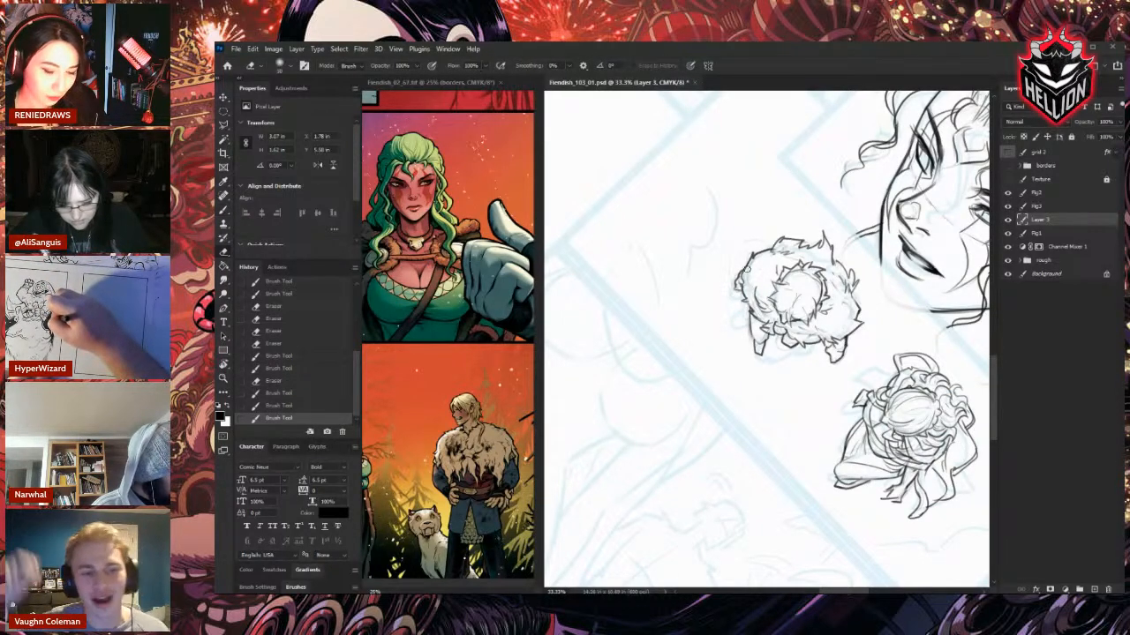
left_click_drag(888, 329, 852, 252)
left_click_drag(797, 402, 786, 384)
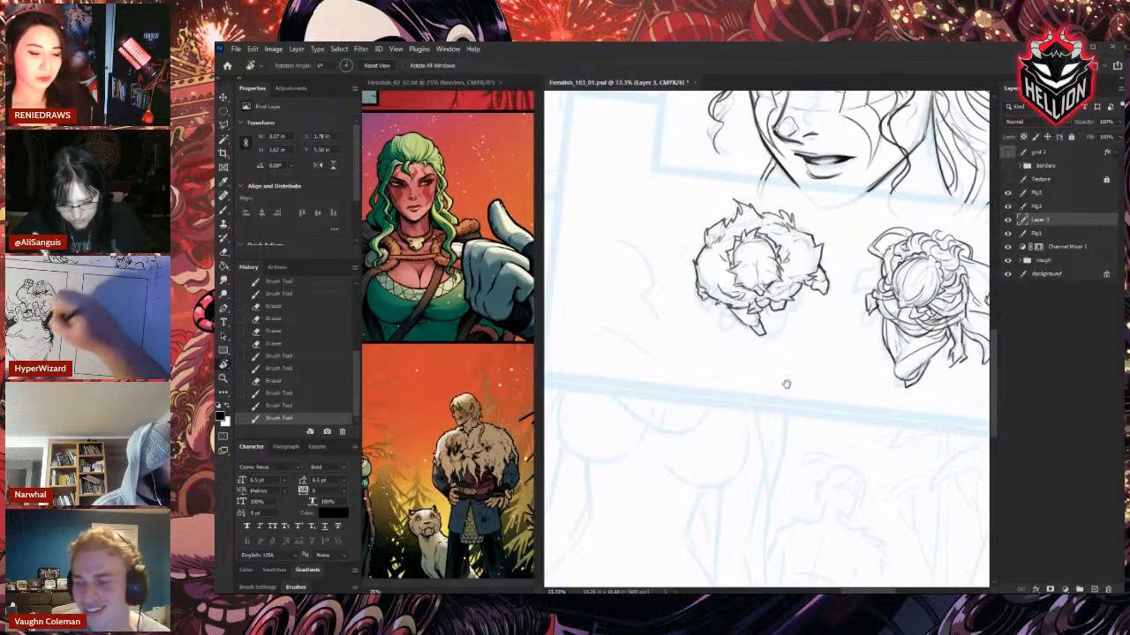
left_click_drag(732, 123, 786, 384)
key("ctrl+minus")
left_click_drag(950, 572, 877, 471)
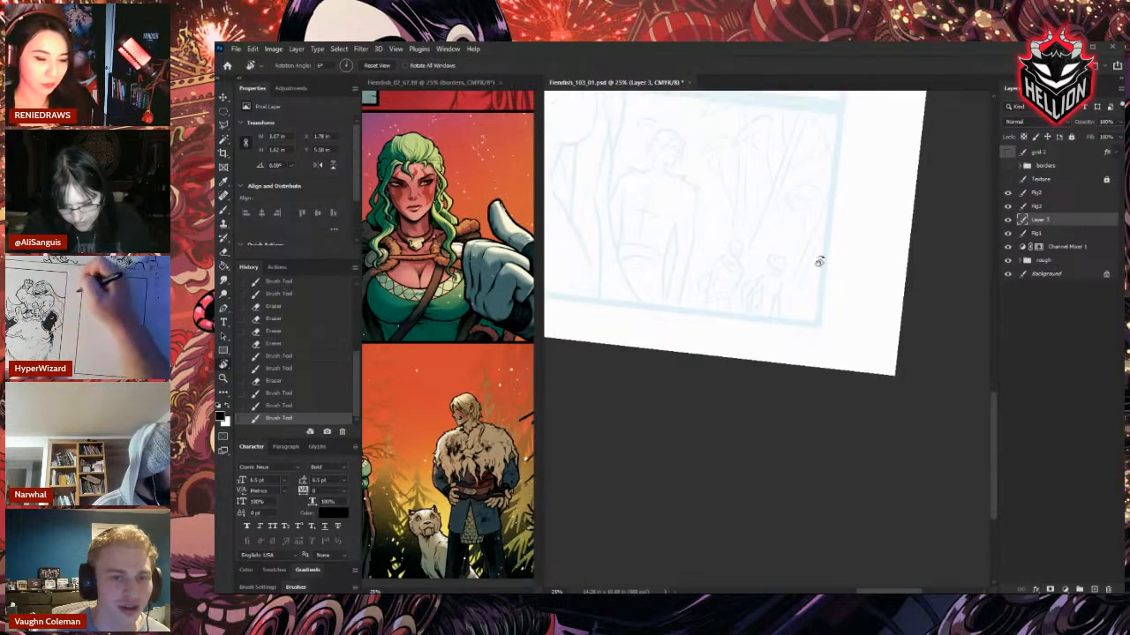
left_click_drag(751, 153, 853, 482)
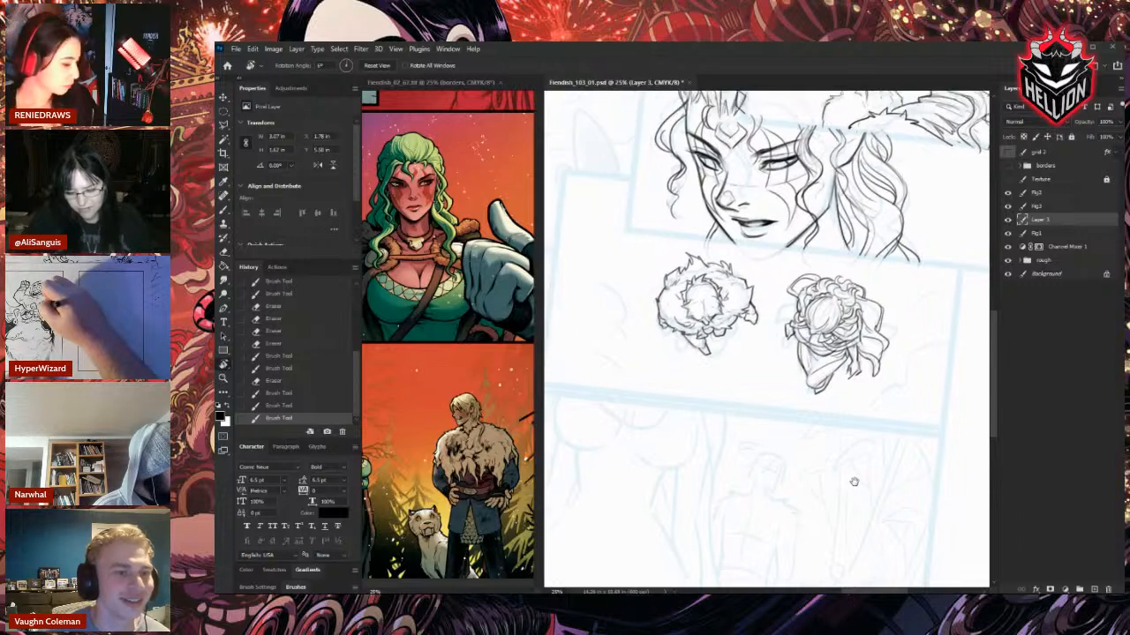
key("l")
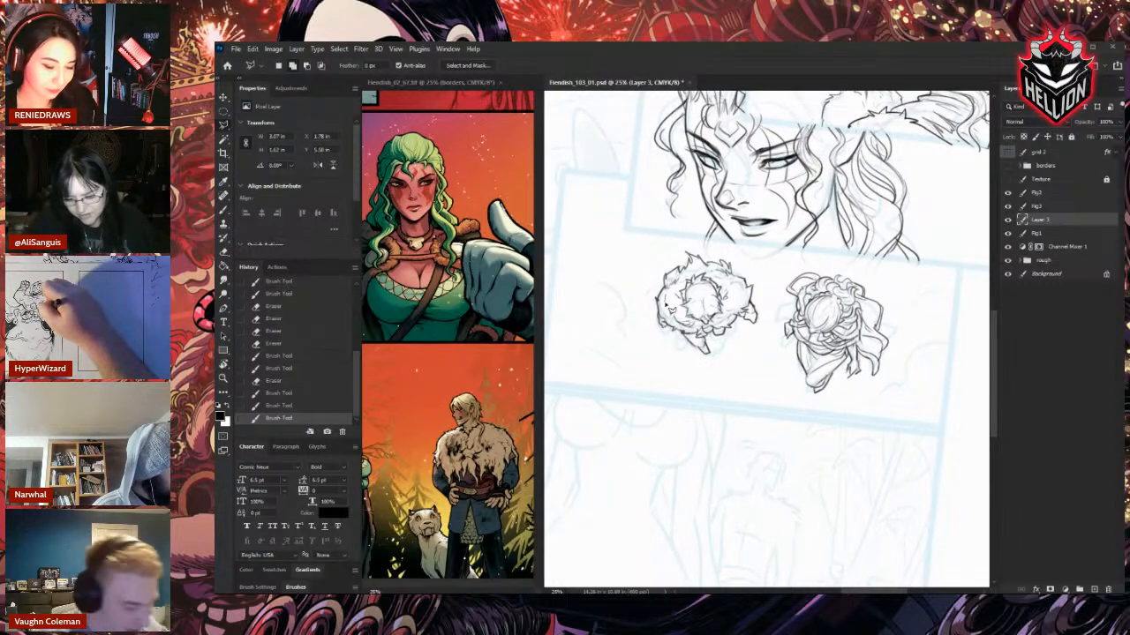
left_click_drag(669, 305, 667, 362)
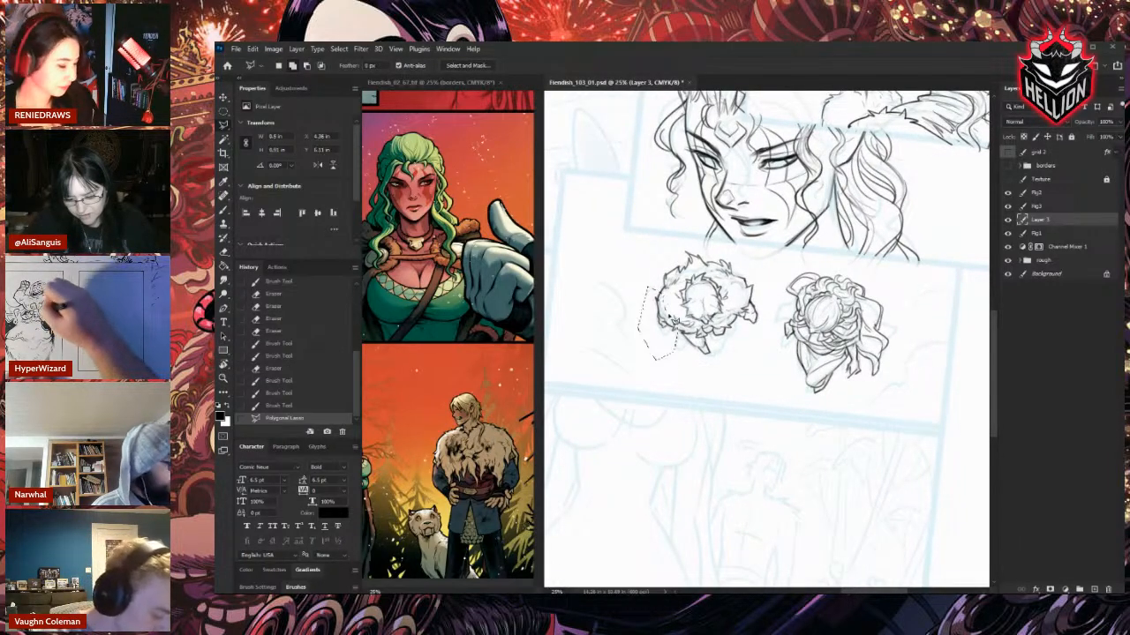
key("v")
key("Left")
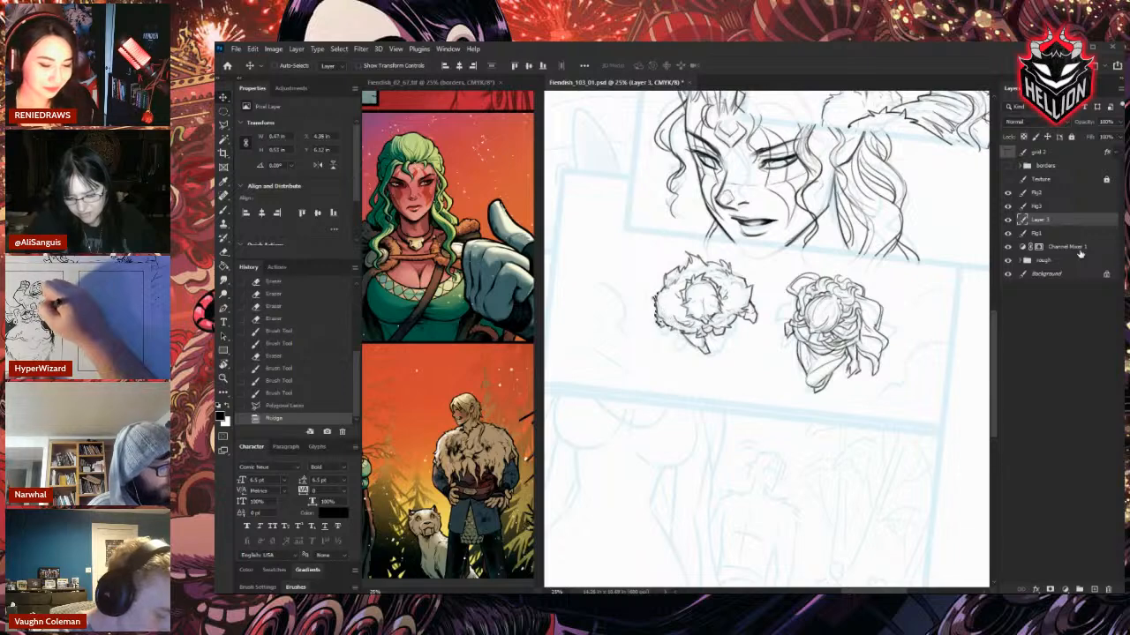
Nudge the selected fur outline at the cloak's left edge slightly down and clear the selection.
key("Down")
key("Down")
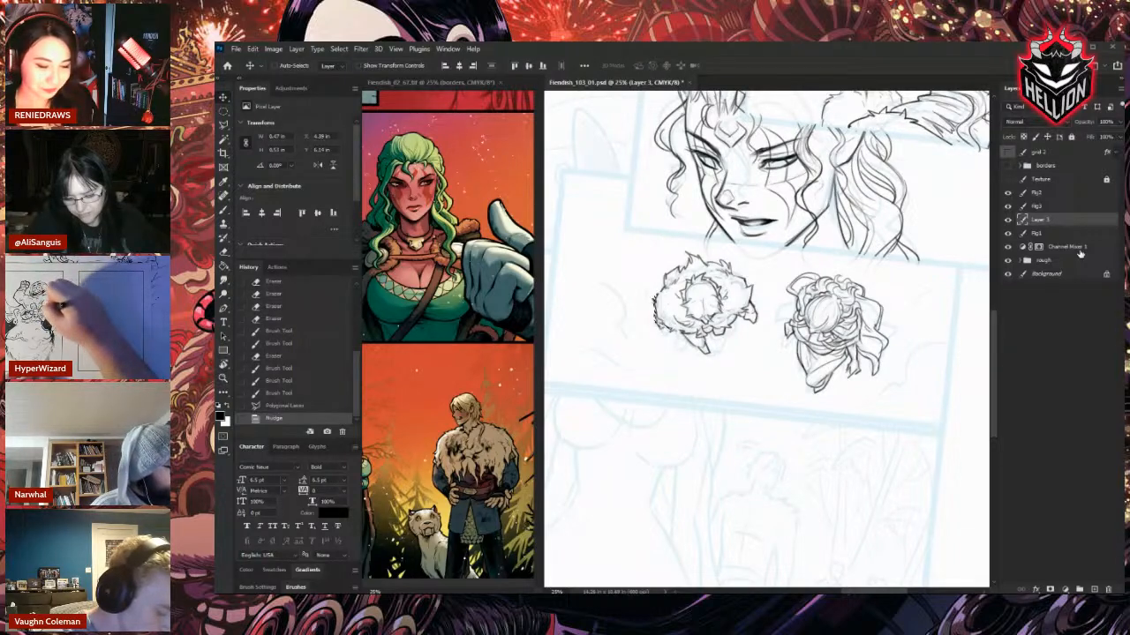
key("ctrl+d")
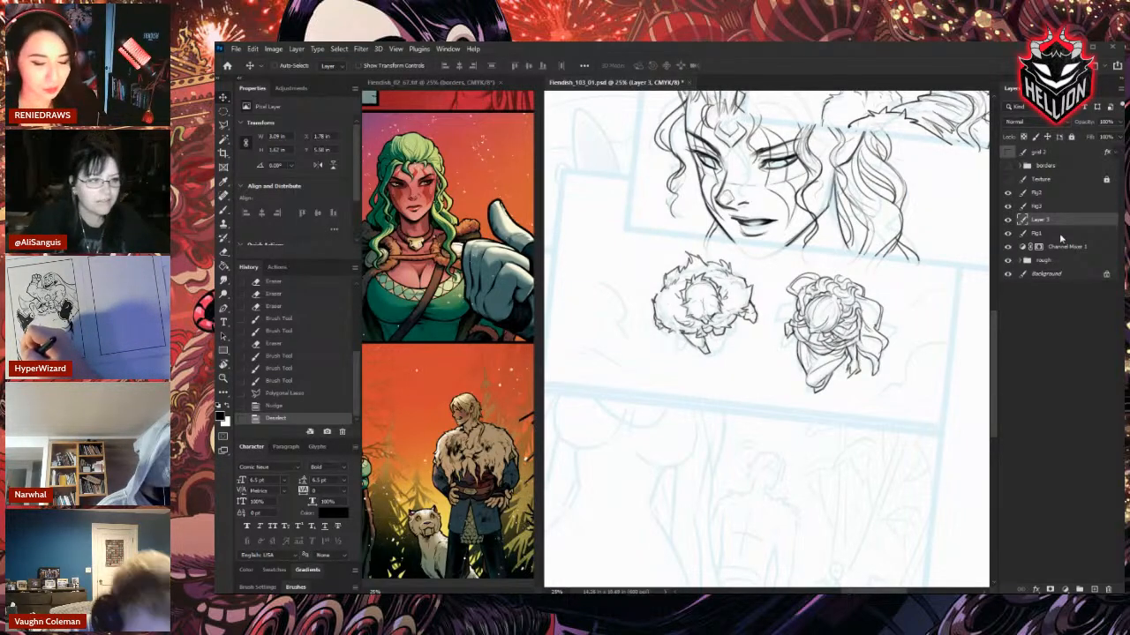
Erase the mismatched line ends along the cloak's left edge and redraw the fur strokes to join cleanly.
key("e")
left_click_drag(668, 331, 678, 336)
left_click_drag(671, 332, 678, 335)
key("b")
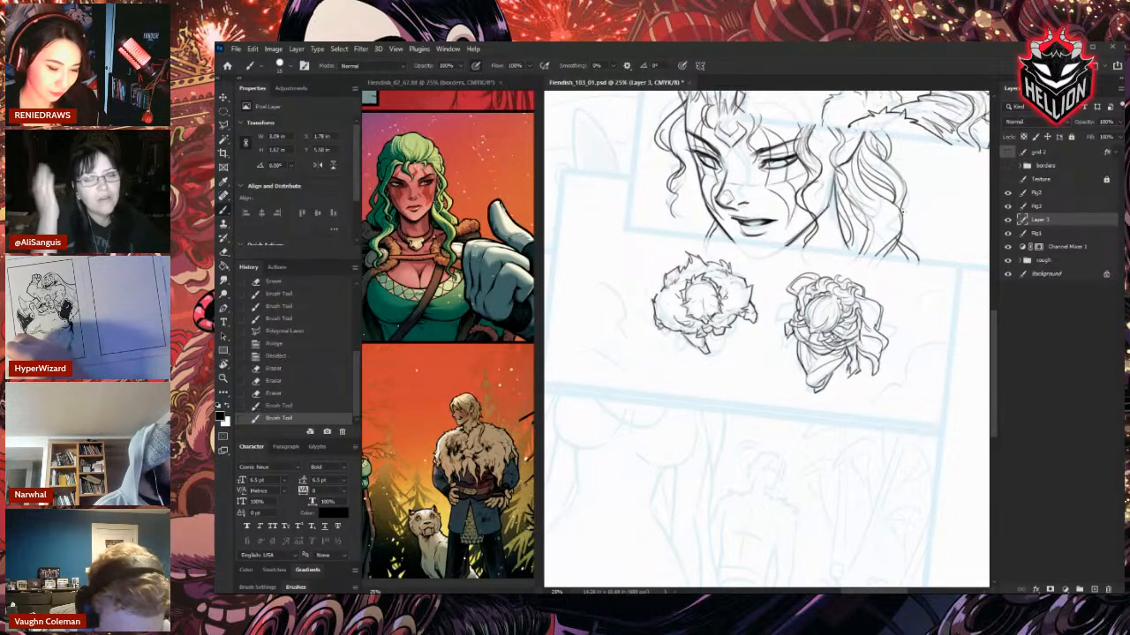
key("e")
left_click_drag(656, 268, 663, 273)
key("b")
left_click_drag(658, 269, 658, 297)
key("Escape")
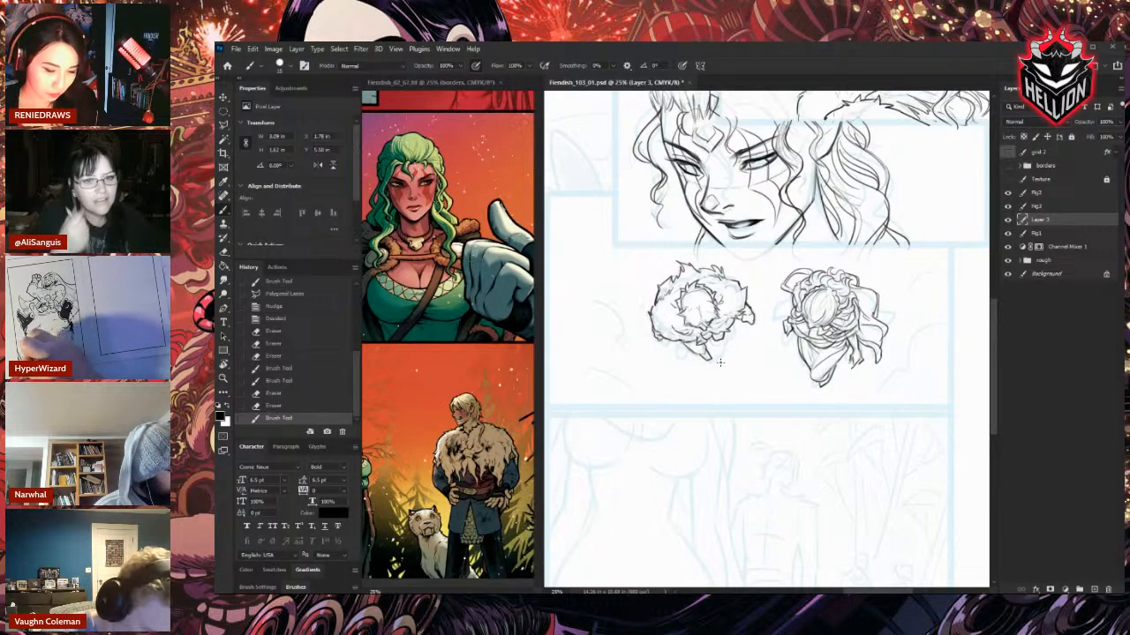
key("l")
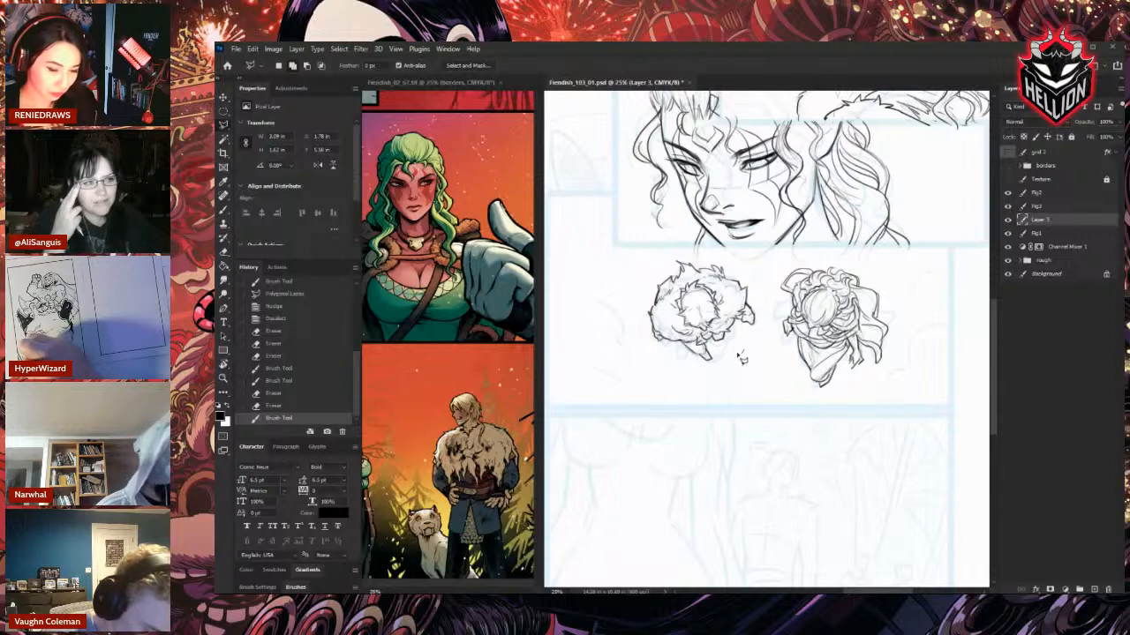
left_click(742, 353)
left_click(759, 333)
left_click(761, 278)
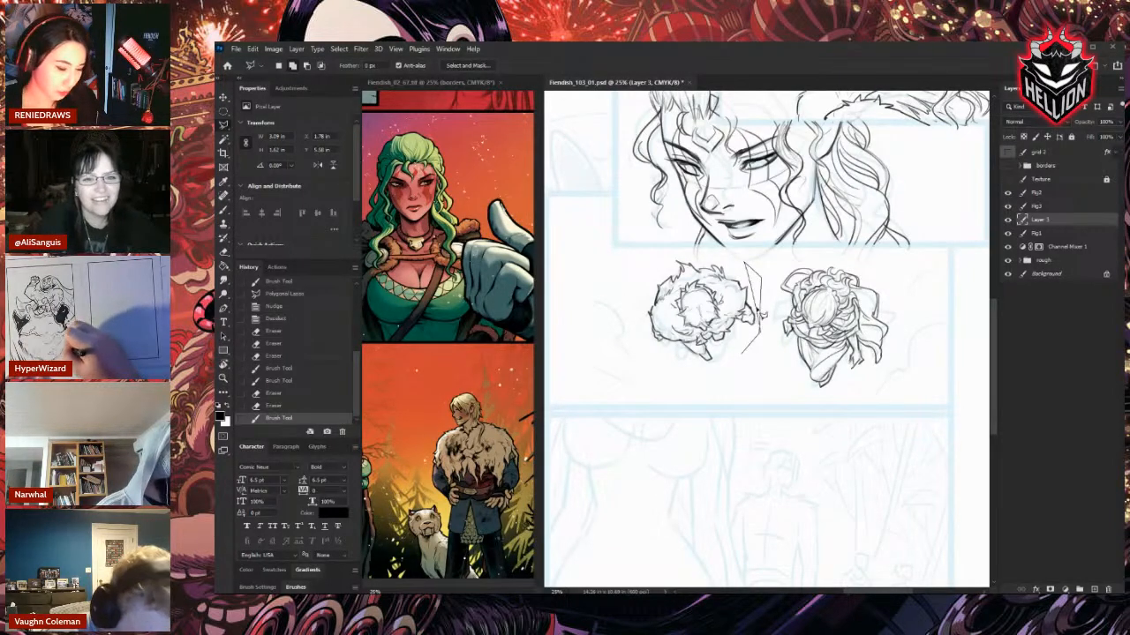
key("Escape")
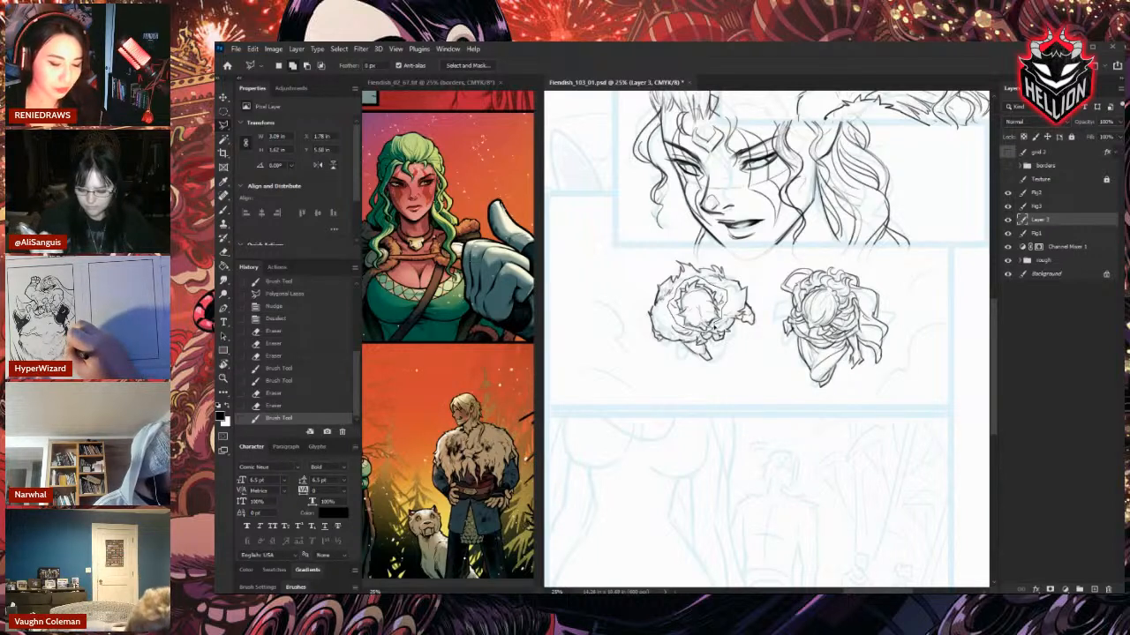
Select the fur-cloaked figure's head with the Polygonal Lasso and cut it onto its own layer.
left_click(719, 330)
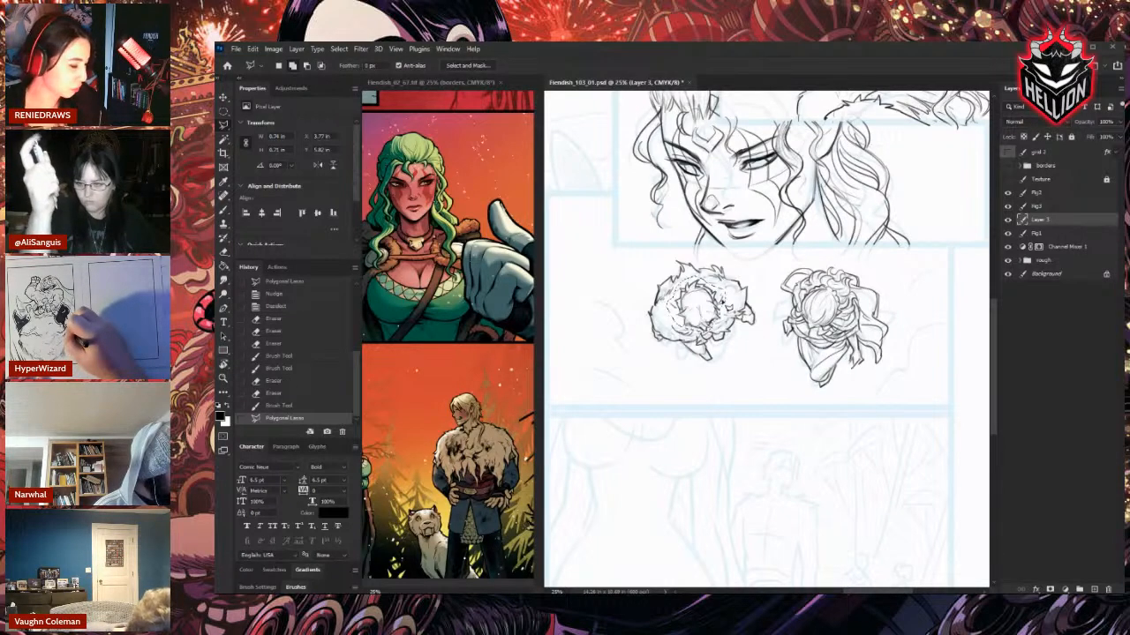
key("ctrl+shift+j")
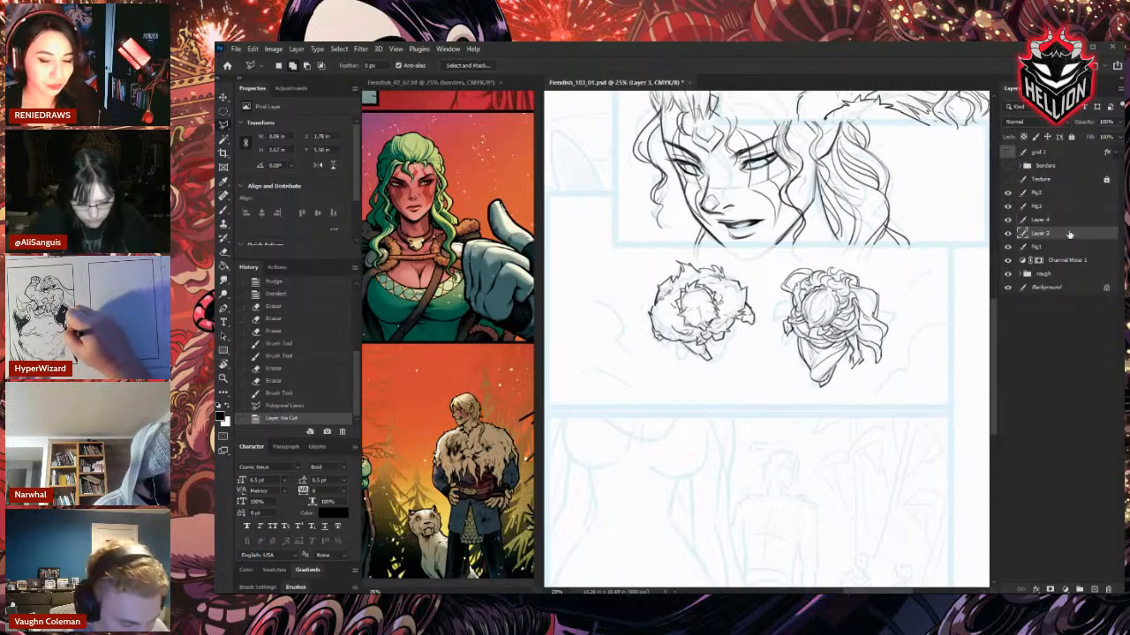
left_click(1008, 220)
left_click(1008, 219)
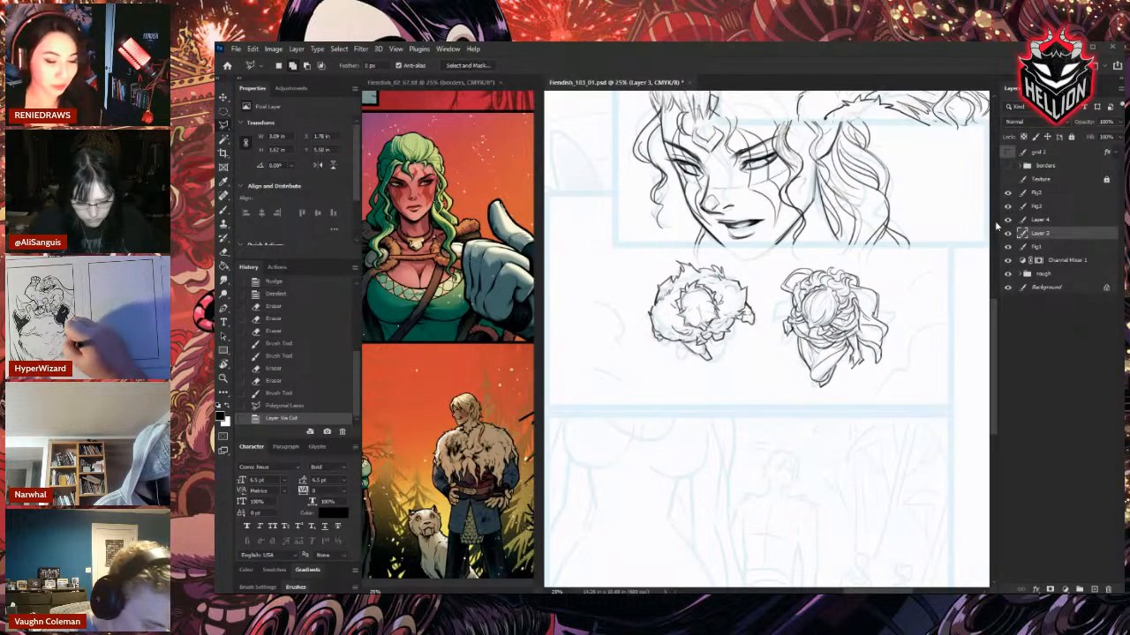
key("ctrl+t")
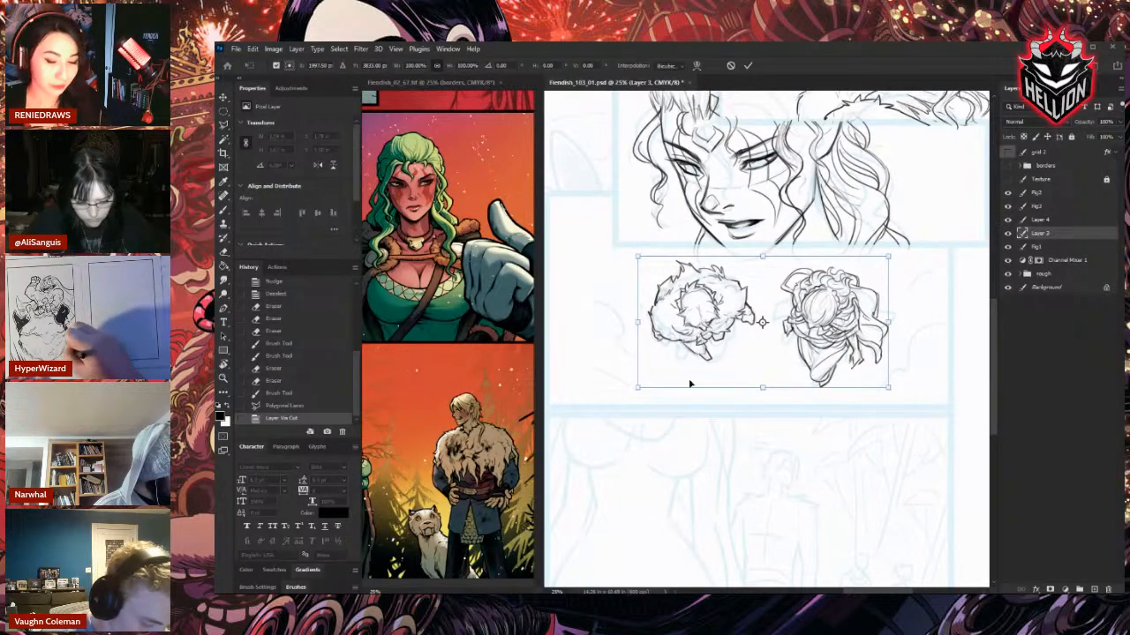
key("Escape")
left_click(1008, 234)
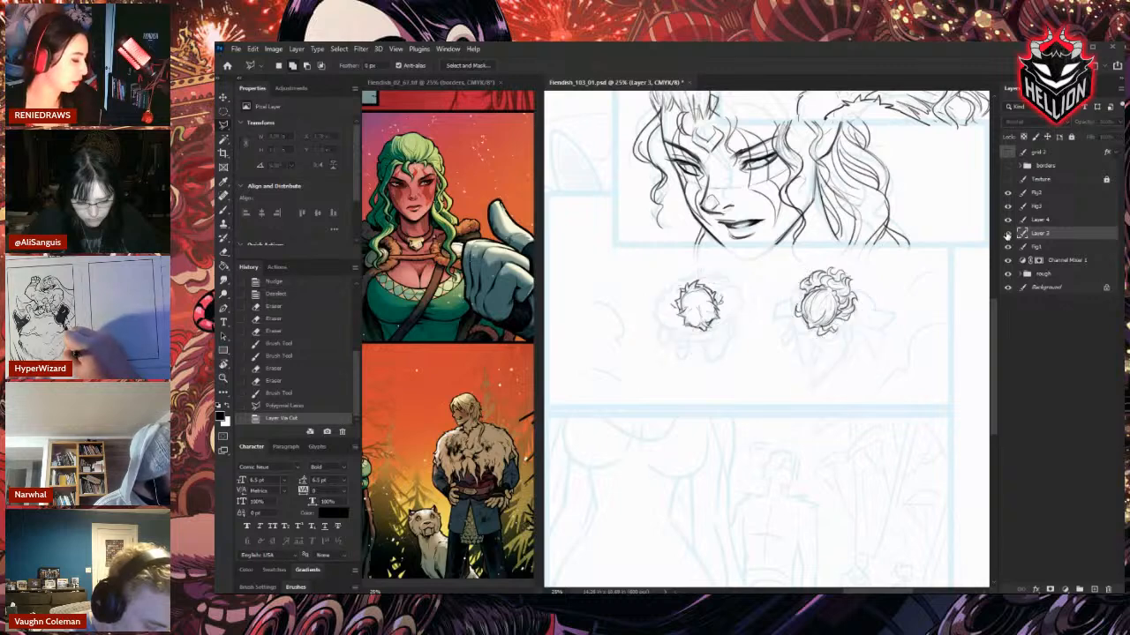
left_click(1008, 234)
key("ctrl+t")
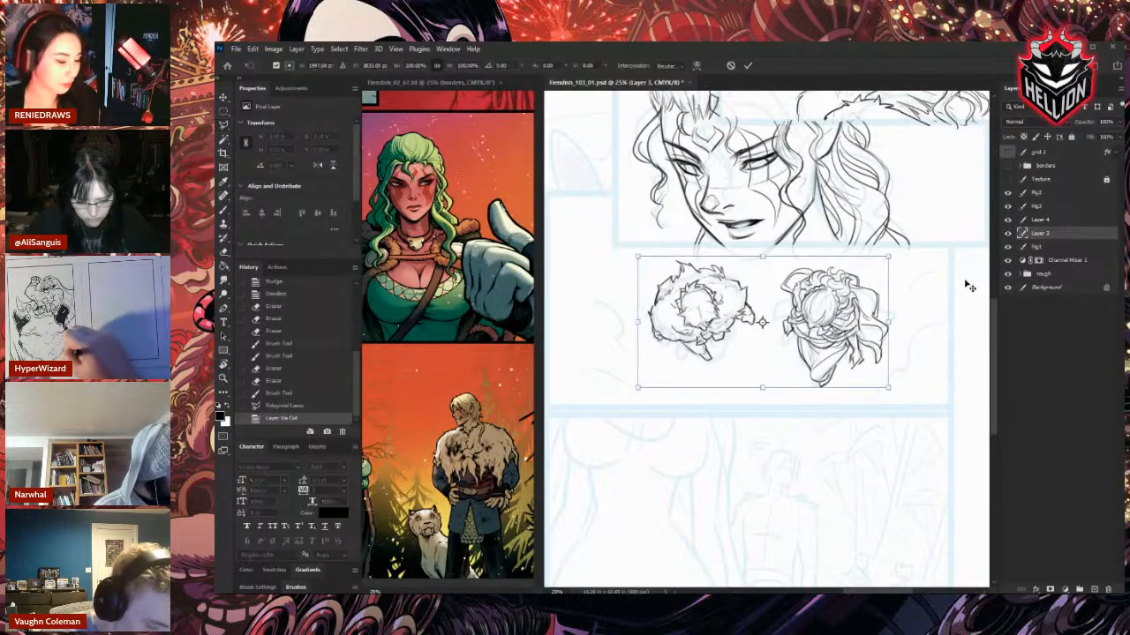
key("Escape")
Select the fur cloak on Layer 3 with a rectangular marquee, enlarge it slightly, shift it left and clear the selection.
key("m")
mouse_move(891, 449)
left_mouse_down()
mouse_move(754, 315)
mouse_move(764, 345)
mouse_move(757, 377)
left_mouse_up()
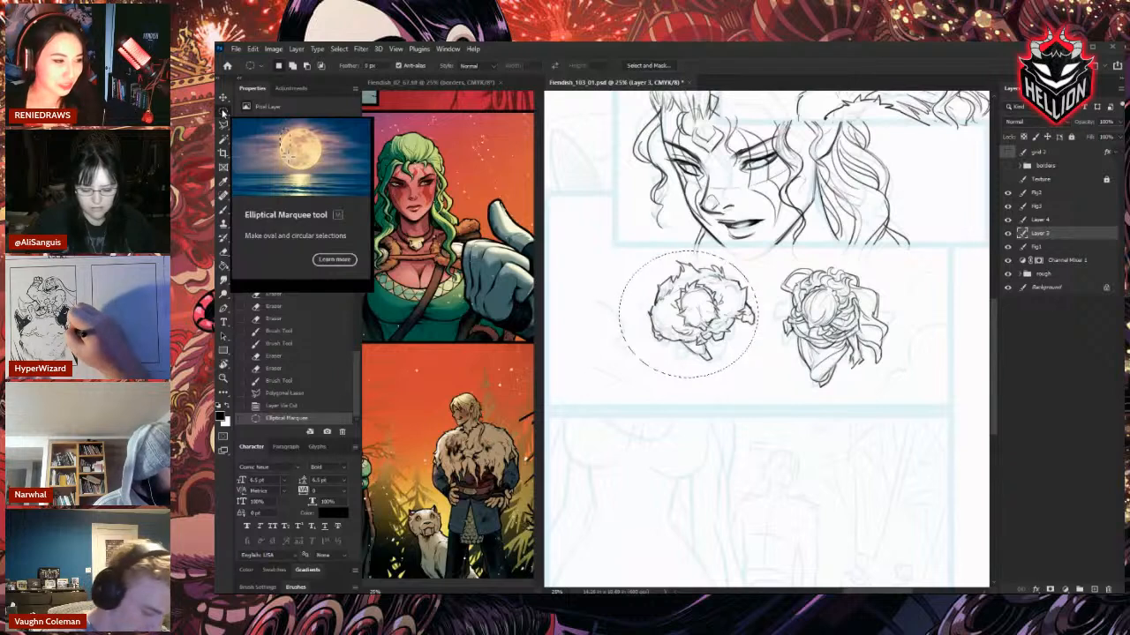
right_click(224, 114)
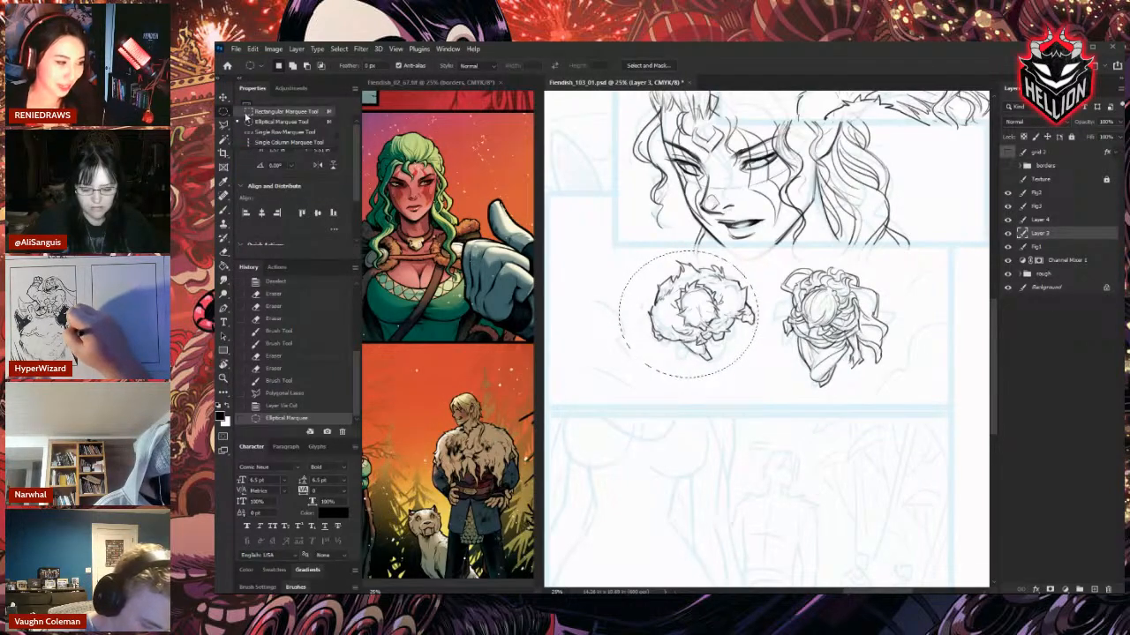
left_click(273, 111)
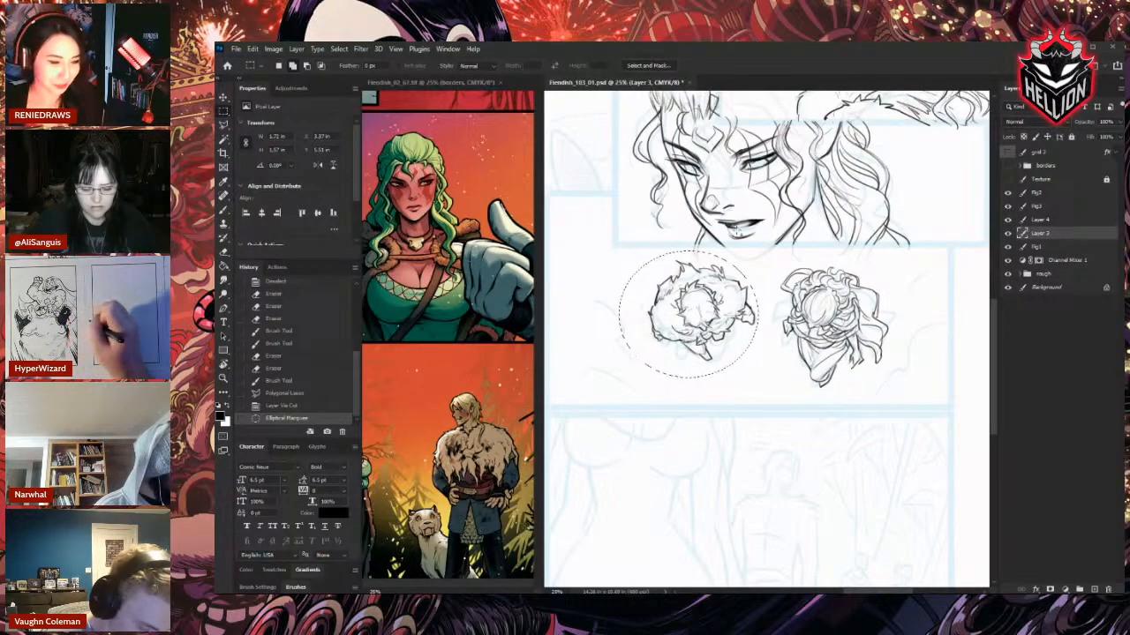
mouse_move(612, 262)
left_mouse_down()
mouse_move(718, 332)
mouse_move(734, 314)
mouse_move(765, 360)
mouse_move(758, 385)
left_mouse_up()
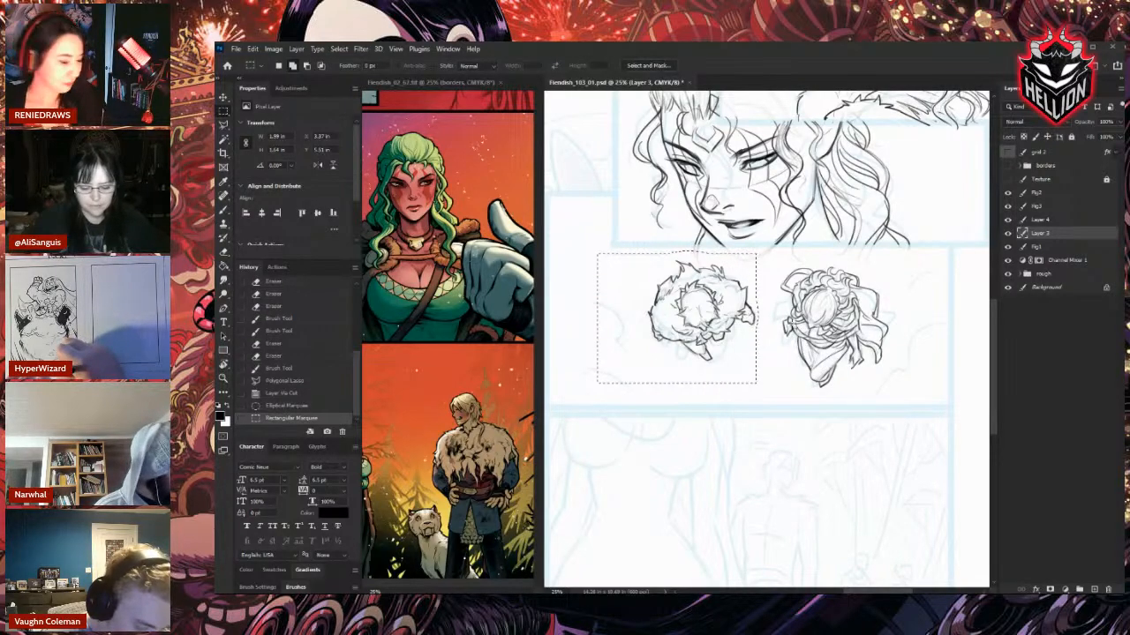
key("ctrl+t")
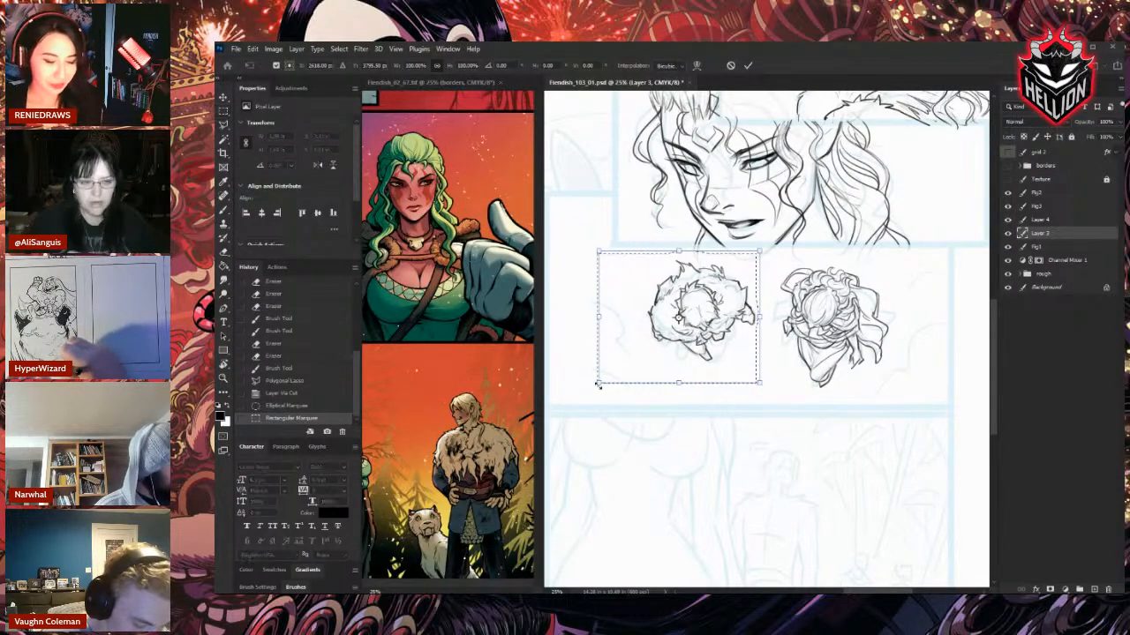
left_click_drag(598, 385, 585, 398)
left_click_drag(726, 356, 717, 356)
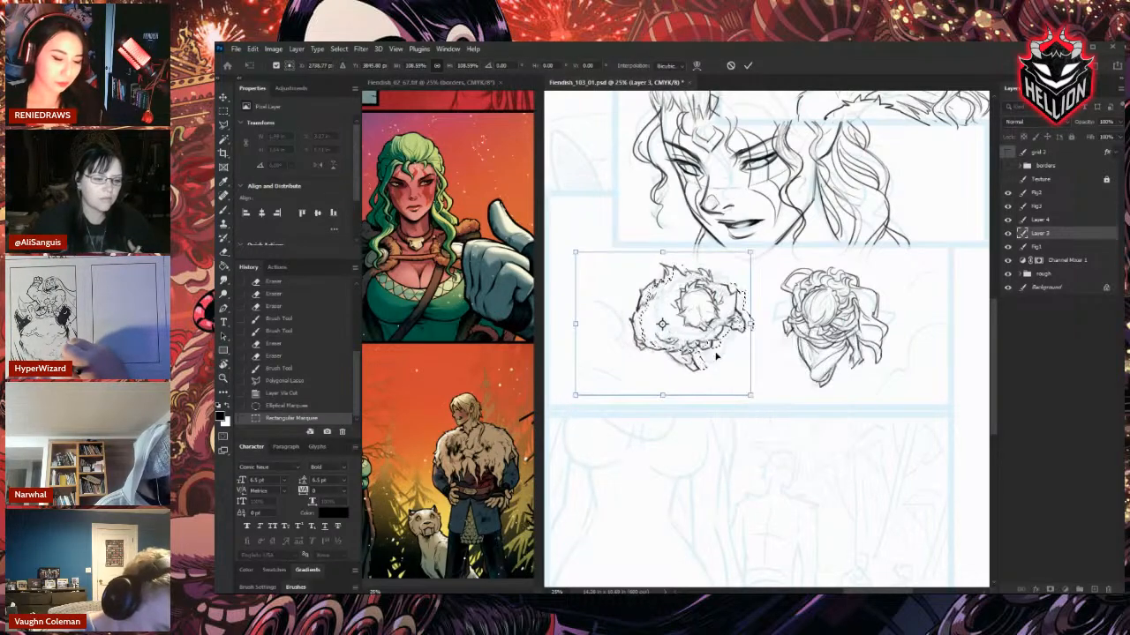
key("Return")
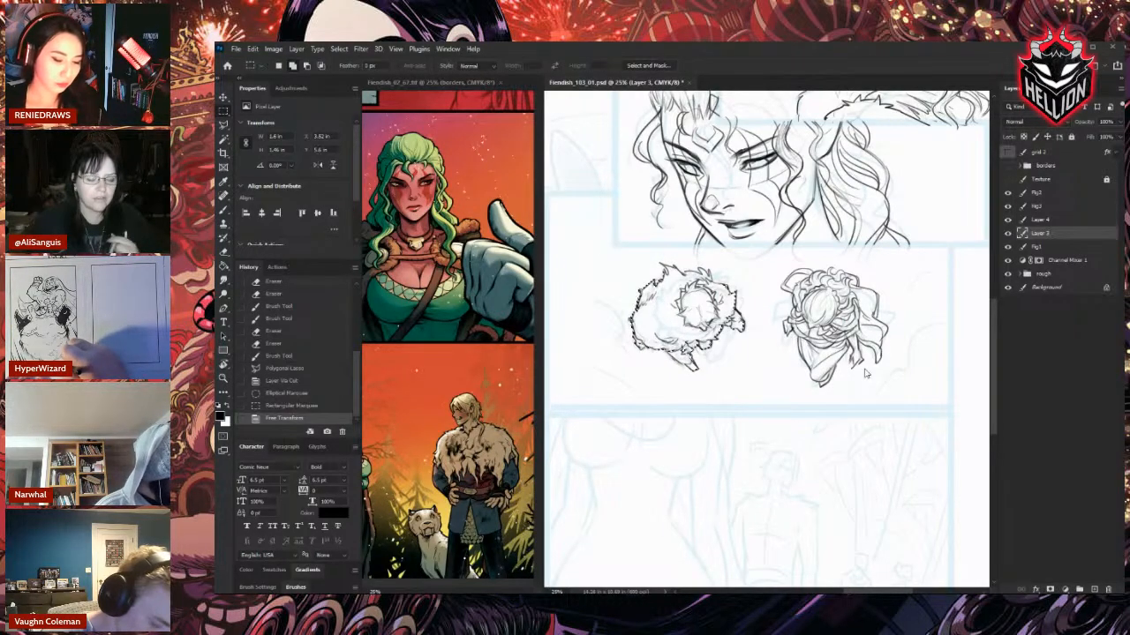
key("ctrl+d")
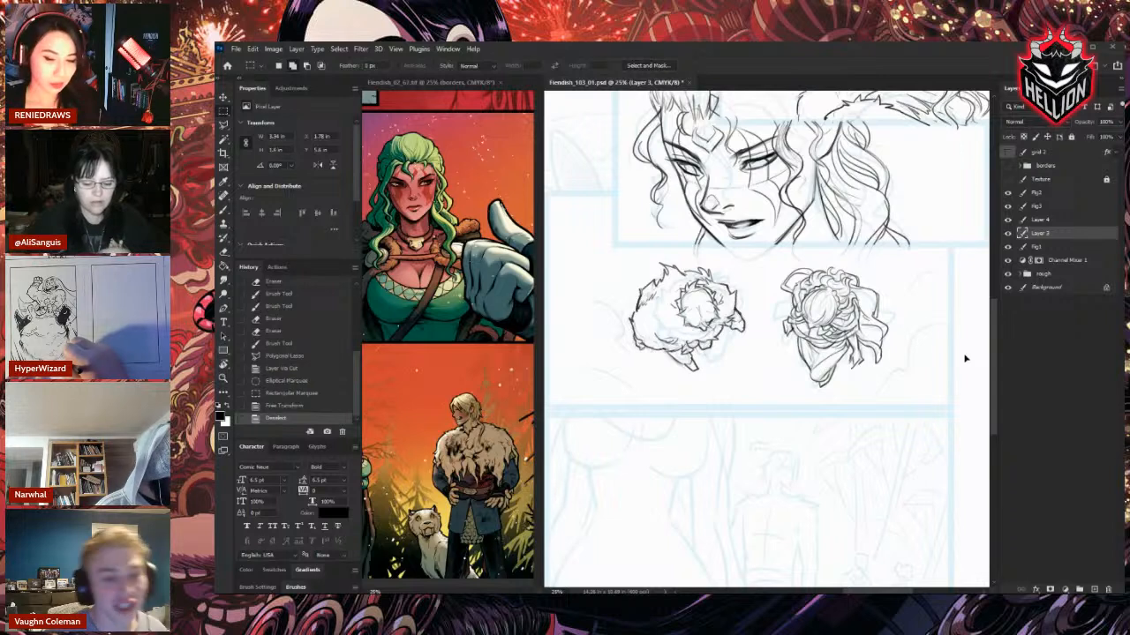
Move the head on Layer 4 left into the centre of the enlarged cloak and scale it to about 106%.
left_click(1043, 221)
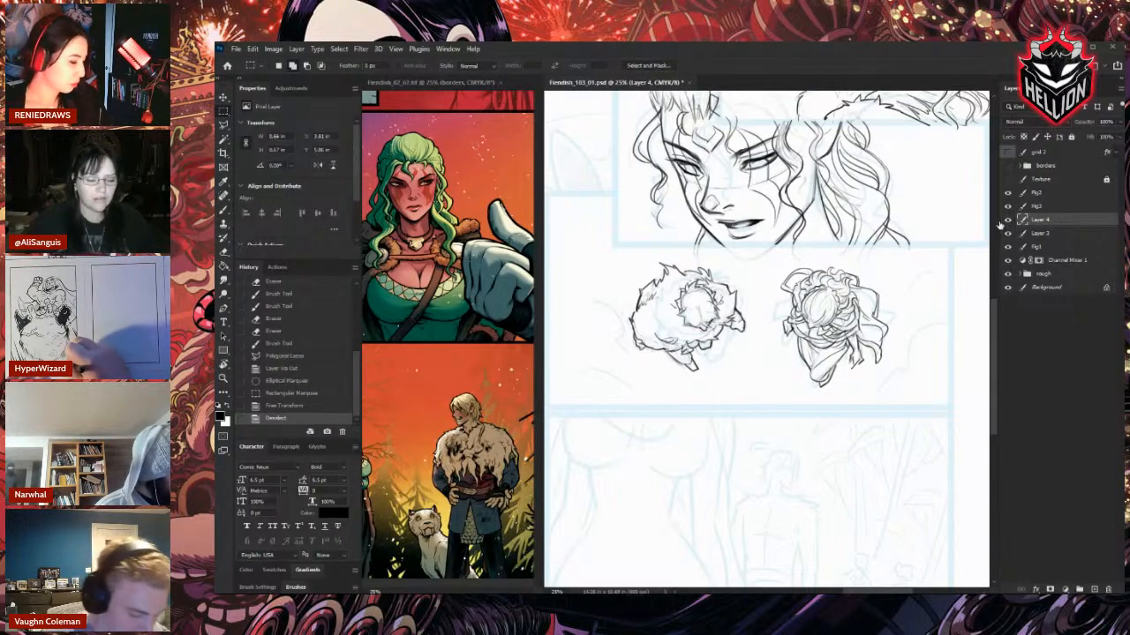
key("v")
left_click_drag(741, 298, 706, 299)
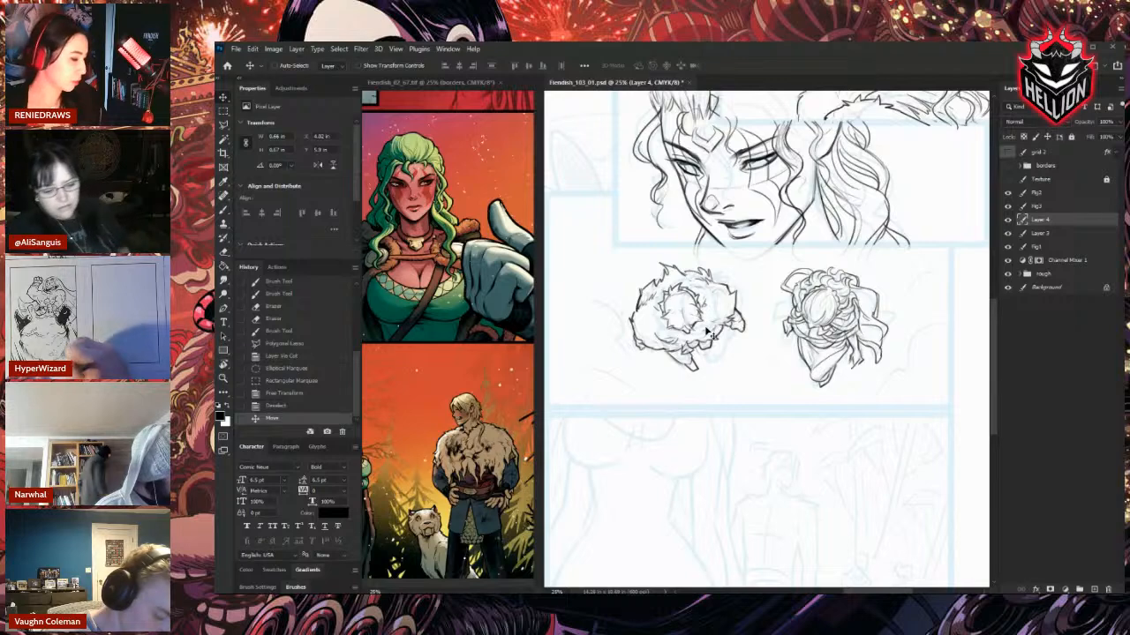
key("ctrl+t")
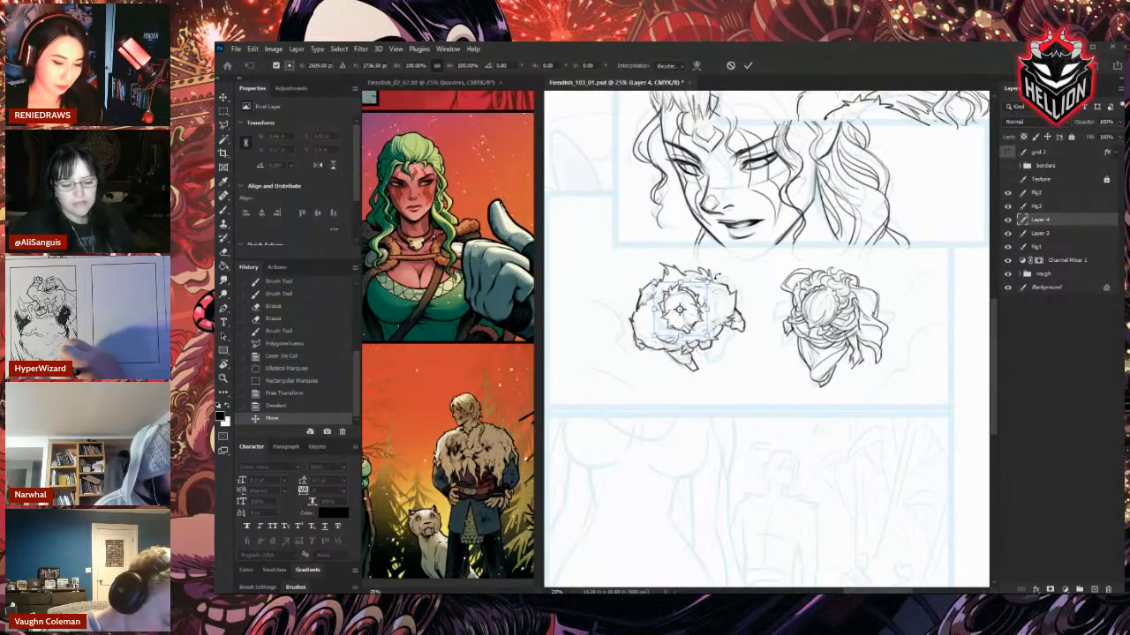
left_click_drag(717, 275, 709, 273)
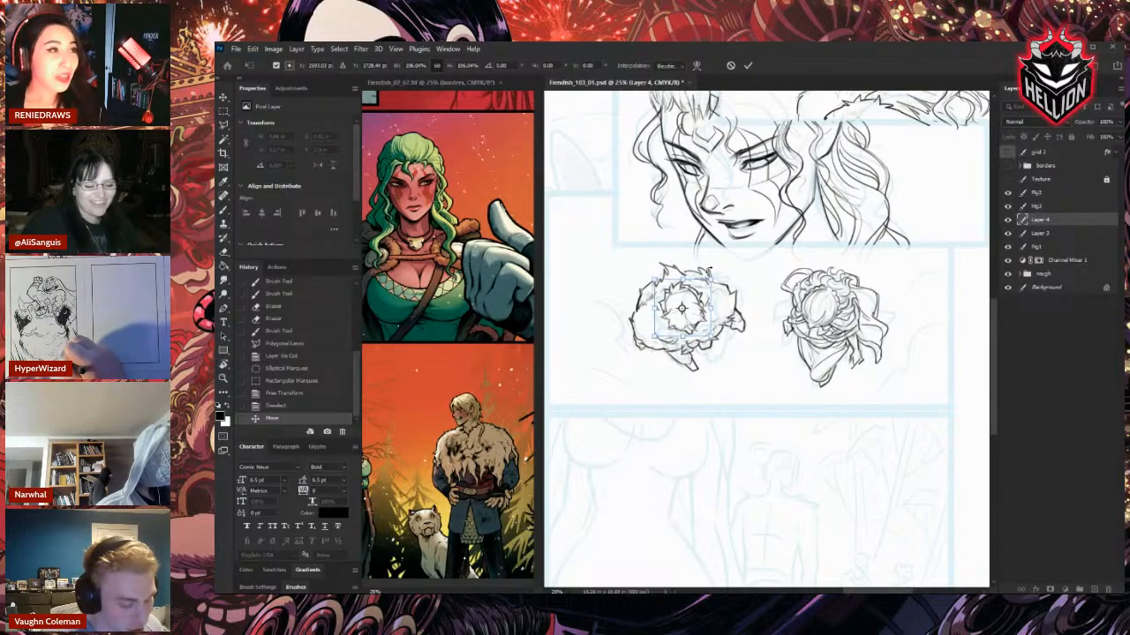
key("Return")
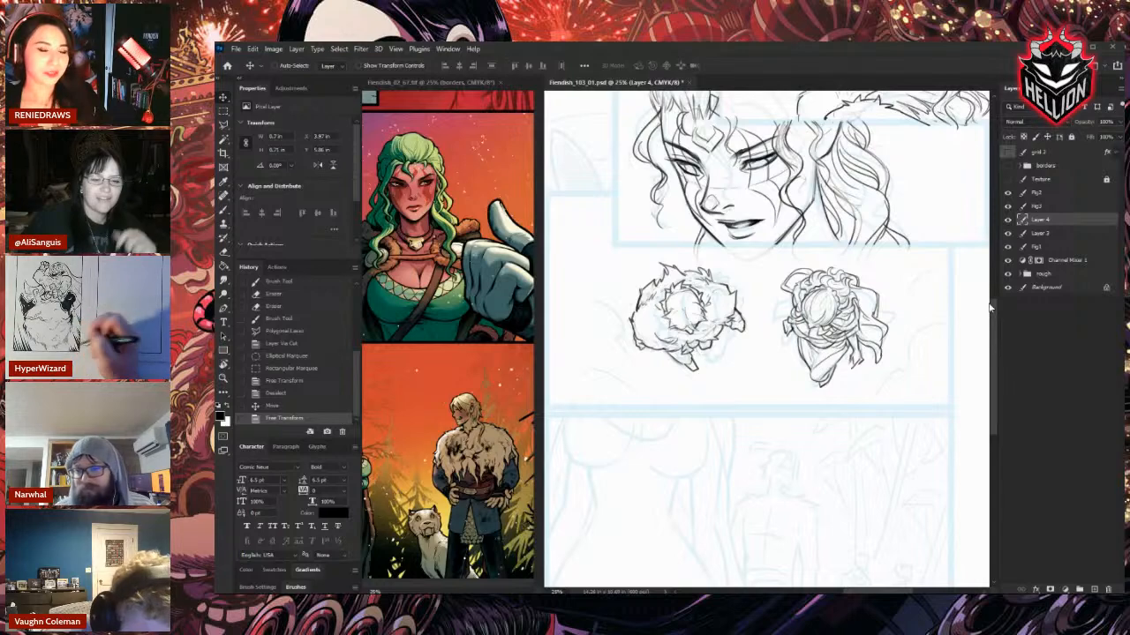
Merge the cut-out head on Layer 4 into Layer 3, and merge the combined figures down into Fig1.
key("ctrl+minus")
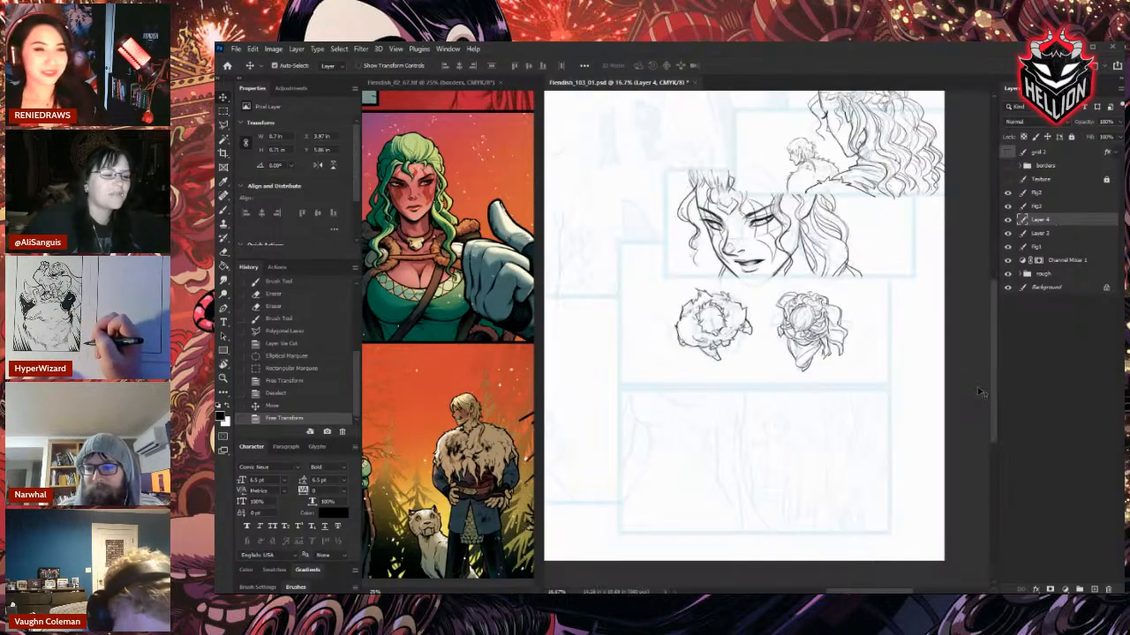
key("ctrl+minus")
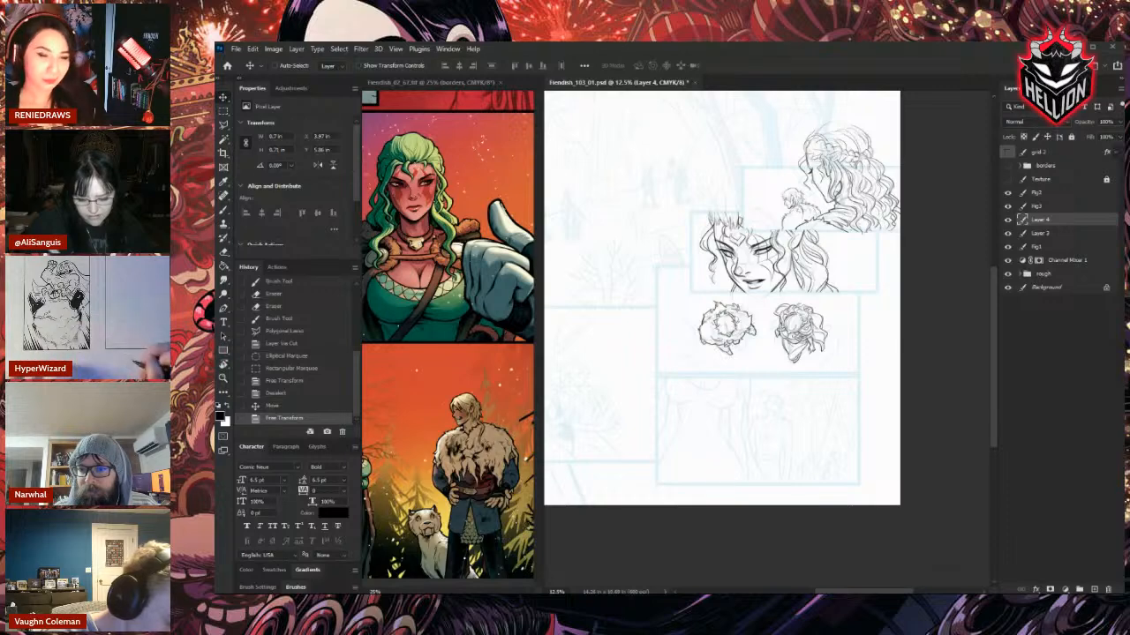
key("ctrl+plus")
key("ctrl+plus")
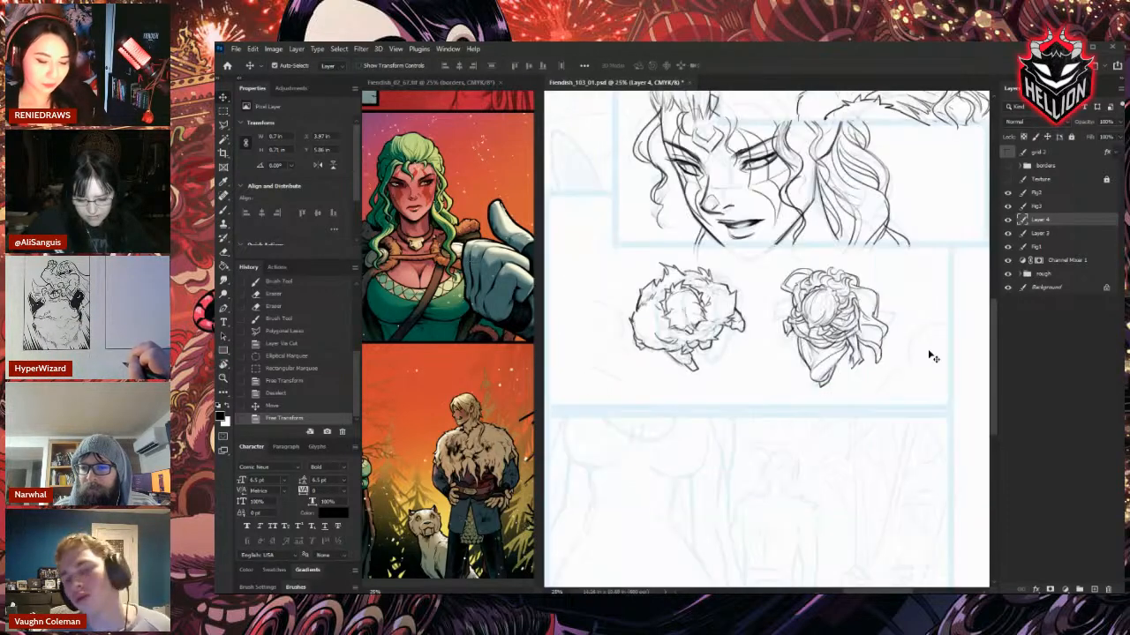
mouse_move(874, 477)
left_mouse_down()
mouse_move(874, 397)
mouse_move(926, 351)
left_mouse_up()
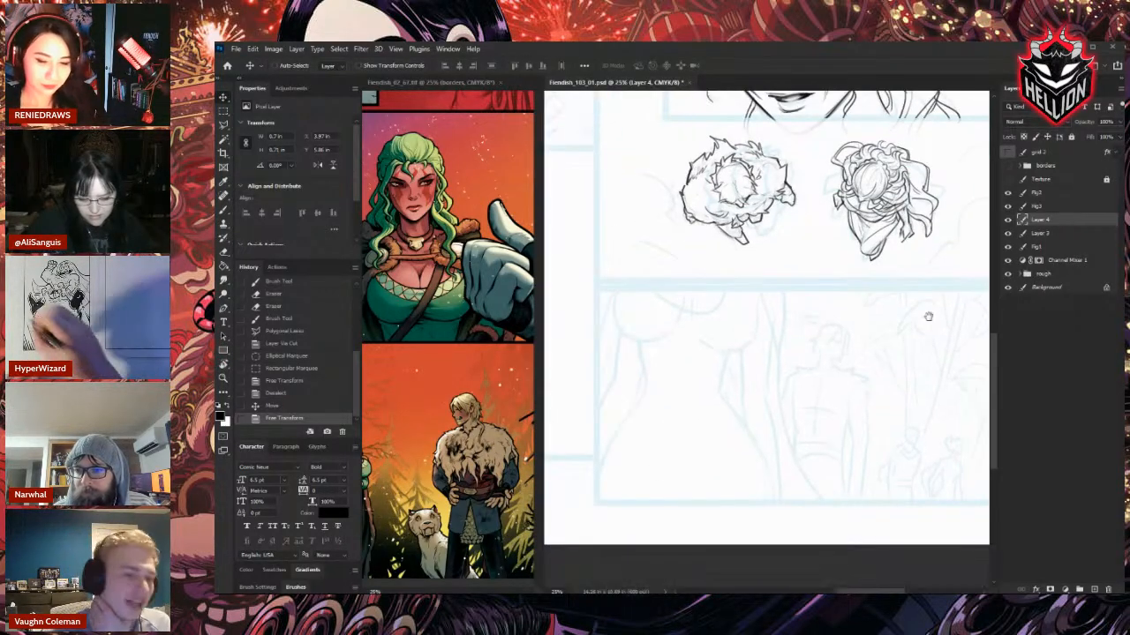
key("b")
left_click(1038, 248)
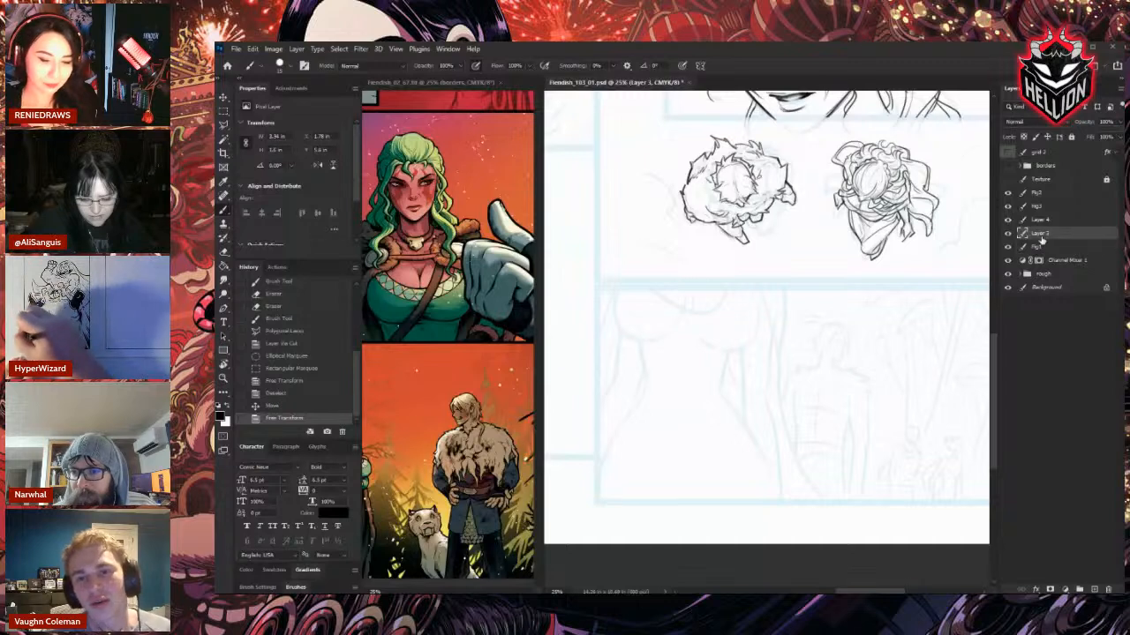
left_click(1044, 221)
key("ctrl+e")
left_click(1007, 219)
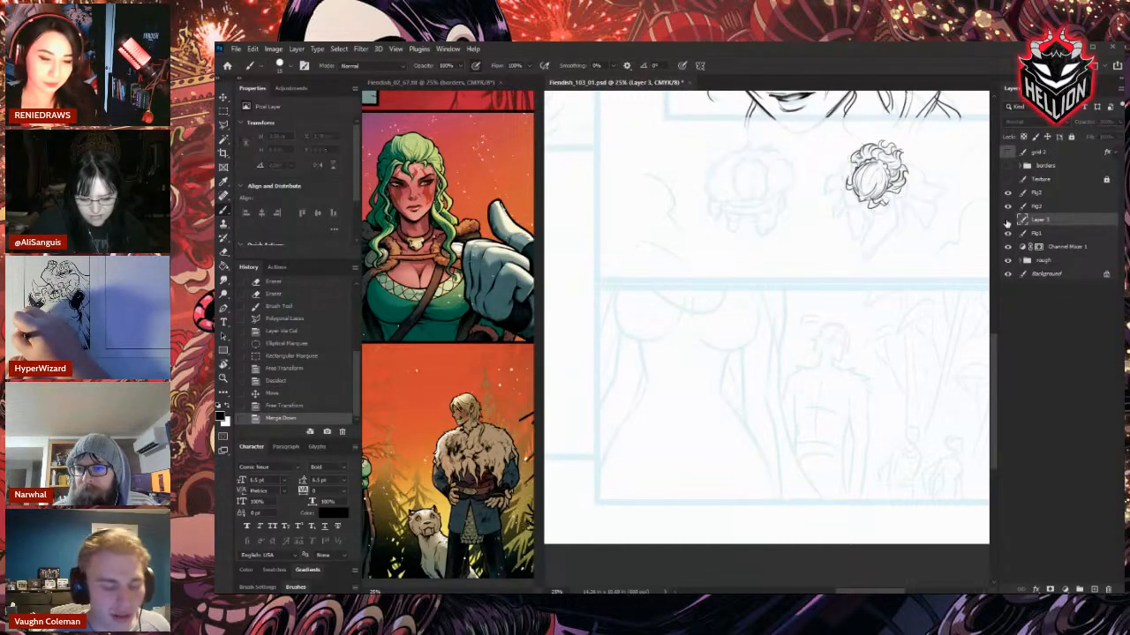
key("ctrl+e")
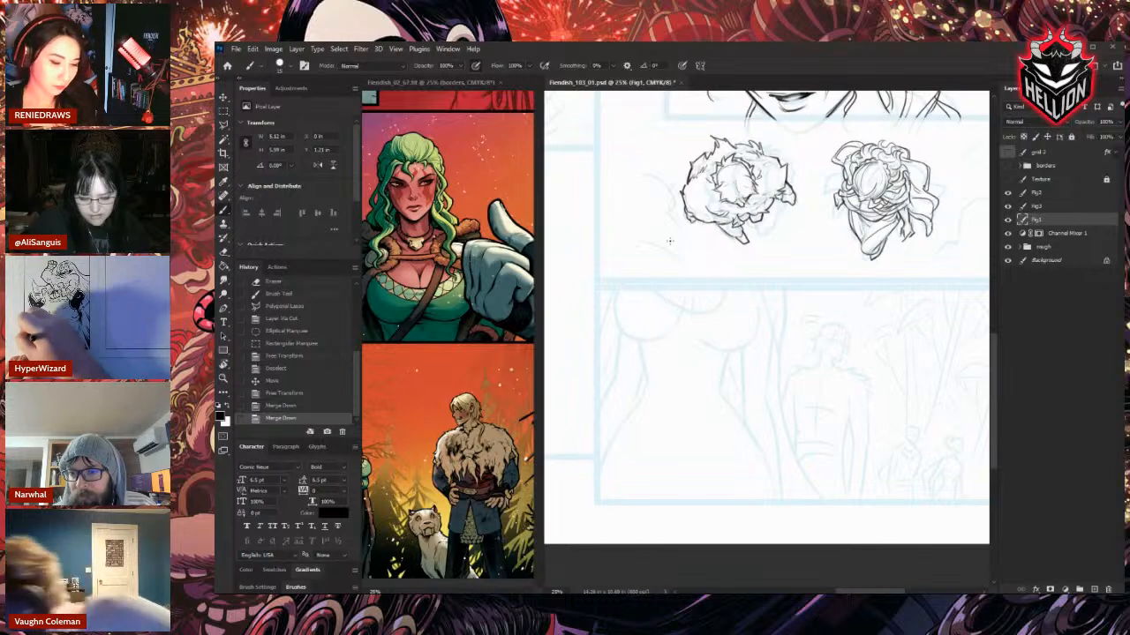
On the Fig3 layer, roughly sketch the shoulder, torso sides and underbust line of the bottom panel's foreground woman.
left_click(1034, 205)
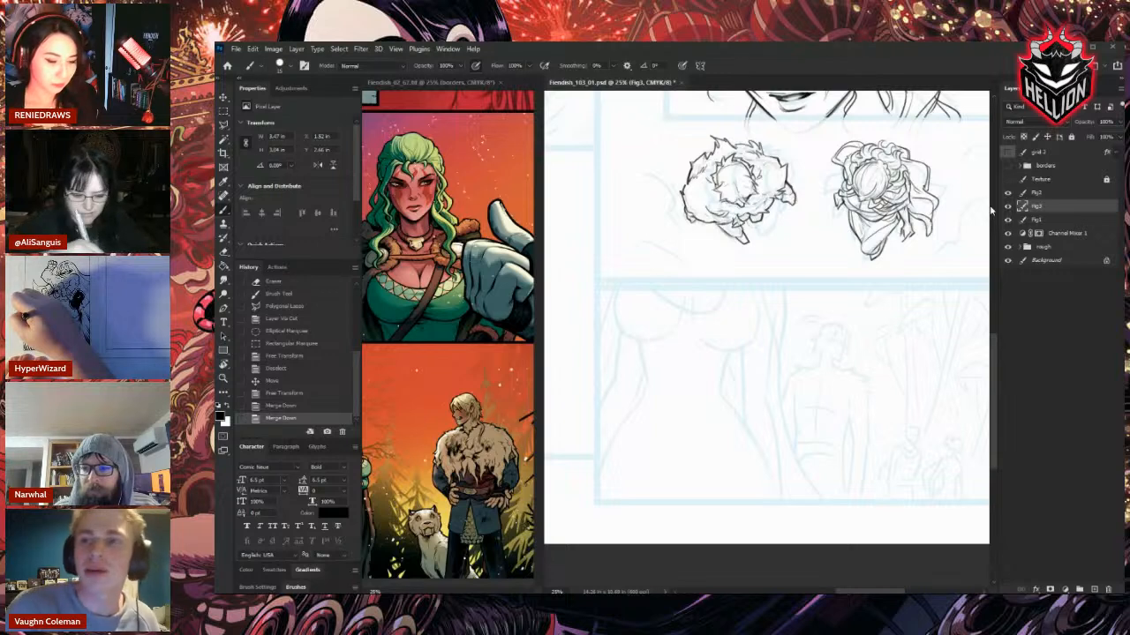
mouse_move(595, 305)
left_mouse_down()
mouse_move(613, 256)
mouse_move(653, 249)
mouse_move(615, 289)
left_mouse_up()
mouse_move(648, 258)
left_mouse_down()
mouse_move(618, 291)
mouse_move(618, 330)
left_mouse_up()
mouse_move(644, 262)
left_mouse_down()
mouse_move(611, 300)
mouse_move(649, 256)
mouse_move(630, 362)
mouse_move(728, 365)
left_mouse_up()
left_click_drag(745, 270, 729, 361)
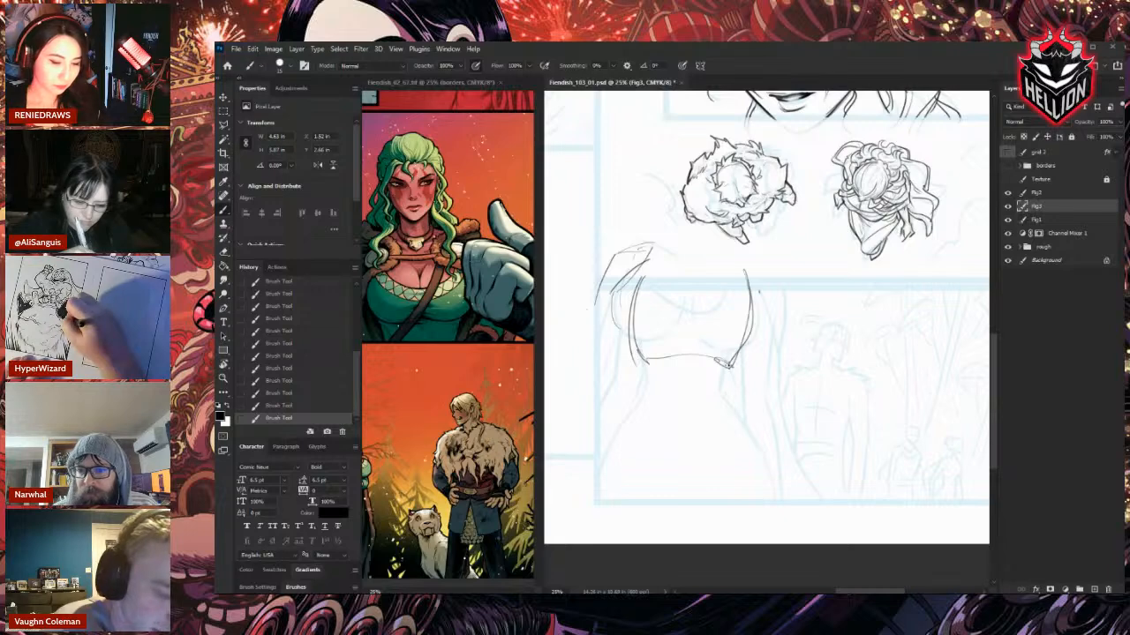
Enlarge the eraser and fade the rough torso lines of the foreground woman to a faint guide.
key("e")
right_click(646, 282)
left_click_drag(720, 243, 748, 241)
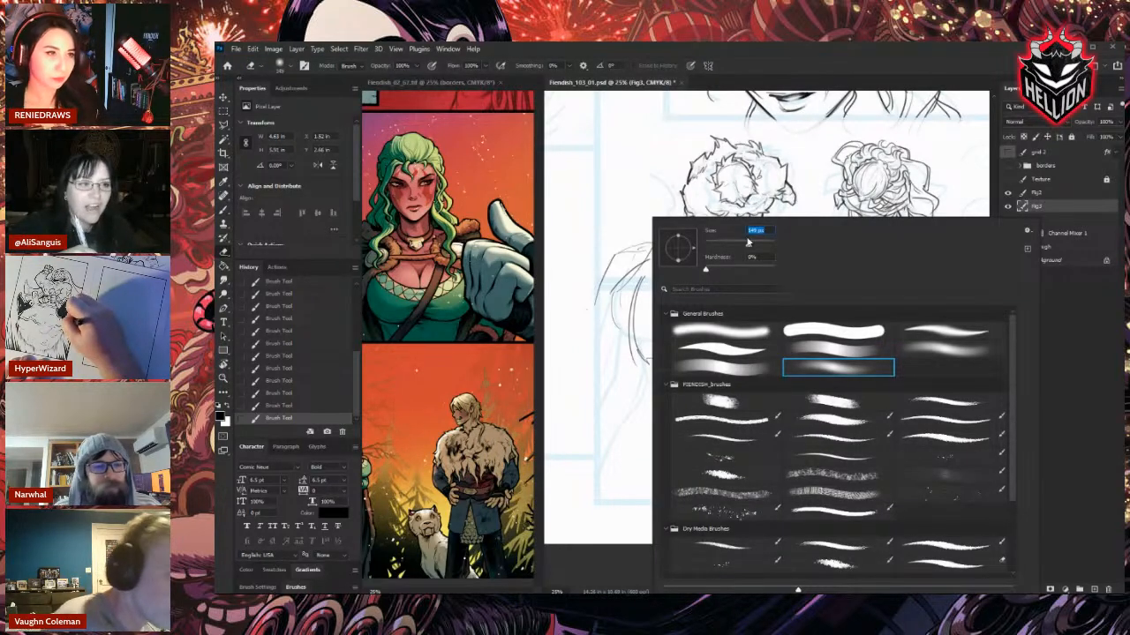
mouse_move(632, 307)
left_mouse_down()
mouse_move(649, 234)
mouse_move(764, 257)
mouse_move(736, 326)
left_mouse_up()
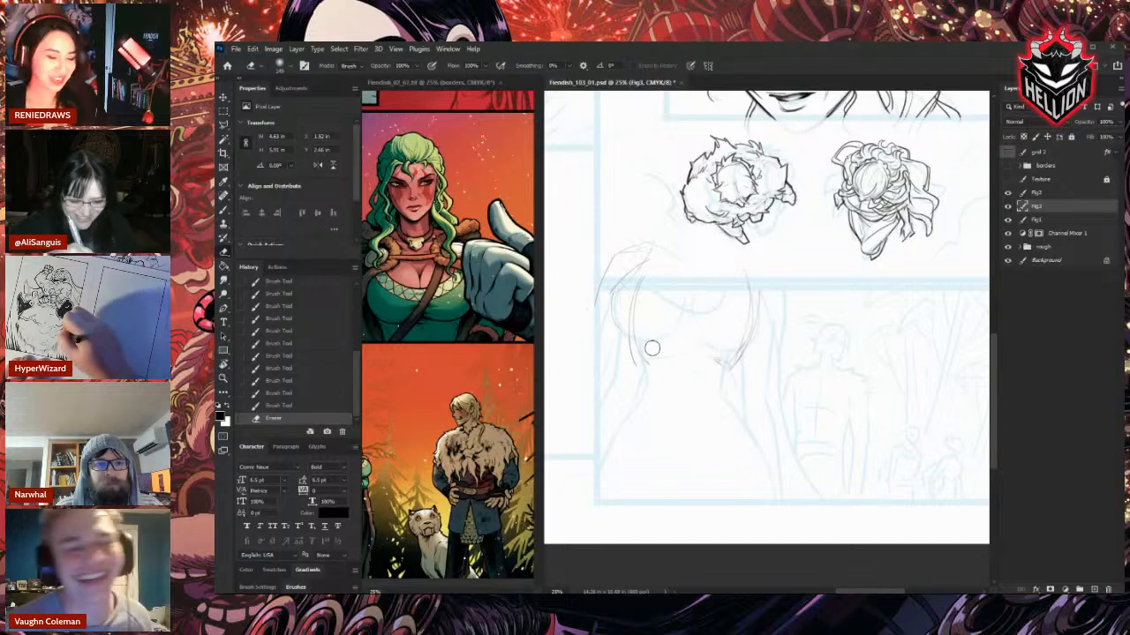
Draw the foreground woman's waist and hip contours on both sides, erasing and correcting the curves.
key("b")
mouse_move(628, 292)
left_mouse_down()
mouse_move(635, 359)
mouse_move(584, 456)
left_mouse_up()
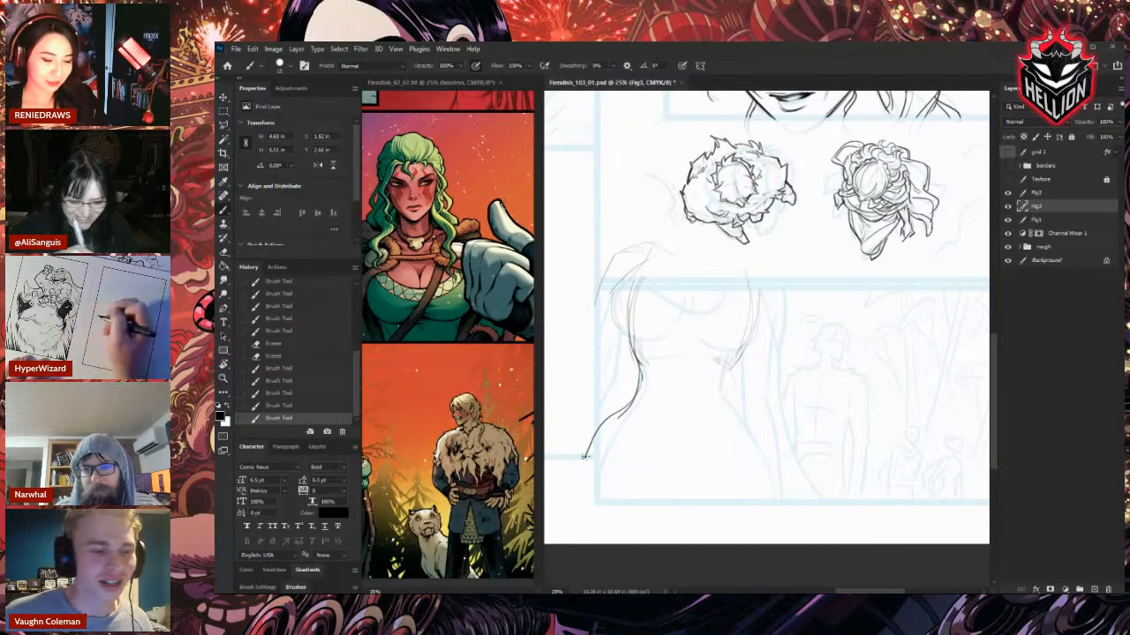
mouse_move(740, 352)
left_mouse_down()
mouse_move(723, 401)
mouse_move(776, 510)
left_mouse_up()
key("e")
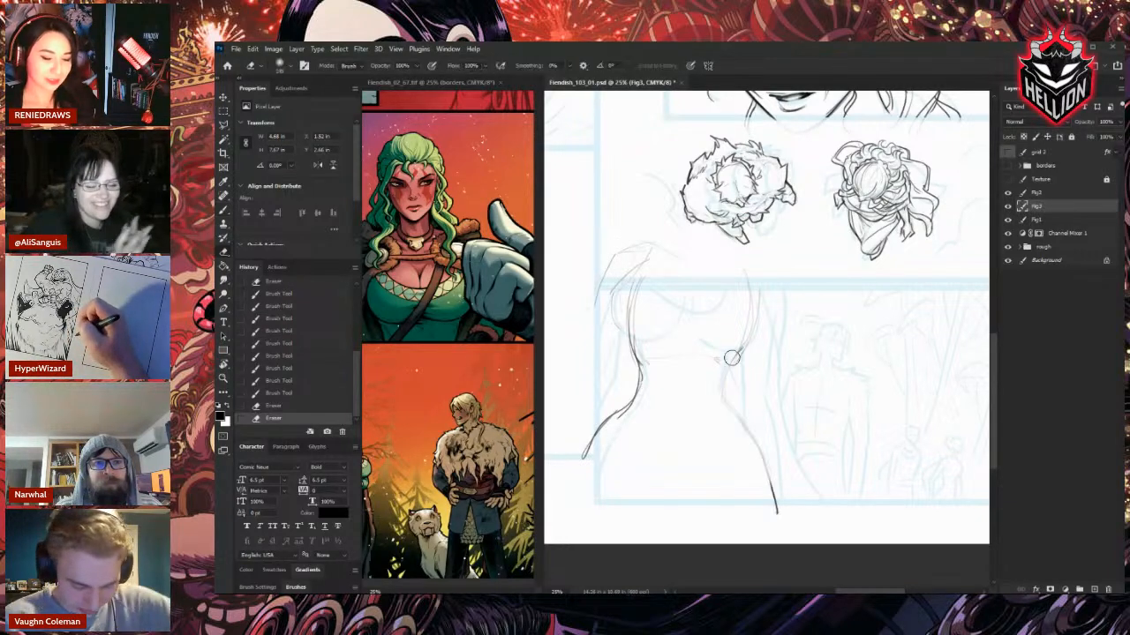
left_click_drag(731, 353, 739, 385)
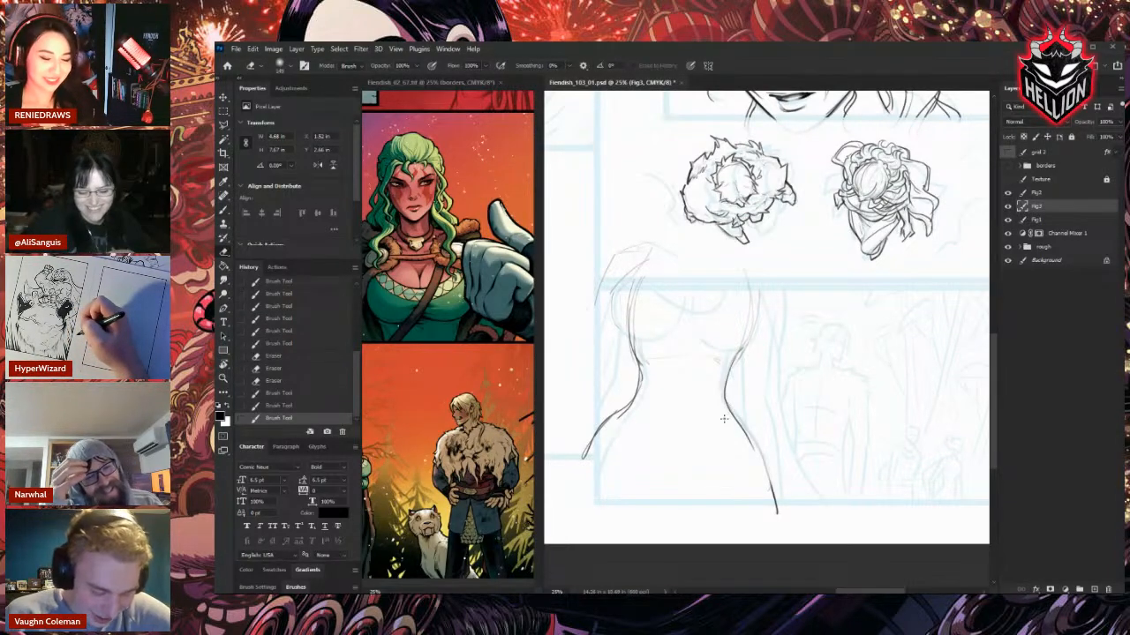
left_click_drag(630, 407, 600, 433)
mouse_move(607, 426)
left_mouse_down()
mouse_move(583, 459)
mouse_move(625, 405)
left_mouse_up()
key("b")
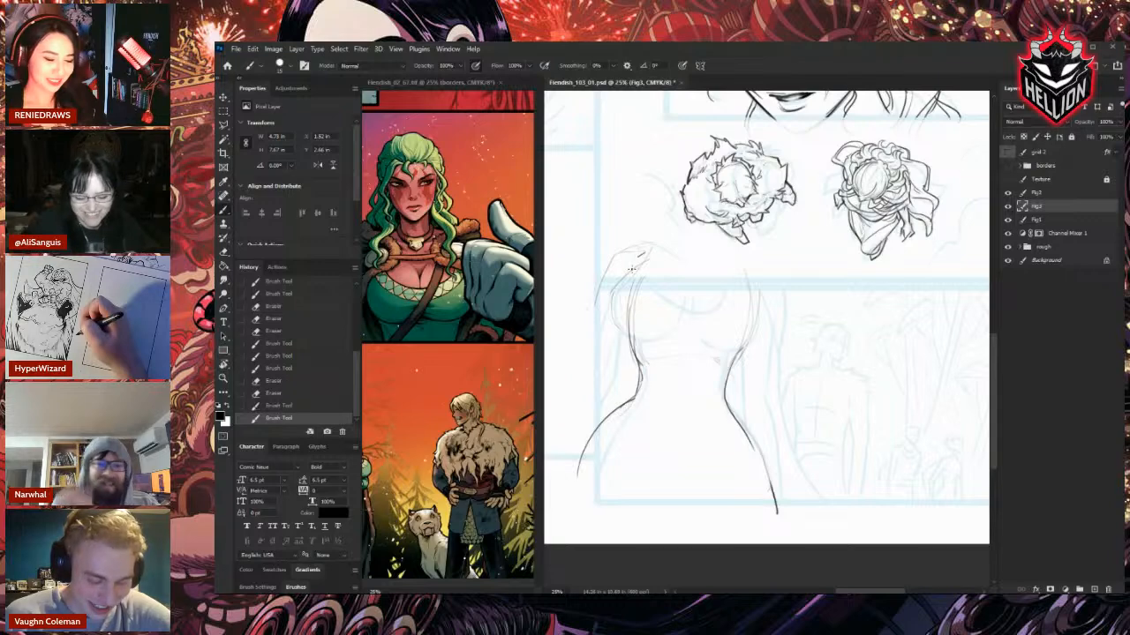
Draw and clean up the outer curve of the woman's left-hand breast up toward the shoulder.
left_click_drag(641, 257, 632, 345)
mouse_move(639, 277)
left_mouse_down()
mouse_move(636, 344)
mouse_move(597, 336)
mouse_move(661, 305)
left_mouse_up()
key("e")
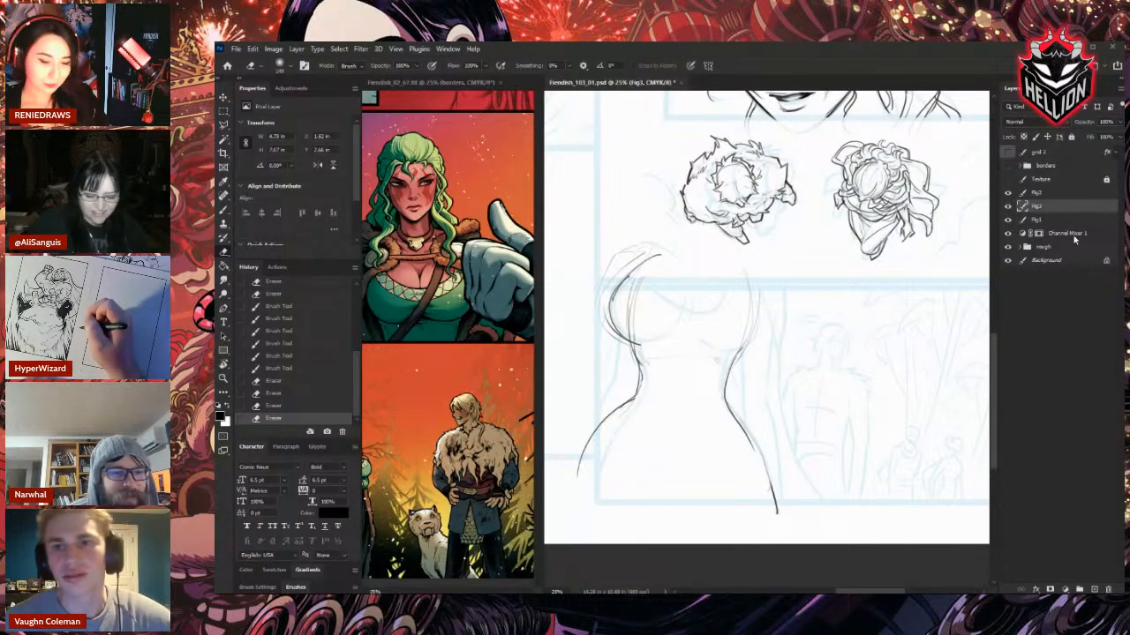
key("b")
left_click_drag(629, 275, 661, 255)
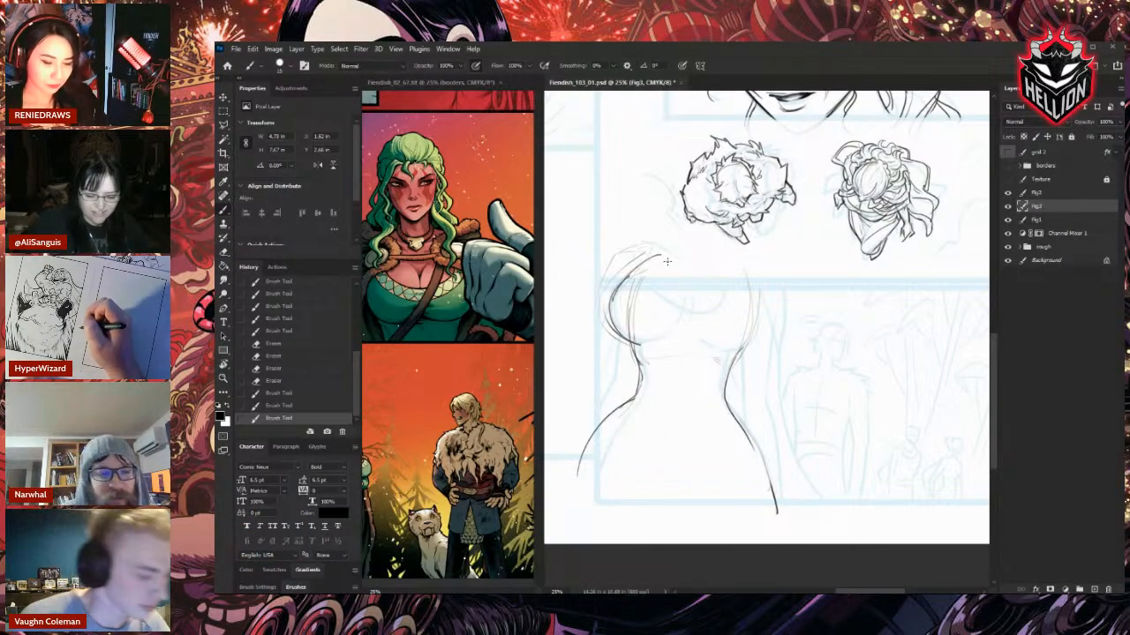
Draw the cleavage lines and the rounded outer contour of the right-hand breast.
mouse_move(609, 299)
left_mouse_down()
mouse_move(662, 257)
mouse_move(682, 278)
mouse_move(683, 311)
left_mouse_up()
mouse_move(710, 267)
left_mouse_down()
mouse_move(683, 315)
mouse_move(726, 346)
left_mouse_up()
left_click_drag(750, 279, 726, 346)
key("e")
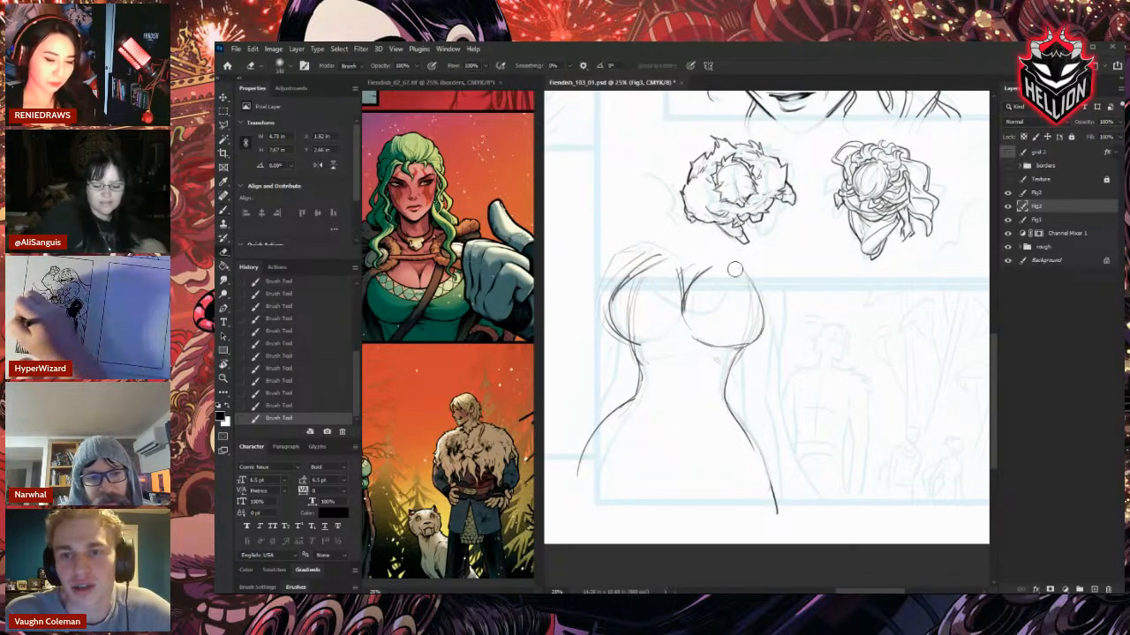
left_click_drag(735, 270, 750, 282)
key("b")
mouse_move(738, 272)
left_mouse_down()
mouse_move(765, 316)
mouse_move(701, 353)
mouse_move(725, 351)
left_mouse_up()
Clean up below the bust, draw the curved underbust seam and add the dress's scooped neckline.
key("e")
left_click_drag(698, 344, 723, 345)
key("b")
left_click_drag(639, 343, 684, 337)
left_click_drag(675, 337, 725, 347)
left_click_drag(689, 338, 731, 353)
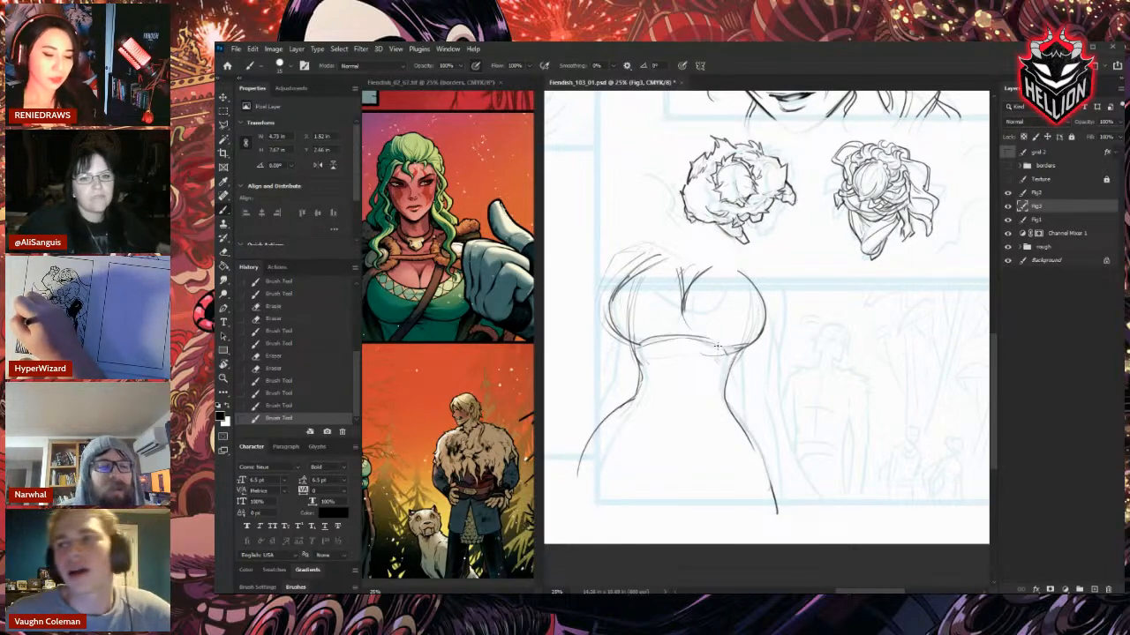
mouse_move(673, 254)
left_mouse_down()
mouse_move(635, 292)
mouse_move(738, 302)
mouse_move(750, 270)
left_mouse_up()
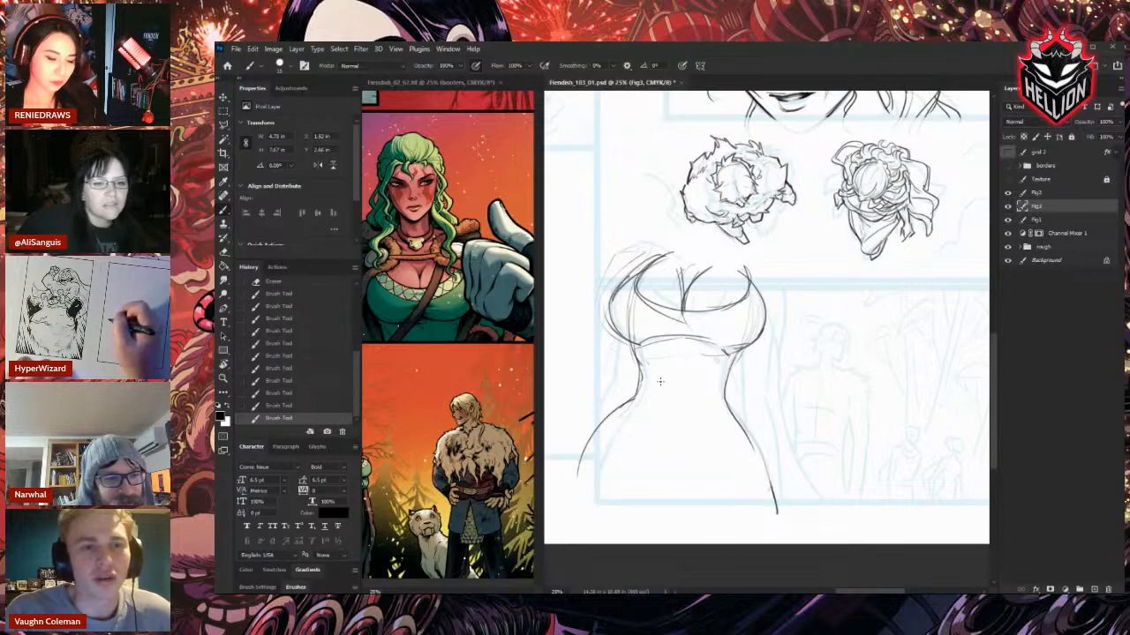
Erase the left waist contour and redraw the waist and hip with a bolder line.
key("e")
left_click_drag(639, 350, 646, 380)
left_click_drag(642, 375, 636, 397)
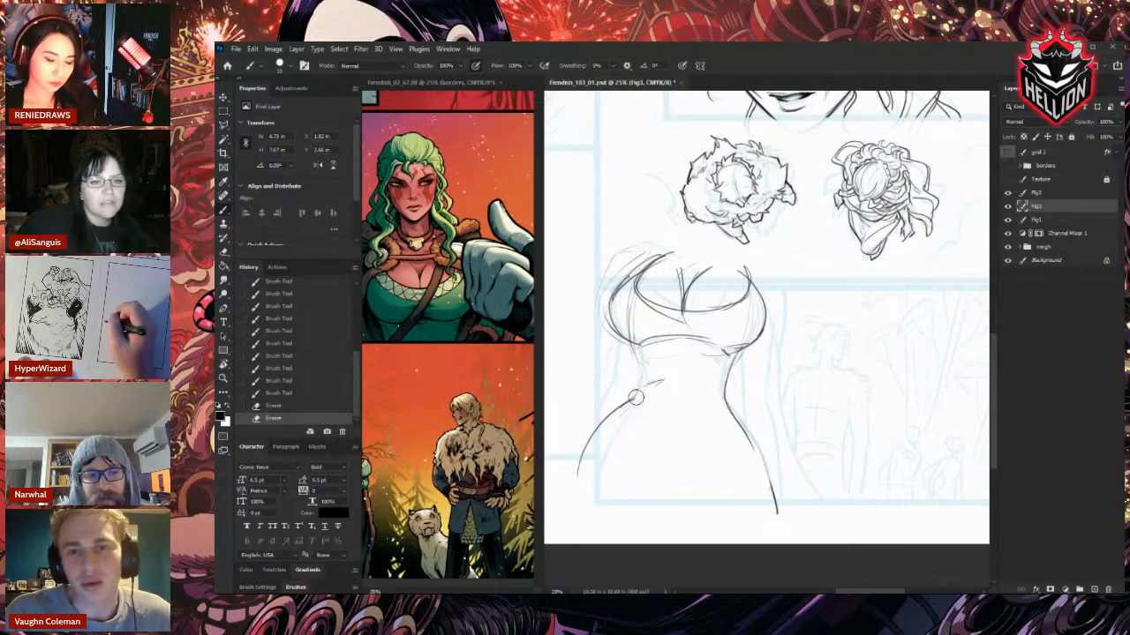
mouse_move(595, 446)
left_mouse_down()
mouse_move(587, 456)
mouse_move(637, 391)
left_mouse_up()
key("b")
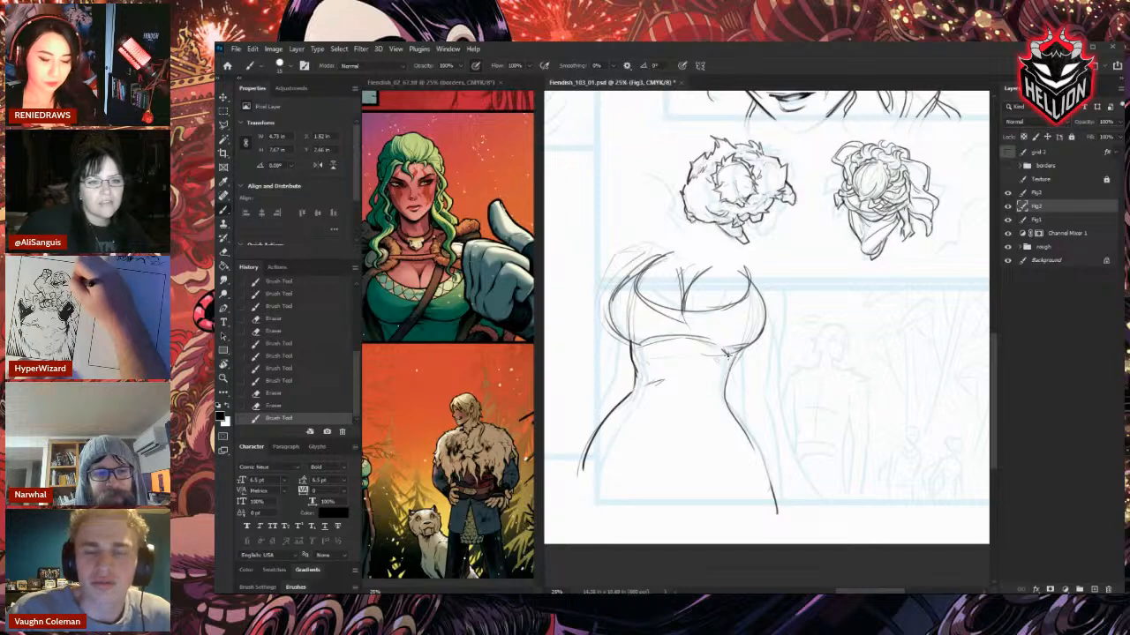
Lighten and rework the right waist contour and the lower part of the right hip line.
key("e")
left_click_drag(727, 355, 725, 394)
key("b")
key("e")
left_click_drag(762, 461, 768, 490)
Add fold and crease lines across the waist and skirt of the woman's dress.
key("b")
mouse_move(669, 395)
left_mouse_down()
mouse_move(670, 424)
mouse_move(626, 426)
left_mouse_up()
left_click_drag(624, 427, 634, 477)
left_click_drag(706, 450, 678, 479)
mouse_move(629, 389)
left_mouse_down()
mouse_move(674, 377)
mouse_move(701, 403)
left_mouse_up()
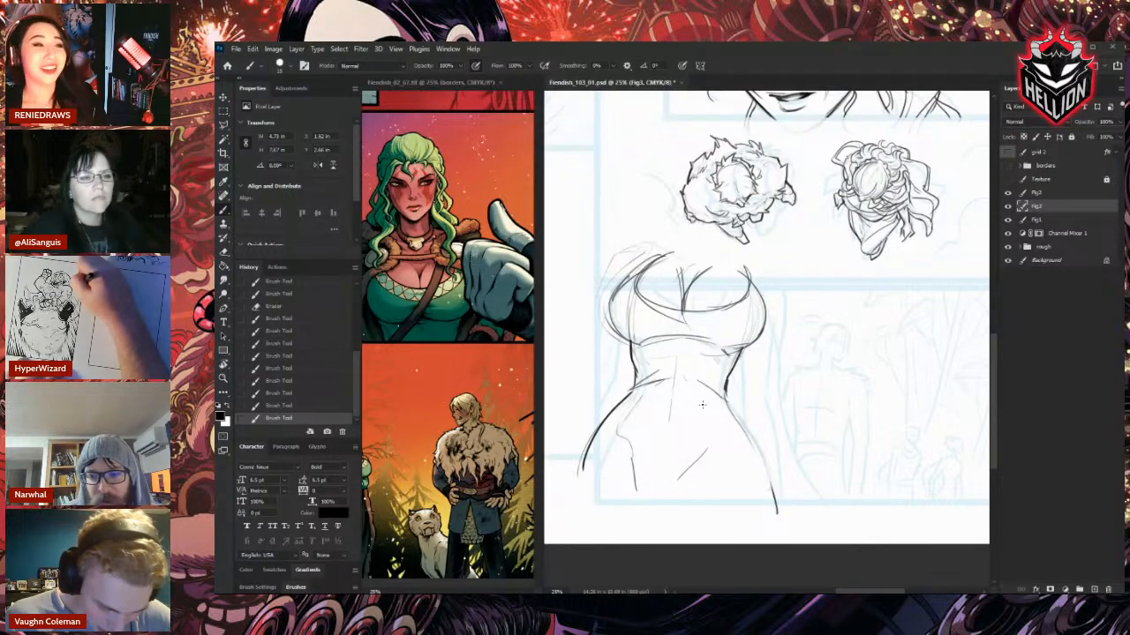
Touch up the waist corner and redraw the right hip contour as a bolder line.
key("e")
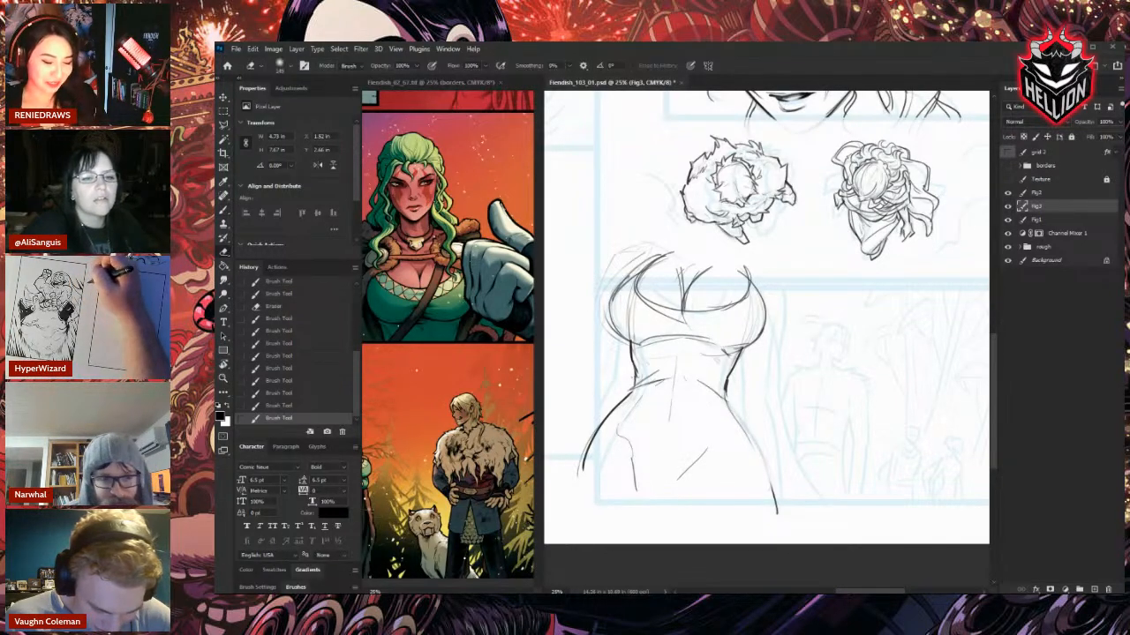
key("b")
mouse_move(630, 392)
left_mouse_down()
mouse_move(637, 383)
mouse_move(627, 400)
left_mouse_up()
key("e")
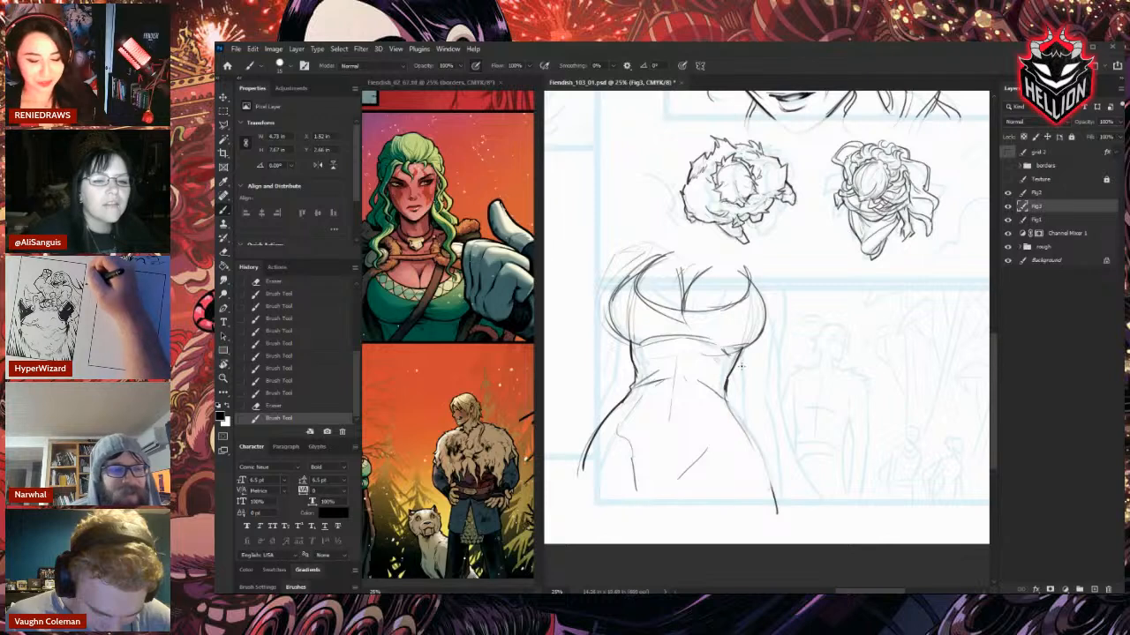
left_click_drag(727, 392, 776, 510)
key("b")
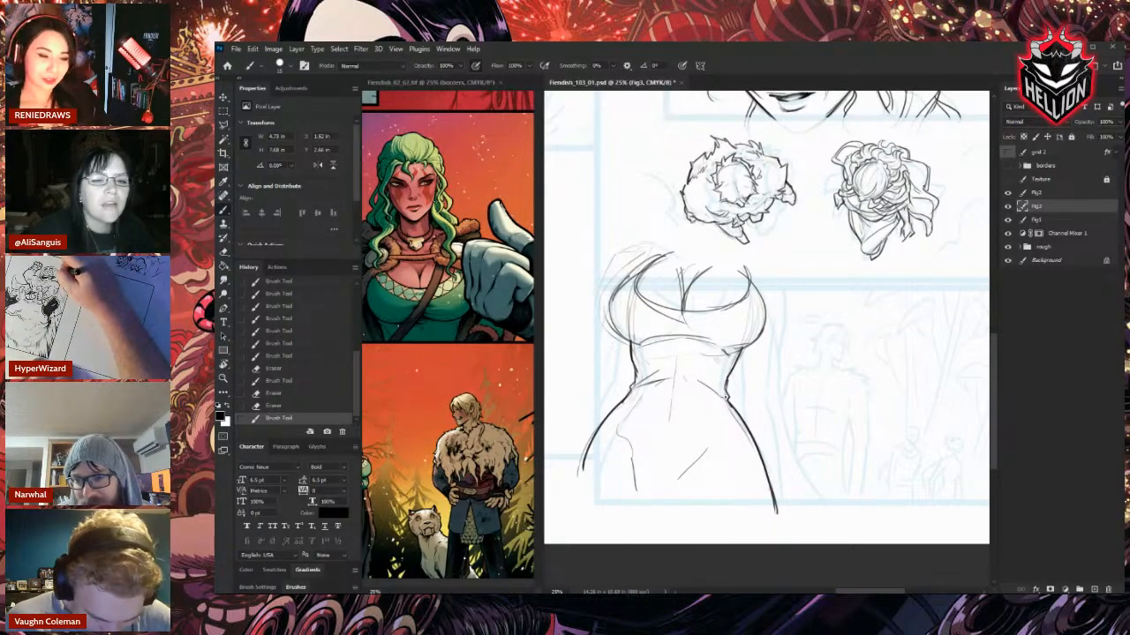
Erase the overlapping lines above the left-hand breast and rework its upper contour.
key("e")
mouse_move(662, 265)
left_mouse_down()
mouse_move(628, 257)
mouse_move(611, 300)
left_mouse_up()
mouse_move(645, 255)
left_mouse_down()
mouse_move(671, 261)
mouse_move(642, 263)
mouse_move(616, 289)
left_mouse_up()
key("b")
key("e")
mouse_move(643, 263)
left_mouse_down()
mouse_move(608, 295)
mouse_move(657, 258)
left_mouse_up()
key("b")
left_click_drag(614, 296, 644, 250)
key("e")
key("b")
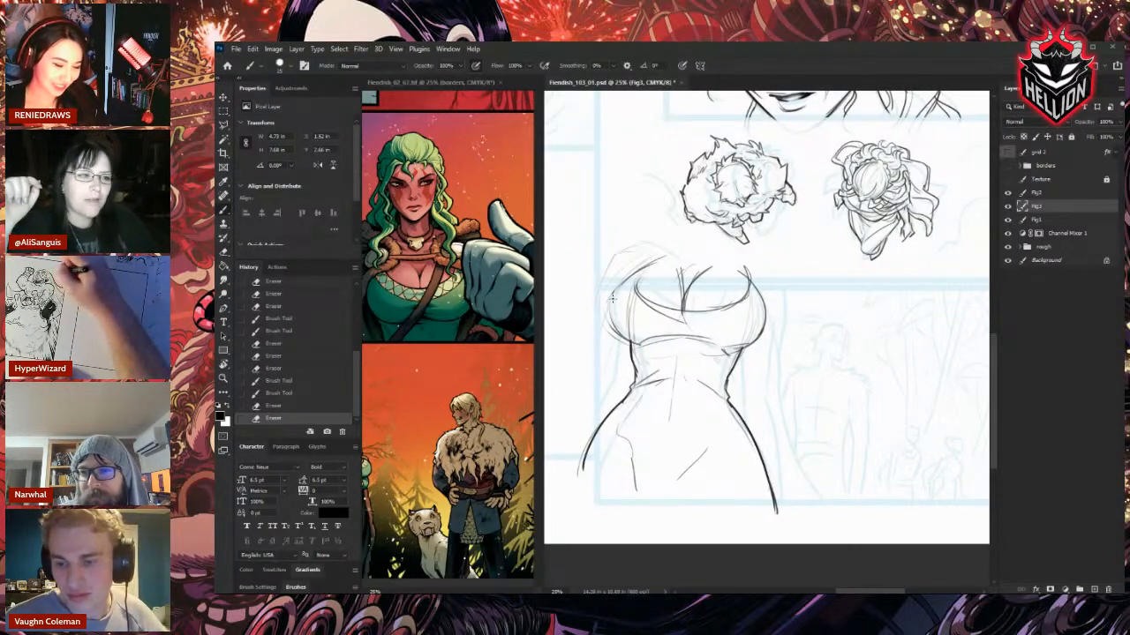
Redraw the left-hand breast's upper outline as one clean curve rising toward the shoulder.
mouse_move(609, 296)
left_mouse_down()
mouse_move(616, 330)
mouse_move(632, 343)
mouse_move(616, 299)
mouse_move(637, 272)
left_mouse_up()
key("e")
key("b")
key("e")
left_click_drag(628, 275, 642, 263)
key("b")
left_click_drag(611, 299, 658, 259)
Lighten the neckline curves, rotate the canvas and redraw the neckline over the right-hand breast.
key("e")
left_click_drag(639, 298, 684, 312)
left_click_drag(689, 312, 740, 305)
key("b")
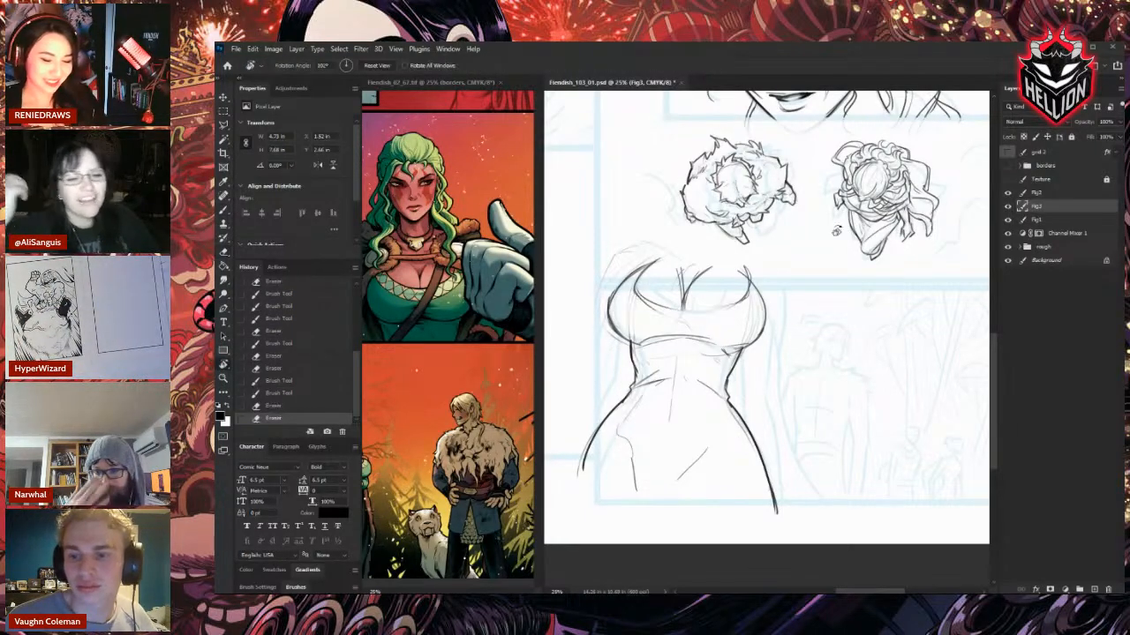
key("r")
mouse_move(839, 491)
left_mouse_down()
mouse_move(815, 500)
mouse_move(605, 376)
left_mouse_up()
left_click_drag(831, 224, 805, 311)
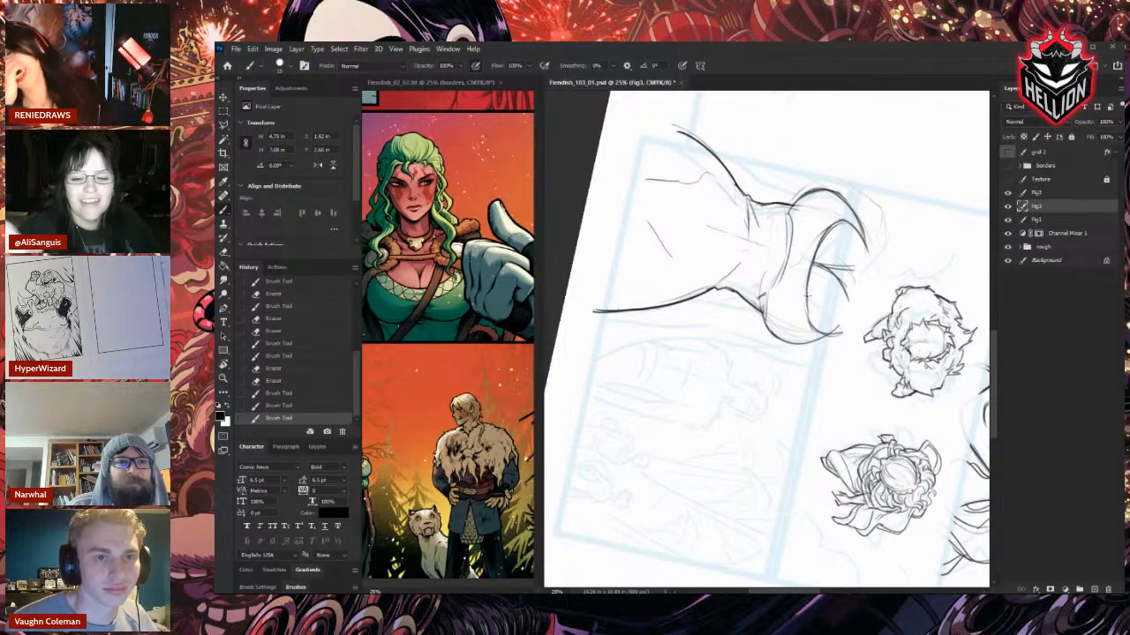
left_click_drag(815, 257, 808, 315)
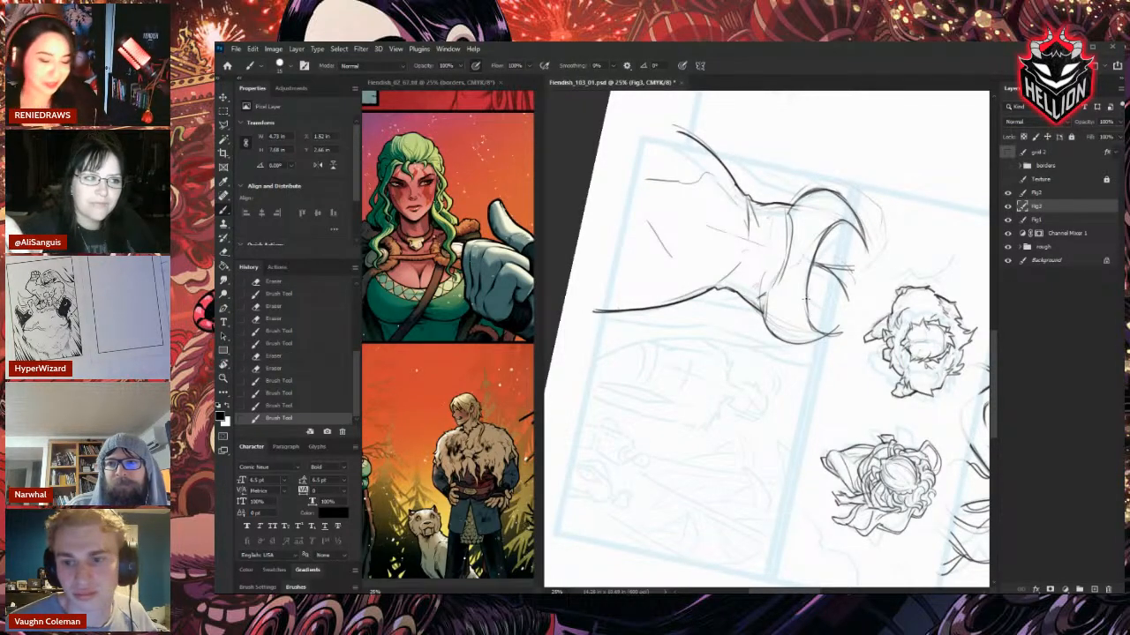
Rework the bust lines around the cleavage from a rotated canvas, erasing and redrawing strokes.
key("r")
mouse_move(805, 300)
left_mouse_down()
mouse_move(714, 355)
mouse_move(822, 272)
mouse_move(787, 300)
mouse_move(794, 320)
left_mouse_up()
key("e")
mouse_move(812, 267)
left_mouse_down()
mouse_move(801, 302)
mouse_move(775, 303)
mouse_move(798, 295)
left_mouse_up()
key("b")
left_click_drag(780, 286, 800, 285)
key("e")
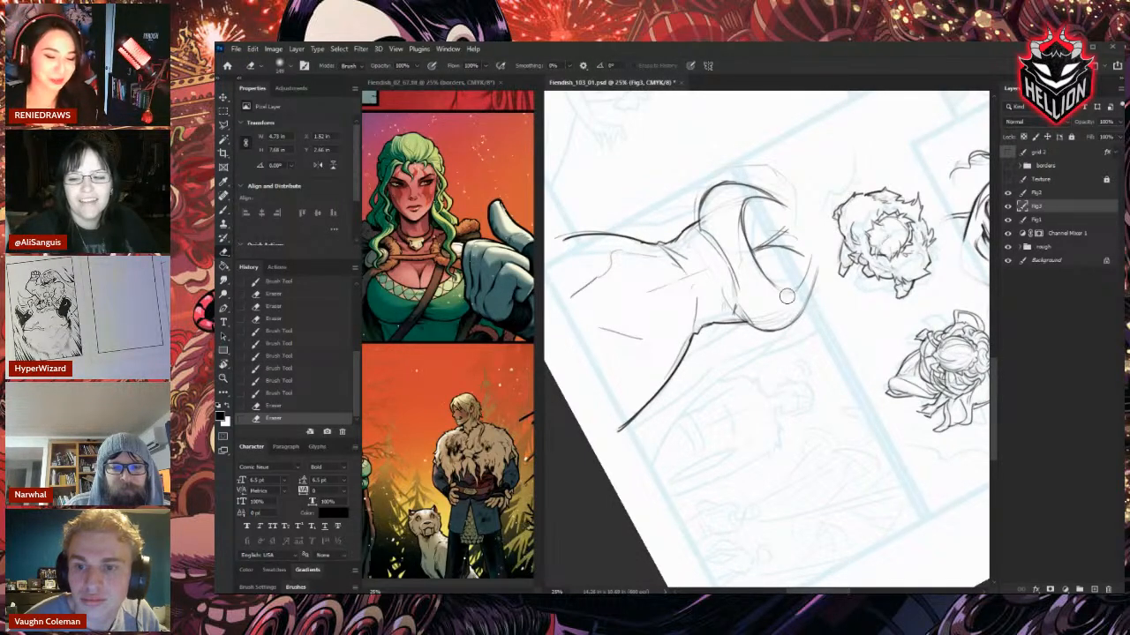
Erase the uneven part of the neckline, redraw the bust curve and trim its stray ends.
left_click_drag(740, 205, 745, 238)
key("b")
mouse_move(742, 211)
left_mouse_down()
mouse_move(747, 251)
mouse_move(838, 282)
mouse_move(852, 307)
left_mouse_up()
key("r")
key("e")
left_click_drag(812, 345, 822, 334)
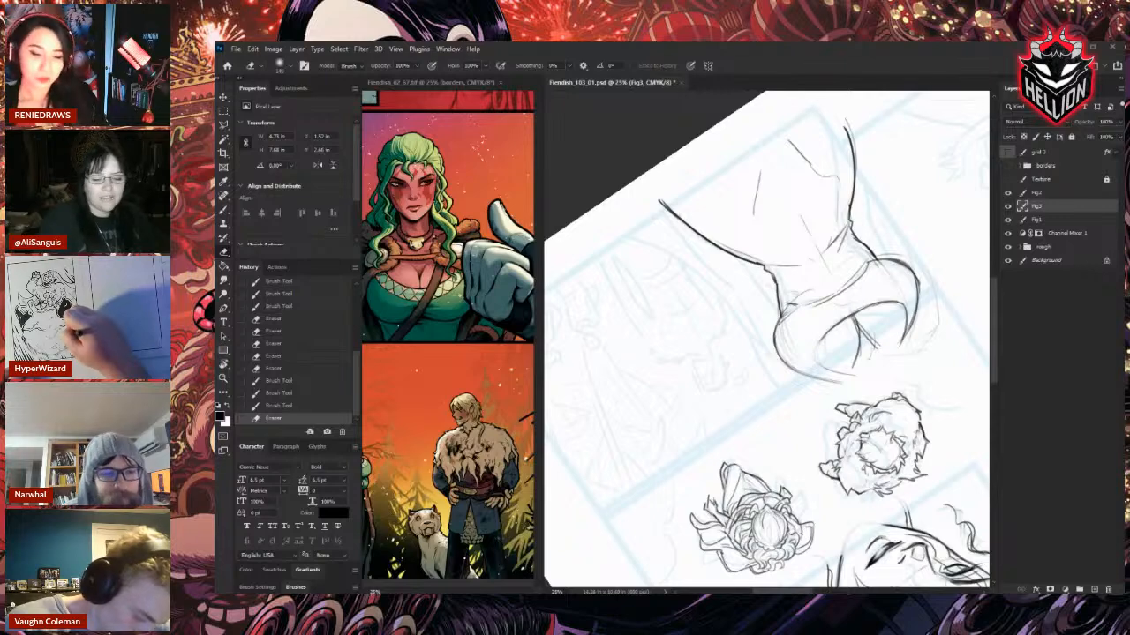
Rotate the canvas back toward upright and save the comic page document.
key("r")
left_click_drag(847, 454, 802, 243)
key("ctrl+s")
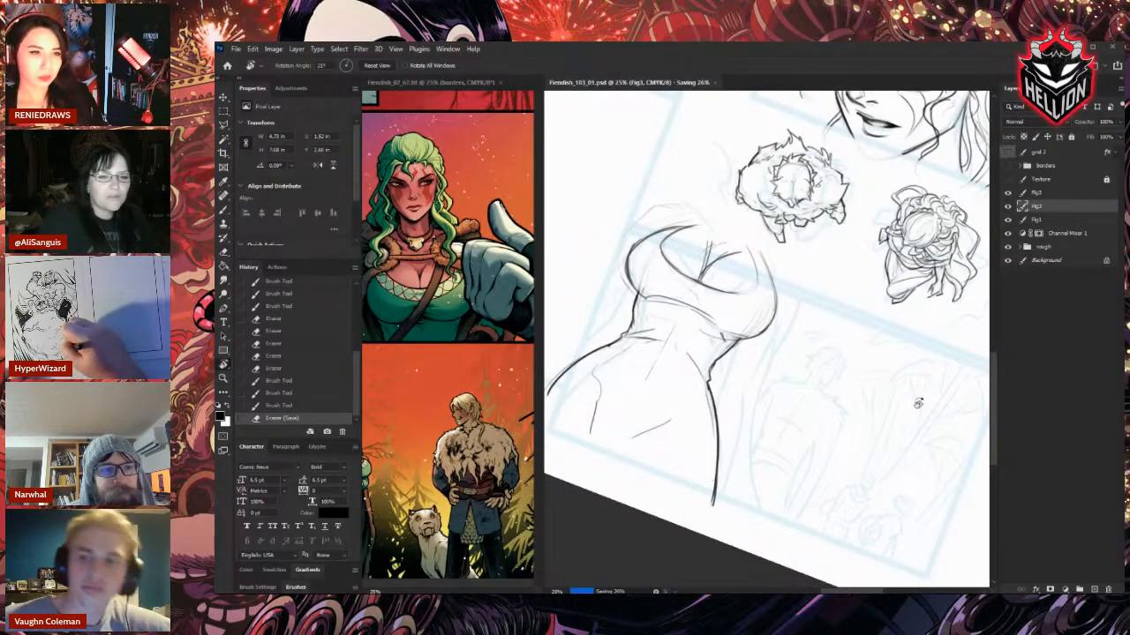
Sketch both shoulders of the foreground woman and the inner and outer contours of her right-hand arm.
mouse_move(878, 389)
left_mouse_down()
mouse_move(834, 446)
mouse_move(865, 449)
mouse_move(790, 346)
left_mouse_up()
key("b")
mouse_move(617, 354)
left_mouse_down()
mouse_move(628, 324)
mouse_move(659, 317)
left_mouse_up()
mouse_move(627, 323)
left_mouse_down()
mouse_move(616, 355)
mouse_move(625, 351)
left_mouse_up()
left_click_drag(625, 333, 624, 366)
left_click_drag(658, 315, 635, 355)
mouse_move(737, 316)
left_mouse_down()
mouse_move(797, 347)
mouse_move(809, 499)
left_mouse_up()
left_click_drag(766, 421, 761, 456)
Erase the outer and inner contours of the right-hand arm beside the torso.
key("e")
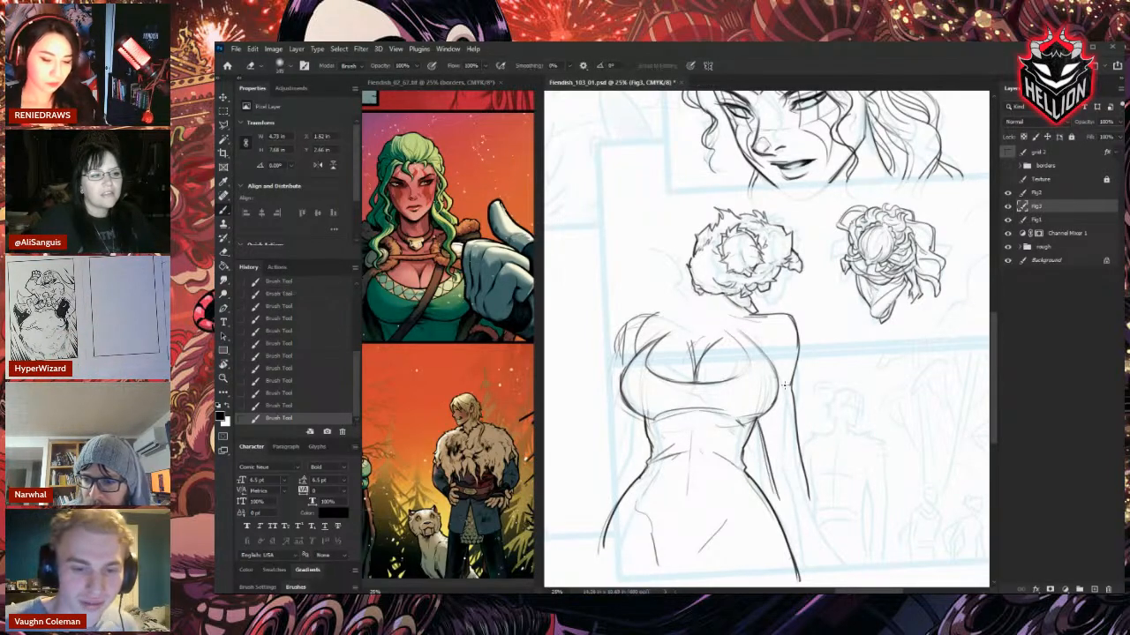
mouse_move(799, 375)
left_mouse_down()
mouse_move(801, 462)
mouse_move(797, 398)
left_mouse_up()
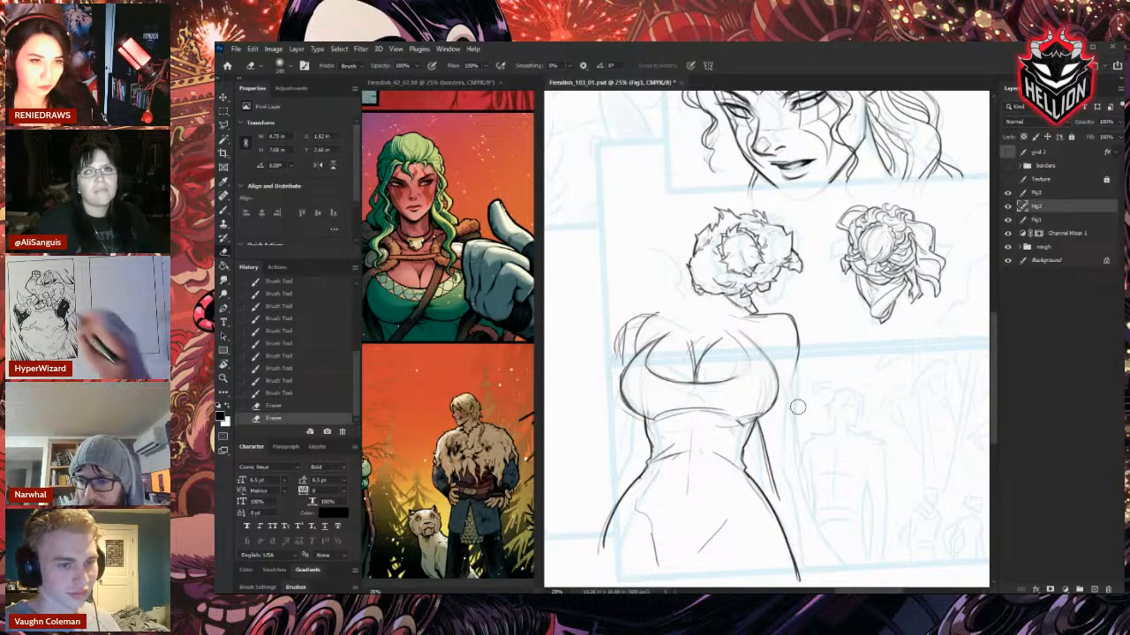
key("b")
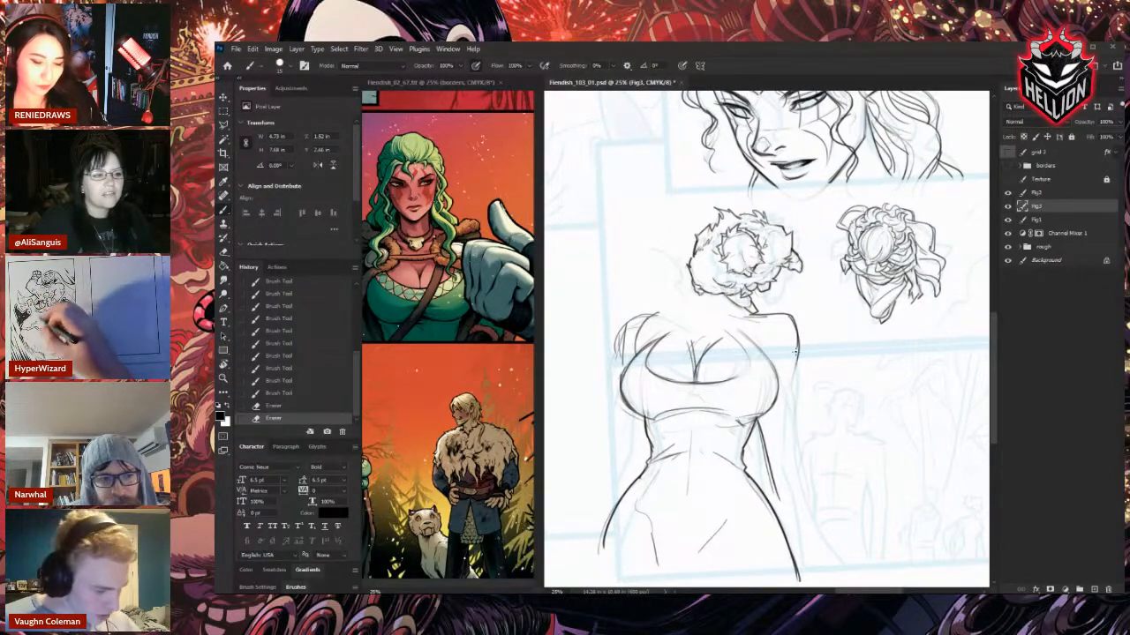
key("e")
left_click_drag(760, 422, 777, 493)
mouse_move(777, 491)
left_mouse_down()
mouse_move(768, 444)
mouse_move(779, 495)
left_mouse_up()
Touch up and clean the corner where the right-hand breast meets the side of the torso.
key("b")
mouse_move(754, 423)
left_mouse_down()
mouse_move(743, 425)
mouse_move(756, 422)
left_mouse_up()
key("e")
left_click_drag(757, 424, 759, 422)
left_click_drag(761, 426, 764, 429)
key("b")
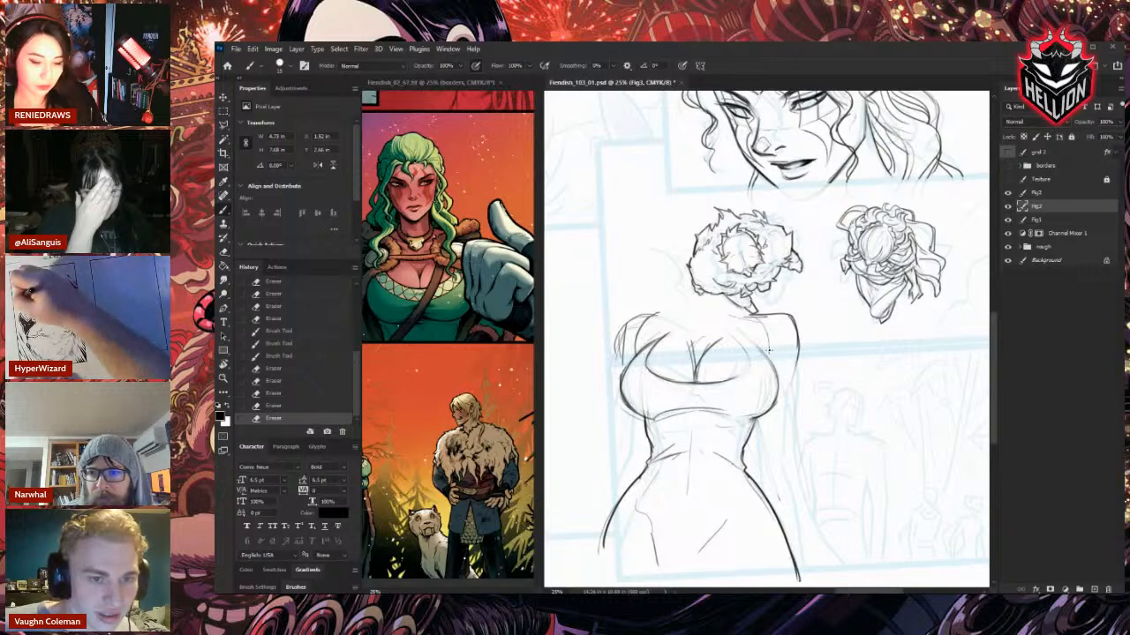
Add a short stroke near the right-hand armpit and lighten the shoulder outlines on both sides.
left_click_drag(768, 350, 776, 333)
key("e")
mouse_move(796, 323)
left_mouse_down()
mouse_move(802, 348)
mouse_move(762, 303)
left_mouse_up()
key("b")
key("e")
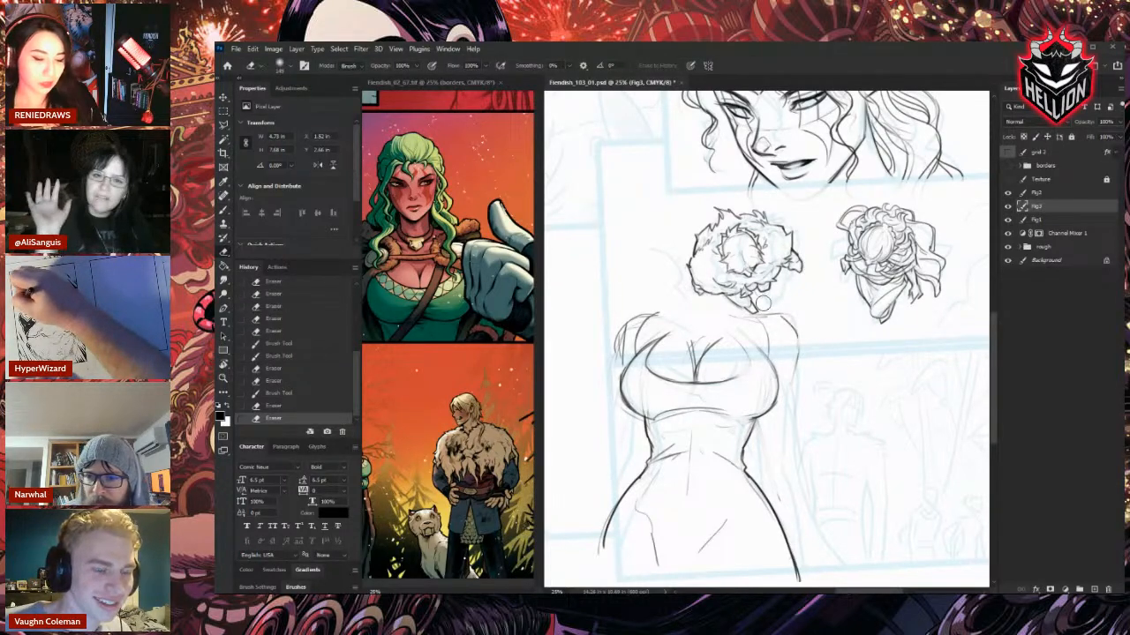
left_click_drag(650, 318, 625, 330)
left_click_drag(643, 320, 616, 346)
left_click_drag(622, 331, 609, 351)
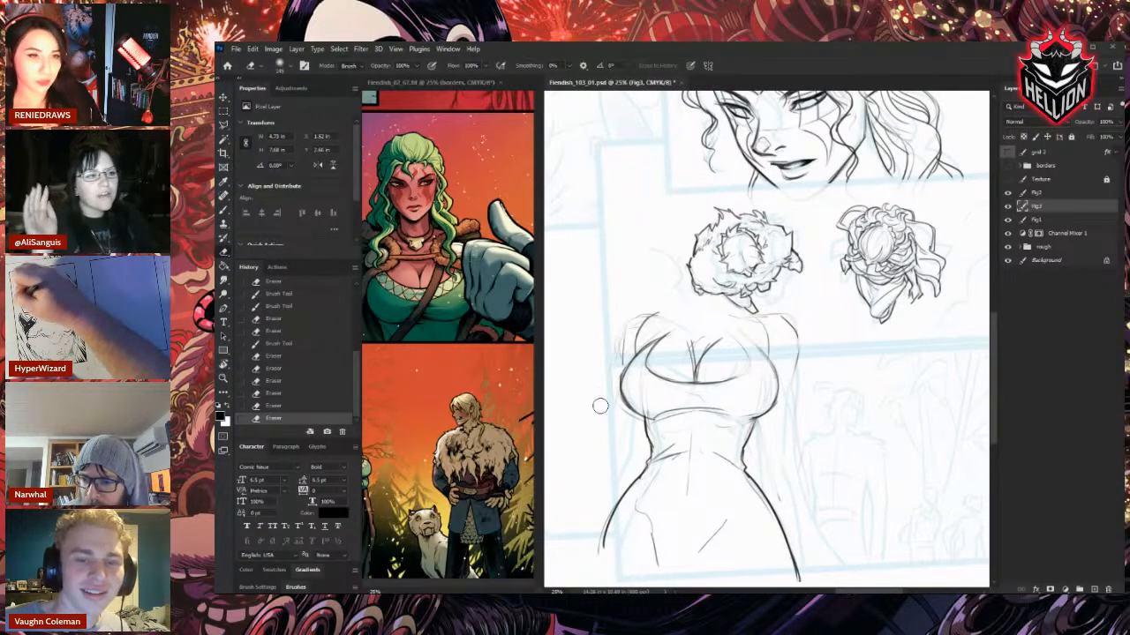
Redraw the right-hand arm beside the torso with outer and inner contours running down past the hip.
key("b")
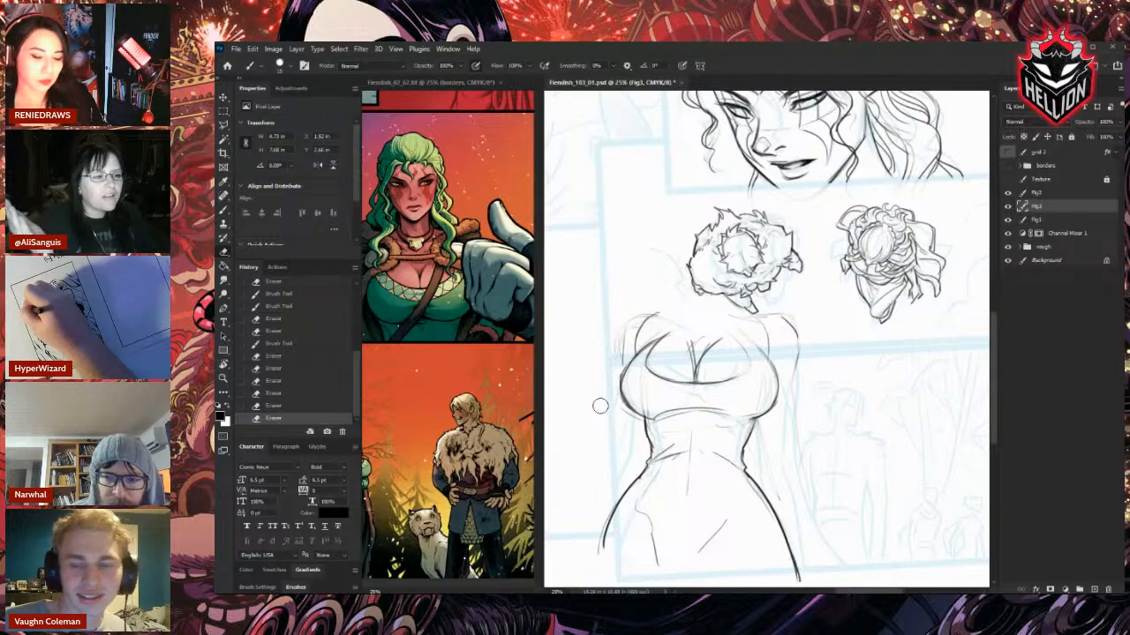
left_click_drag(798, 371, 796, 411)
left_click_drag(796, 408, 794, 450)
left_click_drag(795, 446, 792, 486)
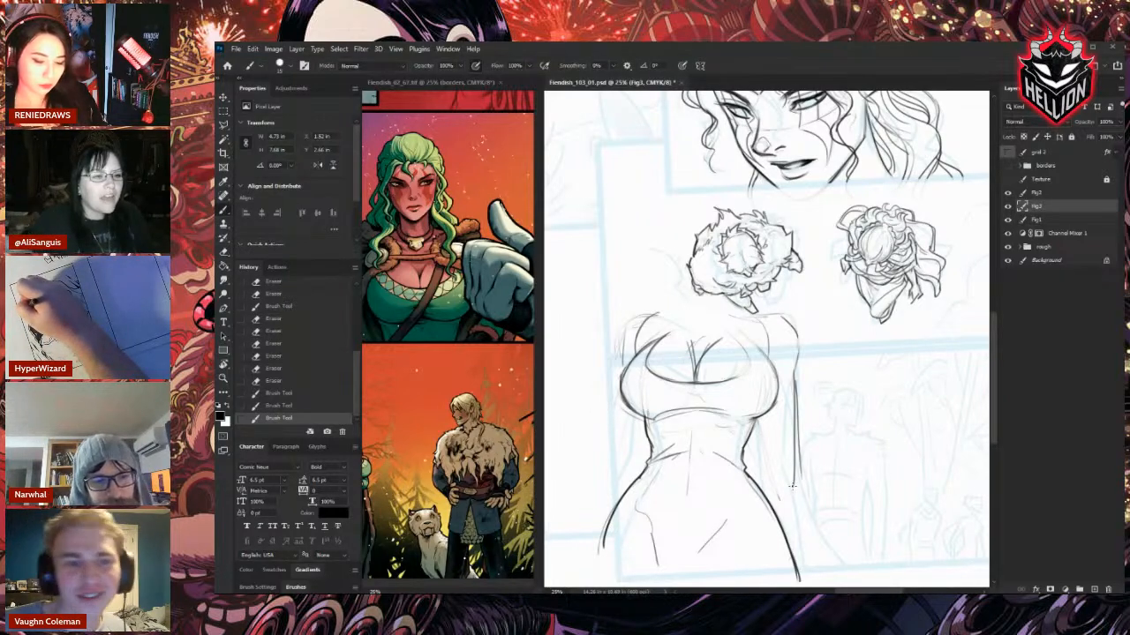
left_click_drag(761, 418, 792, 520)
left_click_drag(794, 450, 830, 574)
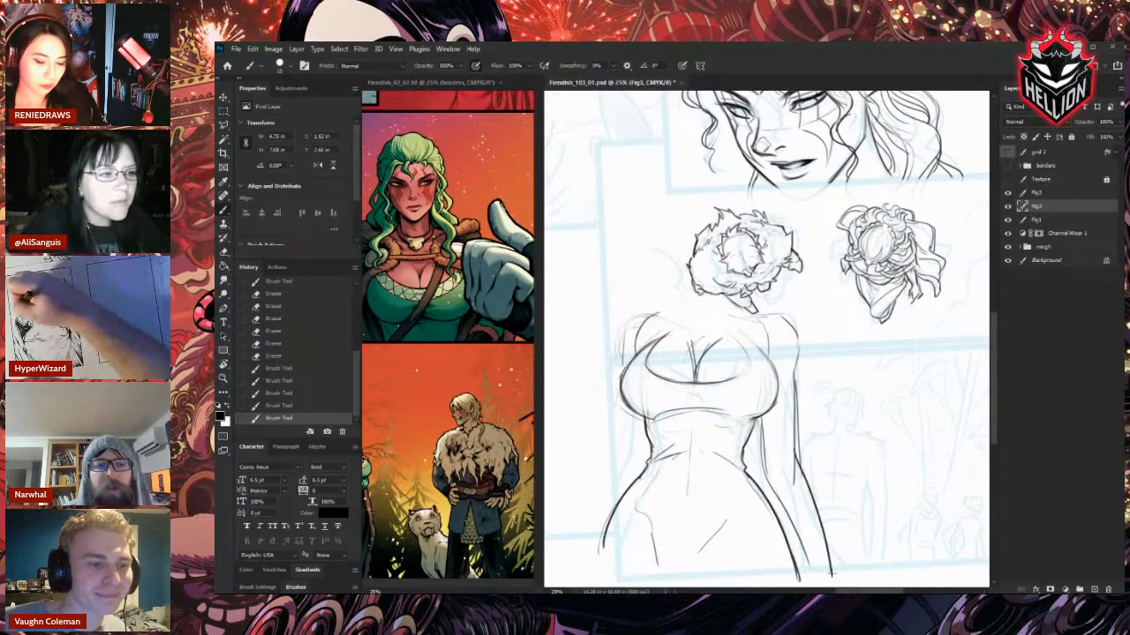
Reinforce the right-hand forearm's inner and outer contours, bringing them together in a taper below the hip.
left_click_drag(766, 468, 799, 539)
left_click_drag(790, 494, 822, 579)
left_click_drag(802, 468, 832, 575)
Draw the left-hand upper arm's outer contour from the shoulder, lightening the lines beside the armpit and restating the shoulder edge.
left_click_drag(626, 328, 604, 453)
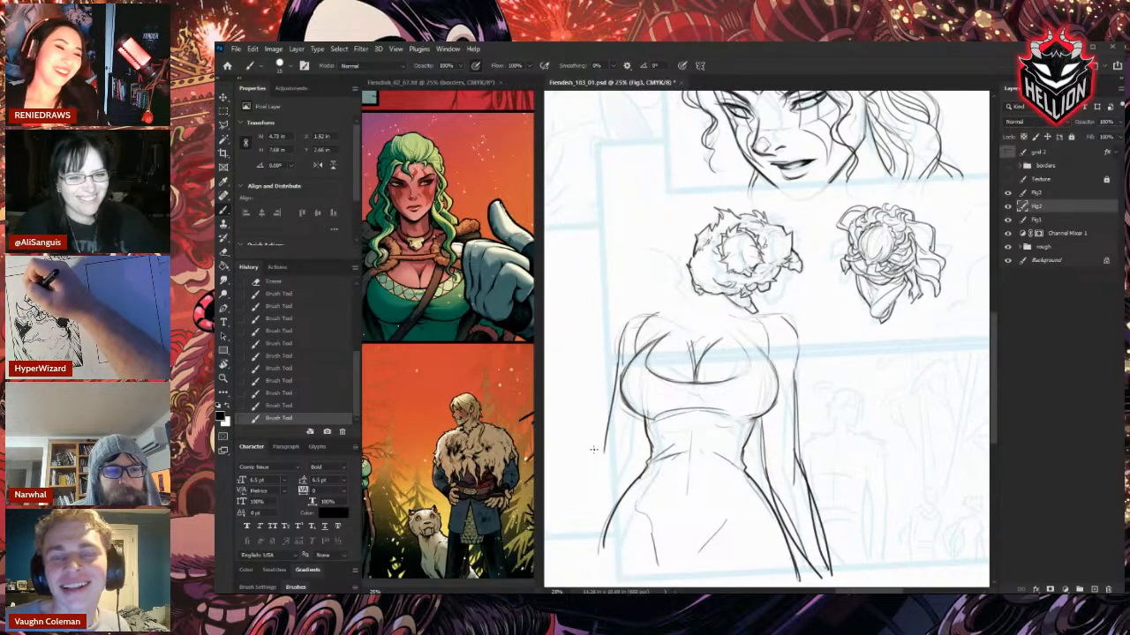
key("e")
left_click_drag(618, 318, 634, 388)
left_click_drag(623, 335, 631, 375)
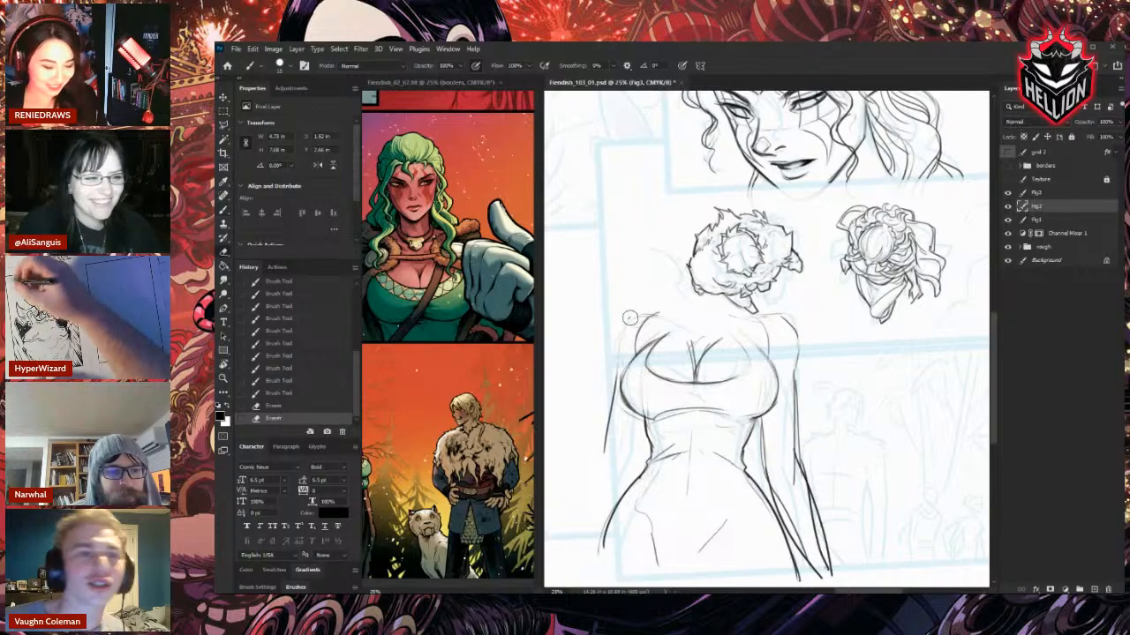
key("b")
left_click_drag(635, 313, 616, 379)
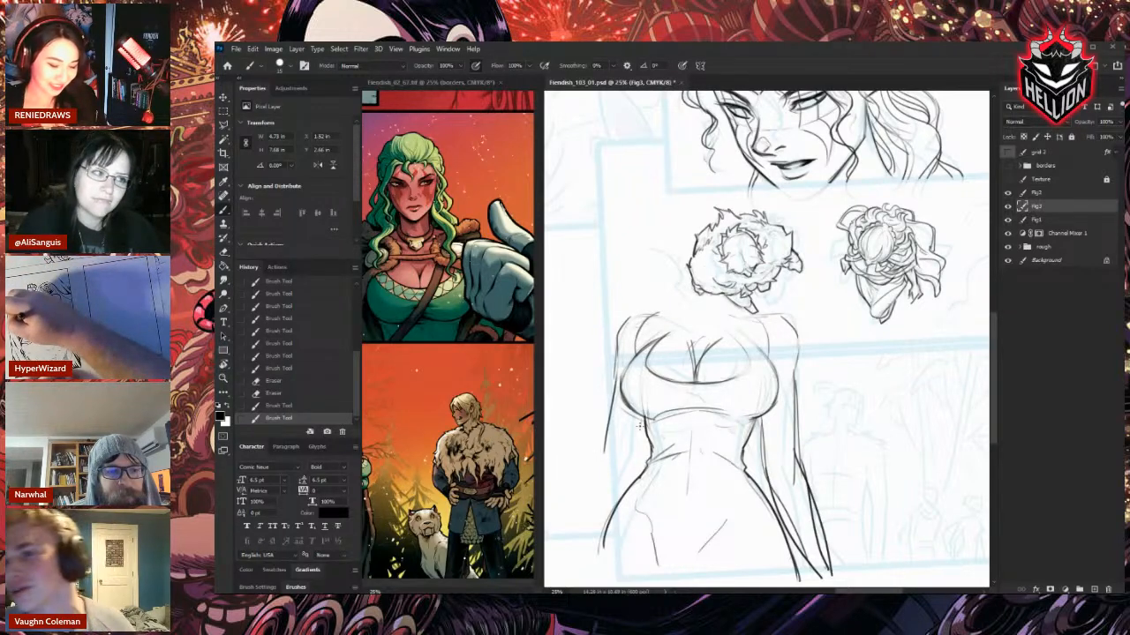
Draw the left-hand arm's inner contour beside the waist, soften it, and continue it to the hip.
left_click_drag(643, 420, 633, 463)
key("e")
mouse_move(642, 422)
left_mouse_down()
mouse_move(636, 461)
mouse_move(592, 468)
mouse_move(633, 459)
left_mouse_up()
key("b")
left_click_drag(637, 452, 624, 497)
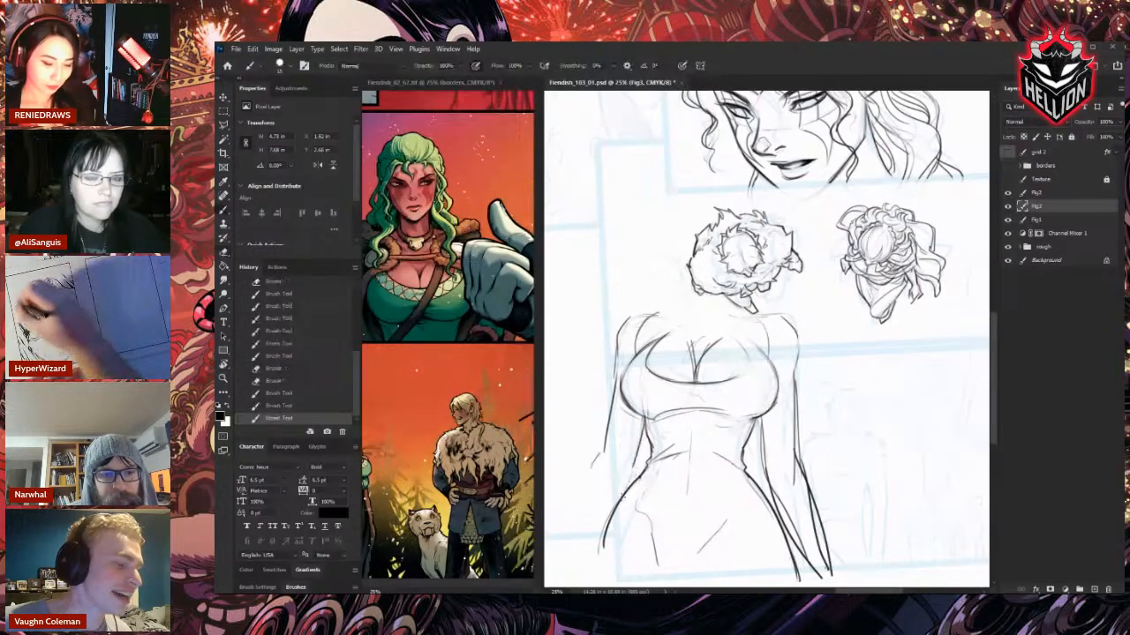
Erase the left-hand forearm's outer line and redraw it sloping outward from the elbow past the hip.
key("e")
left_click_drag(619, 439, 574, 512)
key("b")
left_click_drag(618, 446, 591, 490)
left_click_drag(592, 490, 578, 534)
Clean up the left-hand elbow and redraw the upper arm's outer contour down to meet it.
key("e")
mouse_move(618, 445)
left_mouse_down()
mouse_move(609, 366)
mouse_move(614, 389)
left_mouse_up()
key("b")
key("e")
left_click_drag(620, 448, 606, 438)
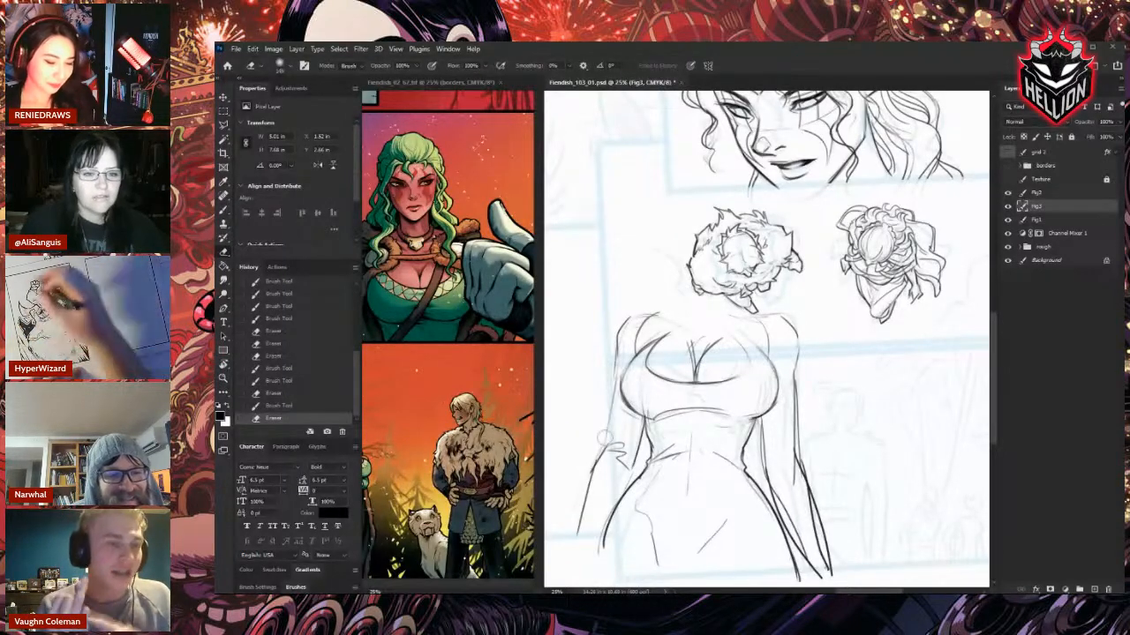
key("b")
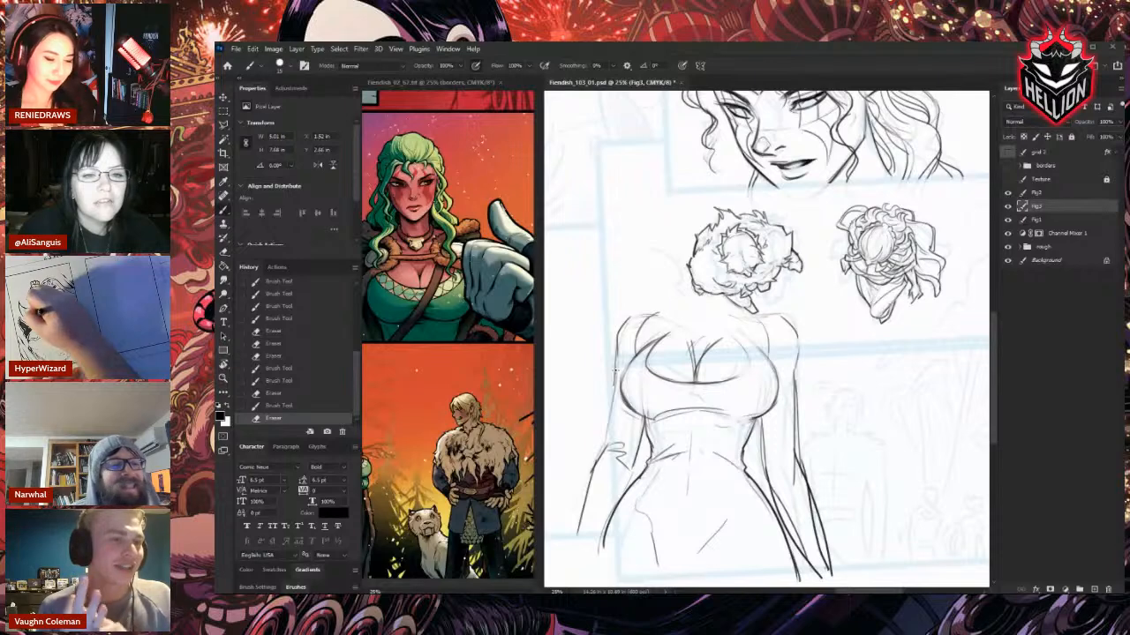
left_click_drag(615, 371, 602, 457)
Lighten the left-hand shoulder outline and redraw it as one rounded curve rising toward the neck.
key("e")
left_click_drag(617, 339, 616, 378)
key("b")
mouse_move(630, 318)
left_mouse_down()
mouse_move(615, 377)
mouse_move(619, 339)
left_mouse_up()
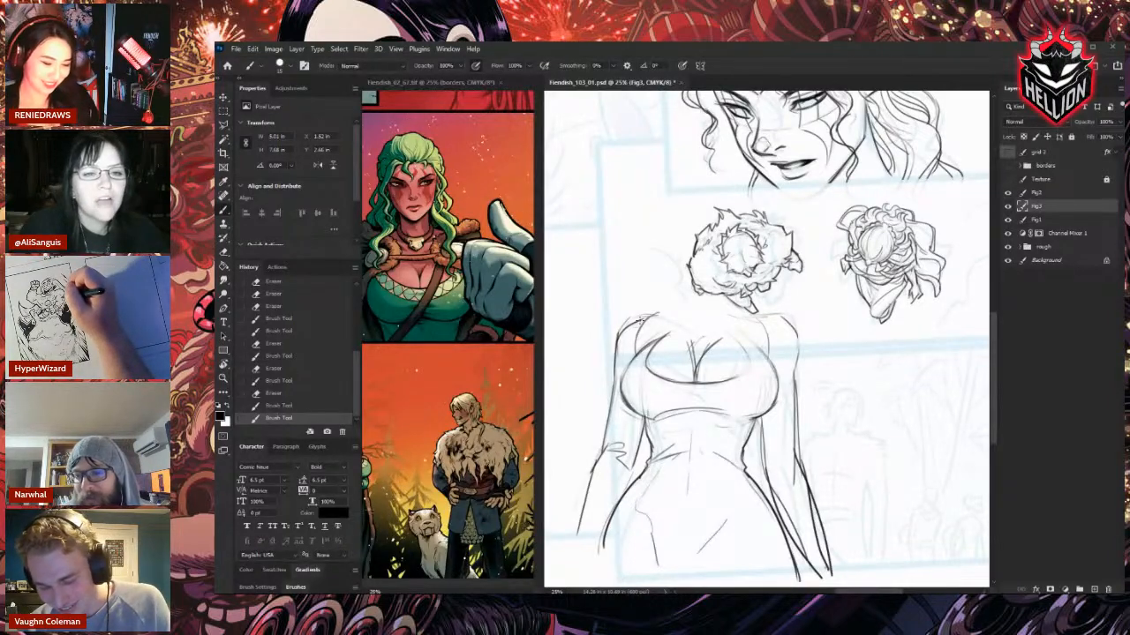
key("e")
left_click_drag(652, 316, 621, 341)
mouse_move(623, 332)
left_mouse_down()
mouse_move(655, 315)
mouse_move(615, 375)
left_mouse_up()
key("b")
left_click_drag(616, 331, 662, 308)
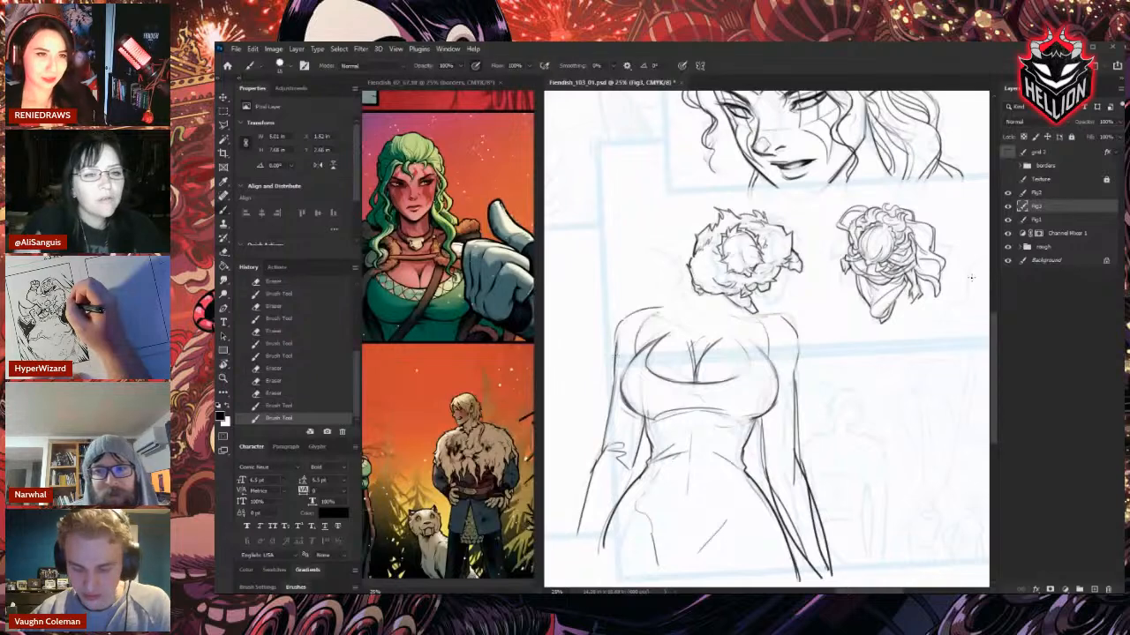
Purge all of the program's stored data, including the undo histories.
key("Escape")
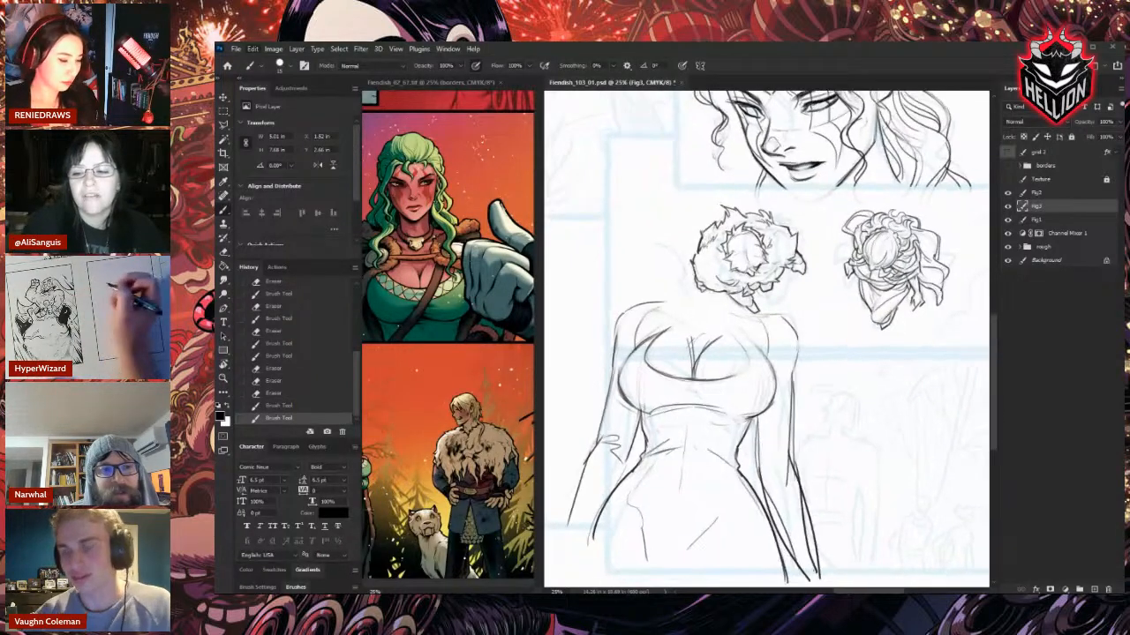
mouse_move(273, 379)
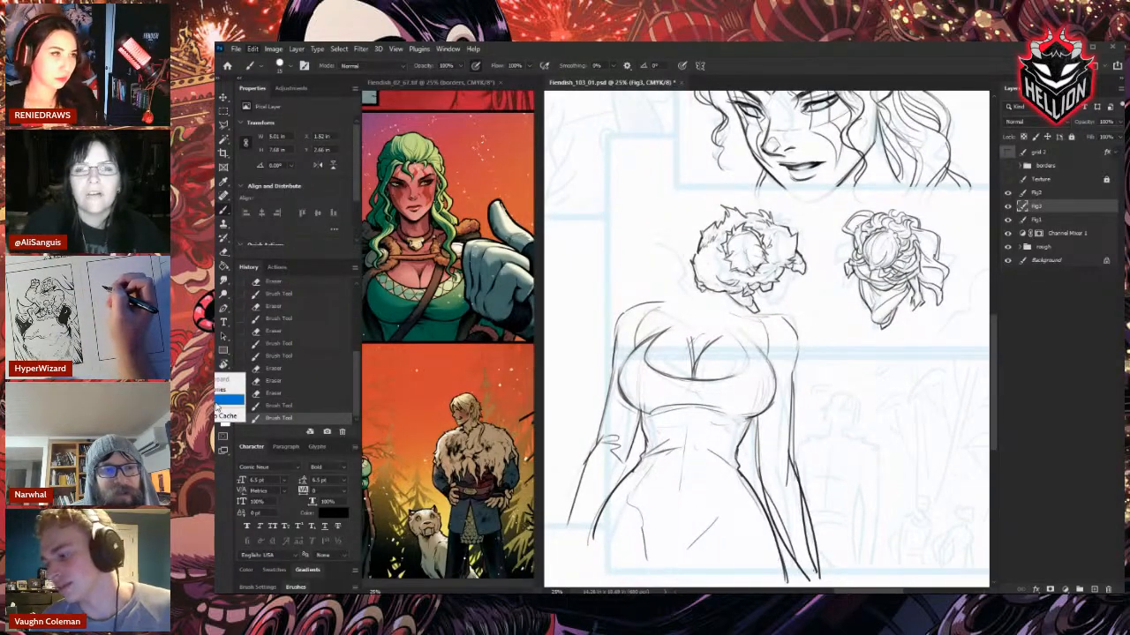
left_click(219, 401)
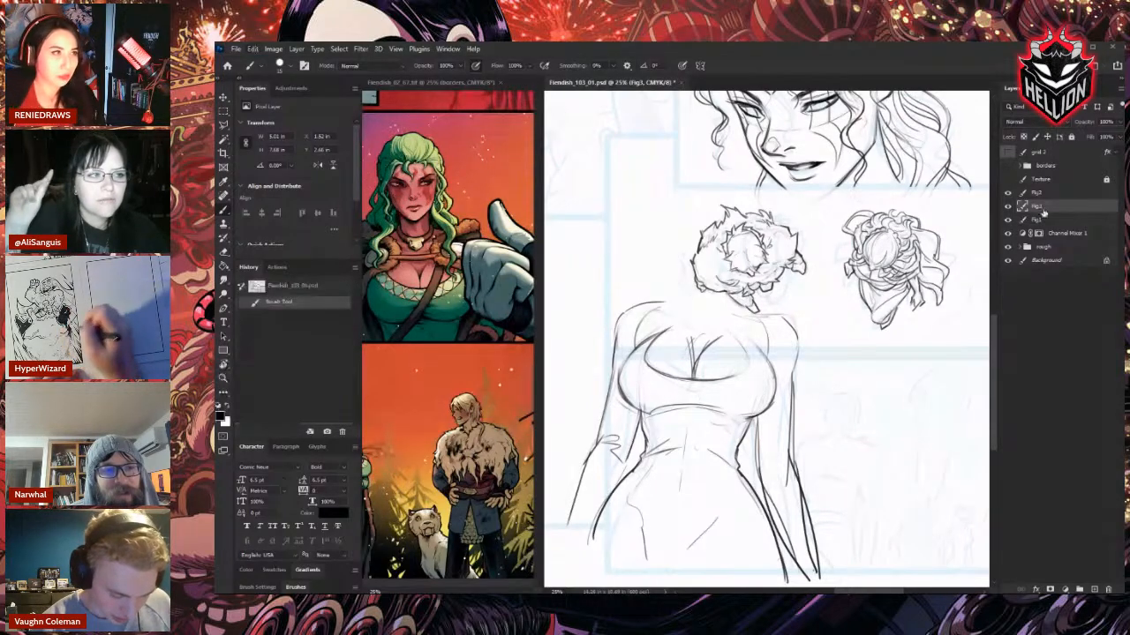
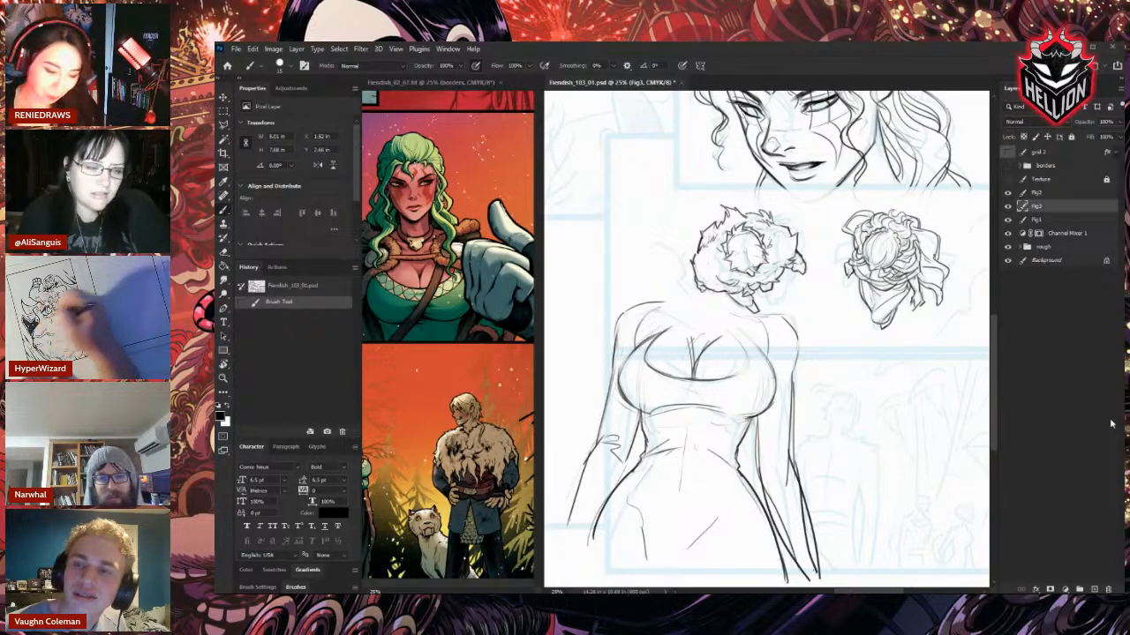
Try erasing torso lines on the Fig2 layer, and check the Fig3 layer's contents by hiding and showing it.
left_click(1061, 194)
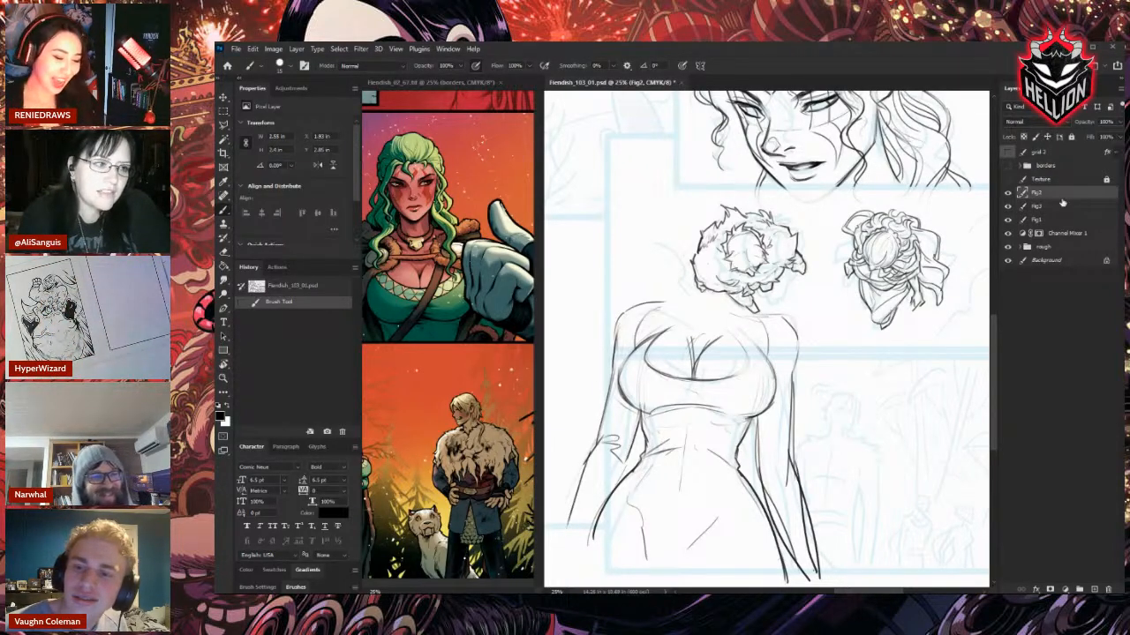
key("e")
left_click_drag(600, 521, 597, 526)
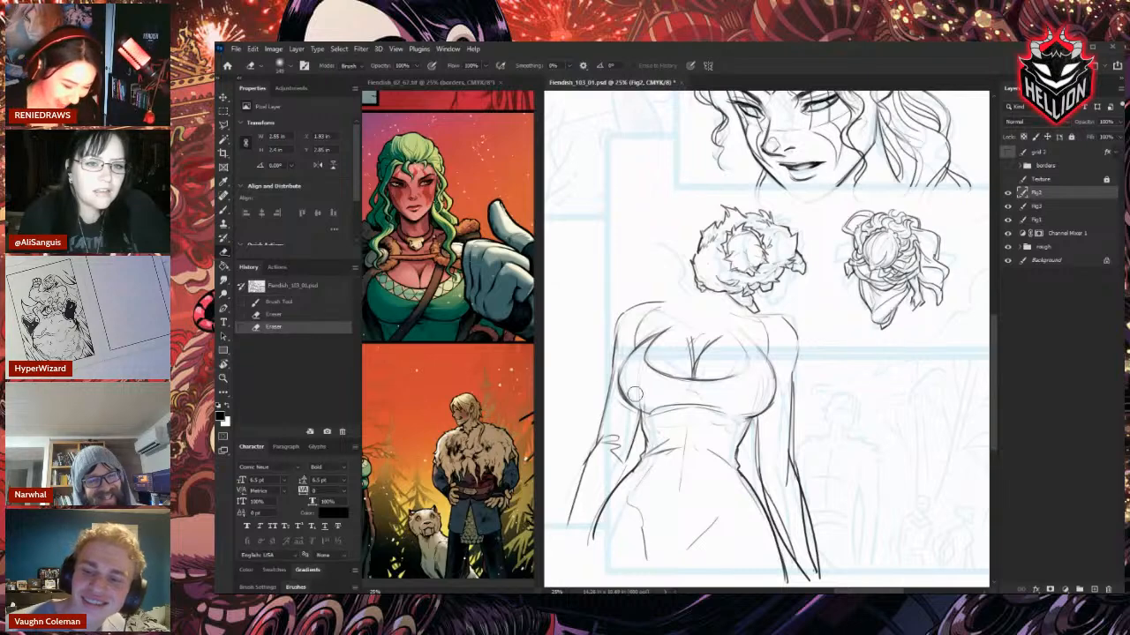
left_click_drag(632, 392, 639, 397)
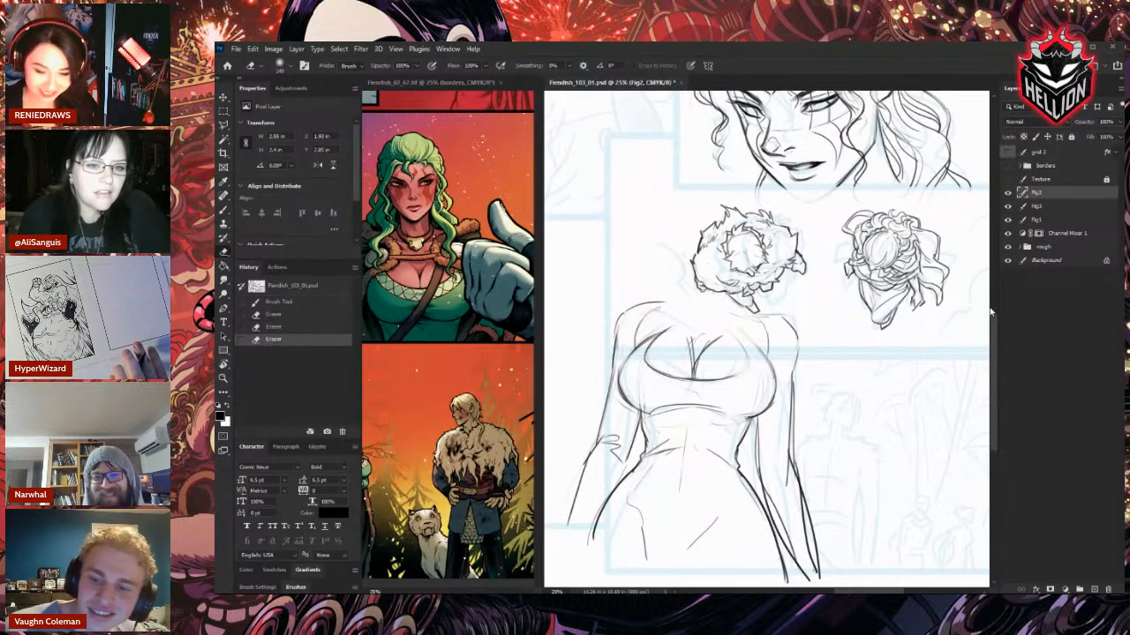
left_click(1050, 208)
left_click(1007, 208)
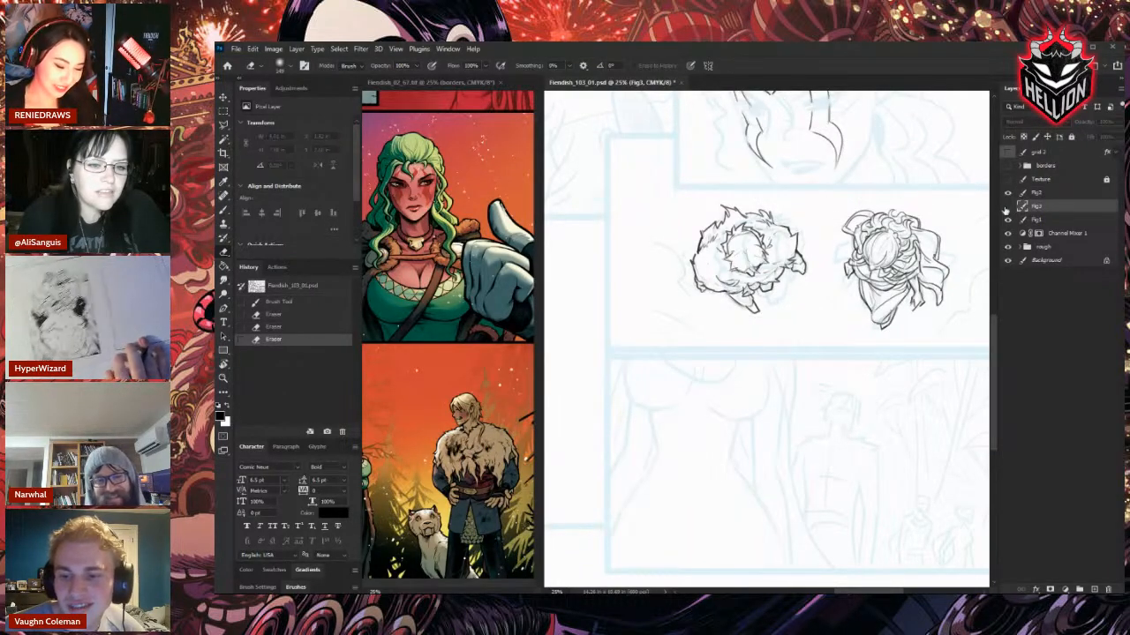
left_click(1007, 206)
Lighten the left-hand arm's outer contour on the Fig3 layer, restate the upper arm and clean its inner elbow line.
mouse_move(613, 423)
left_mouse_down()
mouse_move(619, 318)
mouse_move(609, 427)
left_mouse_up()
left_click_drag(598, 445, 572, 519)
key("b")
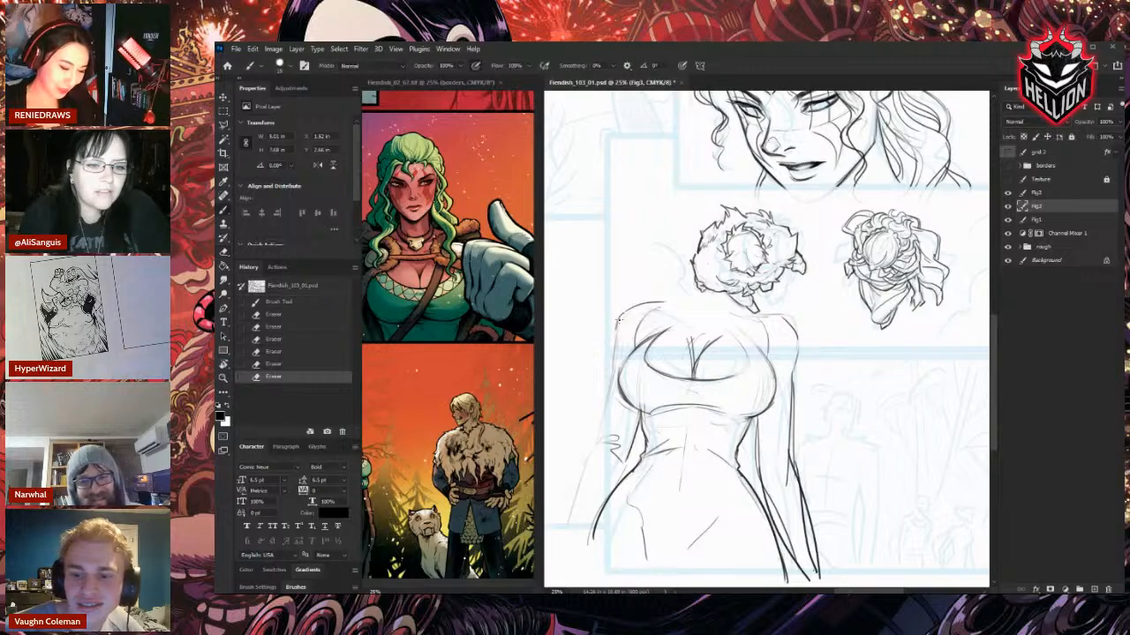
mouse_move(617, 322)
left_mouse_down()
mouse_move(604, 435)
mouse_move(632, 446)
mouse_move(627, 473)
left_mouse_up()
key("e")
key("b")
key("e")
left_click_drag(630, 468, 634, 457)
left_click_drag(634, 457, 630, 468)
Redraw the left-hand forearm with darker contours running outward past the hip.
key("b")
left_click_drag(602, 426, 571, 532)
mouse_move(621, 452)
left_mouse_down()
mouse_move(588, 468)
mouse_move(558, 554)
left_mouse_up()
Lighten the lines at the cleavage and neck, and add strokes from the left-hand shoulder down to the neckline.
left_click_drag(698, 468, 683, 399)
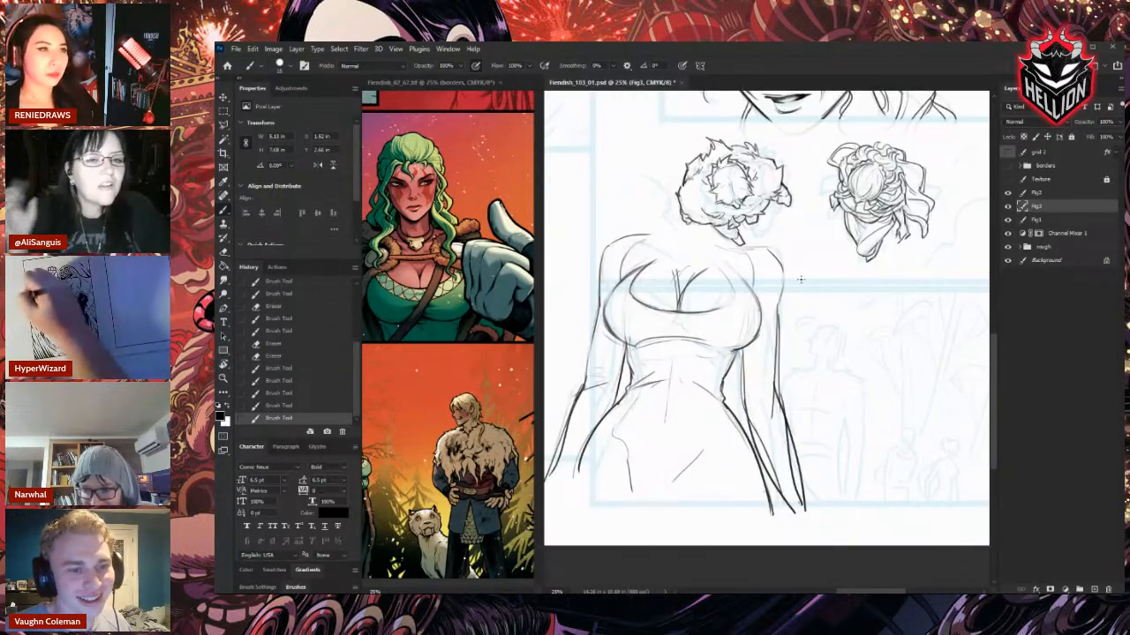
key("e")
left_click_drag(678, 282, 681, 265)
left_click_drag(679, 232, 676, 223)
key("b")
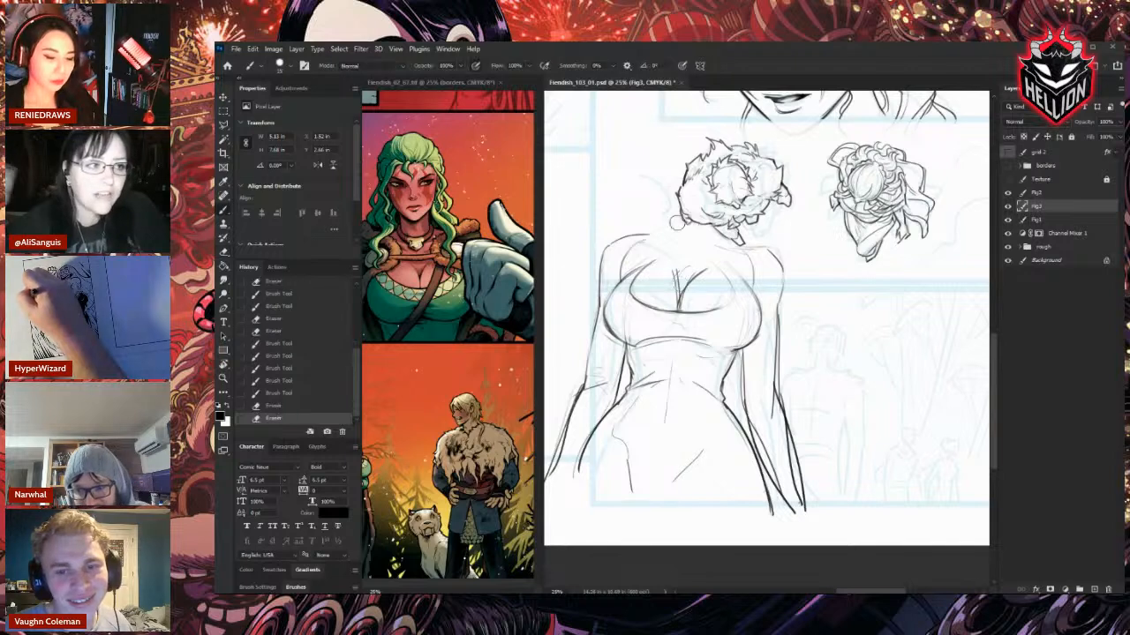
left_click_drag(629, 263, 646, 274)
left_click_drag(628, 279, 636, 289)
left_click_drag(643, 243, 630, 293)
Erase the left-hand shoulder's outer edge and redraw its curve from the neck to the upper arm.
key("e")
left_click_drag(595, 250, 609, 240)
key("b")
mouse_move(648, 235)
left_mouse_down()
mouse_move(659, 238)
mouse_move(629, 275)
mouse_move(634, 246)
mouse_move(600, 280)
left_mouse_up()
key("e")
key("b")
Erase the right-hand shoulder and upper arm outline, redraw it, and soften its outer edge.
key("e")
left_click_drag(780, 249, 777, 278)
left_click_drag(777, 281, 775, 305)
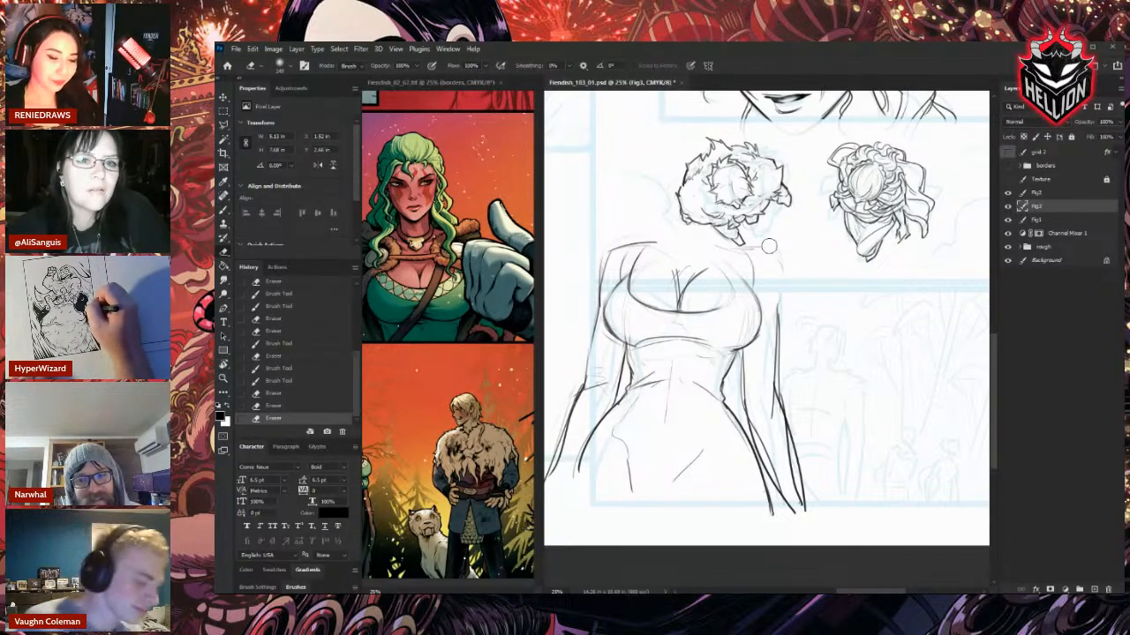
key("b")
left_click_drag(753, 250, 778, 296)
left_click_drag(776, 269, 778, 337)
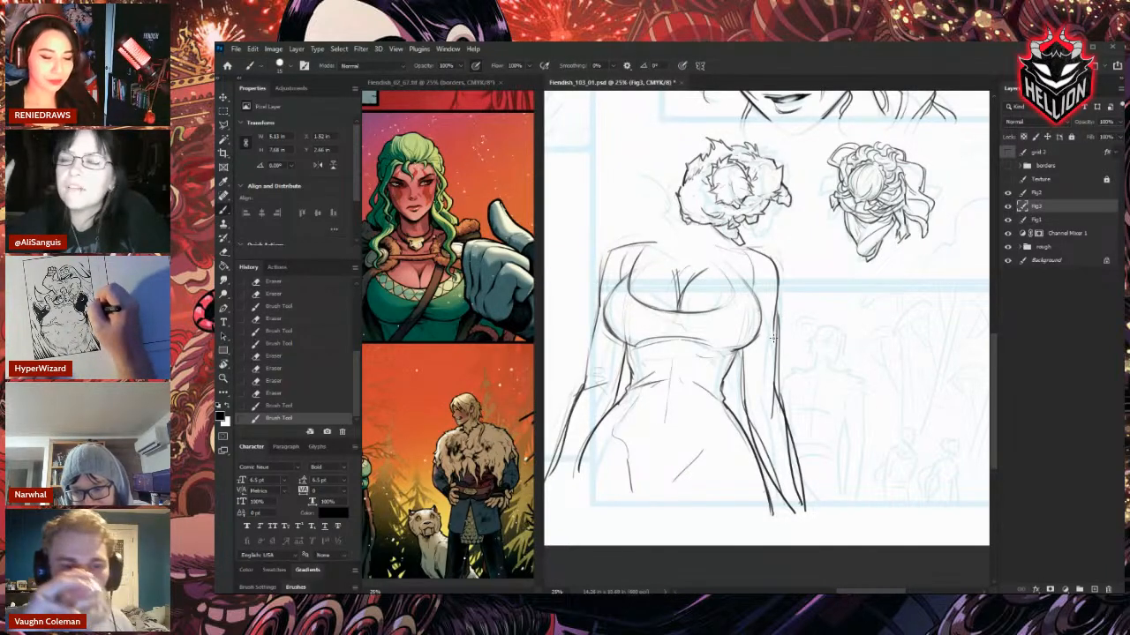
key("e")
left_click_drag(781, 275, 780, 317)
Add a stroke from the neck toward the right-hand breast and lighten the cleavage top and left-hand shoulder.
key("b")
mouse_move(717, 236)
left_mouse_down()
mouse_move(753, 251)
mouse_move(704, 248)
mouse_move(738, 295)
left_mouse_up()
key("e")
key("b")
key("e")
left_click_drag(677, 272, 690, 272)
left_click_drag(654, 243, 623, 247)
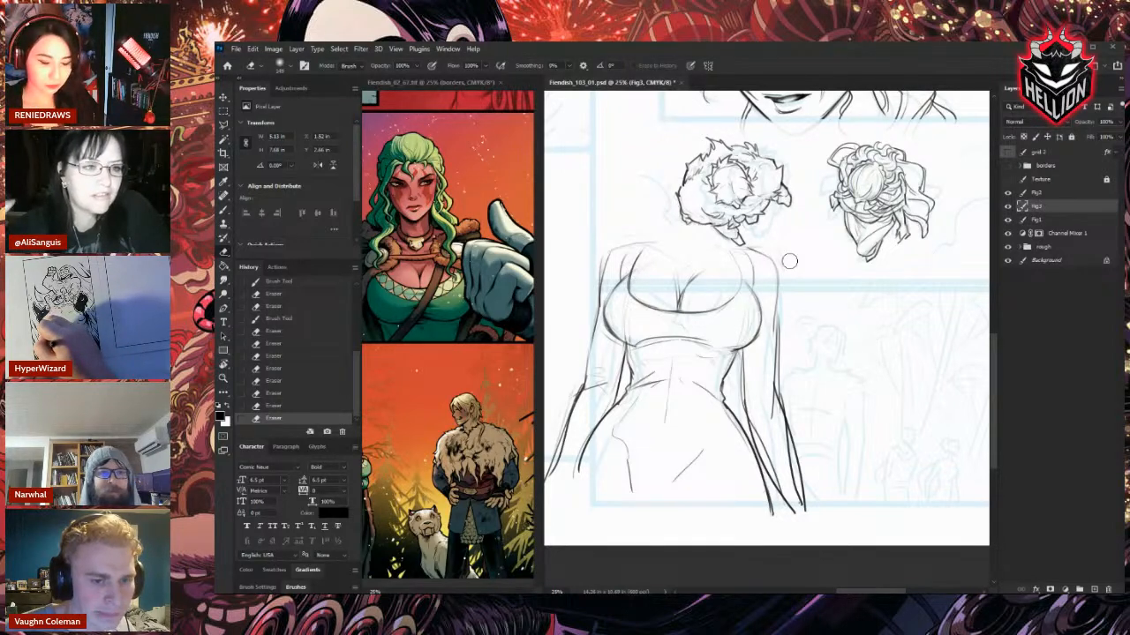
Erase the right-hand shoulder's outer line again and redraw it in a continuous contour down to the elbow.
left_click_drag(781, 263, 779, 309)
left_click_drag(780, 287, 777, 328)
key("b")
left_click_drag(767, 255, 774, 416)
key("e")
key("b")
left_click_drag(778, 335, 774, 416)
Erase the right-hand arm's inner contour and redraw it from below the breast down along the hip.
key("e")
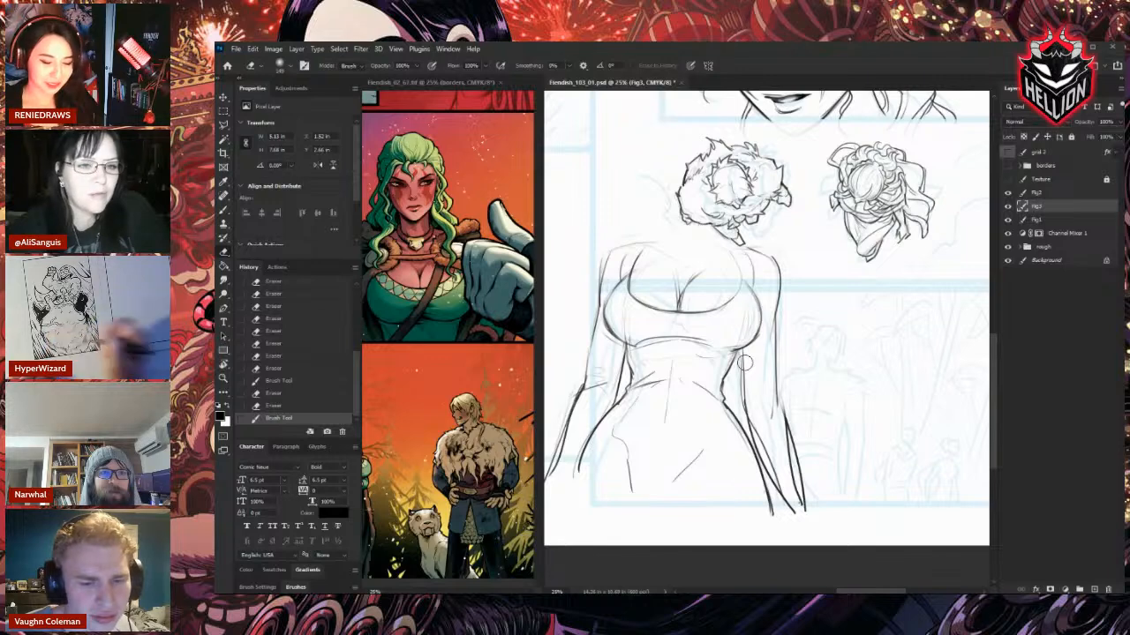
left_click_drag(744, 358, 746, 415)
key("b")
left_click_drag(742, 355, 747, 418)
left_click_drag(744, 407, 780, 507)
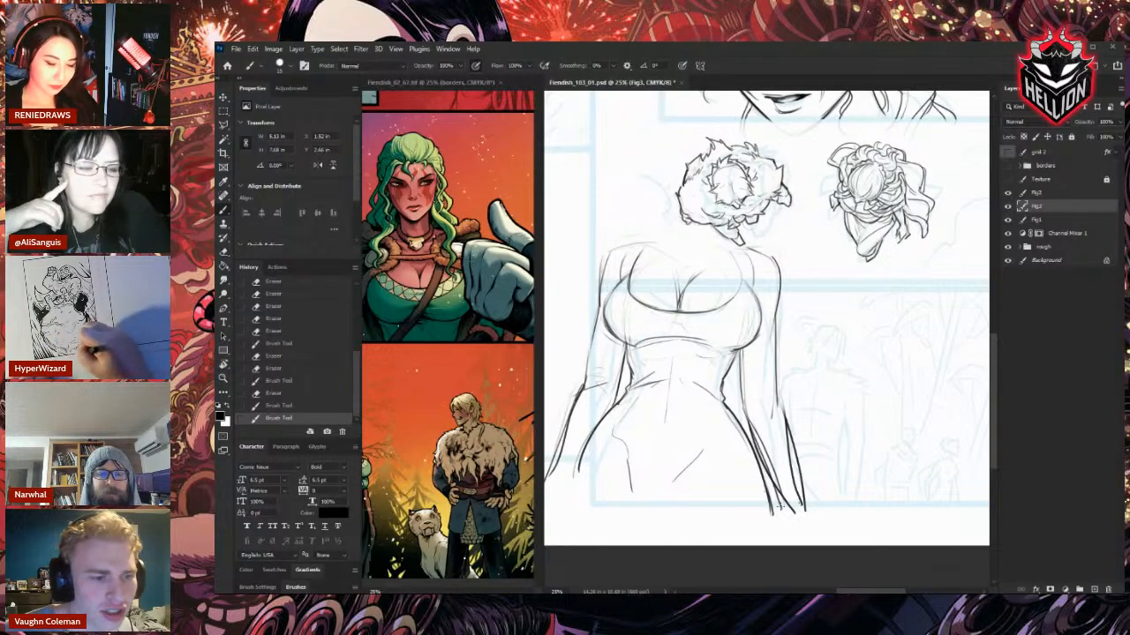
Add outer contour strokes along the right-hand forearm and erase its inner line beside the hip.
left_click_drag(780, 399, 792, 525)
left_click_drag(783, 408, 794, 521)
key("e")
left_click_drag(781, 505, 757, 432)
left_click_drag(760, 428, 753, 410)
Extend the right-hand hip contour to the page's lower edge and erase the dark right-hand forearm lines.
mouse_move(855, 415)
left_mouse_down()
mouse_move(816, 415)
mouse_move(782, 327)
left_mouse_up()
key("b")
left_click_drag(690, 298, 729, 447)
key("e")
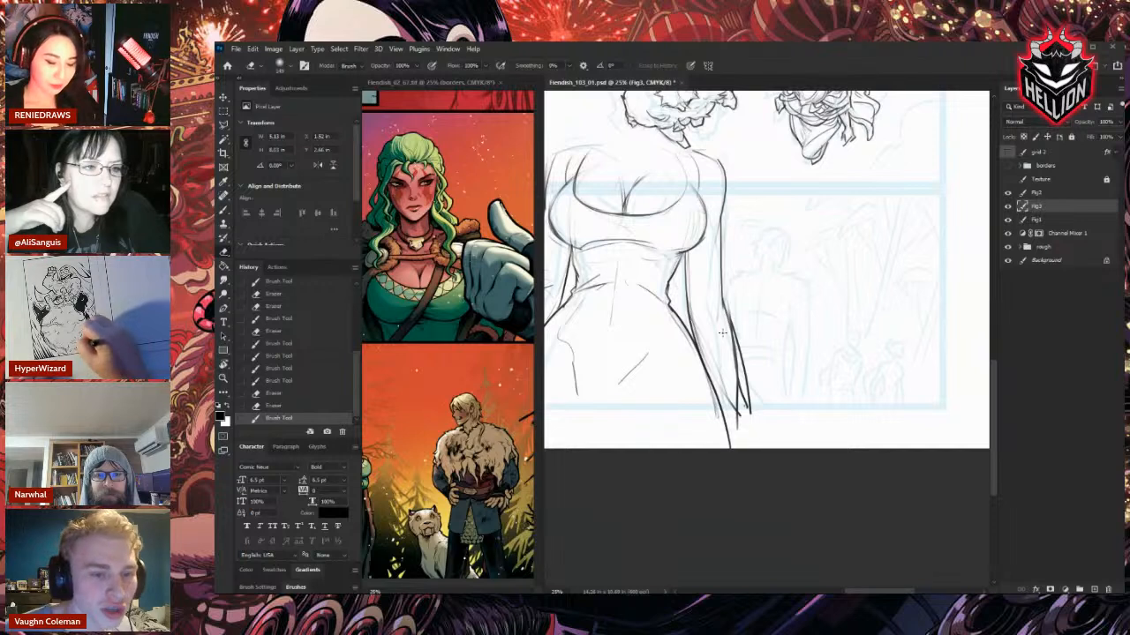
left_click_drag(722, 333, 753, 432)
Redraw the right-hand forearm contours and trim the end of the hip line near the page's lower edge.
key("b")
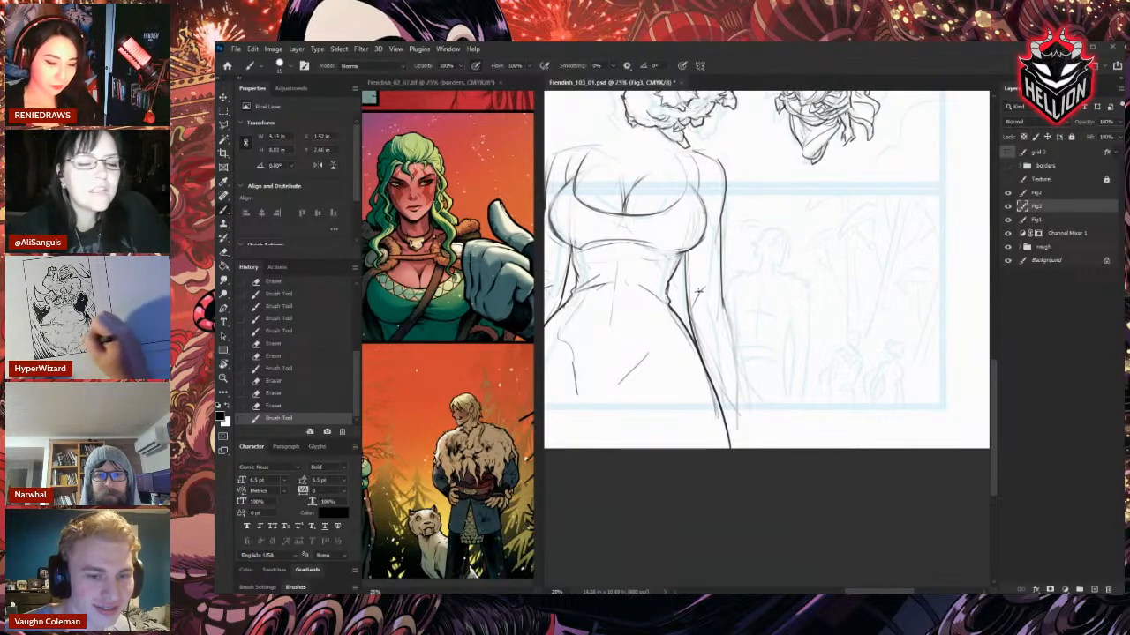
mouse_move(695, 290)
left_mouse_down()
mouse_move(729, 323)
mouse_move(751, 437)
mouse_move(730, 438)
left_mouse_up()
key("e")
left_click_drag(726, 427, 731, 443)
left_click_drag(728, 431, 732, 448)
left_click_drag(728, 436, 733, 450)
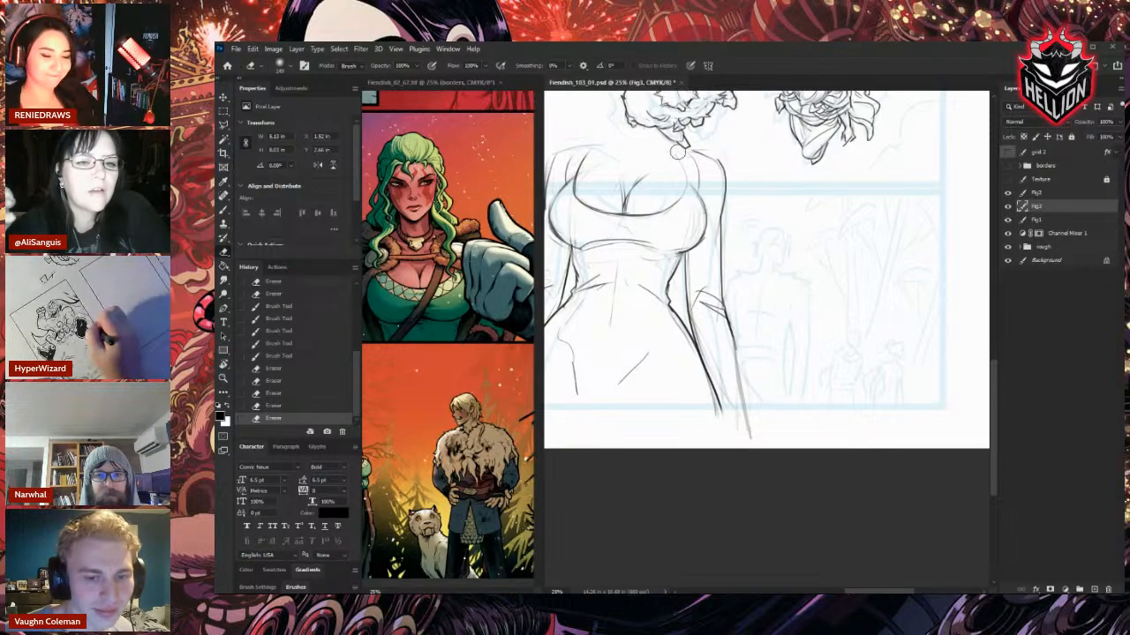
Reposition the colored reference page to examine its green-haired woman and fur-clad figure, and return to the line art page.
left_click_drag(790, 303, 861, 362)
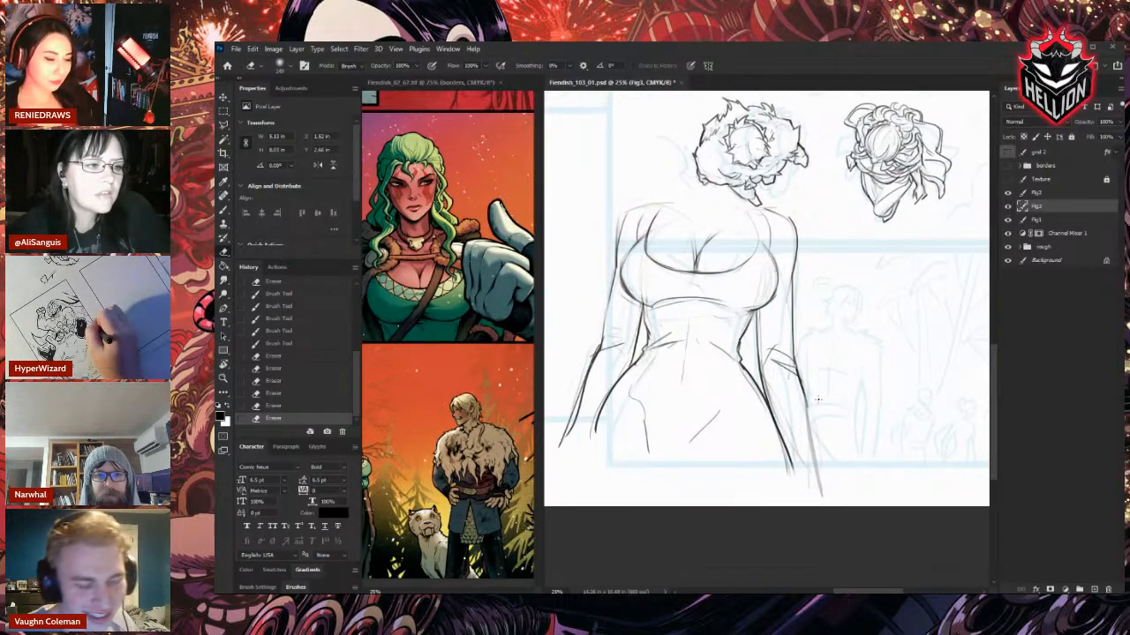
left_click(461, 448)
left_click_drag(461, 448, 472, 476)
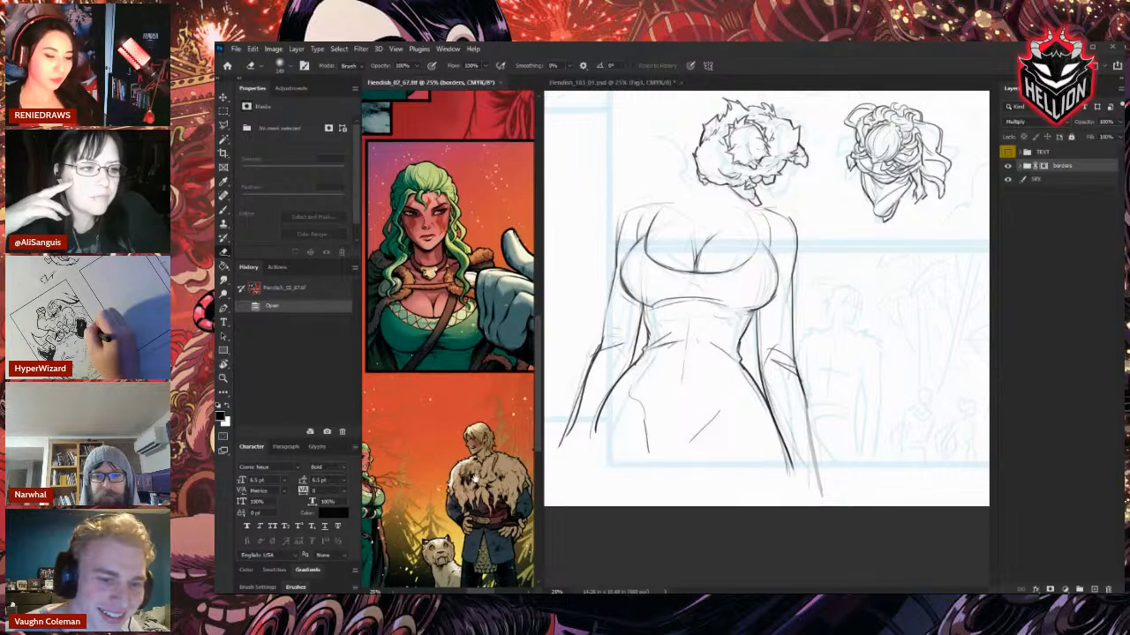
left_click(744, 552)
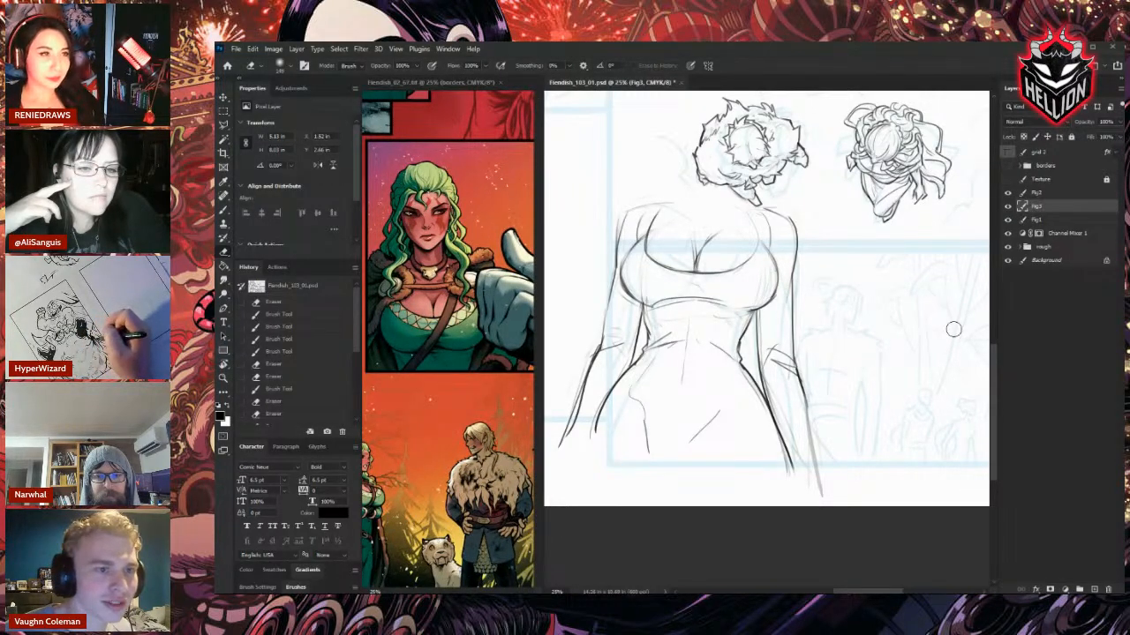
Restate the crease at the waist's left-hand side and redraw the cleavage line.
key("b")
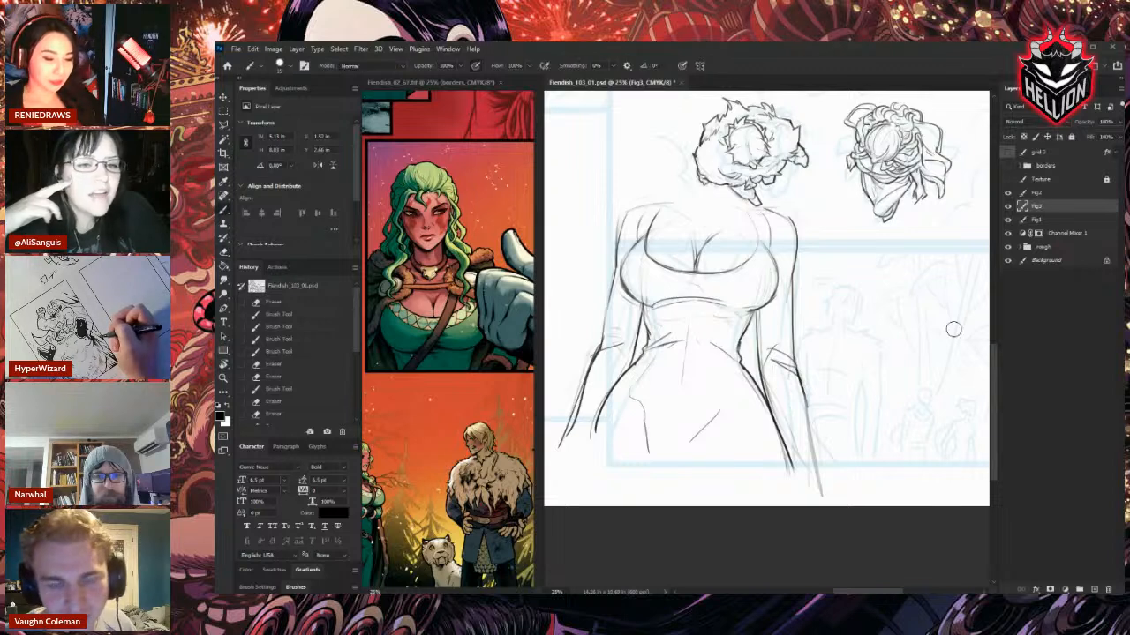
left_click_drag(684, 331, 644, 353)
mouse_move(720, 229)
left_mouse_down()
mouse_move(697, 269)
mouse_move(697, 258)
left_mouse_up()
key("e")
key("b")
left_click_drag(698, 249, 695, 273)
Lighten the left-hand shoulder outline and touch up its outer corner.
key("e")
mouse_move(638, 246)
left_mouse_down()
mouse_move(617, 216)
mouse_move(614, 226)
left_mouse_up()
key("e")
key("b")
mouse_move(618, 219)
left_mouse_down()
mouse_move(617, 231)
mouse_move(617, 221)
left_mouse_up()
Lighten the lines at the neck base and touch up the right-hand armpit.
key("e")
left_click_drag(757, 199, 758, 207)
key("b")
mouse_move(771, 249)
left_mouse_down()
mouse_move(780, 277)
mouse_move(767, 249)
left_mouse_up()
key("e")
right_click(767, 248)
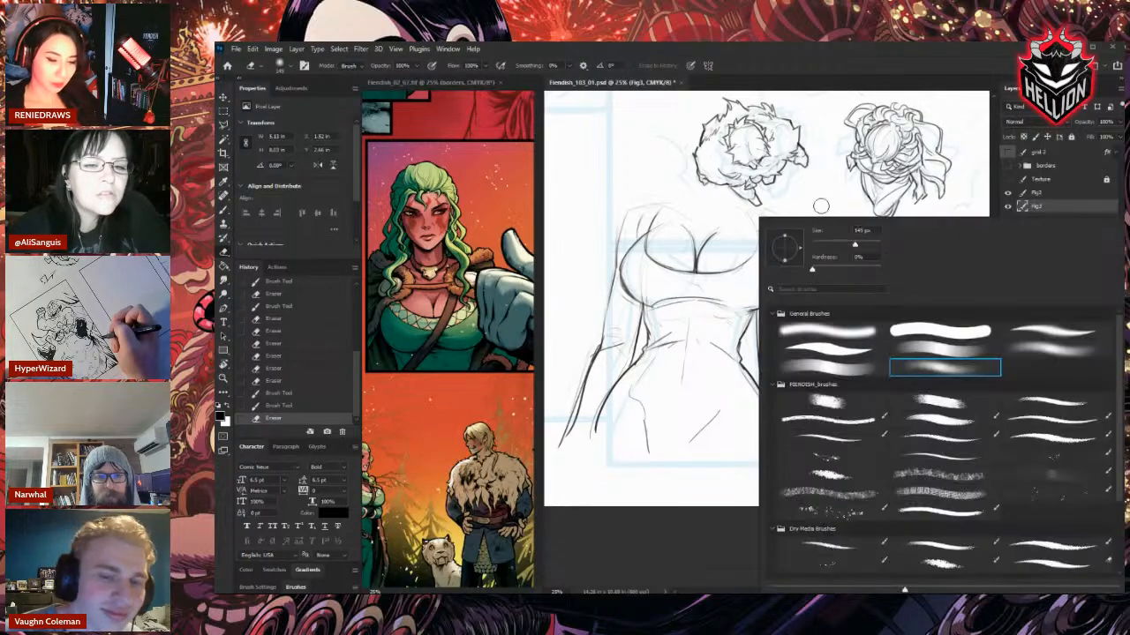
key("Escape")
Erase and redraw the outer curve of the left-hand breast, softening the line up to the shoulder.
mouse_move(625, 263)
left_mouse_down()
mouse_move(646, 230)
mouse_move(621, 297)
left_mouse_up()
key("b")
left_click_drag(630, 263, 621, 291)
left_click_drag(628, 265, 620, 294)
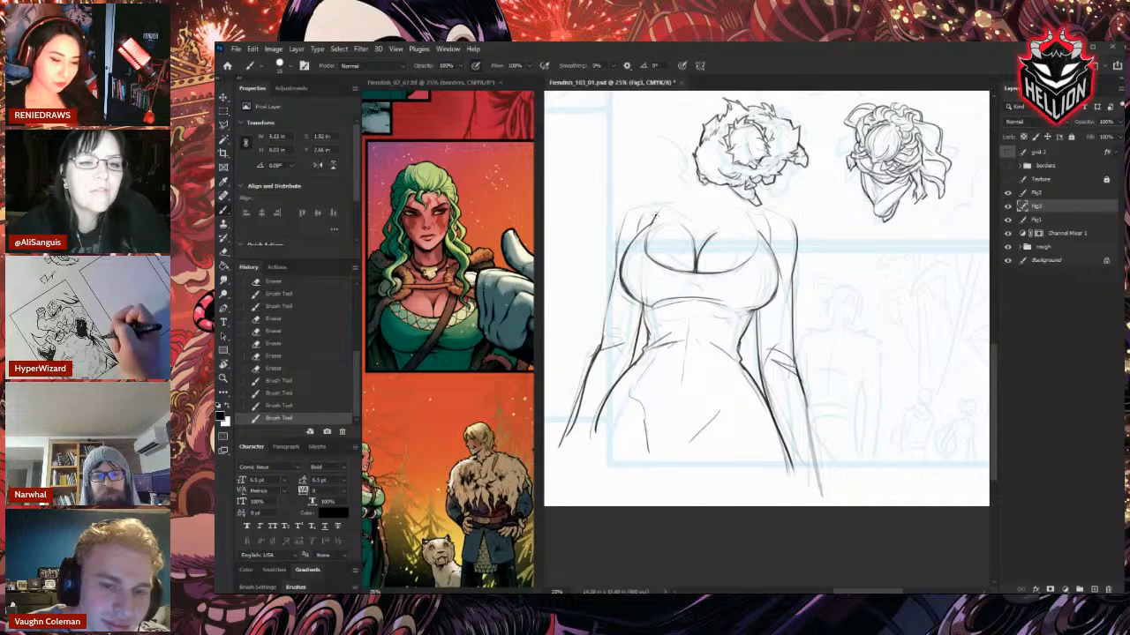
key("e")
left_click_drag(653, 216, 622, 283)
Add a stroke across the upper chest and lighten the right-hand armpit and neckline.
key("b")
mouse_move(657, 208)
left_mouse_down()
mouse_move(629, 256)
mouse_move(732, 203)
left_mouse_up()
key("e")
mouse_move(780, 247)
left_mouse_down()
mouse_move(764, 198)
mouse_move(795, 269)
left_mouse_up()
mouse_move(799, 230)
left_mouse_down()
mouse_move(808, 273)
mouse_move(715, 245)
left_mouse_up()
Erase and redraw the cleavage lines at the middle of the foreground woman's chest.
key("r")
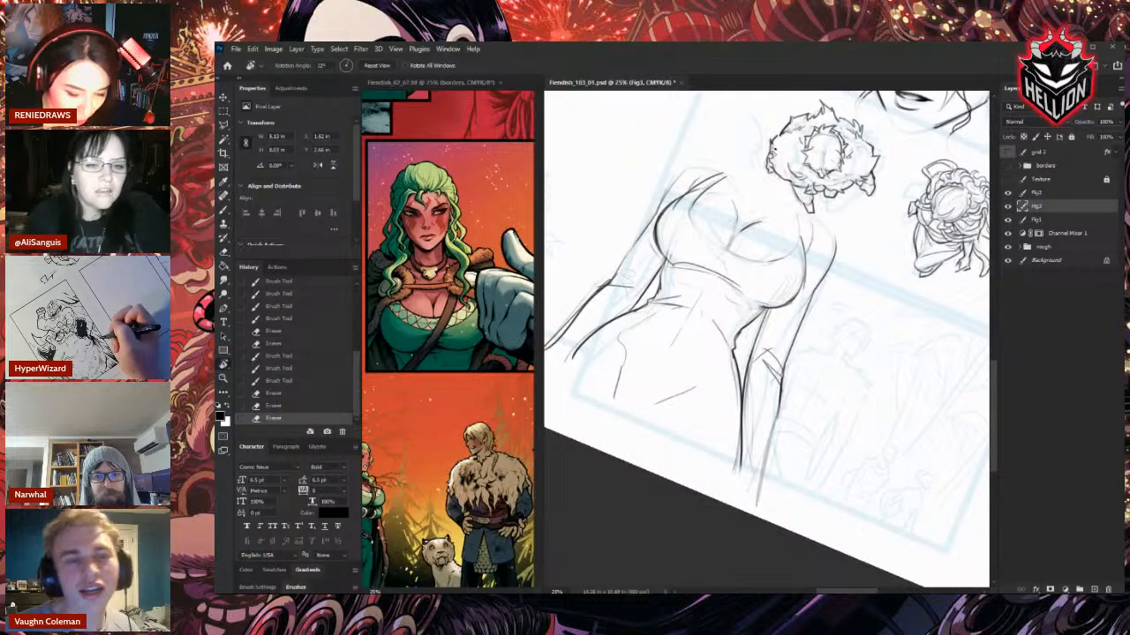
key("b")
mouse_move(732, 203)
left_mouse_down()
mouse_move(727, 251)
mouse_move(775, 220)
mouse_move(757, 220)
left_mouse_up()
key("e")
mouse_move(759, 224)
left_mouse_down()
mouse_move(747, 222)
mouse_move(768, 220)
mouse_move(728, 245)
left_mouse_up()
key("b")
key("e")
key("b")
left_click_drag(736, 228, 736, 238)
left_click_drag(694, 202, 722, 245)
key("e")
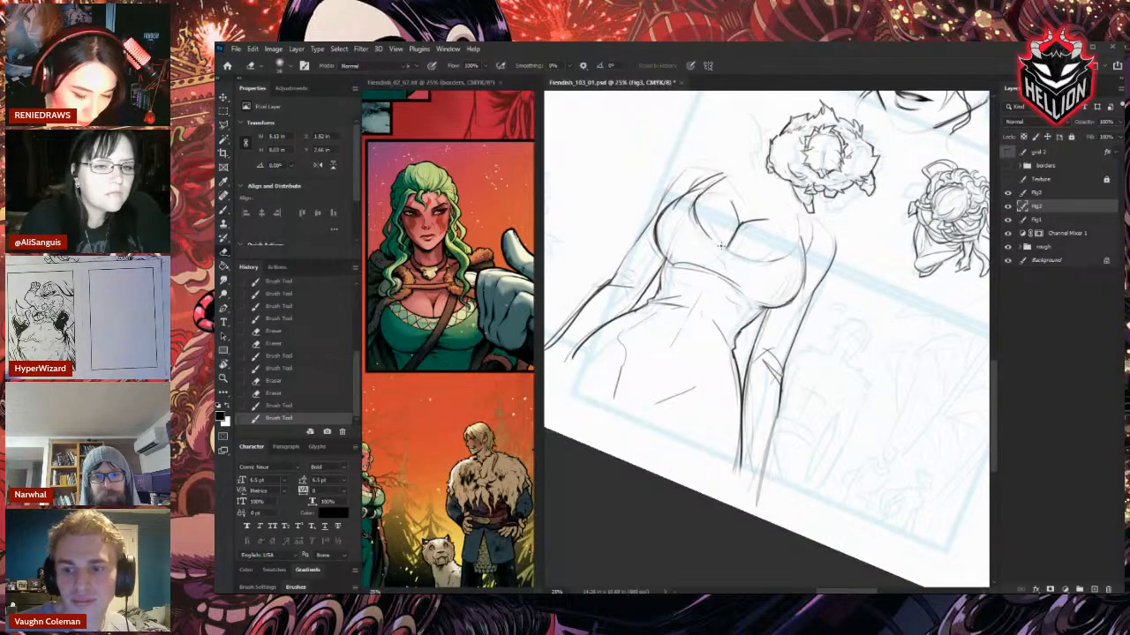
Lighten the left-hand breast's inner line and draw a second curve beneath the dress neckline to form a band.
key("r")
mouse_move(750, 207)
left_mouse_down()
mouse_move(873, 248)
mouse_move(883, 265)
left_mouse_up()
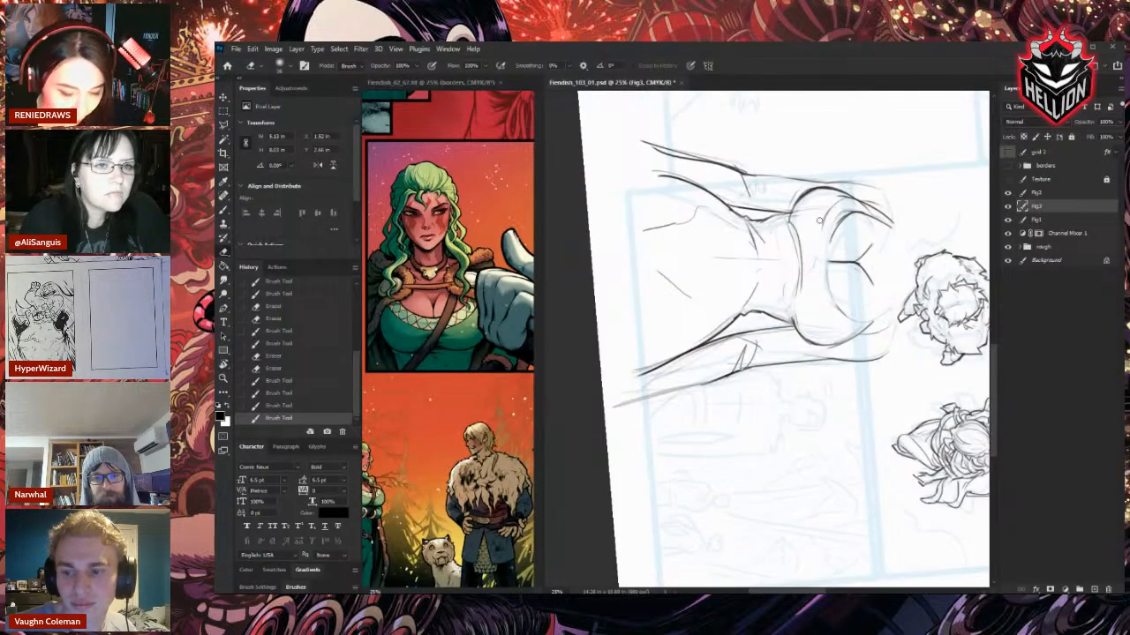
mouse_move(819, 220)
left_mouse_down()
mouse_move(751, 211)
mouse_move(762, 283)
mouse_move(759, 251)
left_mouse_up()
key("b")
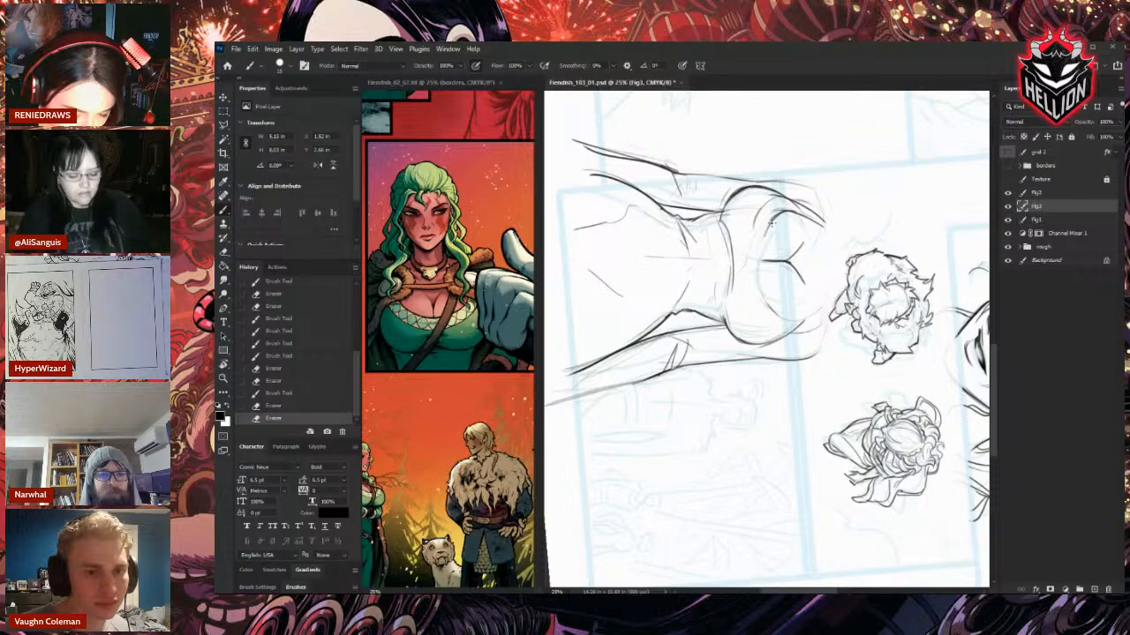
mouse_move(764, 287)
left_mouse_down()
mouse_move(763, 230)
mouse_move(762, 252)
left_mouse_up()
mouse_move(764, 297)
left_mouse_down()
mouse_move(753, 232)
mouse_move(751, 300)
left_mouse_up()
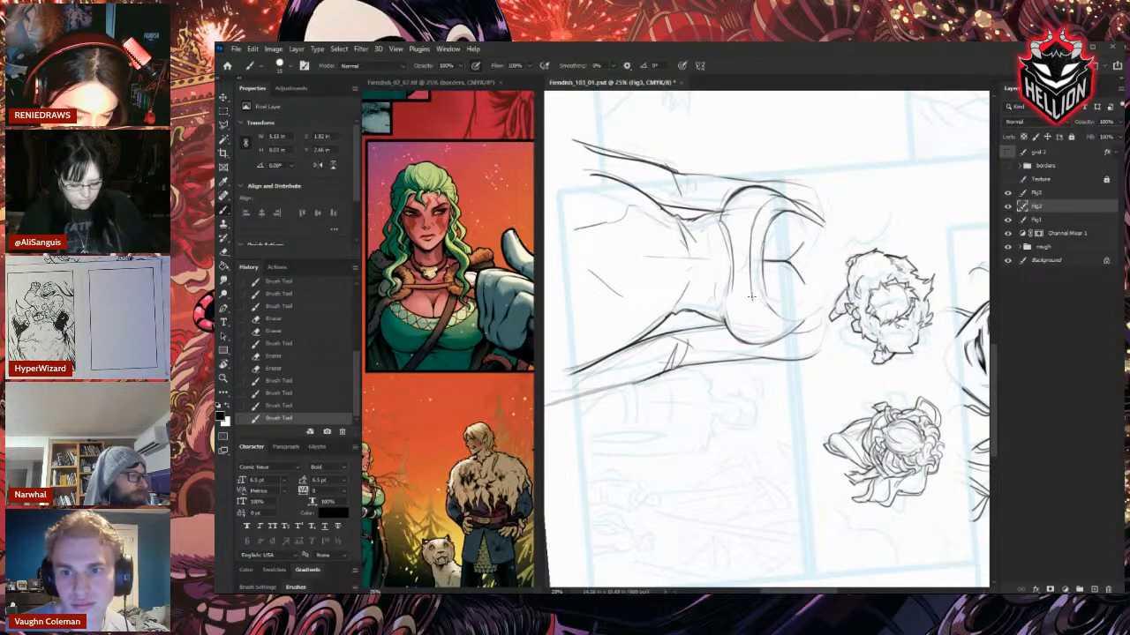
left_click_drag(752, 229, 755, 300)
Lighten the neckline band's lower curve and extend its line up toward the right-hand shoulder.
key("e")
left_click_drag(752, 225, 753, 302)
mouse_move(759, 222)
left_mouse_down()
mouse_move(758, 304)
mouse_move(759, 241)
mouse_move(766, 310)
mouse_move(783, 330)
left_mouse_up()
key("b")
mouse_move(761, 304)
left_mouse_down()
mouse_move(784, 328)
mouse_move(783, 312)
mouse_move(797, 319)
left_mouse_up()
Draw the right-hand dress strap from the shoulder down to the neckline and tidy its edges.
key("r")
left_click_drag(914, 373, 843, 268)
key("b")
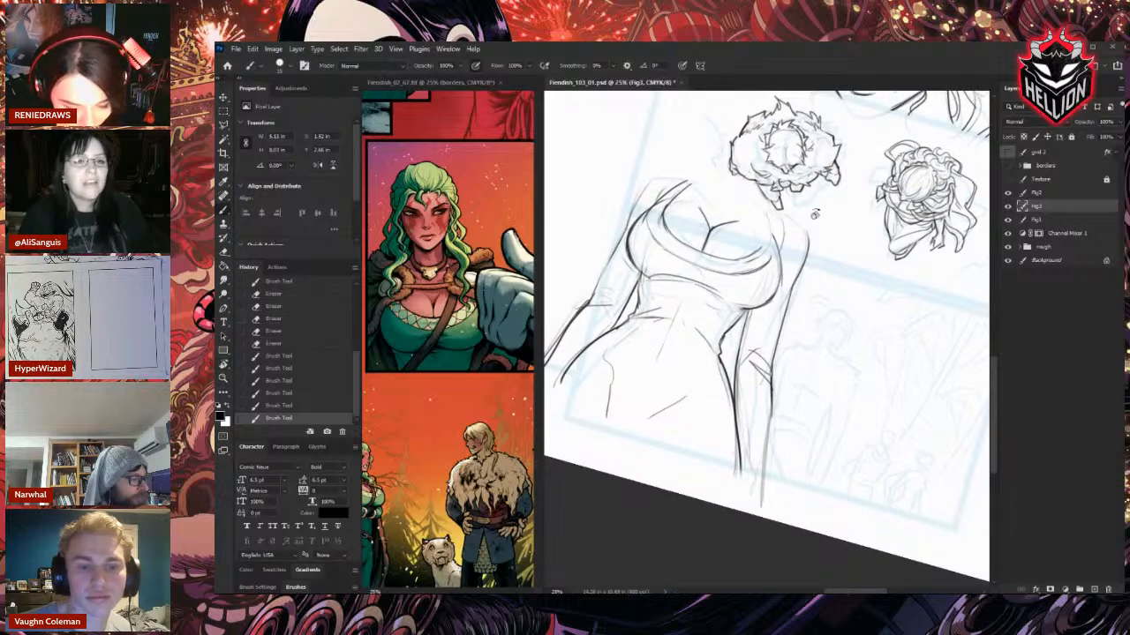
left_click_drag(757, 208, 761, 248)
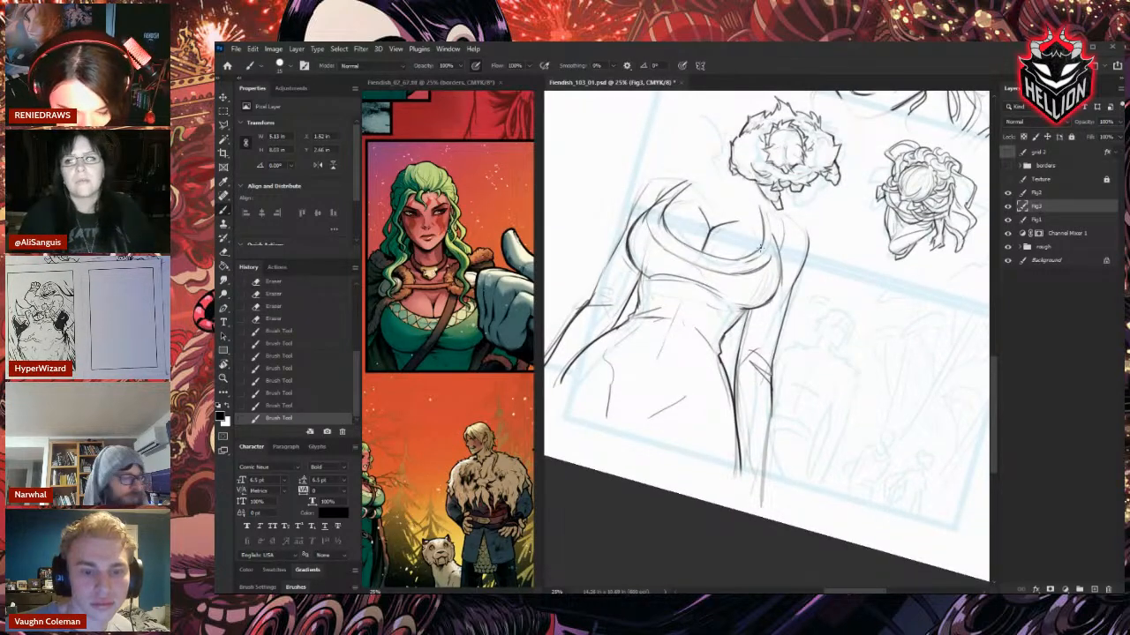
mouse_move(762, 208)
left_mouse_down()
mouse_move(766, 258)
mouse_move(770, 251)
left_mouse_up()
key("e")
key("b")
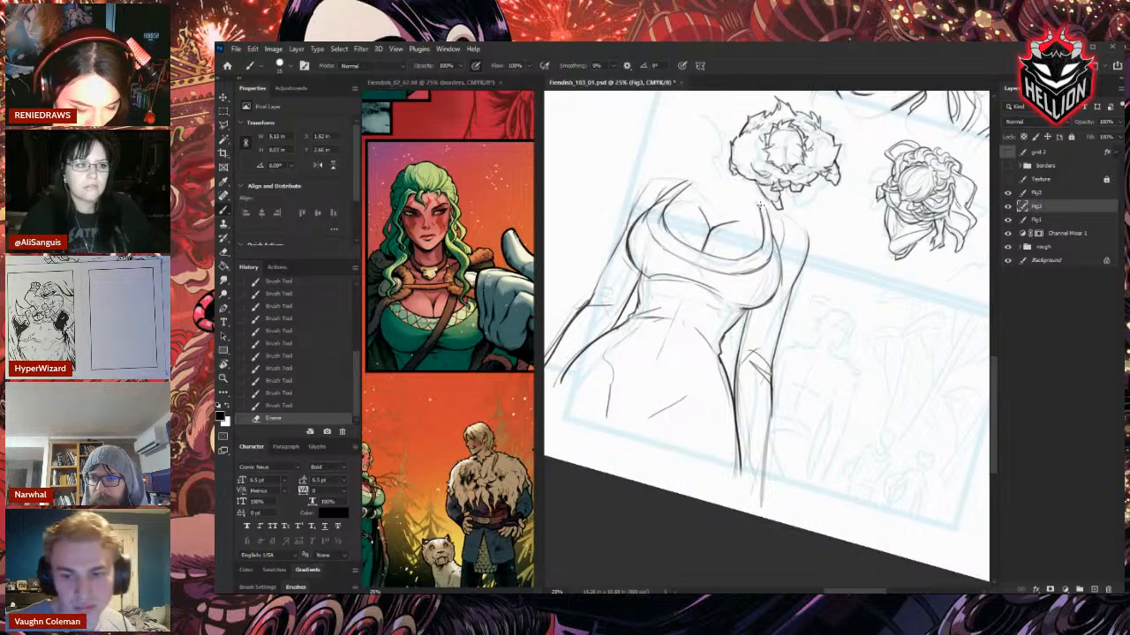
Redraw the tops of both shoulders and their outer corners, erasing the excess lines near the neck.
mouse_move(759, 205)
left_mouse_down()
mouse_move(802, 225)
mouse_move(804, 261)
mouse_move(798, 238)
left_mouse_up()
key("e")
key("b")
left_click_drag(797, 231, 801, 265)
mouse_move(645, 183)
left_mouse_down()
mouse_move(630, 215)
mouse_move(637, 196)
left_mouse_up()
key("e")
key("b")
mouse_move(633, 208)
left_mouse_down()
mouse_move(658, 176)
mouse_move(652, 189)
mouse_move(685, 189)
left_mouse_up()
key("e")
left_click_drag(758, 168, 763, 196)
Reinforce the right-hand dress strap's edge with another stroke down toward the neckline.
key("r")
left_click_drag(908, 314, 880, 249)
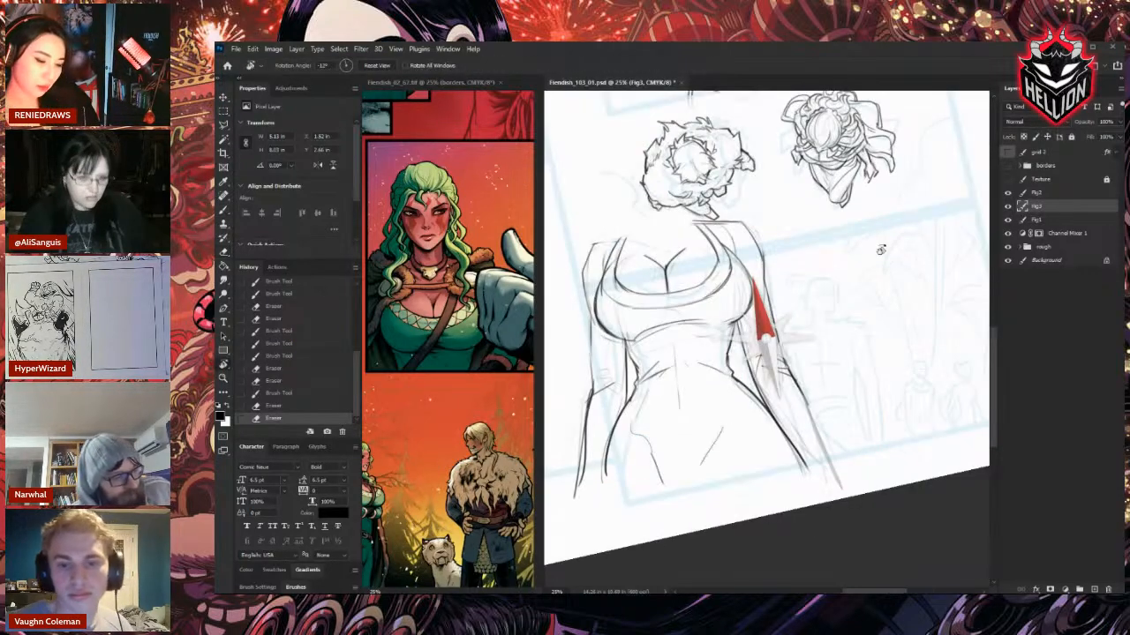
key("b")
left_click_drag(717, 230, 730, 266)
left_click_drag(600, 304, 697, 277)
left_click_drag(762, 247, 766, 264)
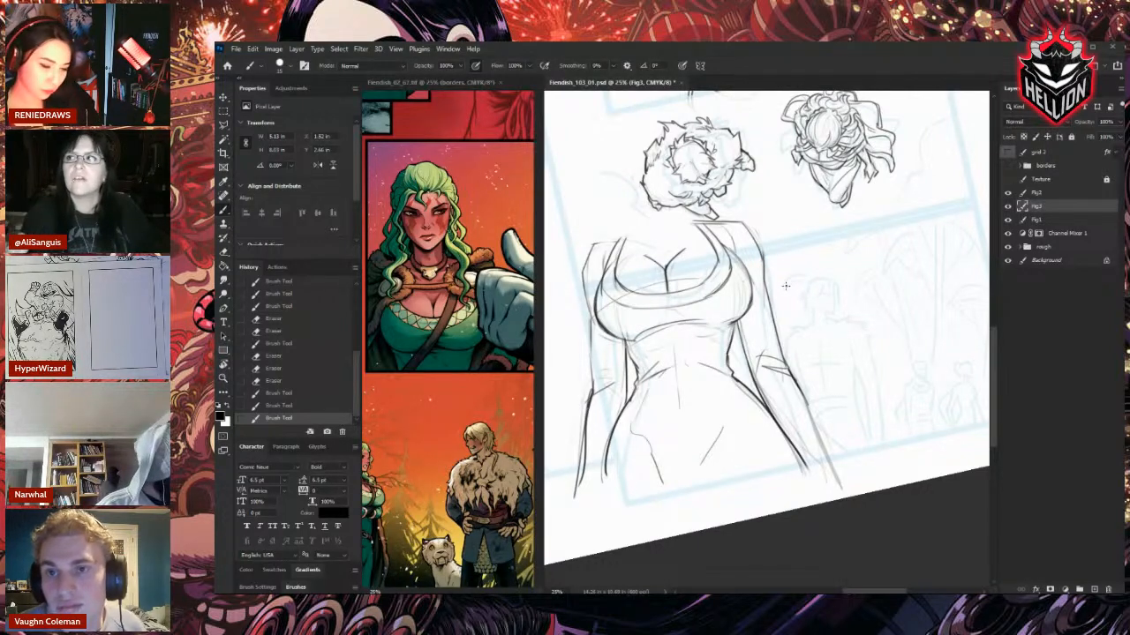
key("ctrl+z")
key("ctrl+z")
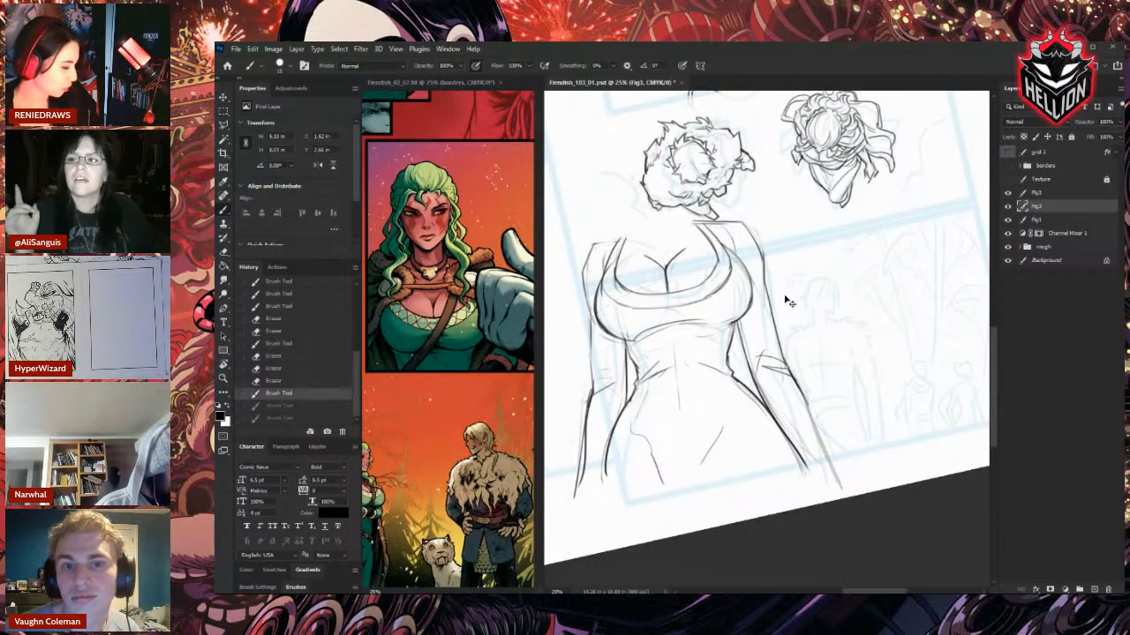
Select the dress neckline with the Polygonal Lasso and warp its lower curve slightly upward to reshape the band.
key("l")
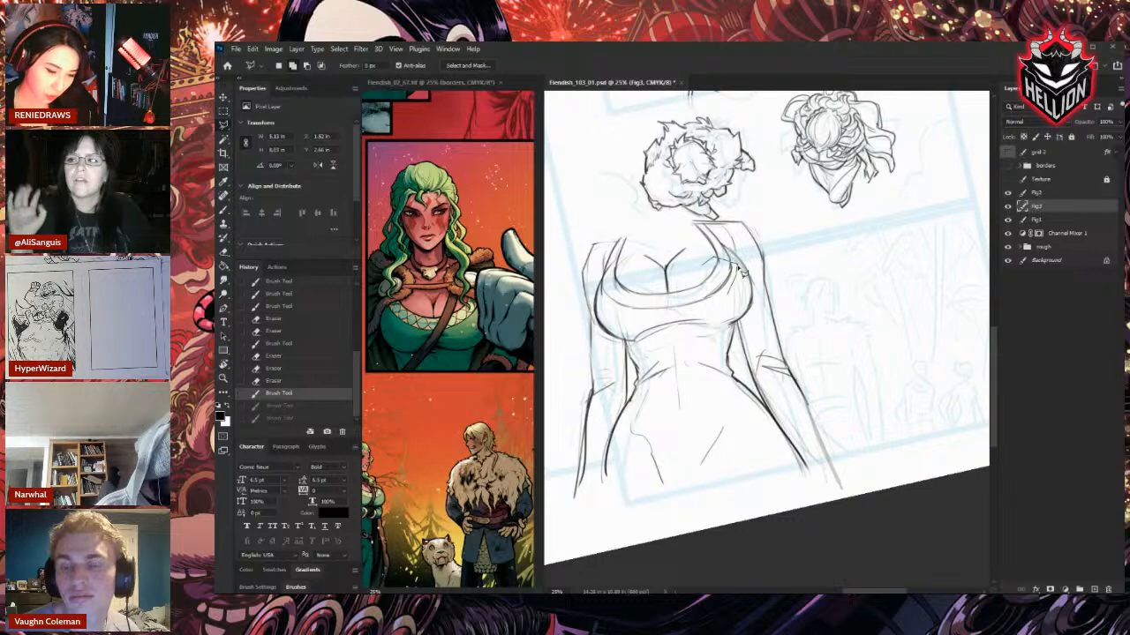
mouse_move(741, 273)
left_mouse_down()
mouse_move(675, 298)
mouse_move(605, 294)
mouse_move(715, 307)
left_mouse_up()
key("ctrl+t")
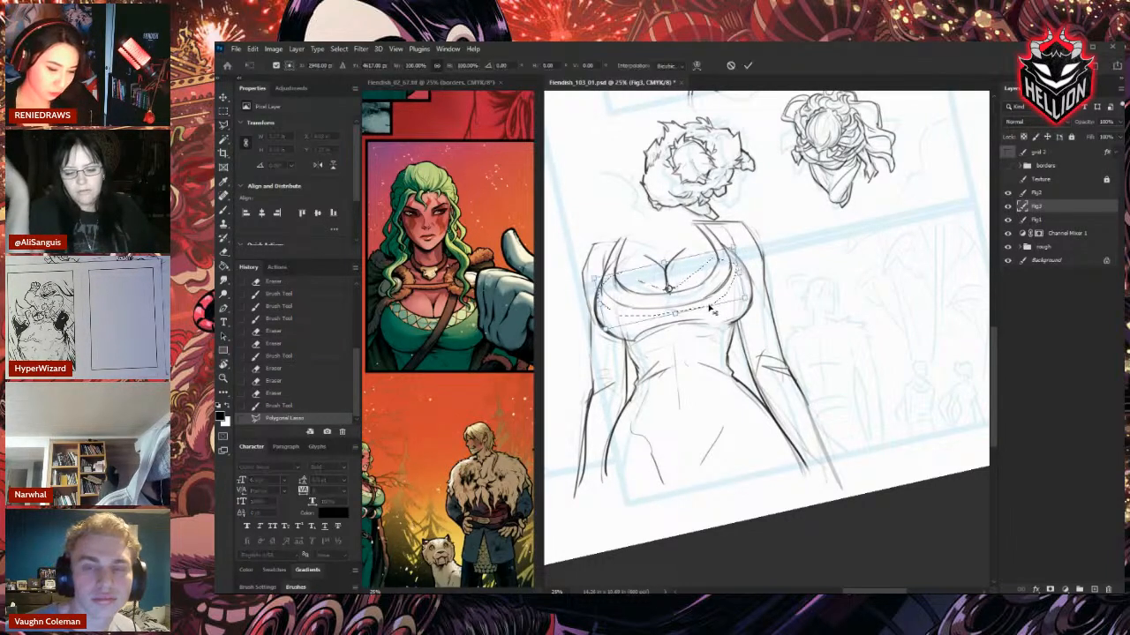
left_click(706, 301)
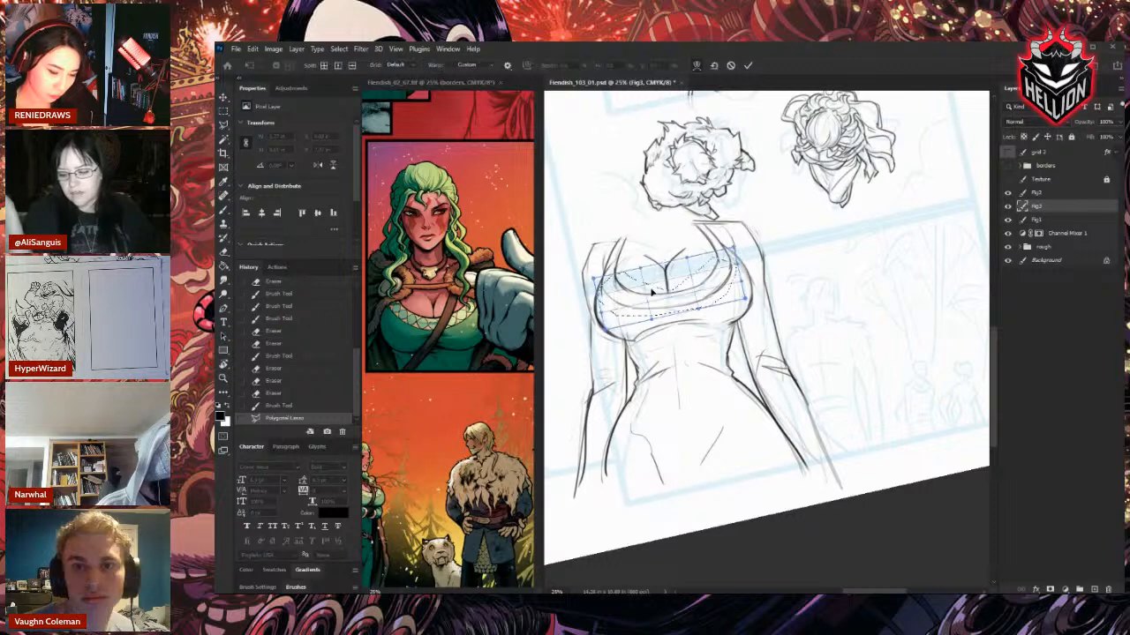
left_click_drag(651, 293, 676, 300)
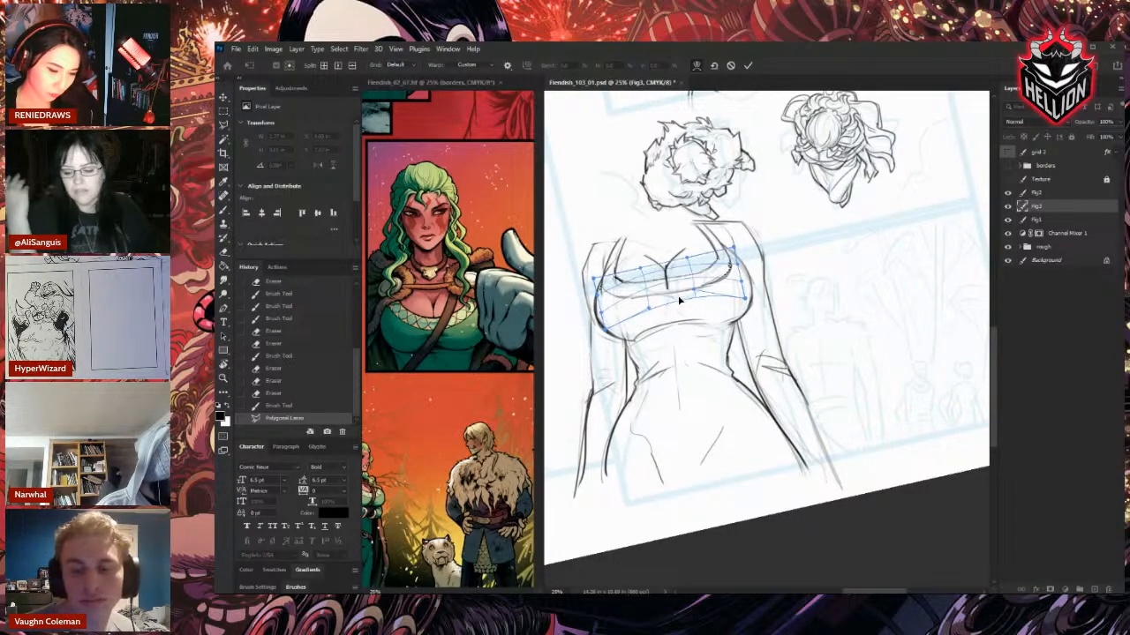
left_click_drag(745, 298, 743, 293)
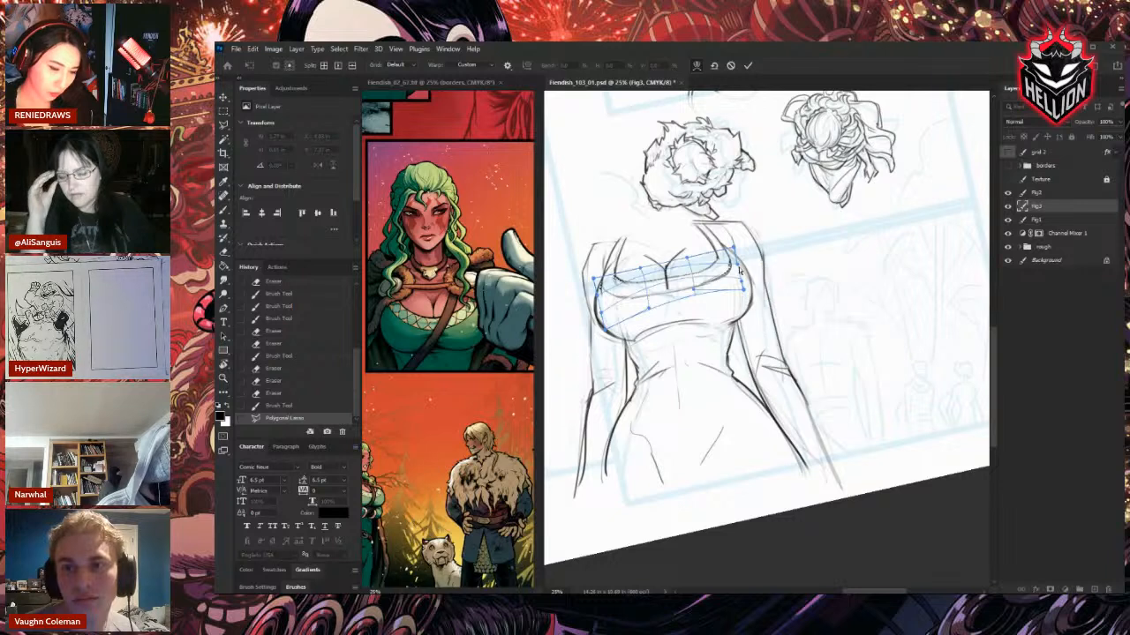
left_click_drag(675, 292, 675, 291)
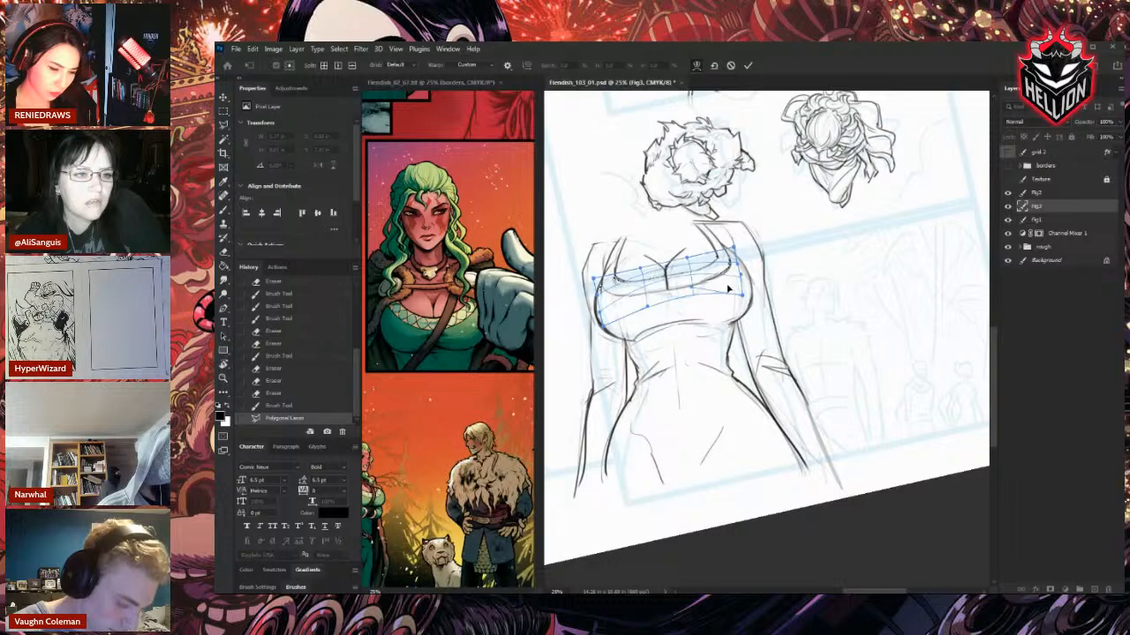
key("Return")
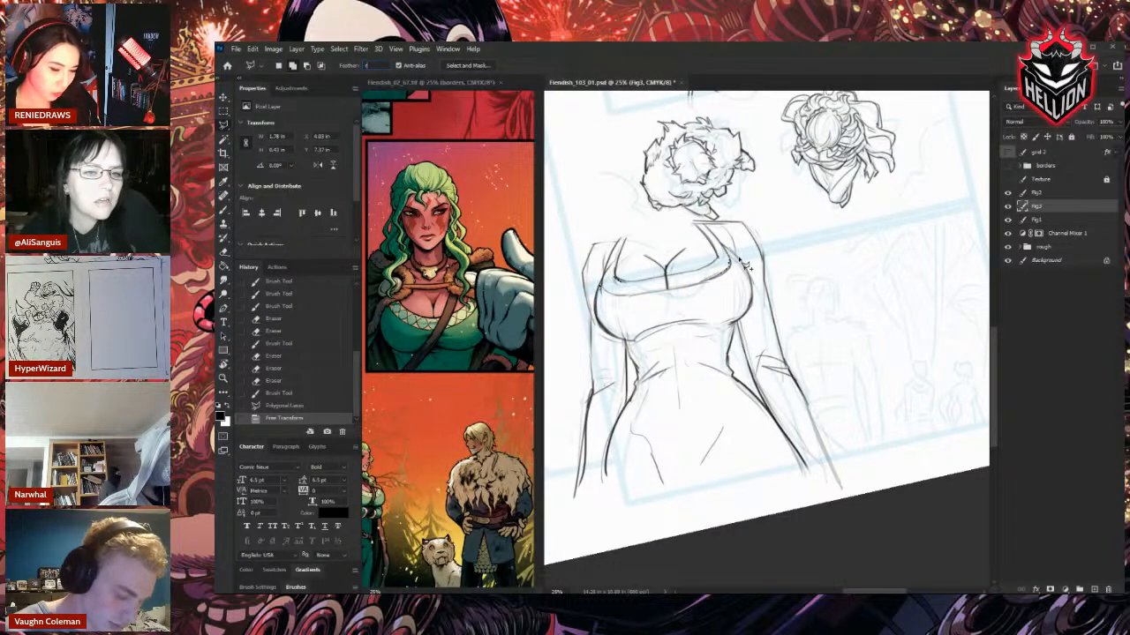
left_click(803, 314)
key("Escape")
key("Escape")
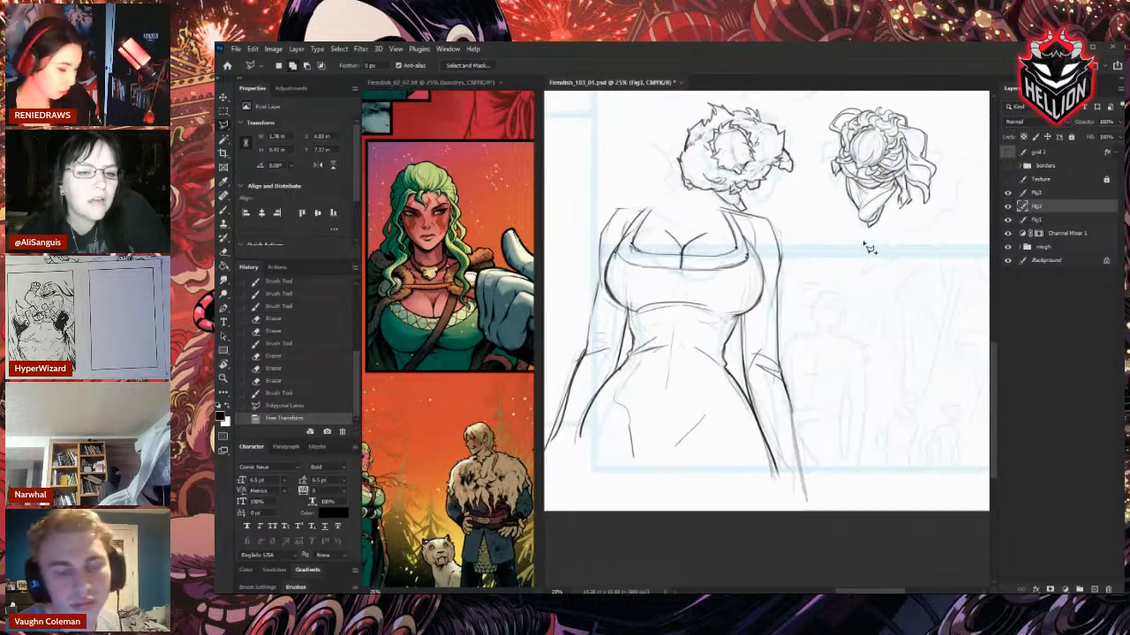
Erase small overlapping marks around the cleavage and beside the left-hand base of the neck.
key("r")
left_click_drag(836, 297, 767, 207)
key("e")
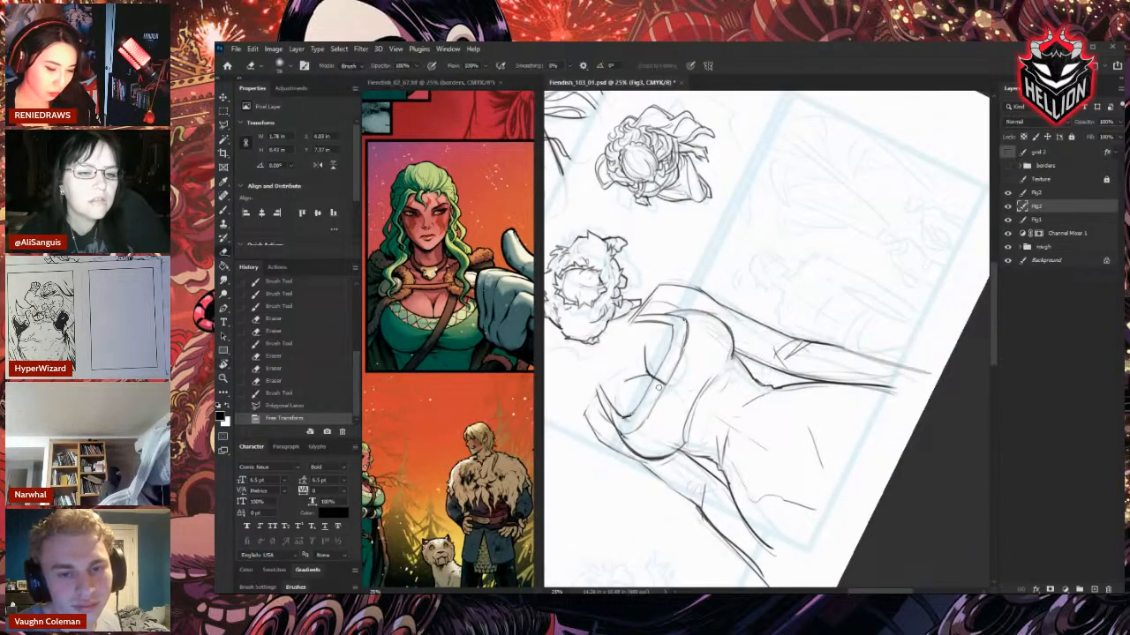
left_click_drag(654, 372, 662, 377)
key("Escape")
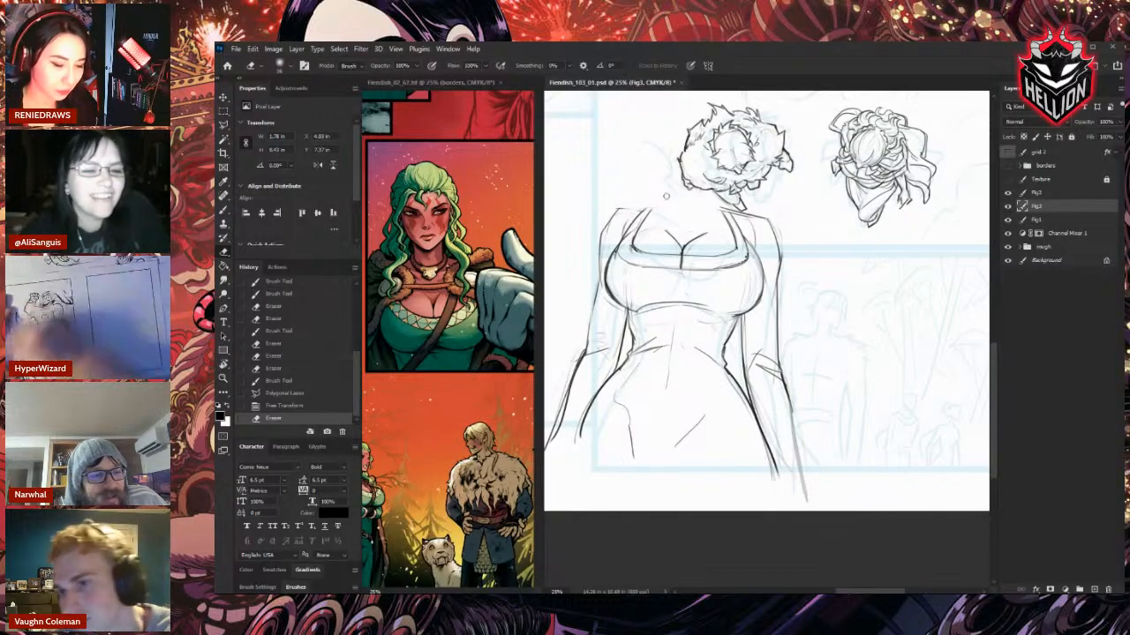
left_click_drag(666, 197, 662, 208)
left_click_drag(668, 199, 662, 208)
Toggle the Fig1 and Fig2 layers' visibility in turn to check which drawing each one holds.
left_click(1038, 220)
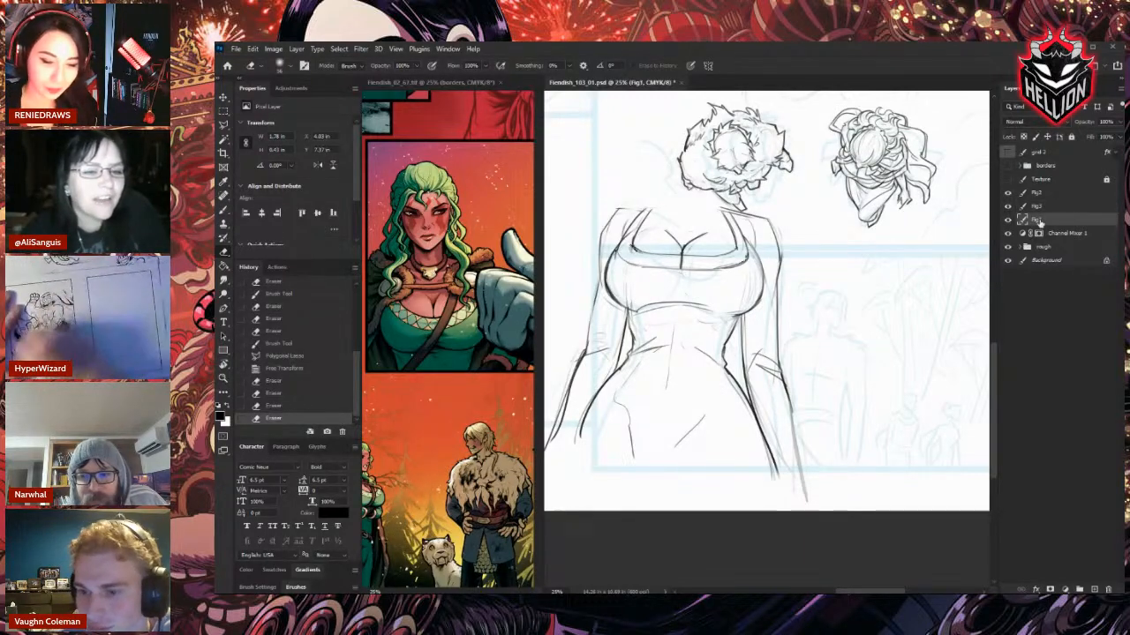
left_click(1008, 220)
left_click(1008, 220)
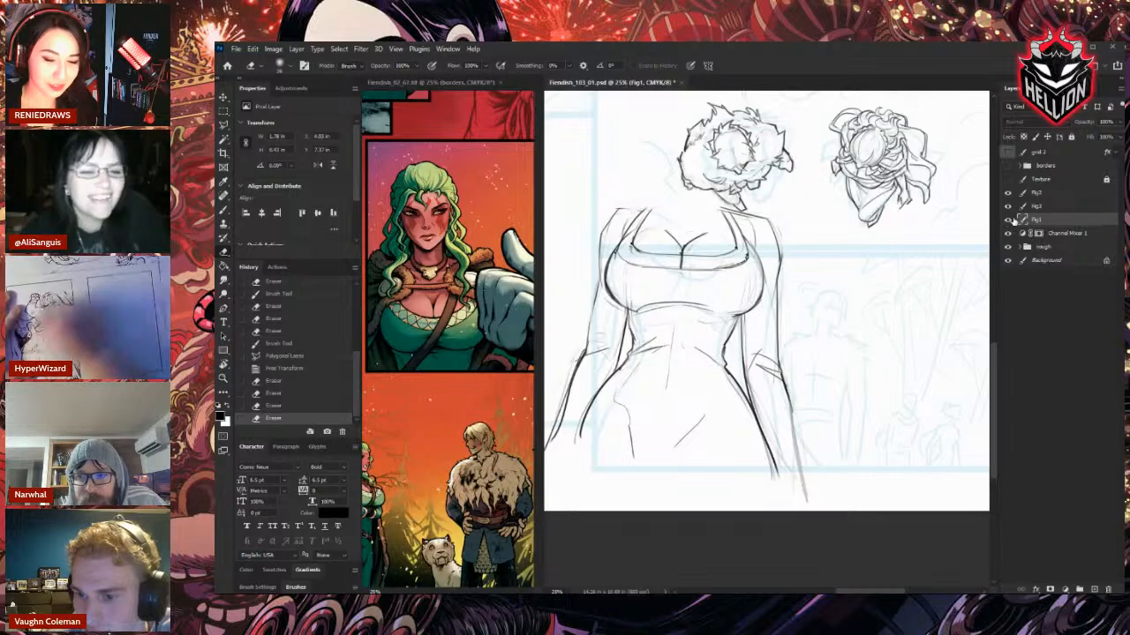
left_click(1036, 194)
left_click(1007, 194)
left_click(1007, 194)
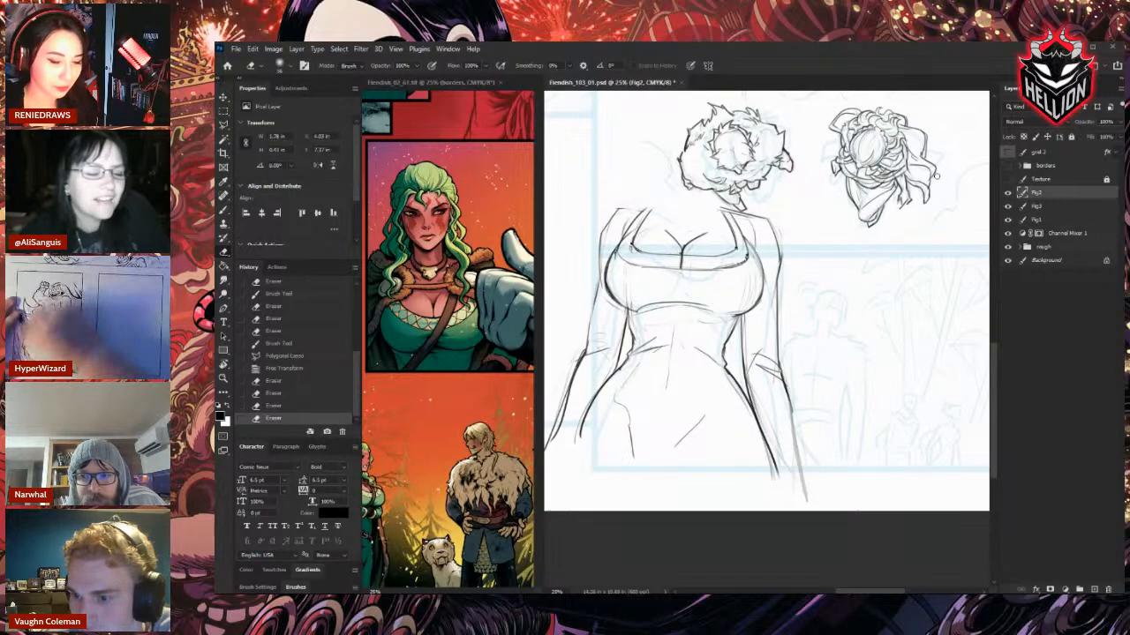
Make small brush and eraser touch-ups at the left-hand shoulder and cleavage on the Fig2 layer, clearing the selection.
key("b")
left_click_drag(611, 212, 613, 211)
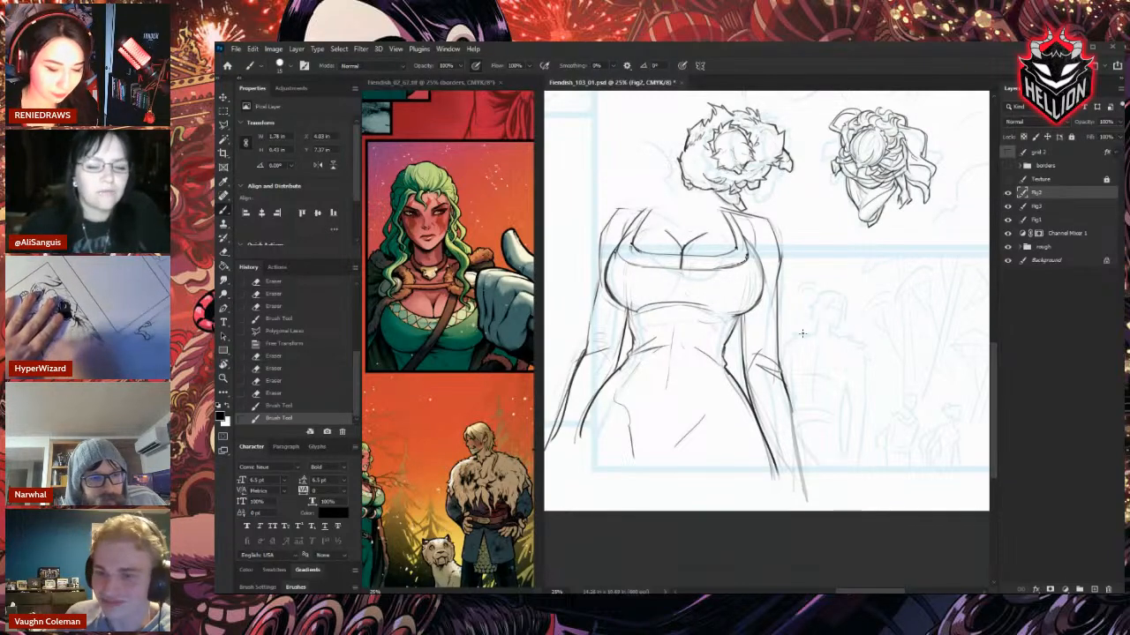
key("e")
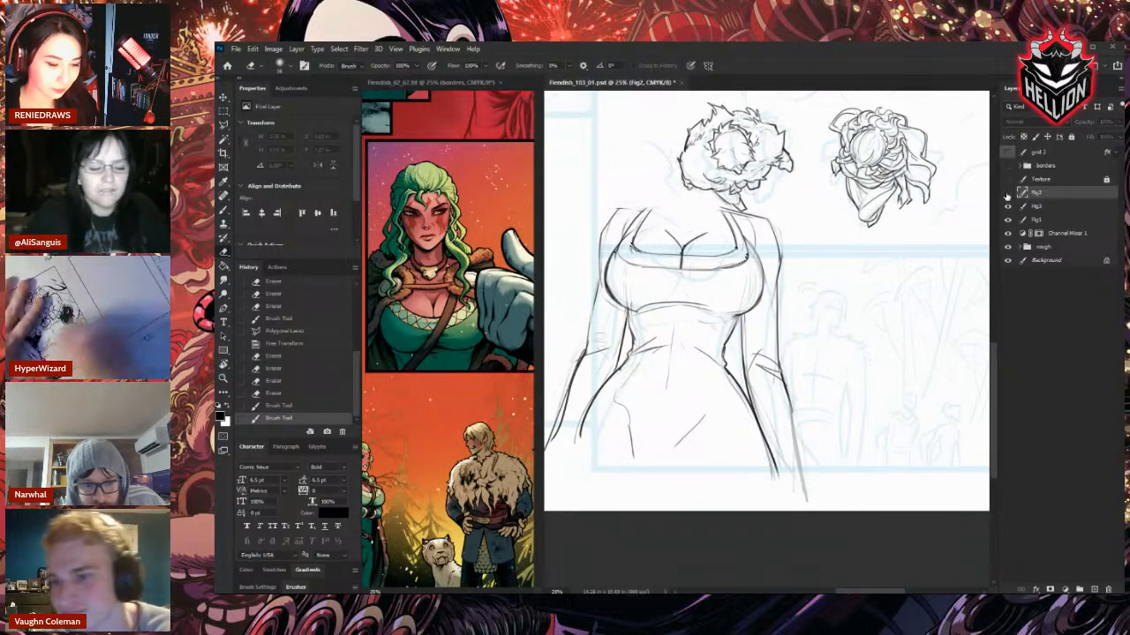
key("ctrl+d")
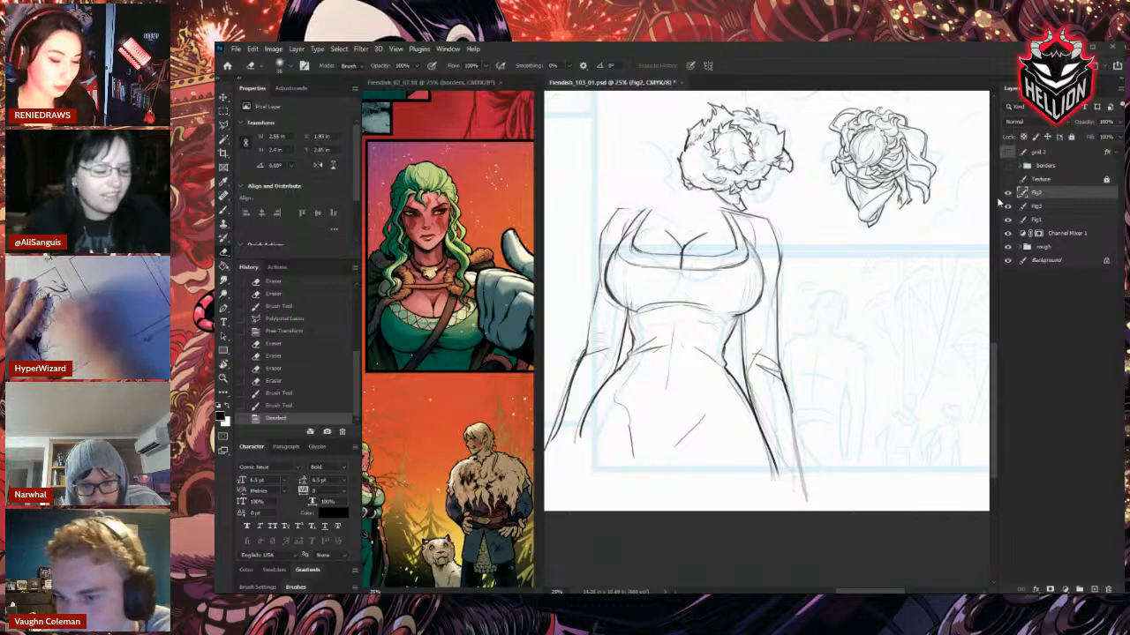
mouse_move(703, 245)
left_mouse_down()
mouse_move(680, 262)
mouse_move(693, 242)
left_mouse_up()
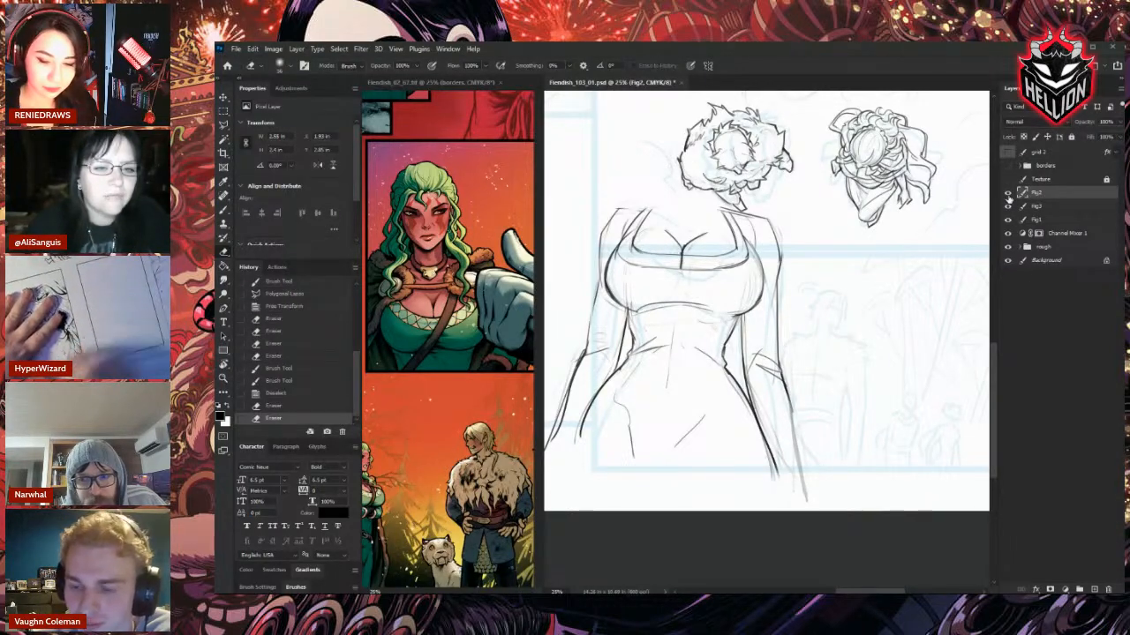
Compare the Fig1 and Fig3 layers by toggling their visibility, and make Fig3 the active layer.
left_click(1048, 221)
left_click(1008, 220)
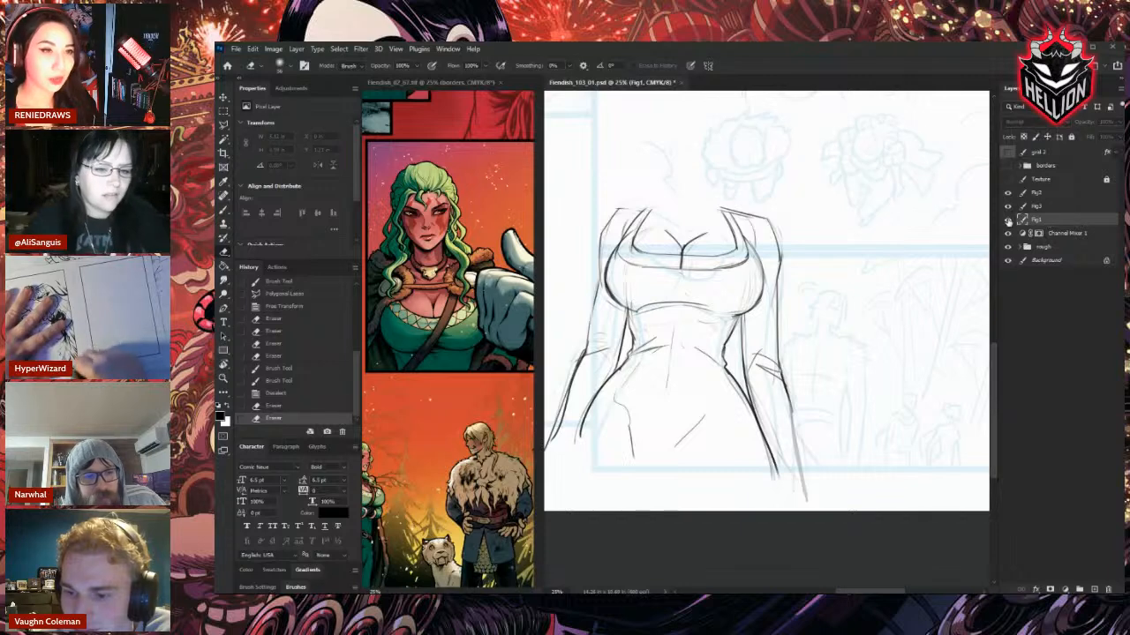
left_click(1008, 220)
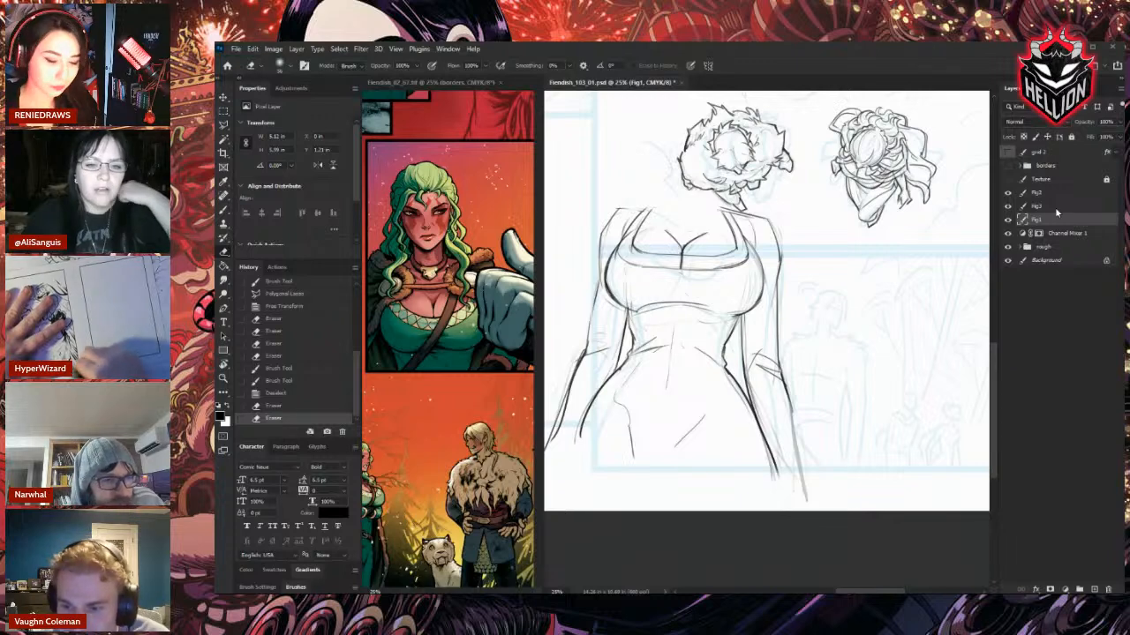
left_click(1008, 219)
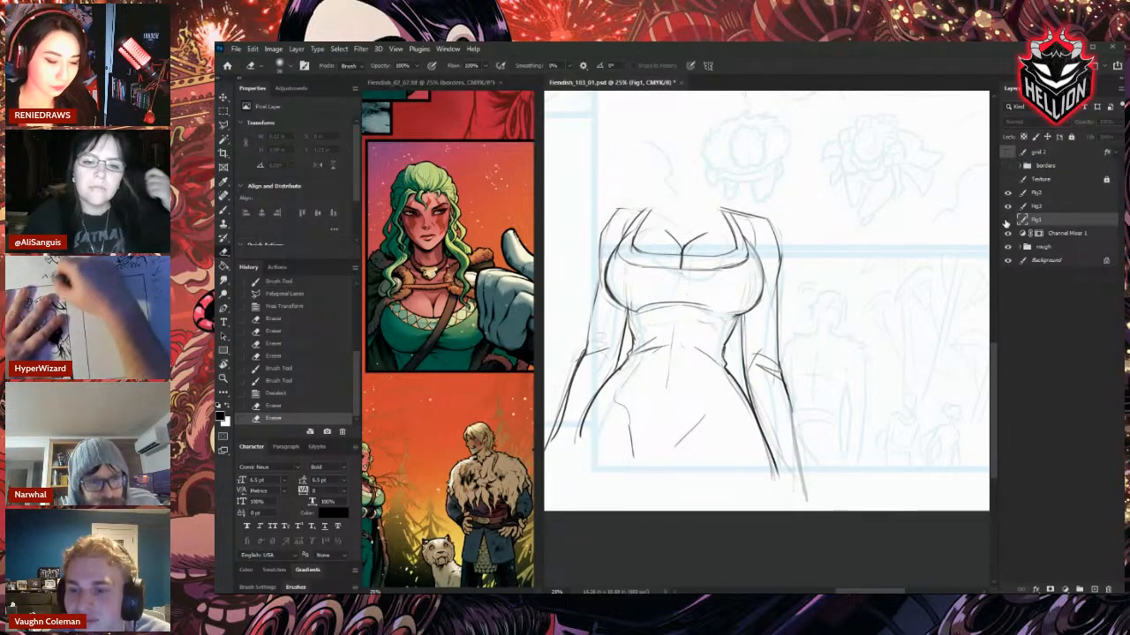
left_click(1008, 220)
left_click(1008, 207)
left_click(1008, 206)
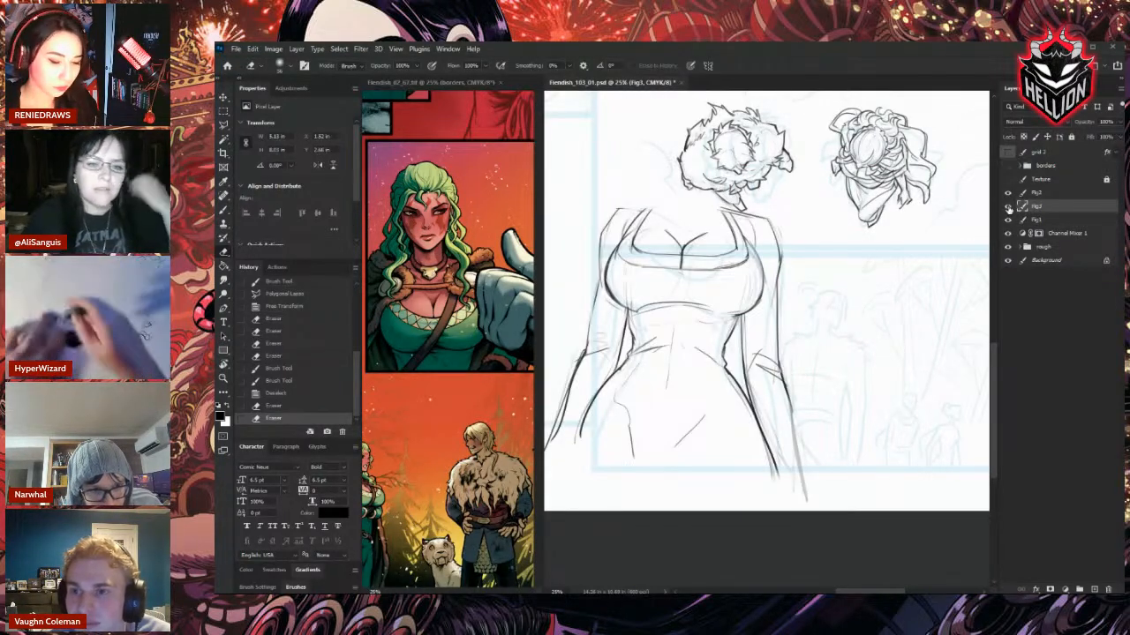
Extend the left-hand shoulder line toward the neck on the Fig3 layer and lighten it.
key("b")
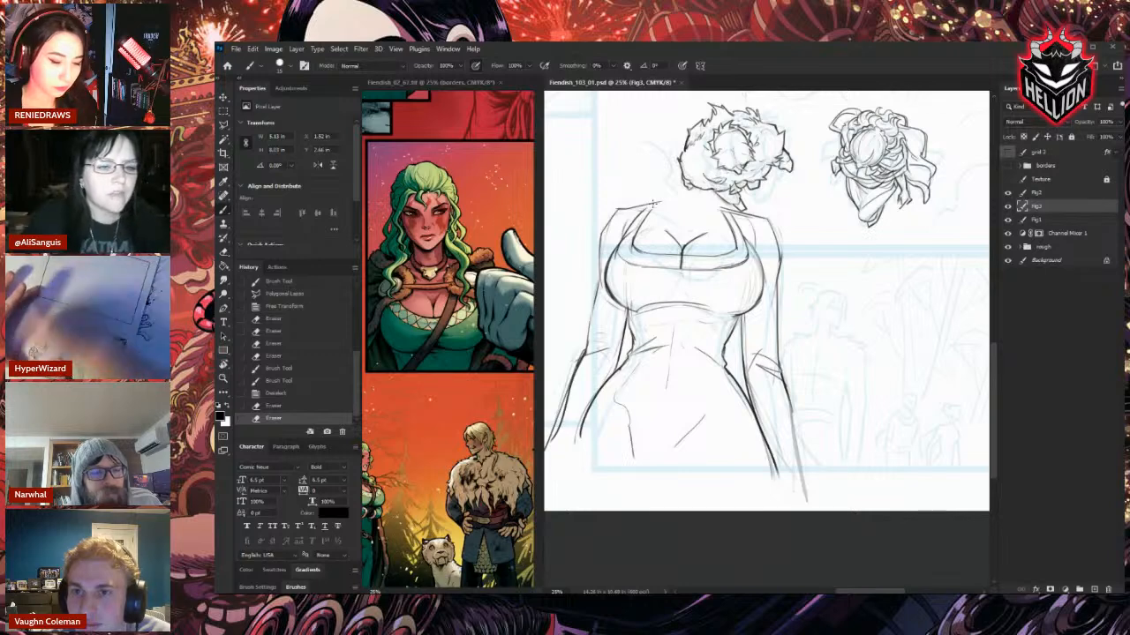
left_click_drag(654, 204, 667, 203)
key("e")
left_click_drag(637, 207, 653, 202)
left_click_drag(648, 203, 675, 202)
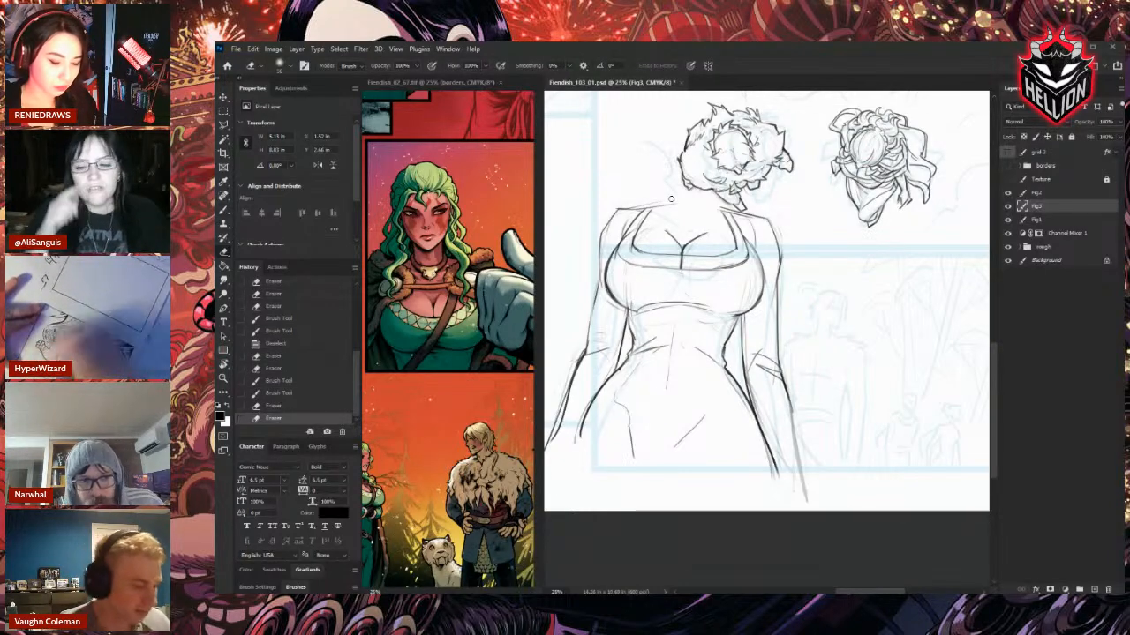
Draw a darker outer curve from the right-hand shoulder corner down the upper arm.
key("b")
left_click_drag(777, 216, 783, 263)
left_click_drag(775, 221, 789, 261)
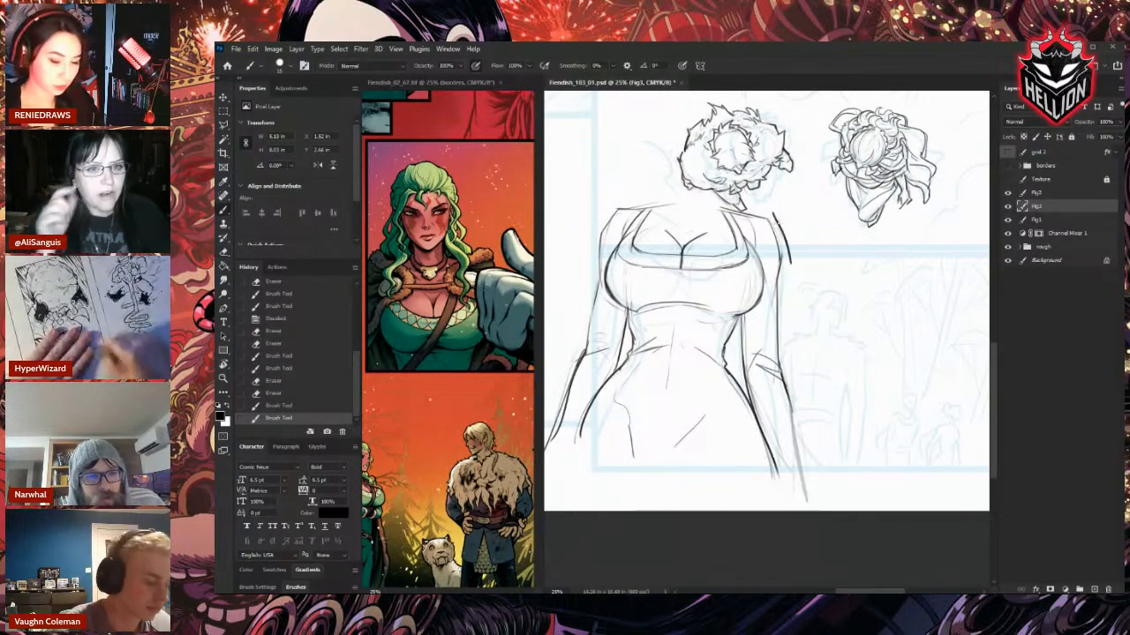
Undo the last two strokes on the right-hand upper arm and lighten the waist line below the bust with the eraser.
key("ctrl+z")
key("ctrl+z")
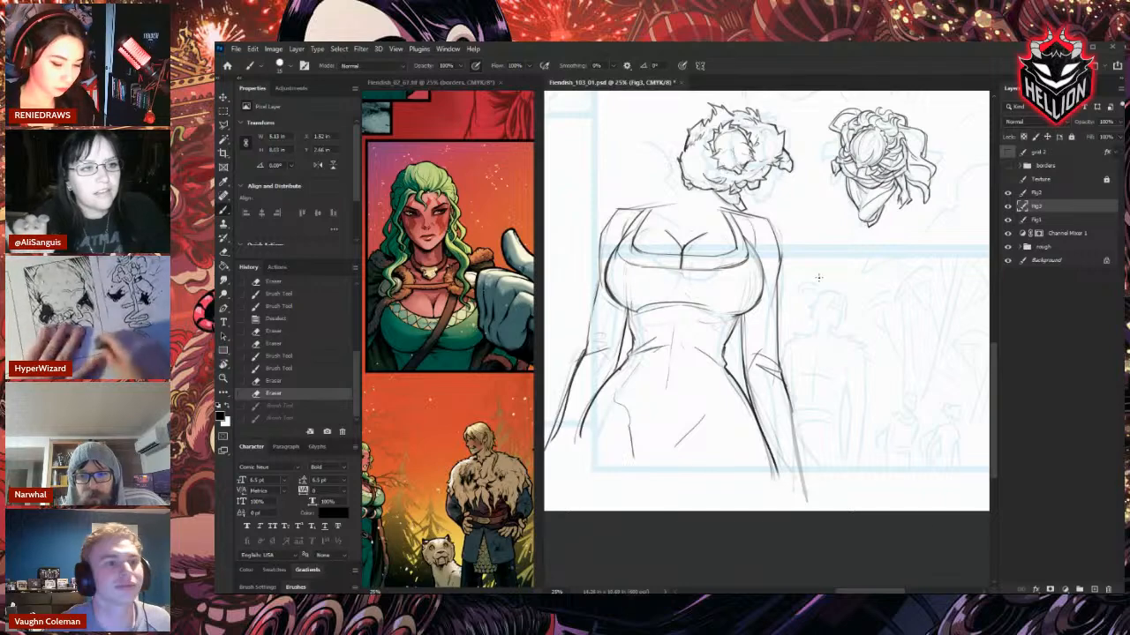
key("e")
left_click_drag(731, 346, 725, 337)
left_click_drag(730, 343, 732, 323)
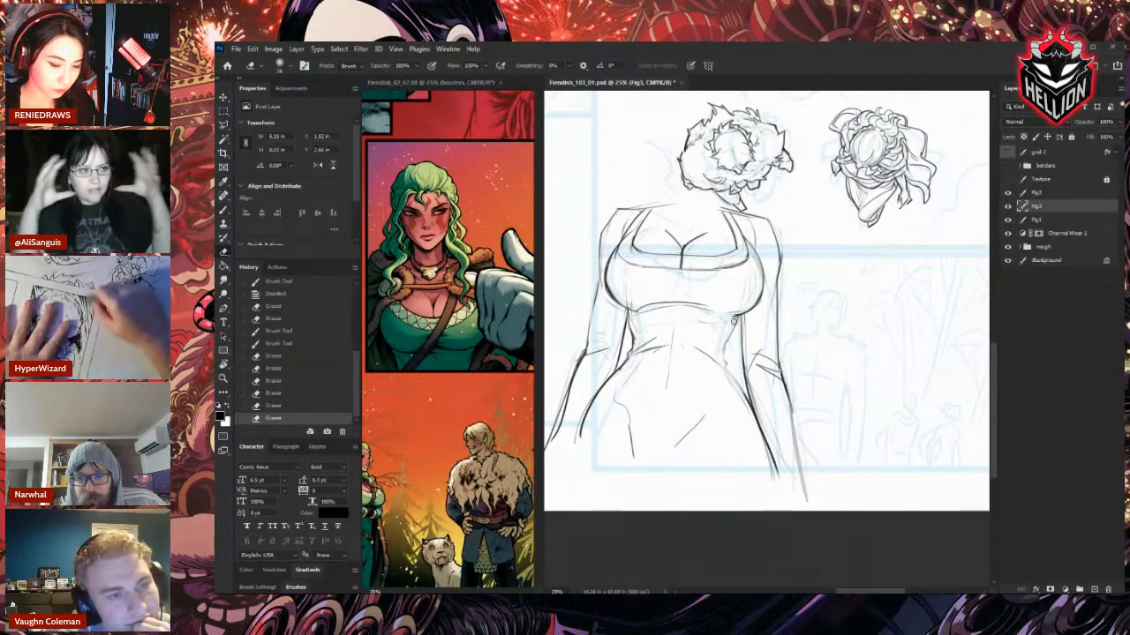
Rotate the canvas clockwise, then erase and redraw the curve beneath the right-hand side of the bust.
key("r")
mouse_move(891, 284)
left_mouse_down()
mouse_move(827, 206)
mouse_move(795, 197)
left_mouse_up()
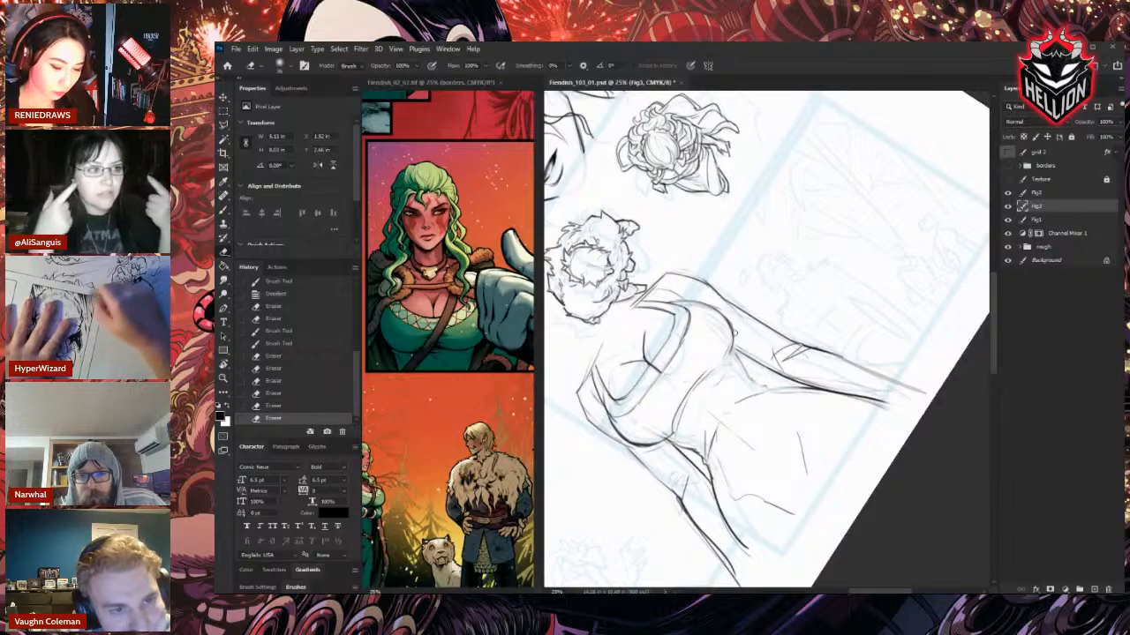
left_click_drag(734, 332, 731, 355)
mouse_move(734, 336)
left_mouse_down()
mouse_move(732, 353)
mouse_move(729, 319)
mouse_move(722, 358)
mouse_move(682, 394)
mouse_move(675, 422)
left_mouse_up()
key("b")
left_click_drag(706, 374, 683, 397)
key("e")
left_click_drag(725, 355, 688, 388)
Refine the dress's underbust seam on the right-hand side with alternating brush and eraser strokes.
key("b")
mouse_move(693, 385)
left_mouse_down()
mouse_move(711, 368)
mouse_move(676, 420)
left_mouse_up()
key("e")
mouse_move(694, 383)
left_mouse_down()
mouse_move(678, 415)
mouse_move(706, 370)
left_mouse_up()
left_click_drag(704, 372, 680, 408)
key("b")
mouse_move(693, 386)
left_mouse_down()
mouse_move(678, 413)
mouse_move(713, 362)
mouse_move(682, 408)
left_mouse_up()
mouse_move(684, 404)
left_mouse_down()
mouse_move(711, 366)
mouse_move(729, 364)
left_mouse_up()
key("e")
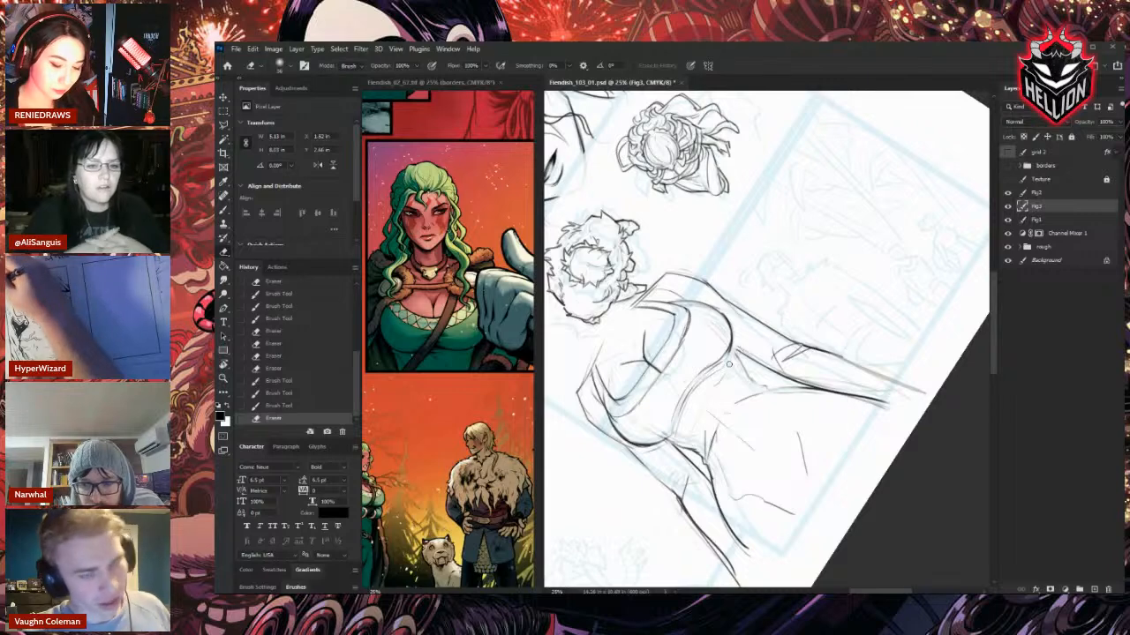
Add short brush strokes at the right-hand waist just below the bust and on the lower curve of the left-hand bust.
key("r")
left_click_drag(794, 265, 848, 371)
key("b")
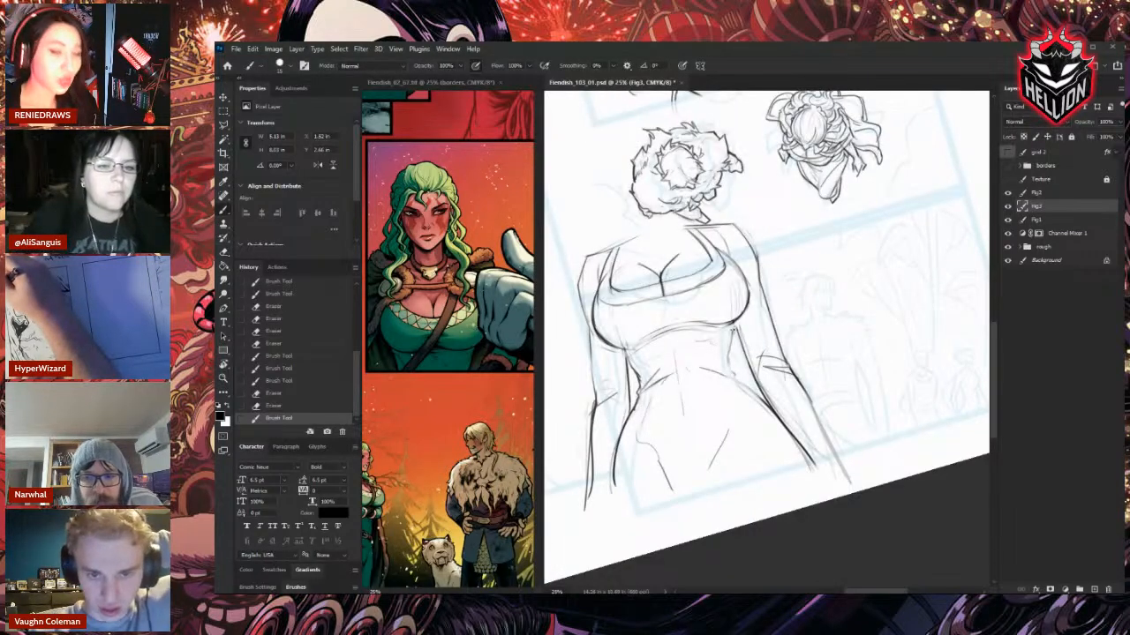
left_click_drag(729, 323, 738, 353)
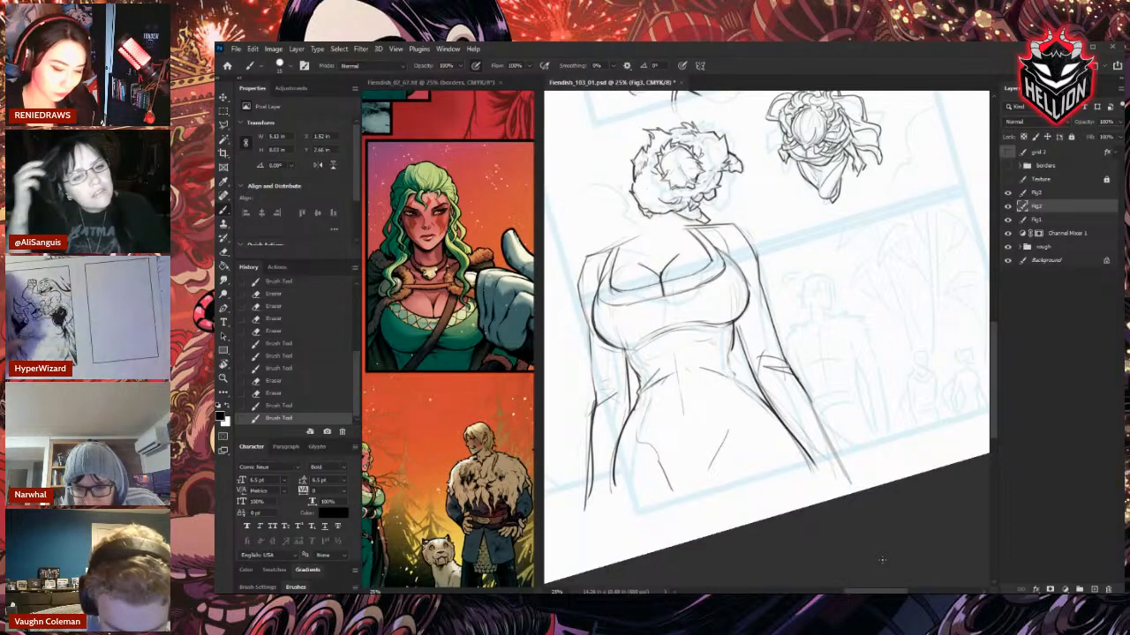
key("r")
left_click_drag(823, 274, 857, 320)
key("e")
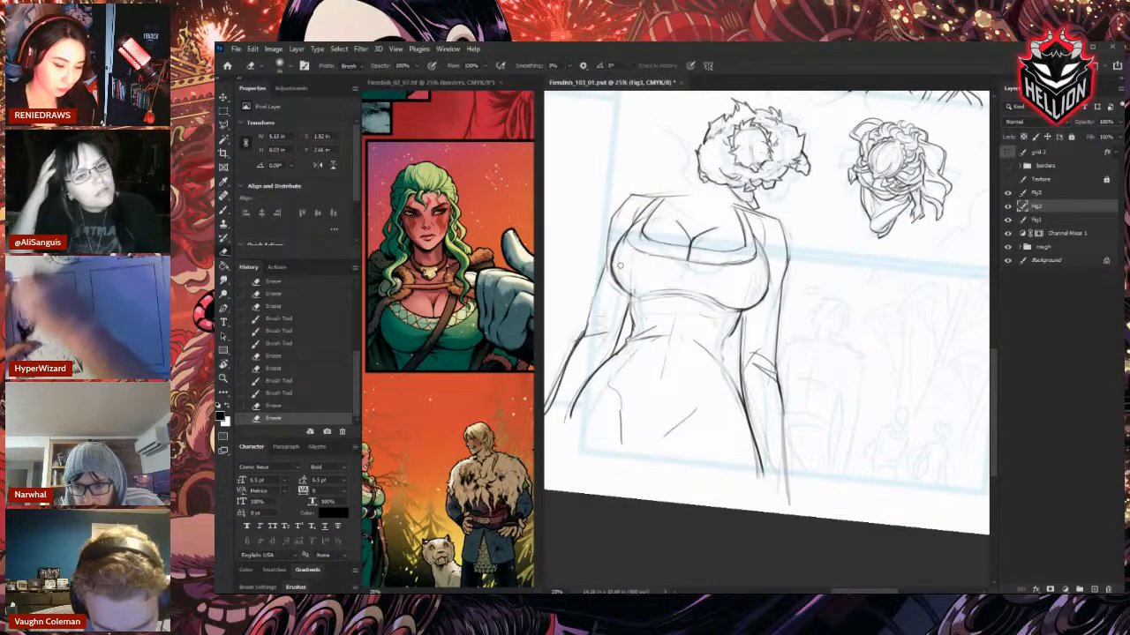
key("b")
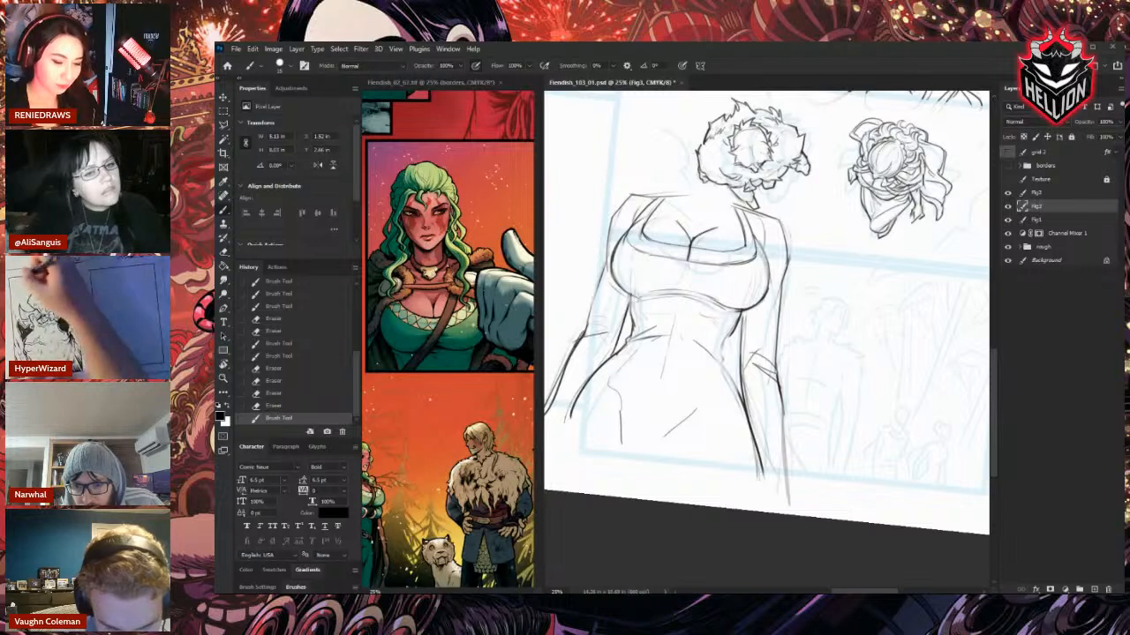
left_click_drag(623, 289, 642, 298)
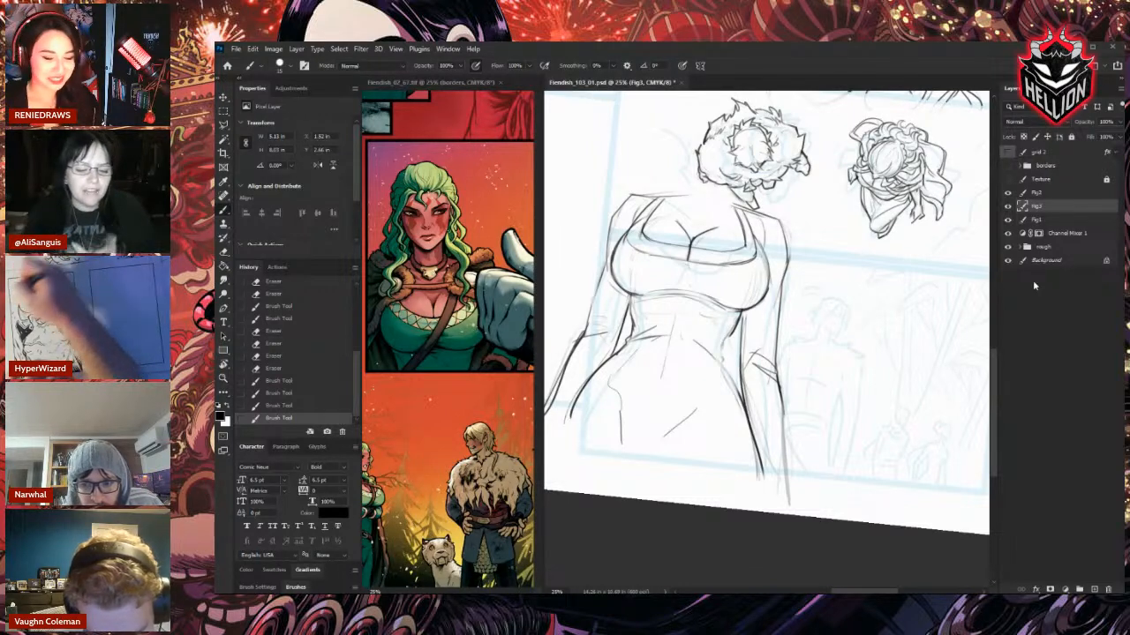
Erase stray marks near the right-hand underbust seam and along the outer edge of the right-hand upper arm.
key("e")
mouse_move(716, 285)
left_mouse_down()
mouse_move(722, 302)
mouse_move(710, 300)
left_mouse_up()
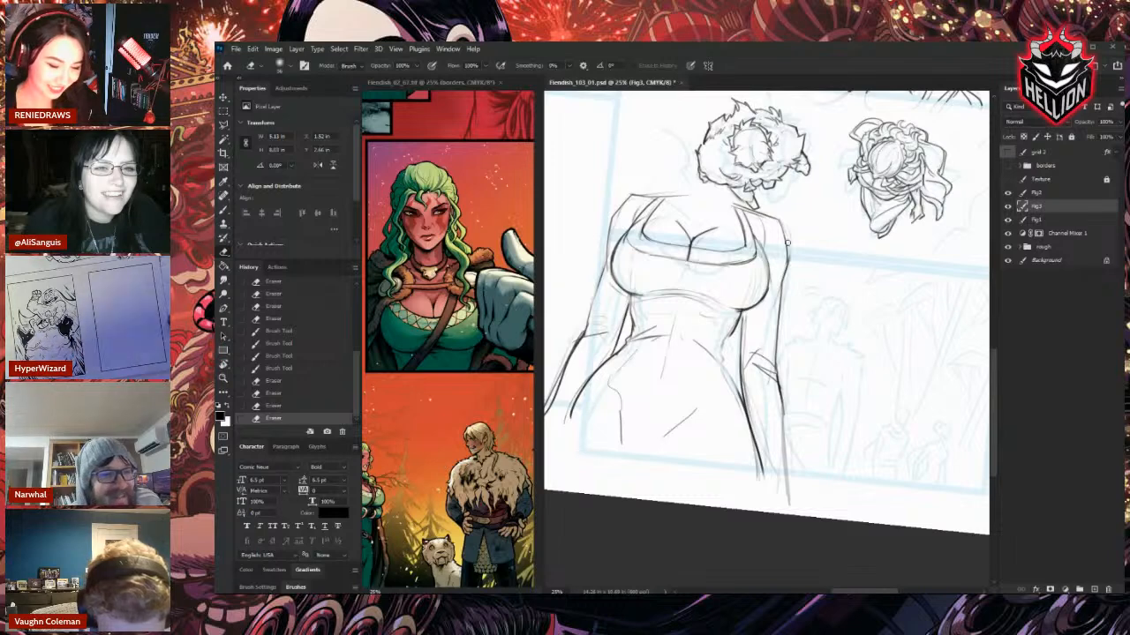
left_click_drag(788, 244, 786, 278)
key("b")
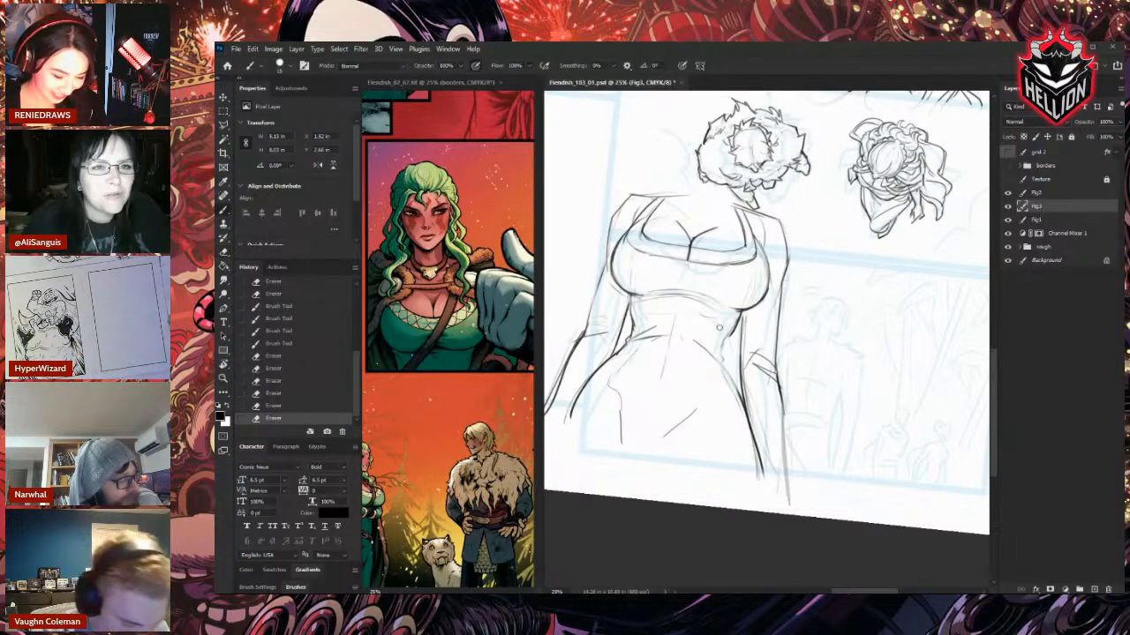
Redraw the right-hand waist and hip contour down to the skirt's lower end, erasing the rough lines beside it.
key("e")
mouse_move(734, 330)
left_mouse_down()
mouse_move(723, 353)
mouse_move(745, 413)
left_mouse_up()
key("b")
left_click_drag(724, 359, 738, 394)
left_click_drag(744, 412, 756, 475)
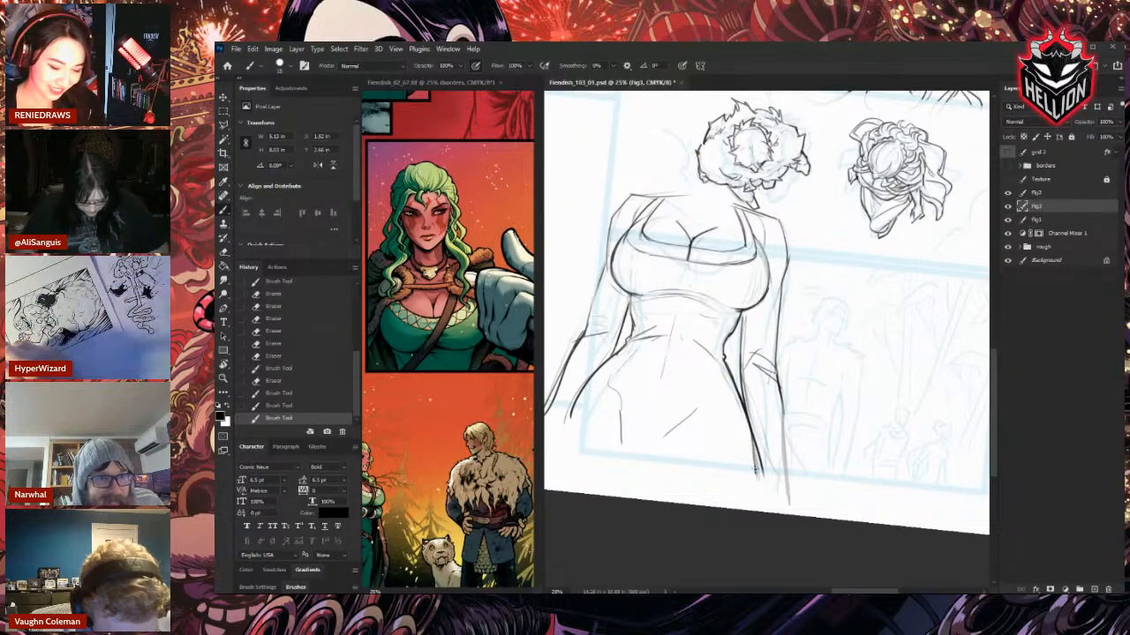
left_click_drag(750, 431, 757, 486)
key("e")
left_click_drag(758, 440, 763, 481)
left_click_drag(759, 459, 762, 494)
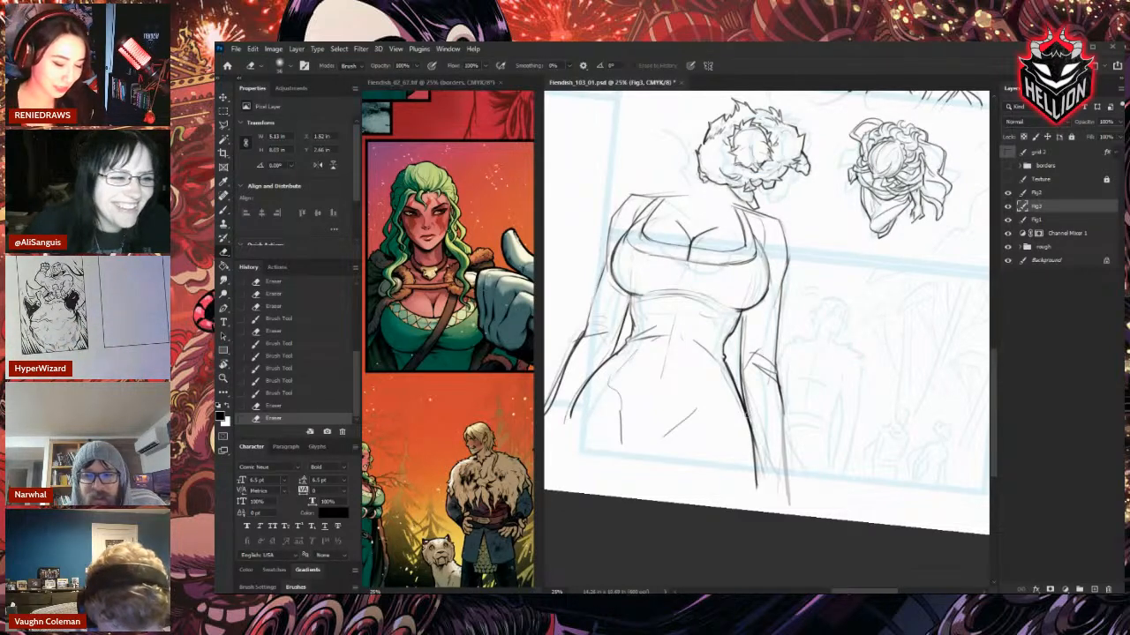
Lighten the lower end of the skirt's left-hand contour and darken the left-hand waist line just below the bust.
left_click_drag(585, 383, 571, 417)
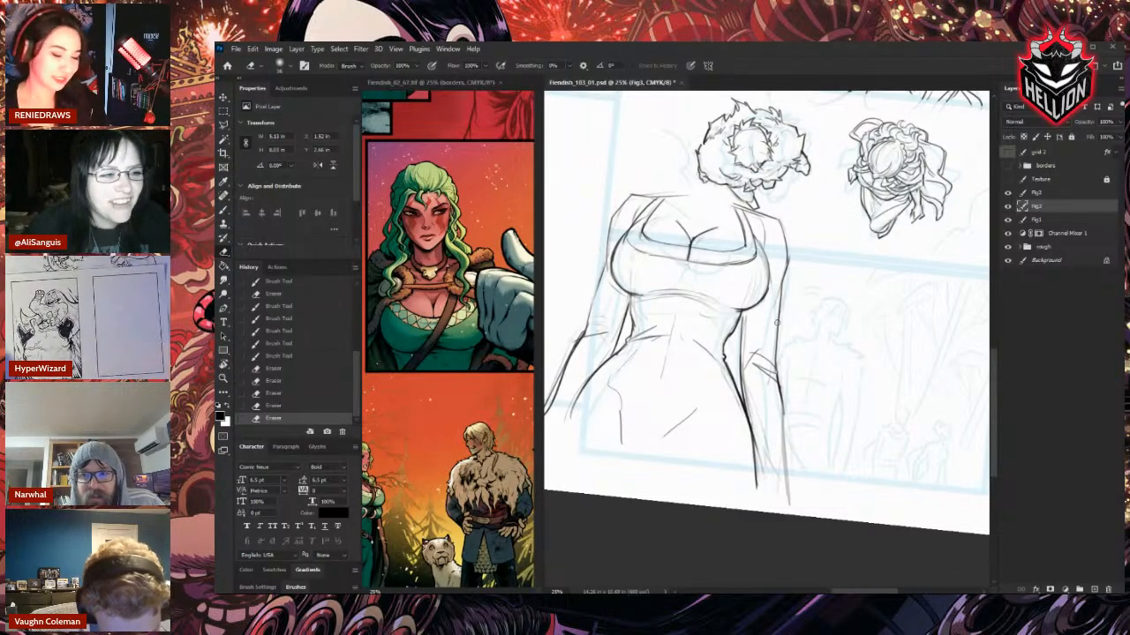
key("b")
left_click_drag(631, 294, 629, 319)
left_click_drag(632, 295, 629, 322)
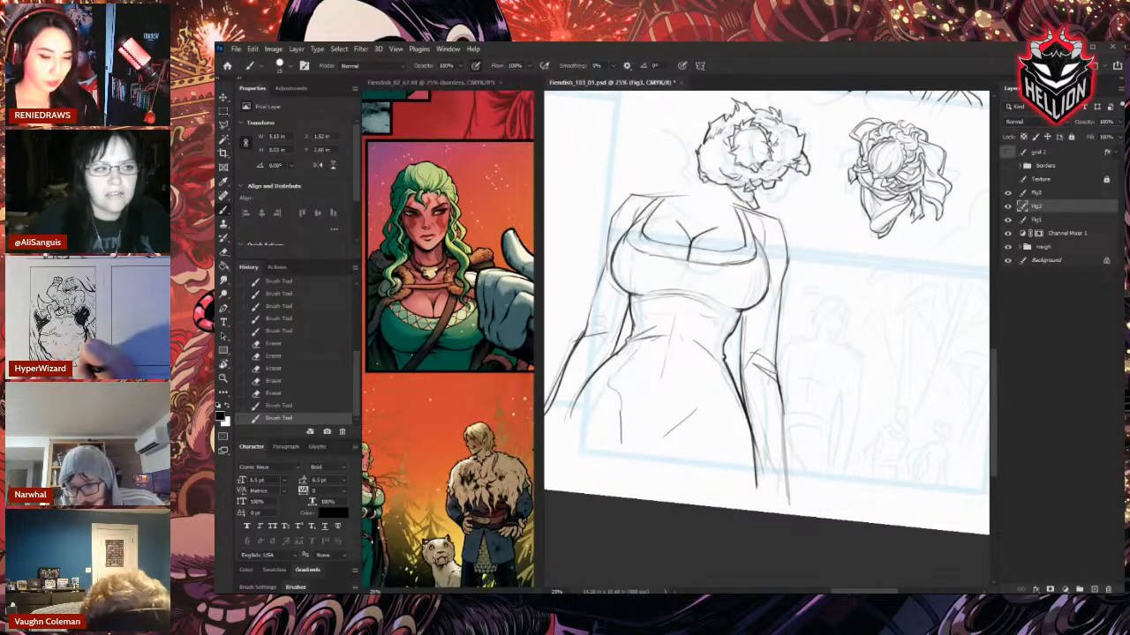
Clean up the right-hand arm's outer edge and rework its inner line beside the waist.
key("e")
left_click_drag(786, 240, 790, 253)
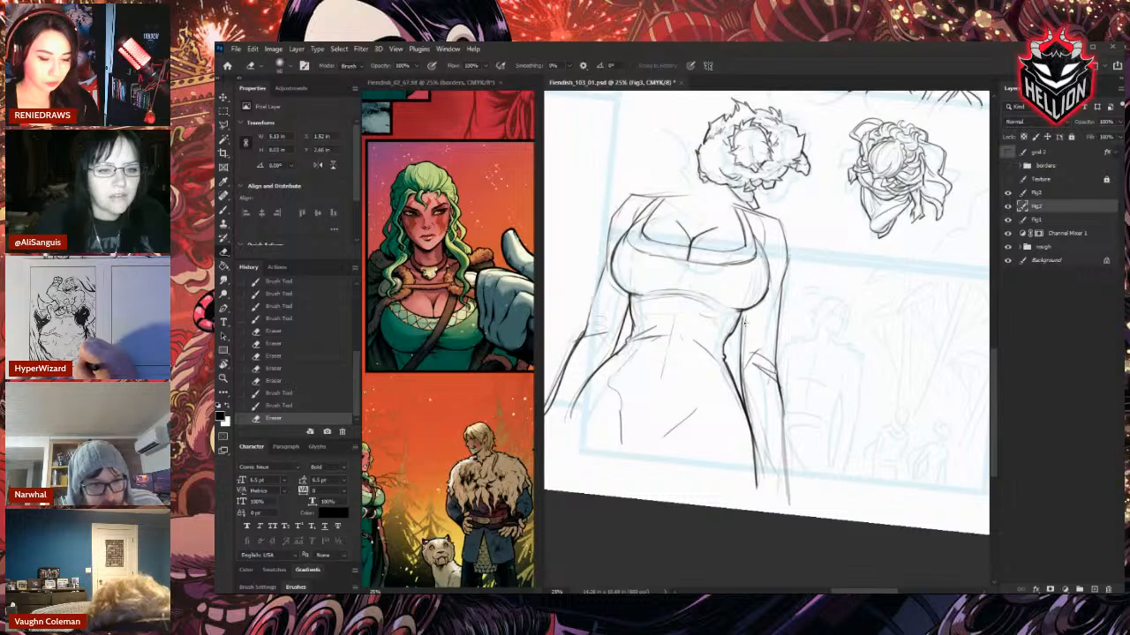
left_click_drag(744, 320, 746, 371)
key("b")
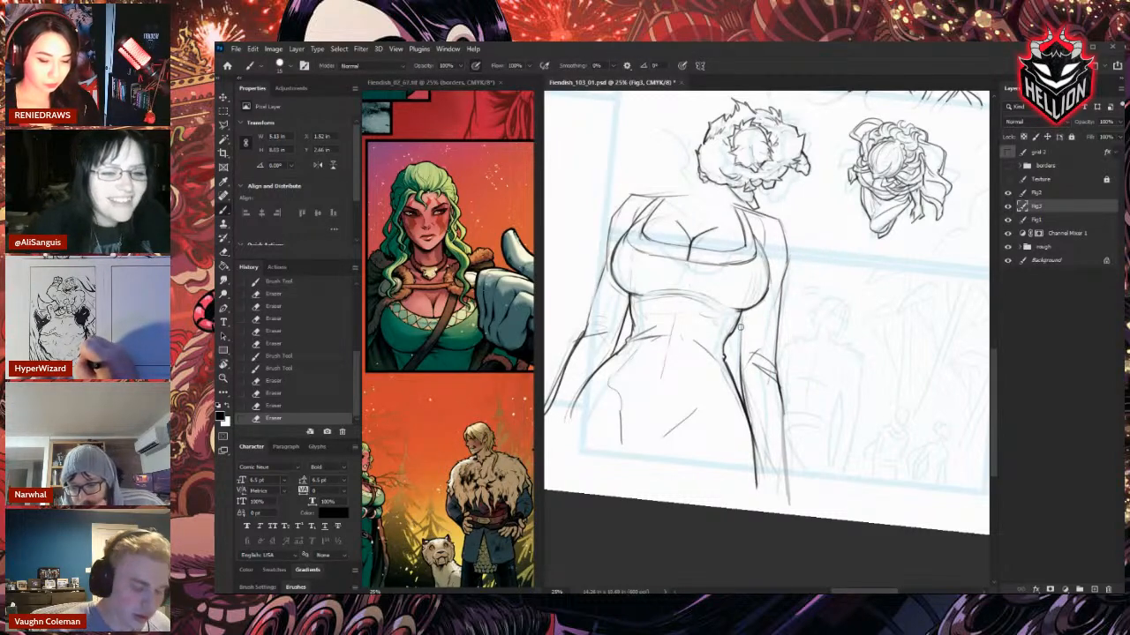
left_click_drag(744, 319, 742, 378)
Lighten the left-hand arm's outer line with the eraser from above the elbow down to the wrist.
key("e")
left_click_drag(590, 305, 575, 337)
left_click_drag(582, 330, 558, 374)
left_click_drag(562, 367, 545, 403)
left_click_drag(649, 383, 832, 332)
left_click_drag(750, 320, 728, 364)
Redraw the outer line of the left-hand arm from the shoulder down to the elbow with the brush.
key("b")
left_click_drag(793, 206, 769, 281)
key("e")
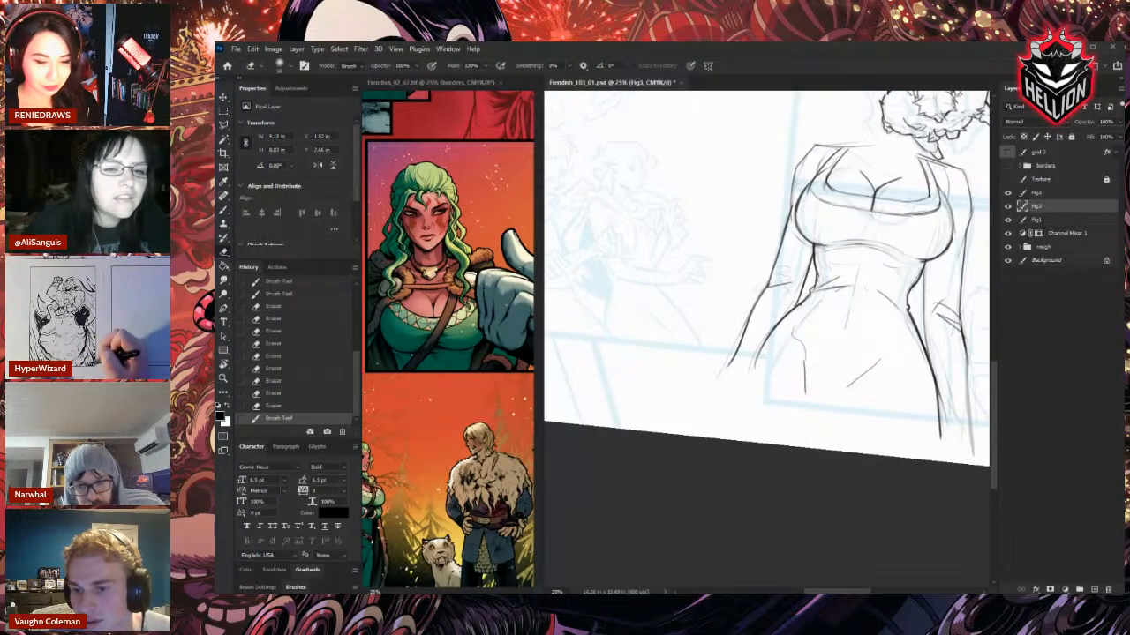
key("b")
left_click_drag(801, 160, 793, 197)
key("e")
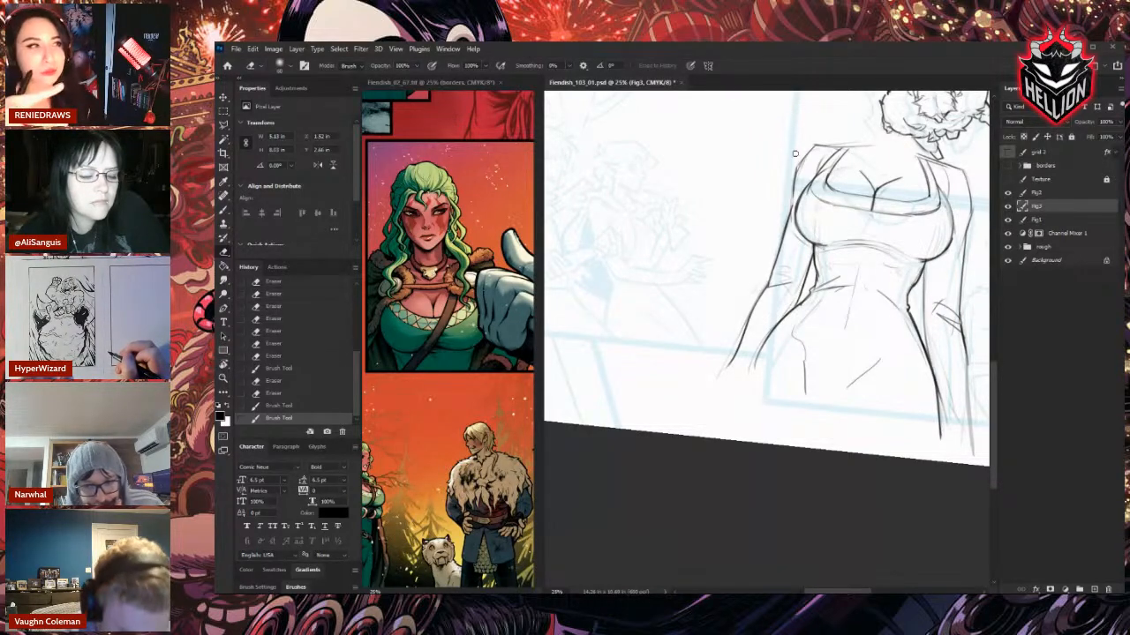
Make Fig2 the active layer and enclose the woman's torso and arms in a polygonal lasso selection.
left_click(1050, 194)
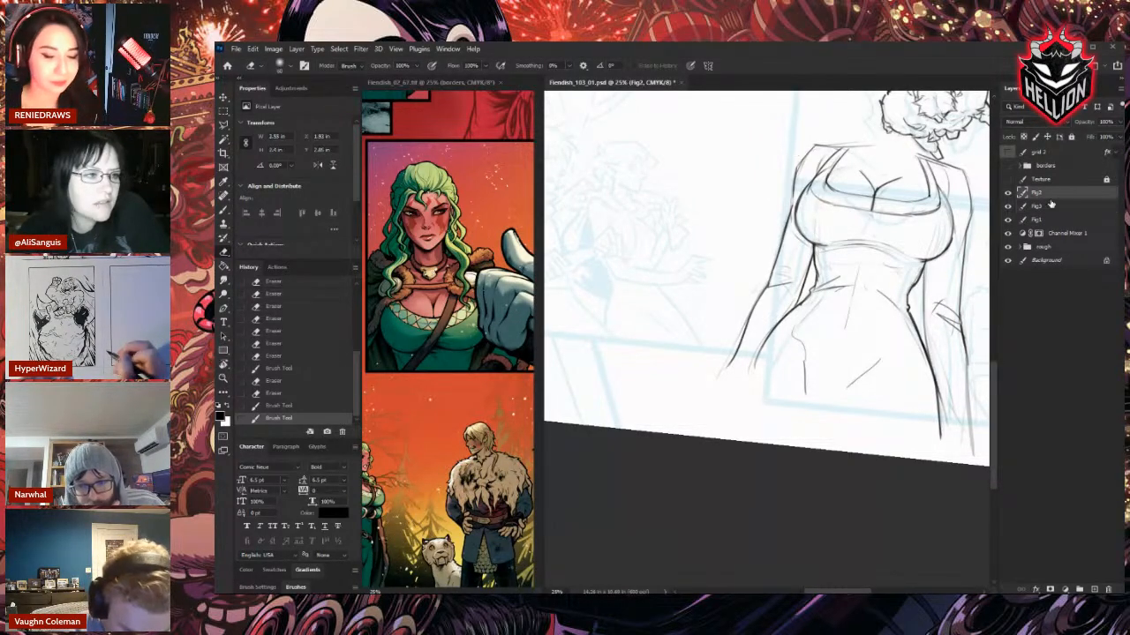
left_click_drag(860, 380, 685, 436)
key("b")
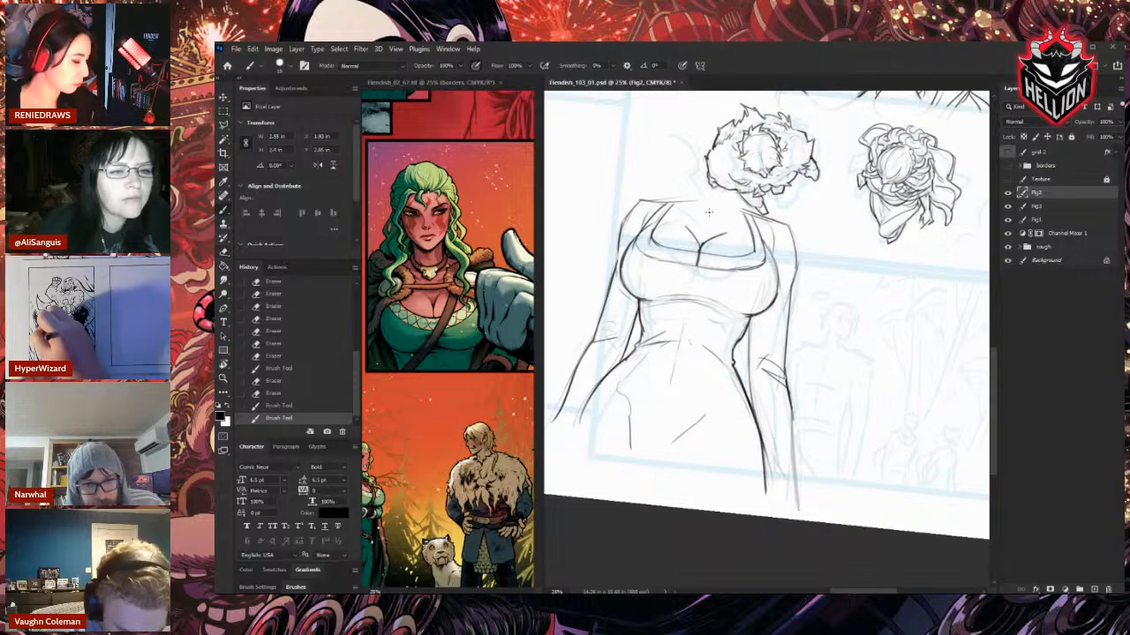
key("Escape")
key("l")
mouse_move(843, 293)
left_mouse_down()
mouse_move(777, 181)
mouse_move(579, 256)
mouse_move(550, 455)
mouse_move(647, 535)
mouse_move(853, 507)
mouse_move(863, 469)
left_mouse_up()
key("v")
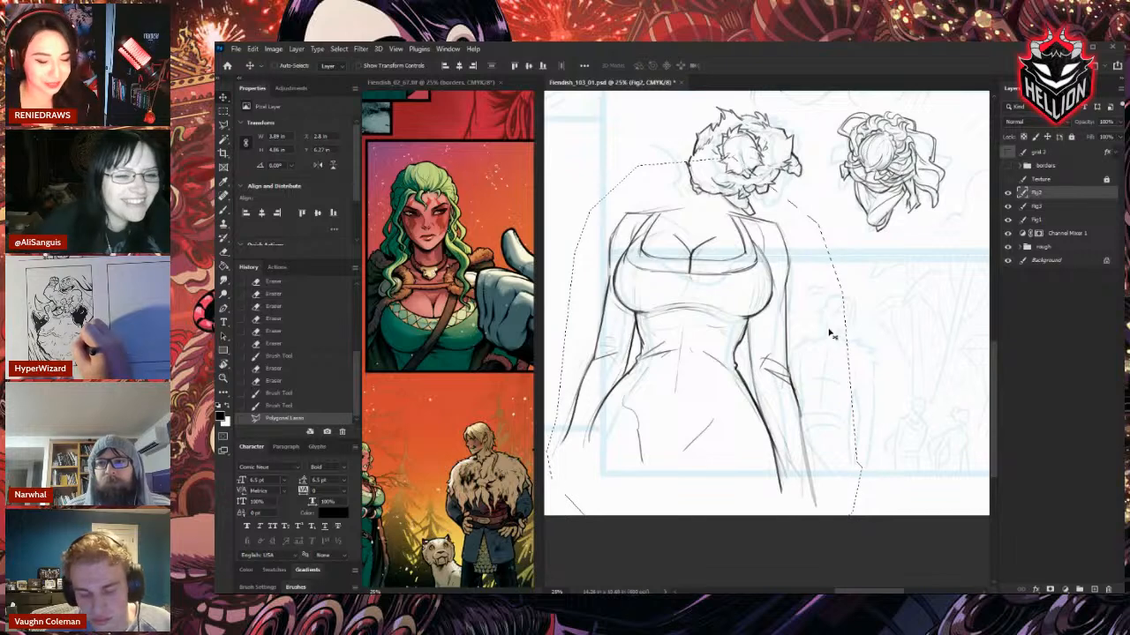
Try to move the lassoed body with the Fig2 layer active.
left_click(638, 271)
key("Return")
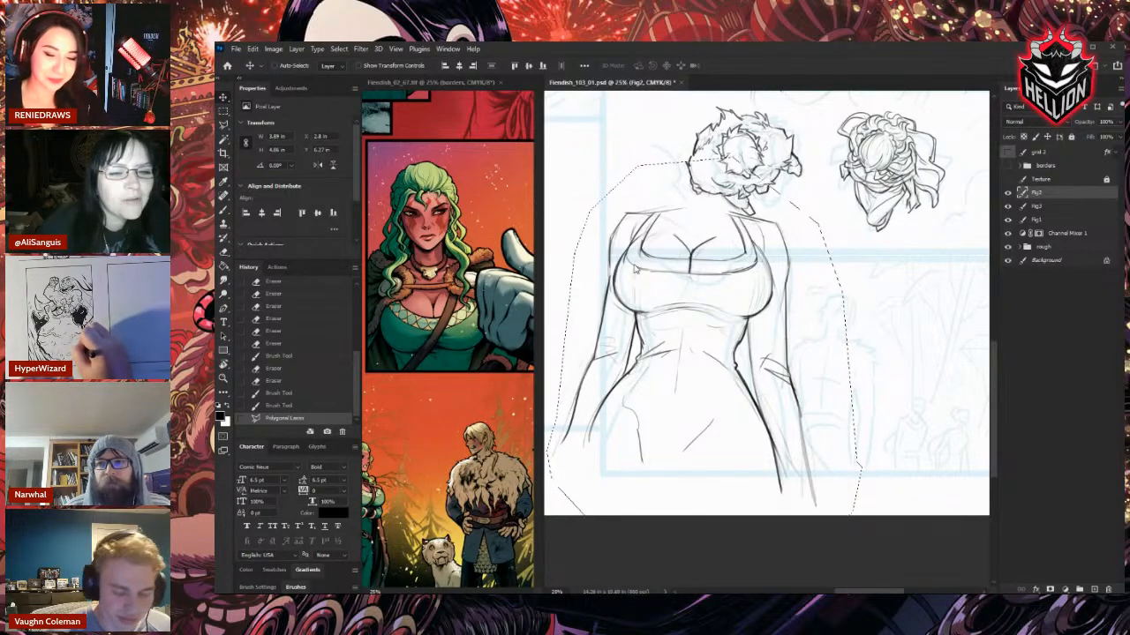
left_click(789, 339)
key("Return")
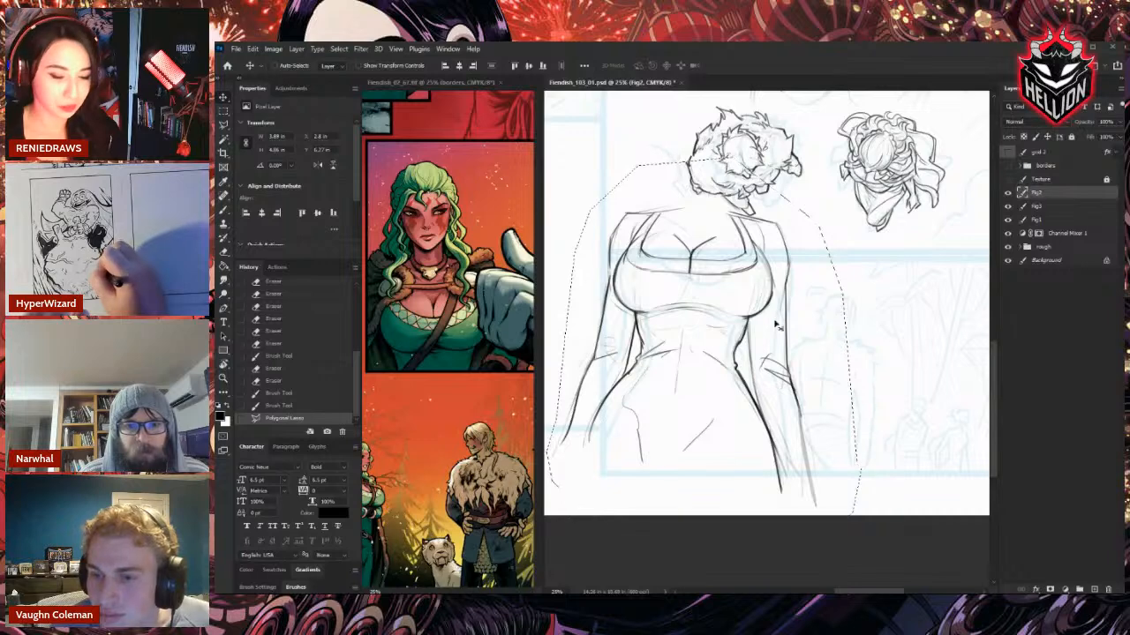
left_click(775, 324)
key("Return")
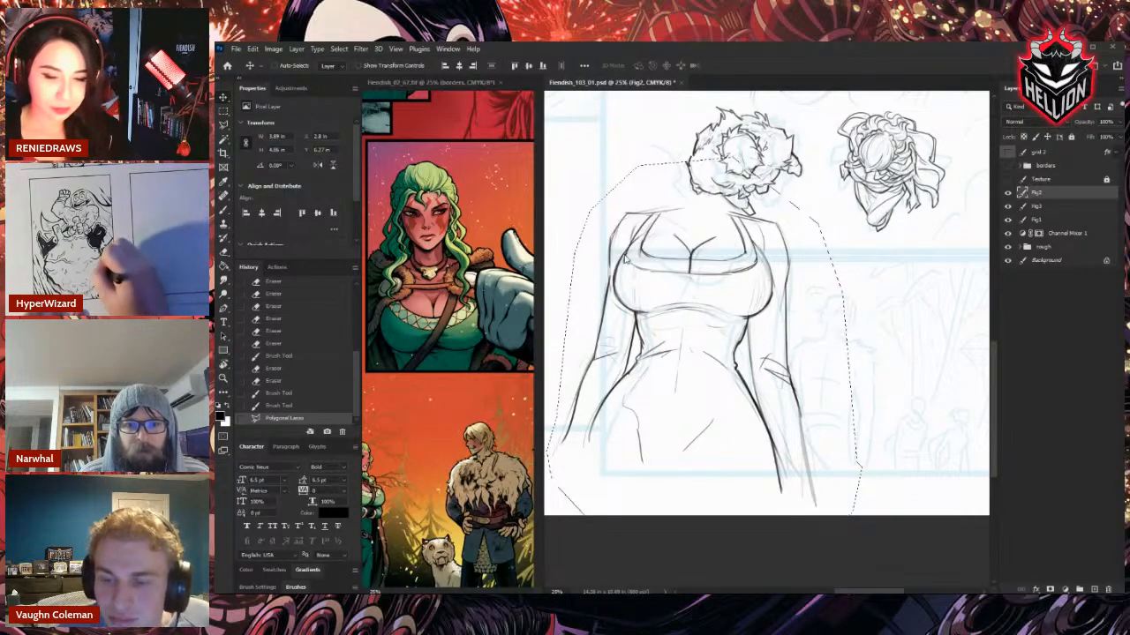
On the Fig3 layer, move the lassoed body down so the shoulders sit at the panel's upper border, and clear the selection.
left_click(1035, 207)
left_click(1008, 206)
left_click(1008, 205)
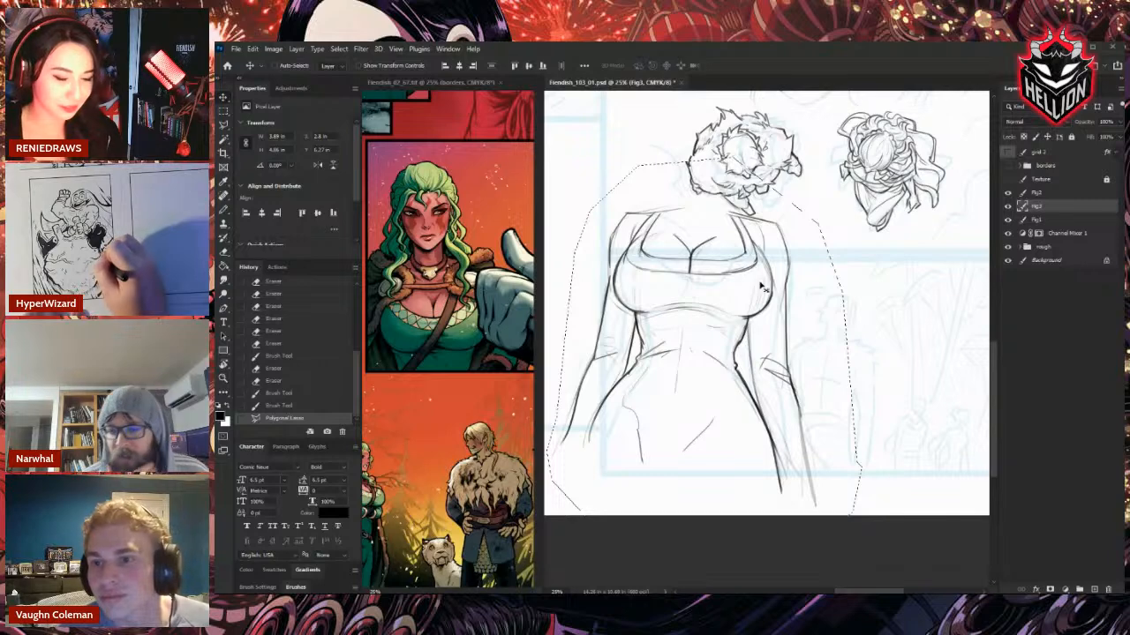
mouse_move(771, 295)
left_mouse_down()
mouse_move(765, 349)
mouse_move(775, 350)
left_mouse_up()
key("ctrl+d")
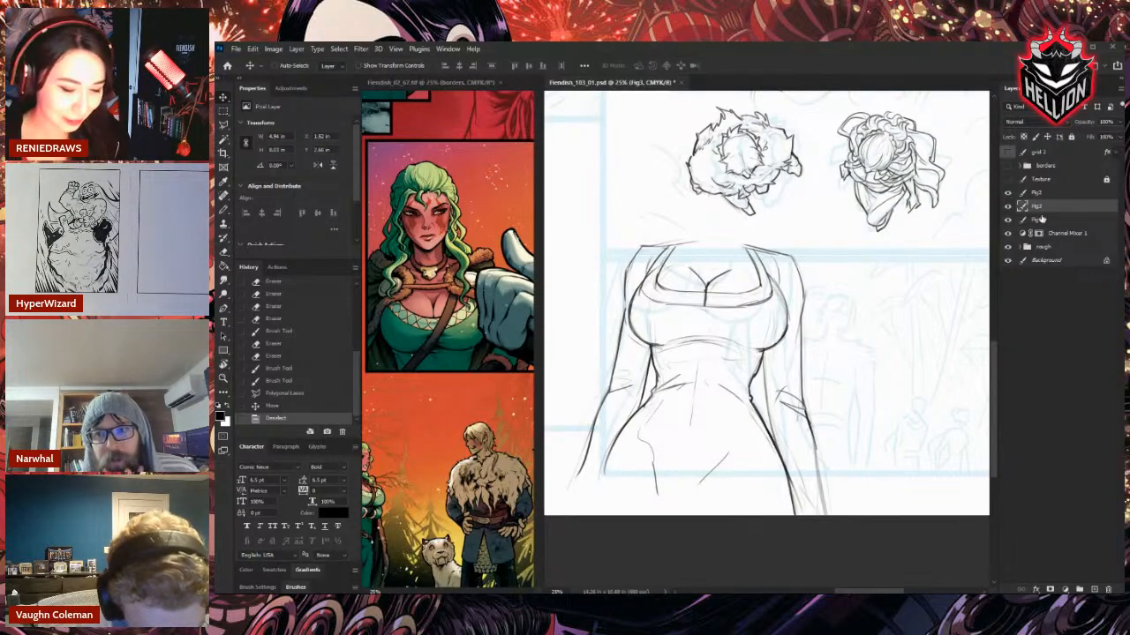
Examine the lowered body's placement against the heads, the panels above and the whole page.
key("b")
key("e")
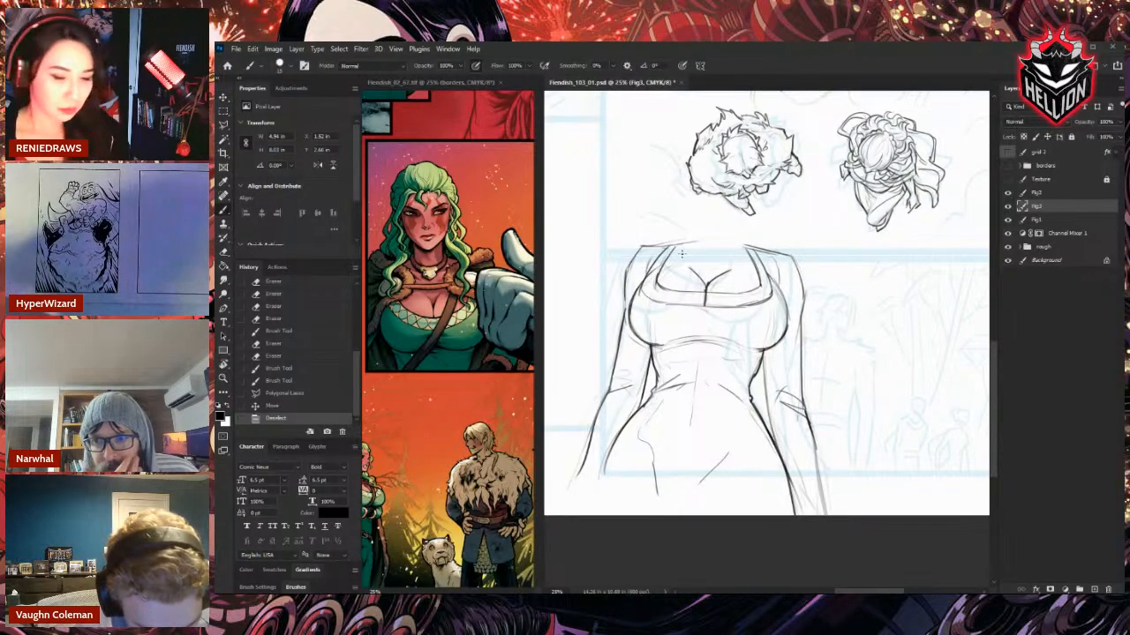
key("ctrl+minus")
key("ctrl+minus")
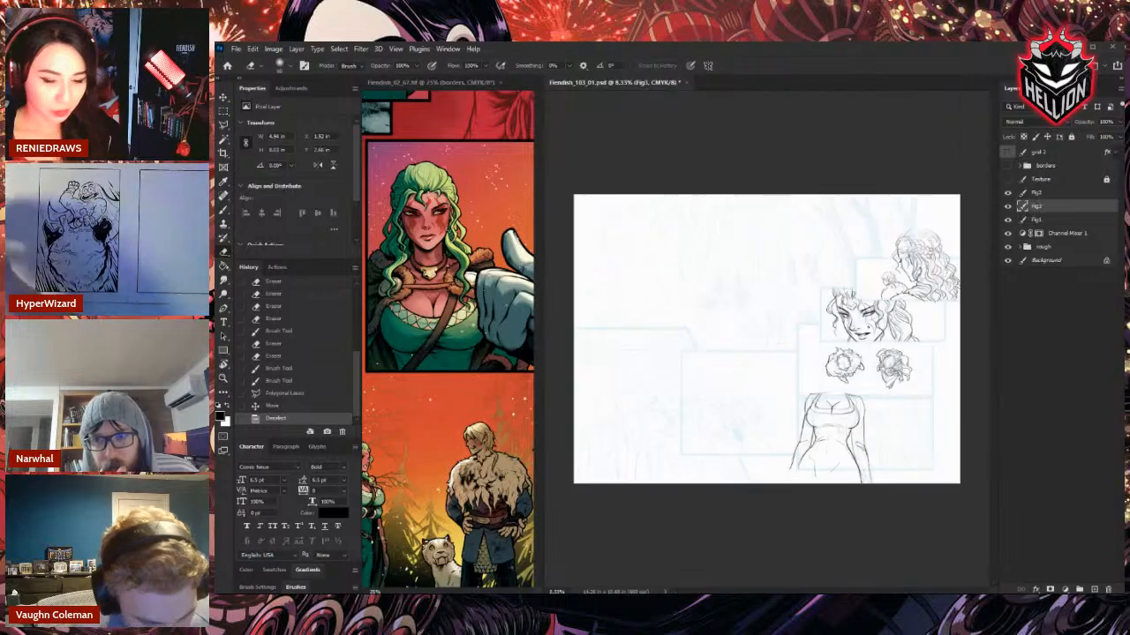
key("ctrl+plus")
key("ctrl+plus")
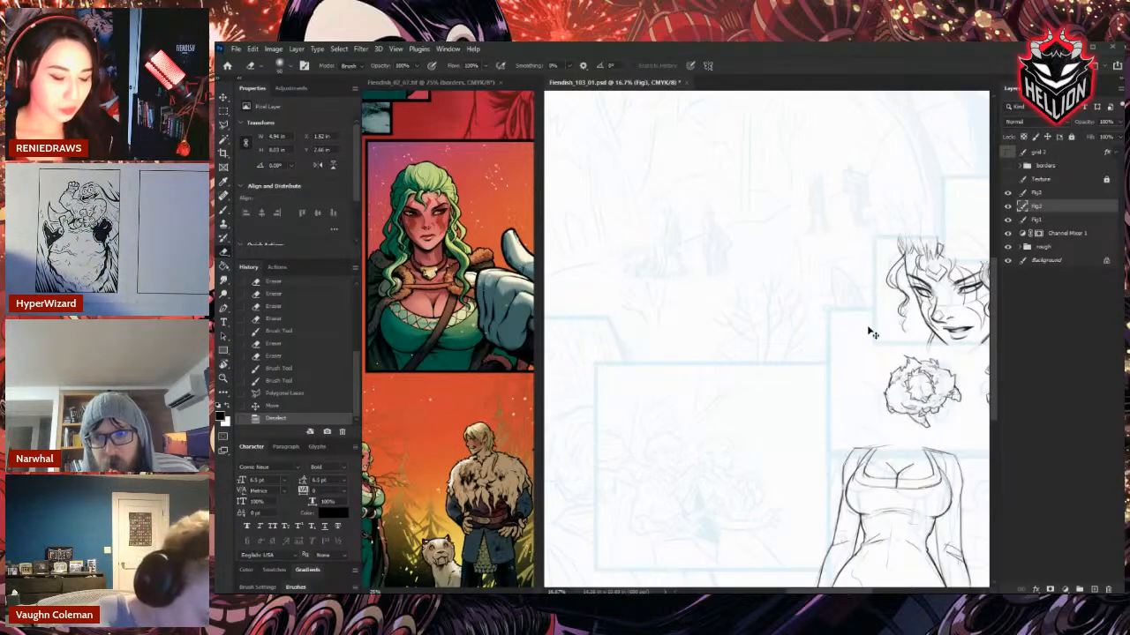
left_click_drag(823, 444, 586, 395)
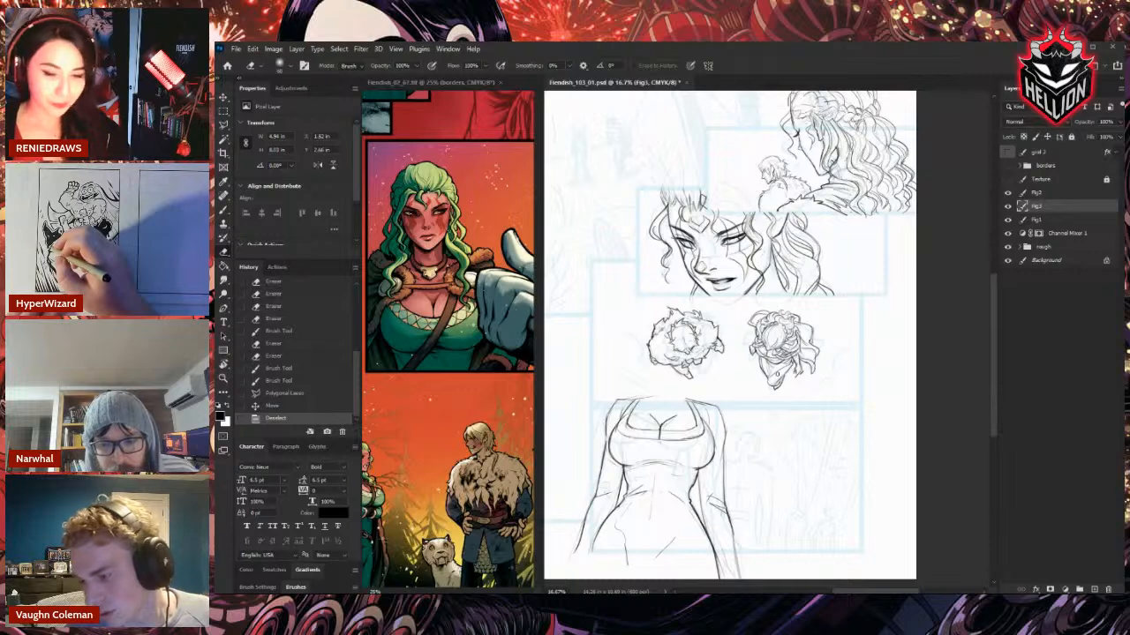
scroll(928, 328, "up", 1)
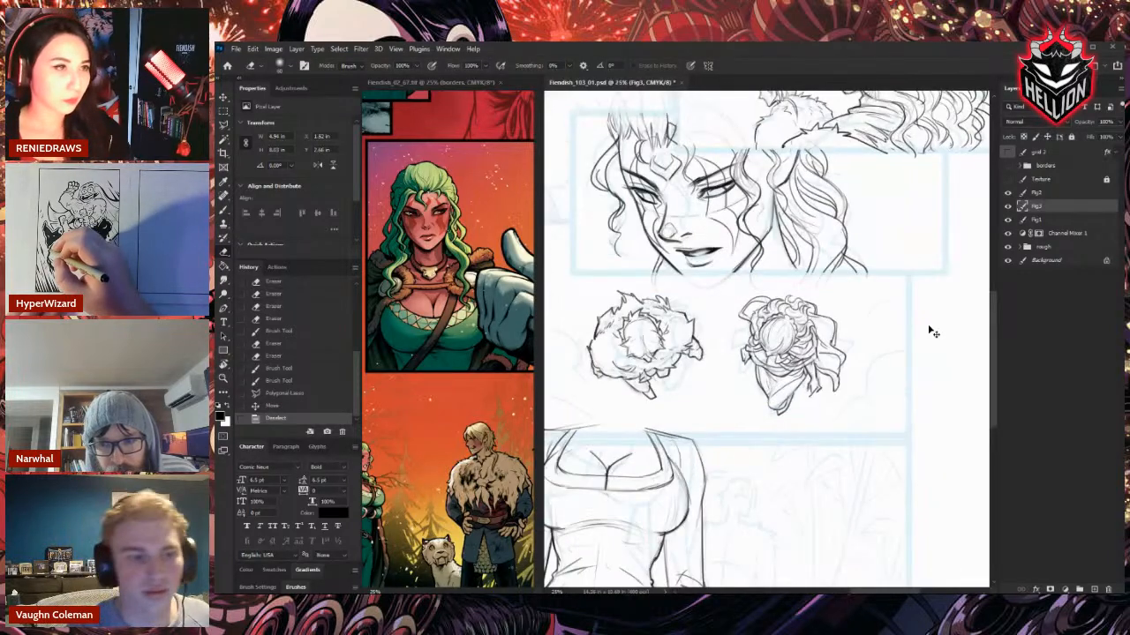
scroll(928, 342, "up", 1)
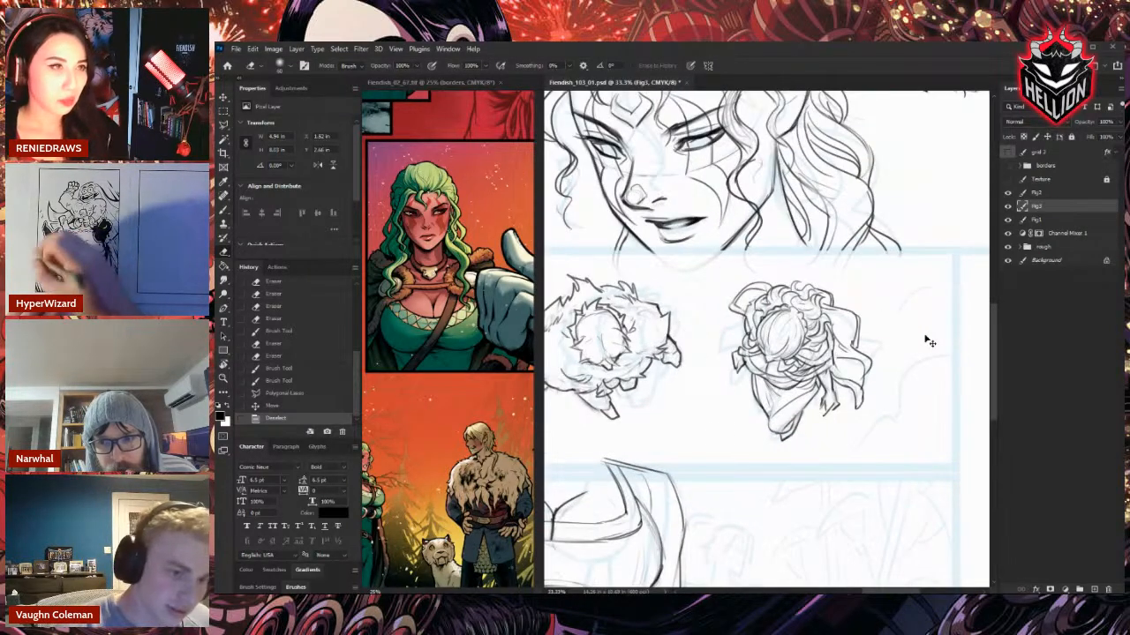
mouse_move(722, 432)
left_mouse_down()
mouse_move(816, 428)
mouse_move(815, 397)
left_mouse_up()
scroll(816, 397, "down", 5)
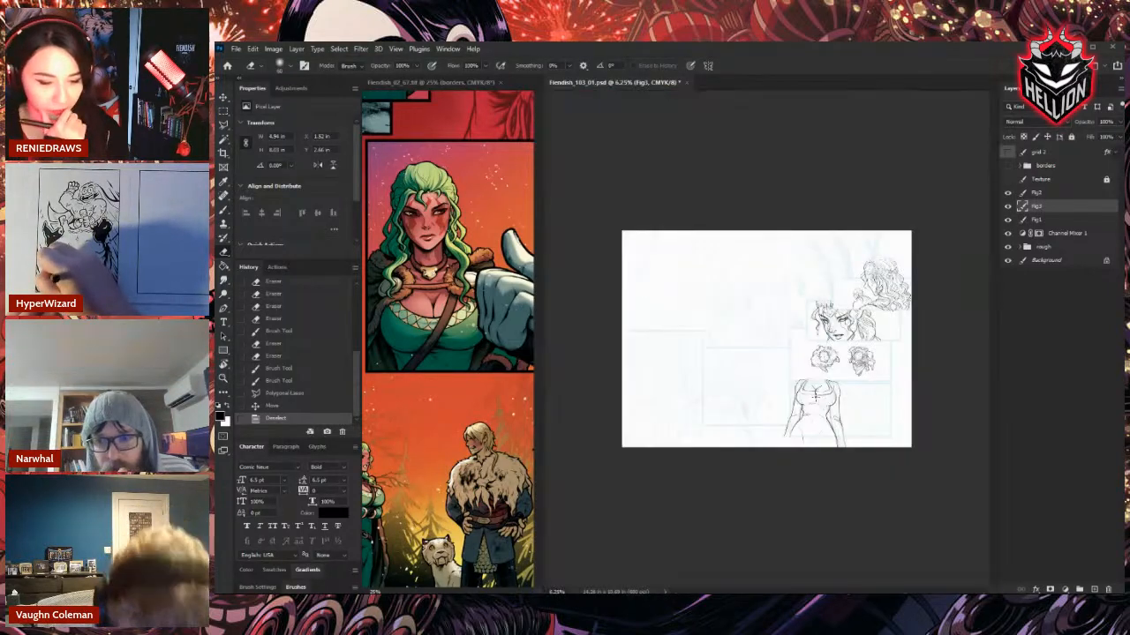
scroll(815, 397, "up", 2)
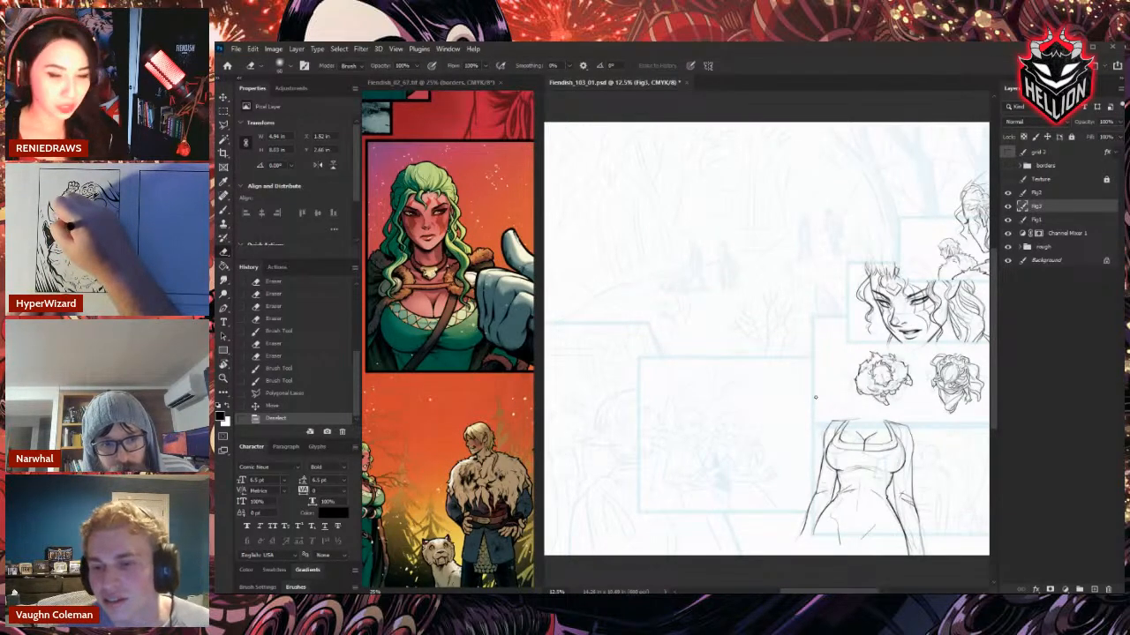
Erase the stray line above the shoulder beside the neck on the foreground woman's body.
left_click_drag(926, 486, 770, 406)
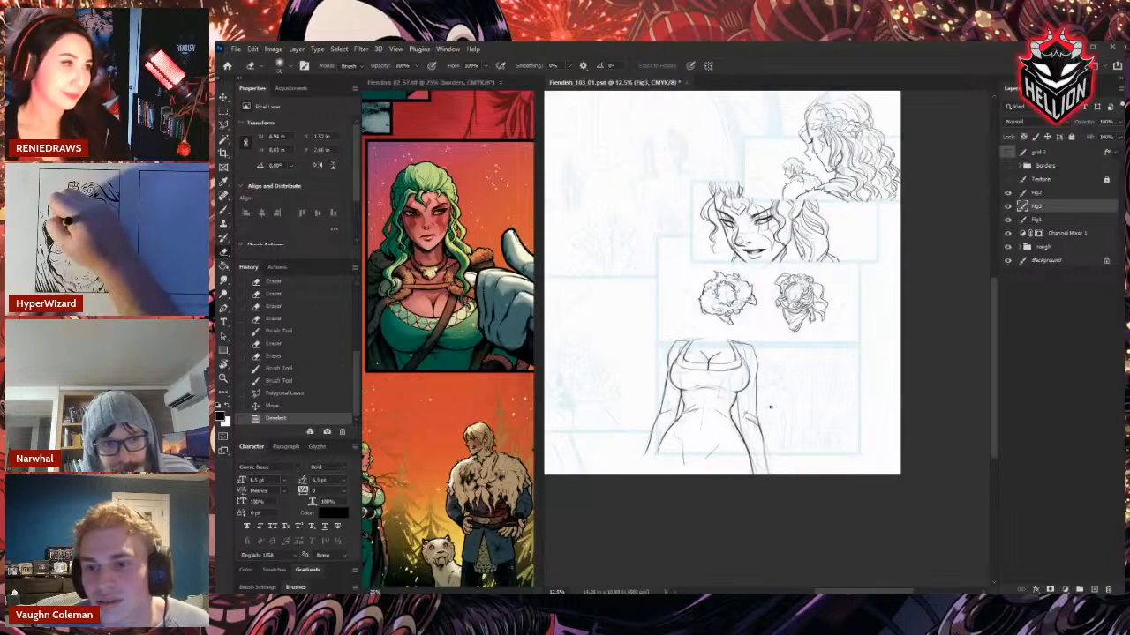
key("ctrl+plus")
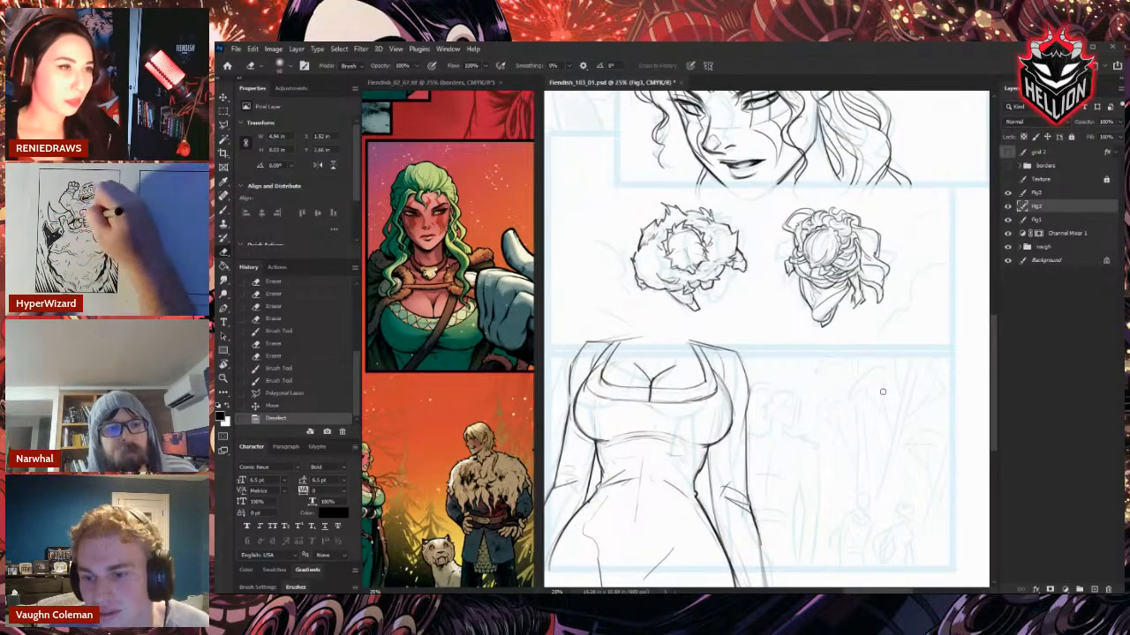
scroll(883, 386, "down", 2)
scroll(806, 390, "down", 1)
left_click_drag(806, 390, 810, 359)
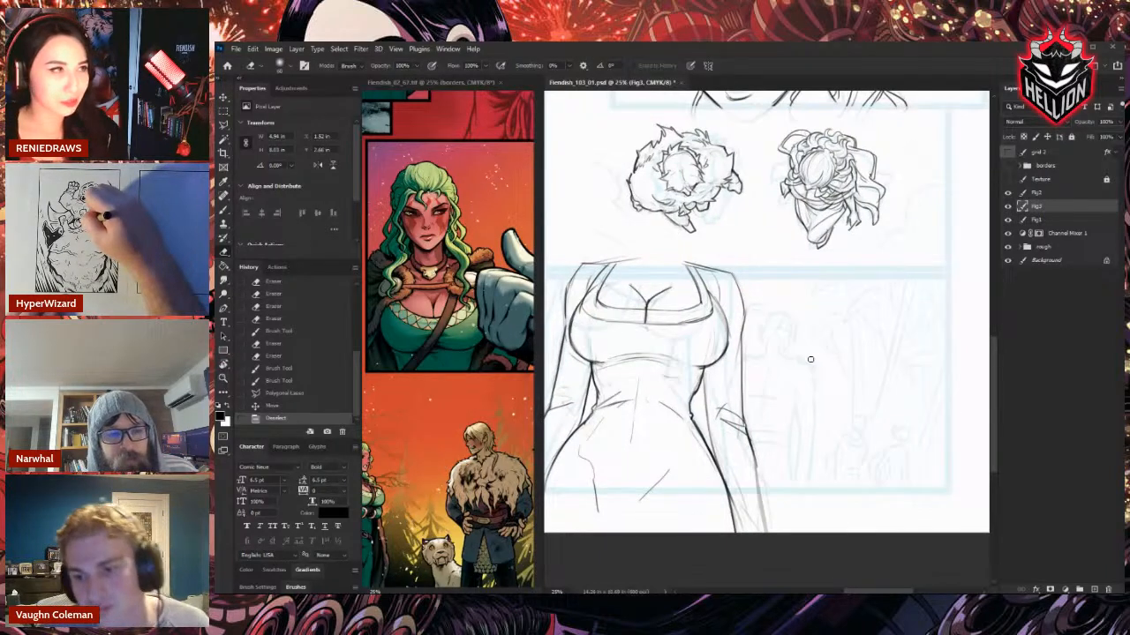
left_click_drag(810, 359, 868, 321)
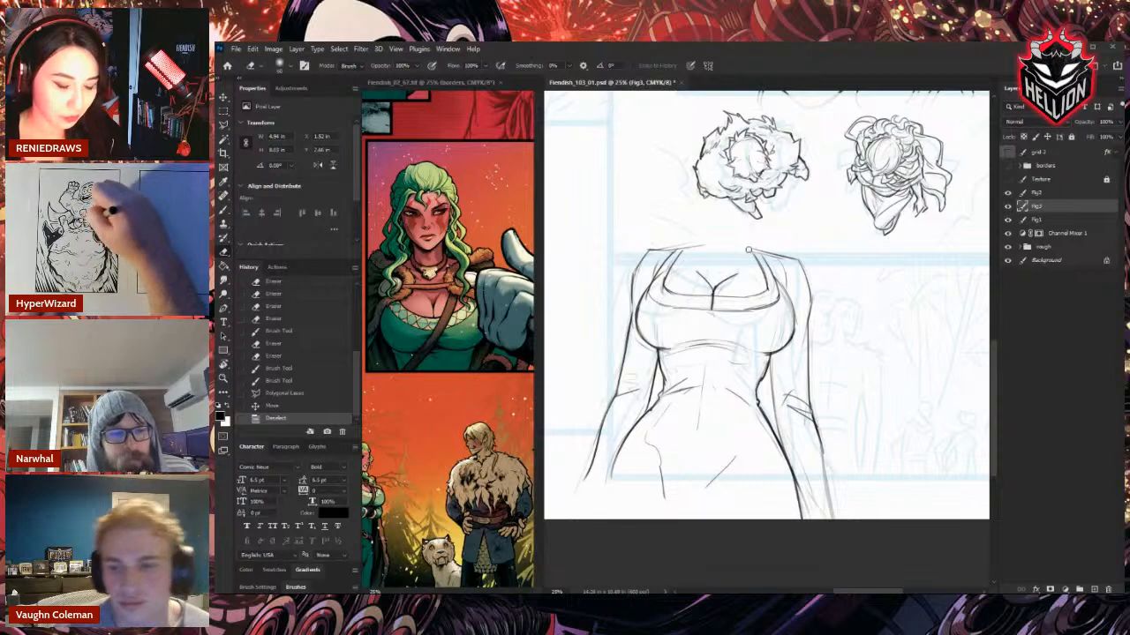
left_click_drag(749, 249, 788, 256)
left_click_drag(752, 249, 792, 257)
On the Fig1 layer, sketch the outline of the standing man's head behind the woman in the bottom panel.
left_click_drag(909, 405, 795, 365)
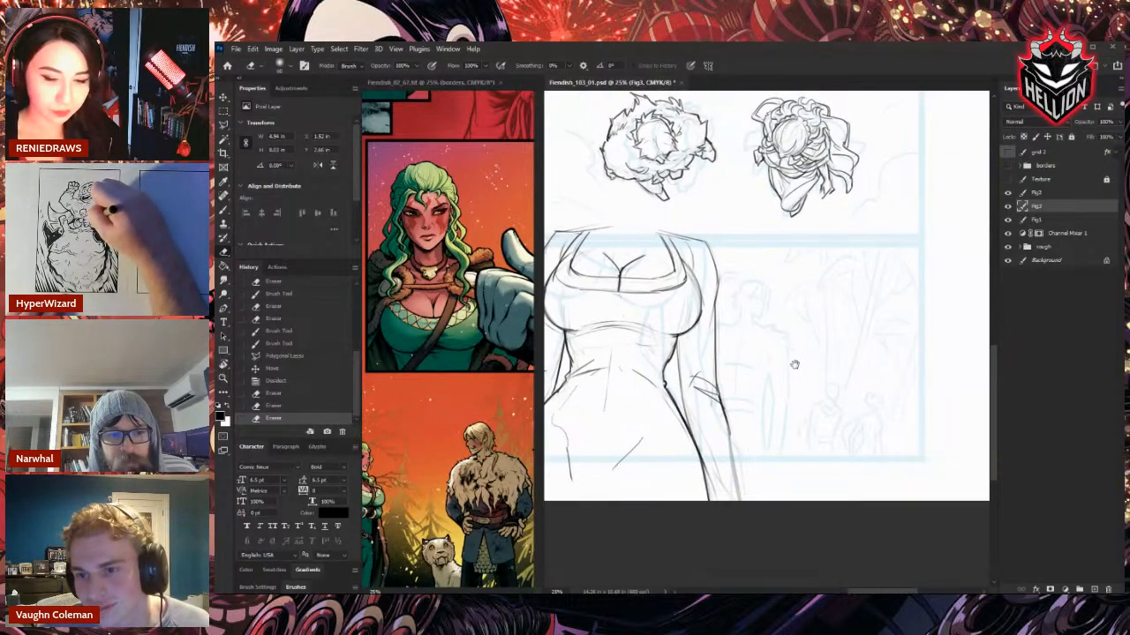
left_click(1031, 219)
key("b")
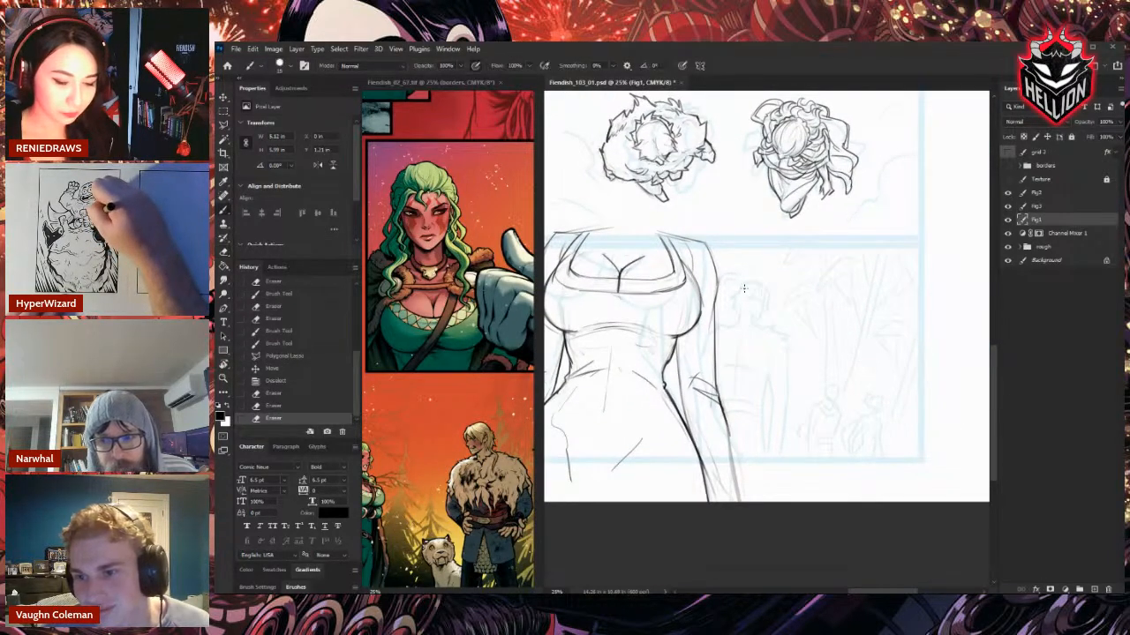
left_click_drag(744, 288, 741, 309)
key("e")
mouse_move(744, 285)
left_mouse_down()
mouse_move(742, 307)
mouse_move(756, 278)
mouse_move(770, 289)
mouse_move(759, 318)
left_mouse_up()
key("b")
mouse_move(766, 306)
left_mouse_down()
mouse_move(759, 319)
mouse_move(748, 307)
left_mouse_up()
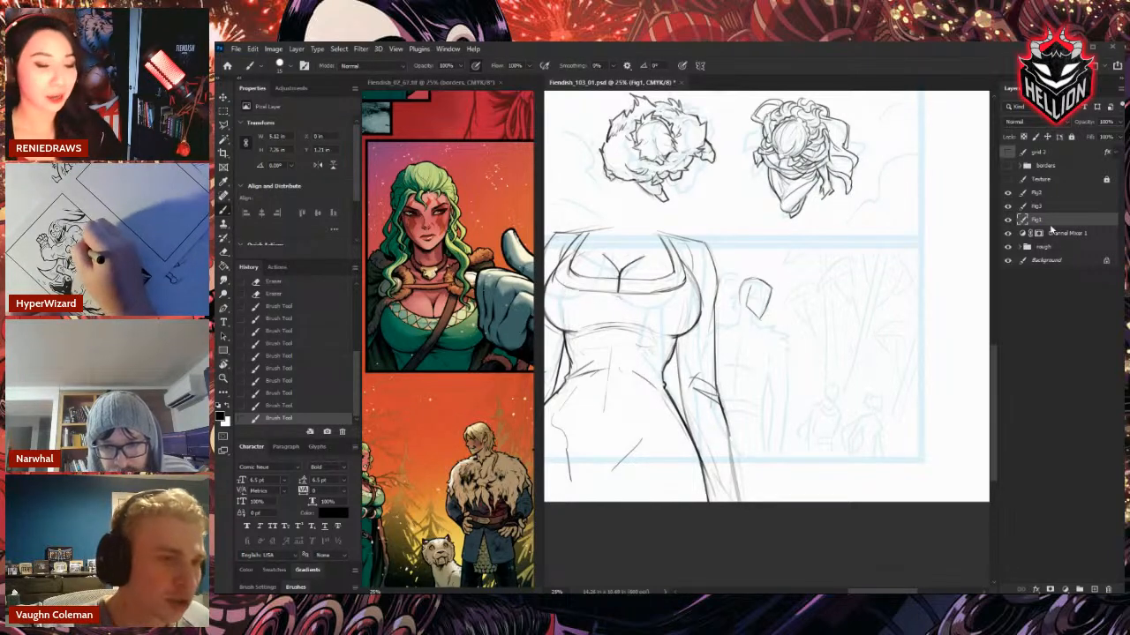
Draw the hairline and side details on the man's head, erasing overlapping parts of the head outline.
key("e")
left_click(755, 285)
key("b")
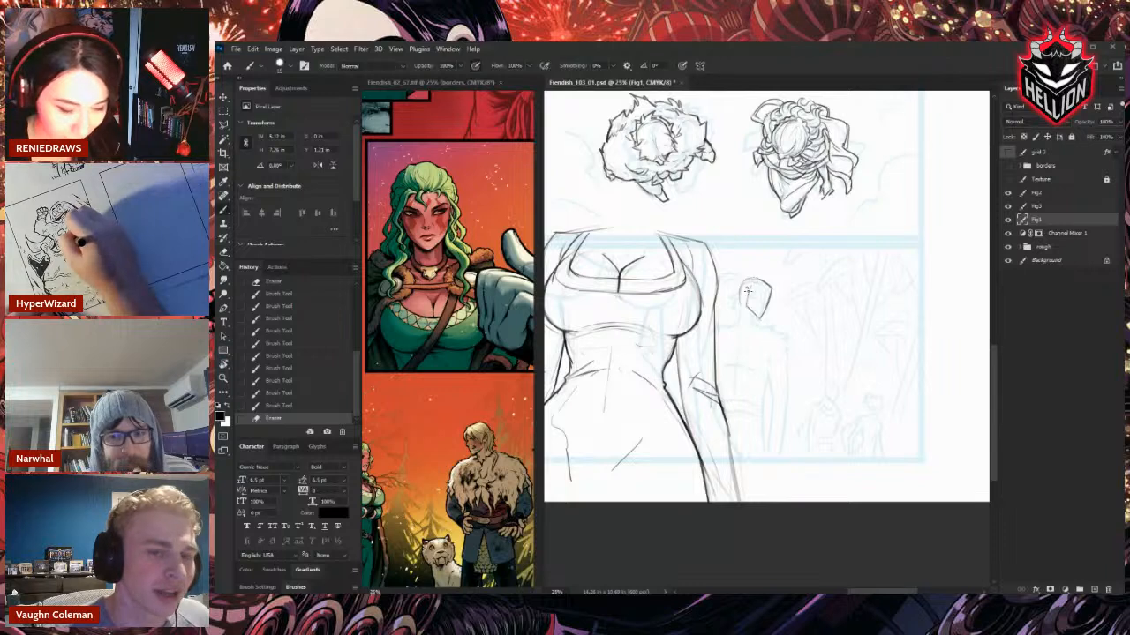
left_click_drag(747, 289, 752, 295)
left_click_drag(742, 291, 755, 286)
key("e")
mouse_move(754, 283)
left_mouse_down()
mouse_move(743, 297)
mouse_move(758, 318)
left_mouse_up()
key("b")
Redraw the man's jaw and chin line, erasing loose strokes around it.
key("e")
key("b")
left_click_drag(745, 300, 755, 319)
key("e")
key("b")
key("e")
key("b")
left_click_drag(752, 317, 766, 312)
Draw the man's facial features and clean up the front contour of his profile.
key("e")
key("b")
key("e")
left_click_drag(765, 316, 759, 297)
key("b")
key("e")
key("b")
left_click_drag(757, 293, 761, 295)
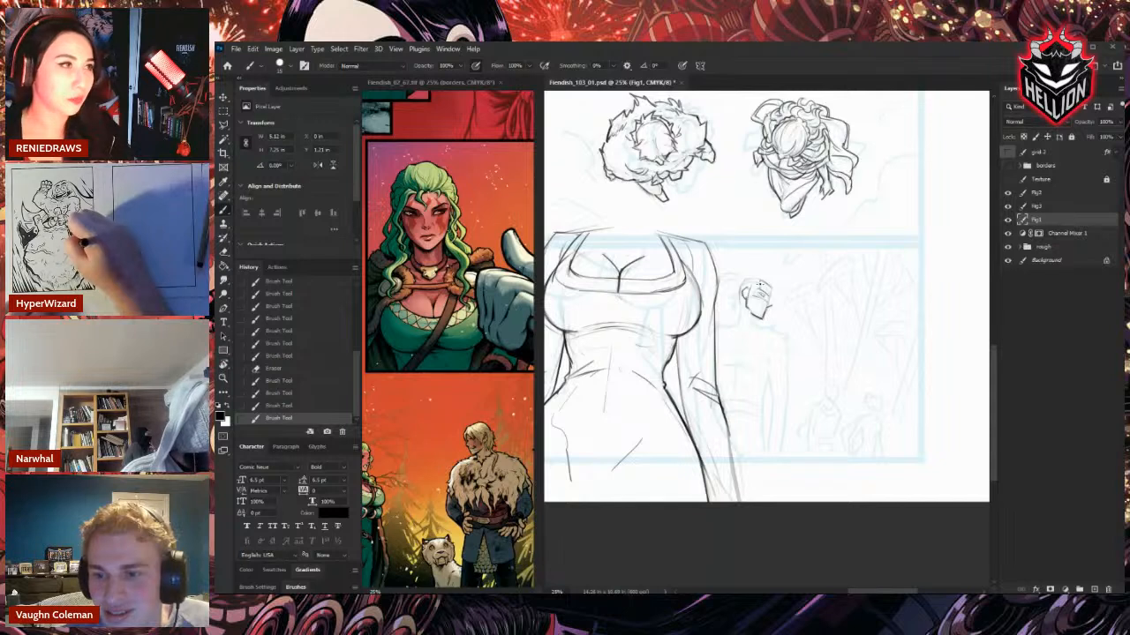
key("e")
left_click_drag(765, 287, 773, 304)
key("b")
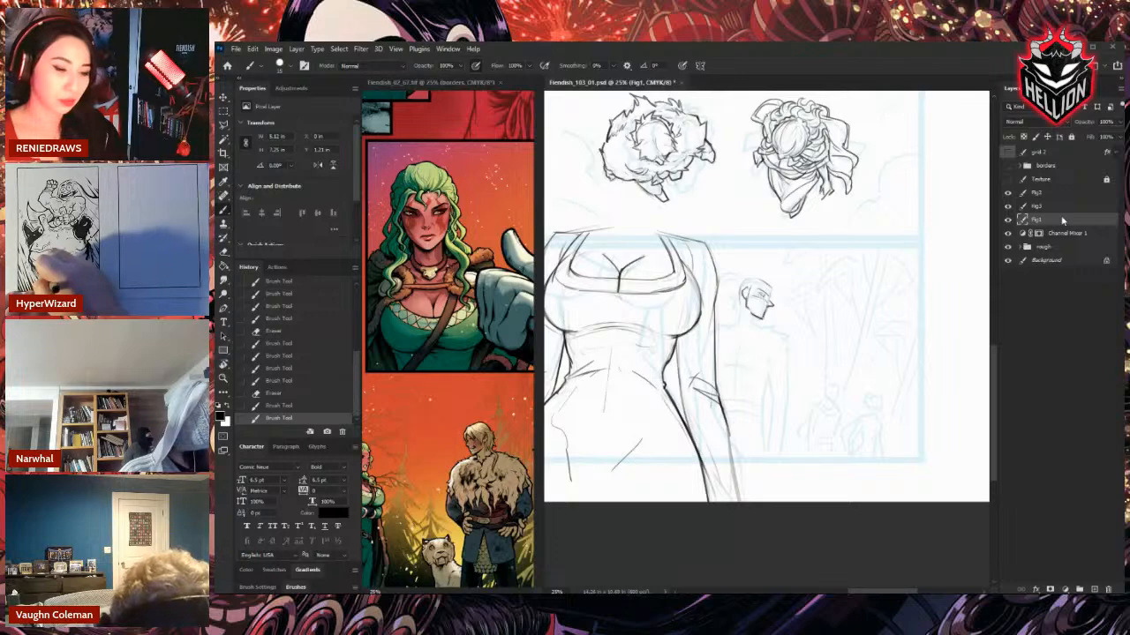
Raise the rough group's opacity to roughly 30% so the blue sketch shows more strongly across the page.
key("ctrl+minus")
key("ctrl+minus")
key("ctrl+minus")
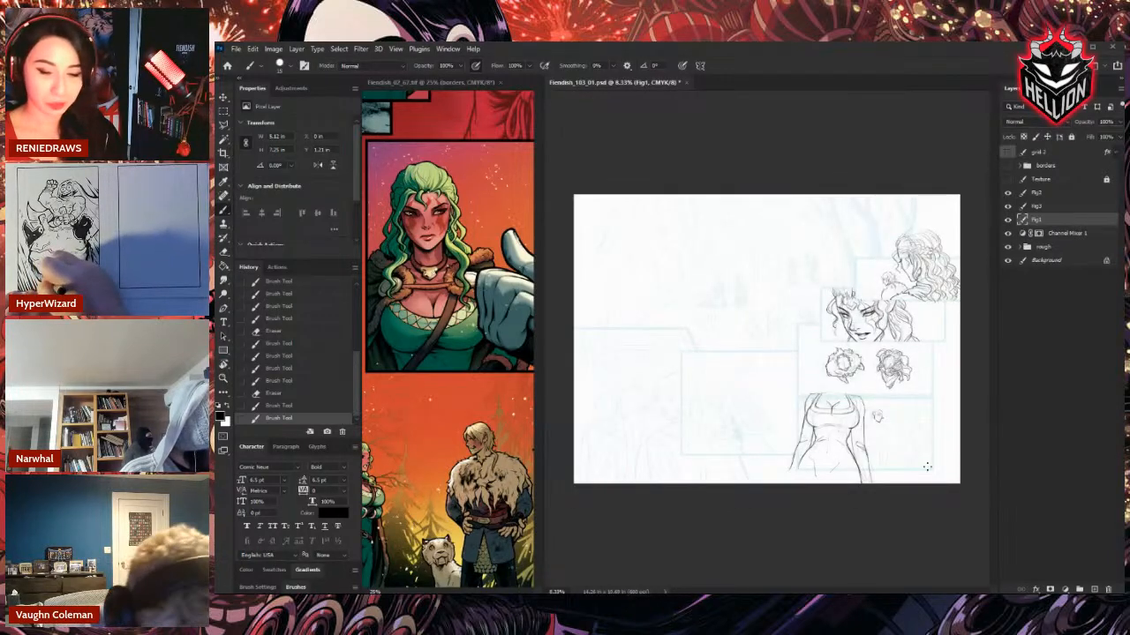
left_click(1064, 233)
left_click(1046, 246)
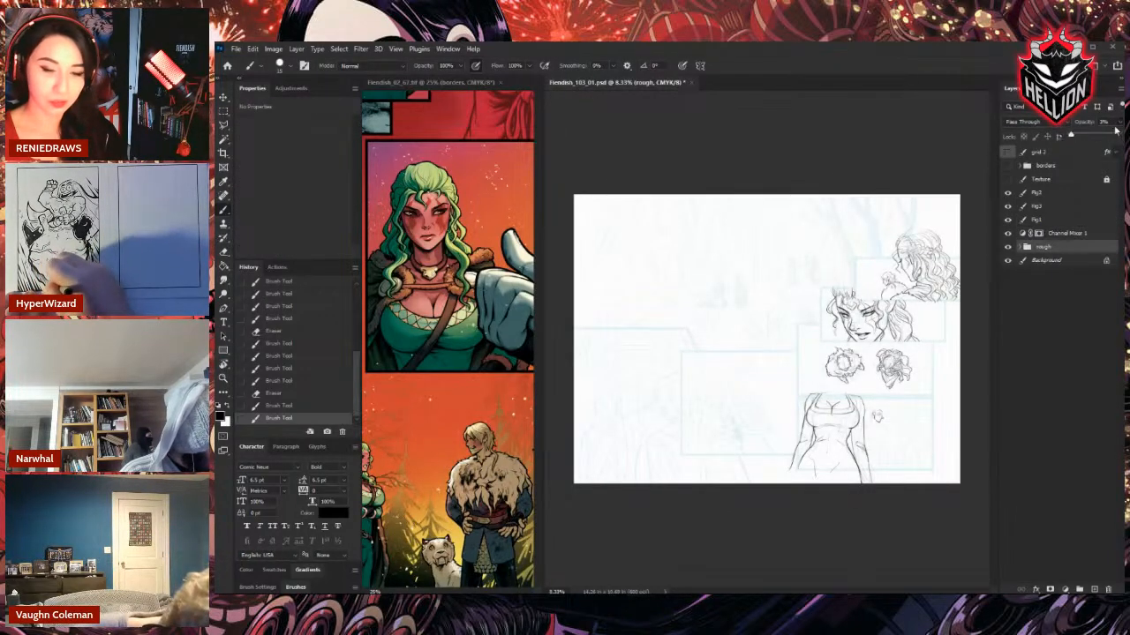
left_click(1099, 138)
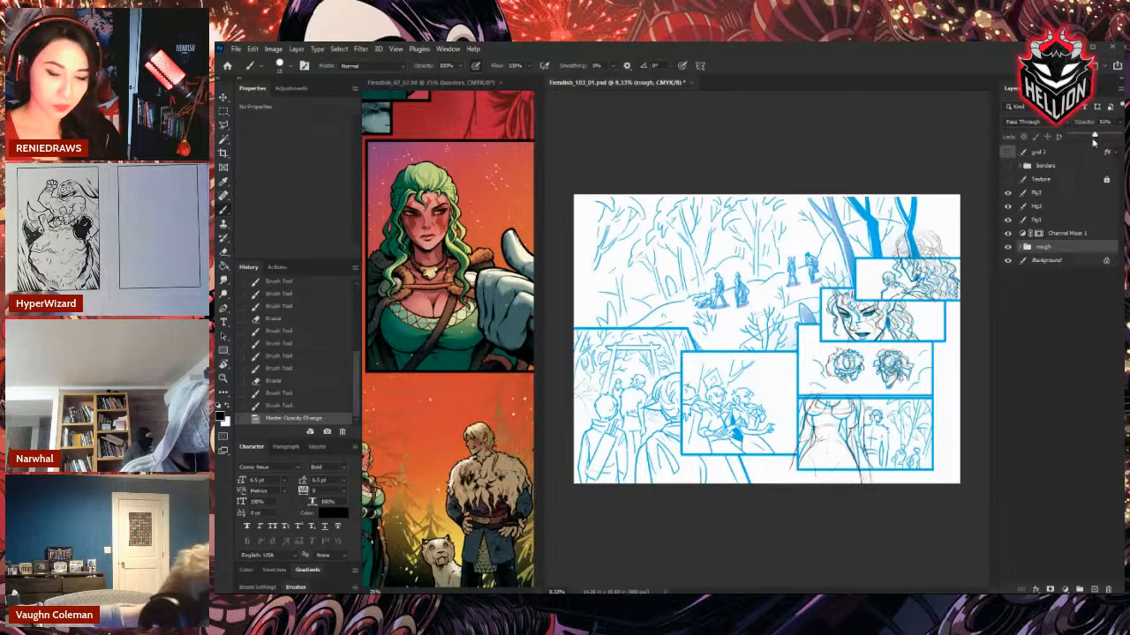
left_click_drag(1092, 137, 1085, 139)
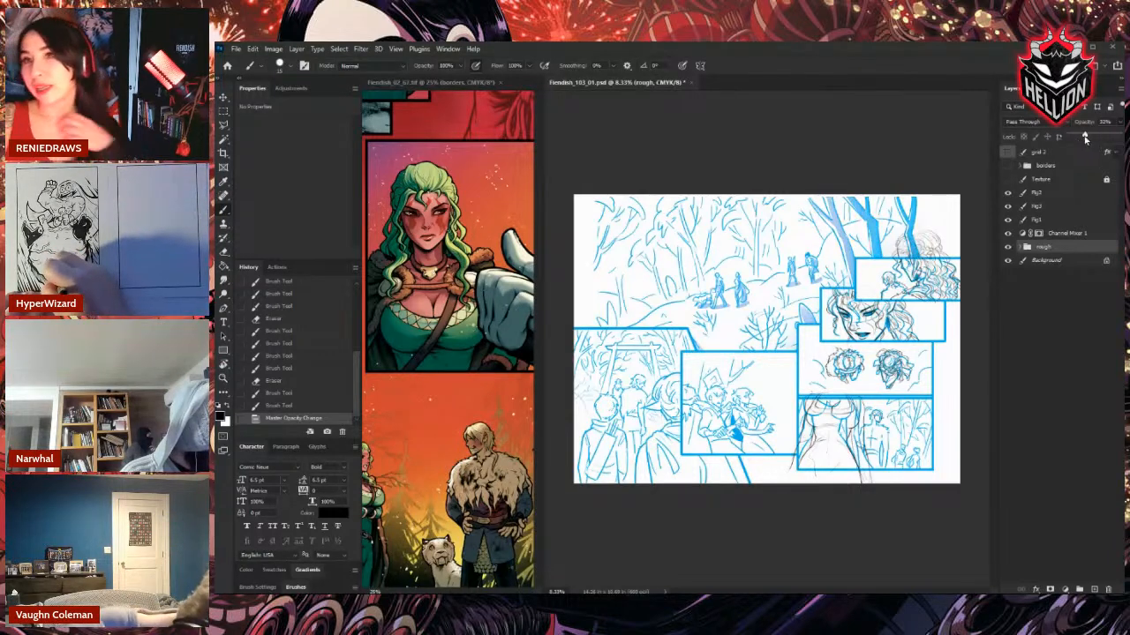
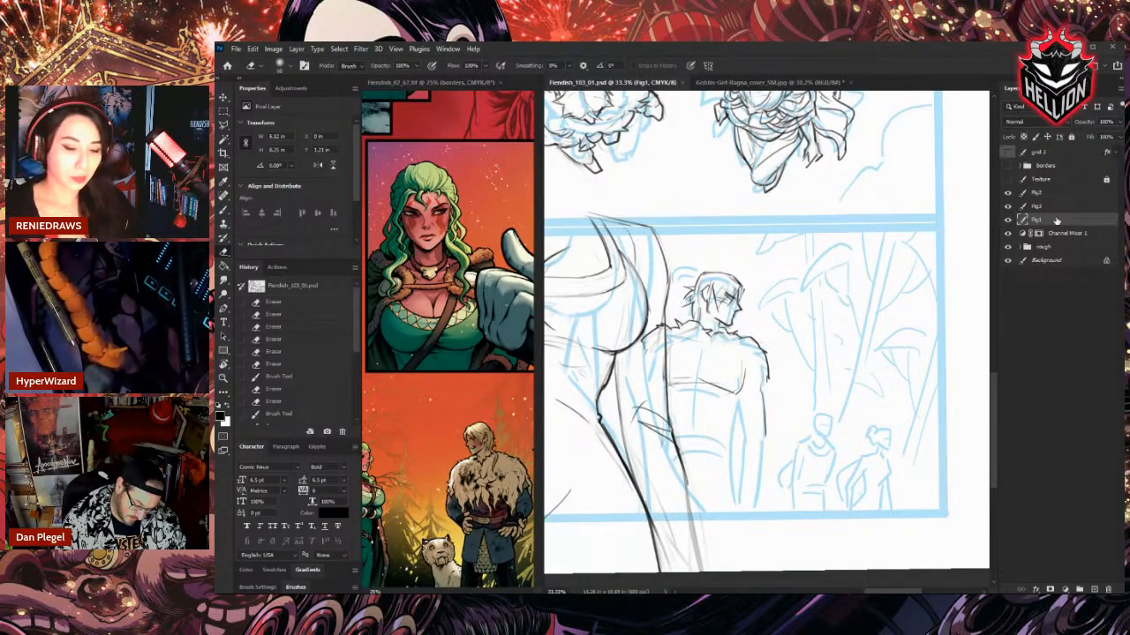
Erase part of the man's lower chest line and draw jagged fur strokes at the centre of his mantle.
mouse_move(754, 350)
left_mouse_down()
mouse_move(766, 384)
mouse_move(738, 386)
left_mouse_up()
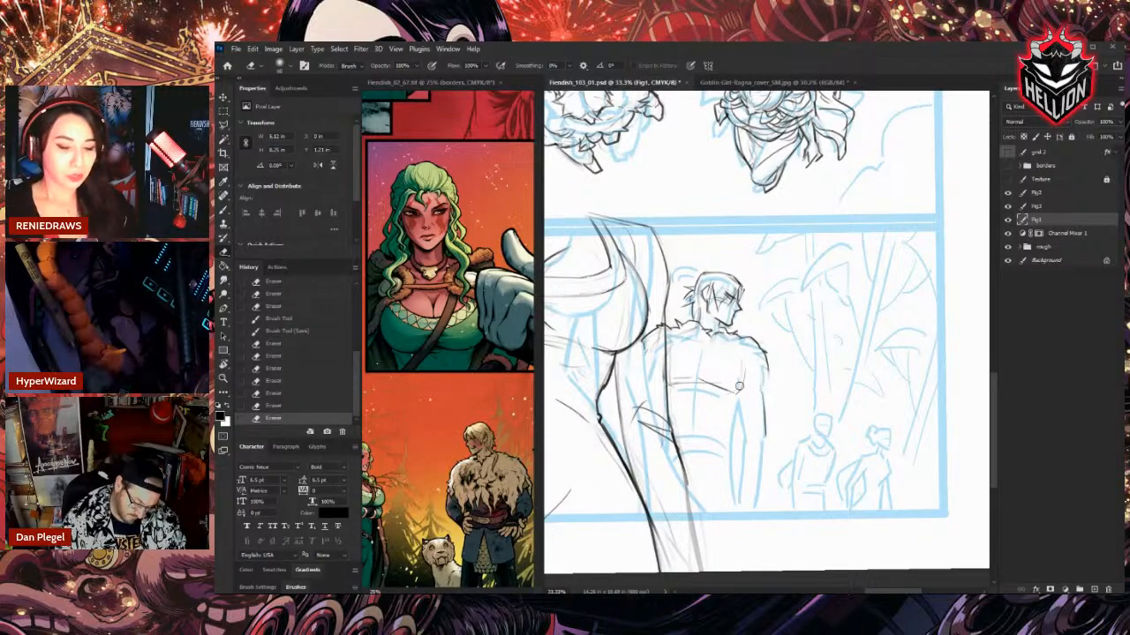
key("b")
mouse_move(711, 346)
left_mouse_down()
mouse_move(698, 360)
mouse_move(704, 374)
left_mouse_up()
key("b")
mouse_move(696, 365)
left_mouse_down()
mouse_move(709, 378)
mouse_move(694, 380)
left_mouse_up()
key("e")
left_click_drag(690, 368, 697, 381)
key("b")
mouse_move(698, 376)
left_mouse_down()
mouse_move(690, 383)
mouse_move(678, 346)
mouse_move(693, 367)
left_mouse_up()
Draw contour strokes across the man's upper chest and refine the fur edge at its centre.
left_click_drag(681, 357, 736, 366)
key("e")
left_click_drag(732, 366, 707, 372)
mouse_move(706, 373)
left_mouse_down()
mouse_move(697, 362)
mouse_move(706, 374)
left_mouse_up()
key("b")
left_click_drag(706, 369, 710, 381)
key("e")
key("b")
Draw hanging fur tufts on the mantle's lower edge nearest the foreground woman, erasing and redrawing their tips.
mouse_move(702, 374)
left_mouse_down()
mouse_move(714, 385)
mouse_move(688, 402)
left_mouse_up()
key("e")
left_click_drag(679, 397, 687, 406)
key("b")
left_click_drag(684, 396, 682, 423)
left_click_drag(679, 411, 685, 420)
key("e")
left_click_drag(681, 412, 683, 420)
key("e")
left_click_drag(678, 403, 682, 426)
key("b")
left_click_drag(678, 399, 681, 415)
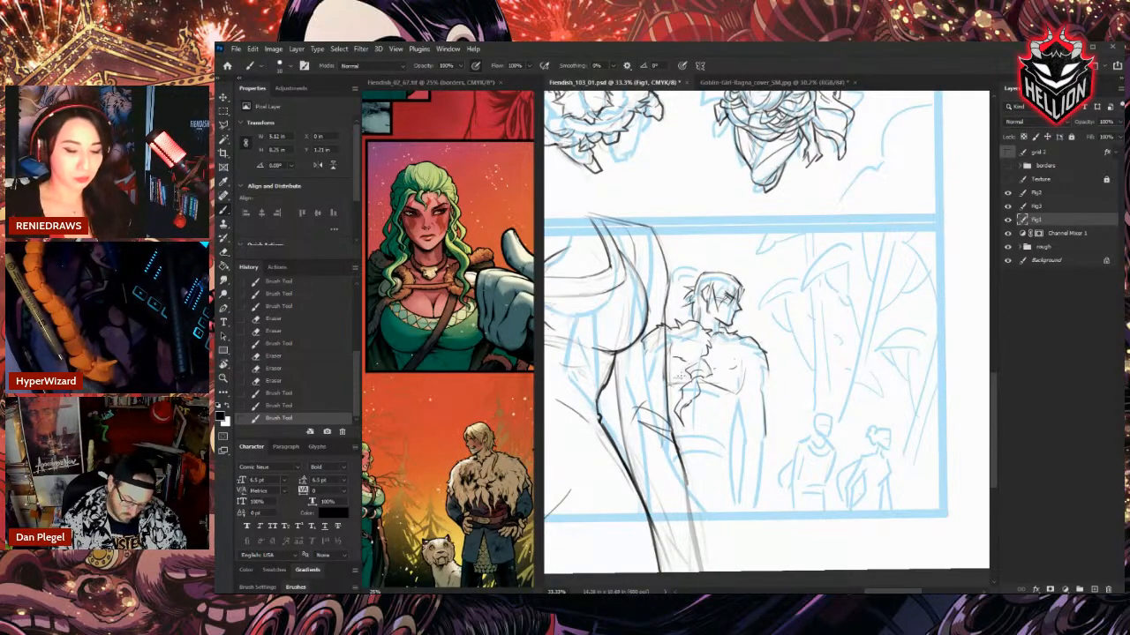
Rework the small strokes at the mantle's centre and extend the fur lines toward the lower tufts.
key("e")
left_click_drag(695, 374, 699, 386)
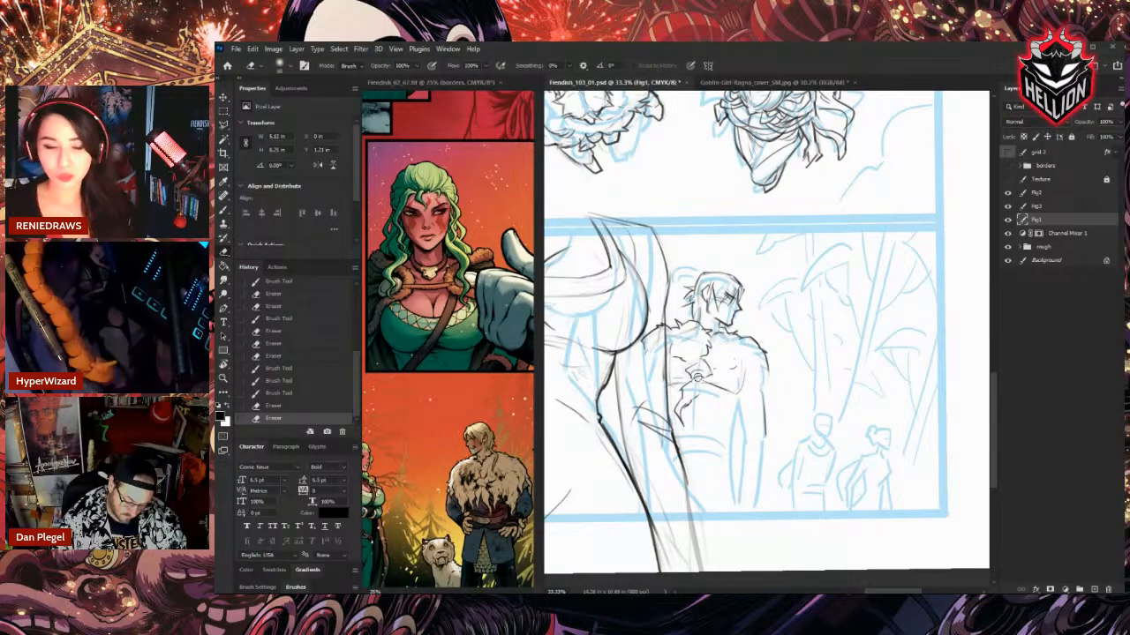
key("b")
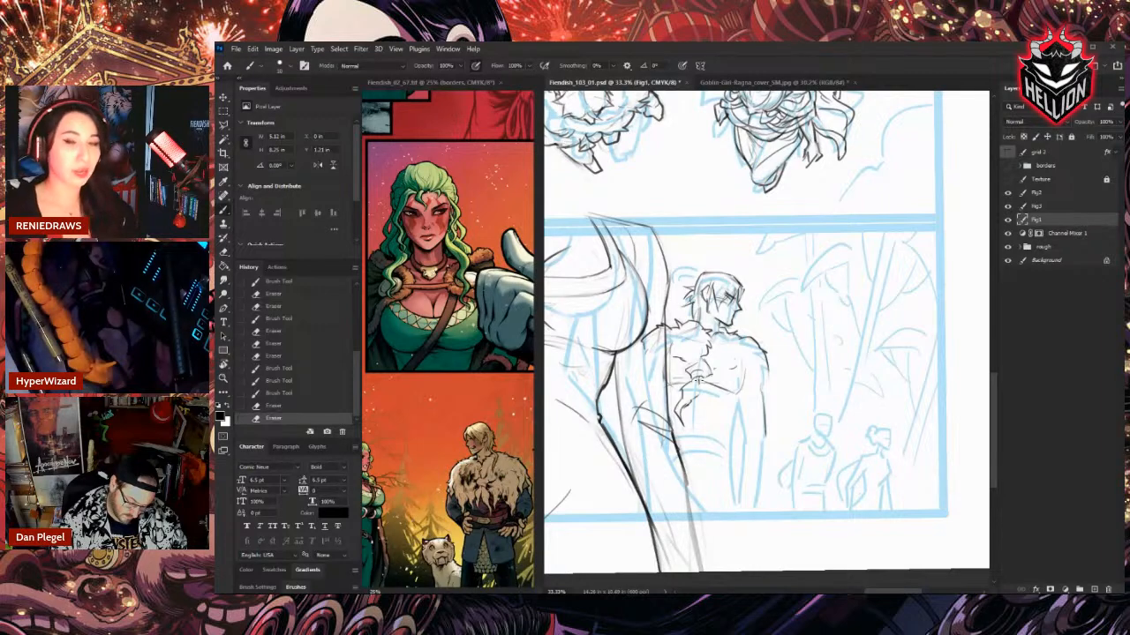
left_click_drag(695, 375, 699, 394)
key("e")
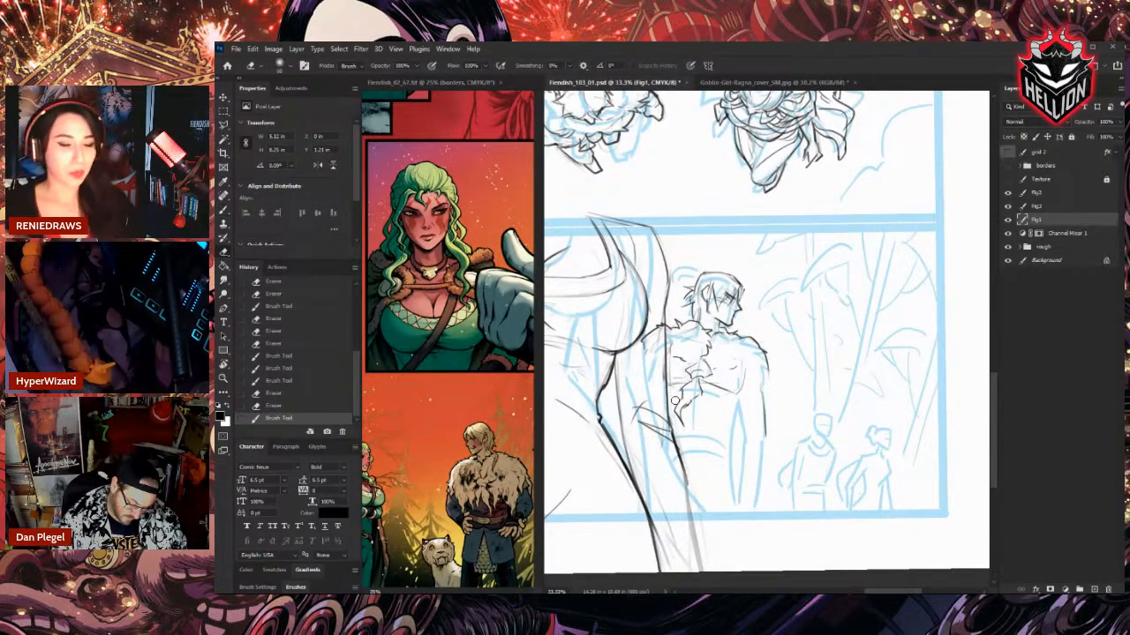
mouse_move(683, 379)
left_mouse_down()
mouse_move(695, 403)
mouse_move(701, 380)
left_mouse_up()
key("b")
left_click_drag(699, 379, 703, 389)
mouse_move(703, 377)
left_mouse_down()
mouse_move(710, 388)
mouse_move(686, 413)
left_mouse_up()
Draw pointed fur strands hanging below the mantle's centre and trim the overlapping lines.
mouse_move(699, 392)
left_mouse_down()
mouse_move(694, 415)
mouse_move(702, 408)
left_mouse_up()
key("e")
left_click_drag(697, 395, 701, 406)
left_click_drag(701, 405, 697, 411)
left_click_drag(697, 410, 701, 403)
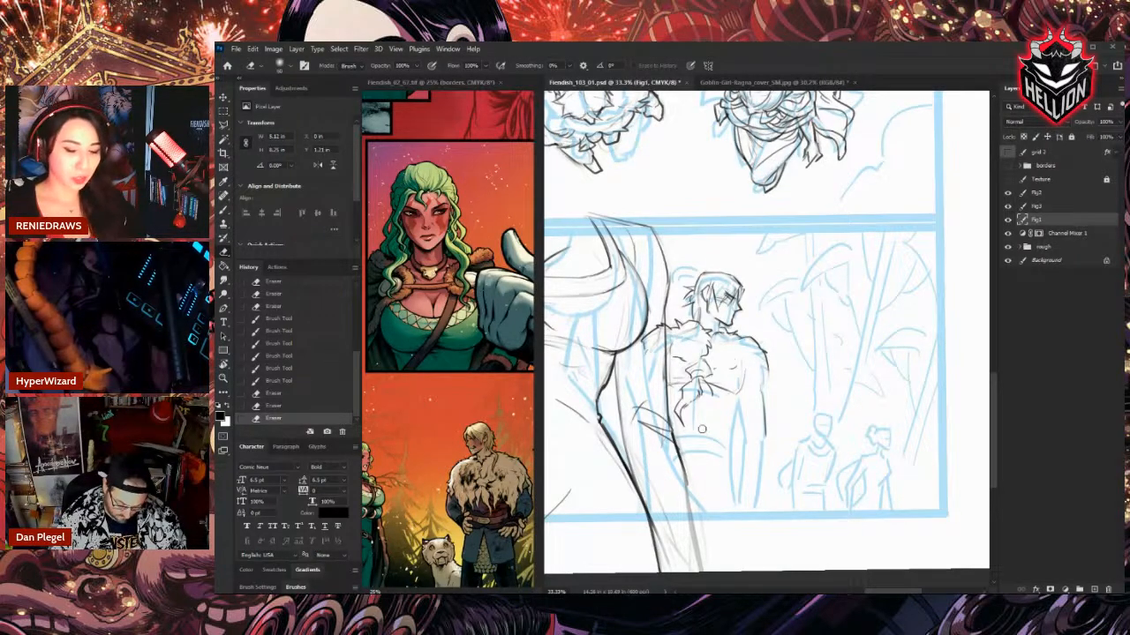
key("b")
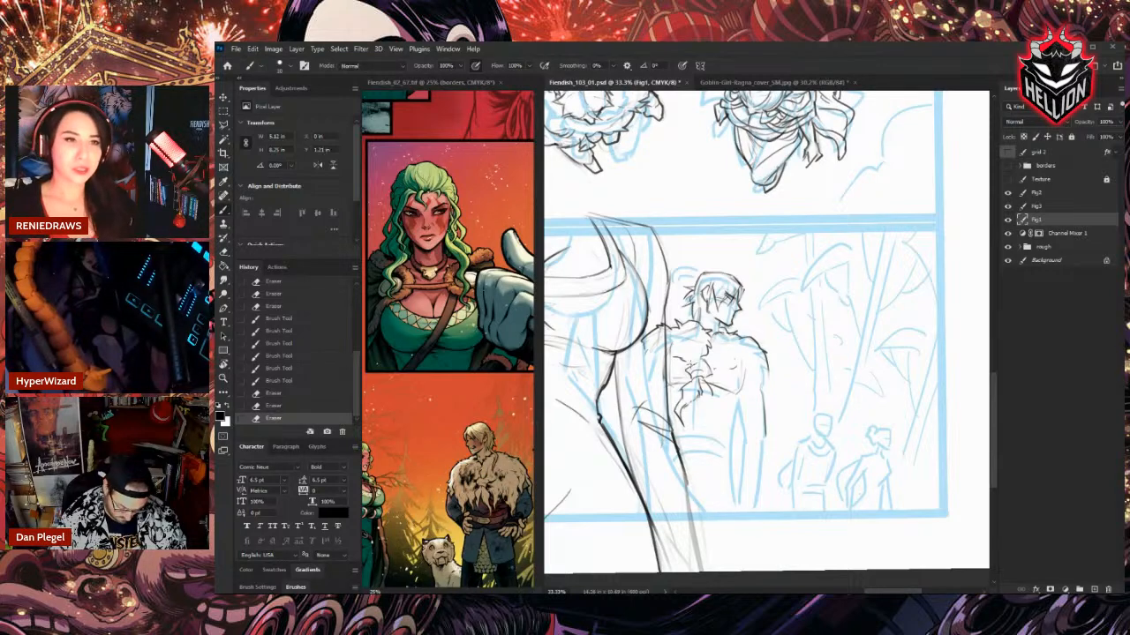
key("e")
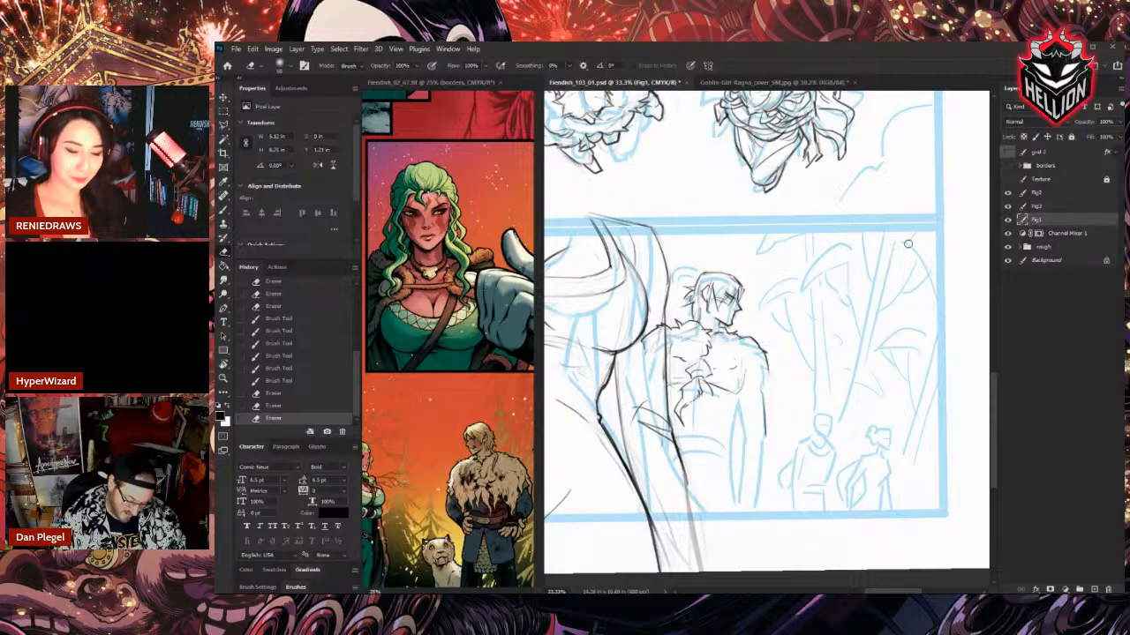
key("b")
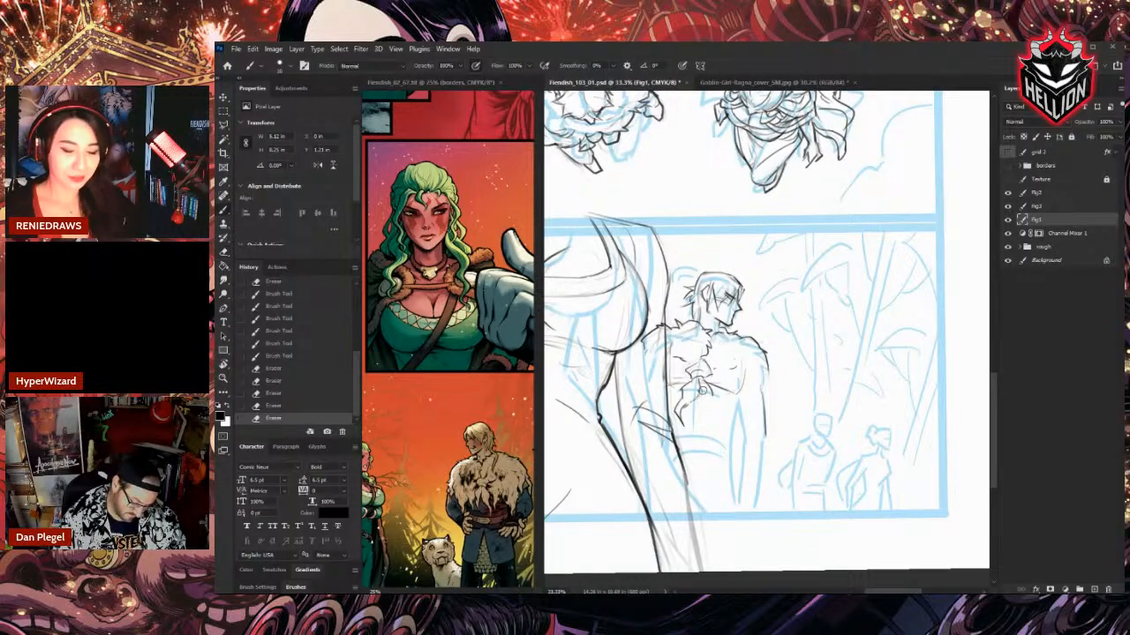
left_click_drag(704, 399, 702, 422)
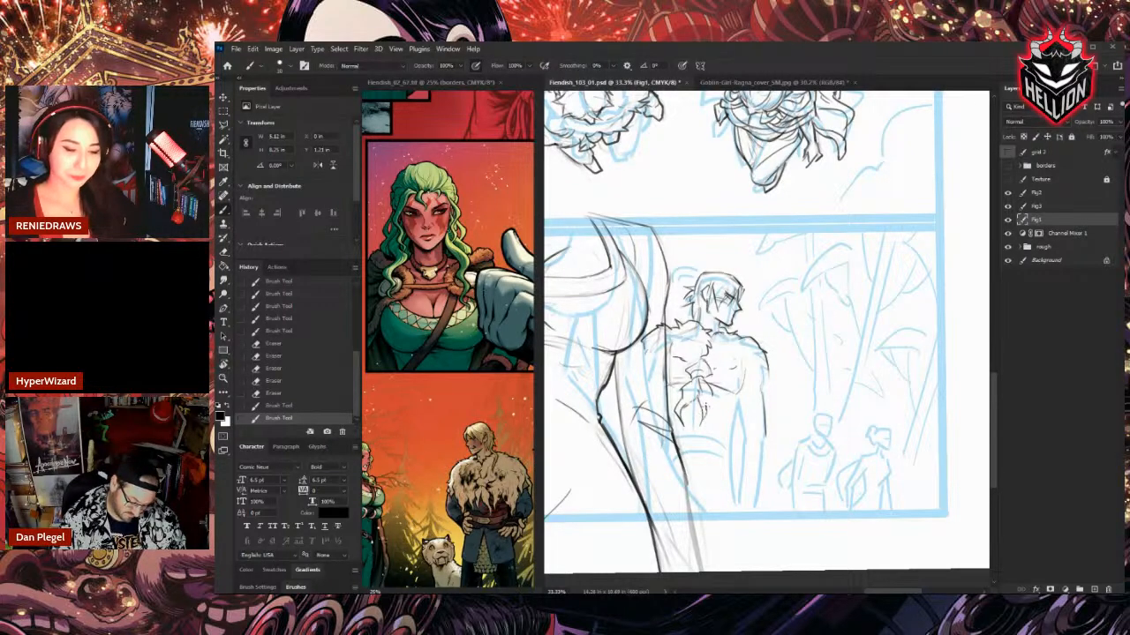
Draw the fur fringe along the mantle's lower hem out to the man's far arm.
mouse_move(717, 381)
left_mouse_down()
mouse_move(704, 399)
mouse_move(717, 417)
mouse_move(739, 395)
mouse_move(738, 433)
left_mouse_up()
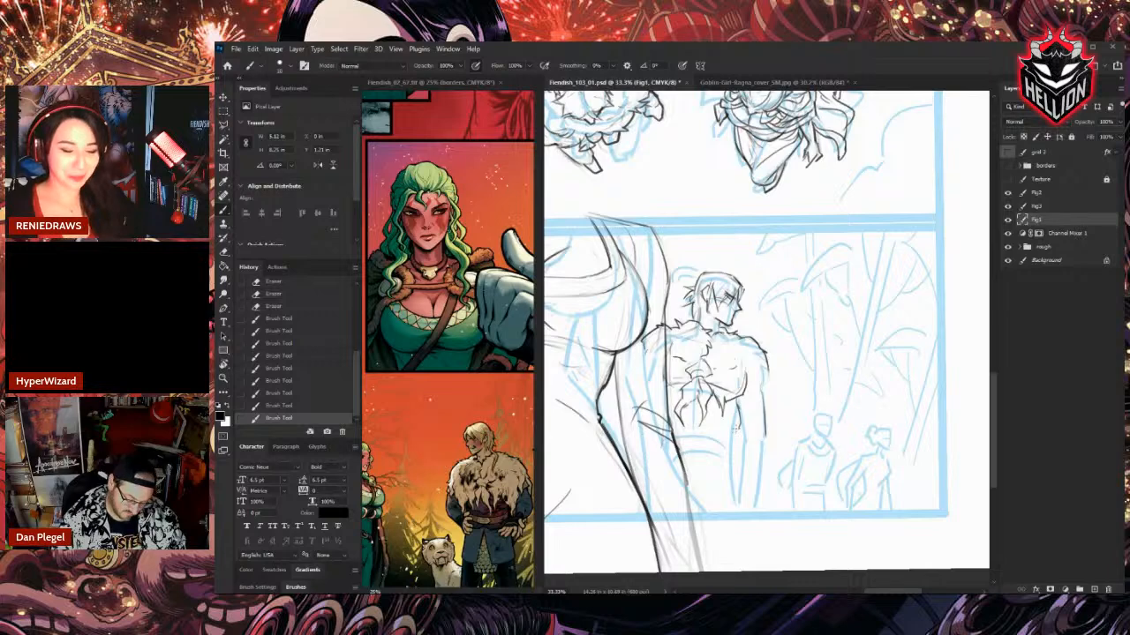
key("e")
left_click_drag(738, 418, 738, 435)
key("b")
left_click_drag(758, 394, 752, 412)
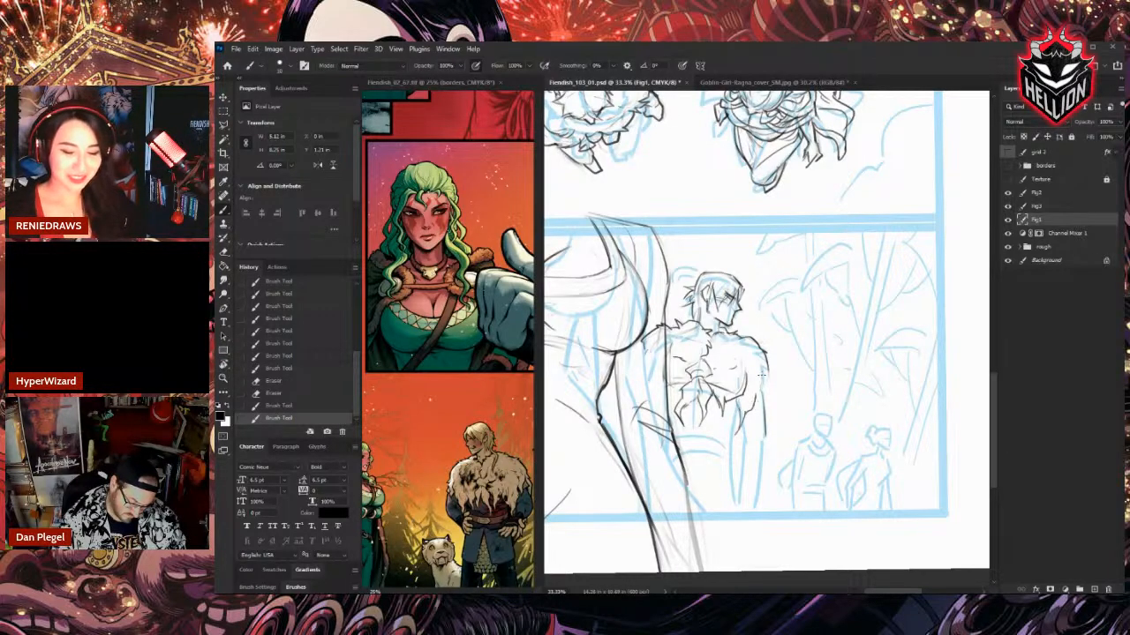
left_click_drag(764, 371, 756, 406)
Replace the smooth outer line of the man's far shoulder and upper arm with a jagged fur edge.
key("e")
left_click_drag(764, 344, 769, 393)
key("b")
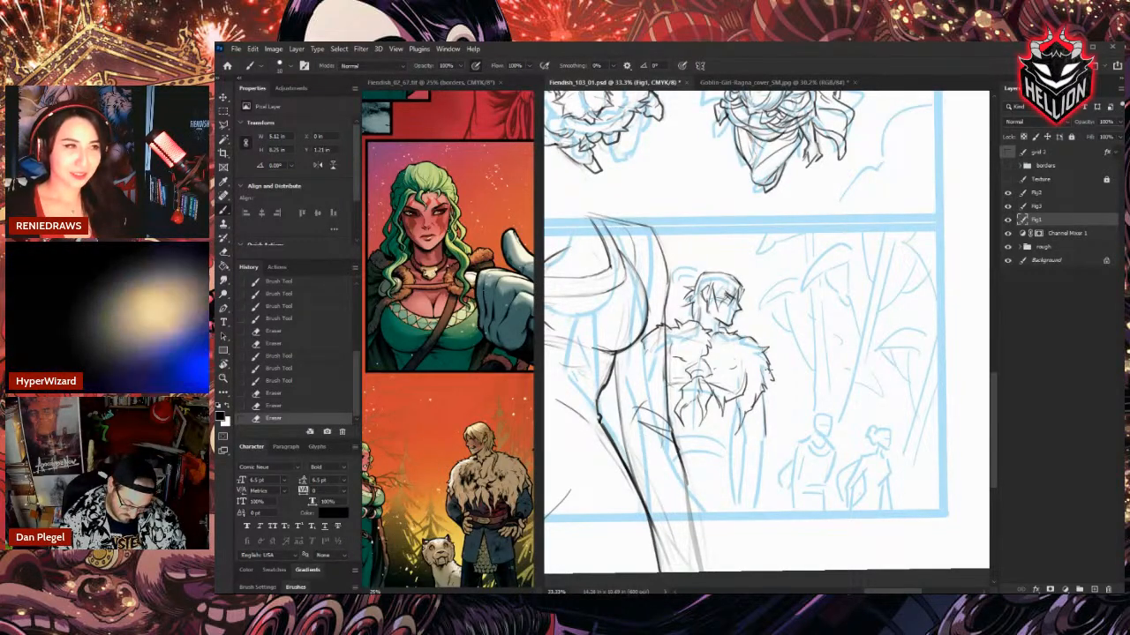
left_click_drag(764, 351, 770, 380)
key("e")
key("b")
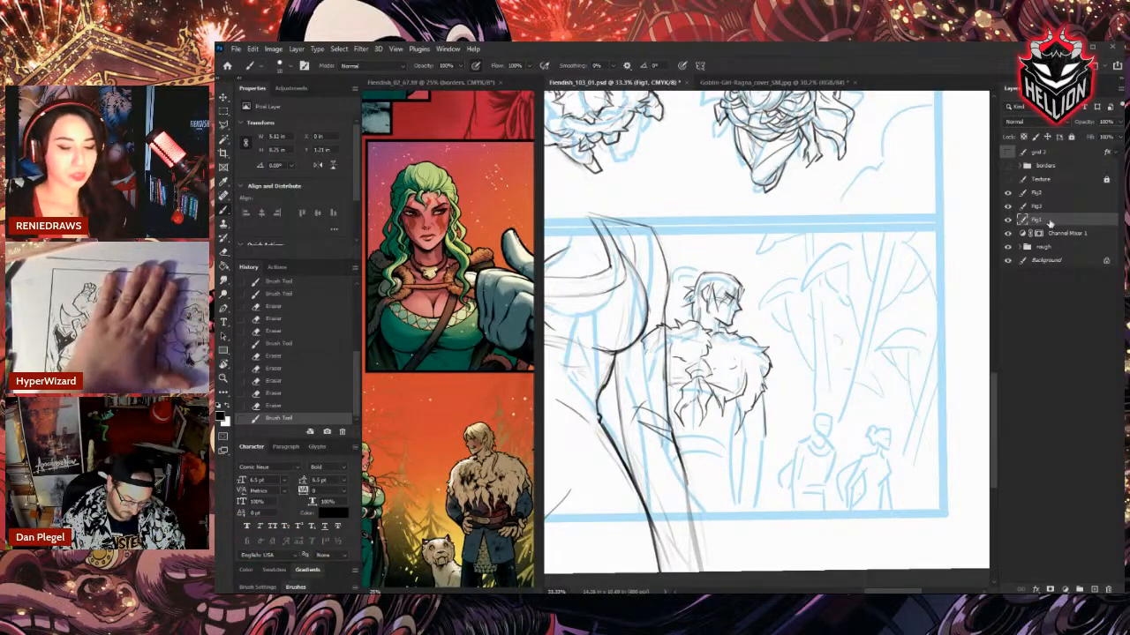
Erase the vertical fur lines in the middle of the man's chest and redraw short strokes across it.
key("e")
left_click_drag(704, 361, 711, 376)
left_click_drag(706, 362, 710, 381)
key("b")
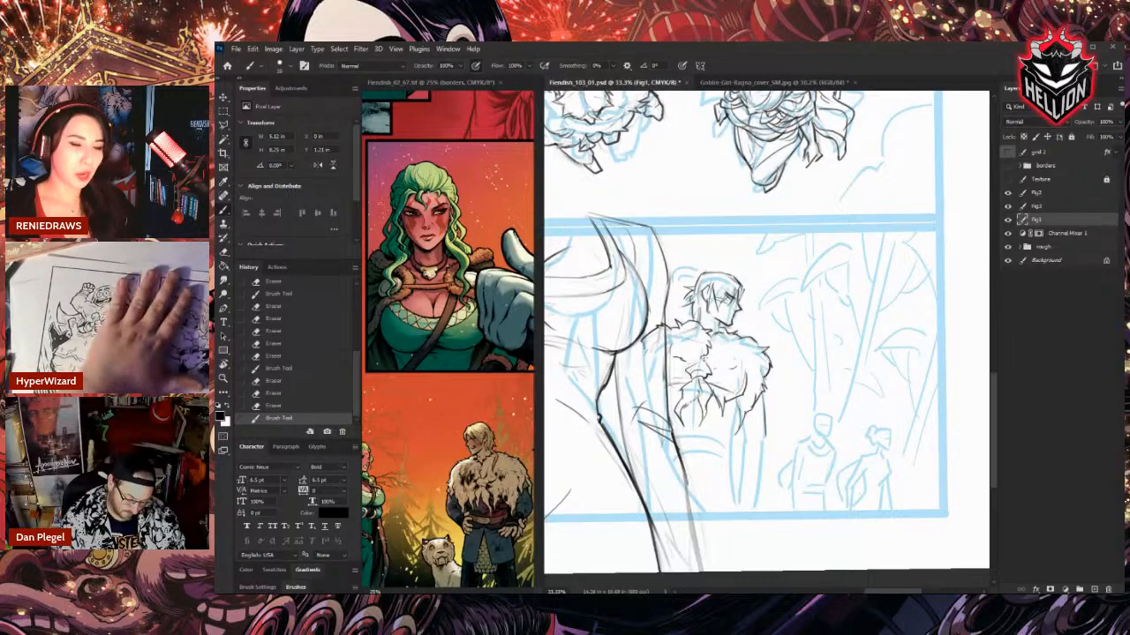
key("e")
left_click_drag(683, 356, 688, 372)
mouse_move(684, 358)
left_mouse_down()
mouse_move(685, 376)
mouse_move(694, 370)
left_mouse_up()
key("b")
key("e")
key("b")
left_click_drag(690, 362, 708, 362)
Clean up and redraw the mantle's fur outline between the man's neck and his near shoulder.
key("e")
left_click_drag(678, 324, 675, 333)
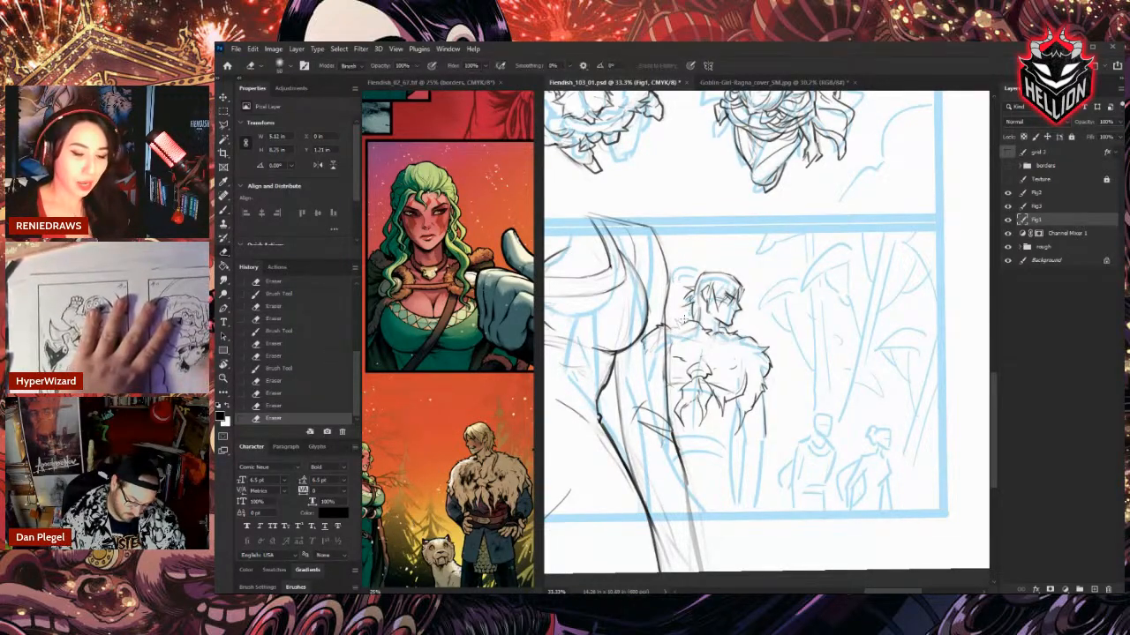
key("b")
left_click_drag(675, 327, 687, 317)
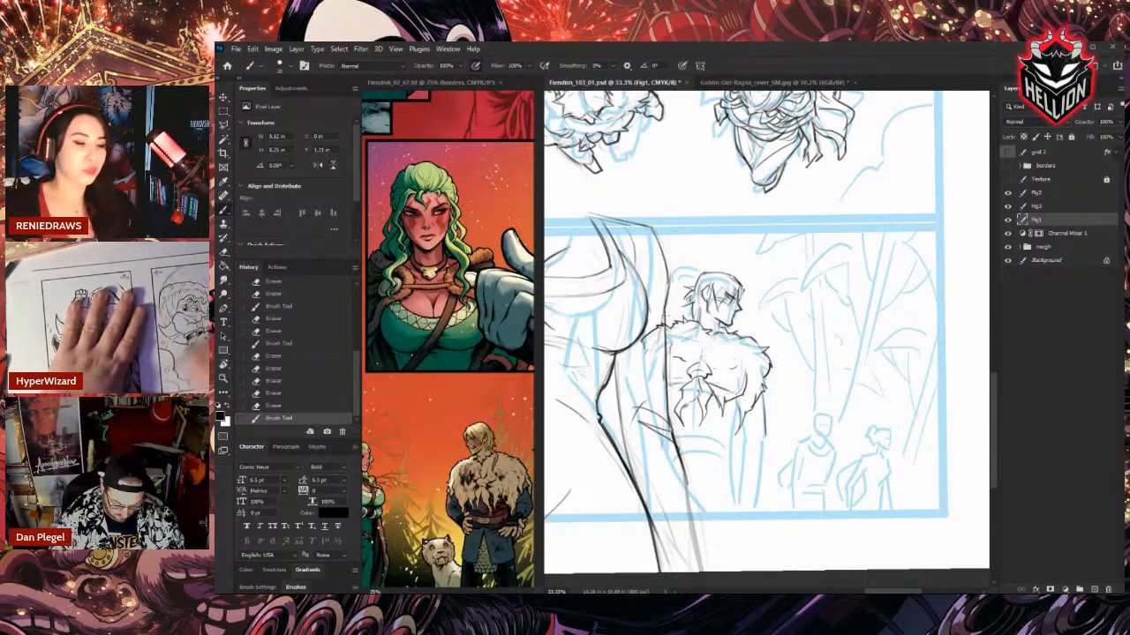
key("e")
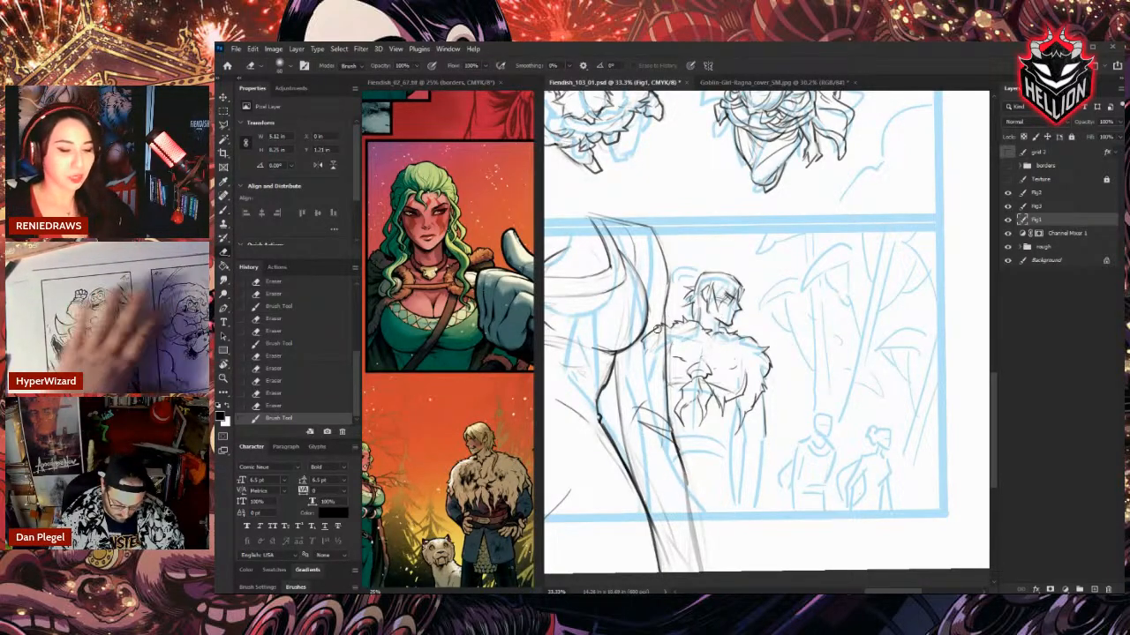
mouse_move(671, 330)
left_mouse_down()
mouse_move(663, 321)
mouse_move(659, 334)
left_mouse_up()
key("b")
key("e")
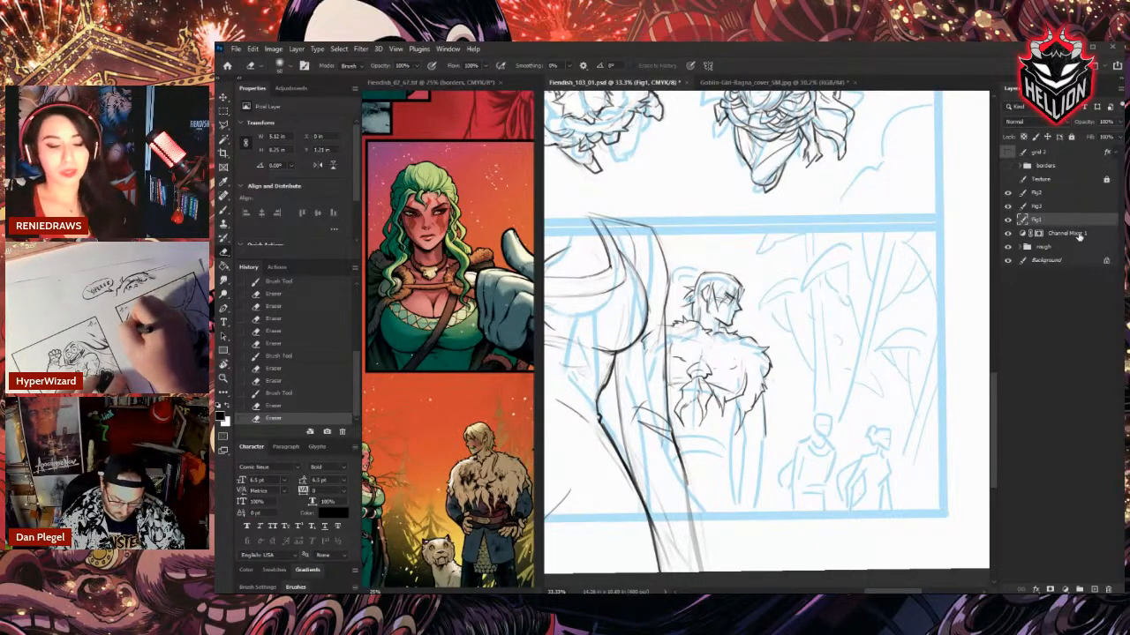
Erase and redraw the hair contour above the man's forehead.
left_click_drag(728, 272, 734, 277)
left_click_drag(732, 274, 734, 277)
key("b")
left_click_drag(729, 275, 743, 286)
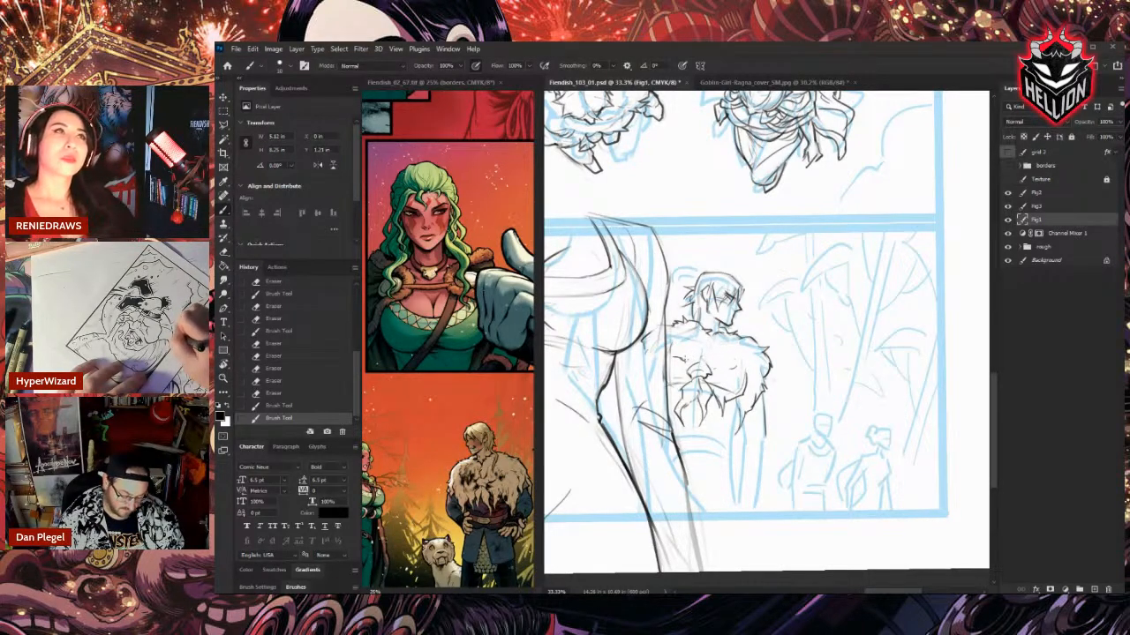
Erase stray marks where the mantle meets the man's near shoulder and redraw the fur strokes from there across the chest.
key("e")
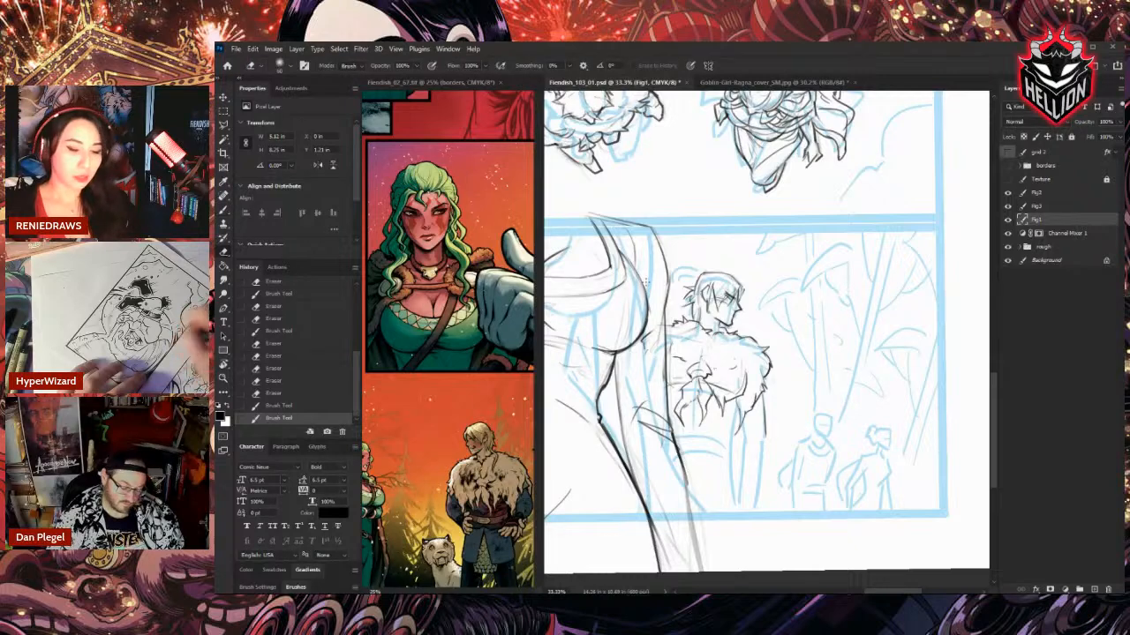
mouse_move(674, 332)
left_mouse_down()
mouse_move(686, 323)
mouse_move(669, 327)
left_mouse_up()
left_click_drag(676, 325, 667, 328)
key("b")
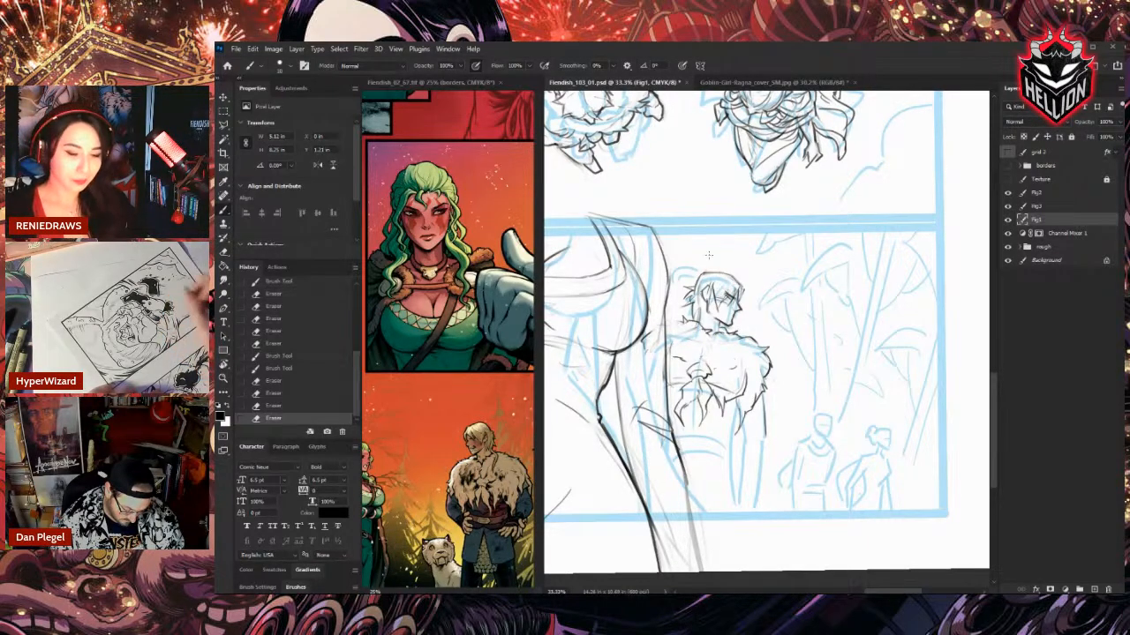
mouse_move(687, 297)
left_mouse_down()
mouse_move(696, 305)
mouse_move(674, 328)
left_mouse_up()
mouse_move(673, 326)
left_mouse_down()
mouse_move(740, 402)
mouse_move(745, 388)
left_mouse_up()
Trim the mantle's lower fur tips on the far side of the man's chest and redraw the fur beside his far arm.
key("e")
mouse_move(741, 393)
left_mouse_down()
mouse_move(743, 408)
mouse_move(722, 415)
left_mouse_up()
key("b")
key("e")
left_click_drag(720, 405, 722, 422)
key("b")
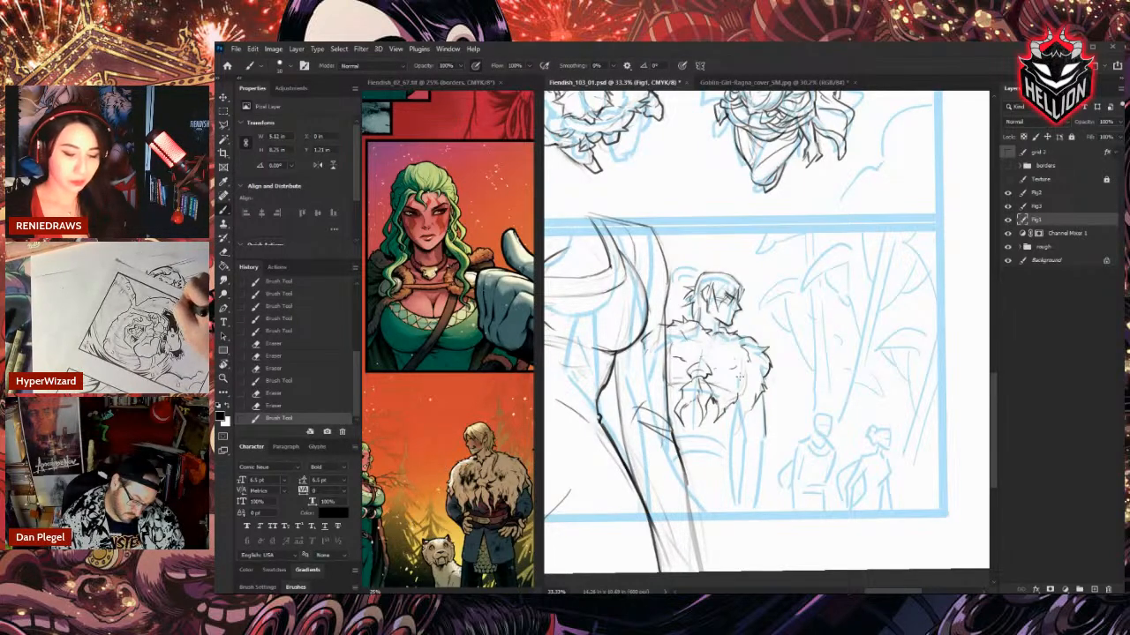
left_click_drag(740, 371, 745, 393)
left_click_drag(742, 368, 734, 439)
left_click_drag(743, 424, 738, 437)
Erase the outer fur edge on the man's far upper arm and redraw it as a fuller, jagged outline ending in points.
key("e")
left_click_drag(764, 356, 766, 380)
mouse_move(762, 370)
left_mouse_down()
mouse_move(764, 393)
mouse_move(761, 355)
left_mouse_up()
key("b")
key("e")
left_click_drag(770, 351, 757, 442)
key("b")
key("e")
key("b")
key("e")
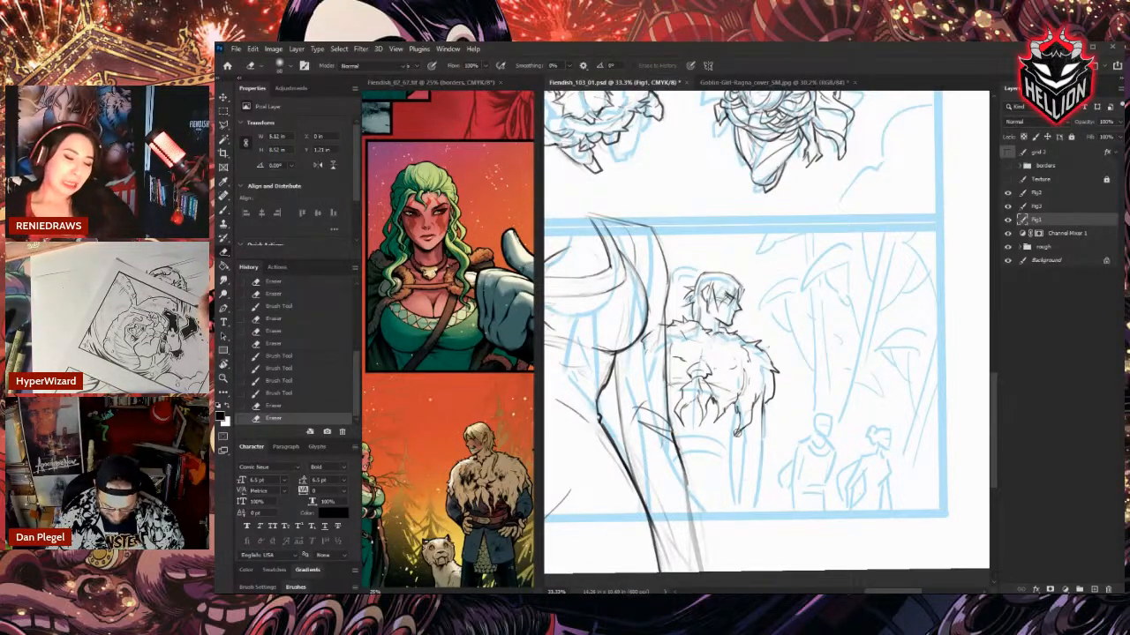
Draw both contours of the man's far arm from the fur down past the panel's bottom border, erasing the excess inner line.
key("b")
left_click_drag(735, 430, 745, 500)
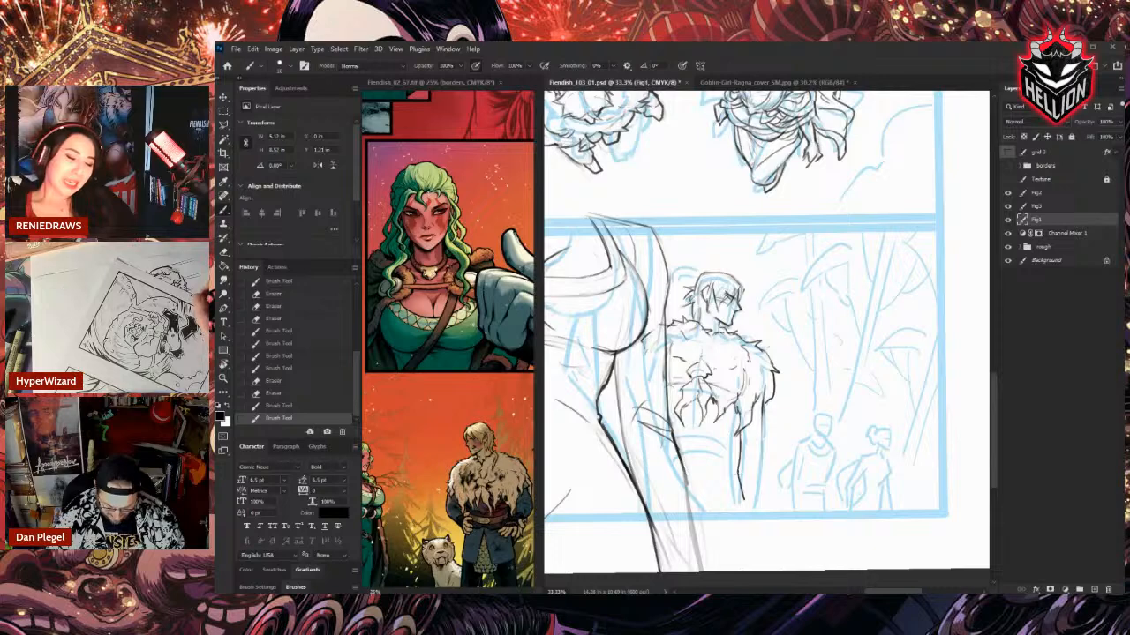
left_click_drag(763, 439, 753, 517)
left_click_drag(760, 481, 753, 518)
key("e")
left_click_drag(738, 443, 745, 522)
key("b")
mouse_move(738, 415)
left_mouse_down()
mouse_move(730, 447)
mouse_move(731, 510)
left_mouse_up()
key("e")
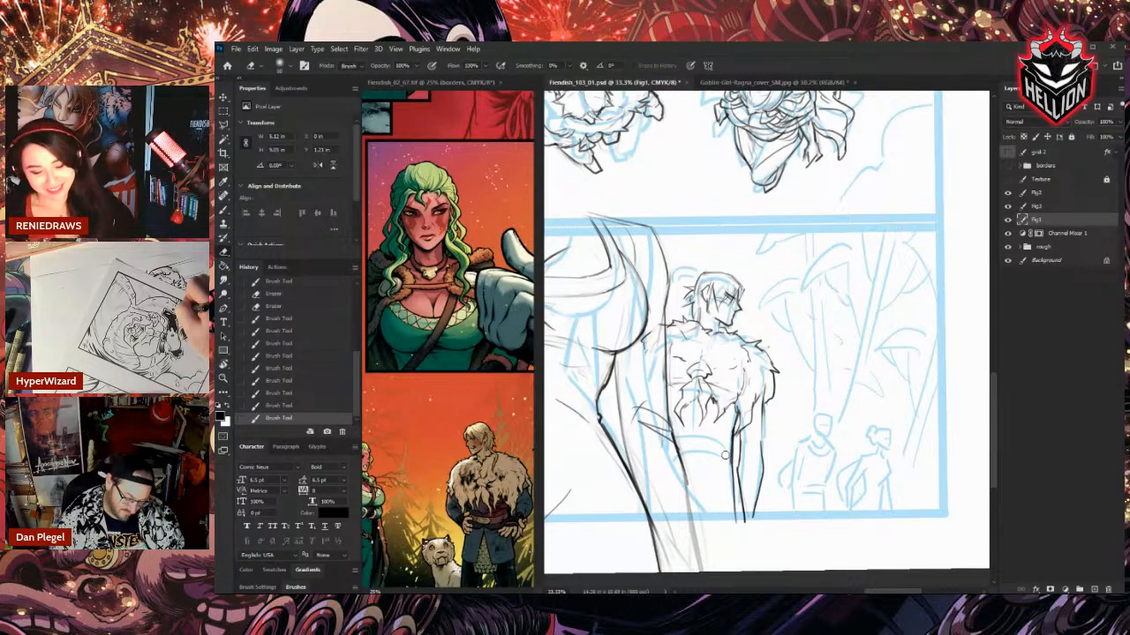
left_click_drag(723, 454, 737, 530)
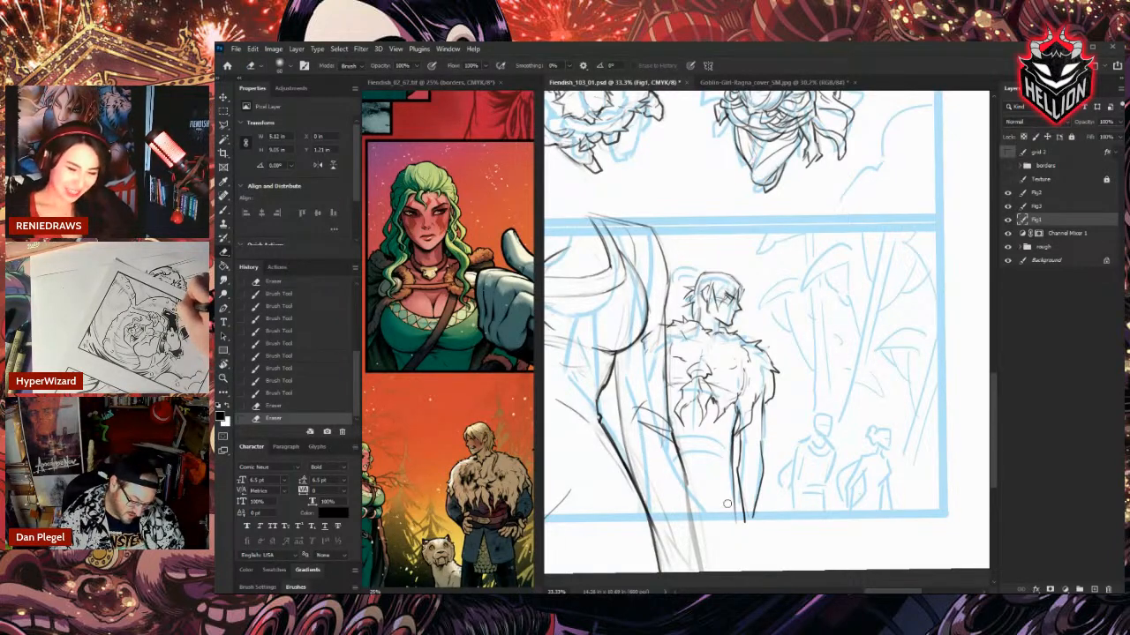
key("b")
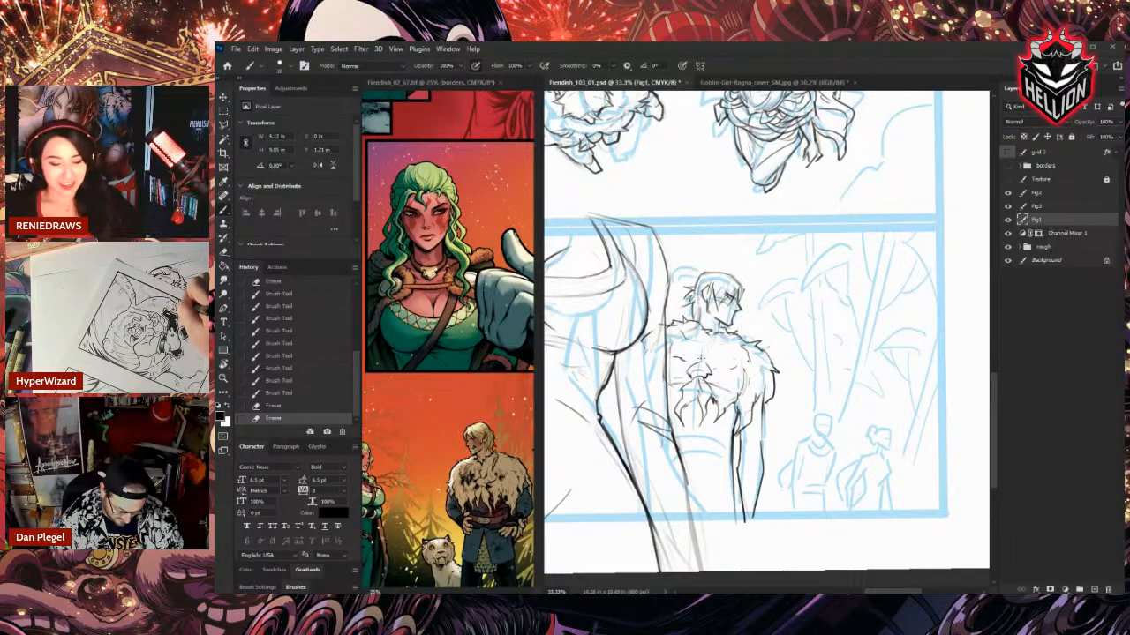
Erase the mantle's lower fur edge on the far side of the chest and redraw it with pointed tufts.
key("e")
mouse_move(747, 407)
left_mouse_down()
mouse_move(739, 433)
mouse_move(742, 404)
mouse_move(721, 428)
left_mouse_up()
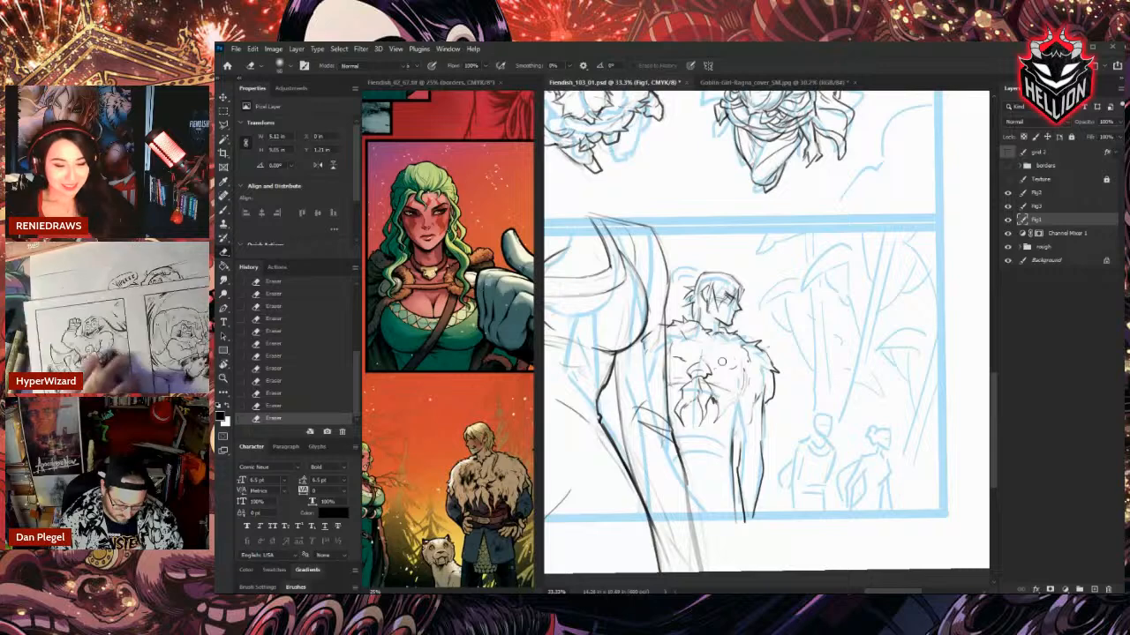
mouse_move(718, 406)
left_mouse_down()
mouse_move(736, 450)
mouse_move(738, 432)
mouse_move(711, 432)
left_mouse_up()
key("b")
left_click_drag(745, 363, 741, 399)
left_click_drag(747, 385, 722, 430)
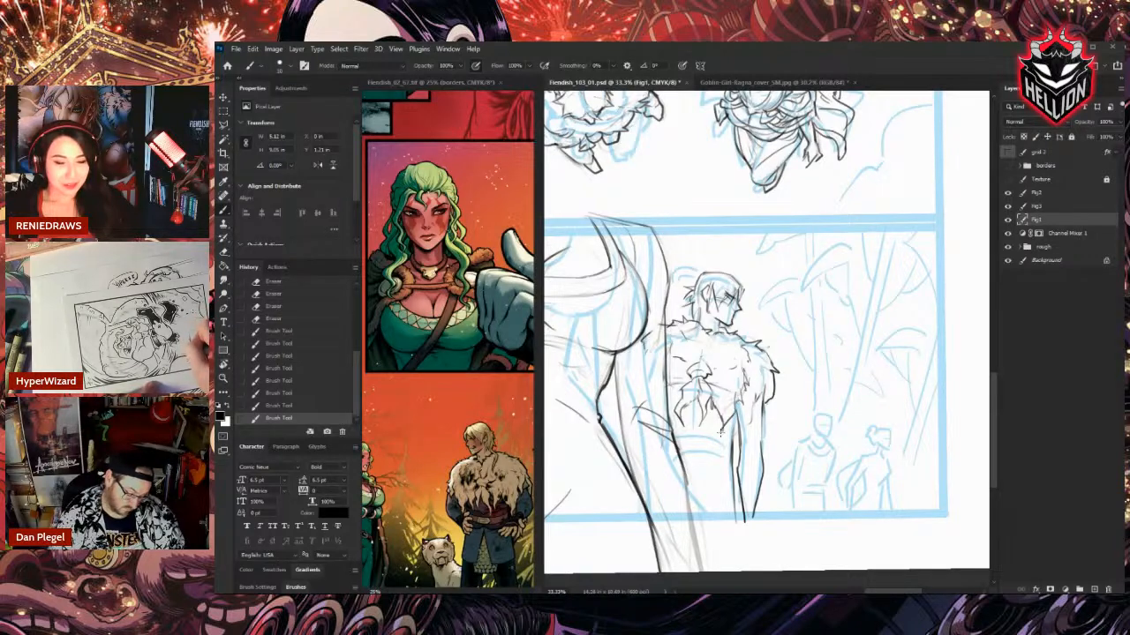
Refine the fur strokes between the man's chest and far arm by erasing and redrawing small sections.
key("e")
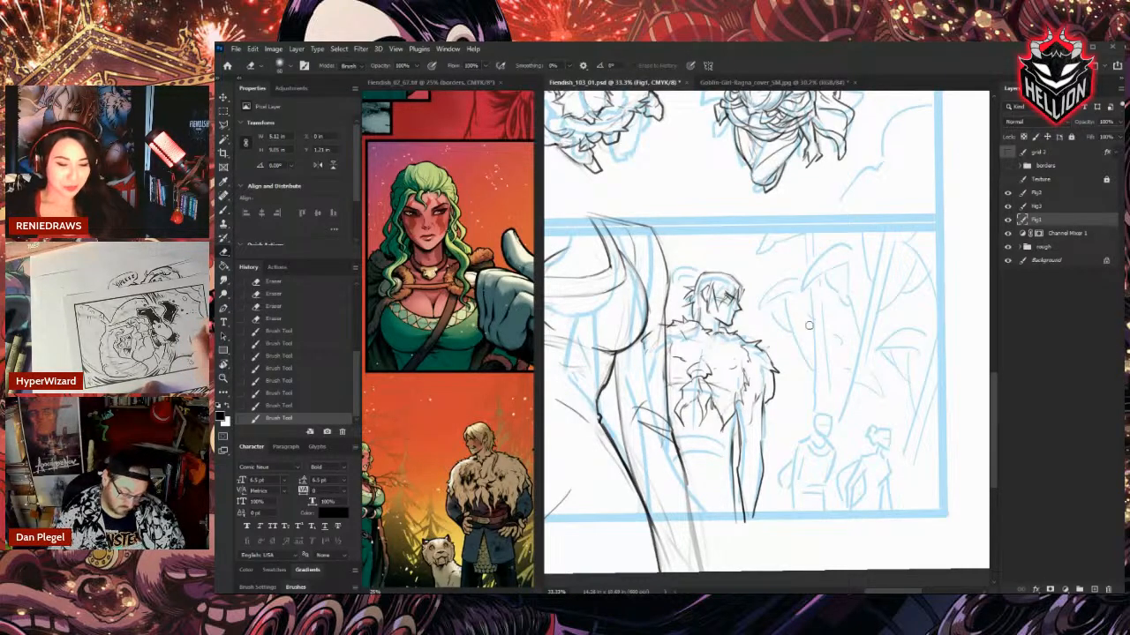
key("b")
key("e")
mouse_move(740, 404)
left_mouse_down()
mouse_move(732, 440)
mouse_move(742, 385)
left_mouse_up()
key("b")
key("e")
mouse_move(744, 385)
left_mouse_down()
mouse_move(750, 365)
mouse_move(736, 406)
left_mouse_up()
key("b")
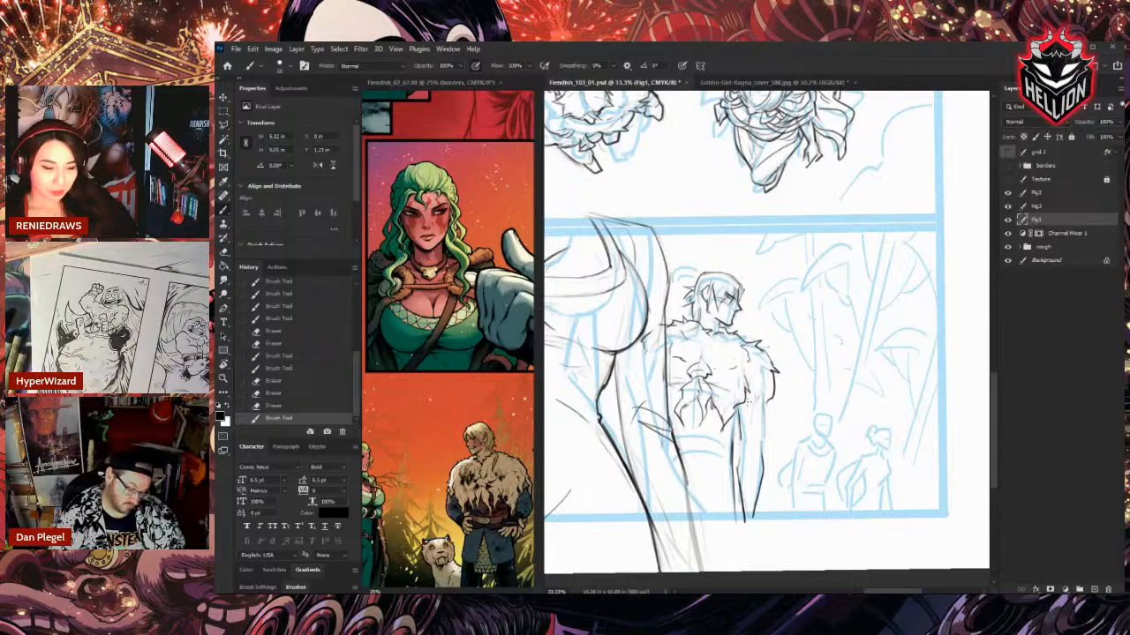
Redraw the top of the far arm's inner contour and strengthen the fur edge hanging over the outer arm.
key("e")
mouse_move(737, 436)
left_mouse_down()
mouse_move(738, 412)
mouse_move(737, 423)
left_mouse_up()
key("b")
mouse_move(737, 426)
left_mouse_down()
mouse_move(739, 409)
mouse_move(738, 454)
left_mouse_up()
left_click_drag(774, 375, 755, 415)
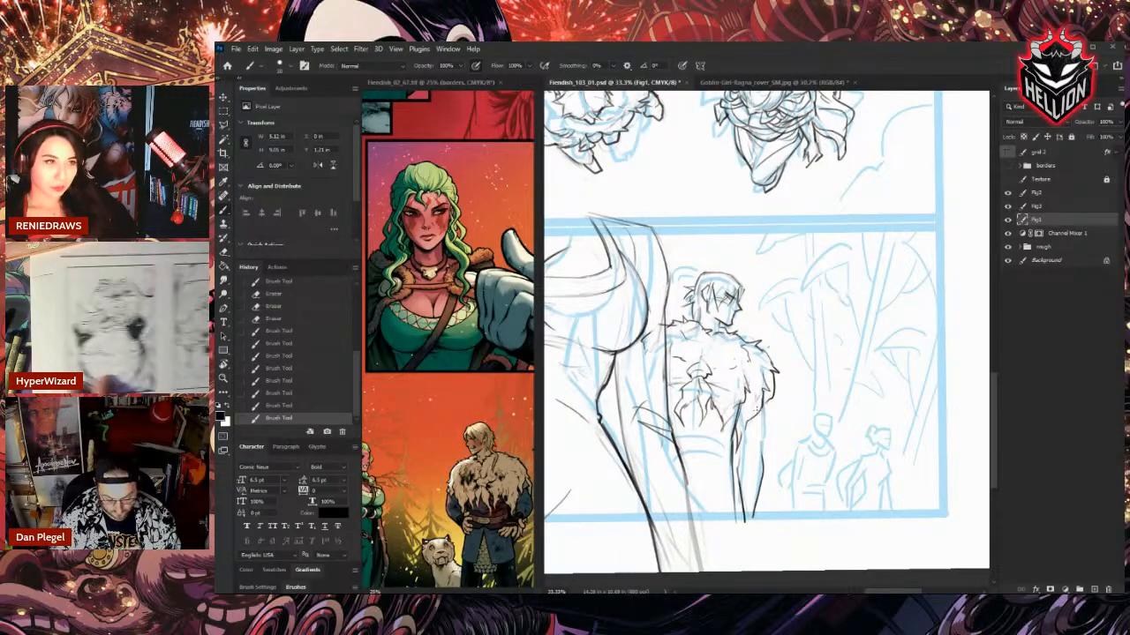